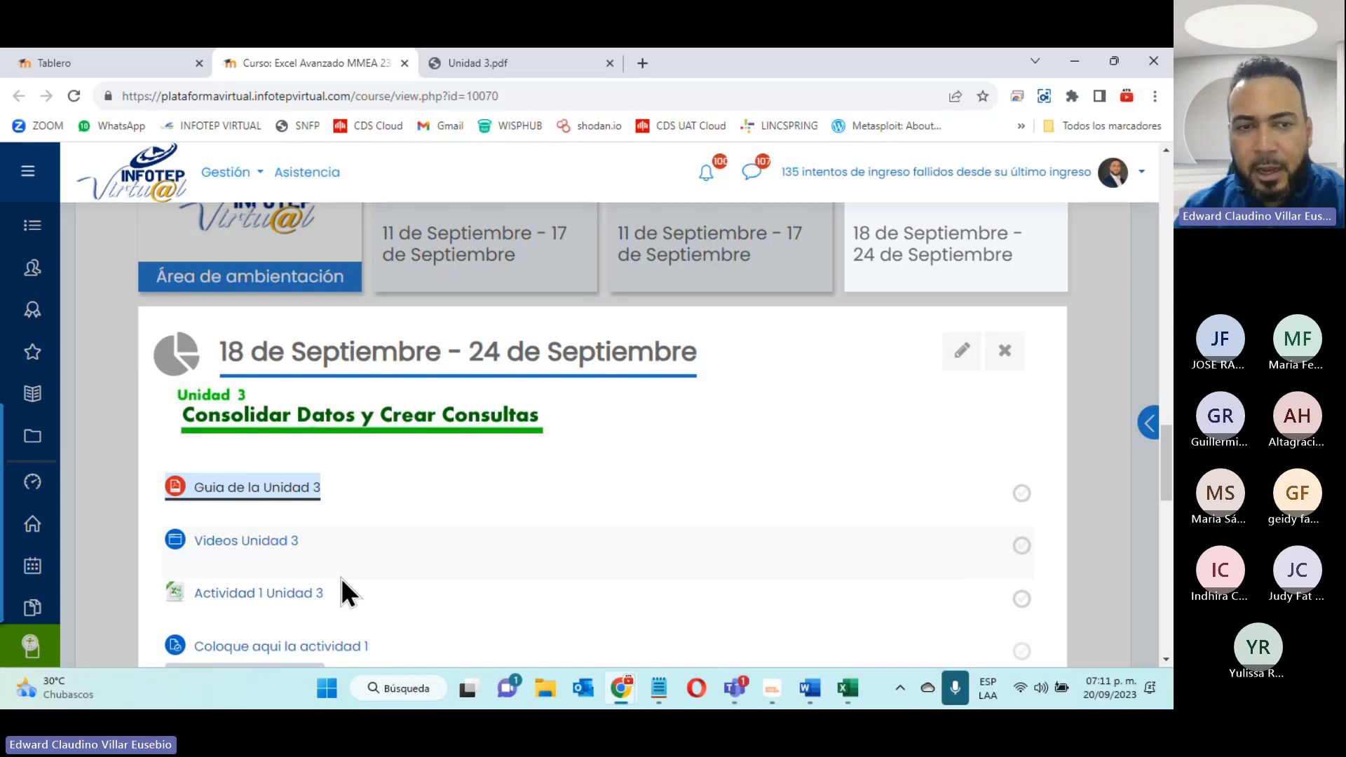
- Open the "Videos Unidad 3" page of the 18–24 September section in a separate browser tab
scroll(340, 582, down, 5)
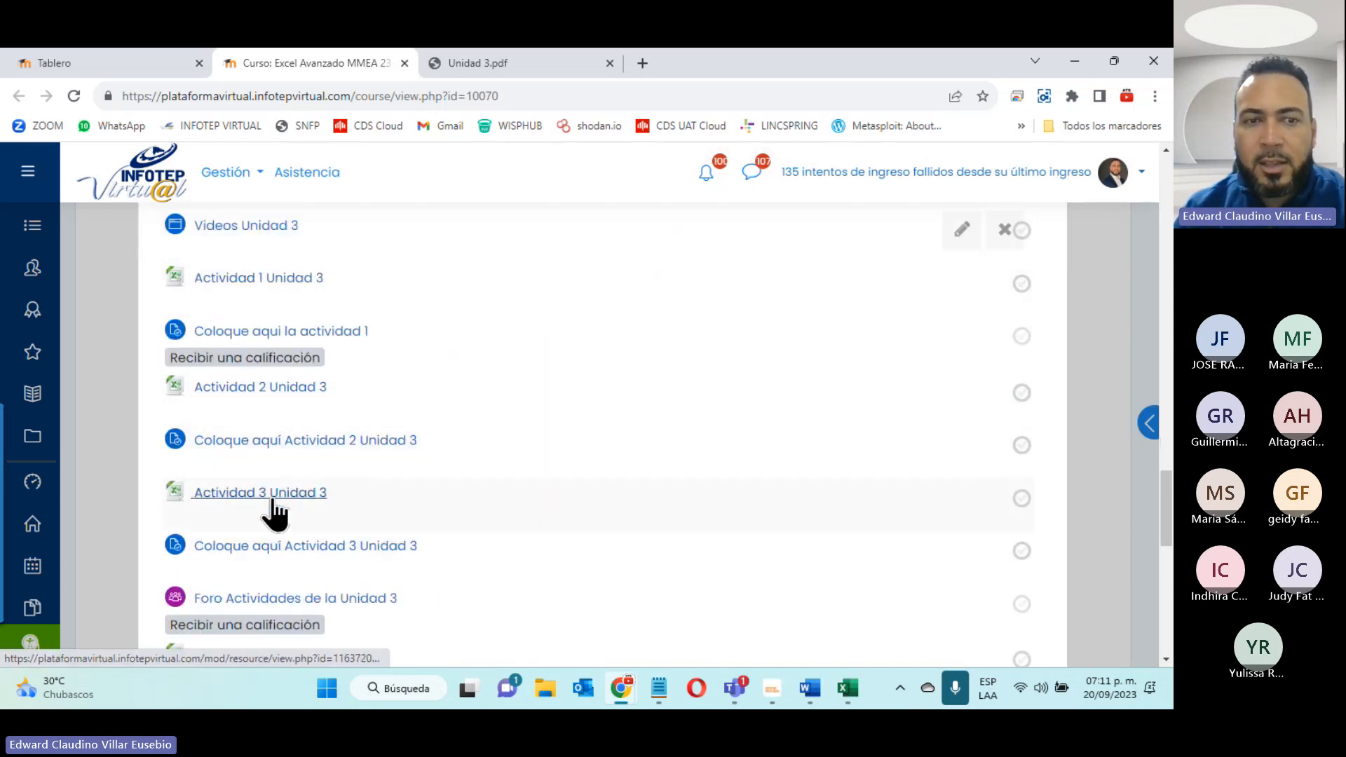
scroll(274, 492, up, 5)
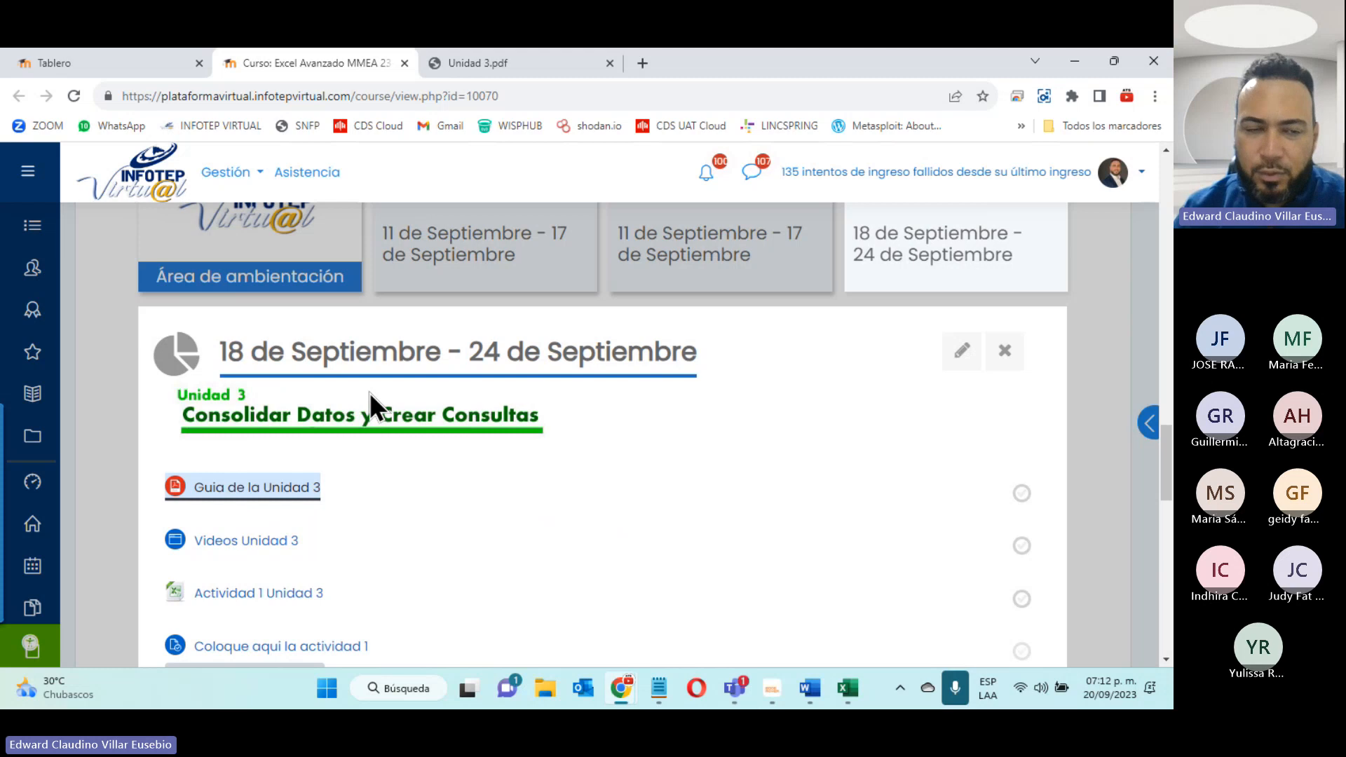
click(230, 544)
right_click(230, 541)
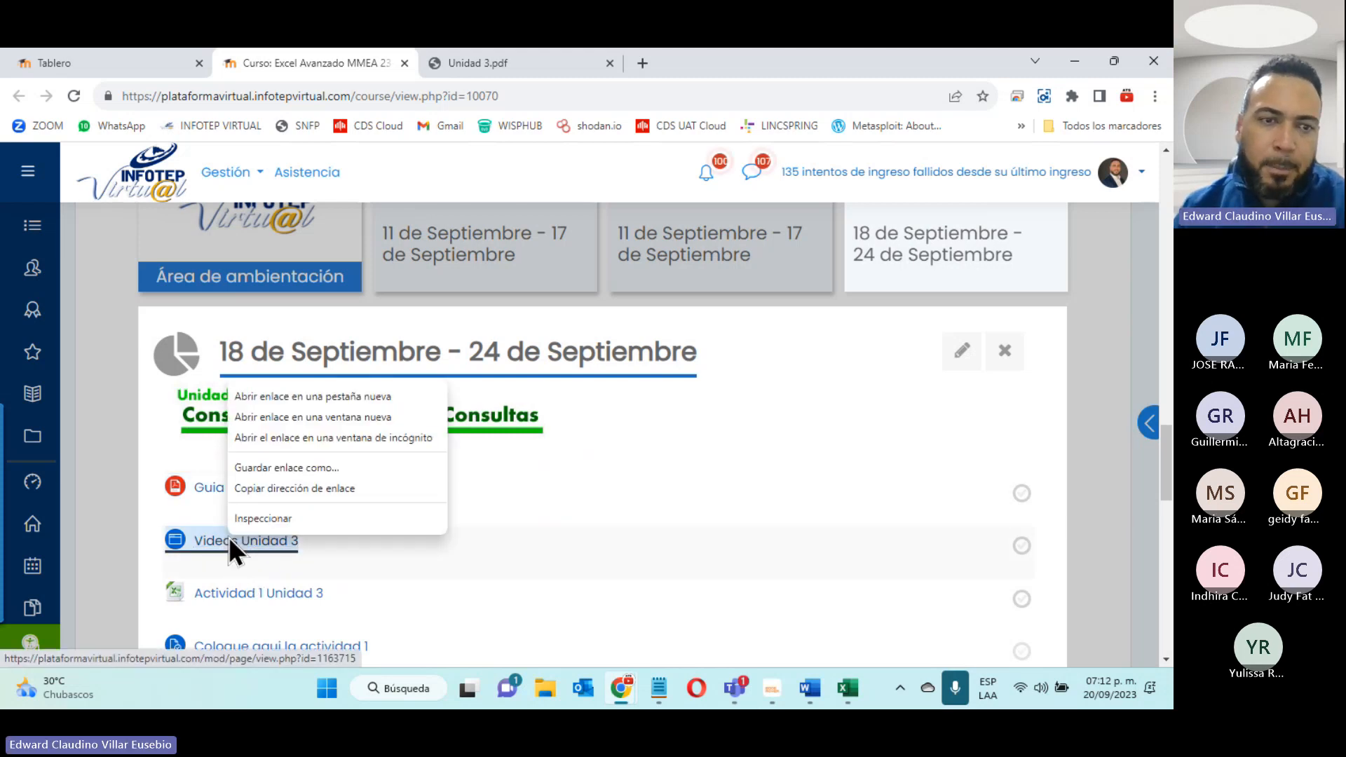
click(276, 396)
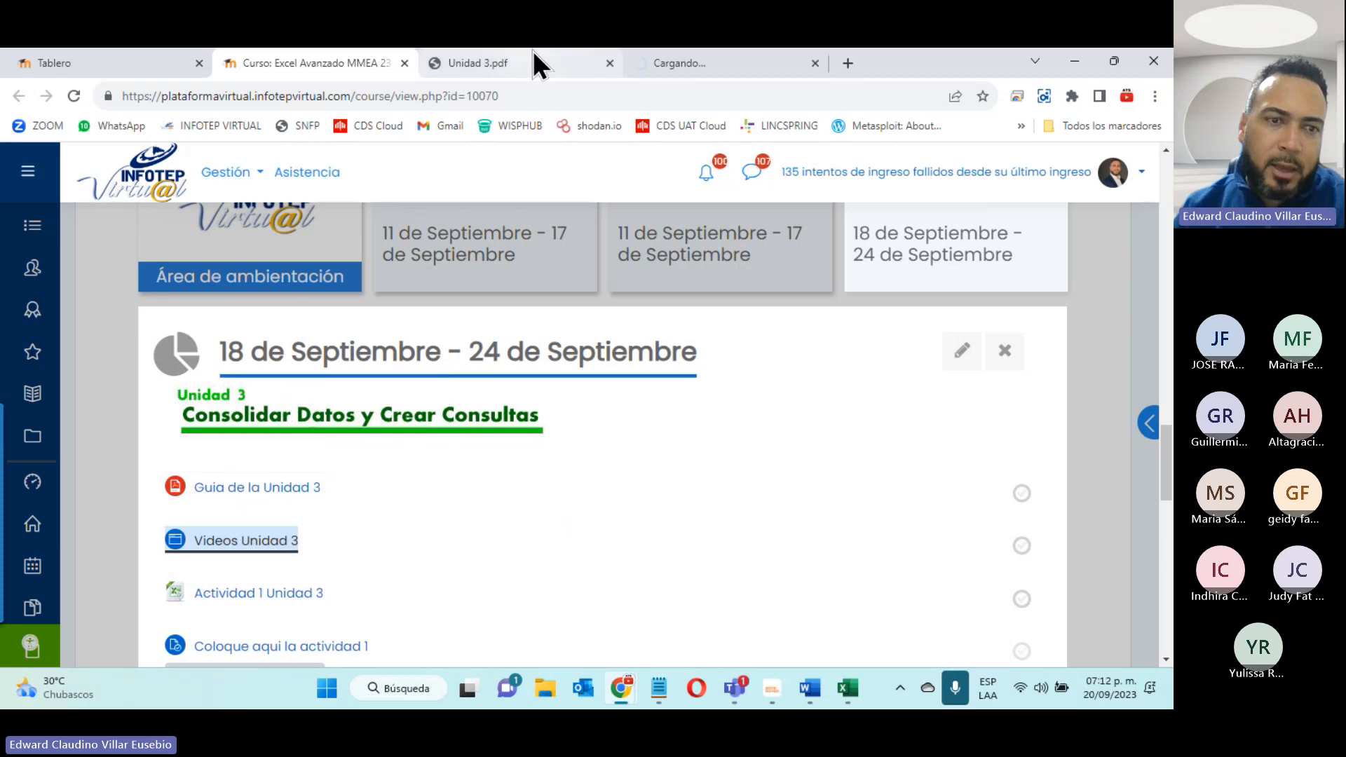
click(663, 58)
- Look through the Unidad 3 videos from Consolidar to Ms Query, close the videos page and return to the course page
scroll(582, 423, down, 5)
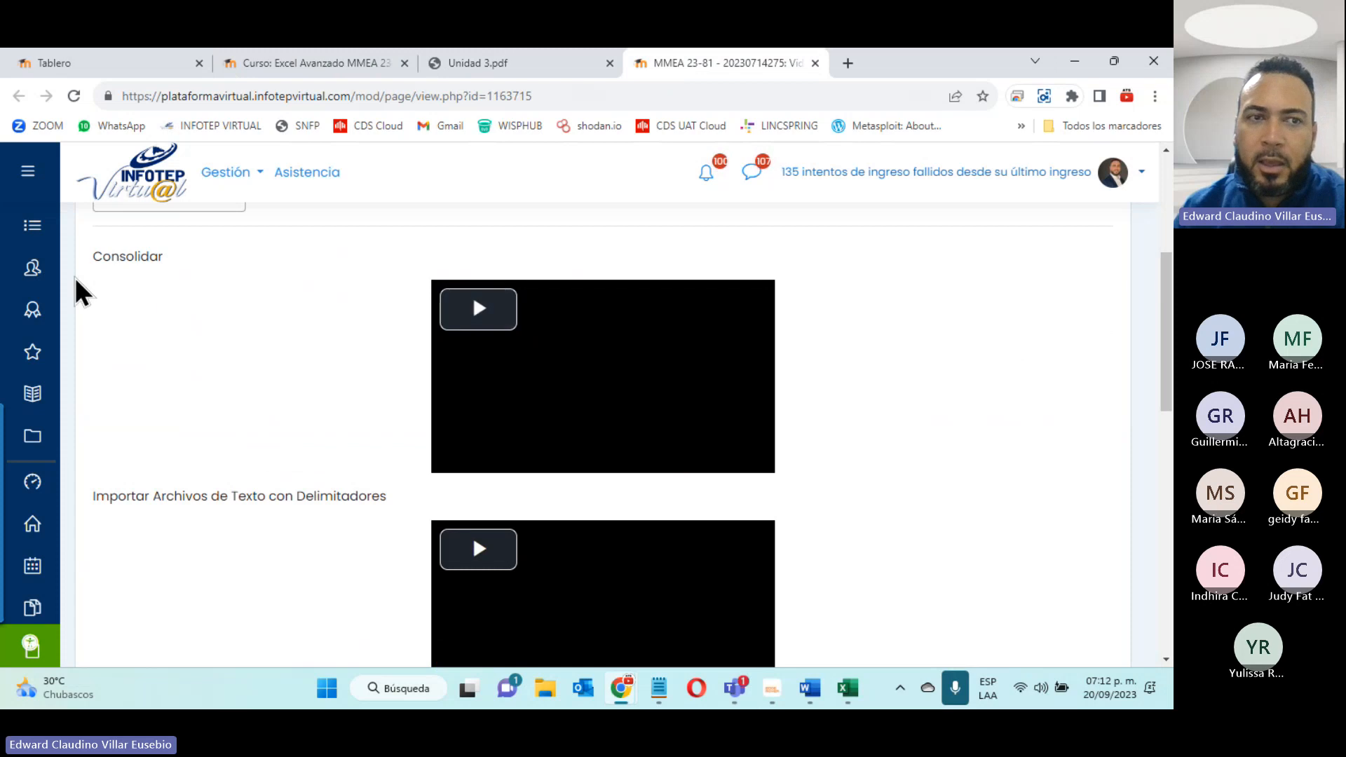
scroll(197, 356, down, 9)
scroll(198, 356, up, 14)
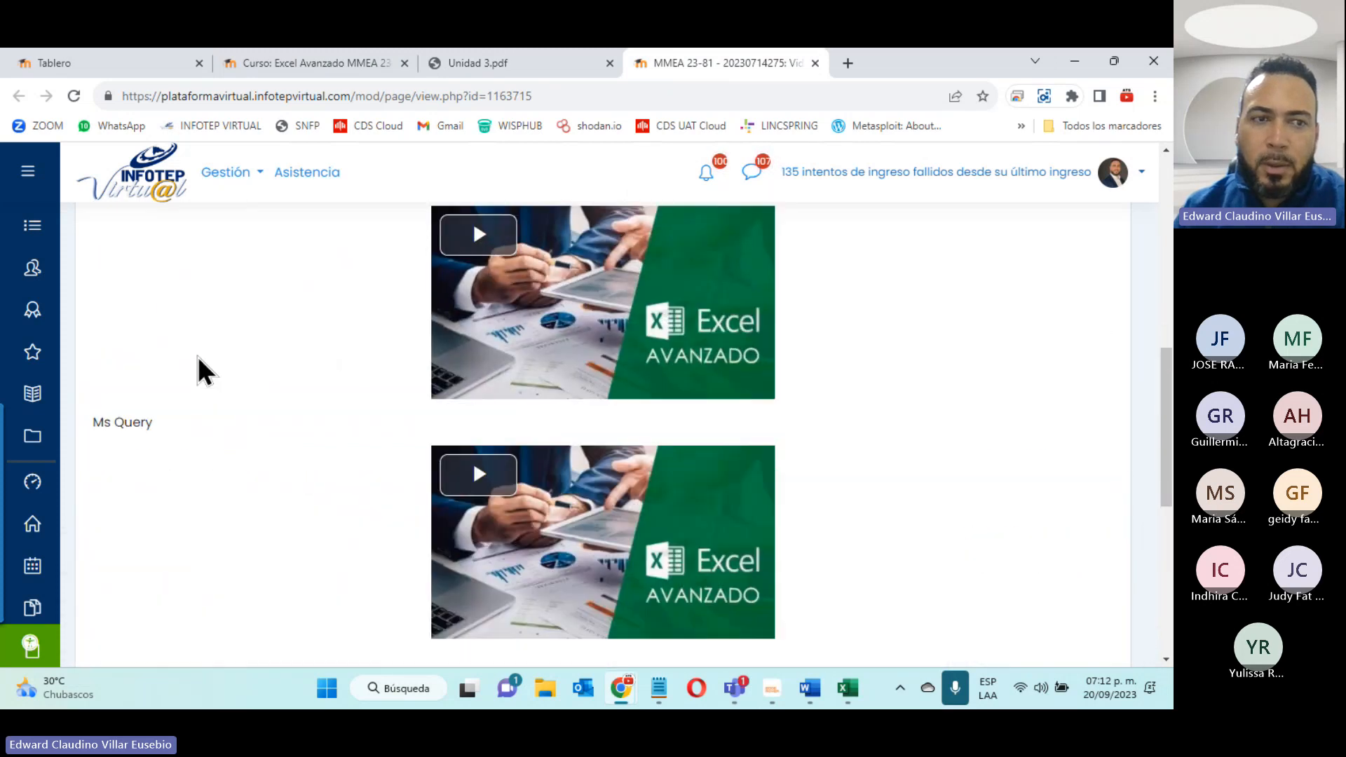
scroll(198, 356, down, 5)
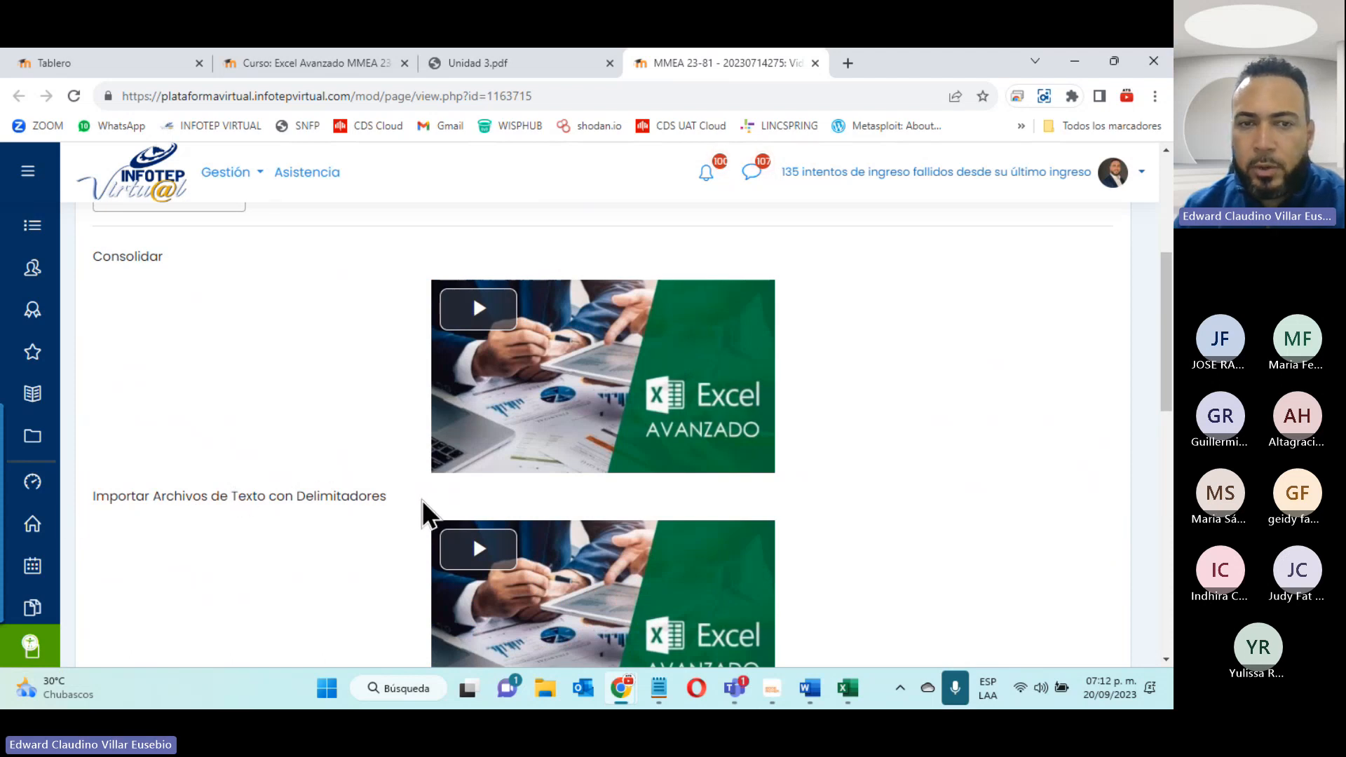
scroll(427, 517, down, 5)
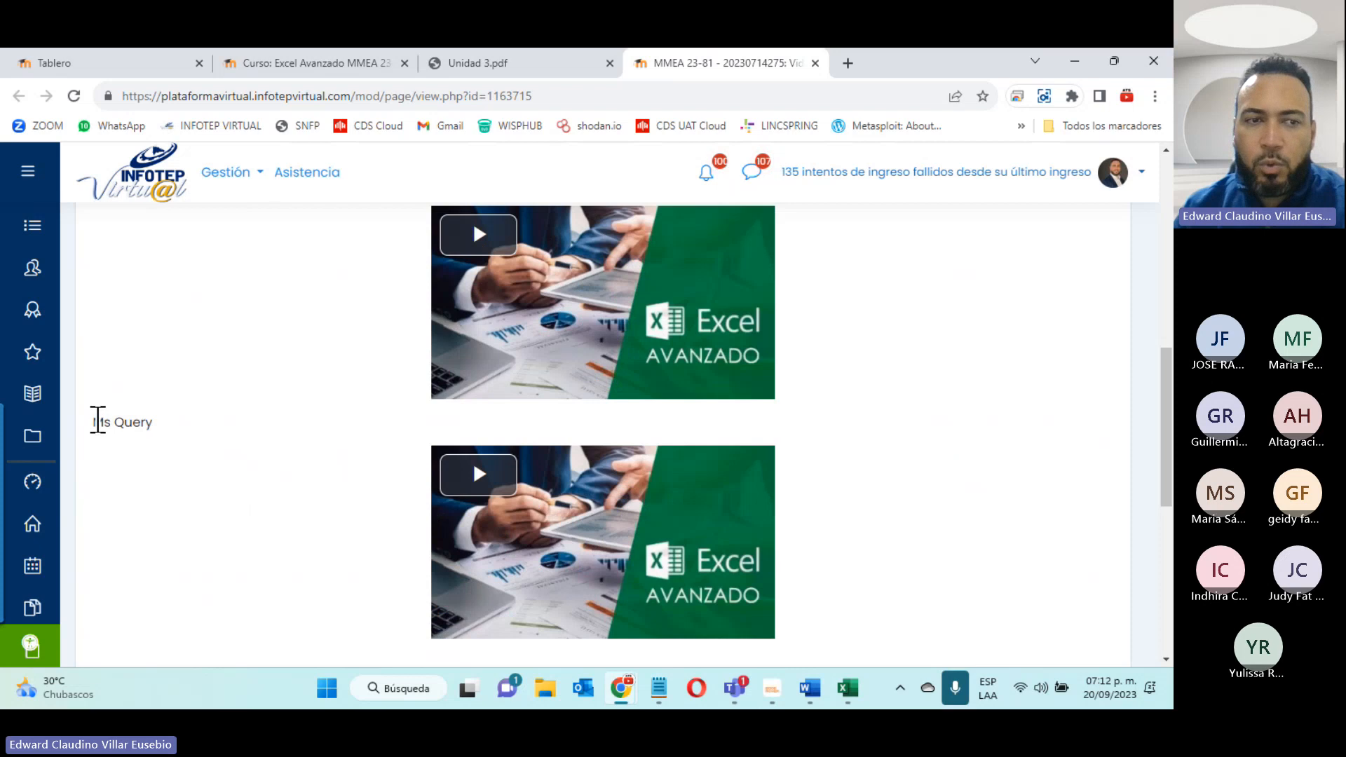
drag(94, 422, 252, 447)
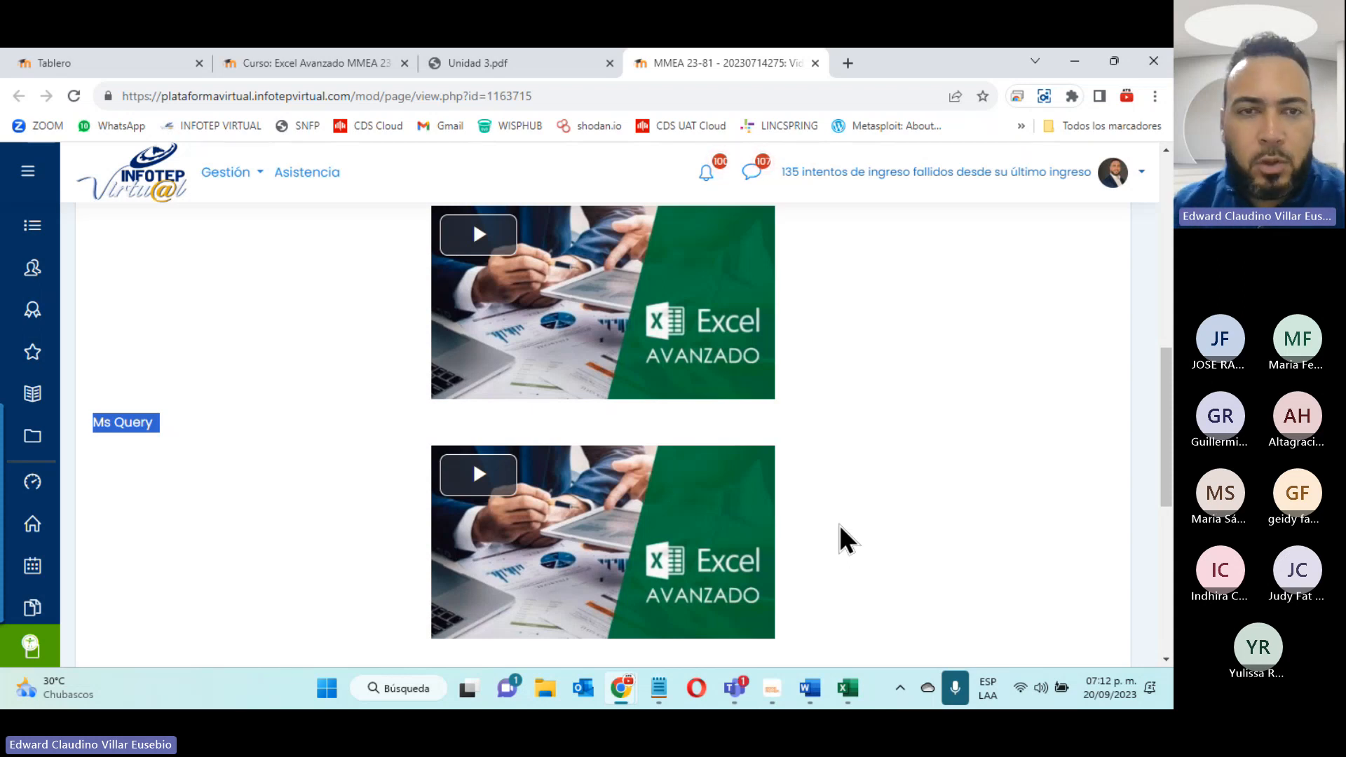
scroll(774, 405, up, 4)
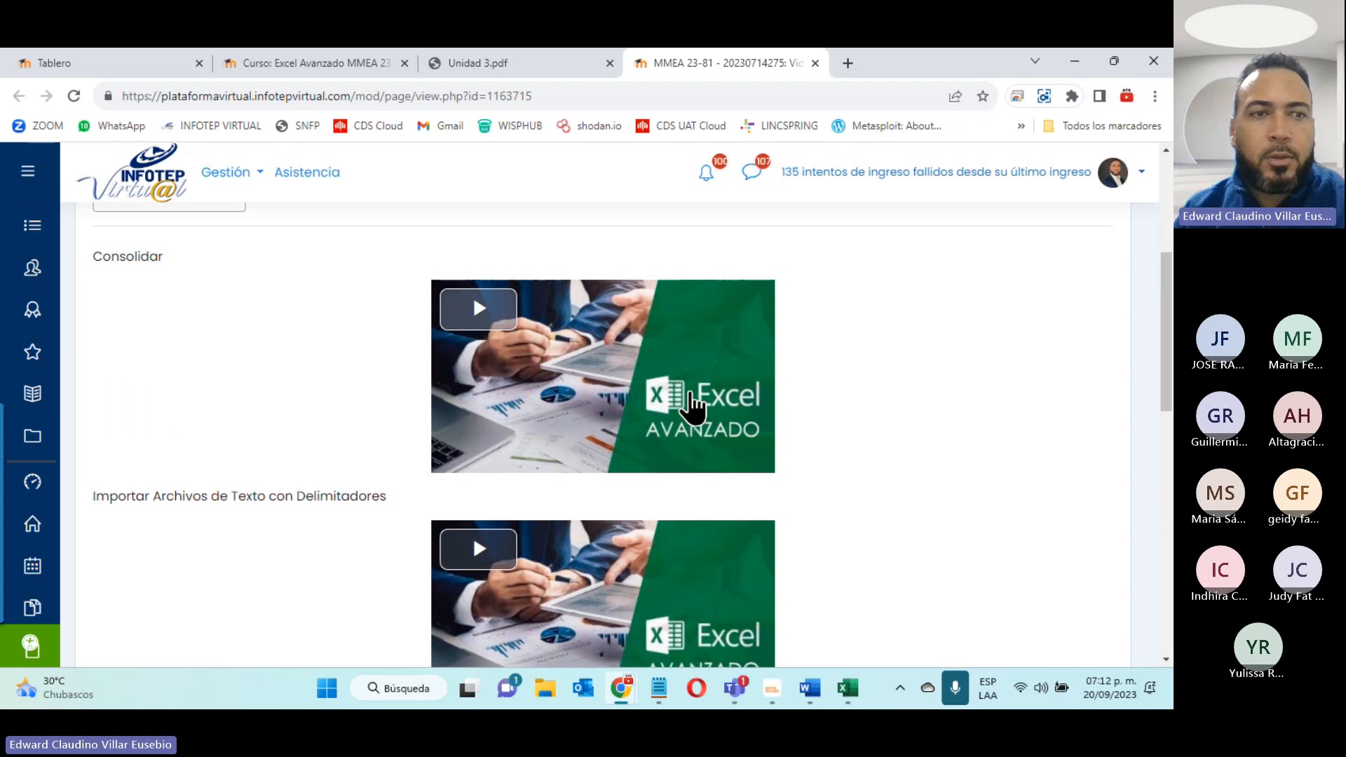
click(815, 64)
click(326, 62)
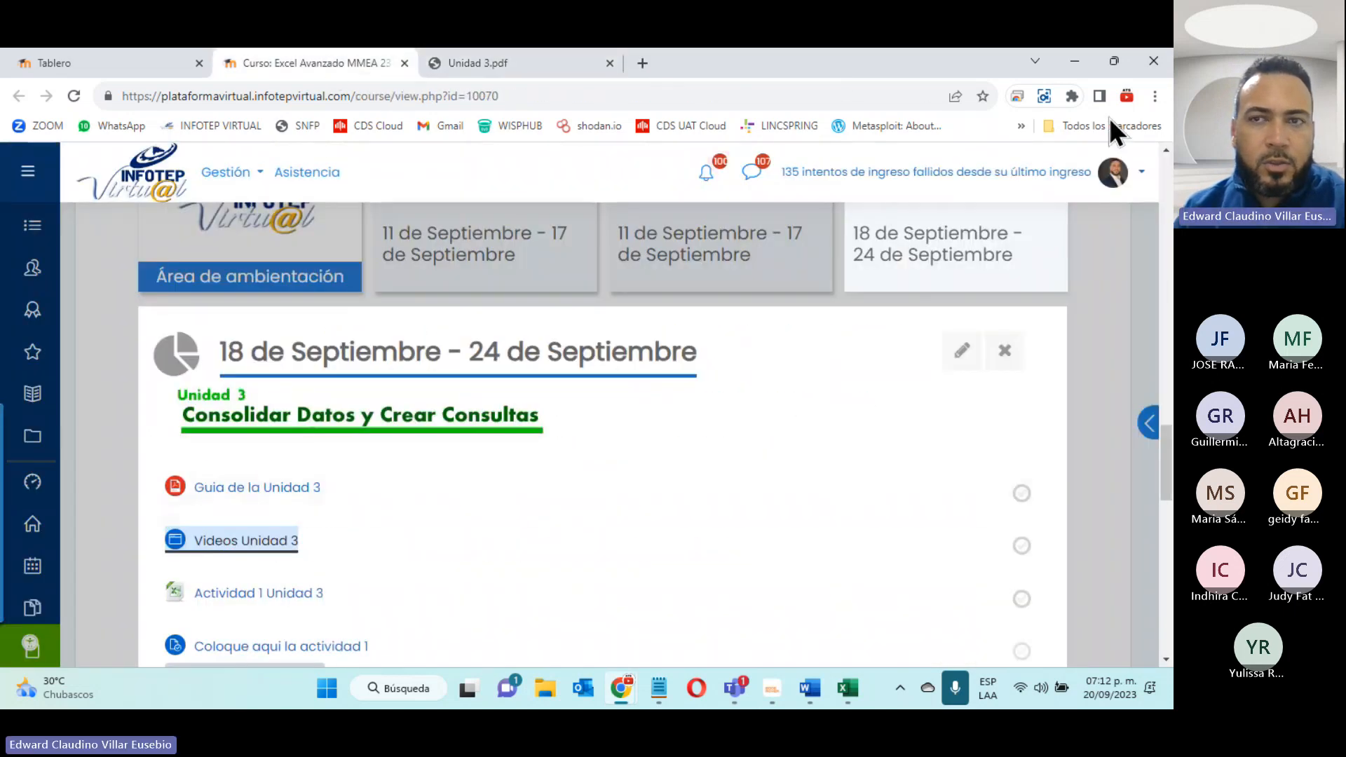
- Download the "Actividad 1 Unidad 3" workbook from the course page and open it in Excel
click(225, 594)
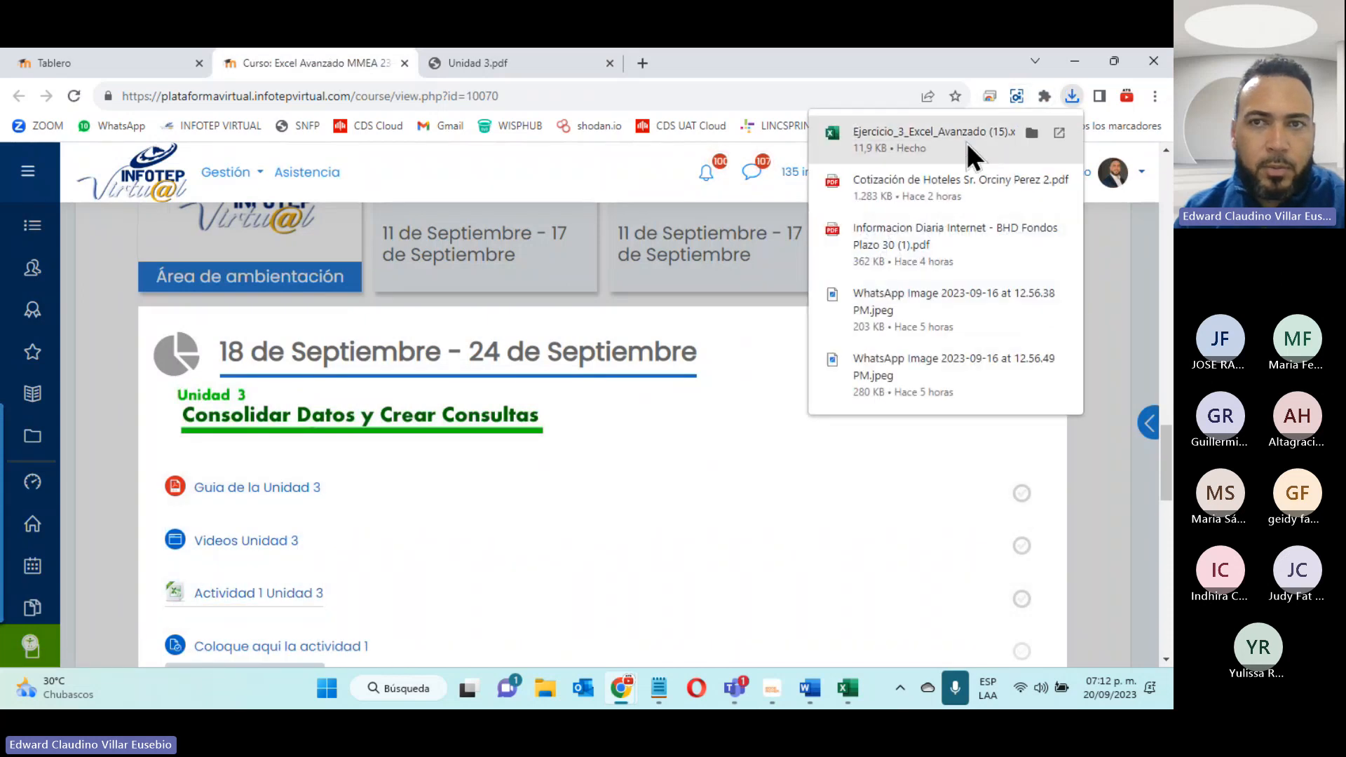
click(966, 141)
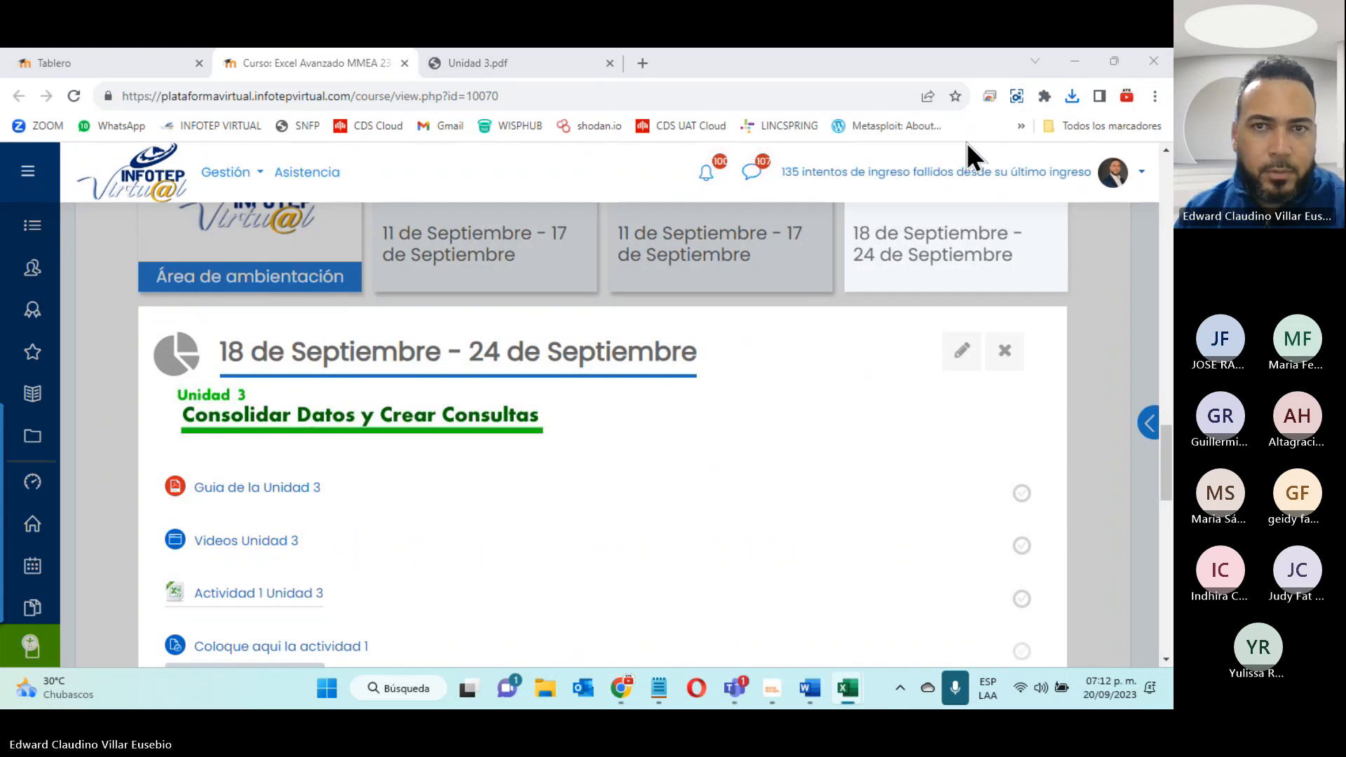
click(848, 690)
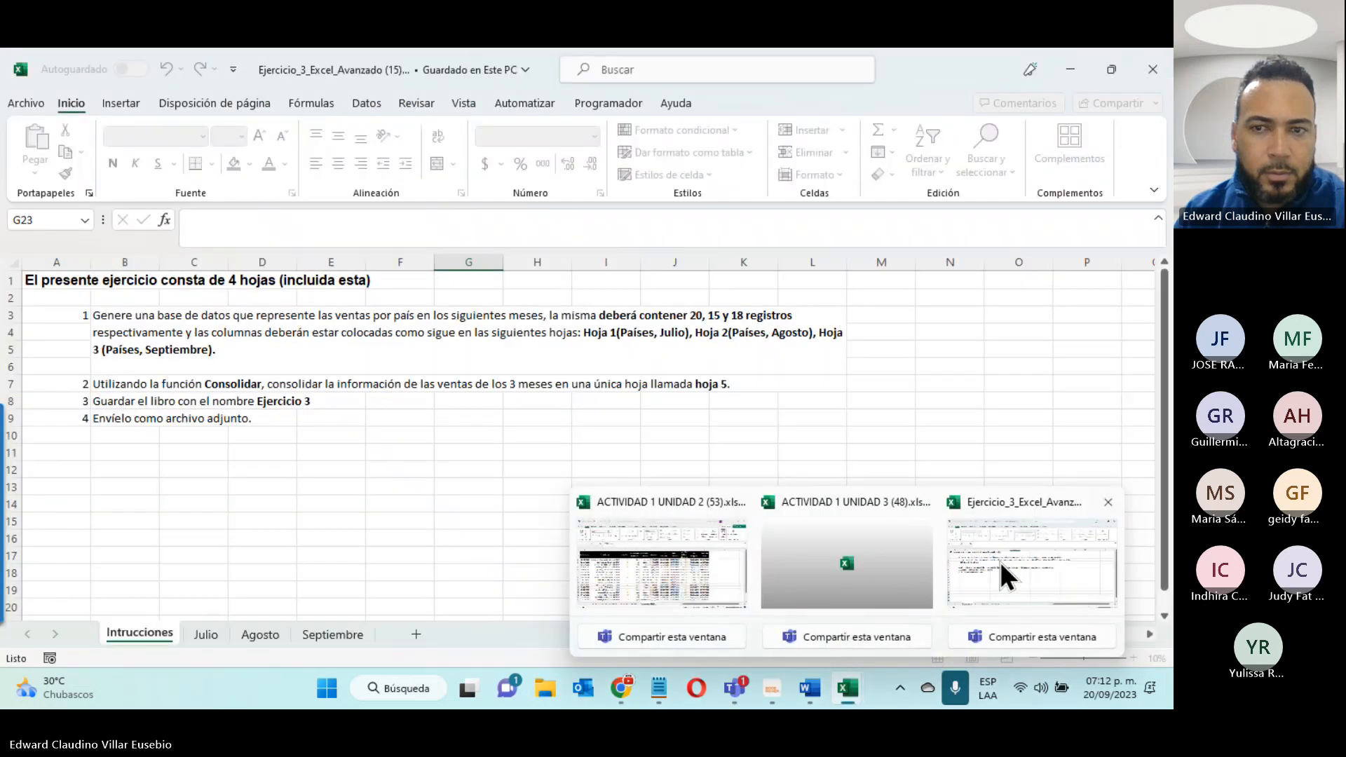
click(1003, 564)
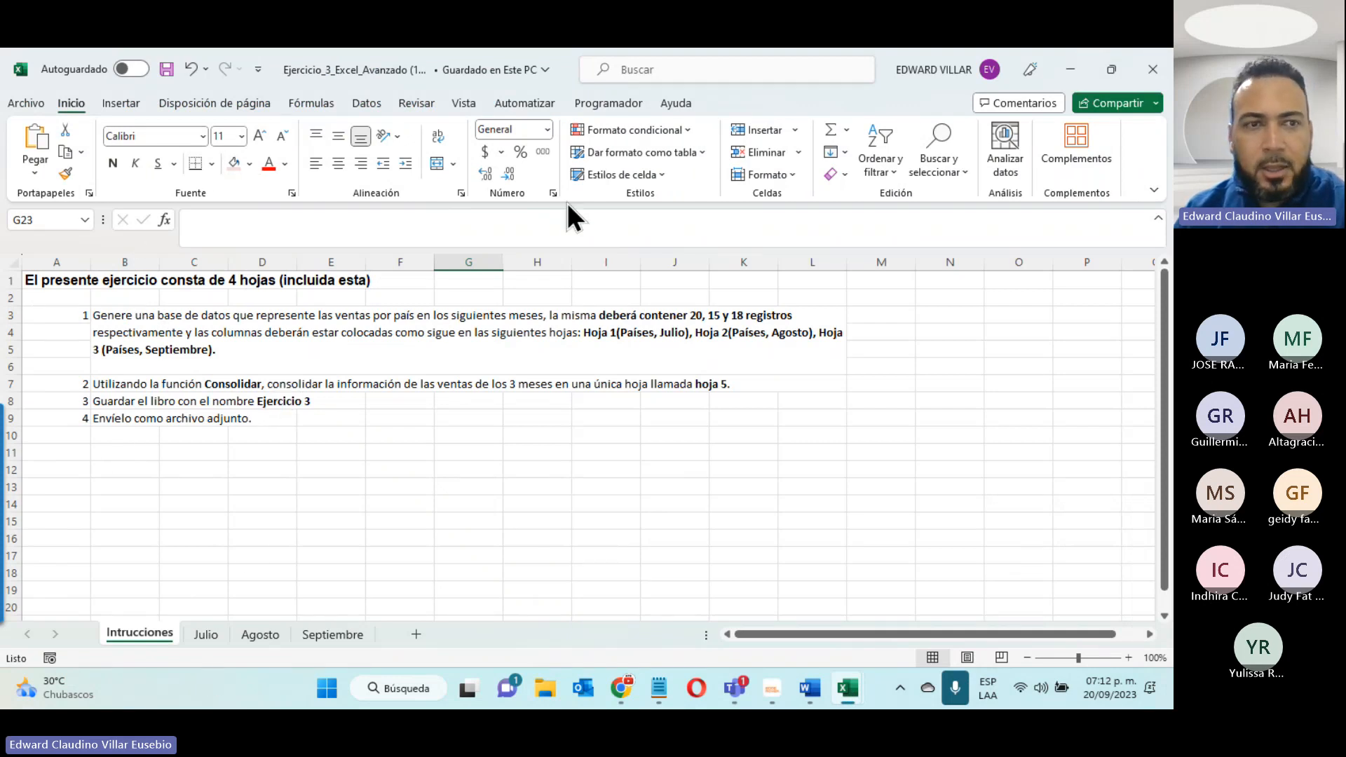
- Review the exercise instructions and the country sales data on the Julio, Agosto and Septiembre sheets
click(132, 315)
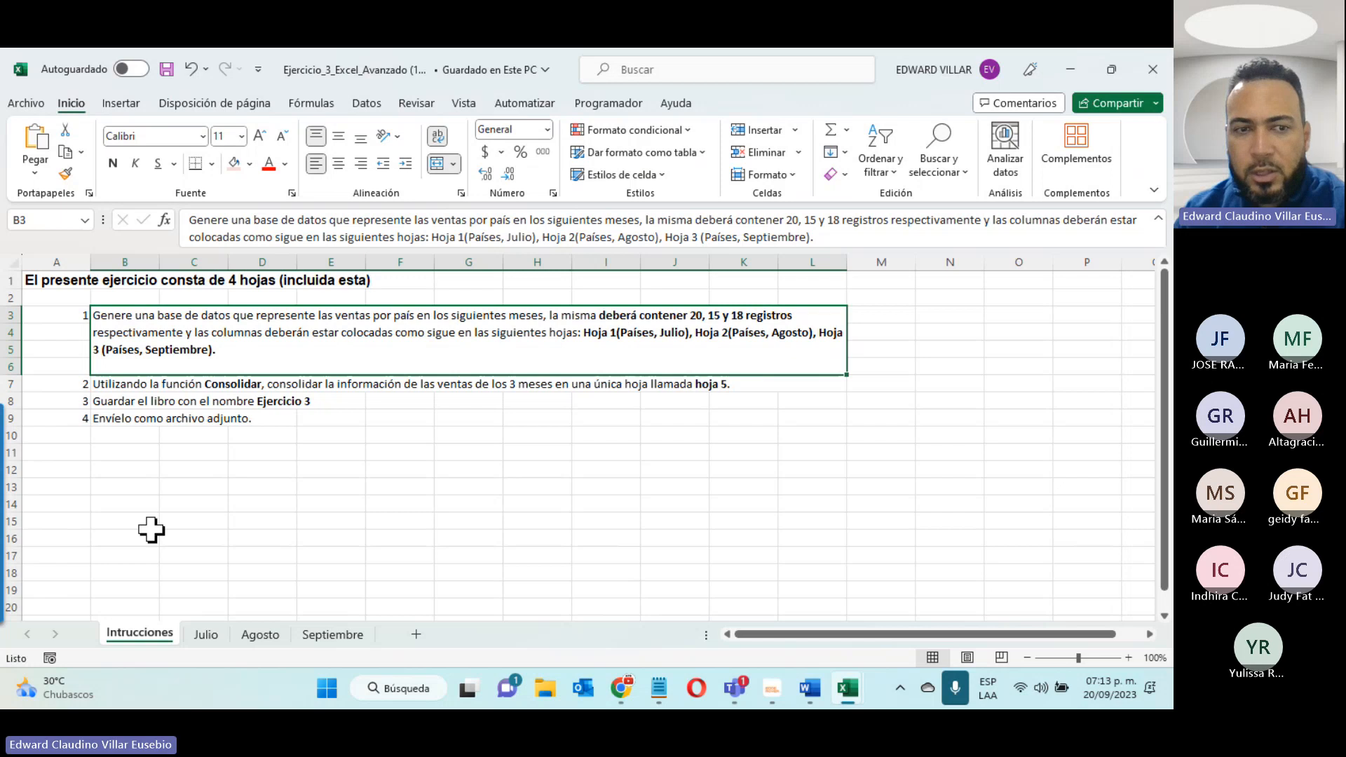
click(209, 635)
click(258, 633)
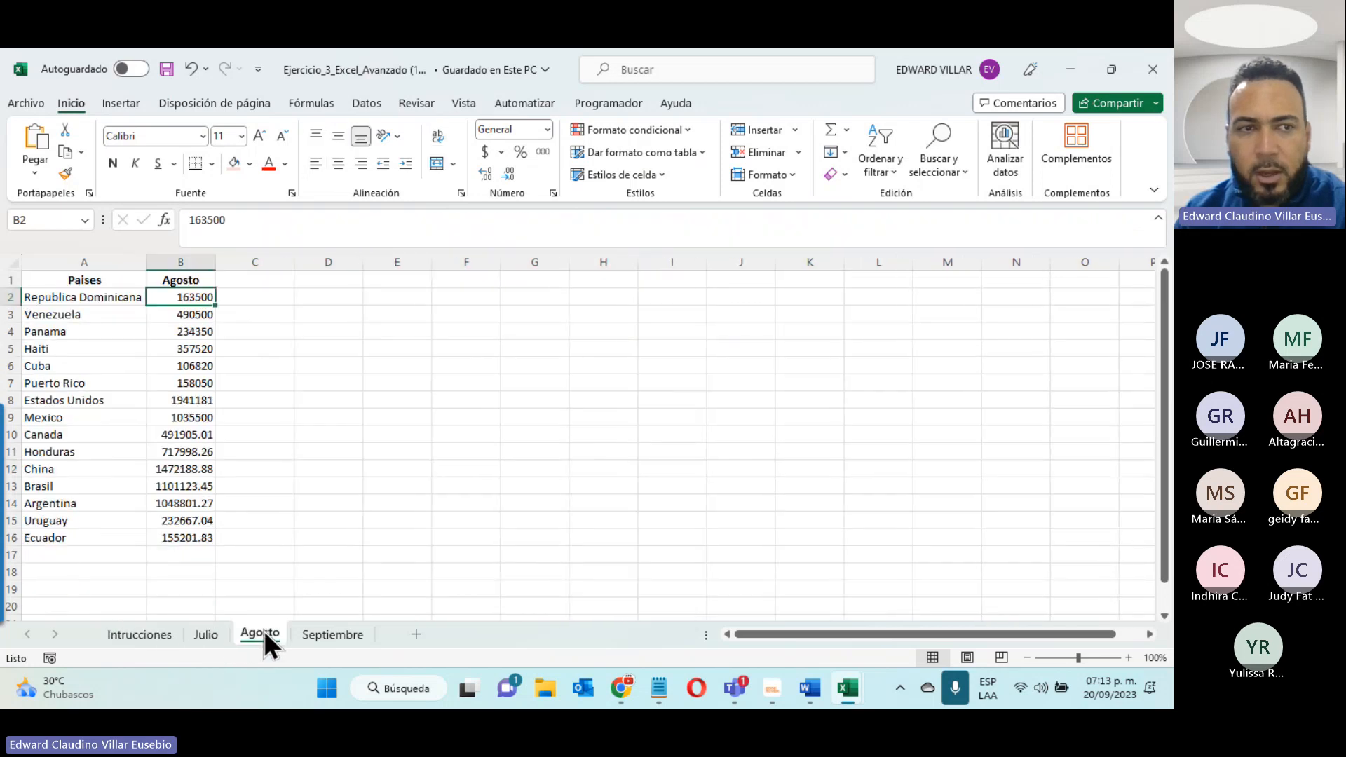
click(341, 635)
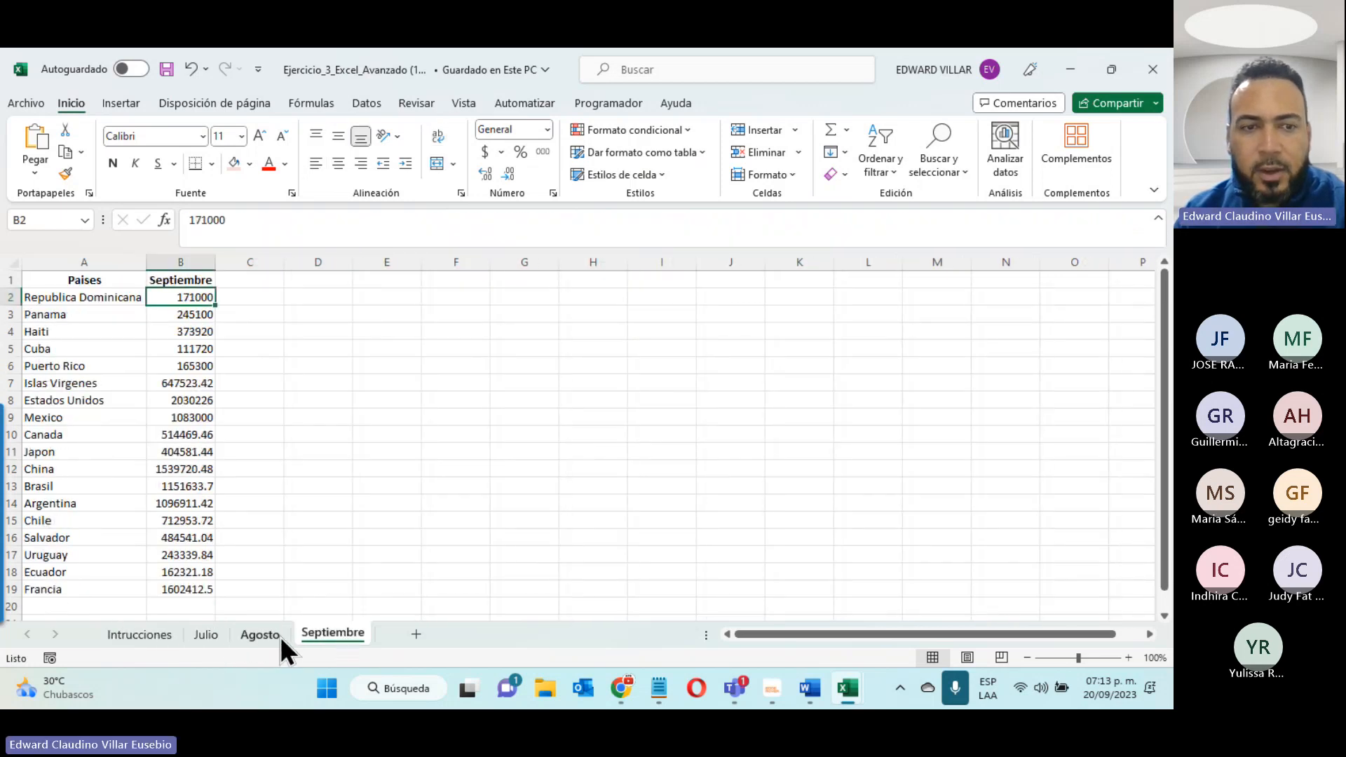
click(258, 633)
click(214, 634)
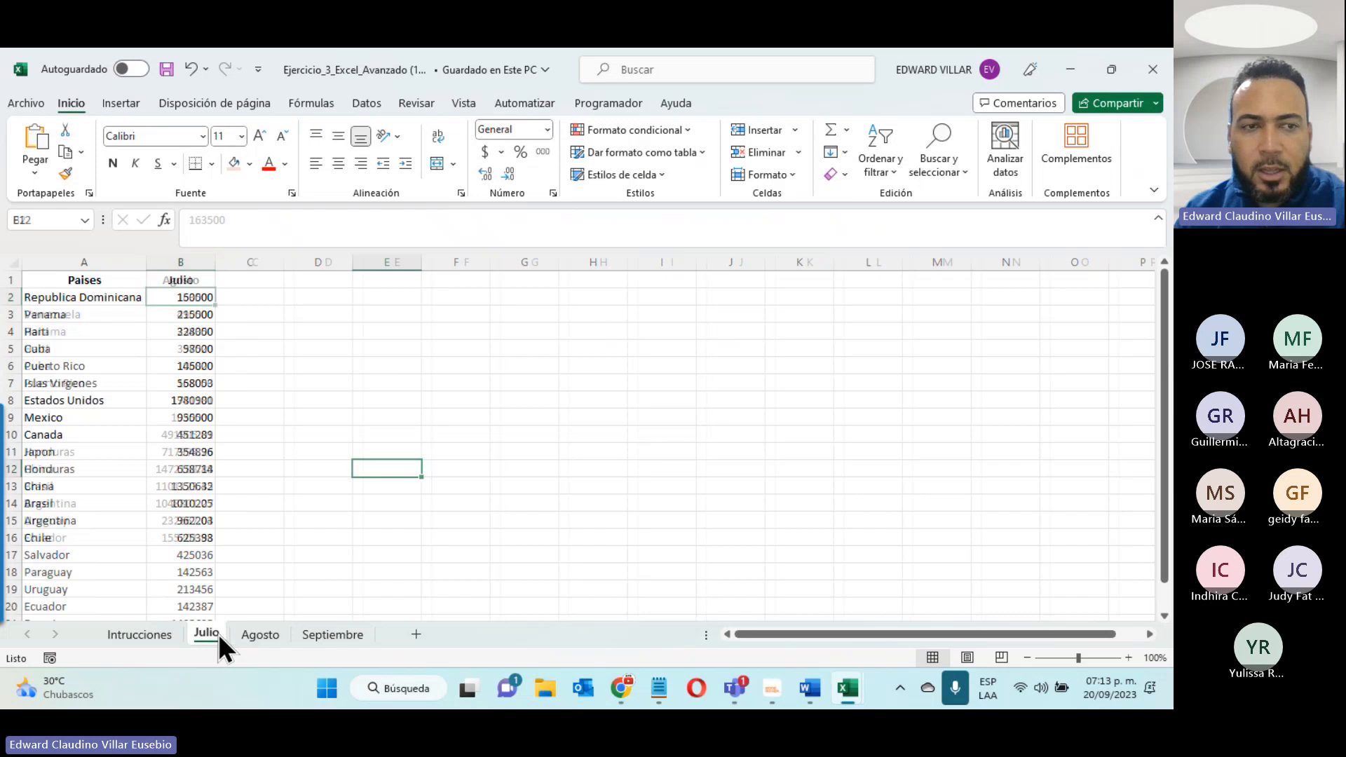
click(133, 635)
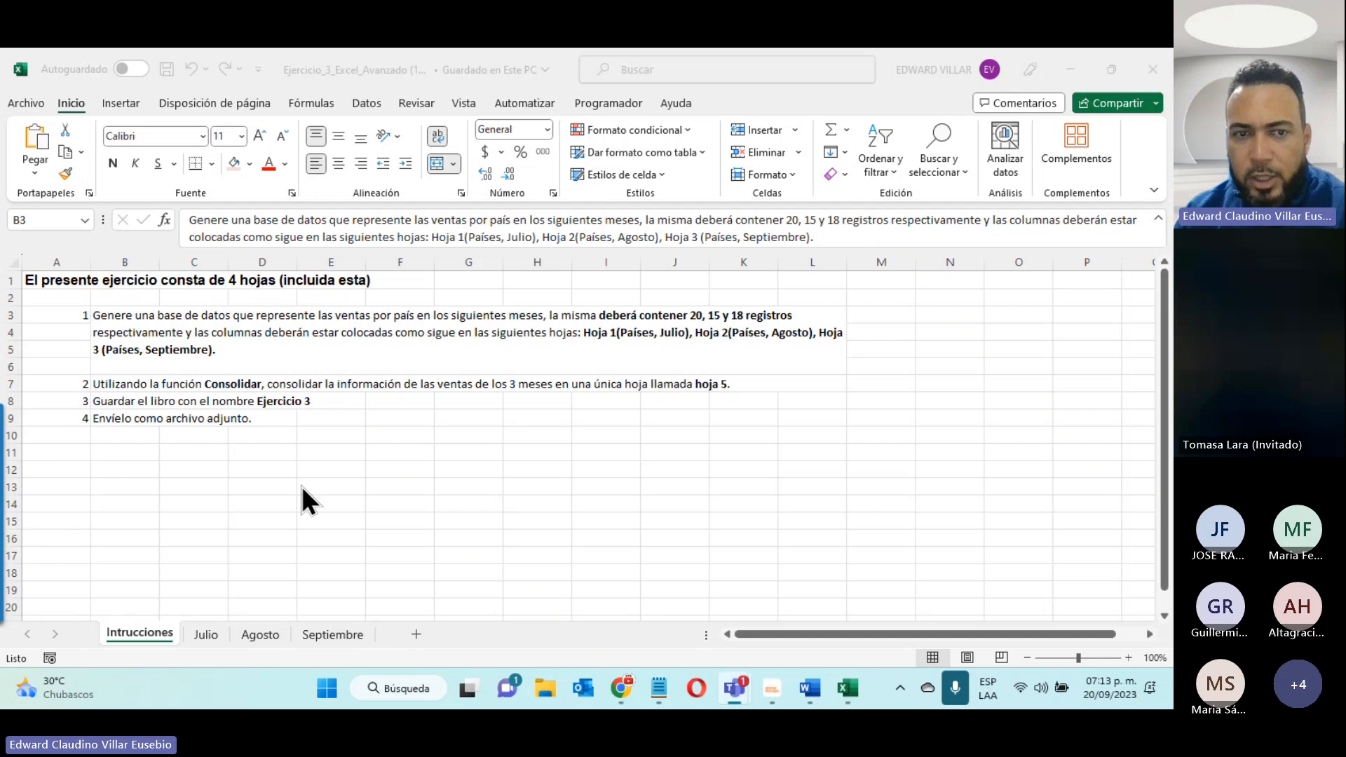
- Add a new sheet after Septiembre and start a consolidation in its cell A1 with the Suma function
click(418, 634)
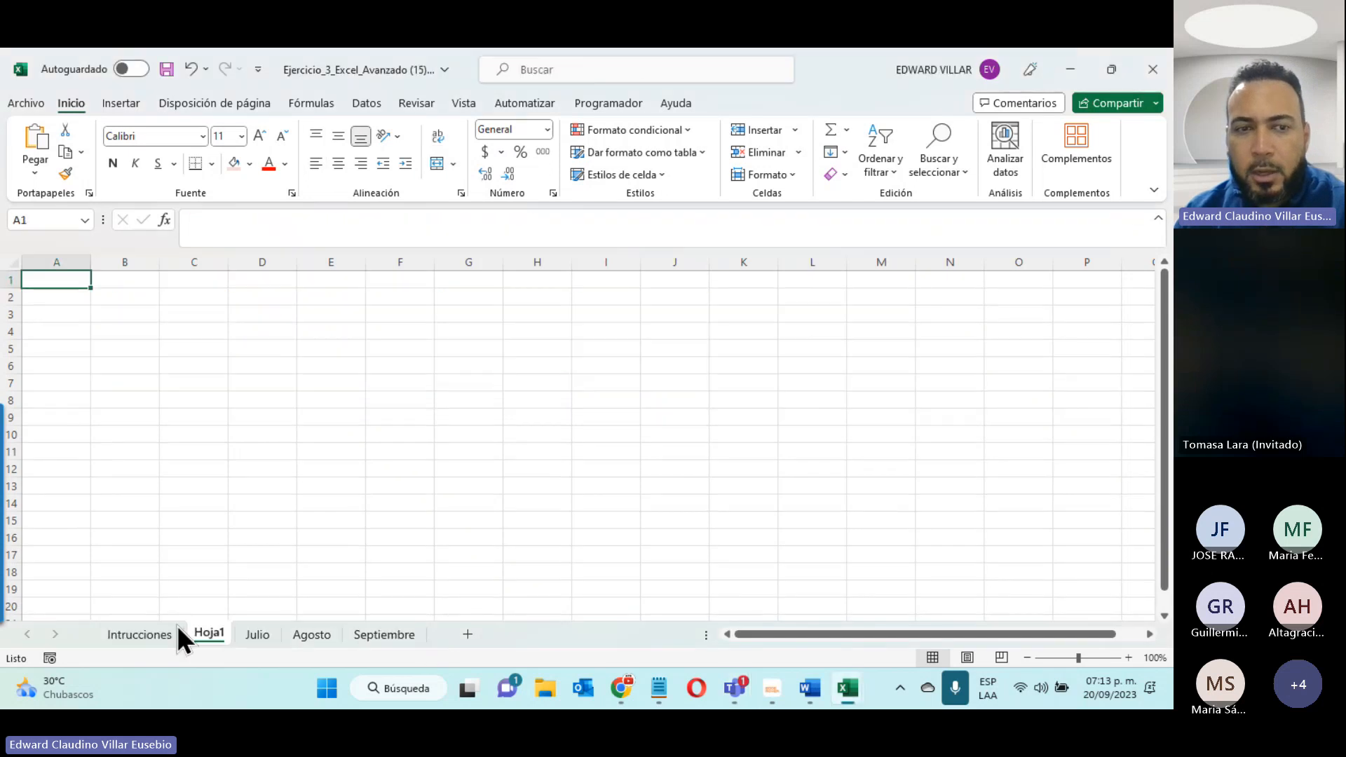
drag(200, 633, 442, 641)
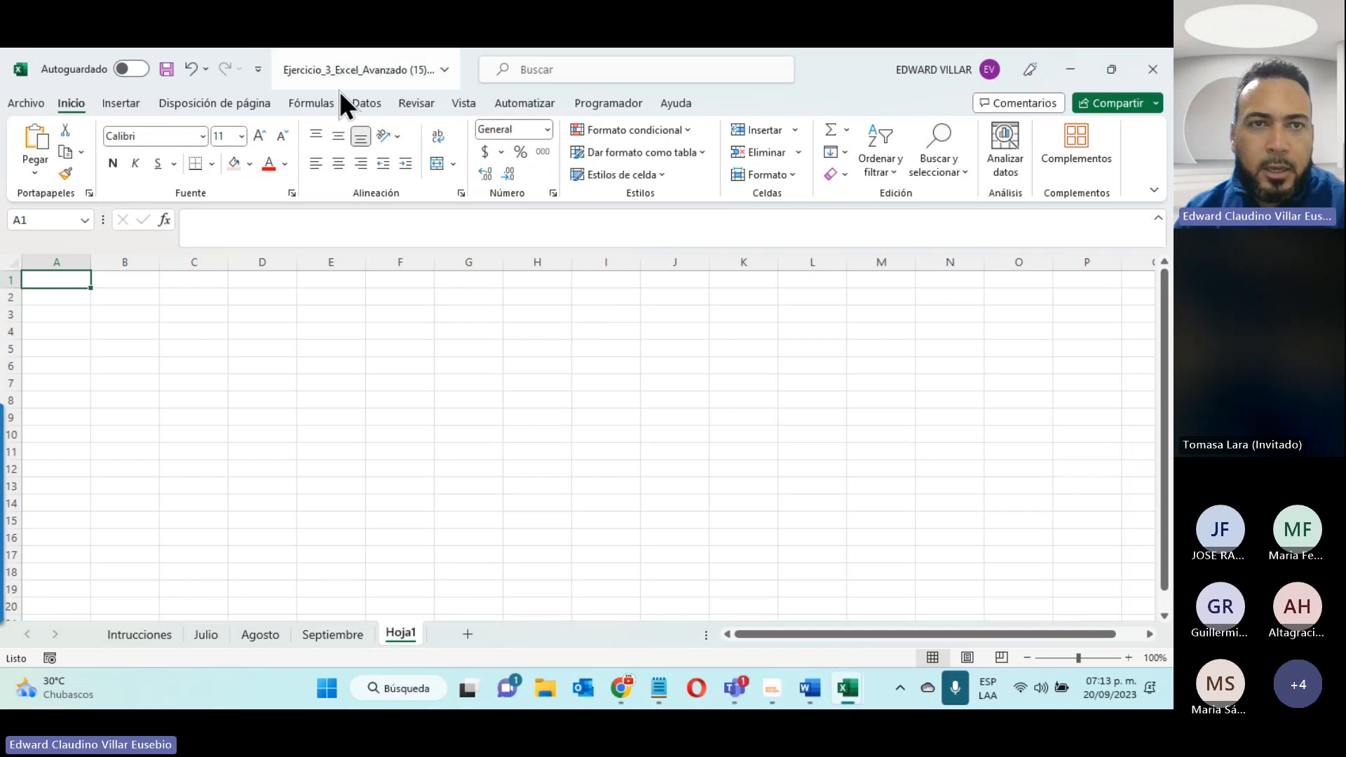
click(366, 107)
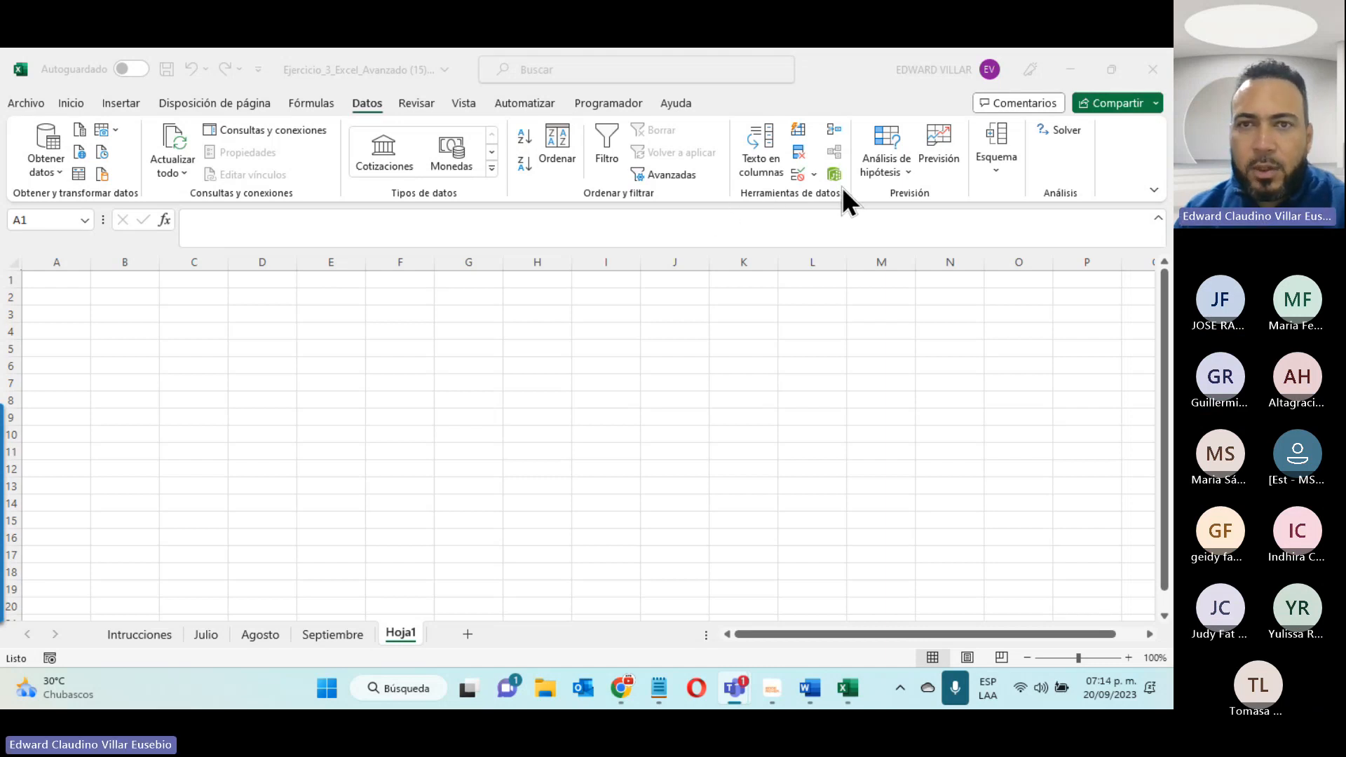
click(834, 107)
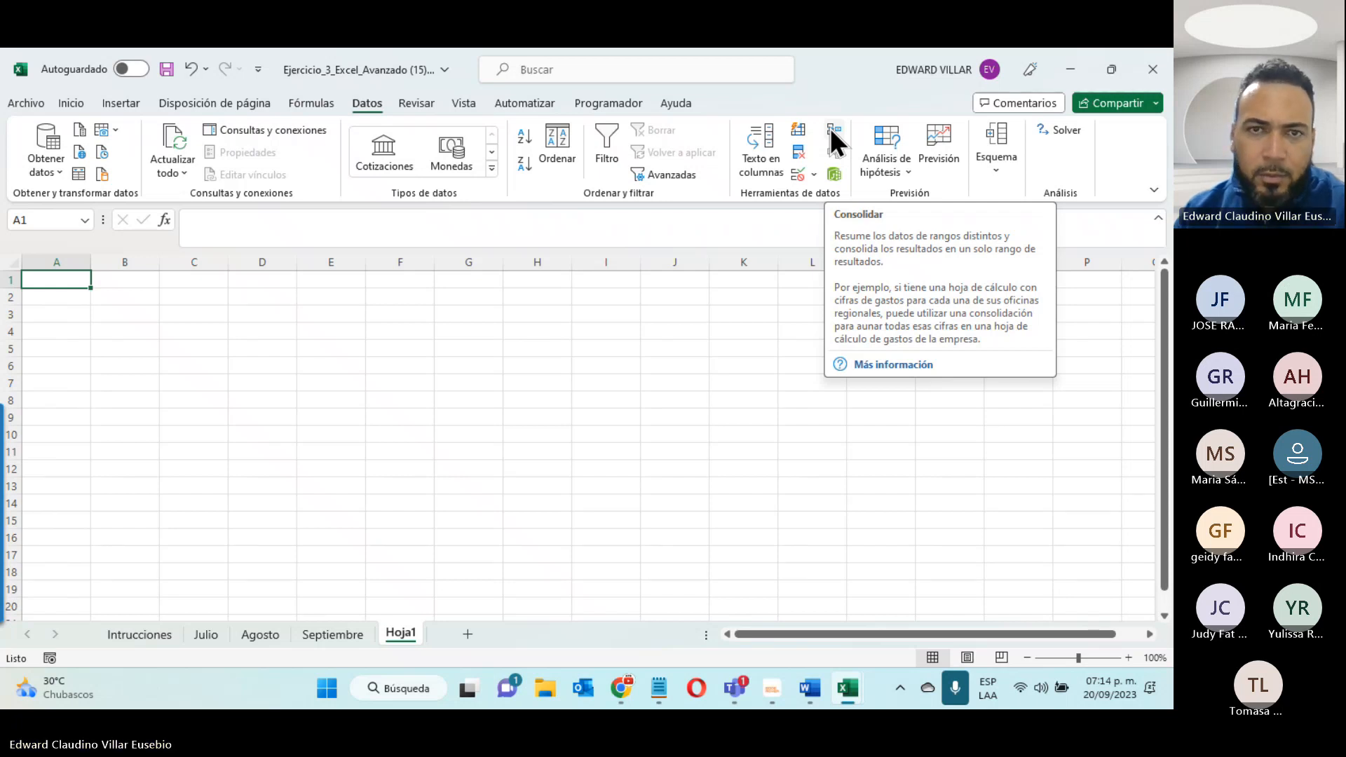
click(838, 133)
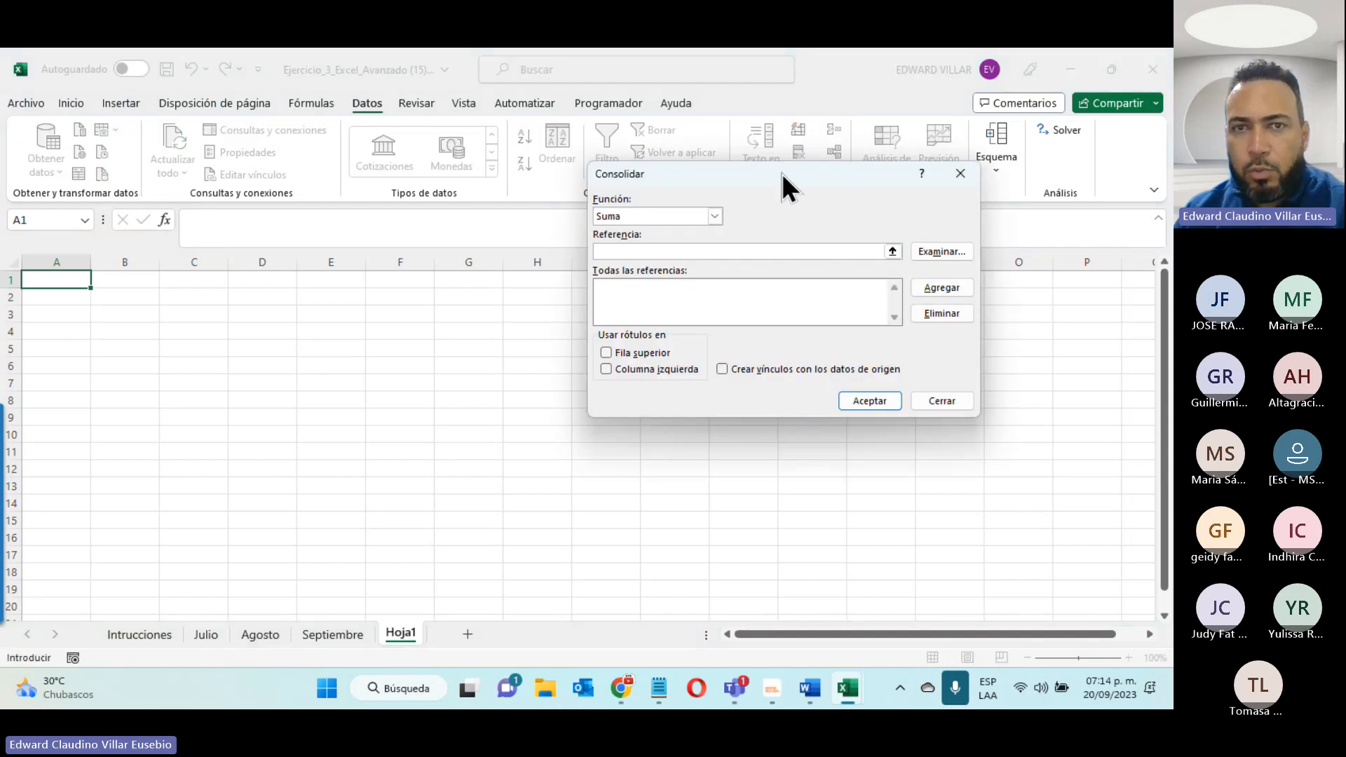
drag(781, 174, 636, 316)
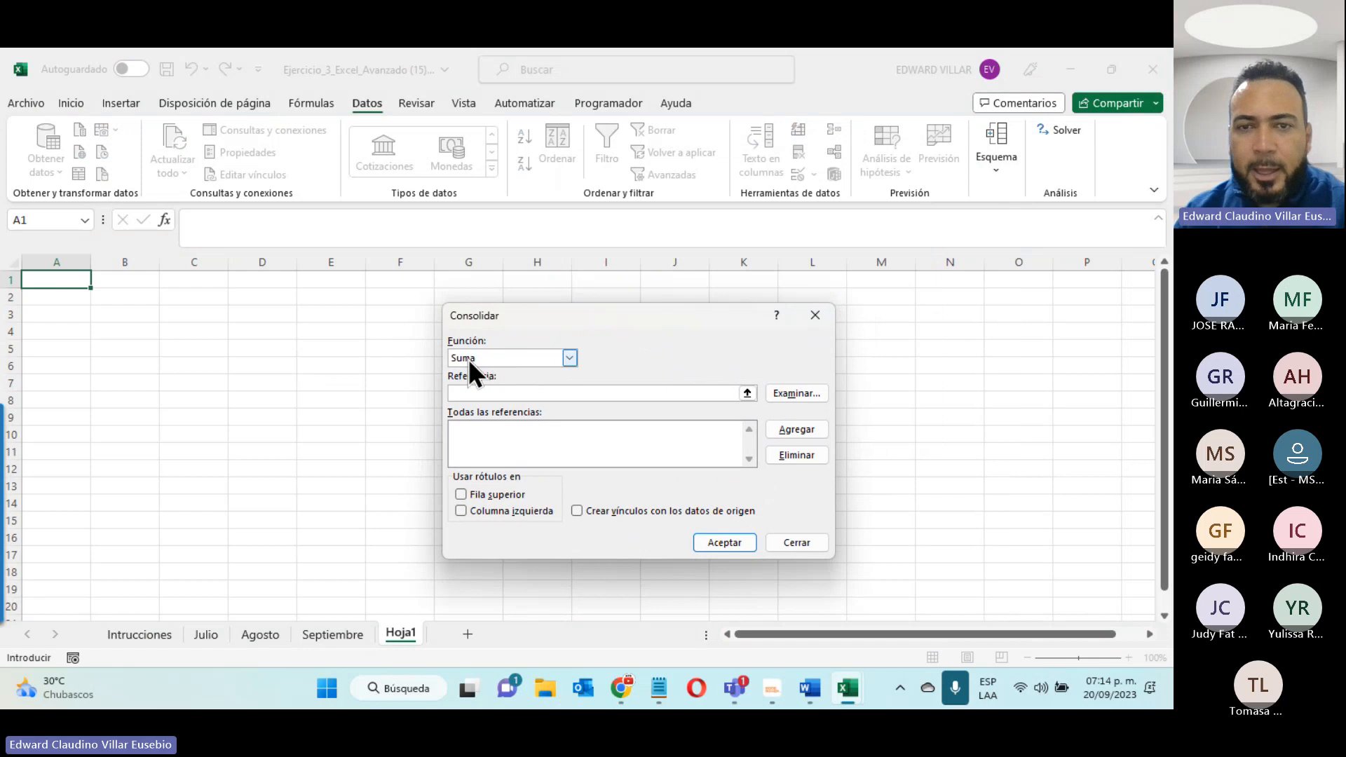
click(510, 356)
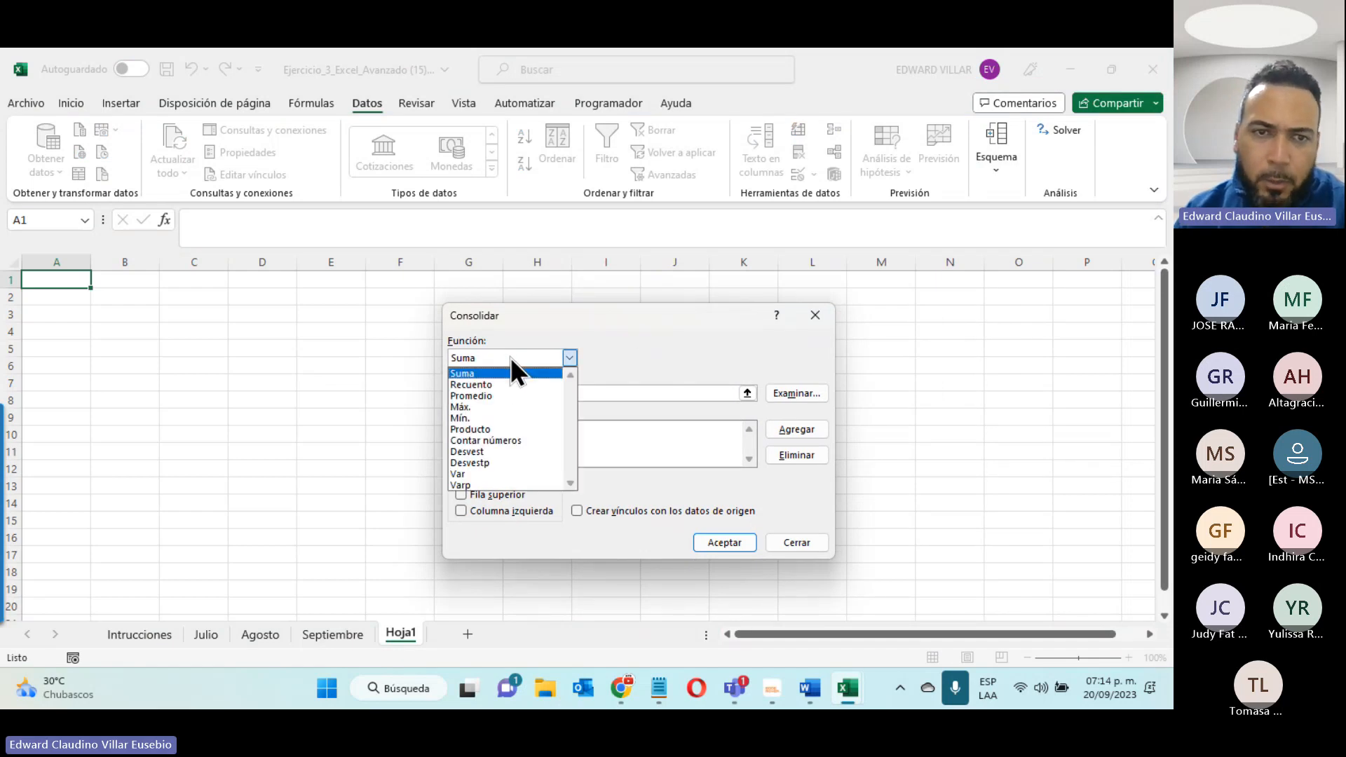
click(675, 331)
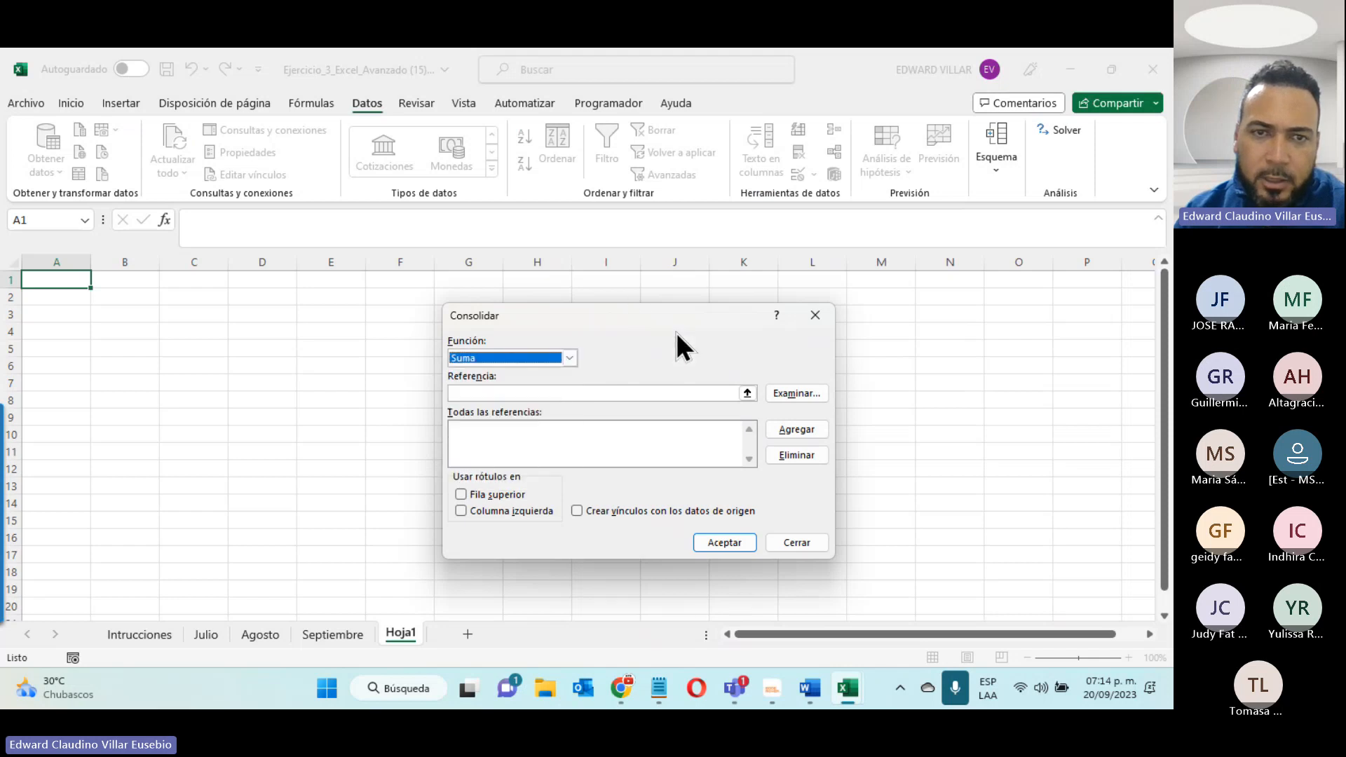
- Add the range A1:B21 of the Julio sheet to the consolidation references
click(465, 393)
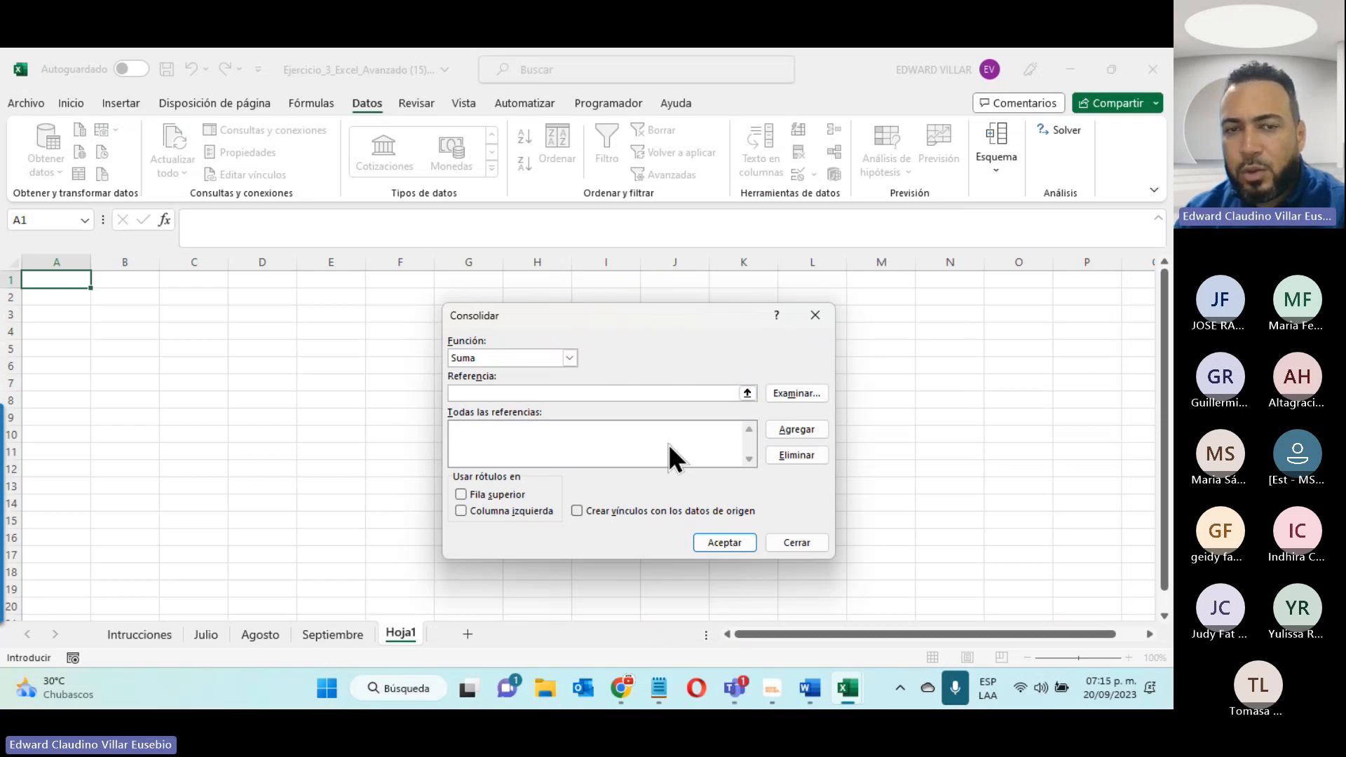
click(204, 633)
drag(39, 278, 195, 571)
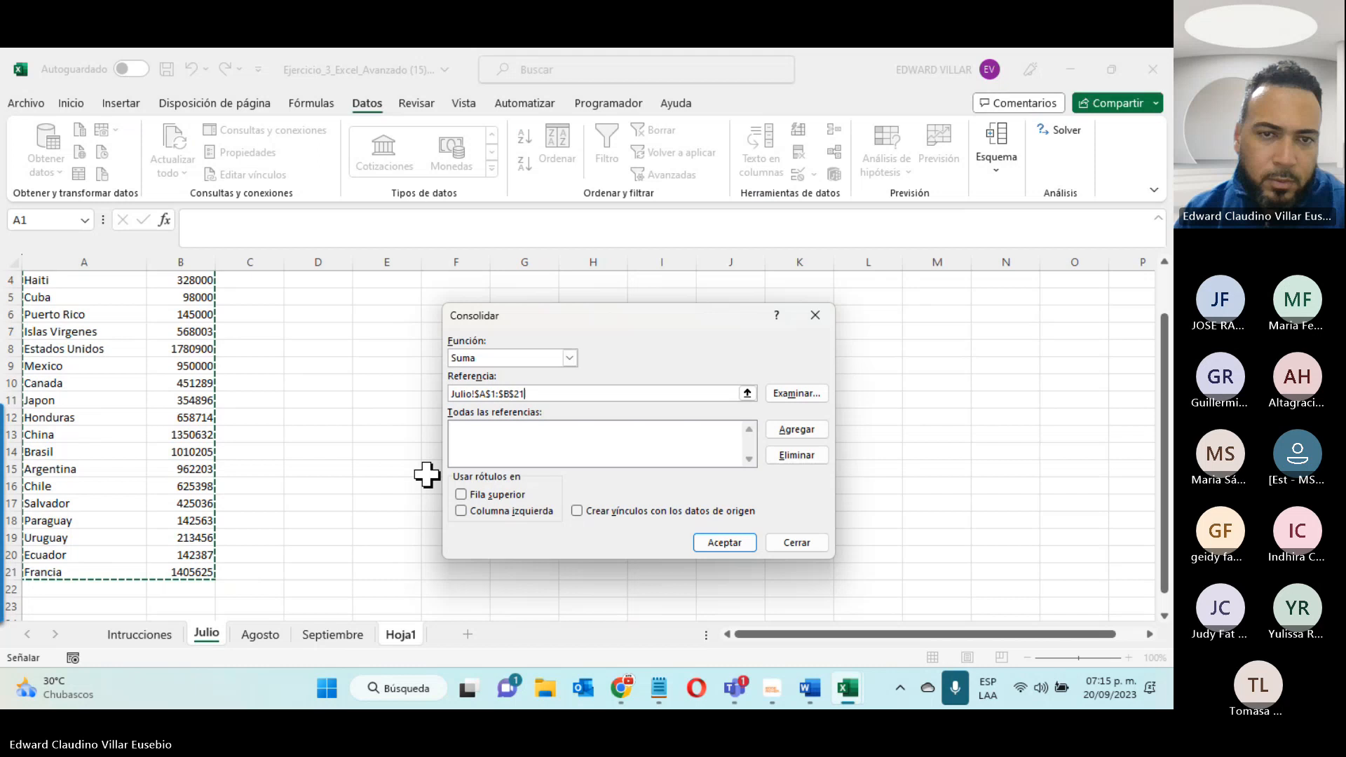
click(784, 423)
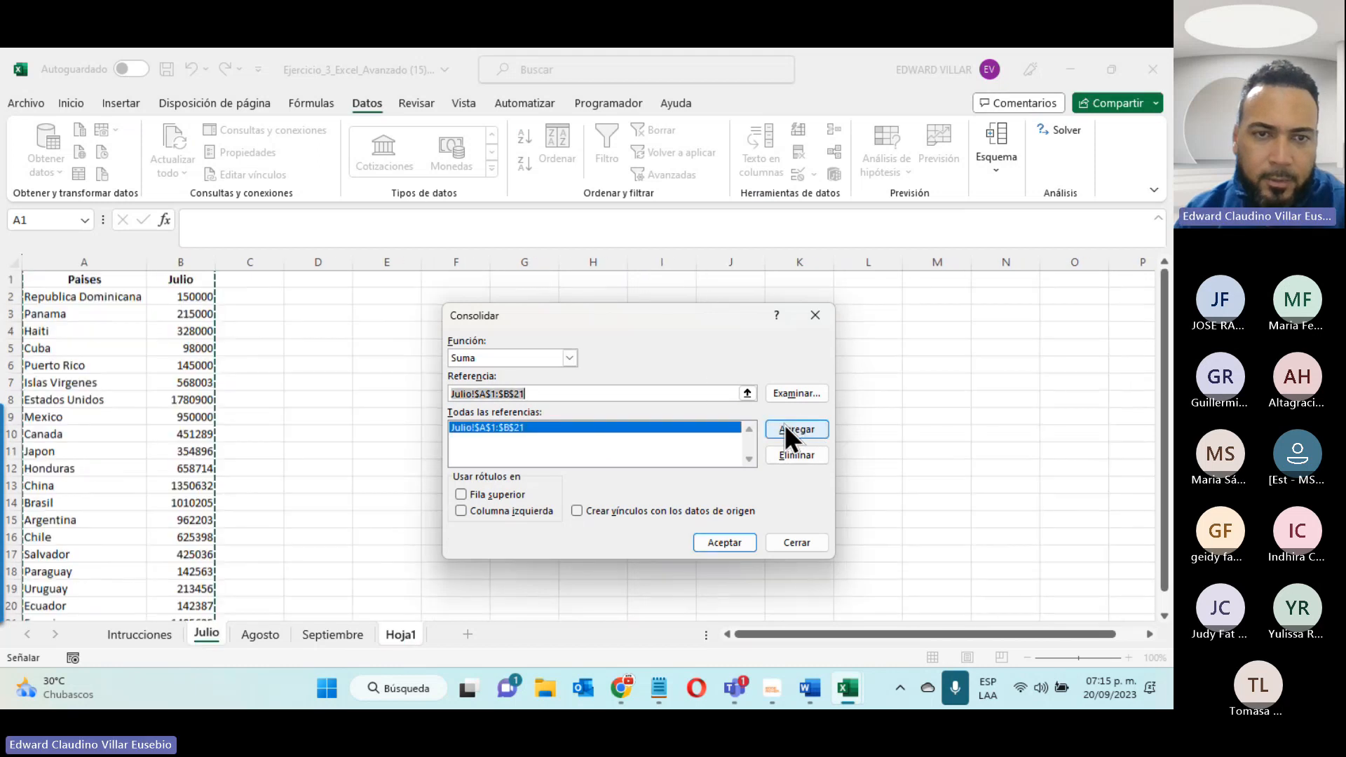
- Add the range A1:B16 of the Agosto sheet to the consolidation references
click(270, 636)
drag(42, 286, 146, 420)
drag(171, 554, 177, 540)
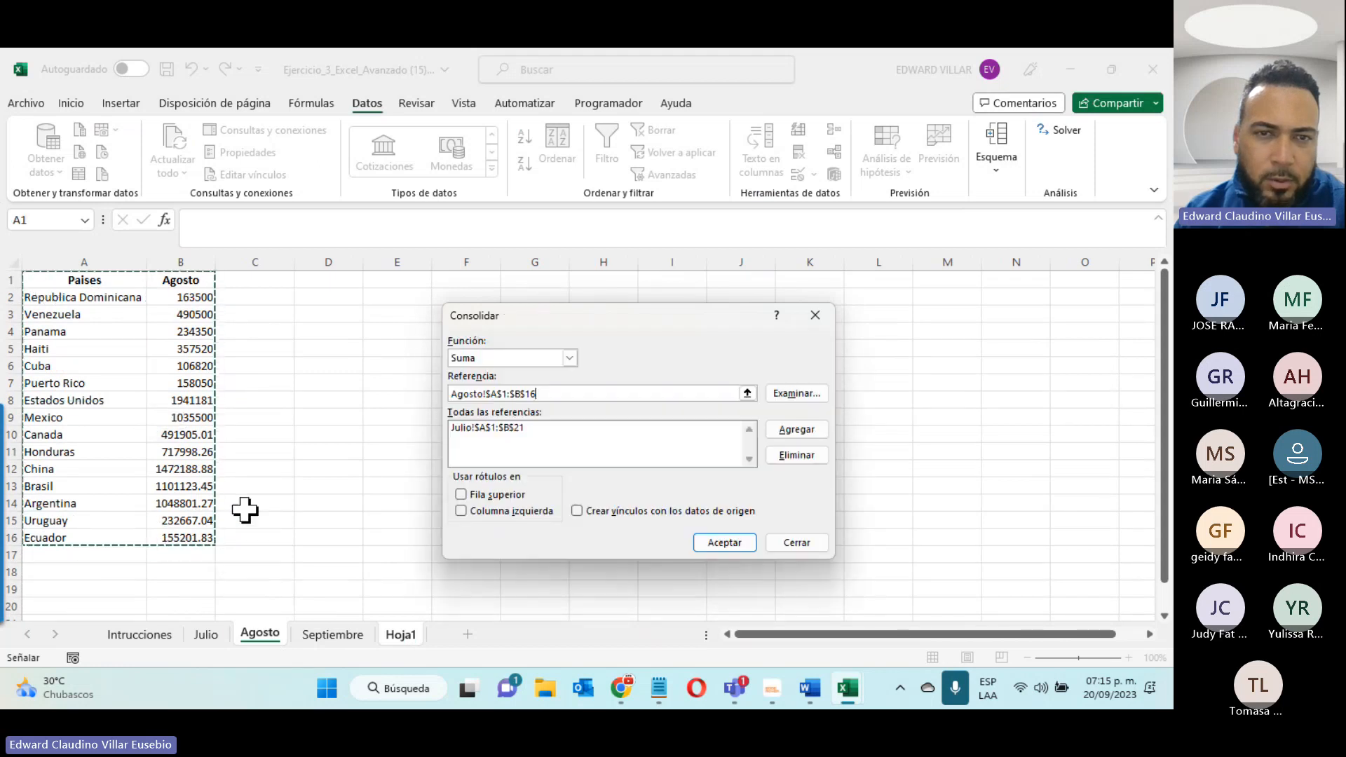
click(795, 436)
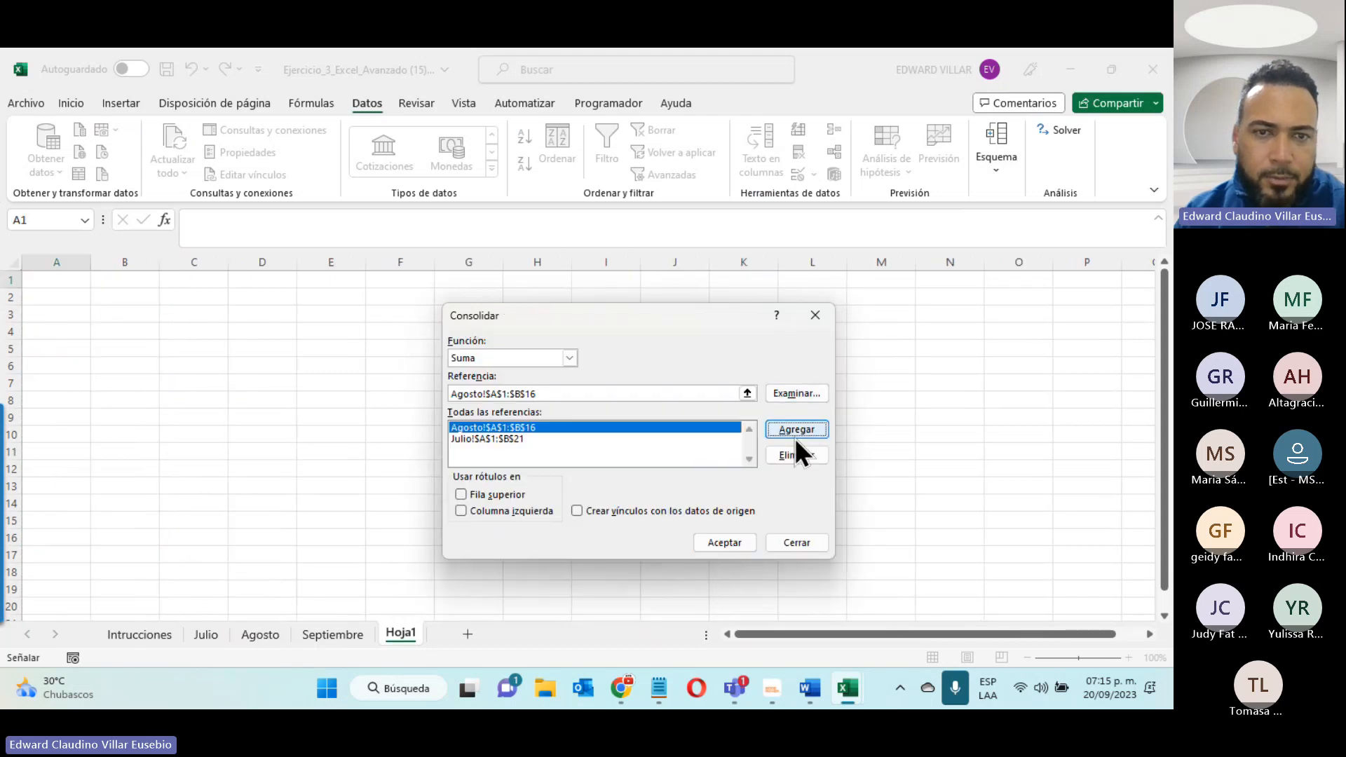
- Add the range A1:B19 of the Septiembre sheet to the consolidation references
click(317, 634)
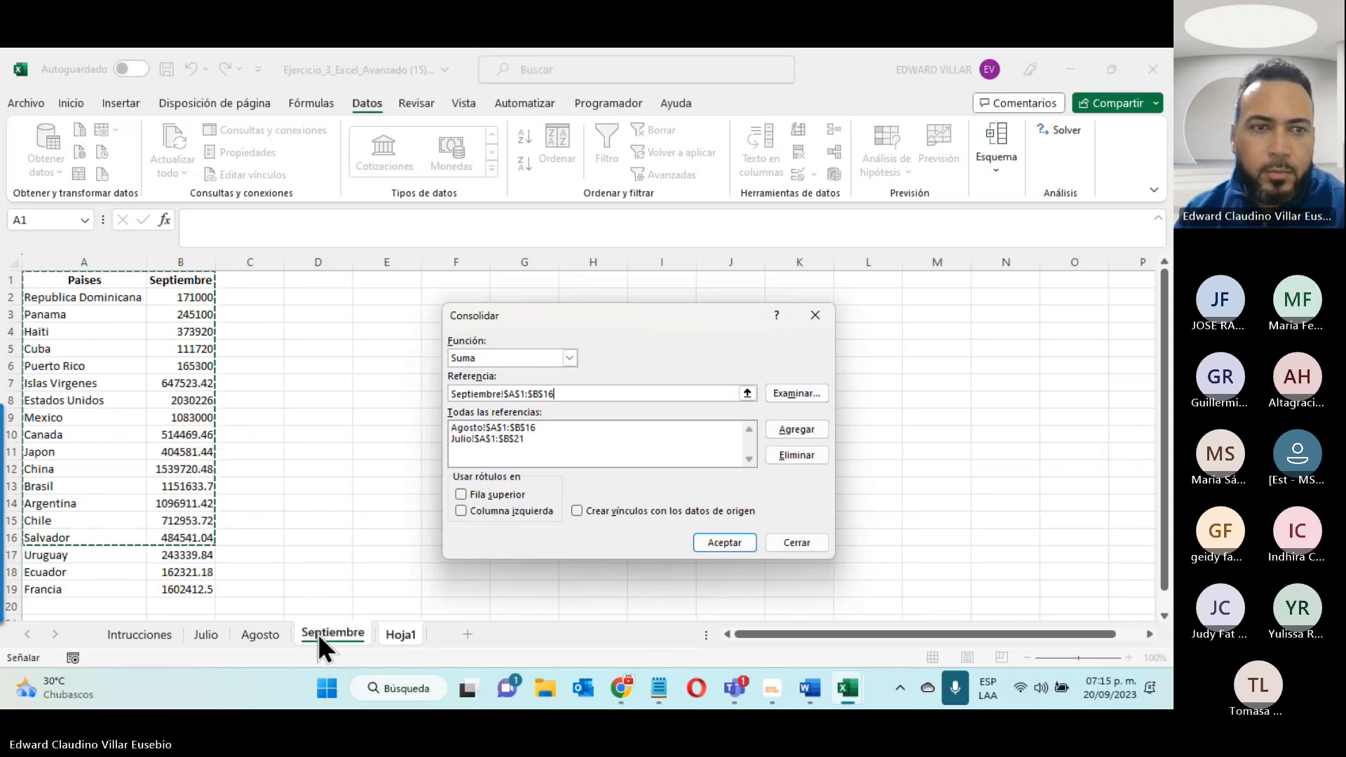
drag(48, 280, 210, 533)
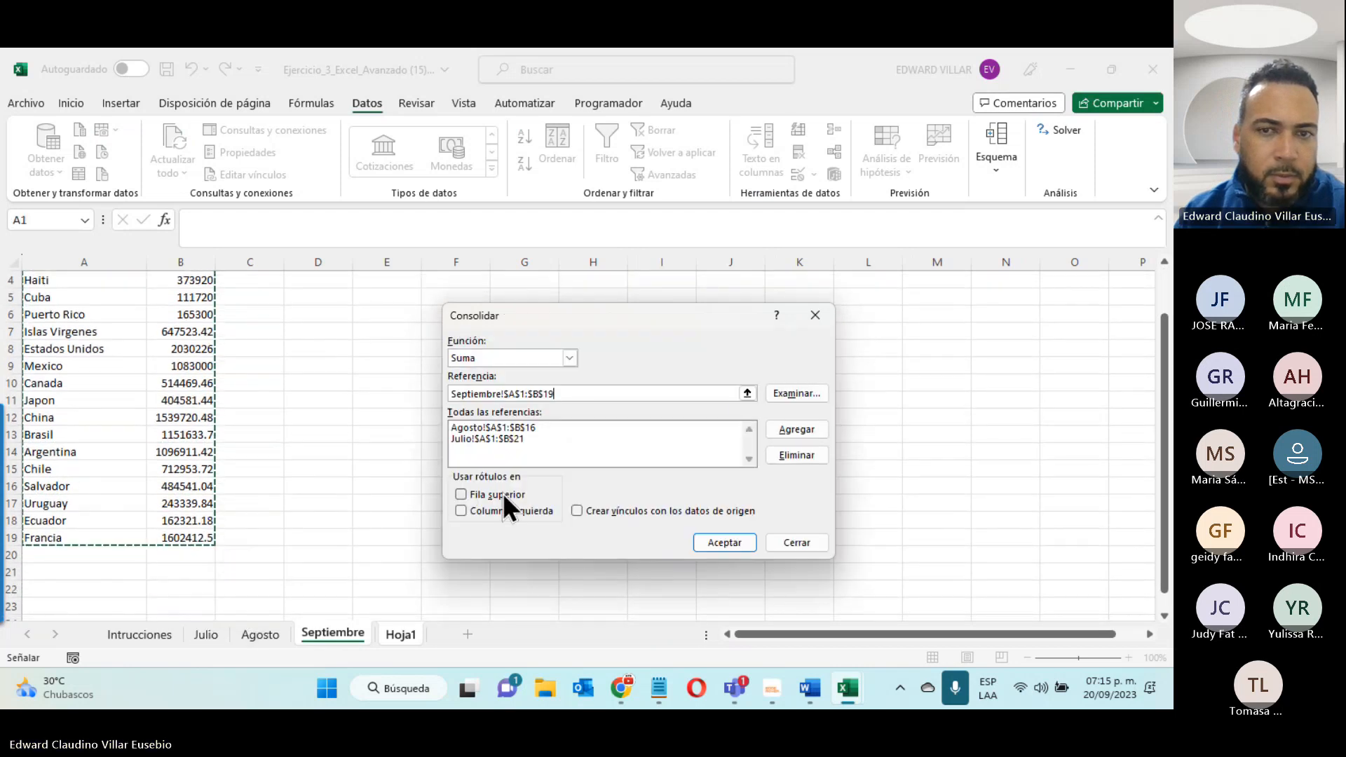
click(806, 428)
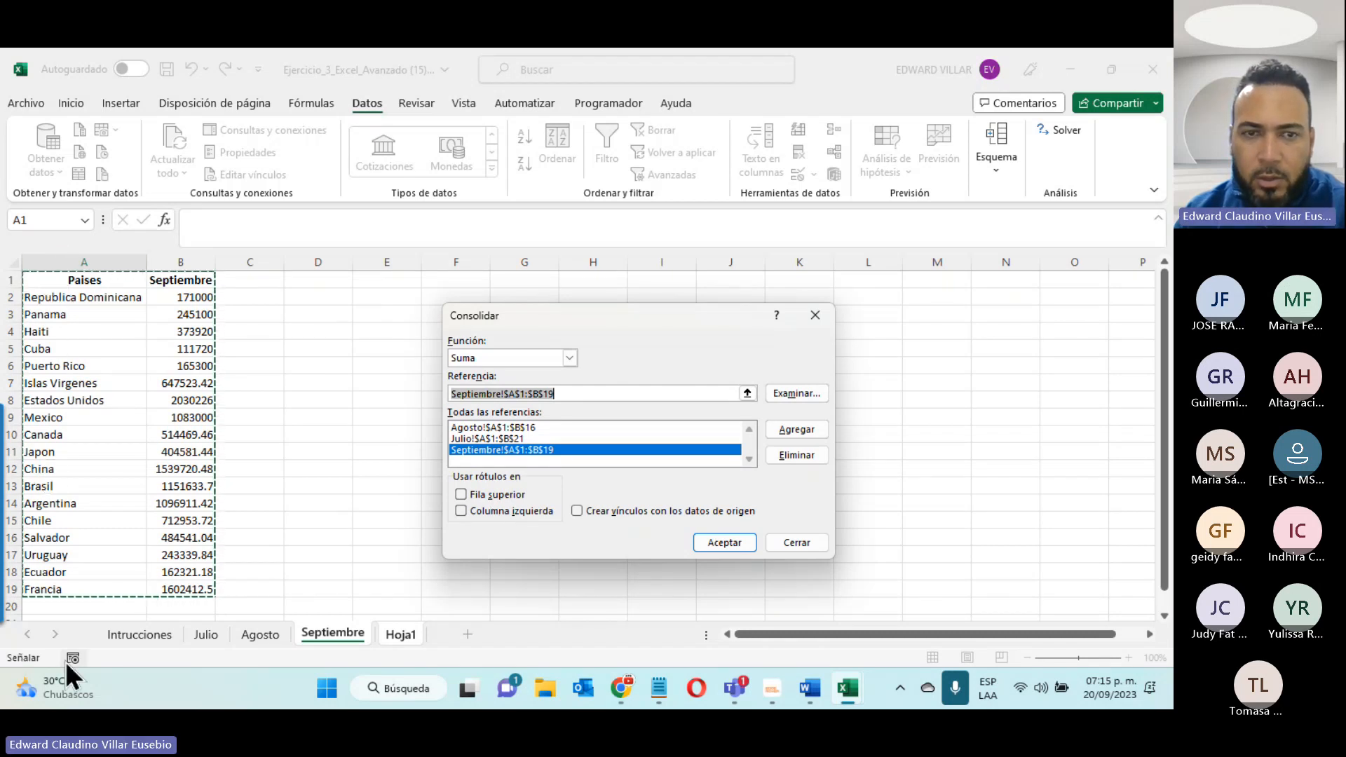
- Consolidate using the top row and left column as labels, and widen column A to fit the country names
click(476, 493)
click(465, 509)
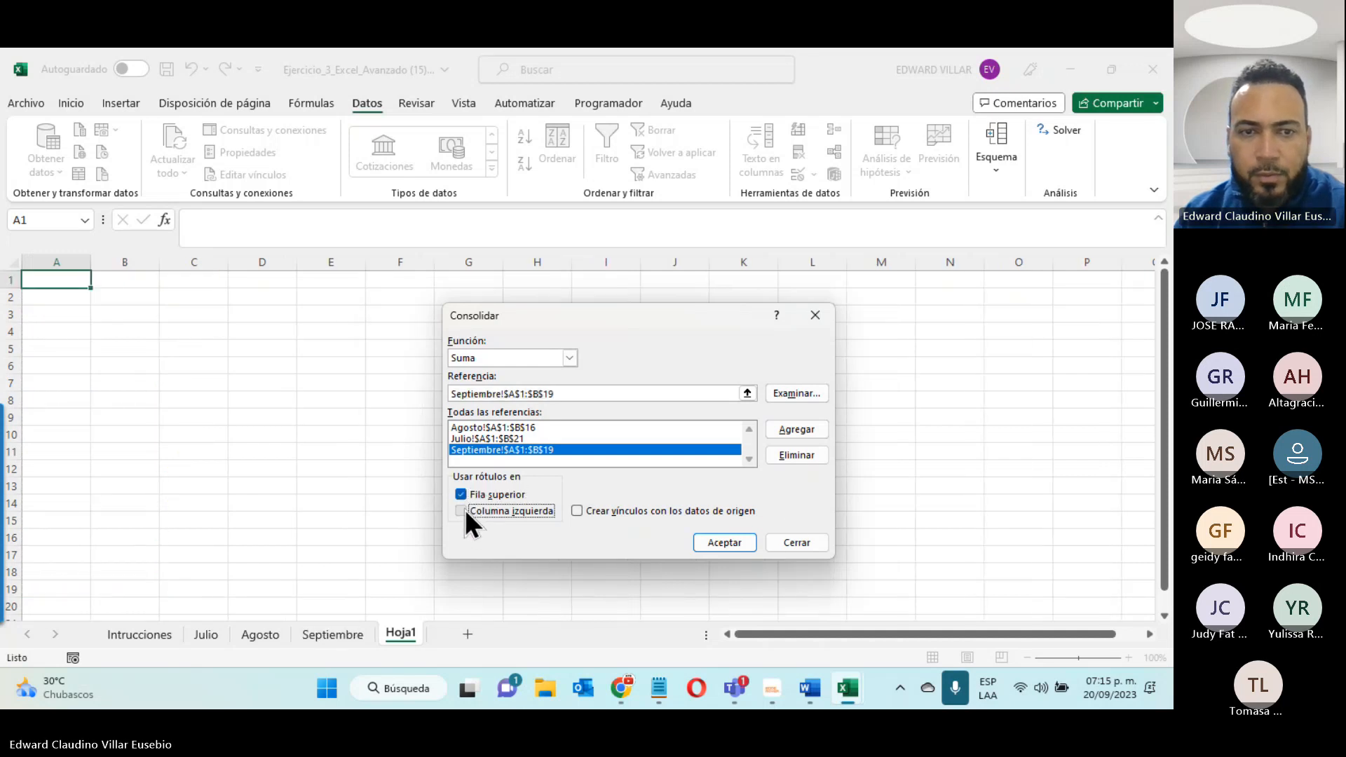
click(724, 543)
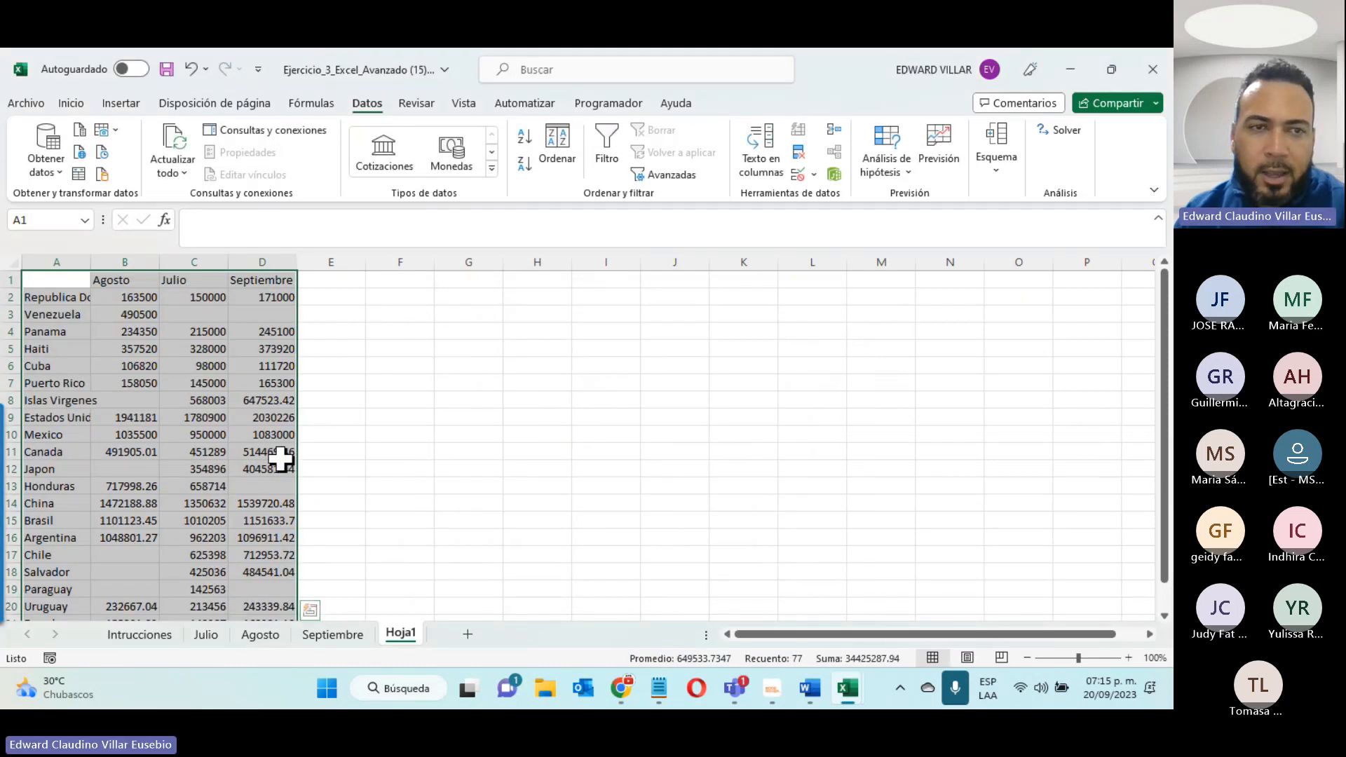
double_click(91, 261)
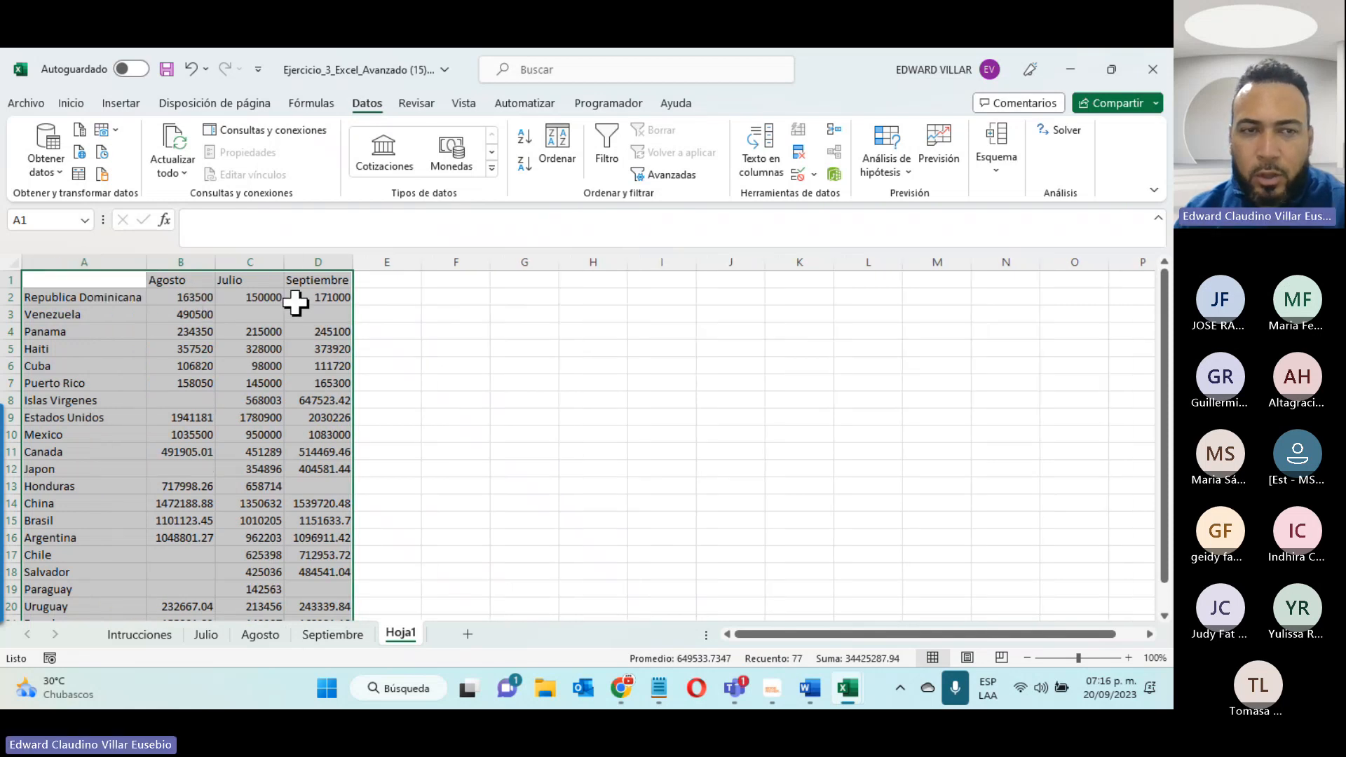
- Compare the Venezuela row and the empty Agosto cells of the consolidated table with the data on the monthly sheets
click(47, 315)
drag(47, 316, 168, 315)
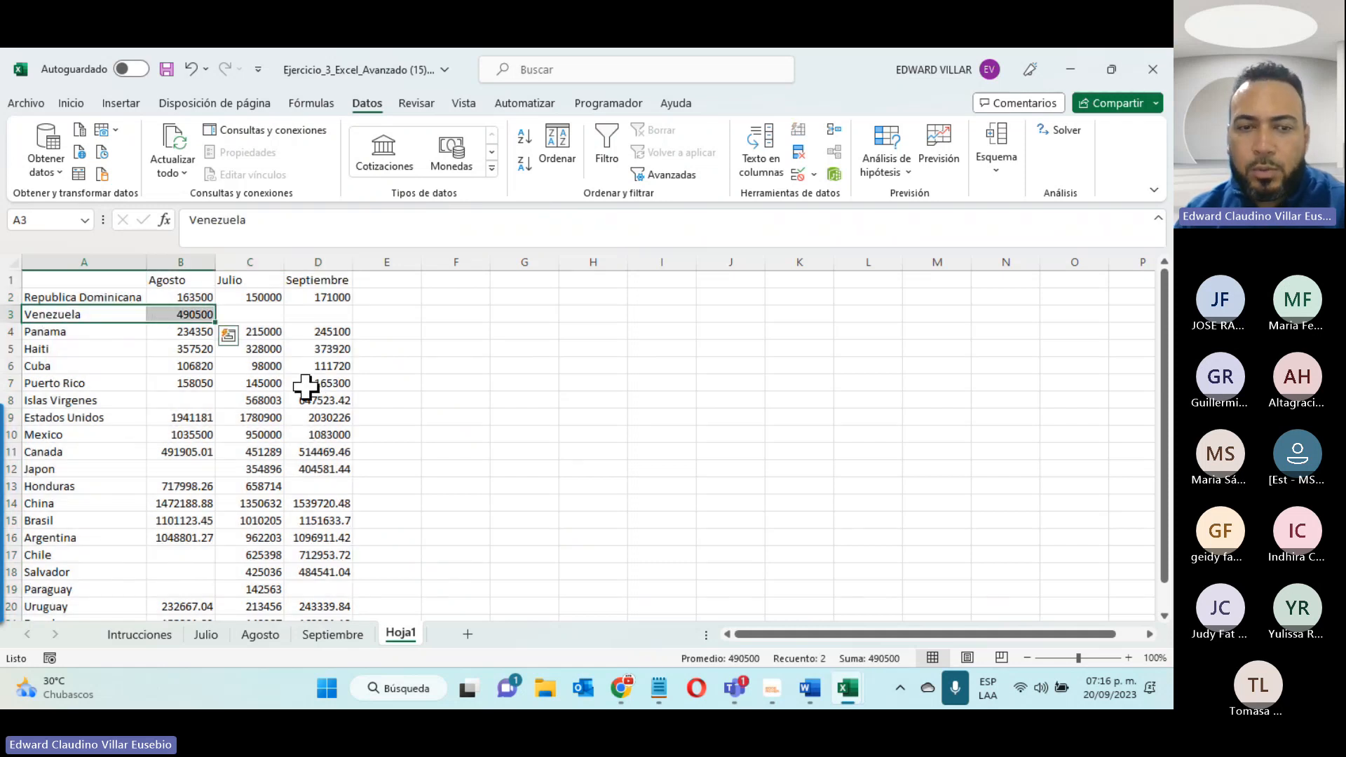
click(324, 635)
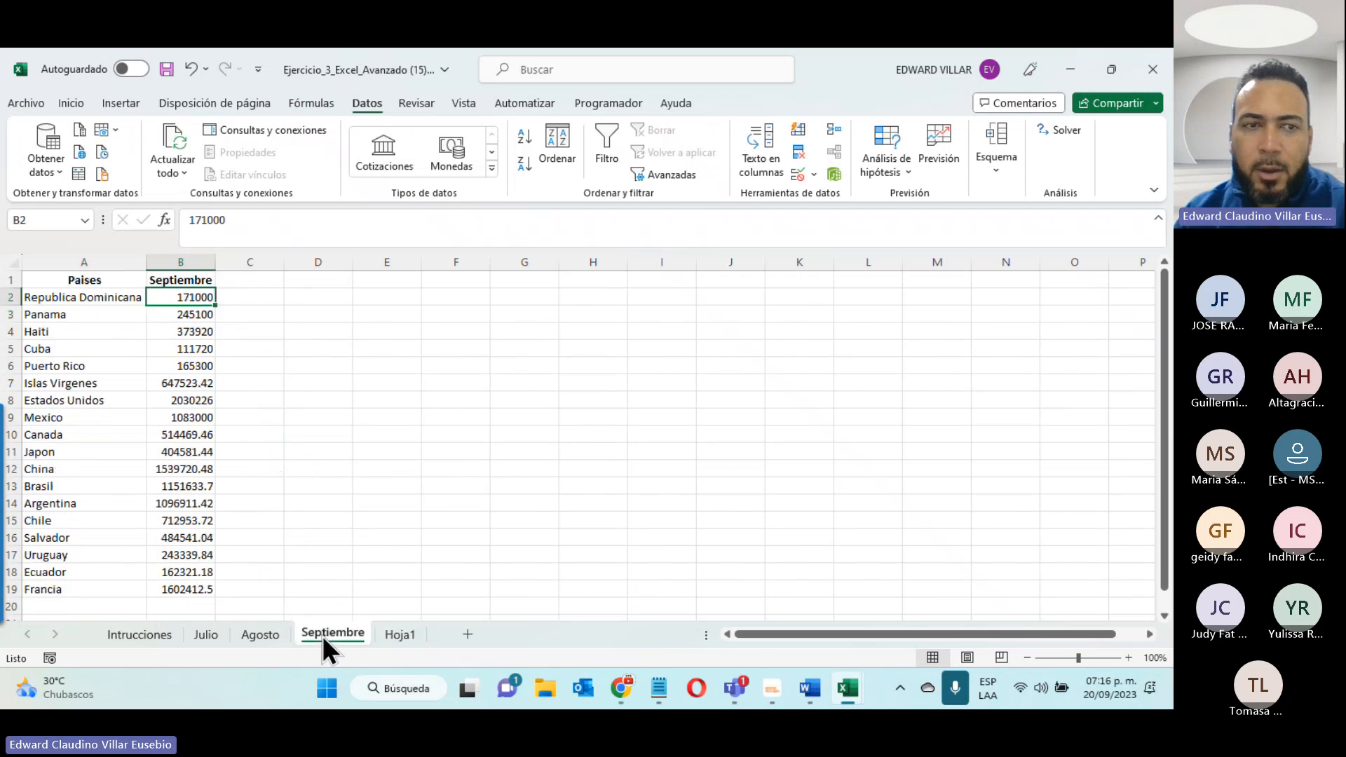
click(204, 635)
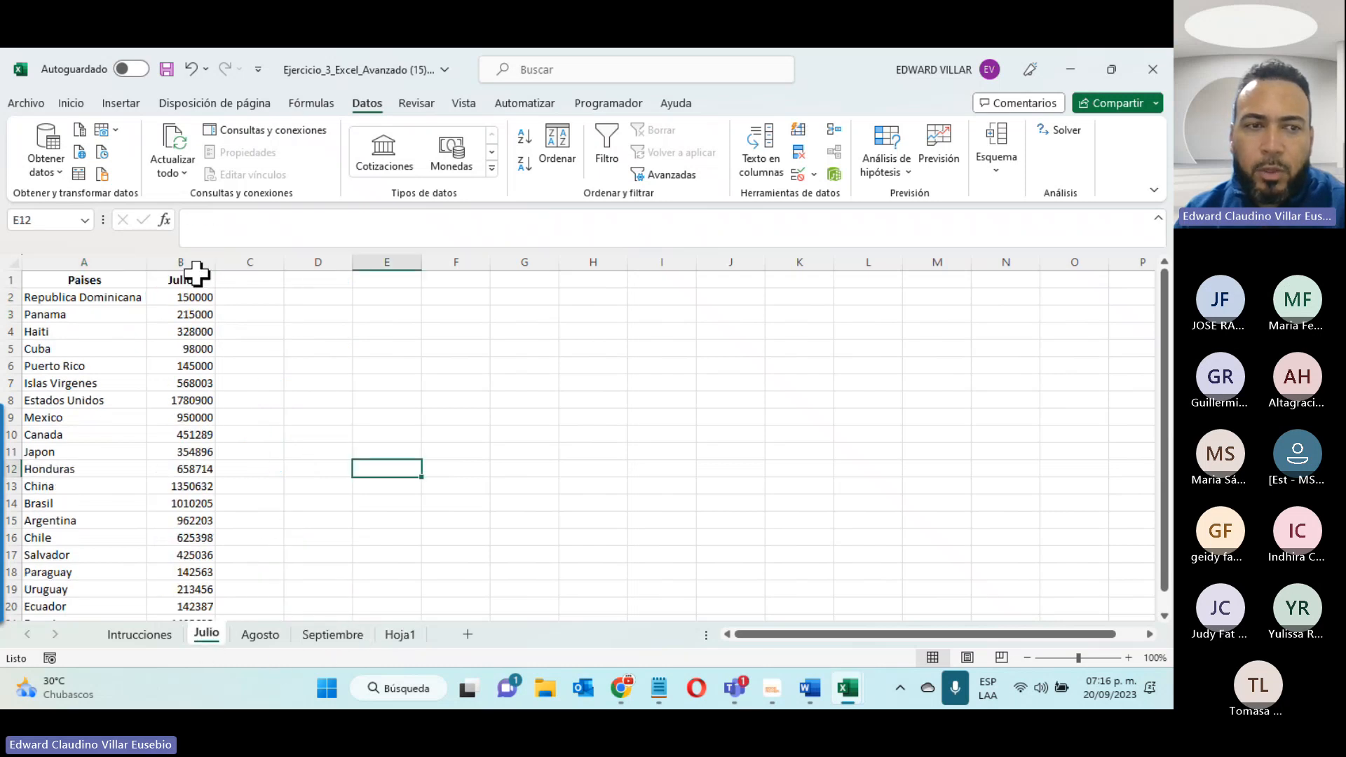
scroll(96, 385, down, 4)
scroll(105, 427, up, 4)
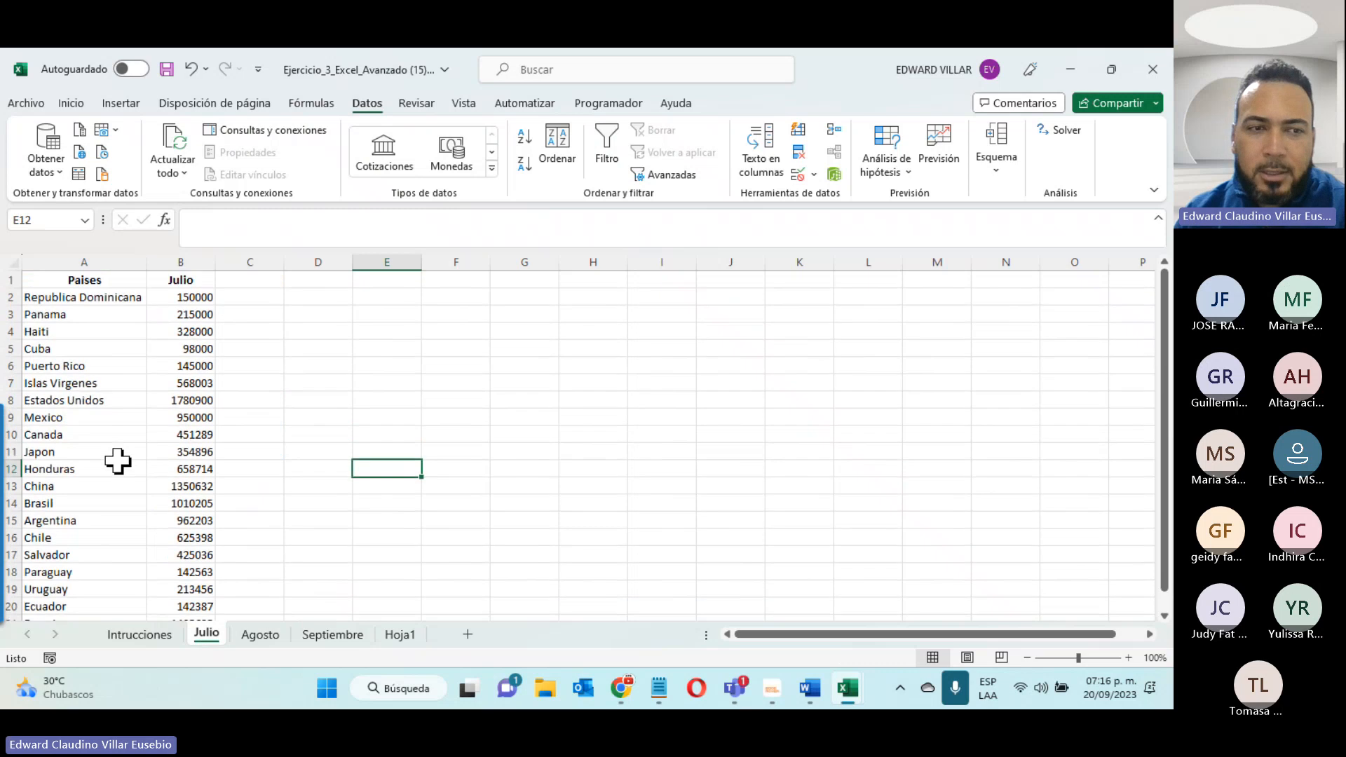
click(351, 638)
click(392, 638)
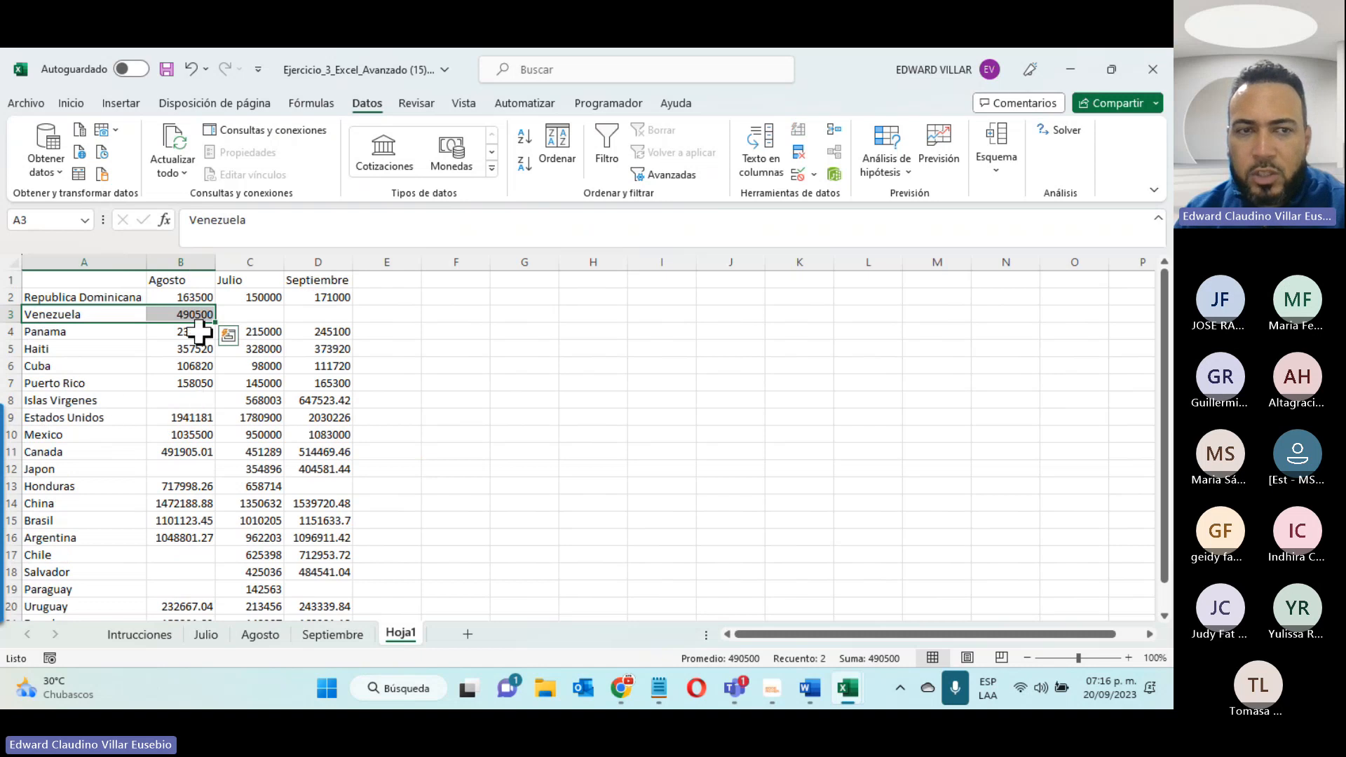
click(177, 401)
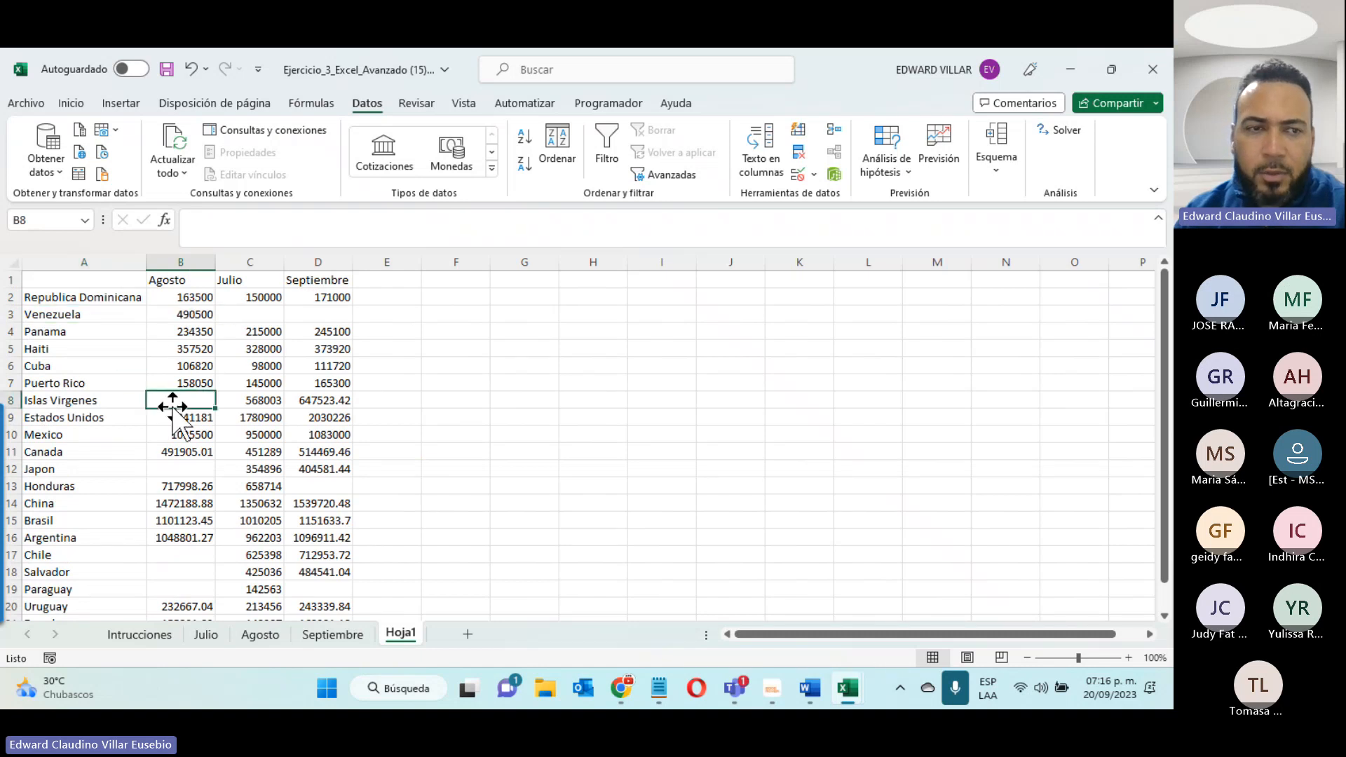
click(190, 469)
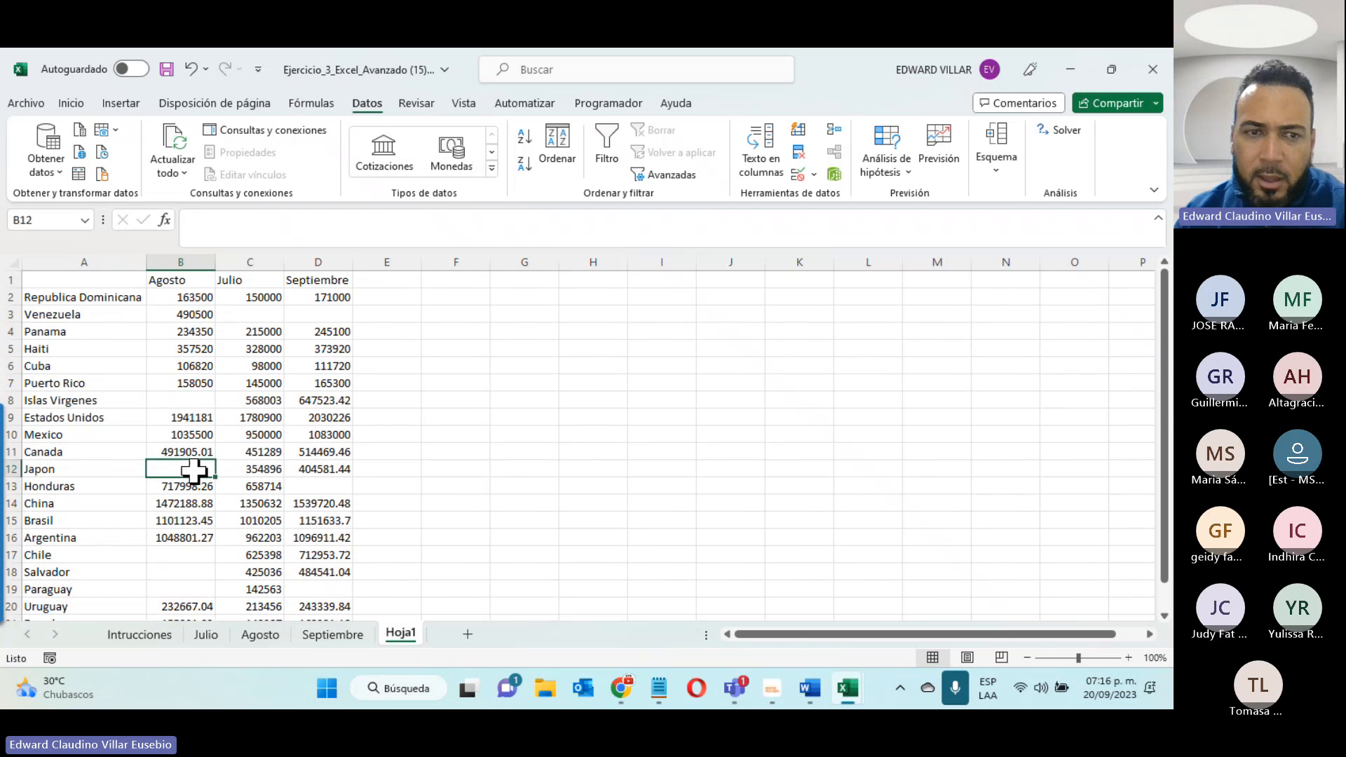
click(185, 554)
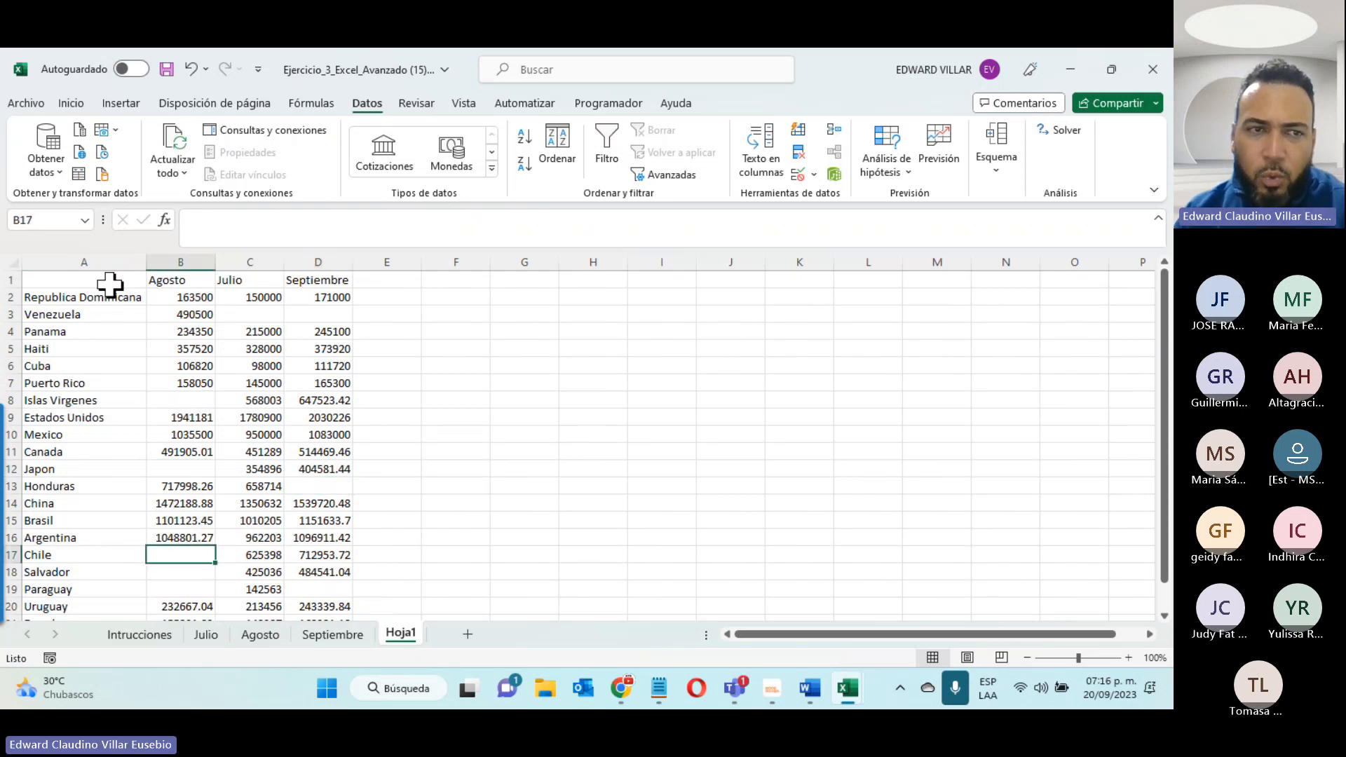
- Check the month headings and full country list on Hoja1 against the Julio, Agosto and Septiembre sheets
drag(89, 278, 283, 273)
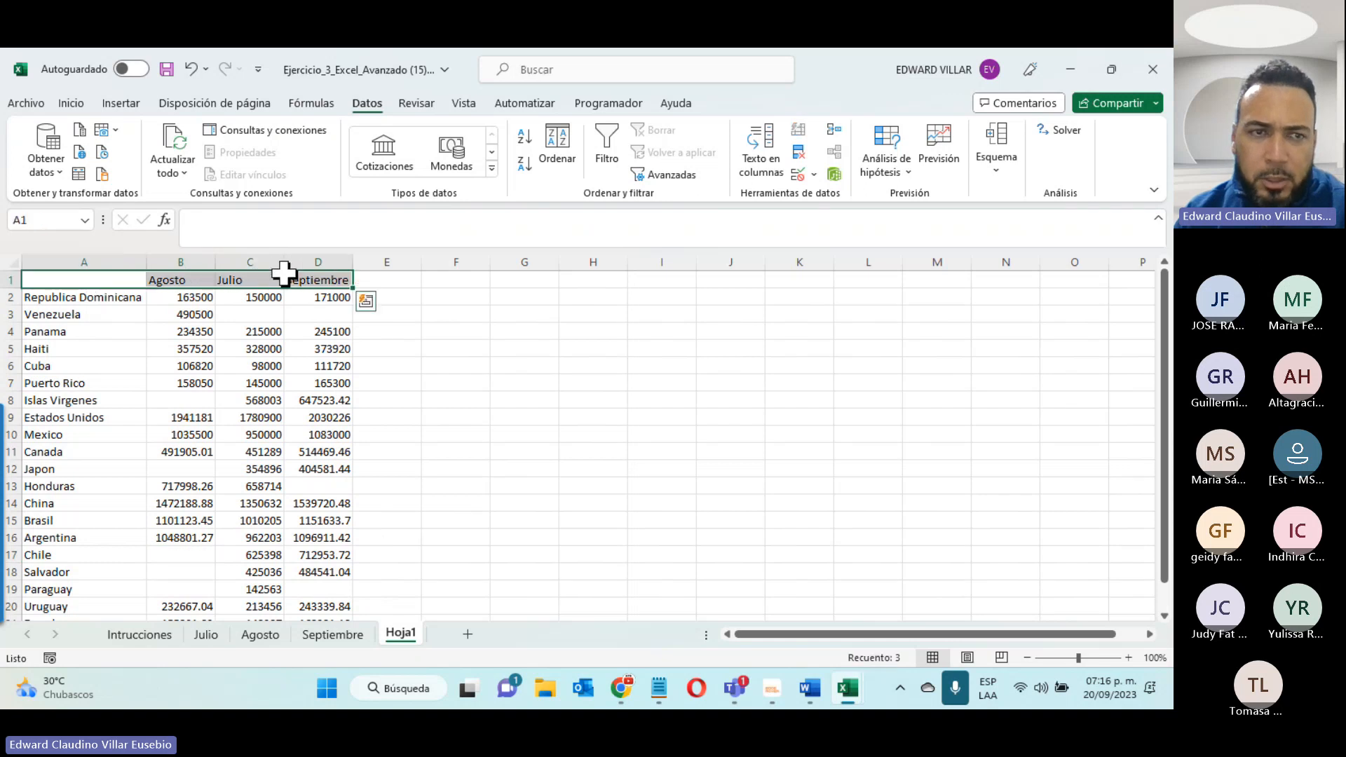
drag(77, 298, 72, 655)
scroll(190, 574, up, 1)
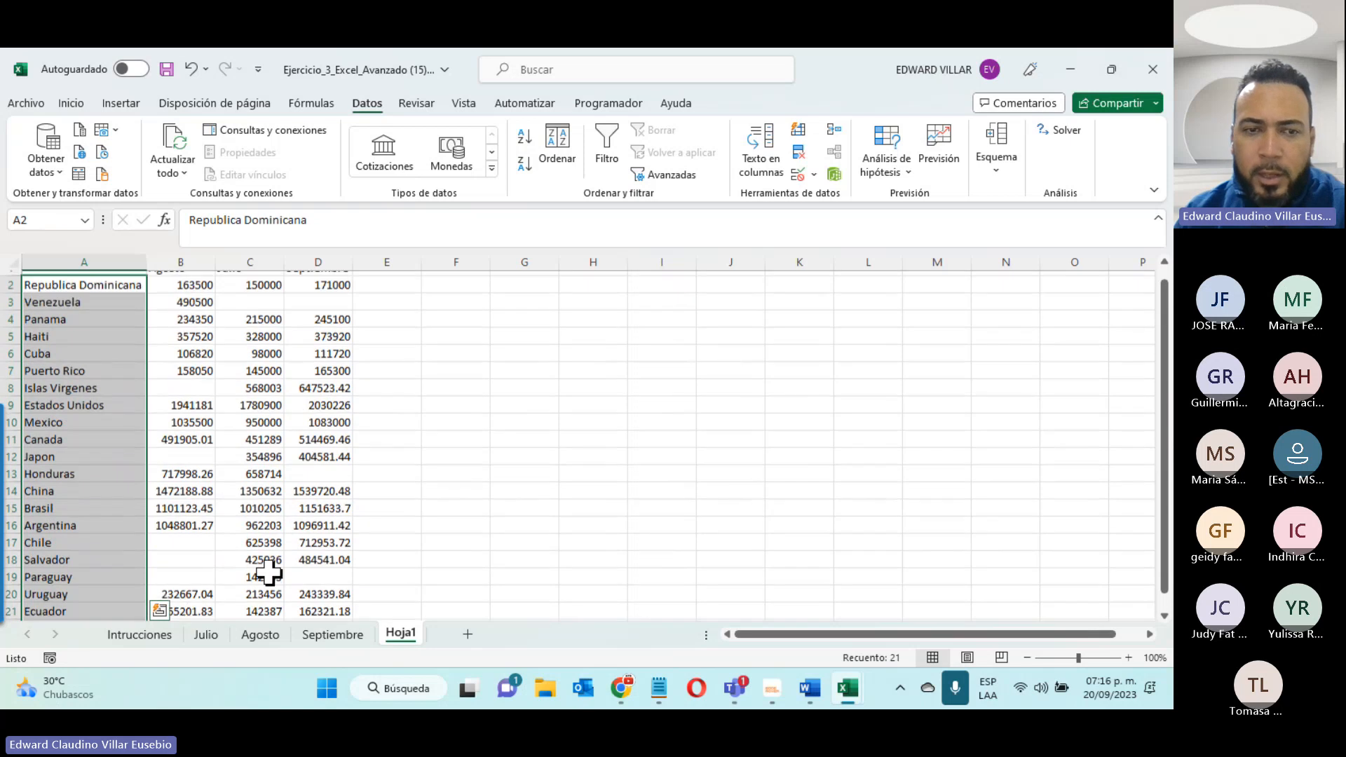
click(331, 635)
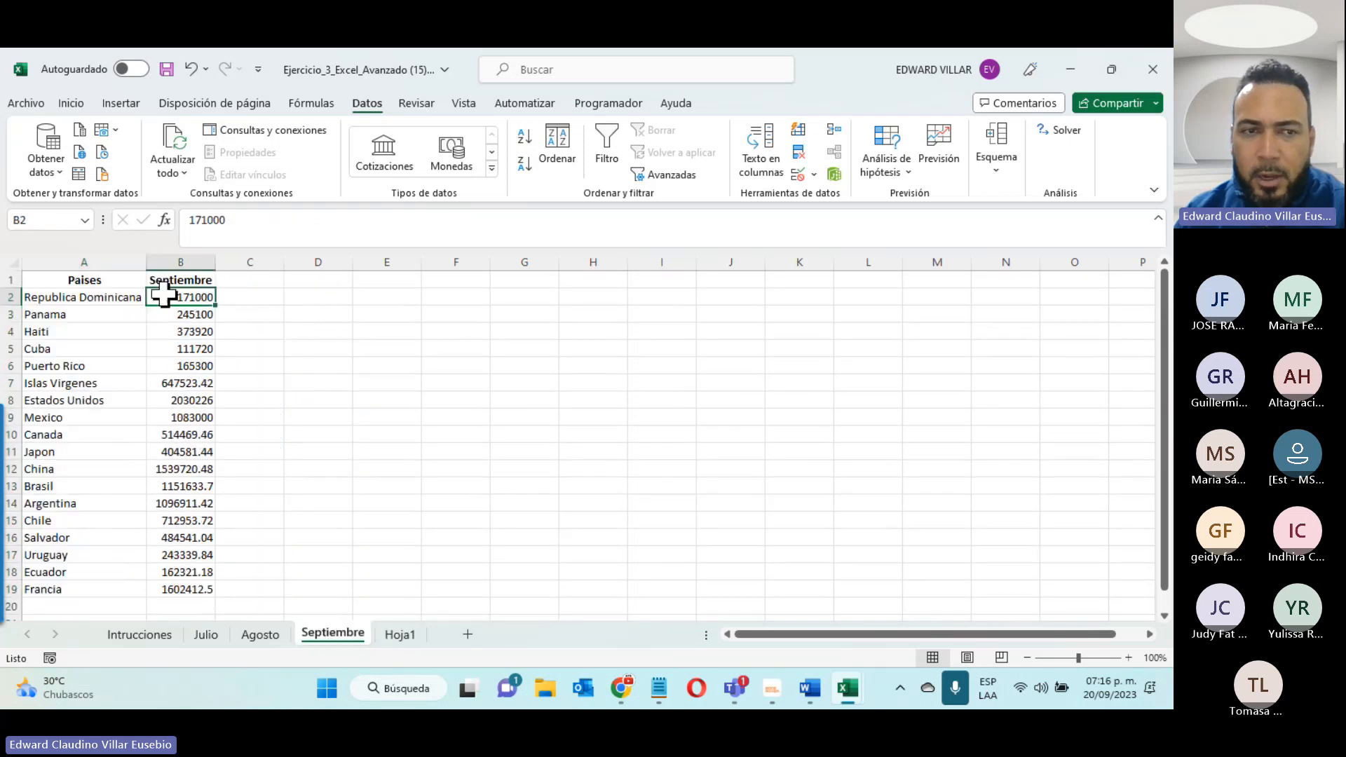
click(255, 636)
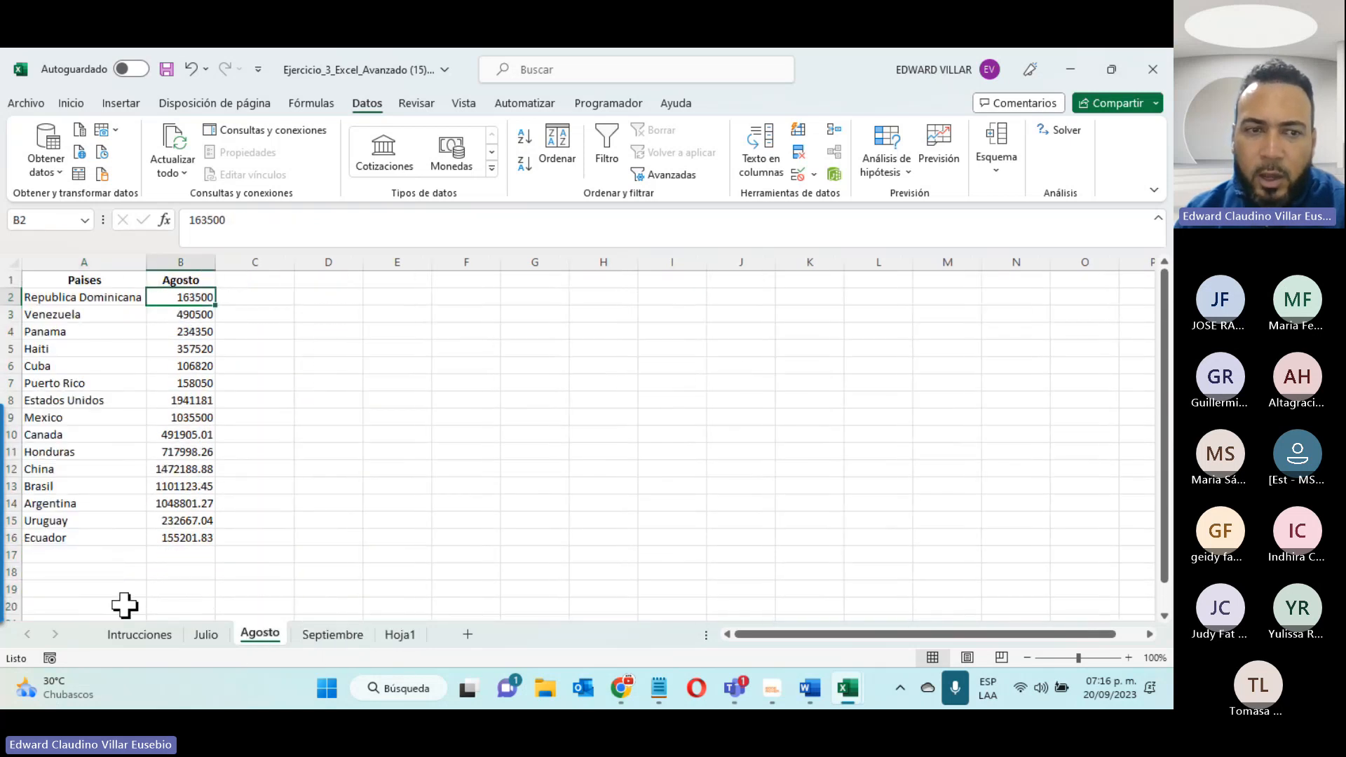
click(205, 634)
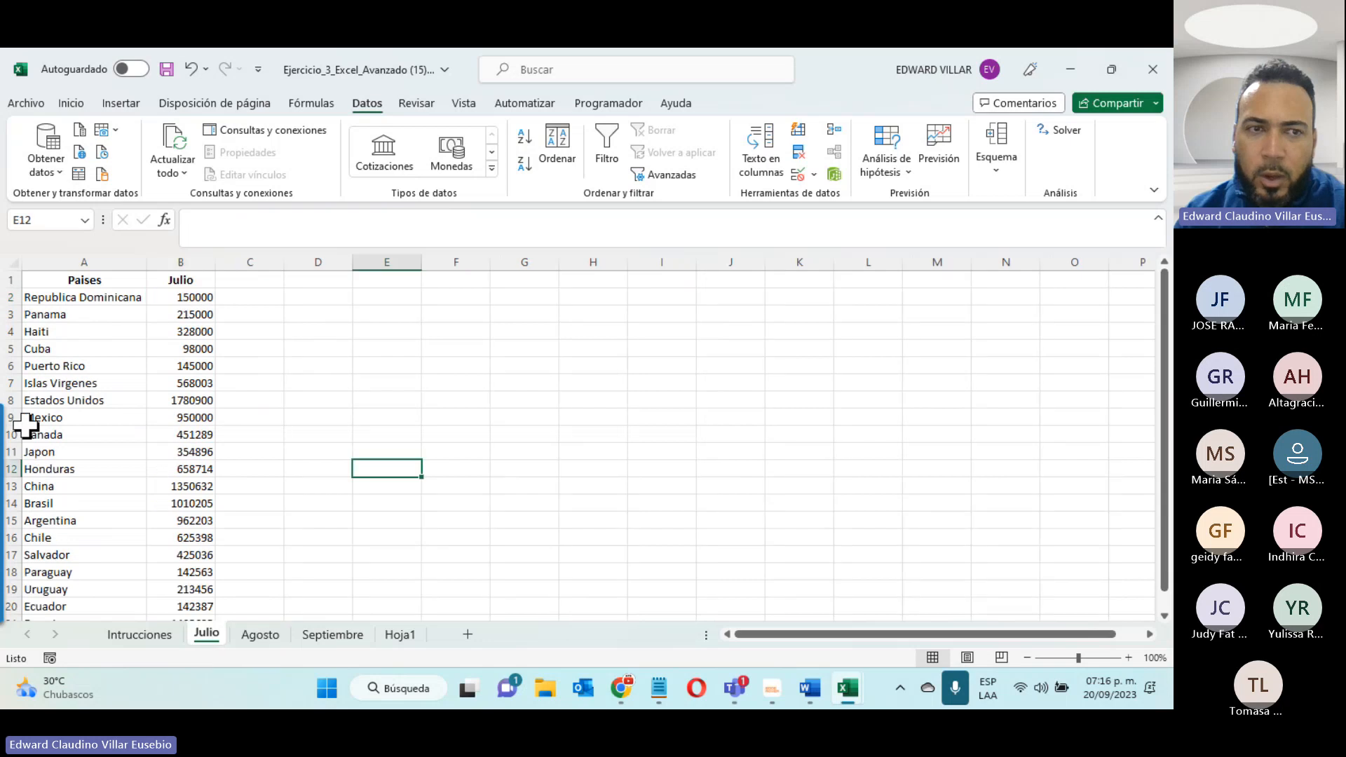
click(400, 634)
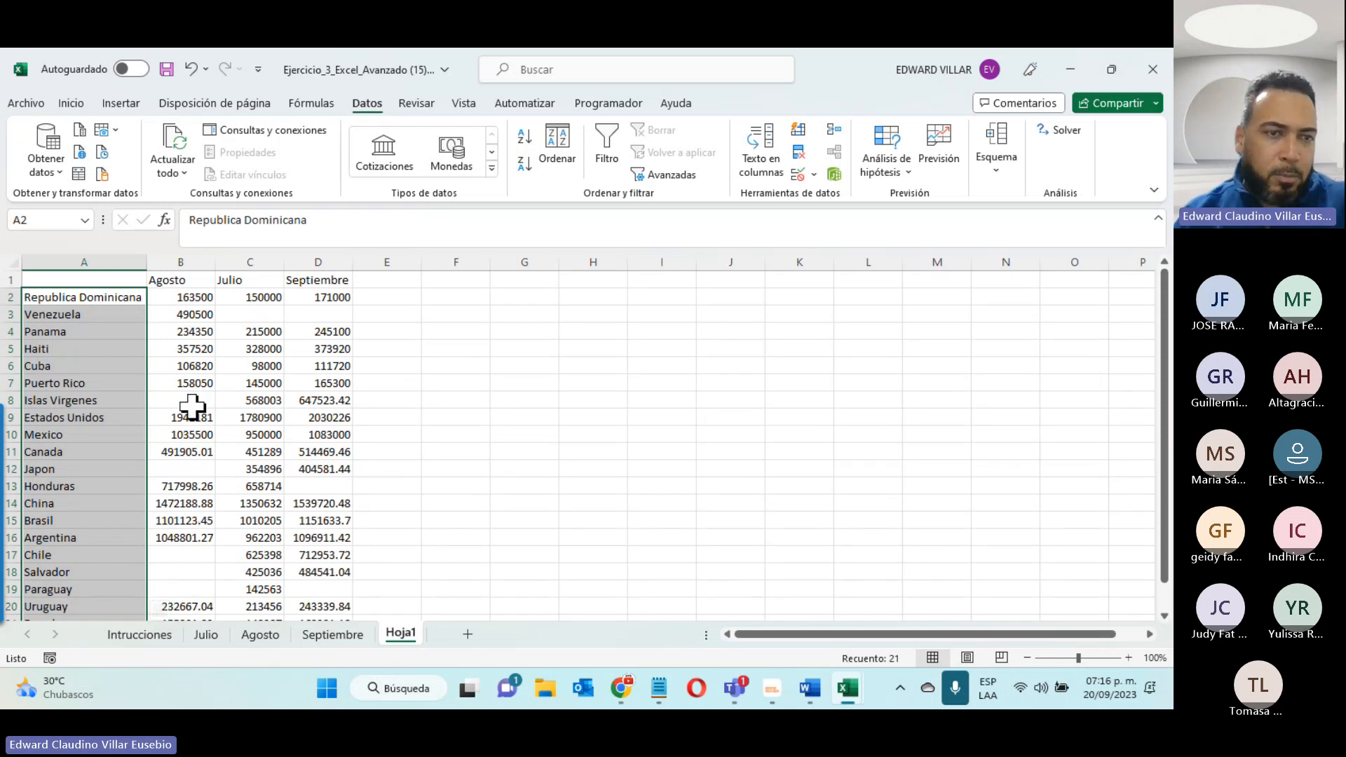
scroll(177, 415, down, 4)
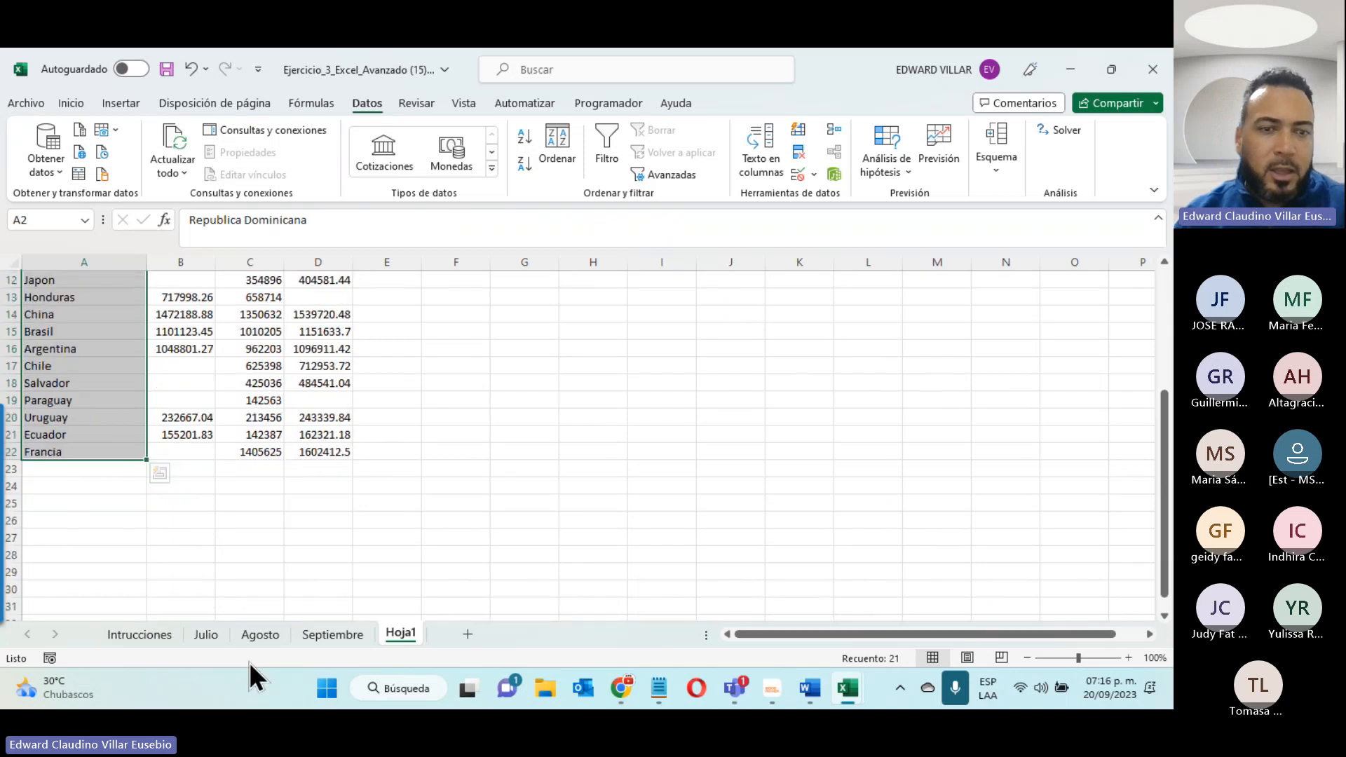
click(260, 634)
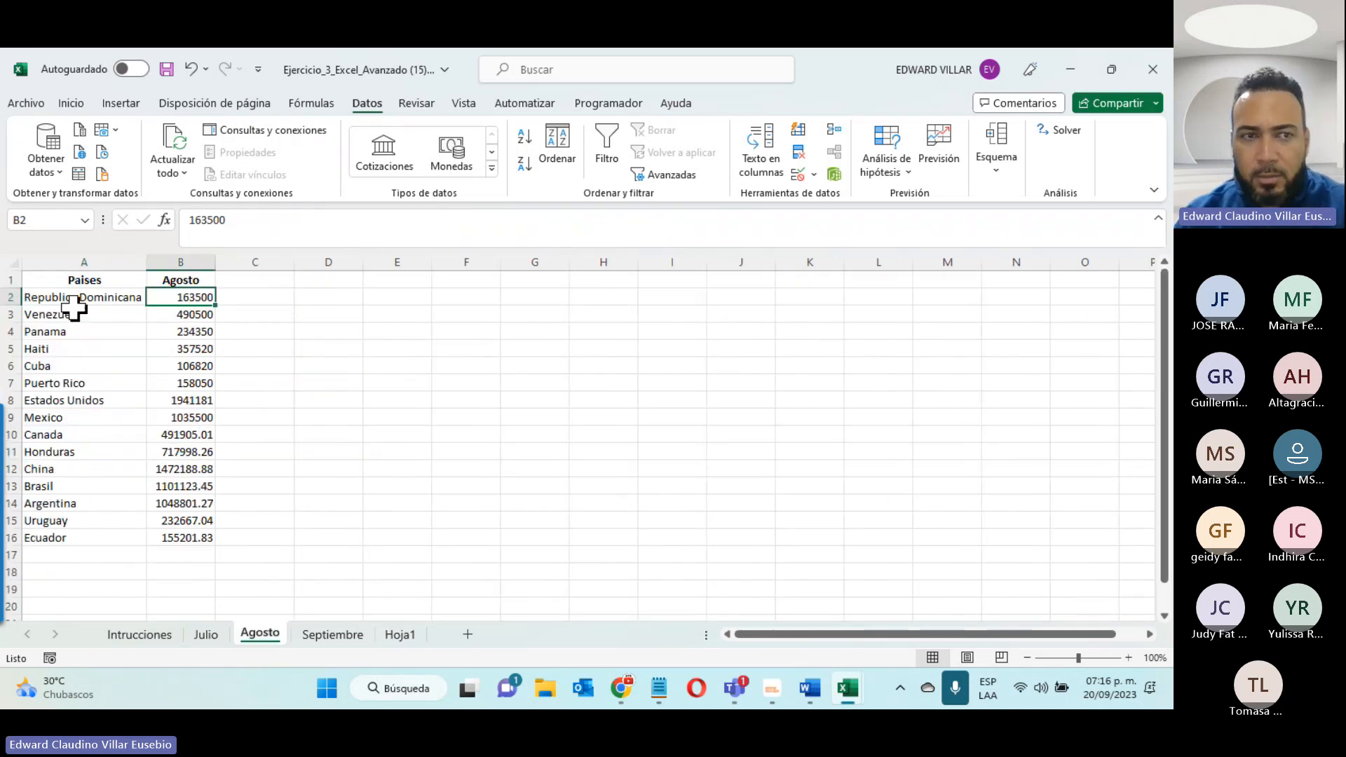
drag(32, 301, 199, 301)
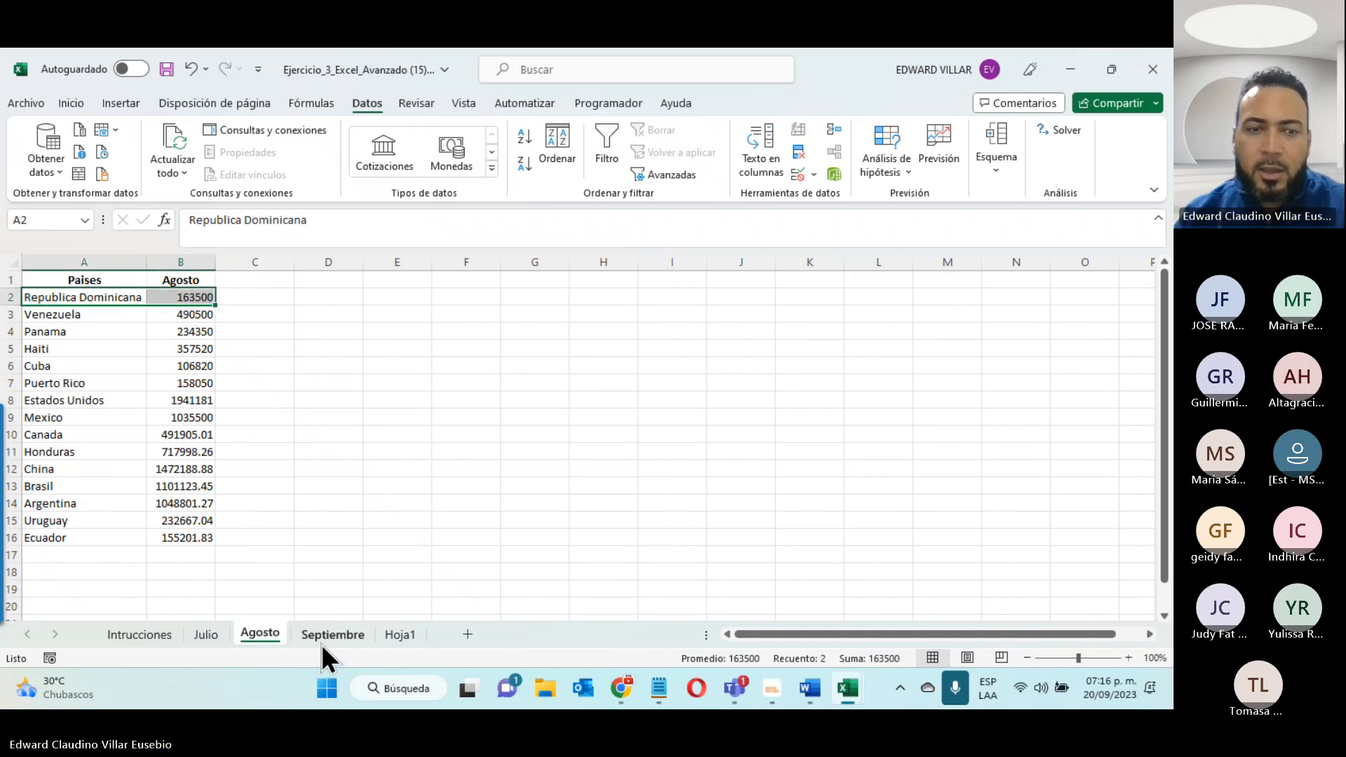
click(325, 637)
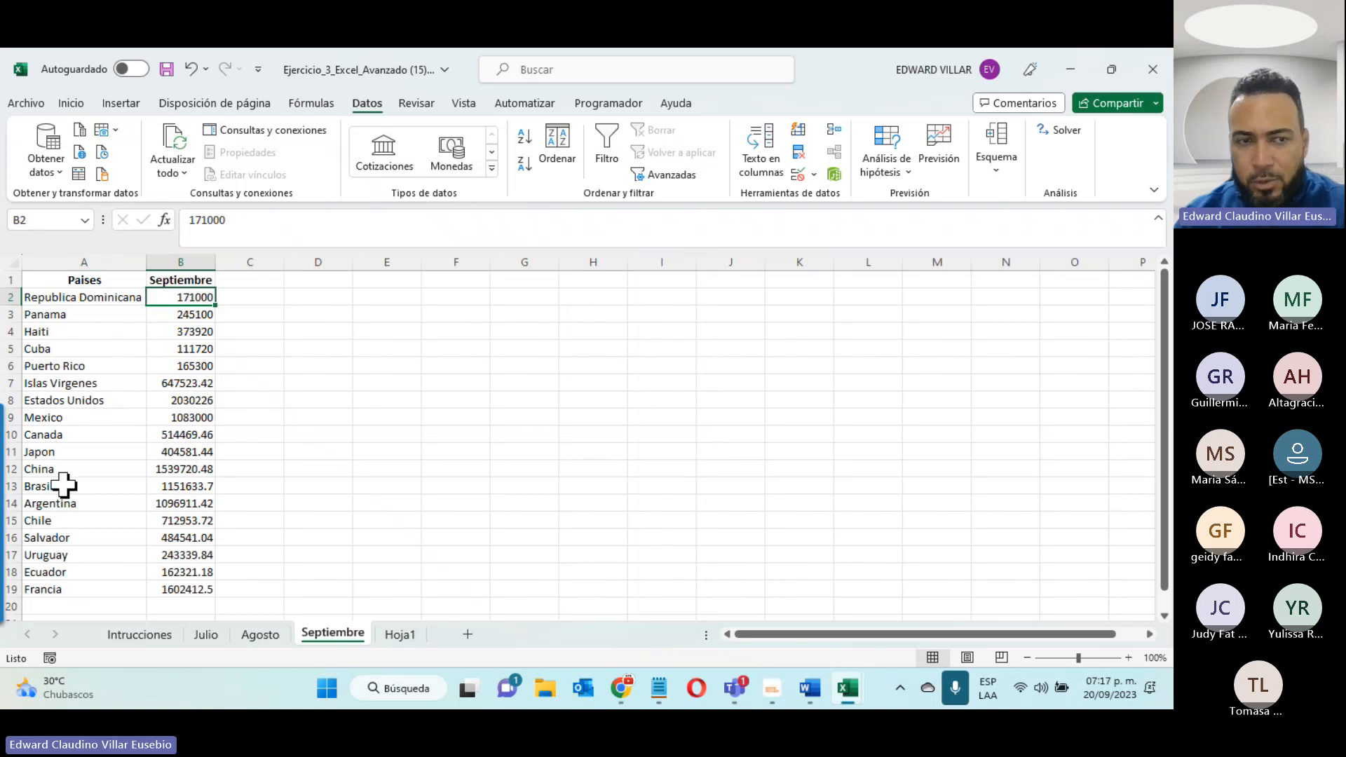
click(206, 636)
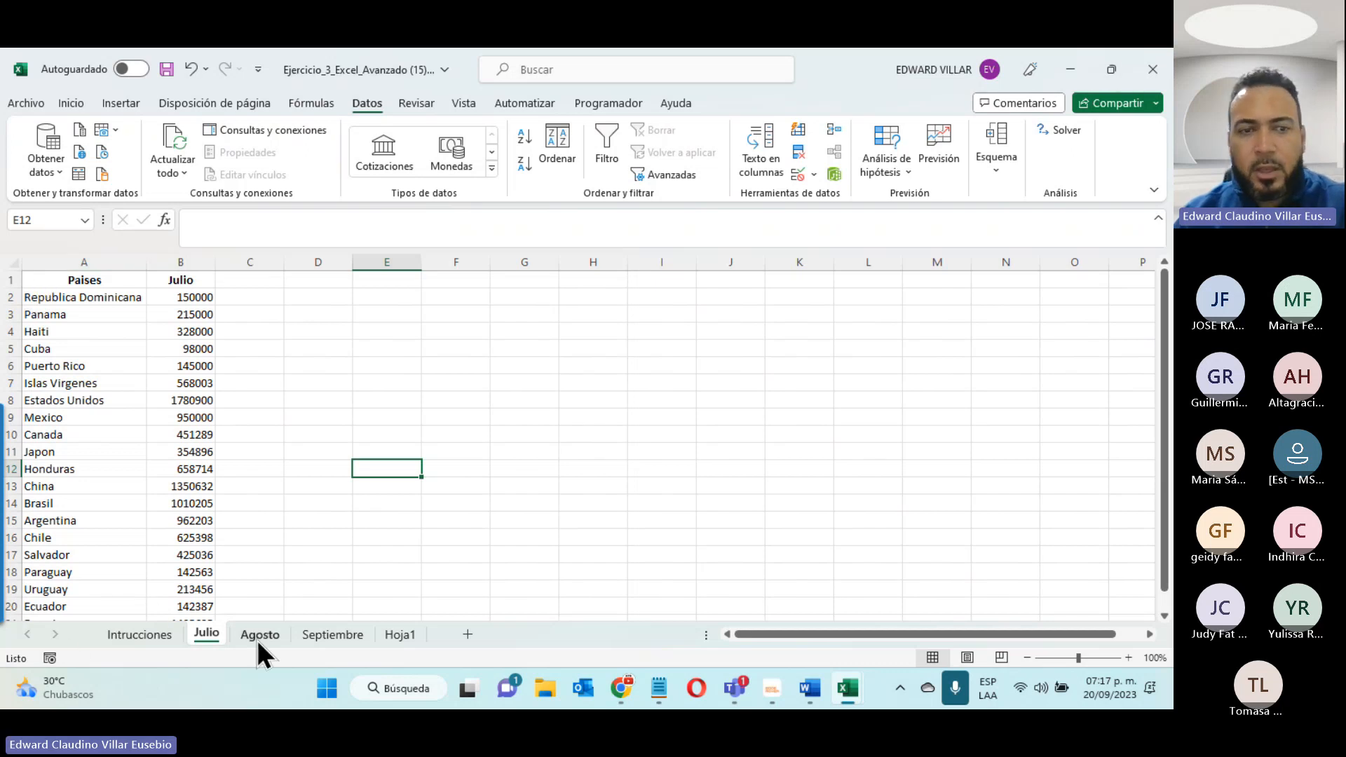
click(347, 644)
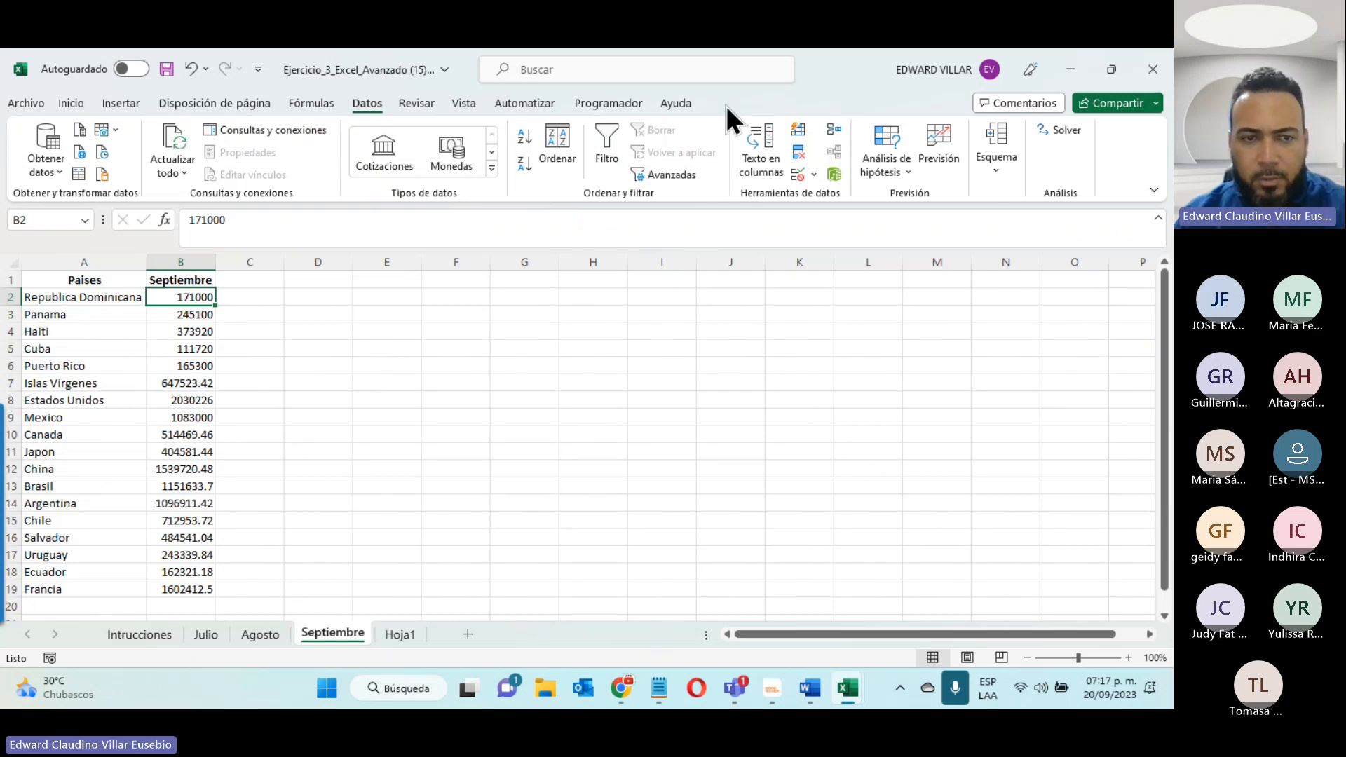
click(400, 634)
scroll(163, 408, up, 4)
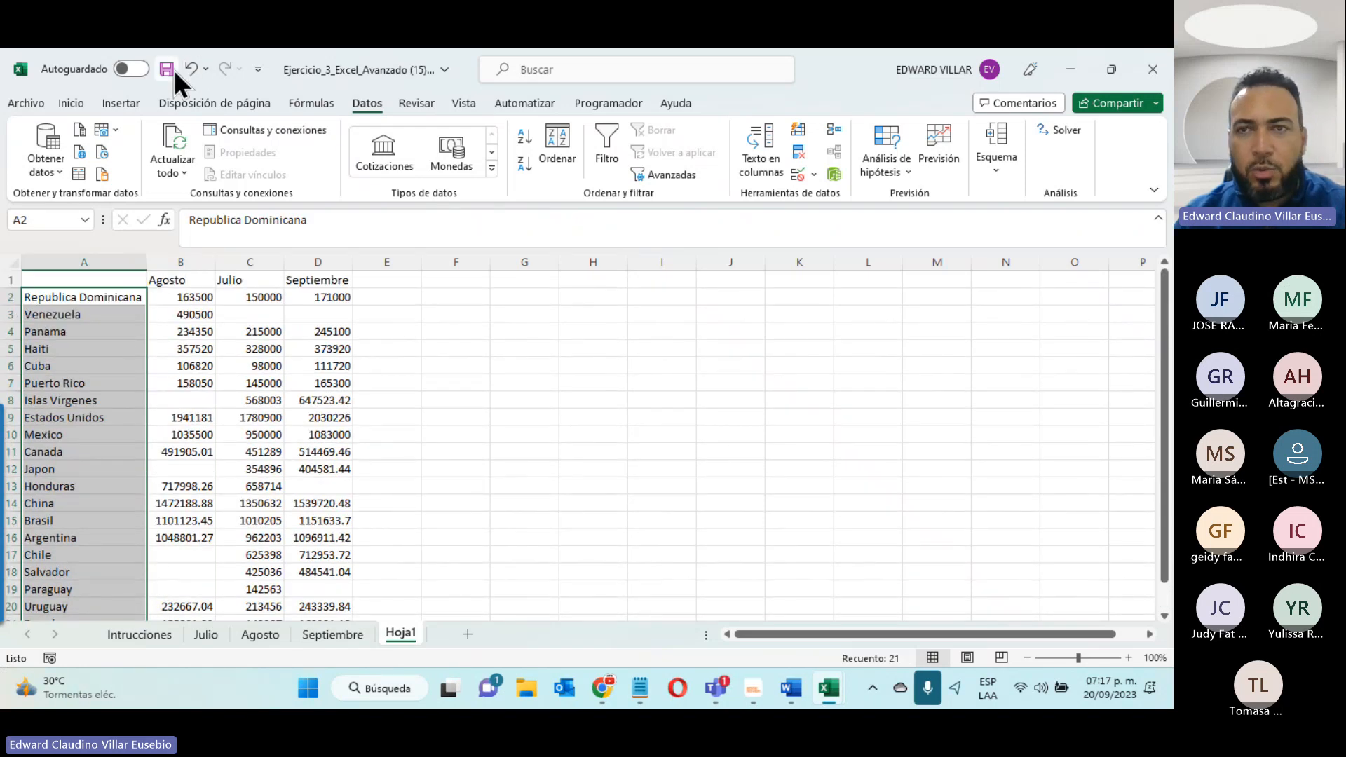
- Minimize the consolidation workbook and close the ACTIVIDAD 1 UNIDAD 2 (53) workbook without saving its changes
click(1071, 72)
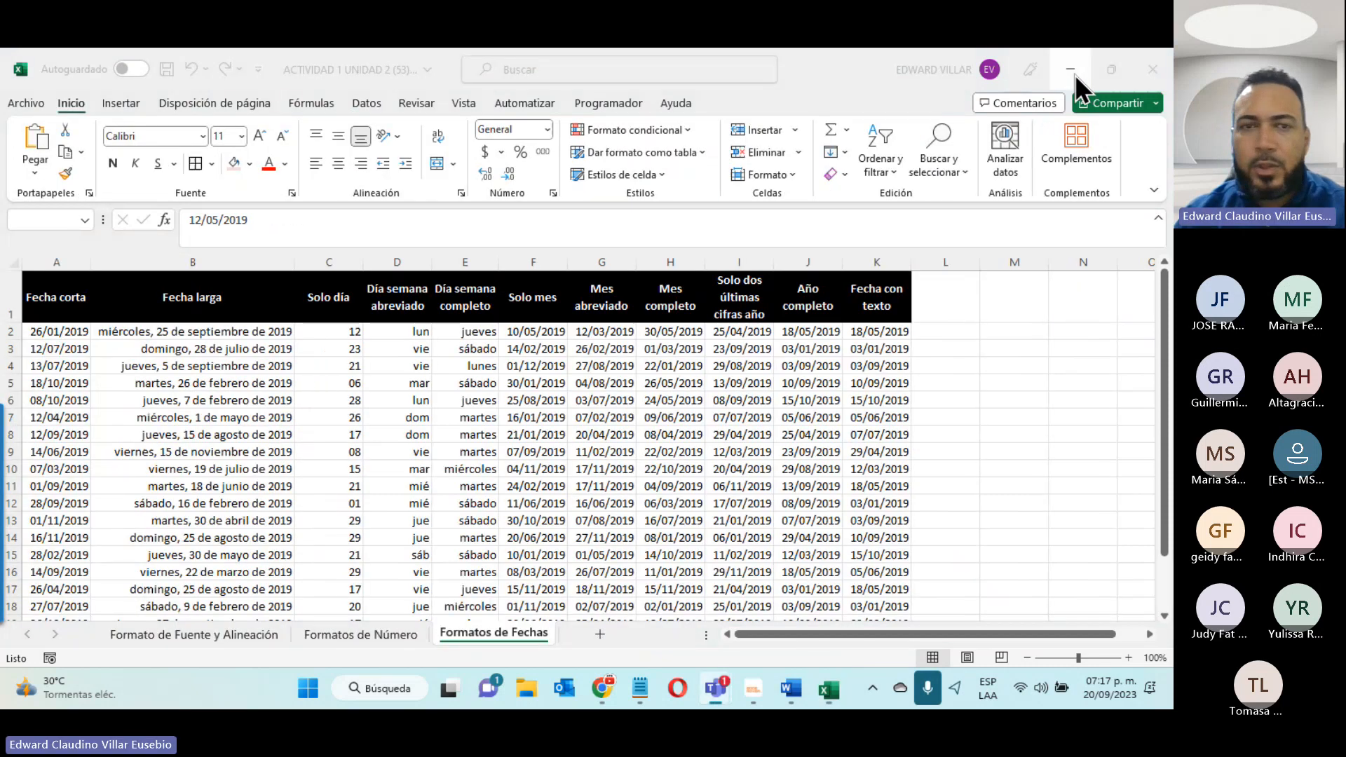
click(1152, 70)
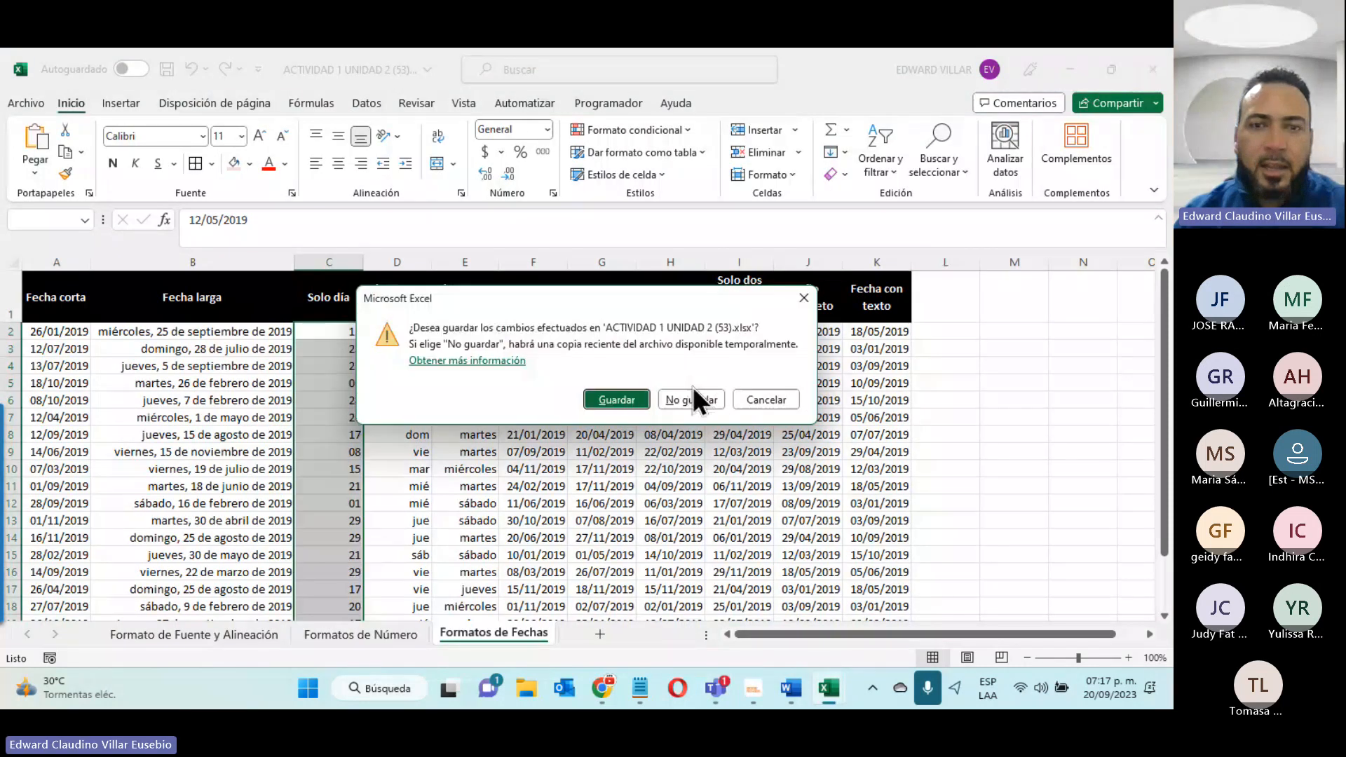
click(692, 405)
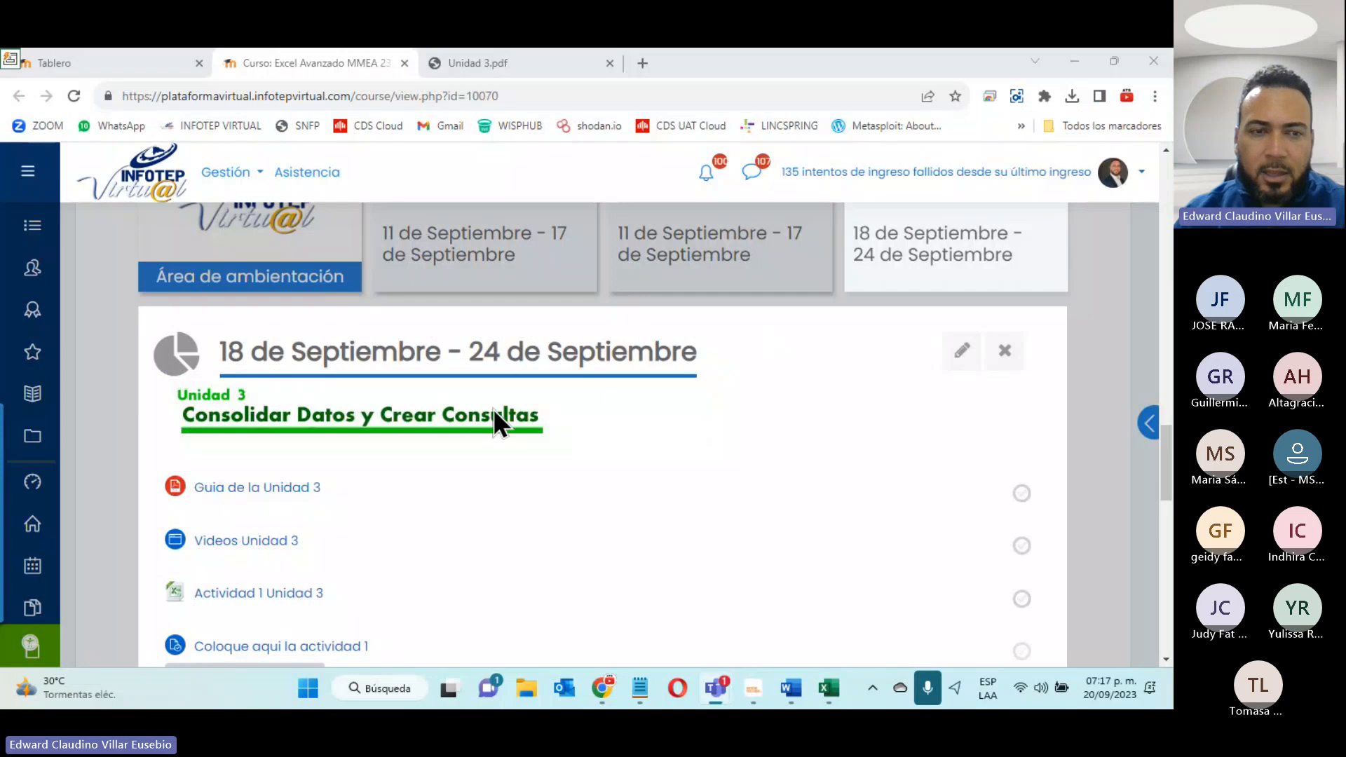
- Download Actividad 2 Unidad 3 from the course page, open Ejercicio_4_Excel_Avanzado (15) to read its instructions, and minimize it
scroll(493, 414, down, 5)
scroll(345, 376, up, 4)
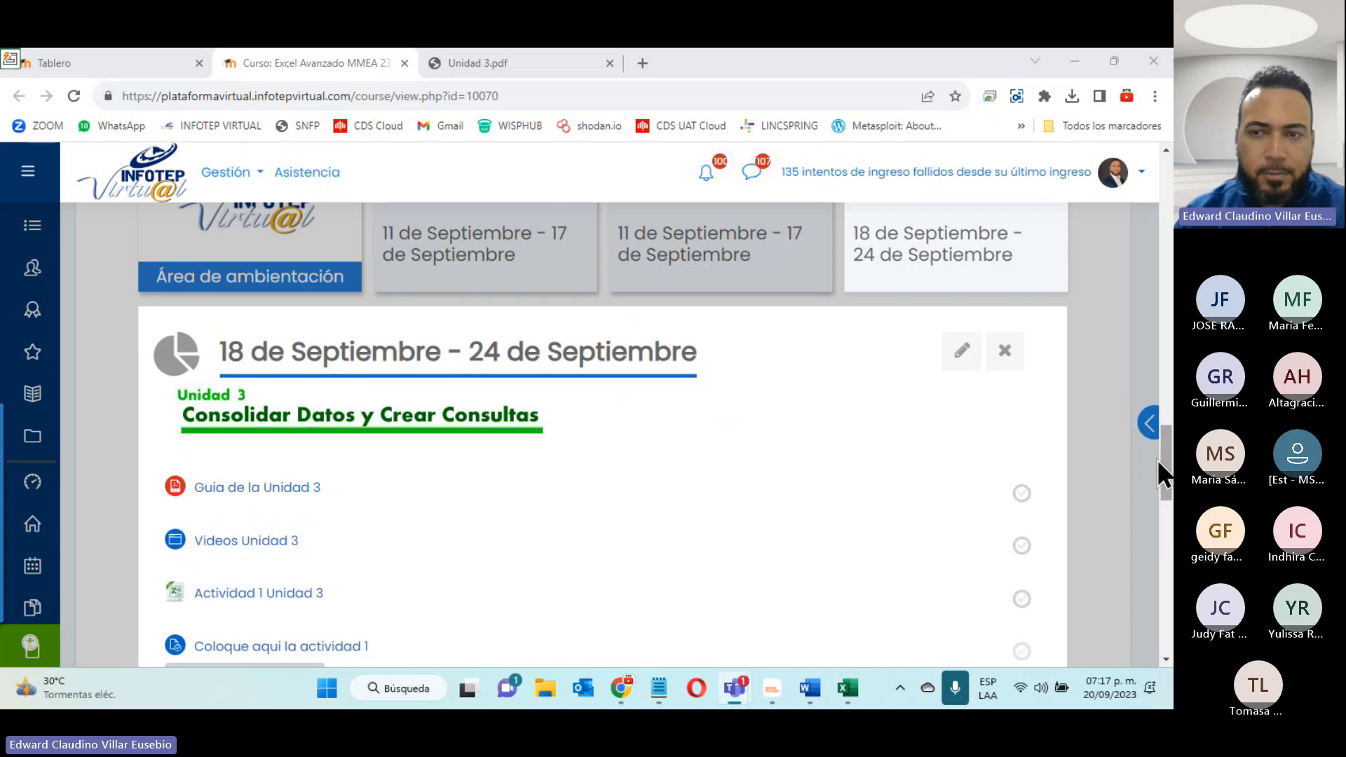
drag(1169, 470, 1163, 529)
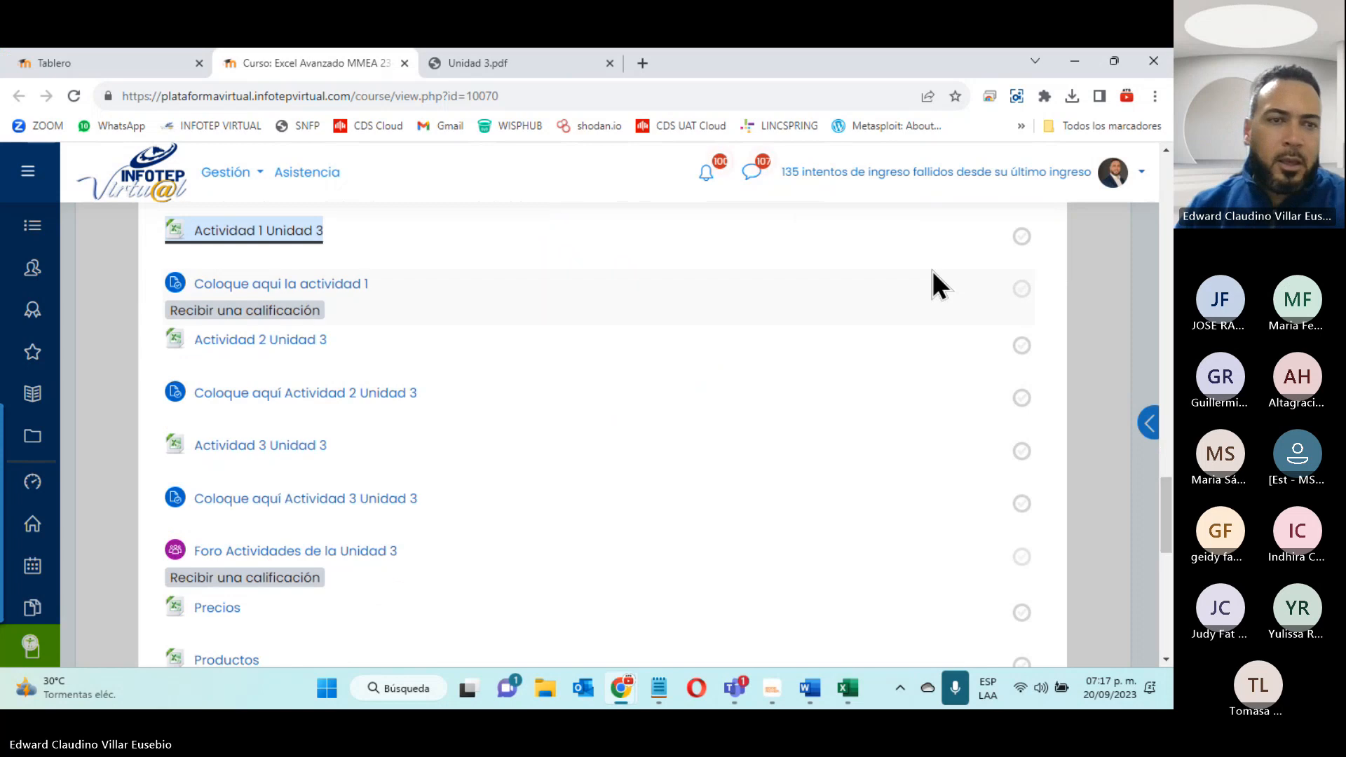
click(242, 346)
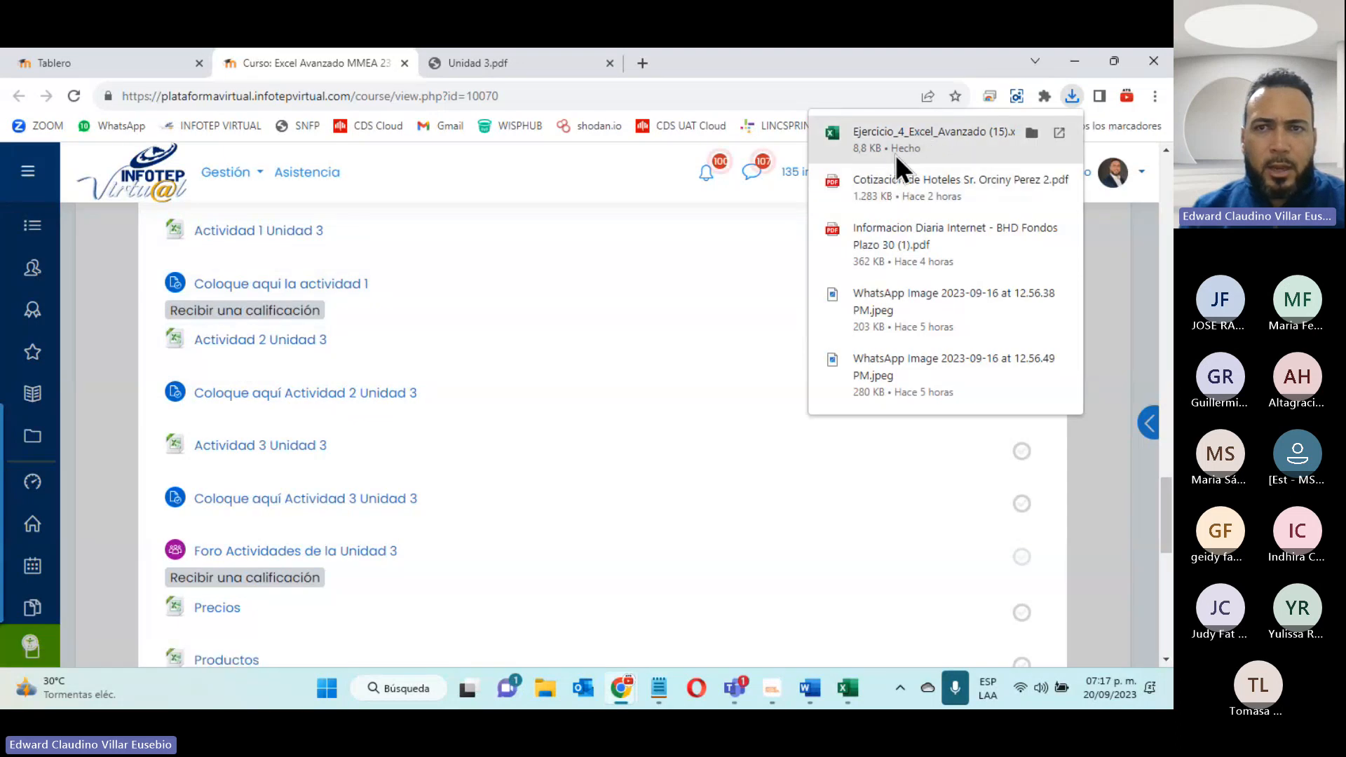
click(894, 148)
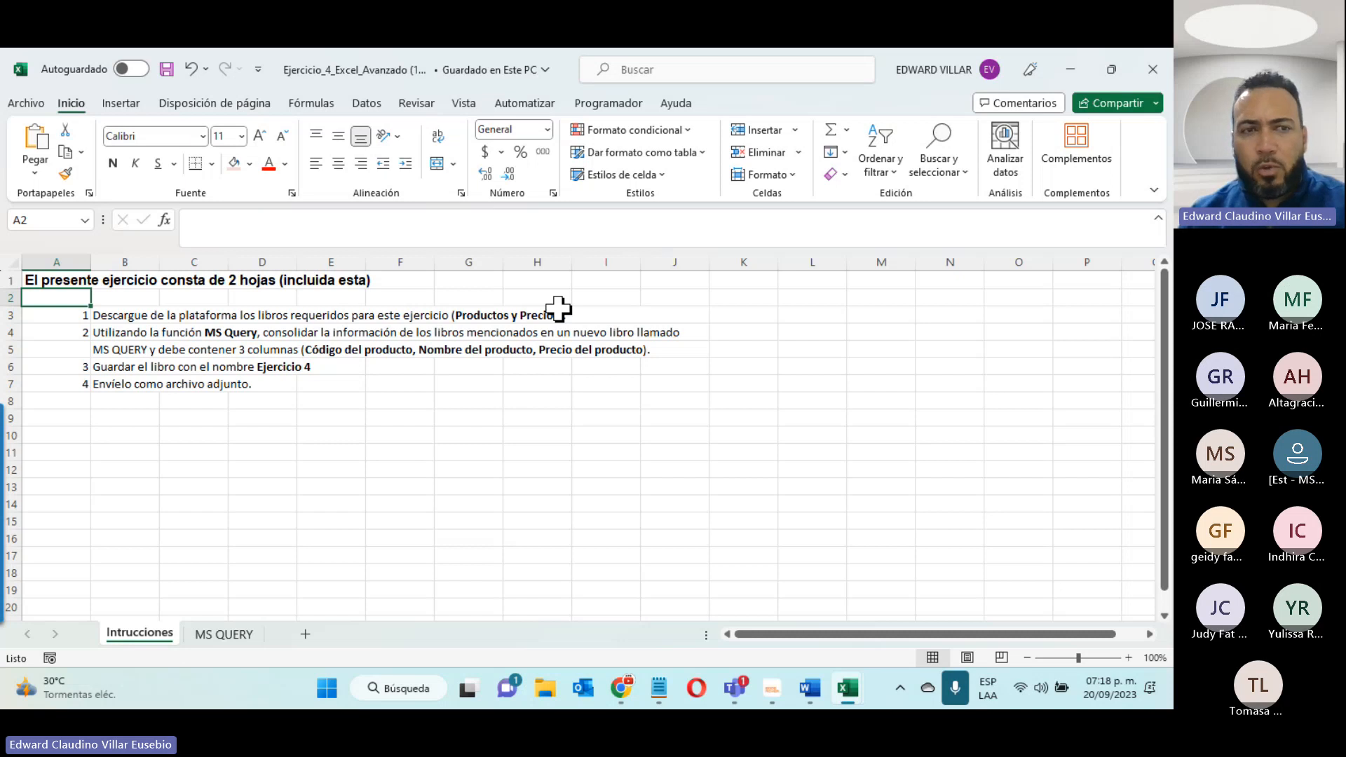
click(1063, 77)
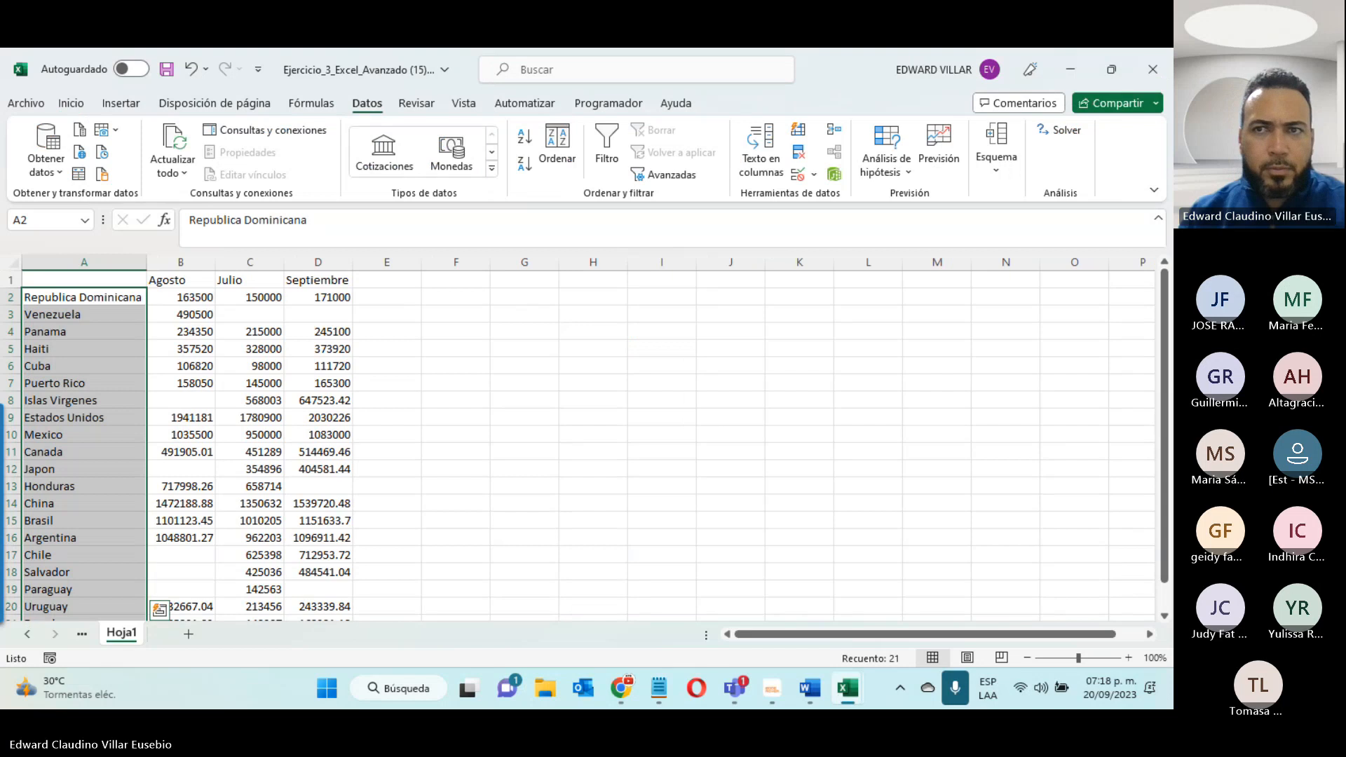
- Close the Ejercicio_3_Excel_Avanzado (15) workbook without saving, and download the Precios and Productos workbooks from the course page
click(1152, 69)
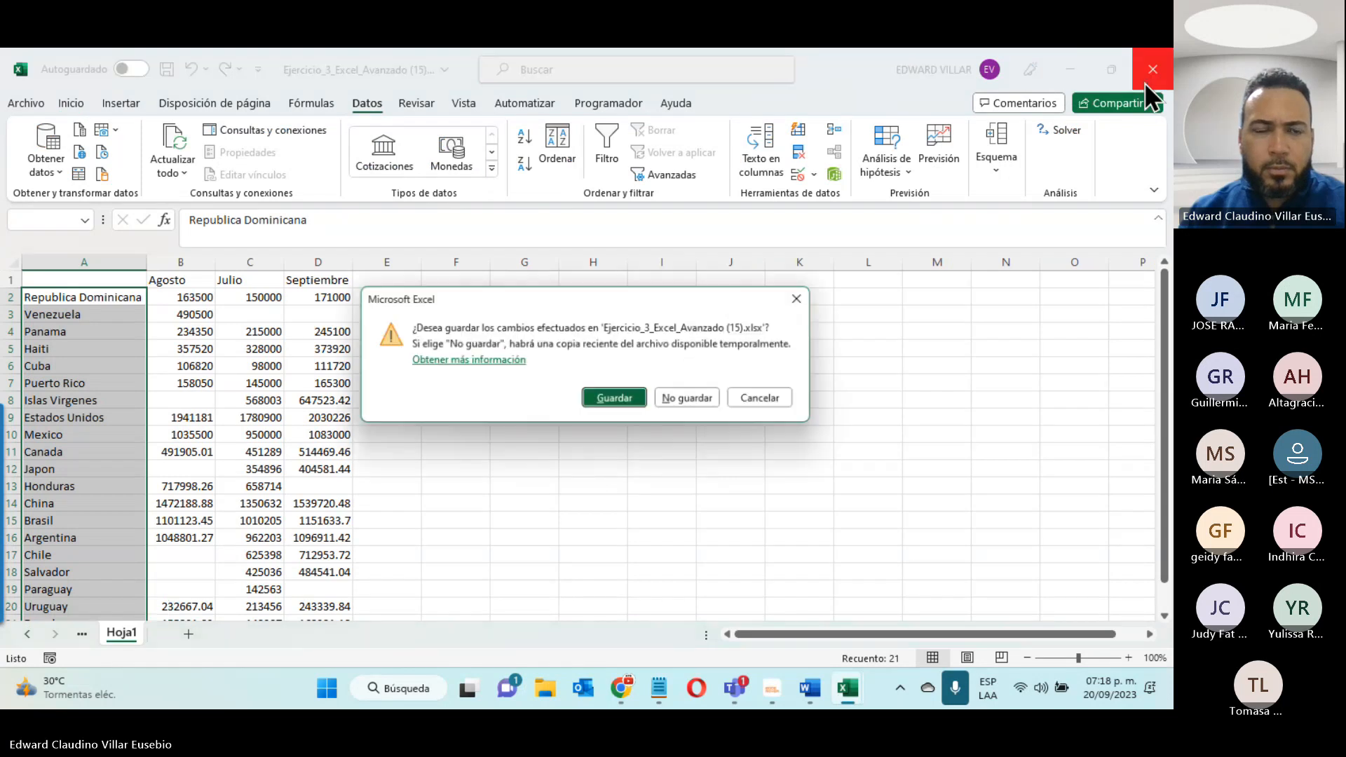
click(695, 402)
scroll(245, 524, down, 5)
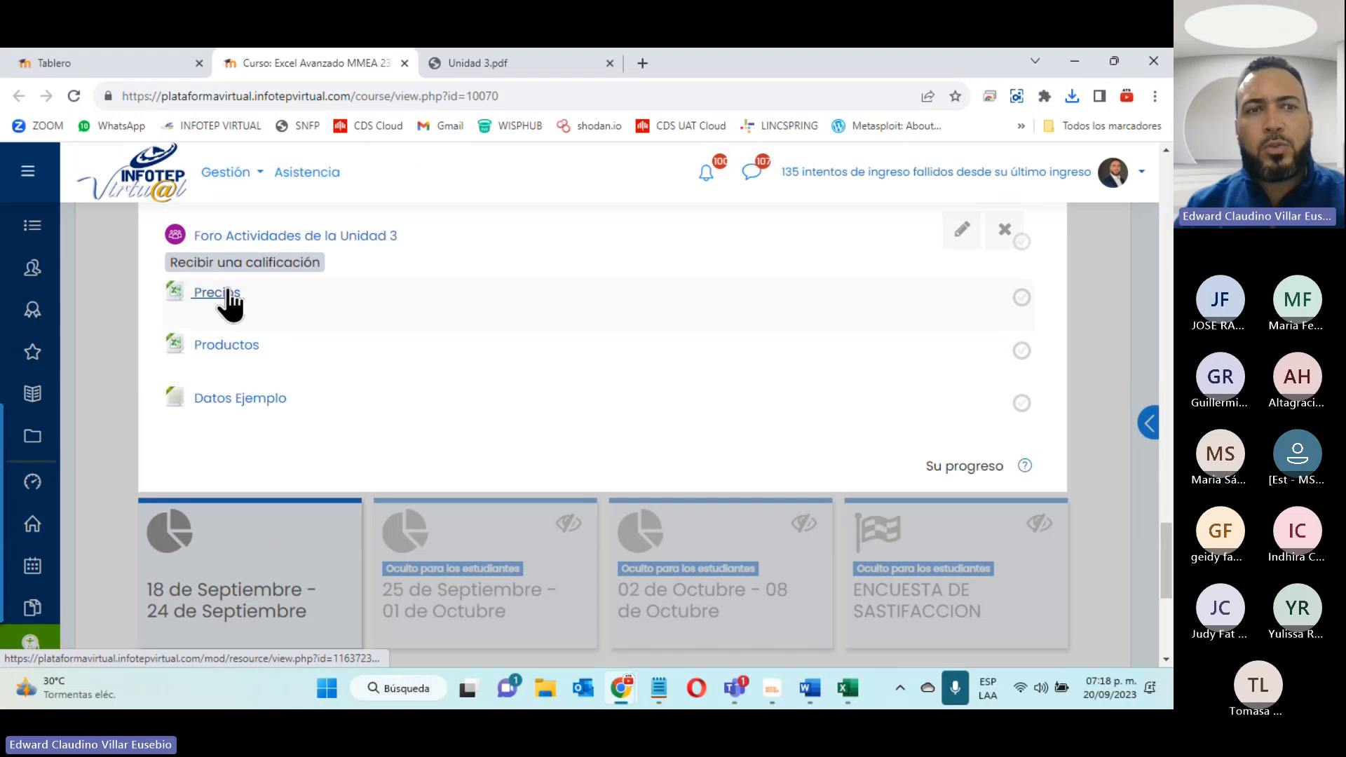
click(227, 291)
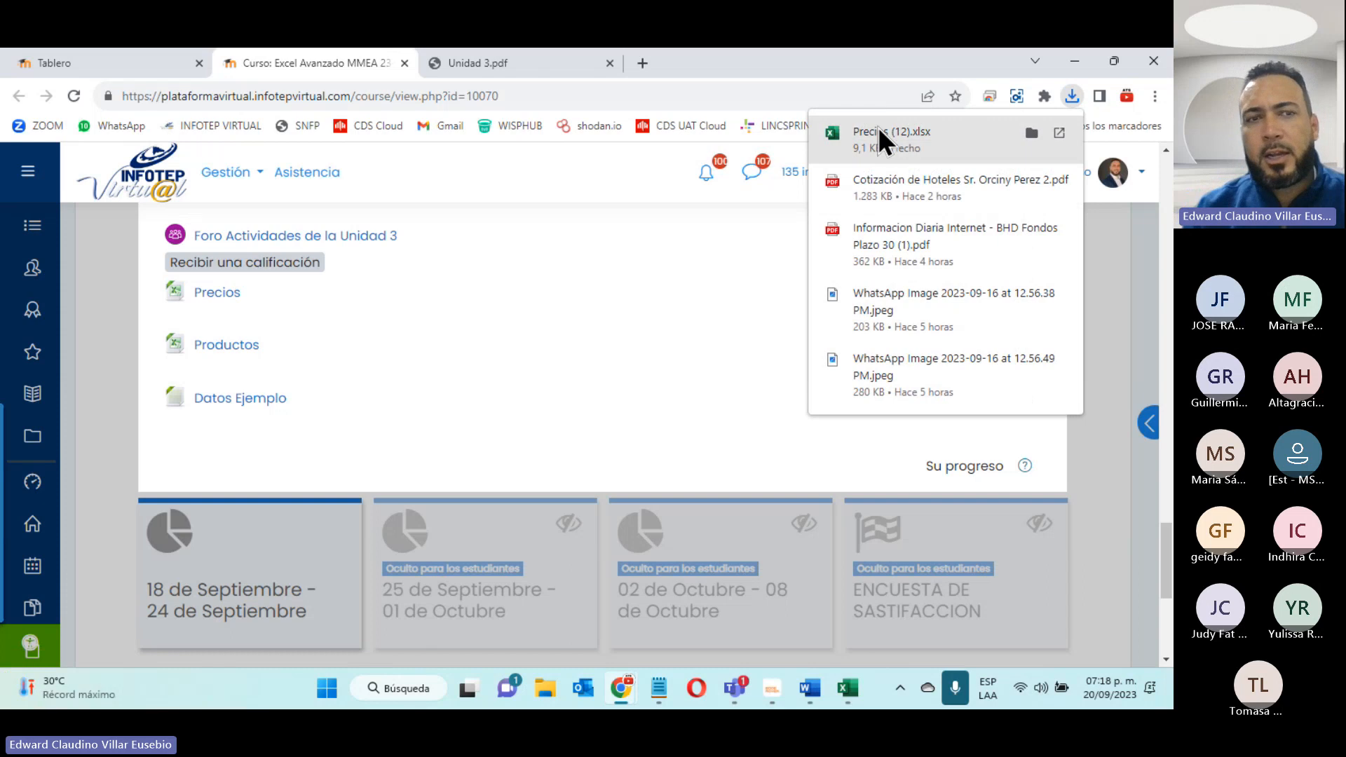
click(210, 347)
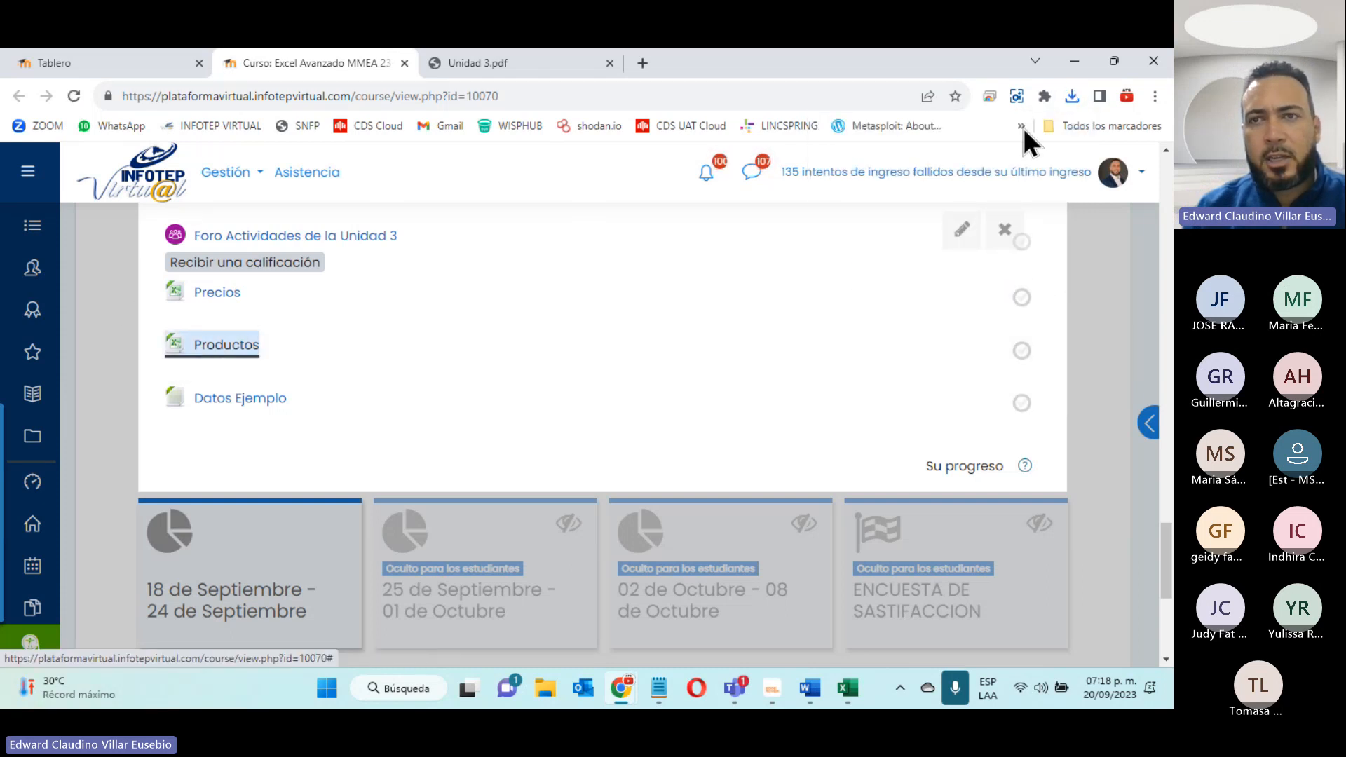
- Open the downloaded Productos (12) and Precios (12) workbooks to compare their columns, and close both
click(1073, 97)
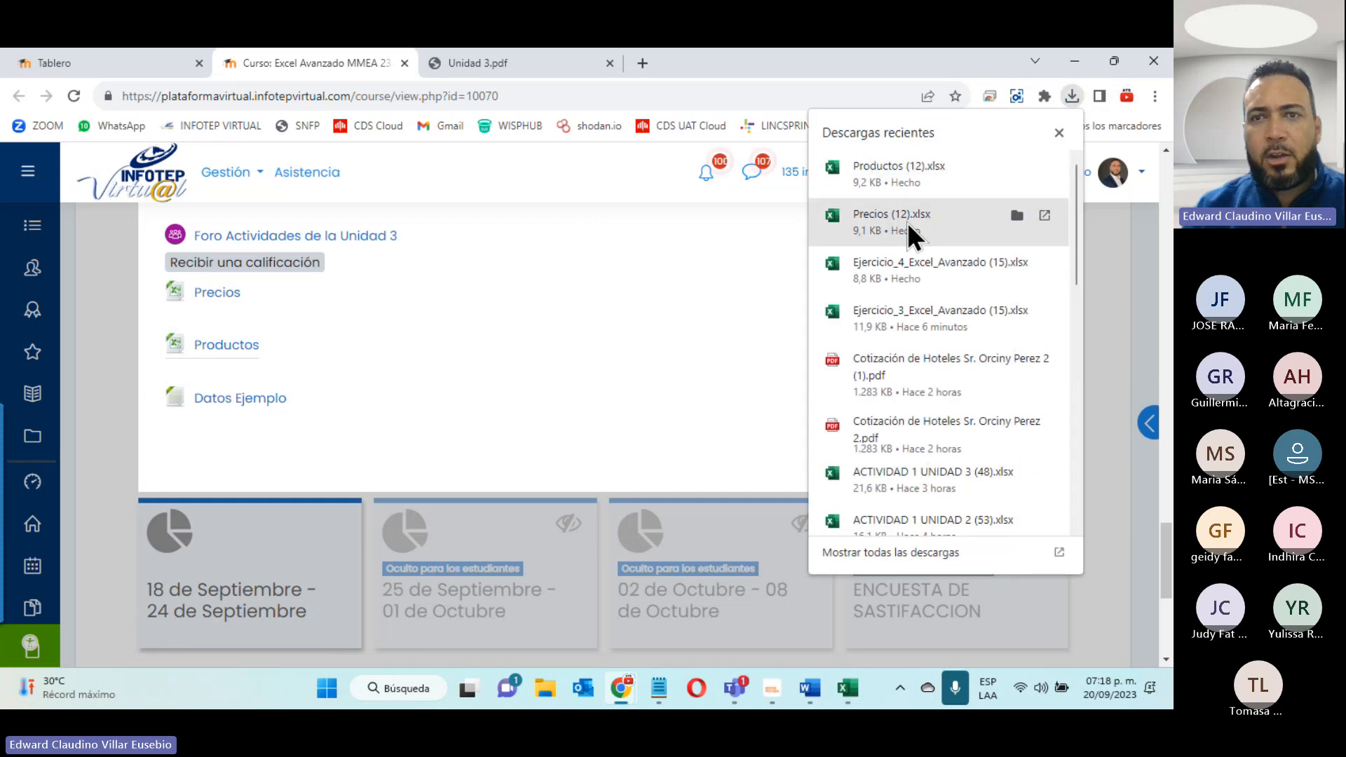
click(878, 178)
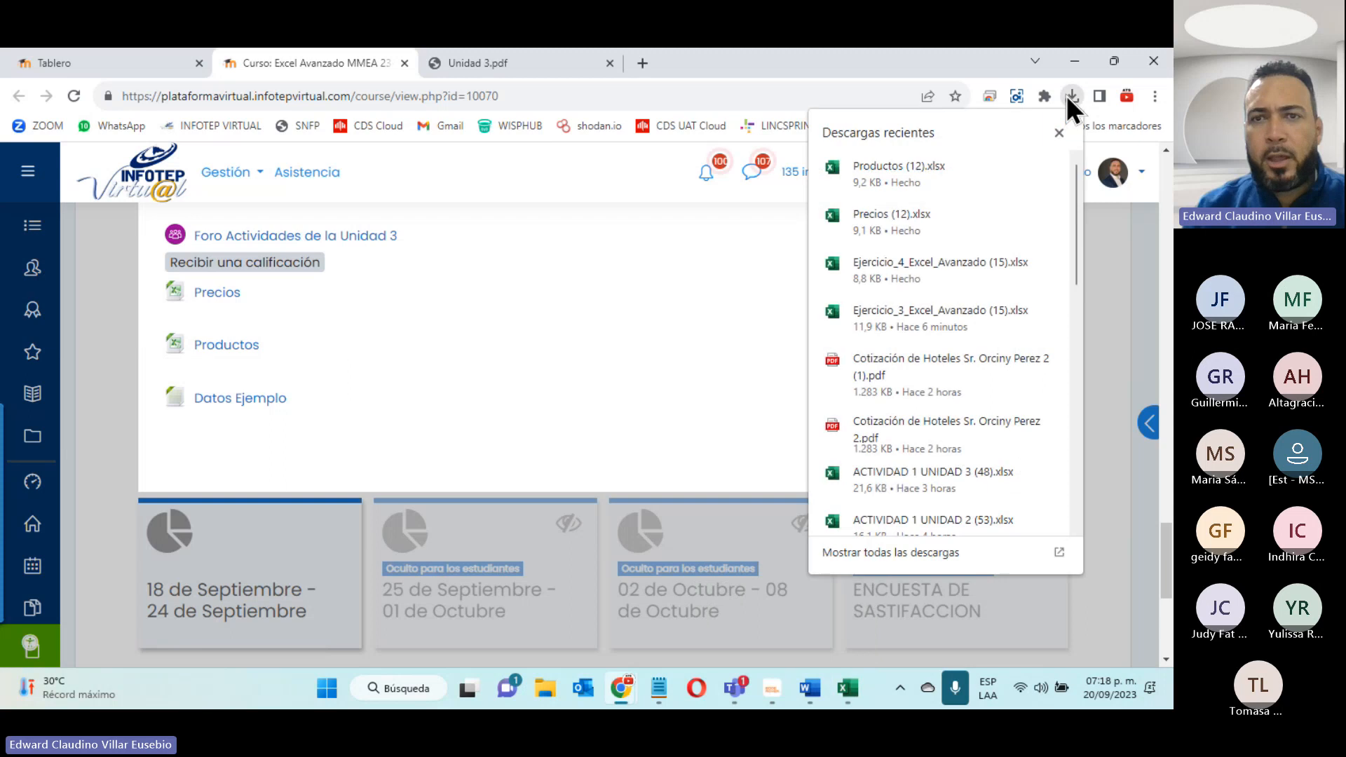
click(914, 213)
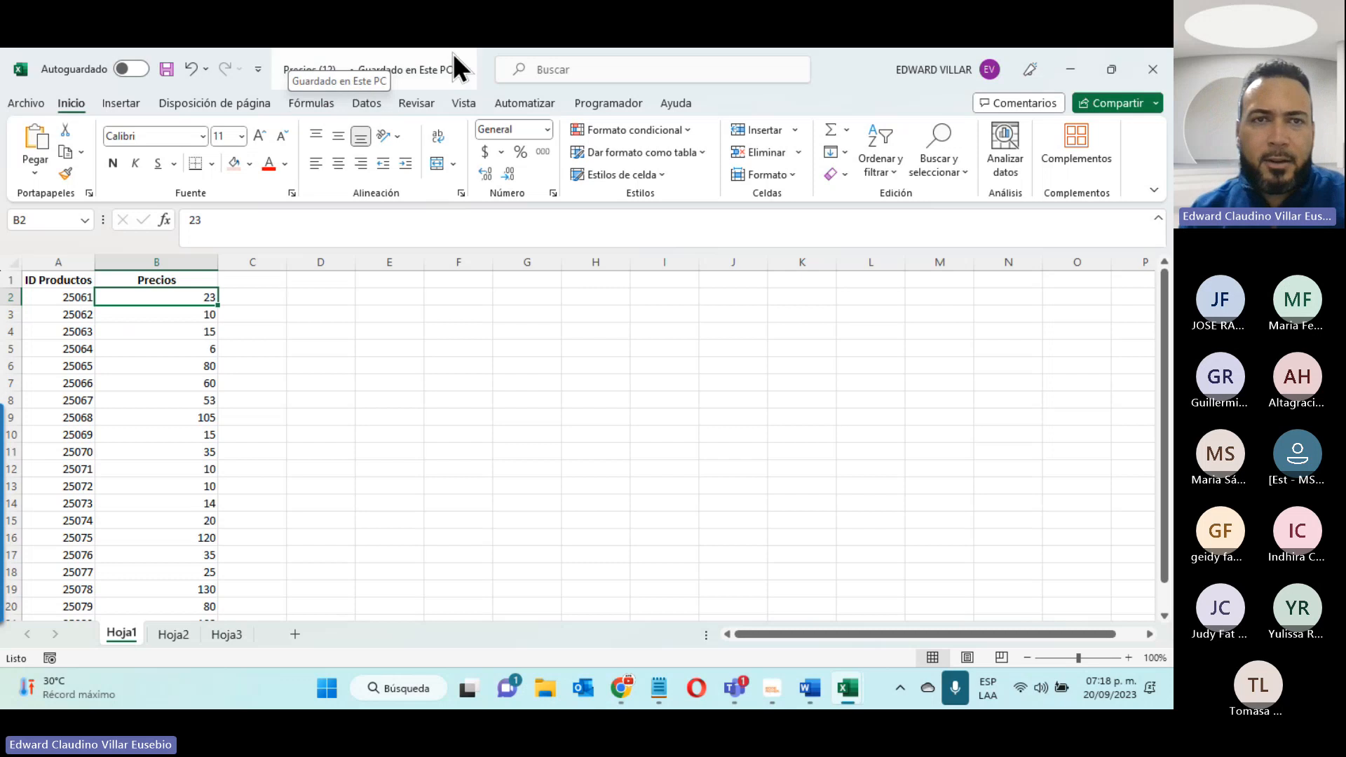
drag(486, 61, 734, 141)
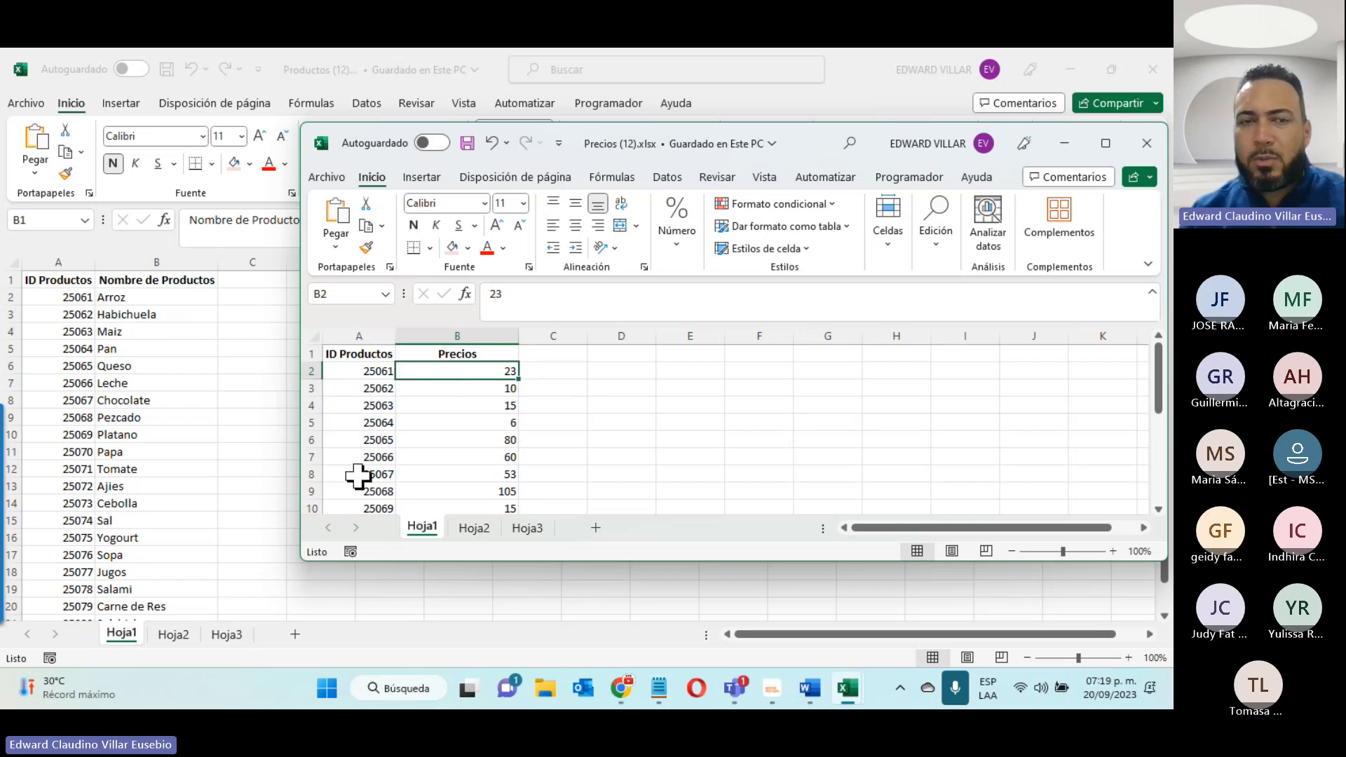
click(1145, 144)
click(1150, 73)
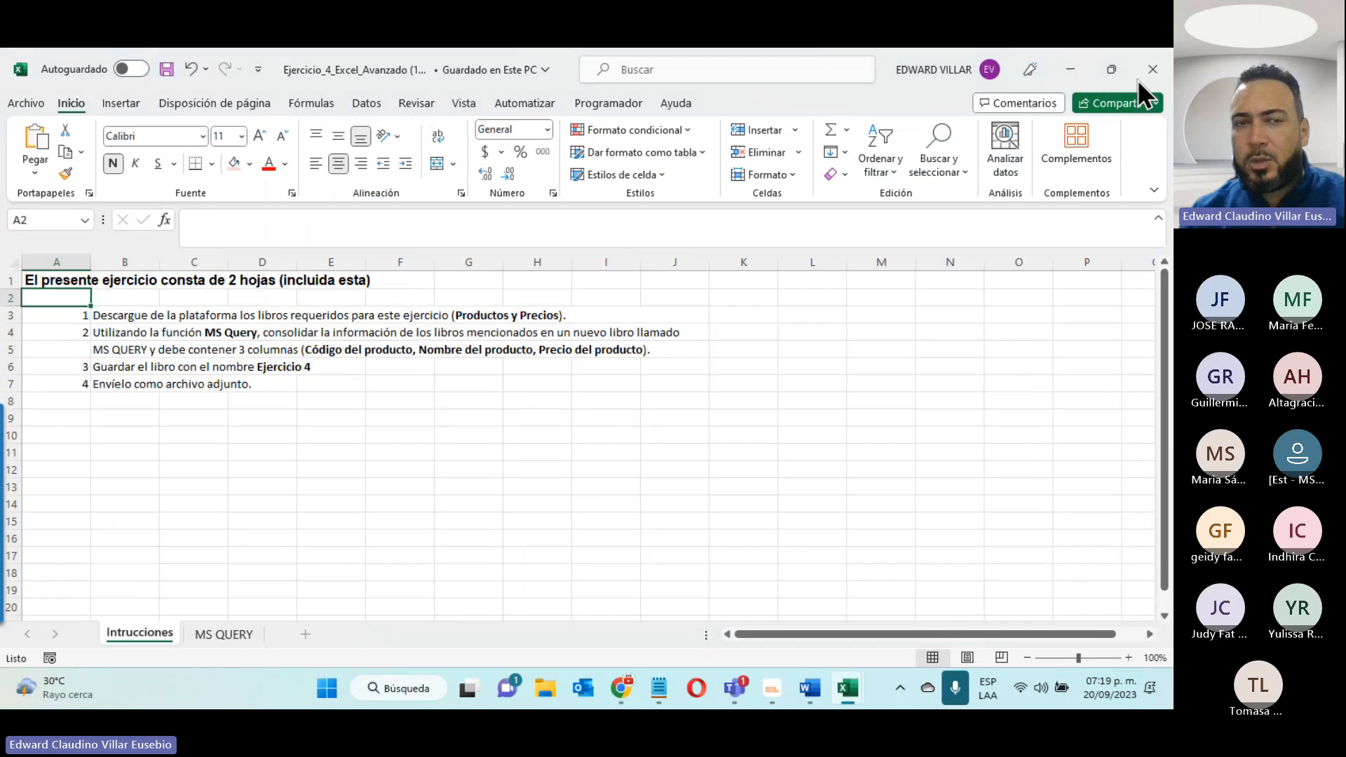
- Review the MS QUERY sheet and the Intrucciones sheet of the Ejercicio_4_Excel_Avanzado workbook
click(214, 634)
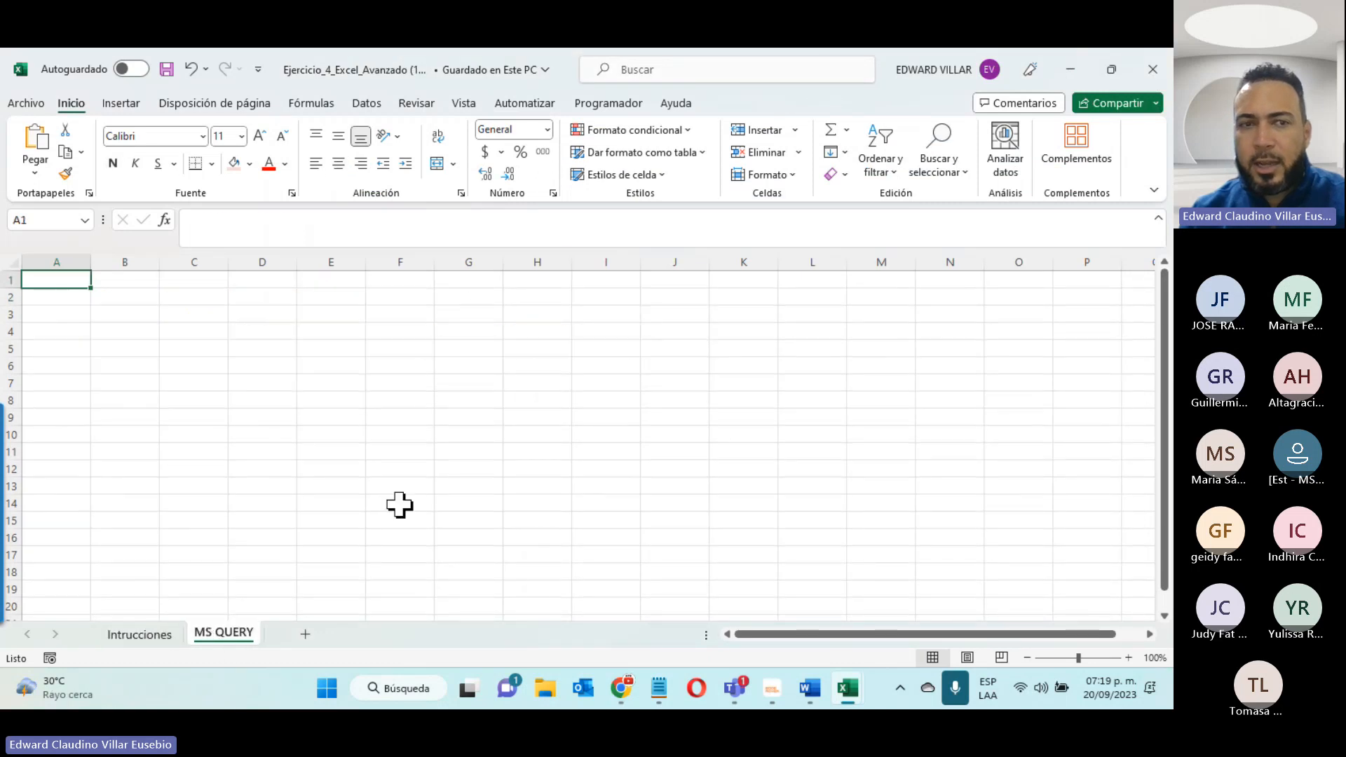
click(160, 638)
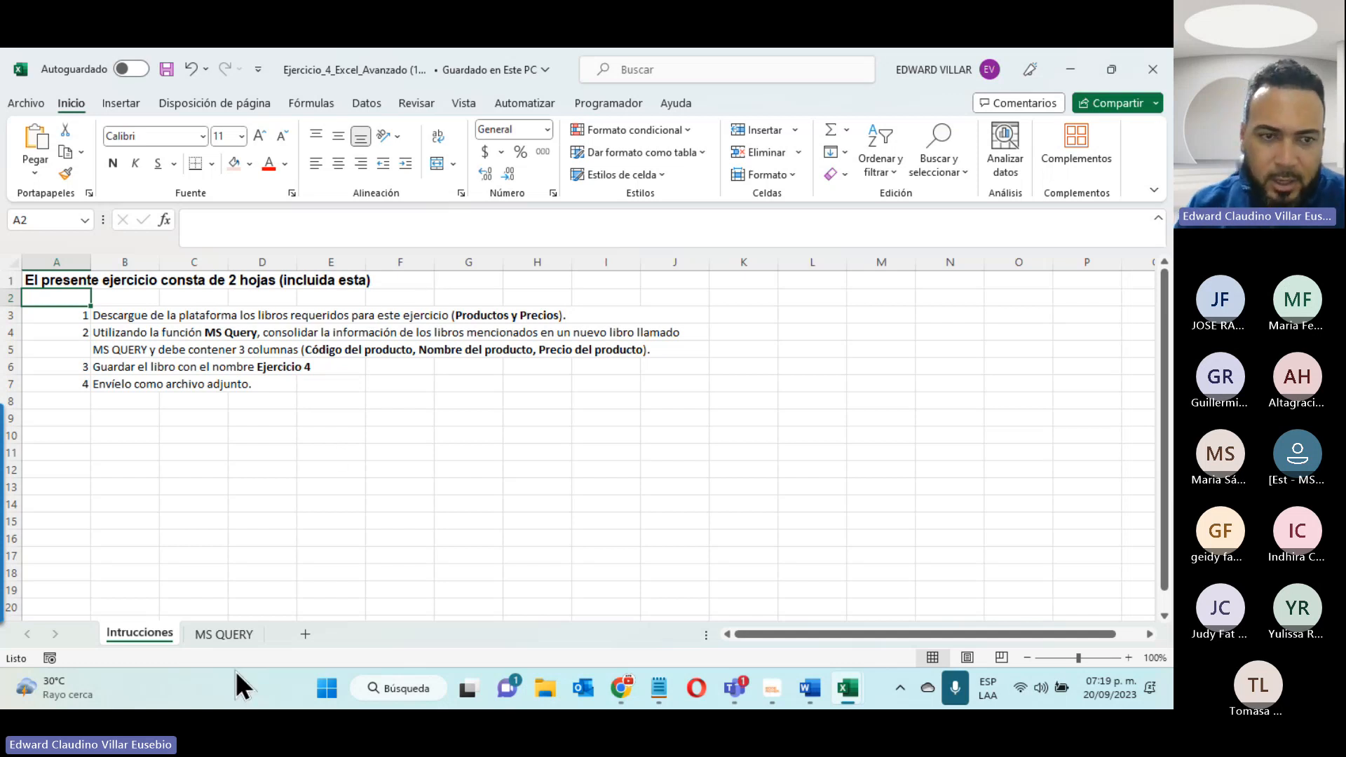
click(226, 634)
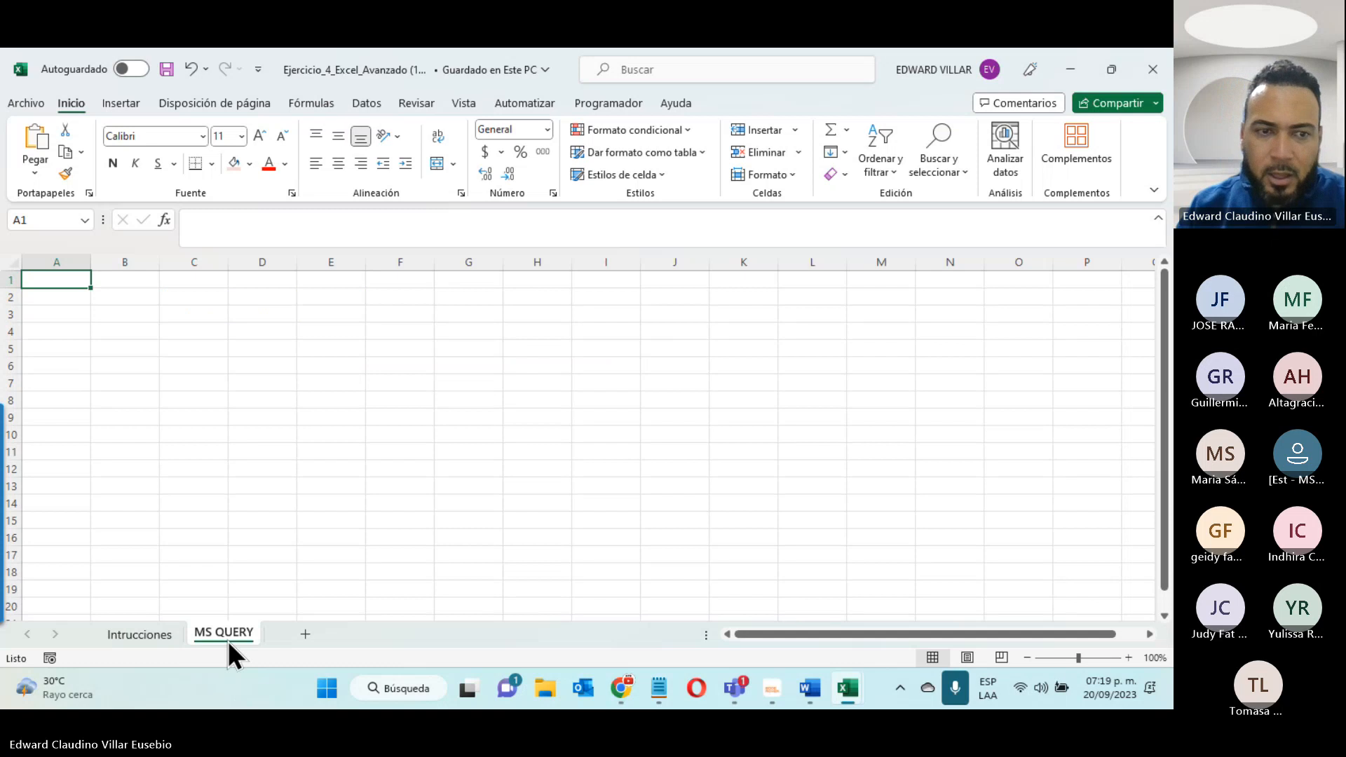
click(165, 631)
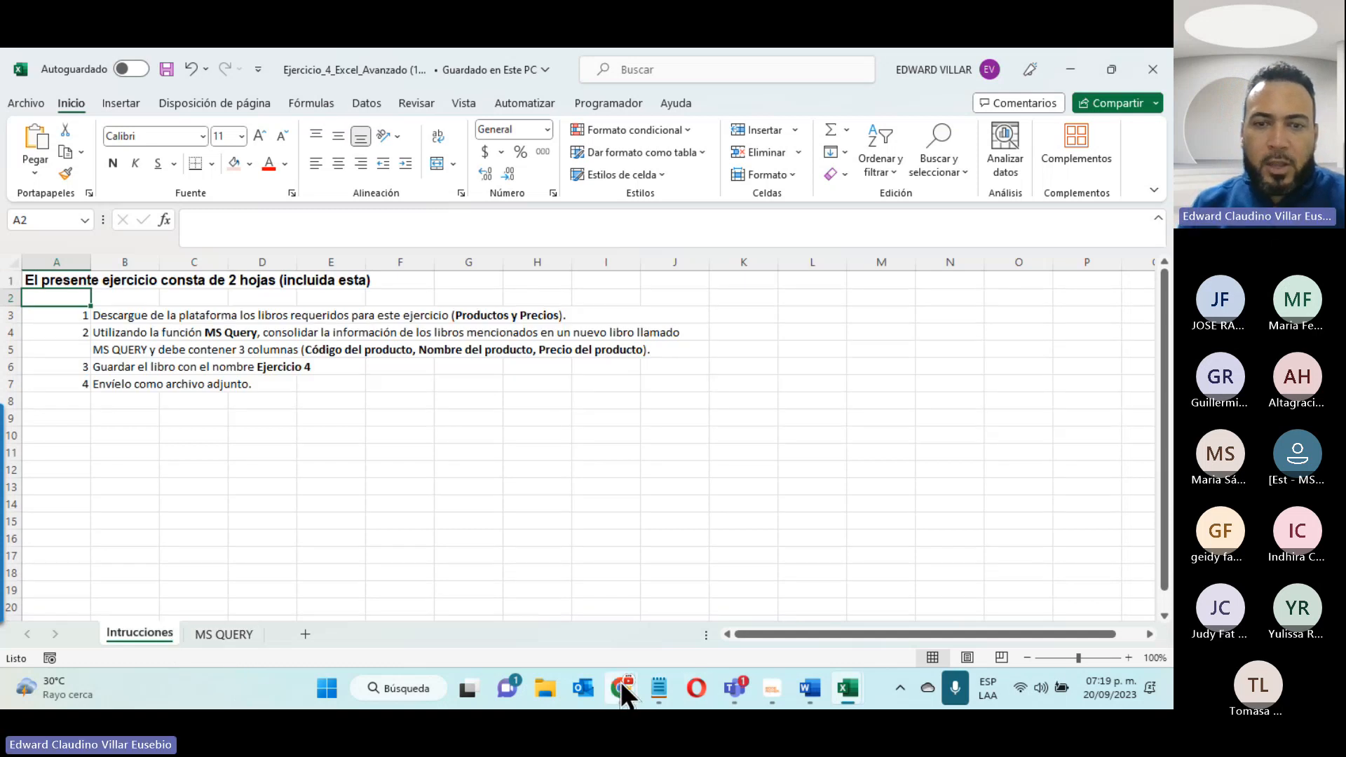
- Check the Precios and Productos files in the desktop's Ejemplo Query folder and return to the Ejercicio_4_Excel_Avanzado workbook
mouse_move(621, 683)
click(517, 579)
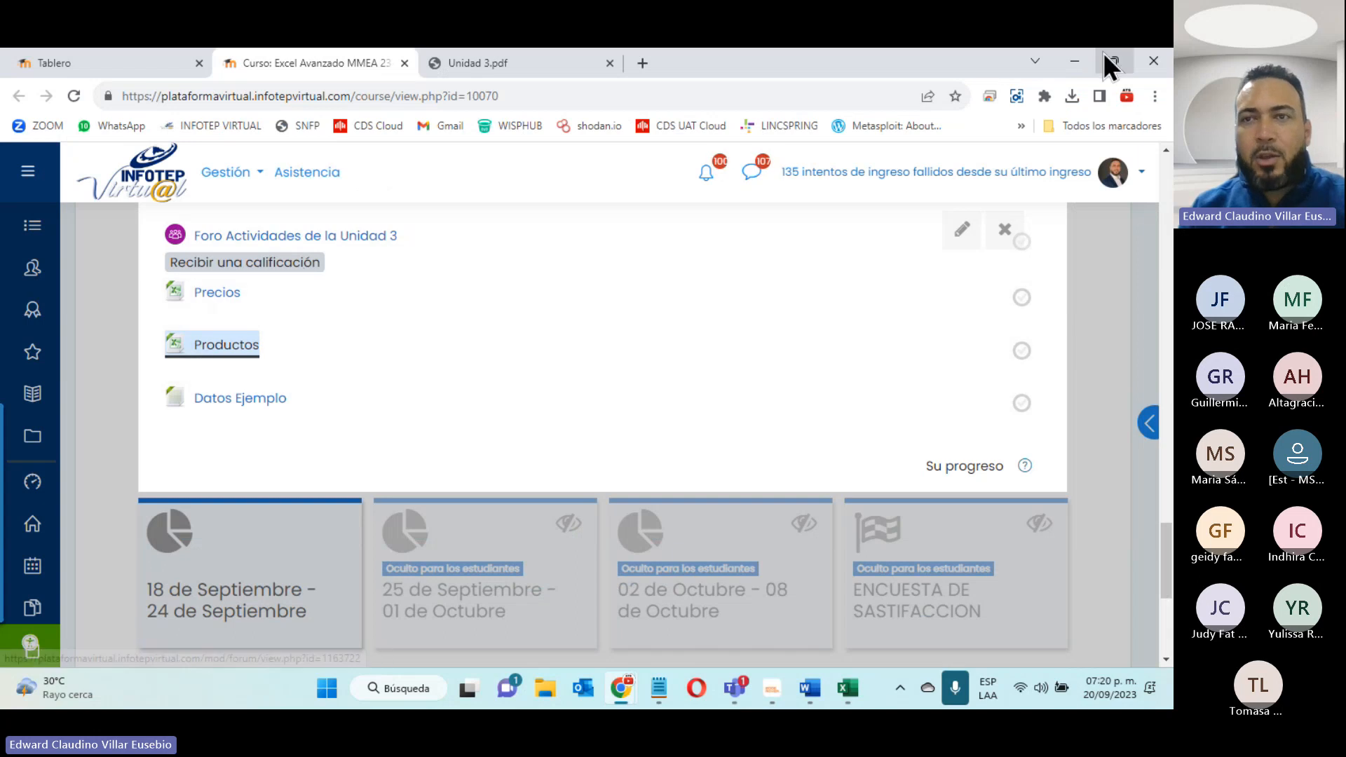
click(1073, 61)
click(1071, 62)
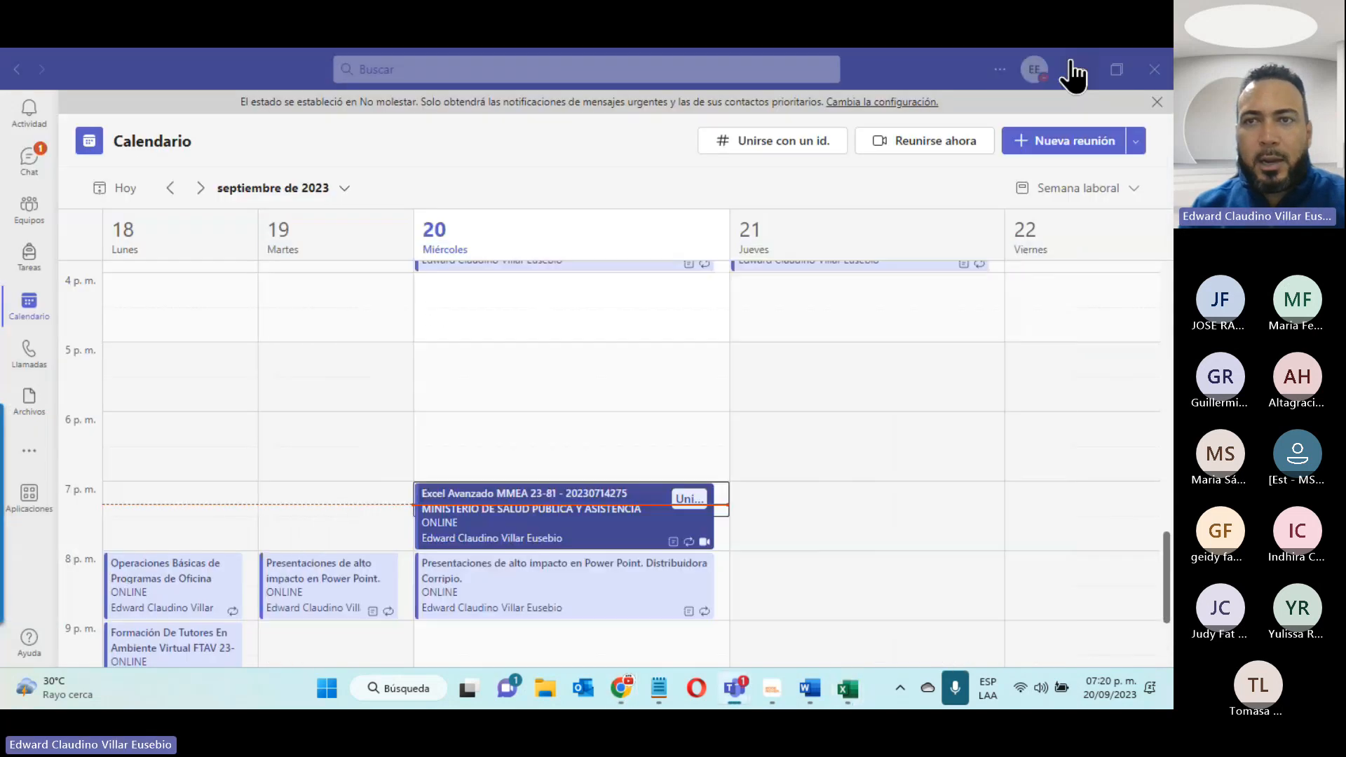
click(1070, 70)
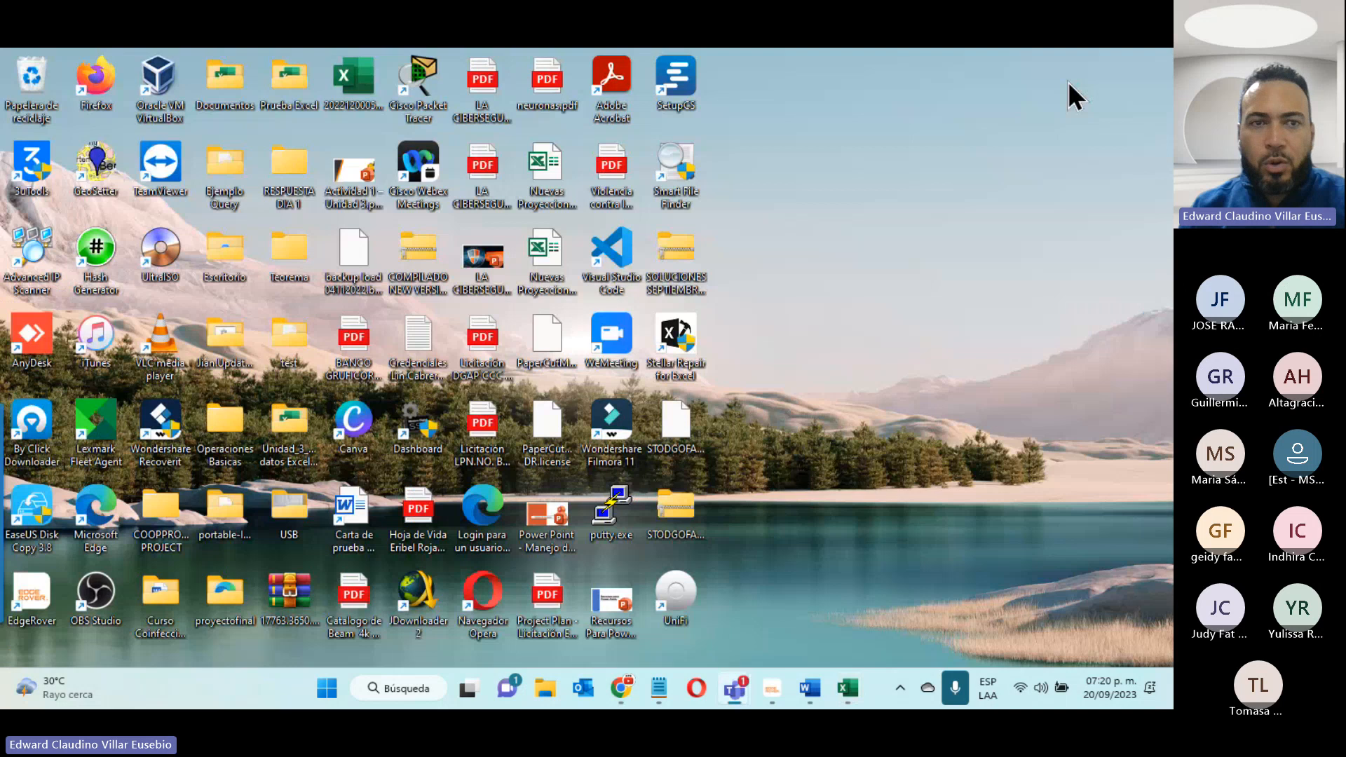
double_click(226, 160)
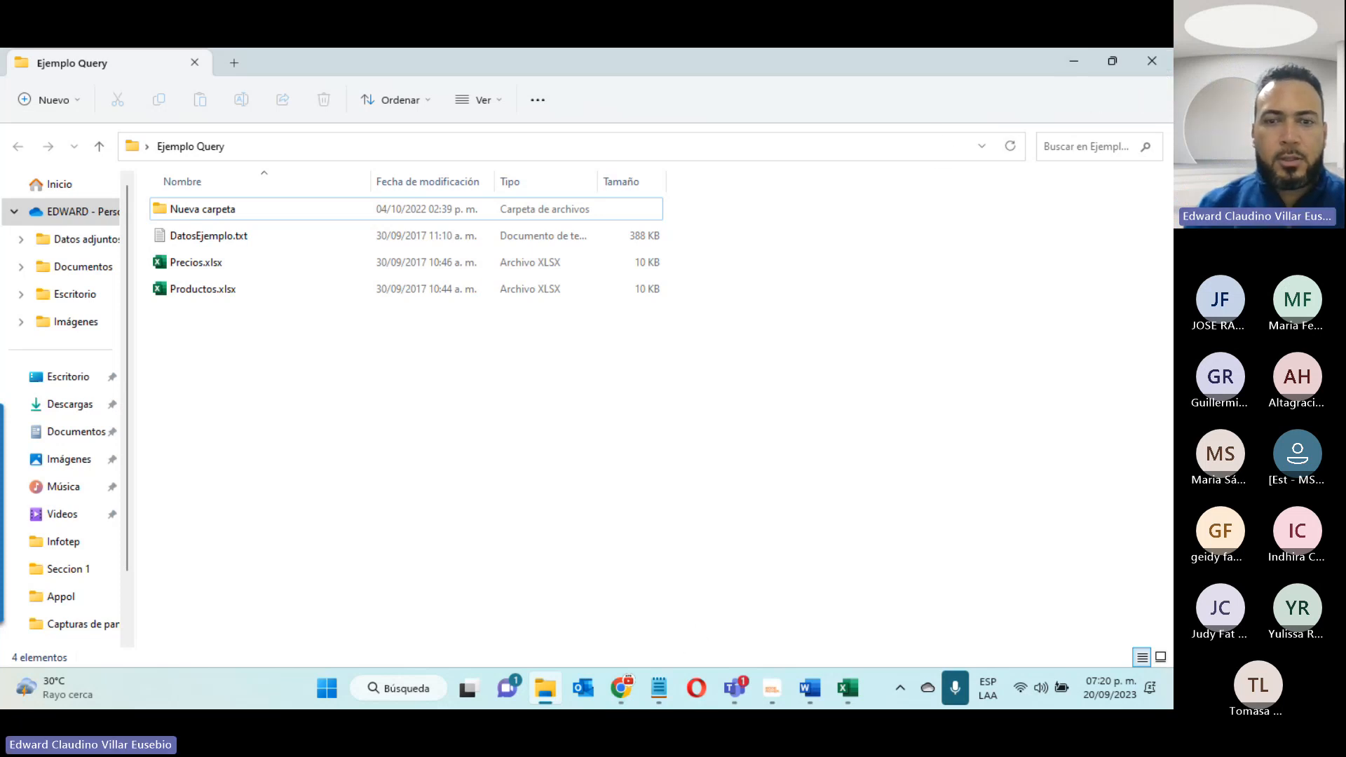
click(848, 688)
click(908, 593)
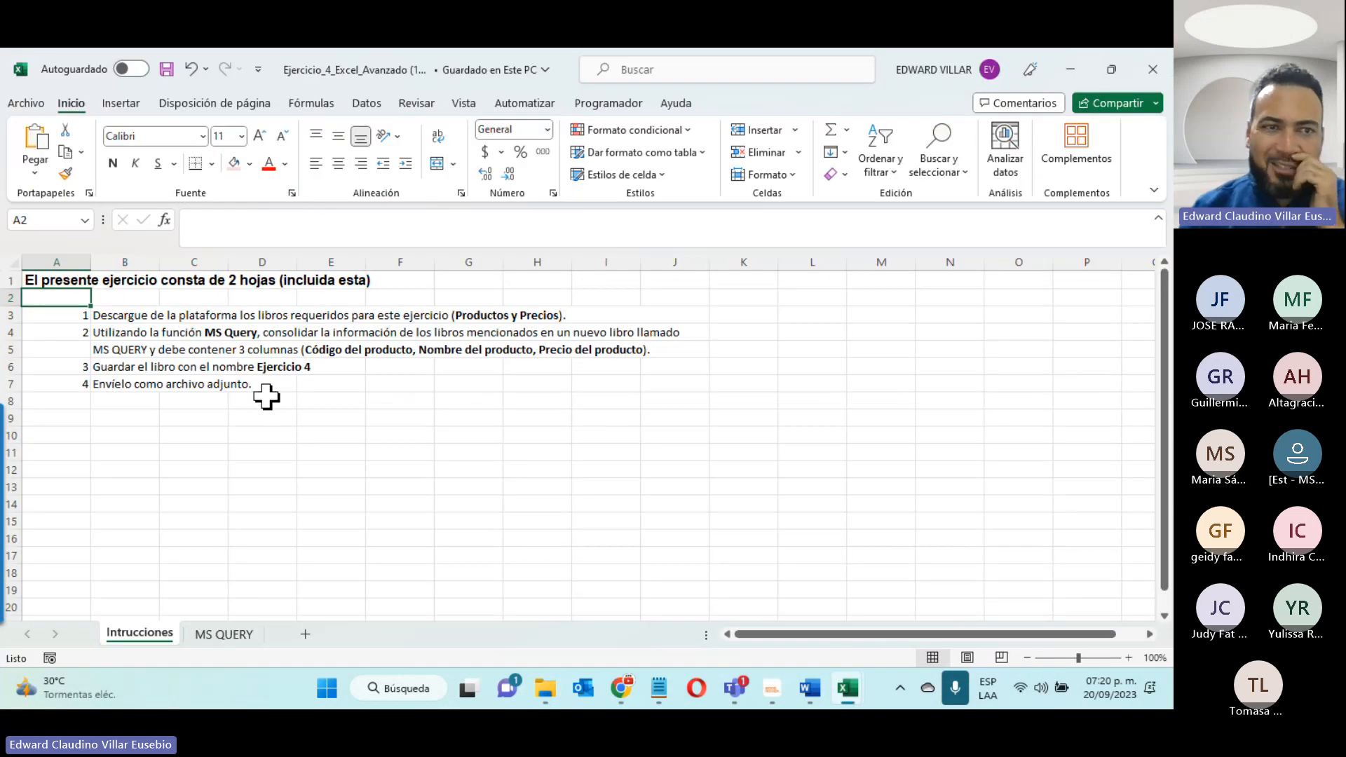
- On the MS QUERY sheet, start a Microsoft Query import with Excel Files as the data source, using the query wizard
click(212, 635)
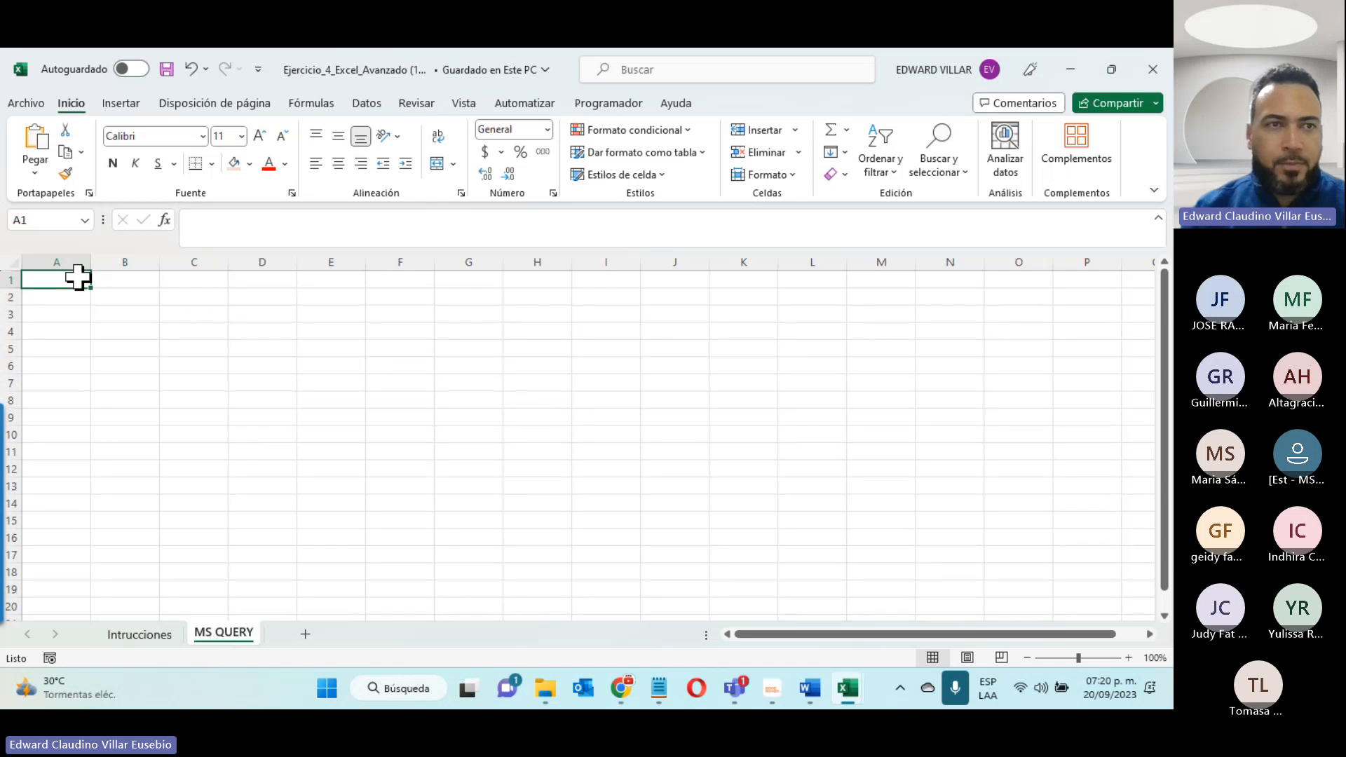
click(367, 107)
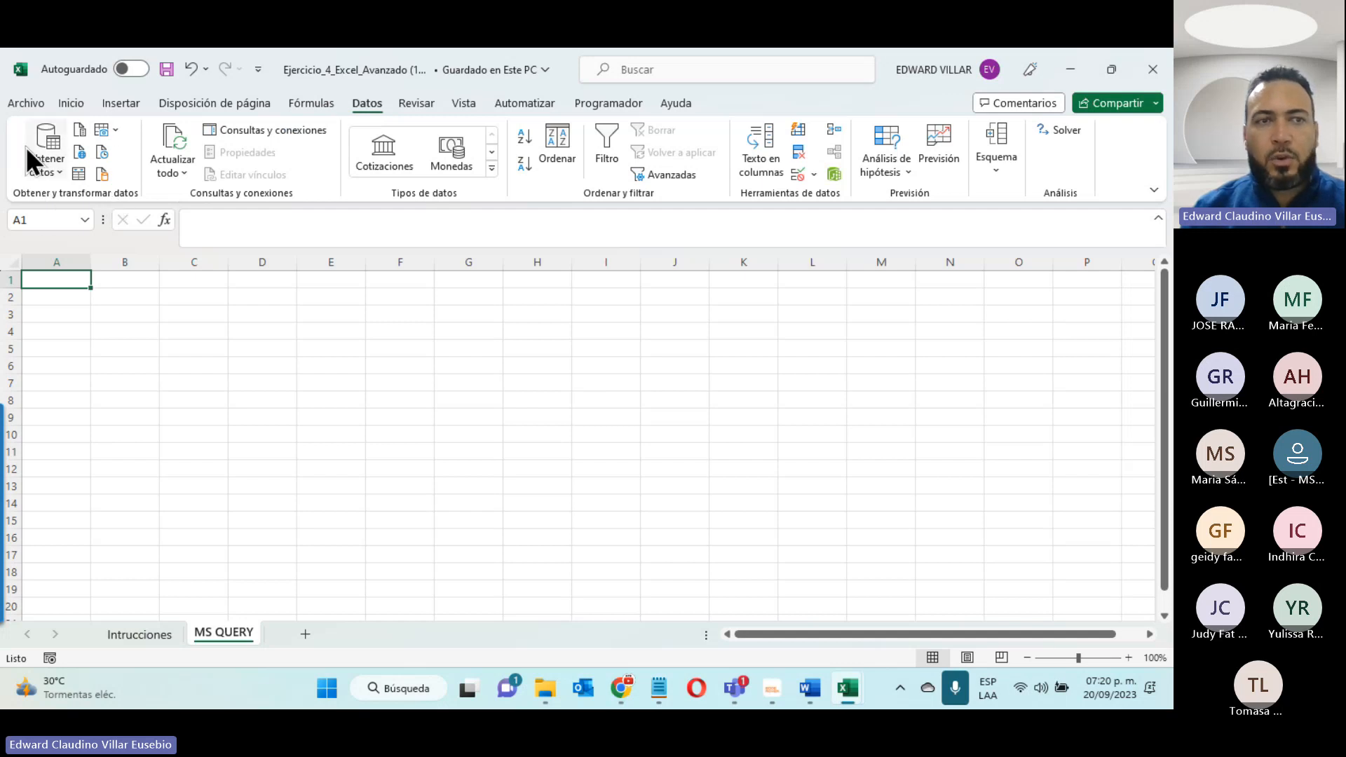
click(65, 171)
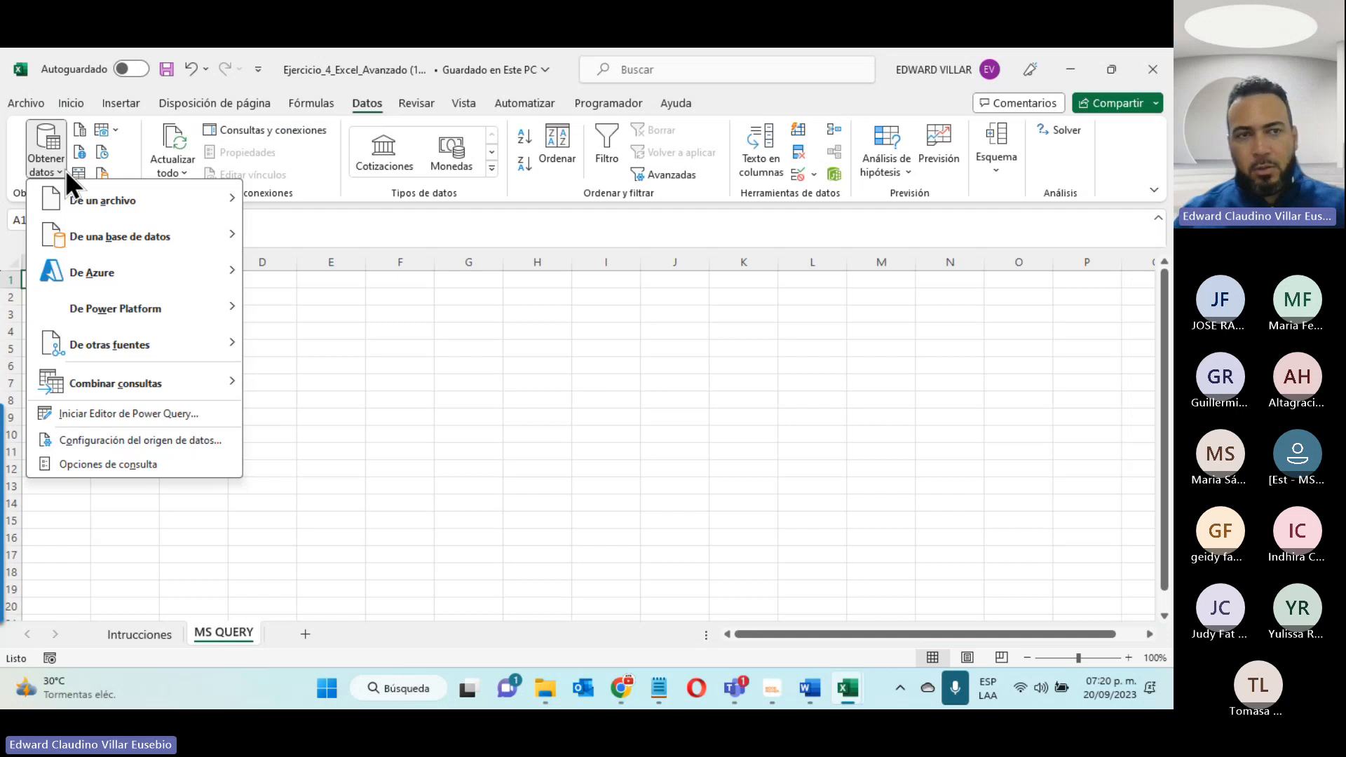
mouse_move(154, 207)
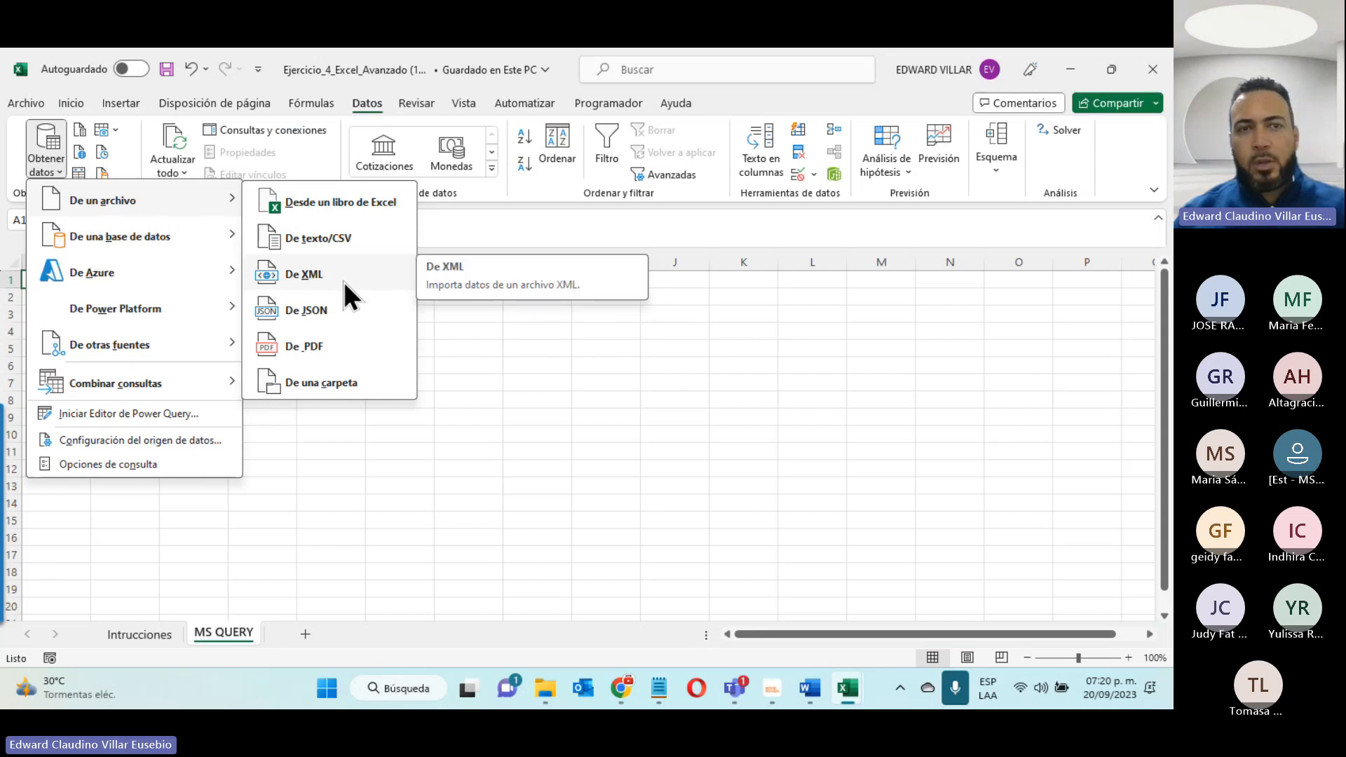
key(alt+Tab)
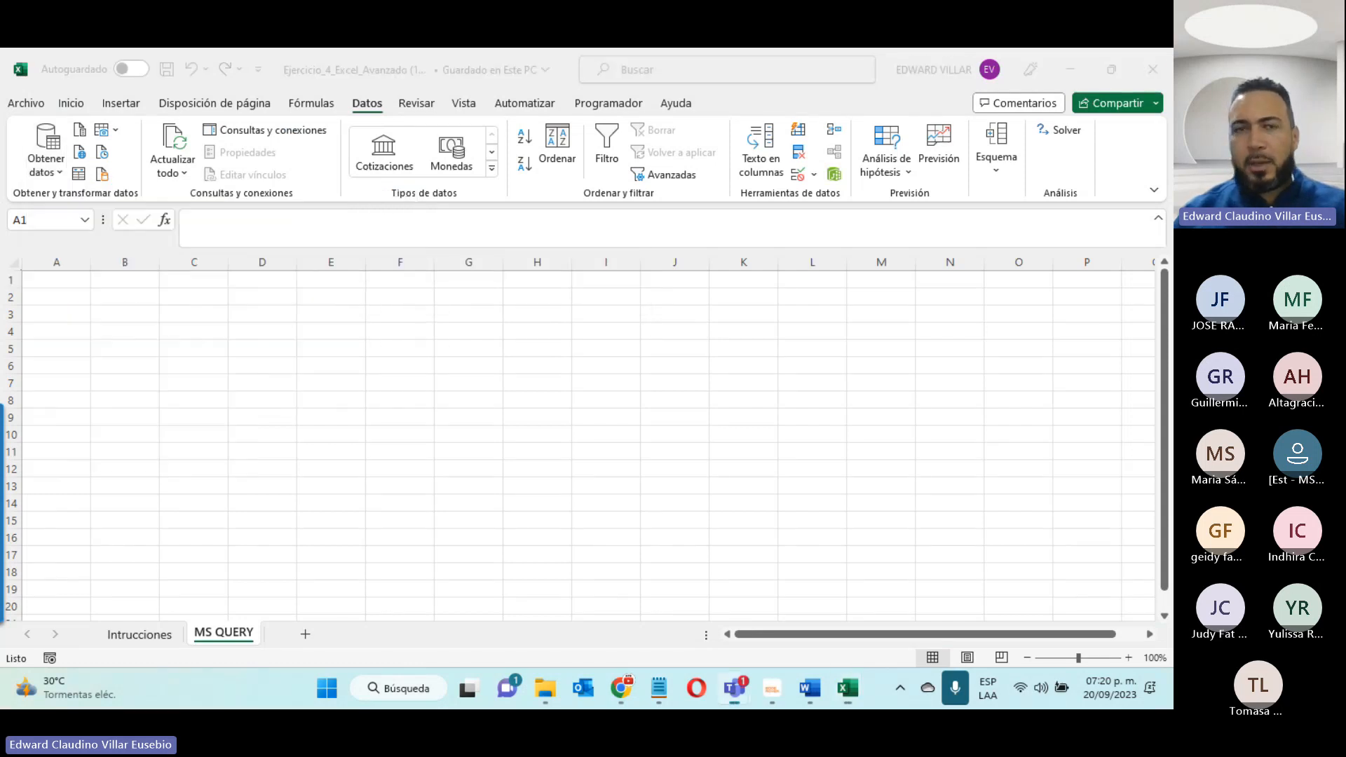
click(42, 171)
click(40, 169)
mouse_move(70, 204)
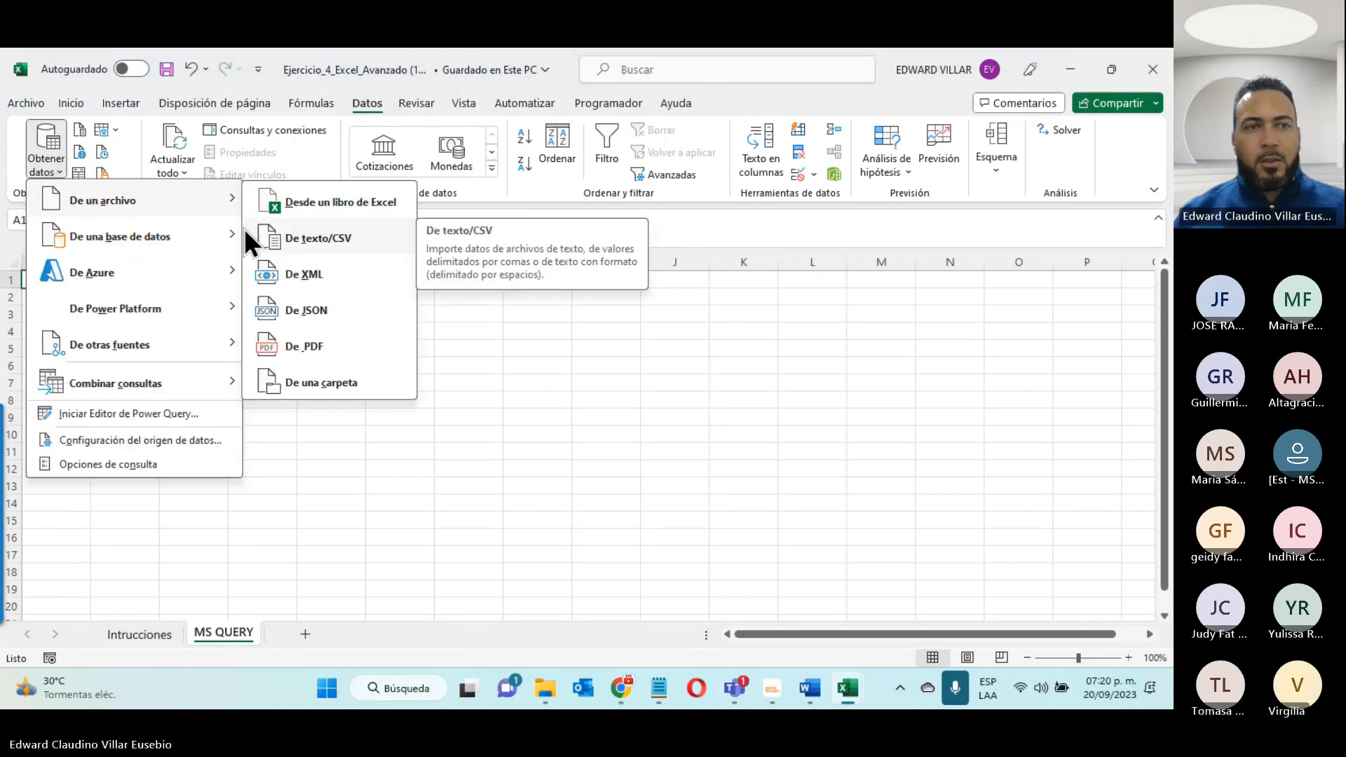
mouse_move(159, 243)
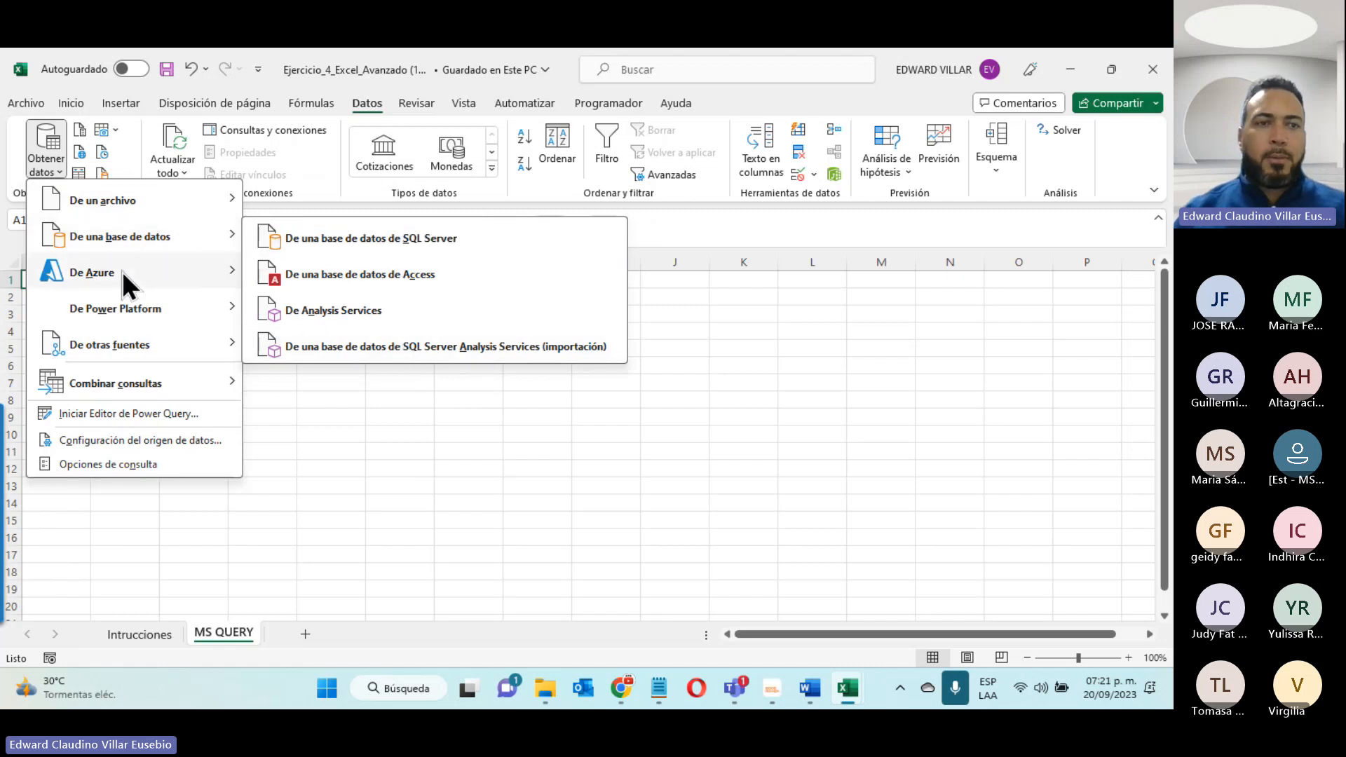
mouse_move(122, 274)
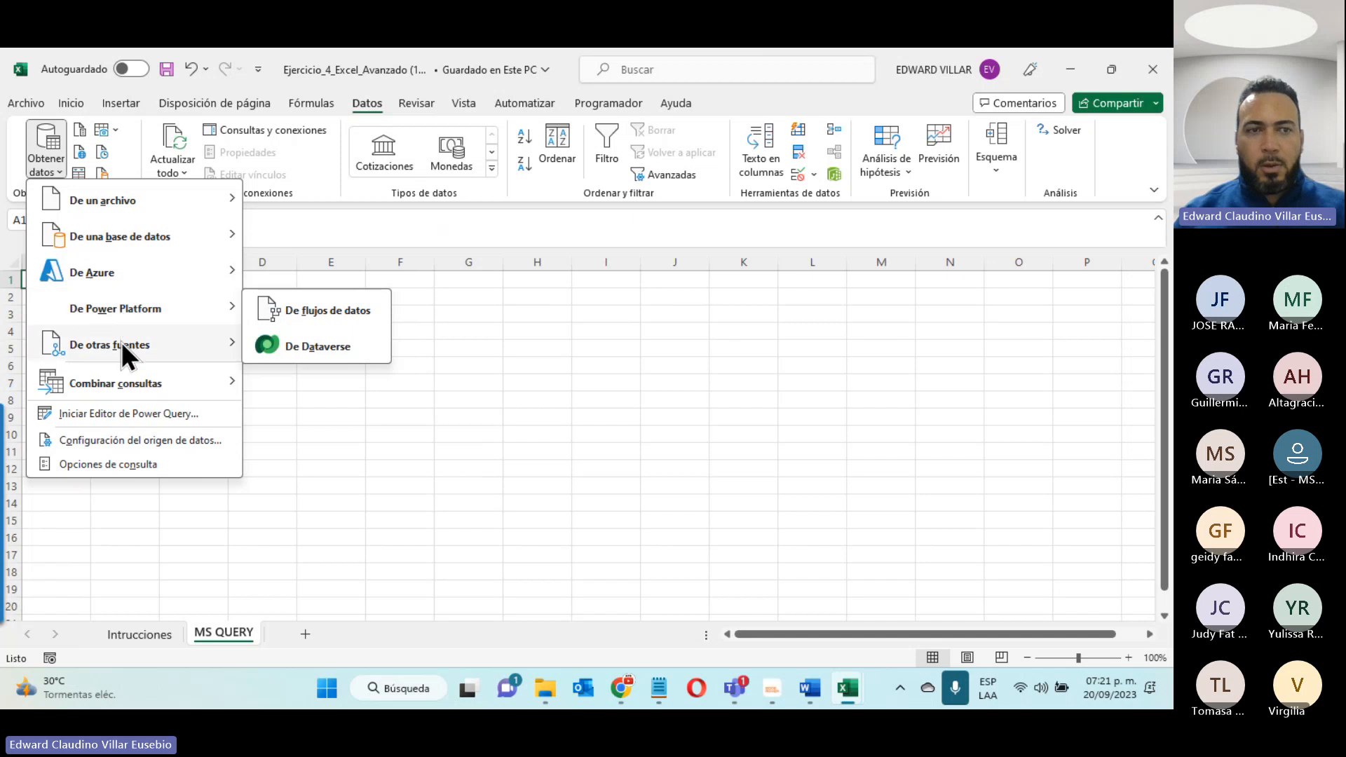
mouse_move(121, 342)
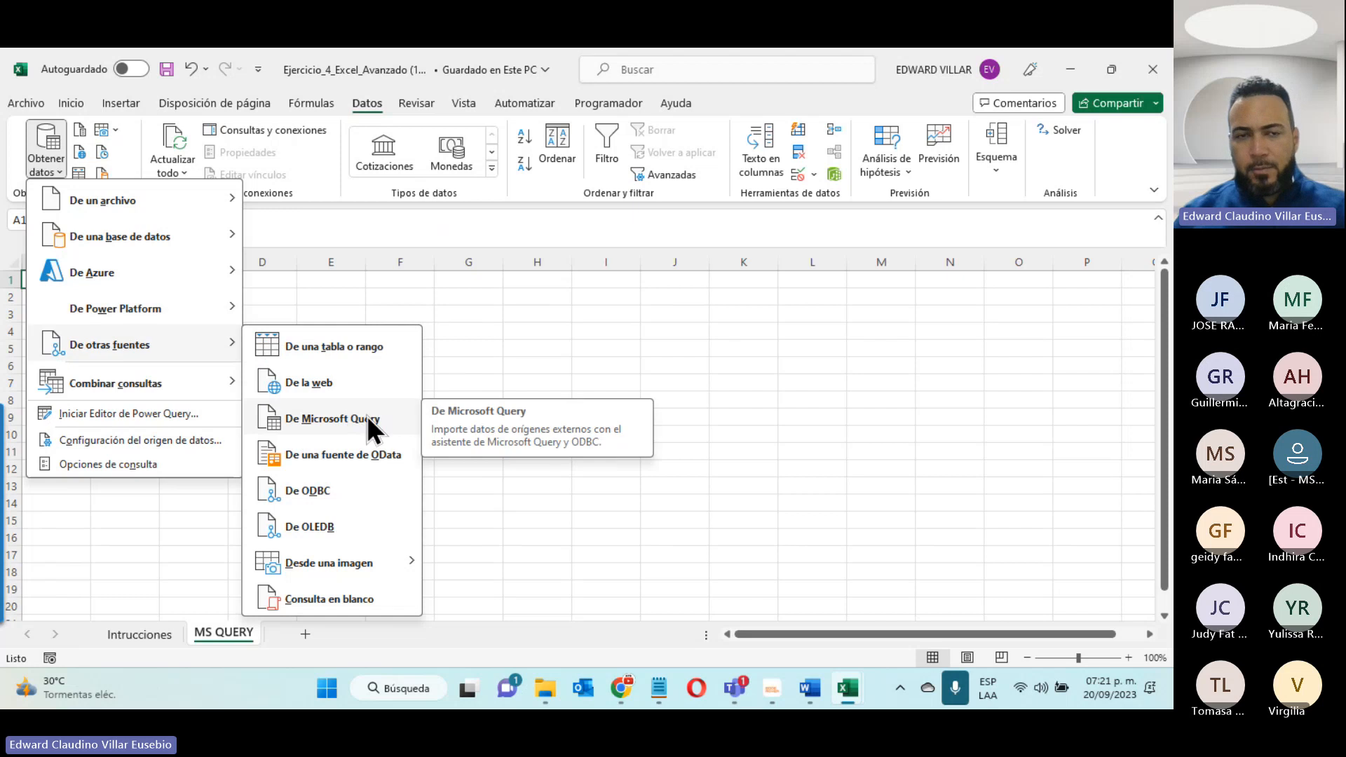
click(338, 418)
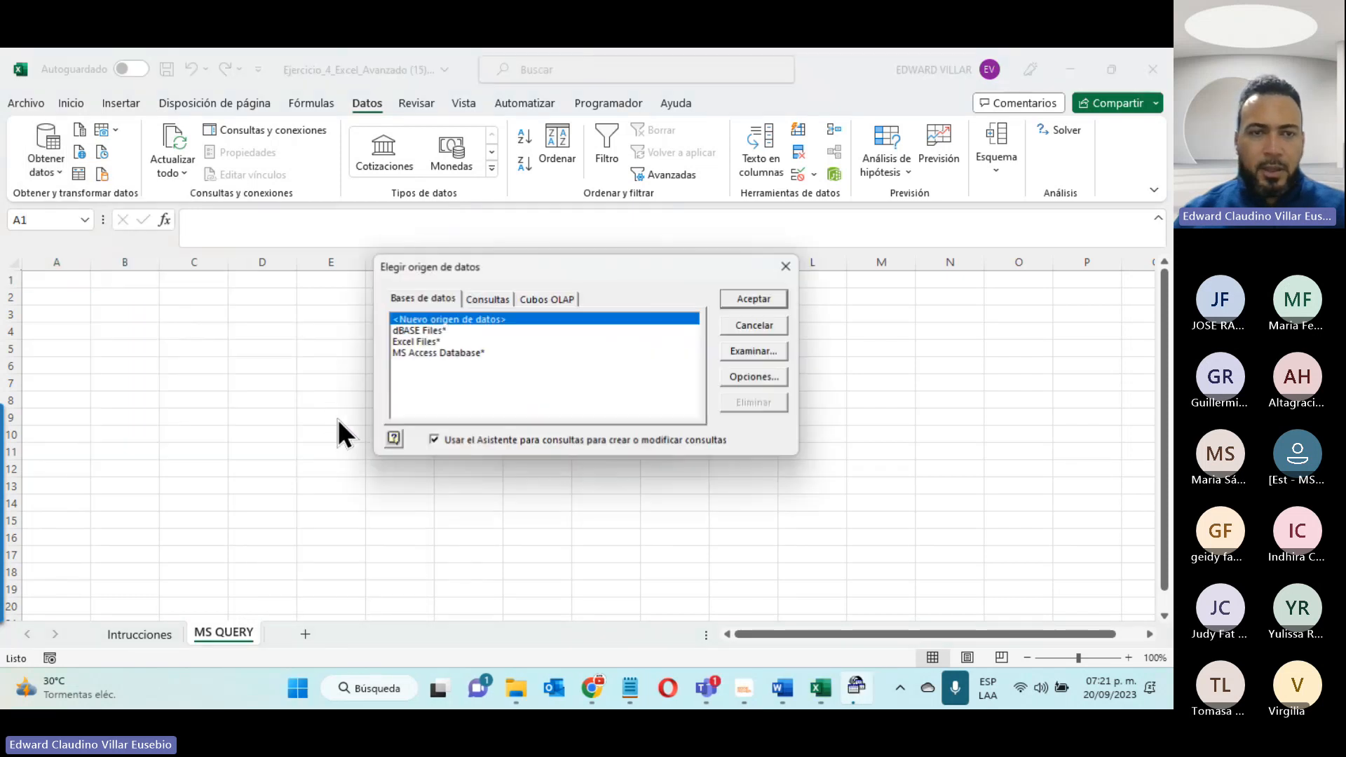
click(409, 342)
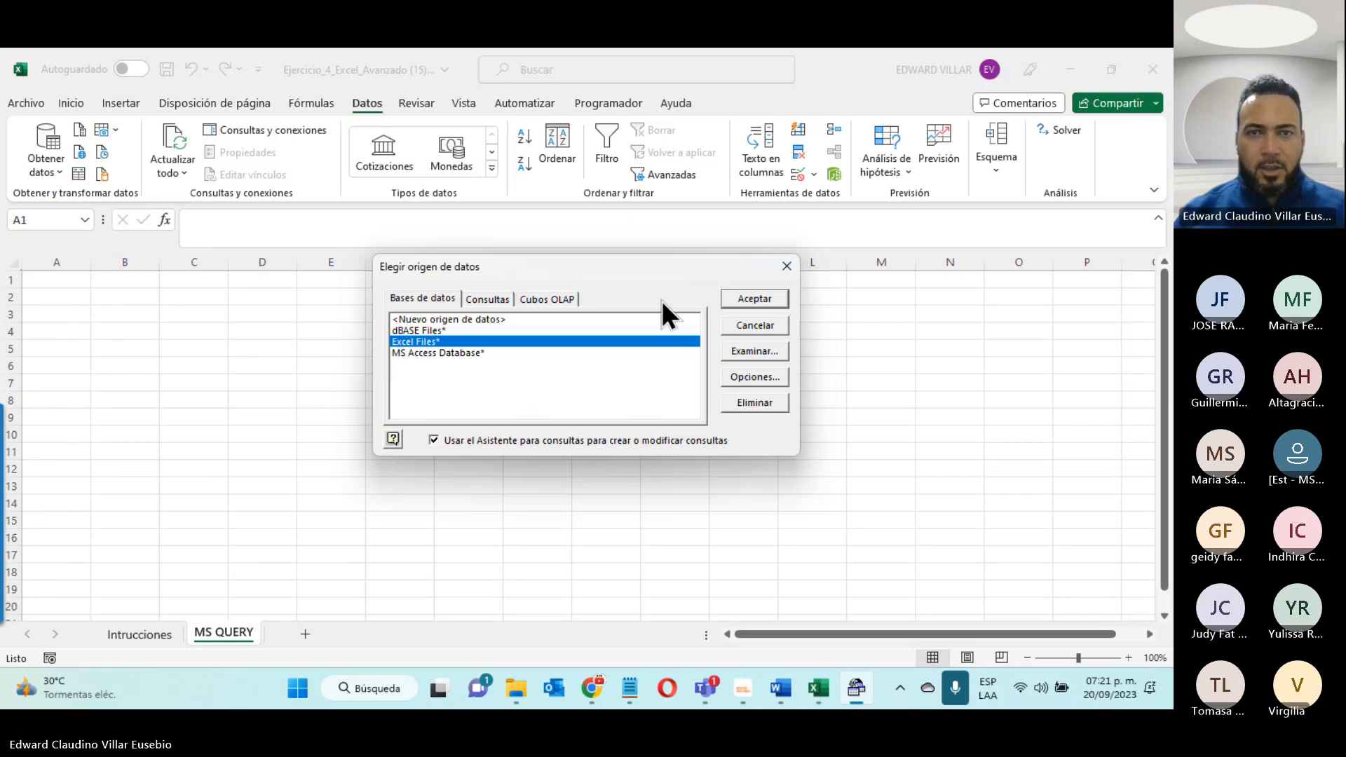
click(765, 297)
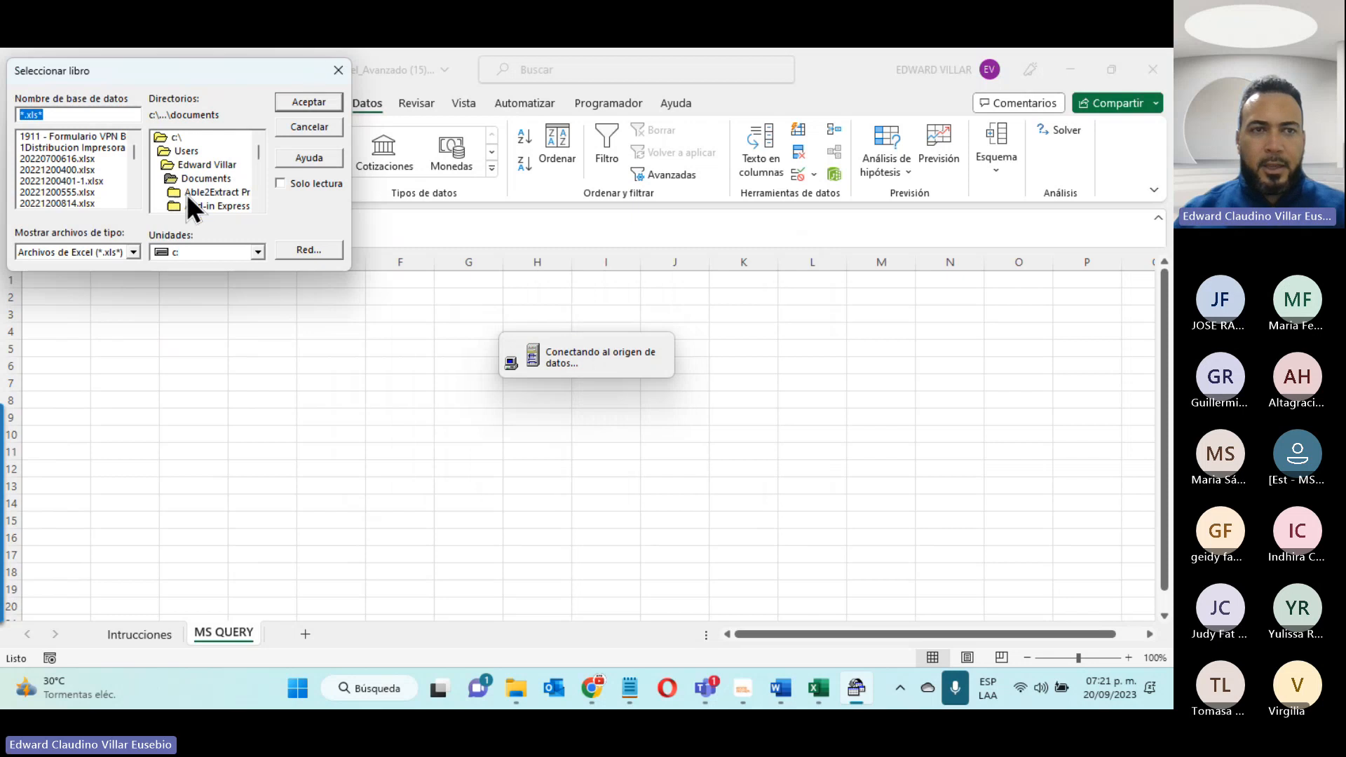
- Choose Productos.xlsx from the desktop's Ejemplo Query folder as the source workbook for the query
double_click(184, 164)
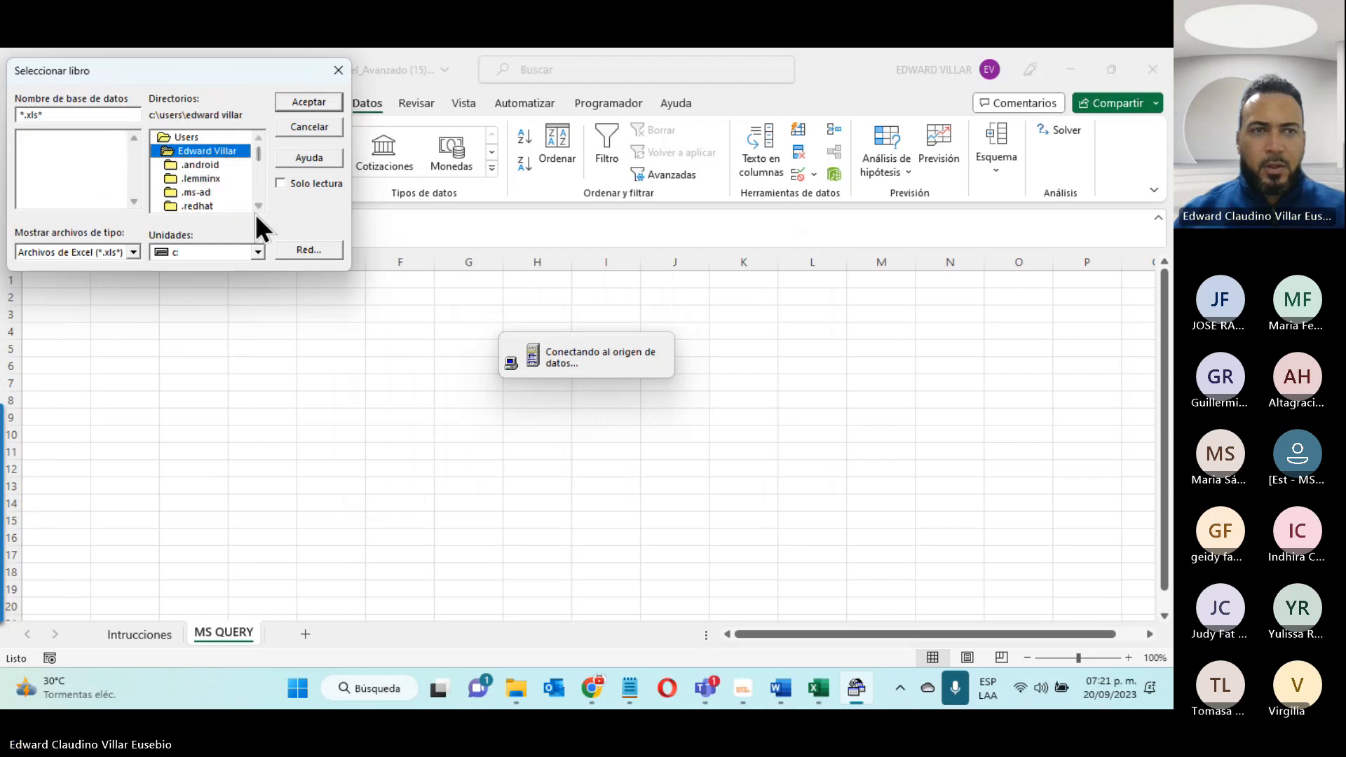
scroll(237, 208, down, 6)
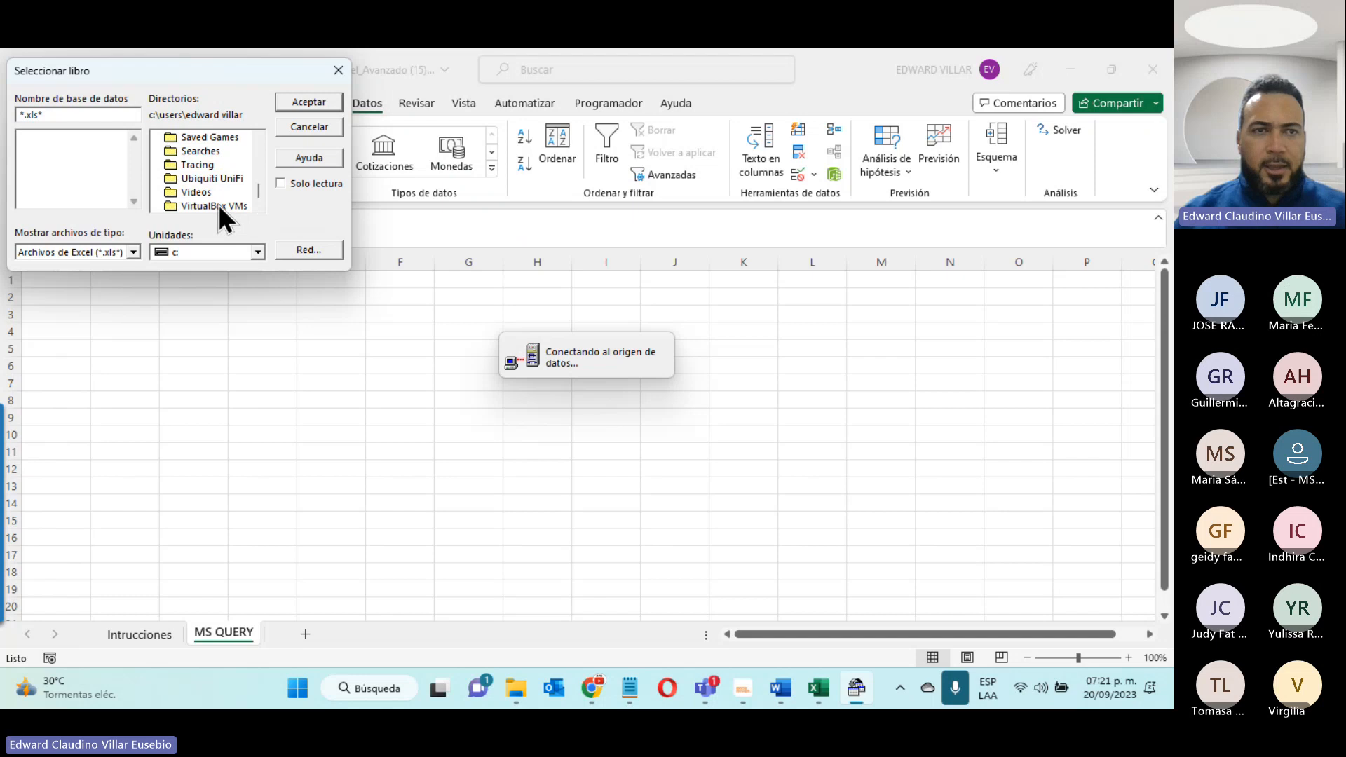
scroll(199, 207, up, 5)
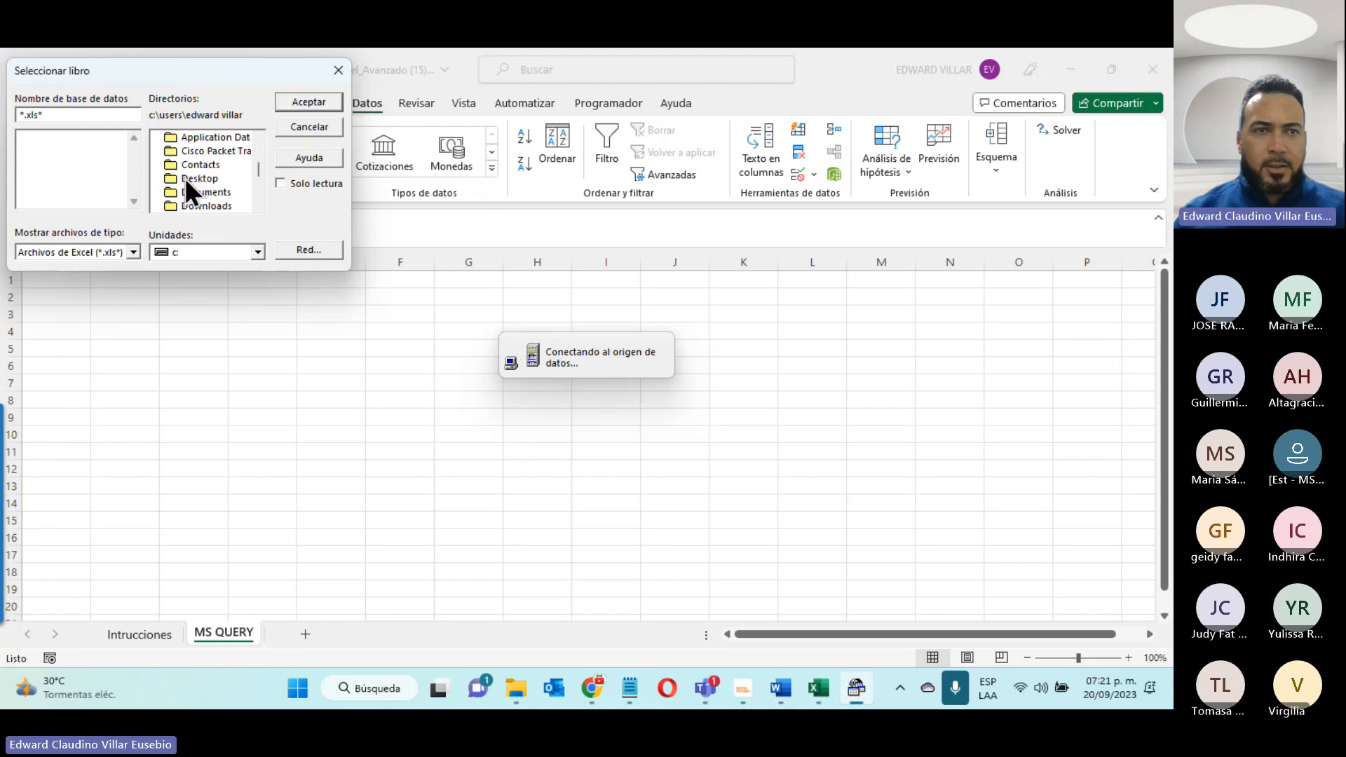
double_click(183, 178)
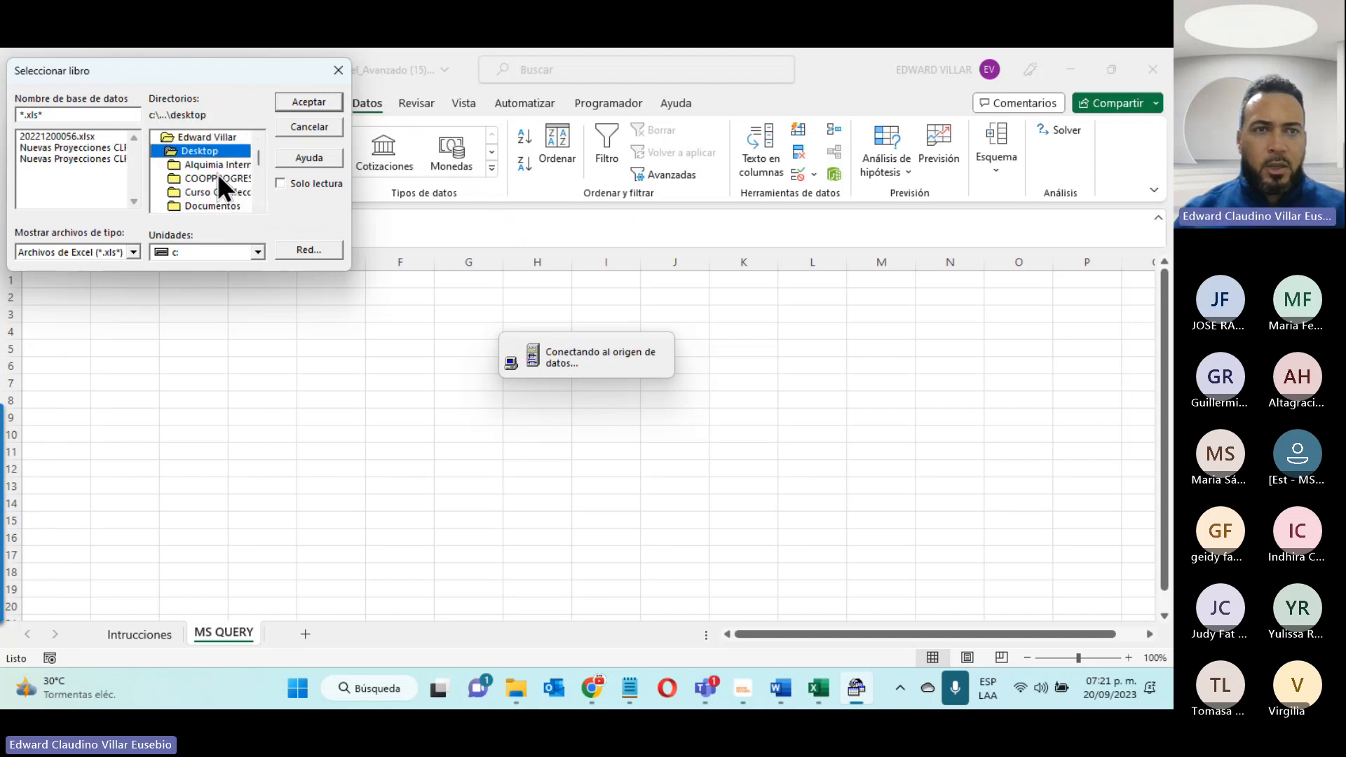
scroll(218, 174, down, 5)
scroll(212, 187, down, 1)
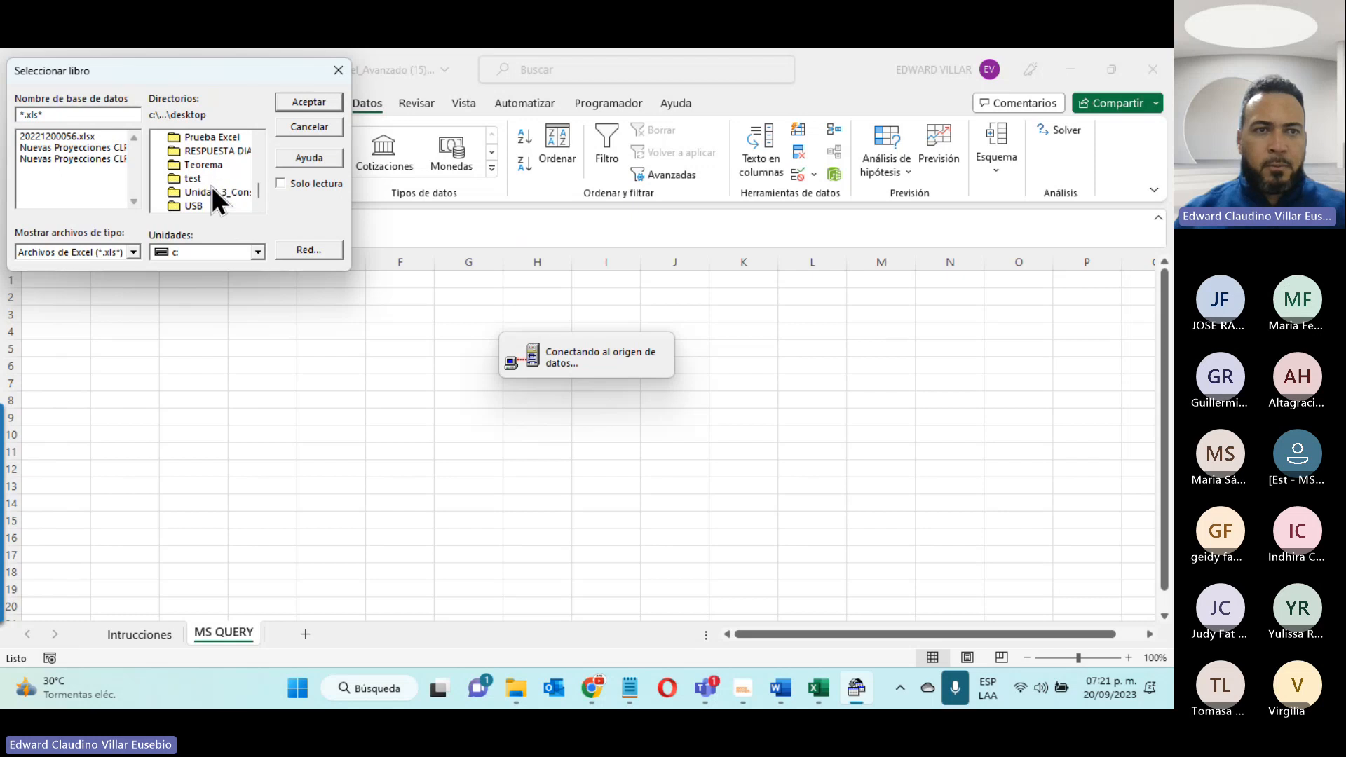
scroll(212, 186, up, 5)
scroll(212, 186, down, 5)
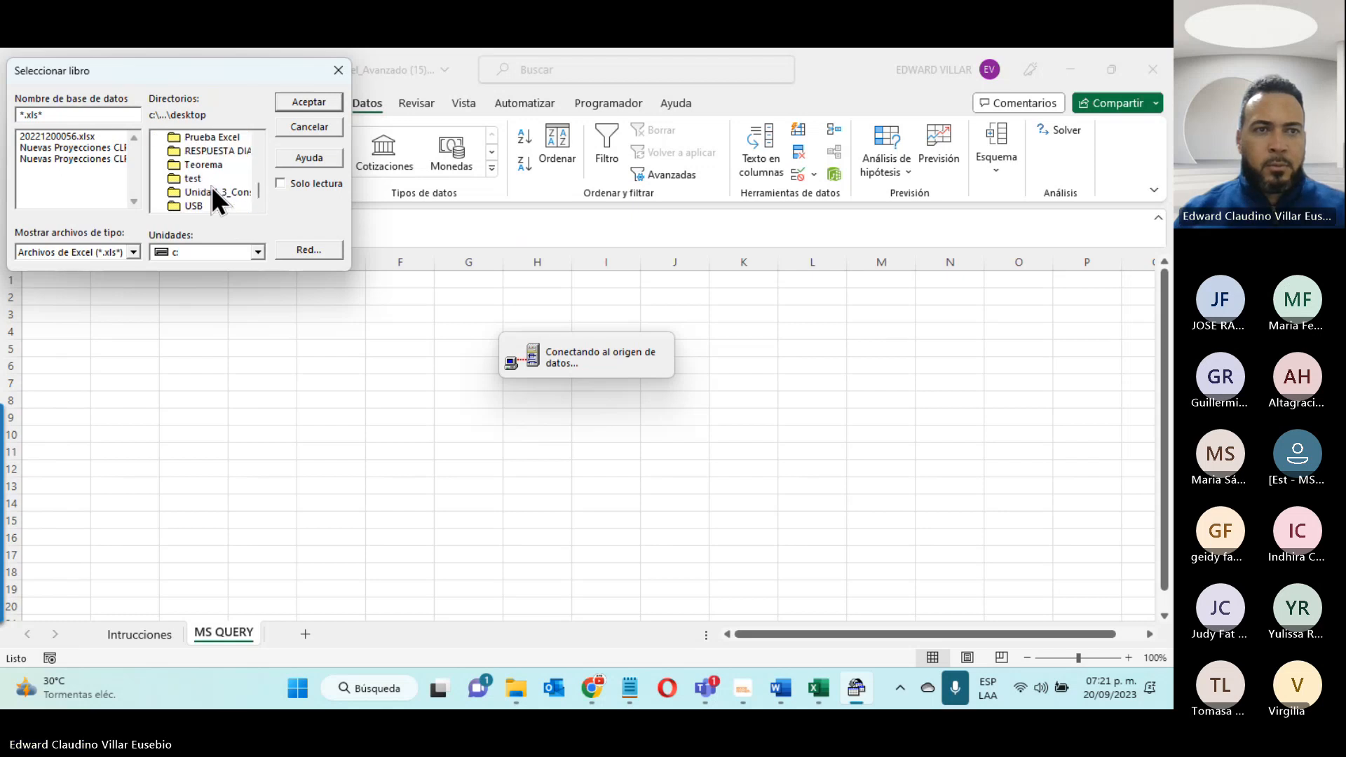
scroll(212, 186, up, 7)
scroll(211, 187, down, 3)
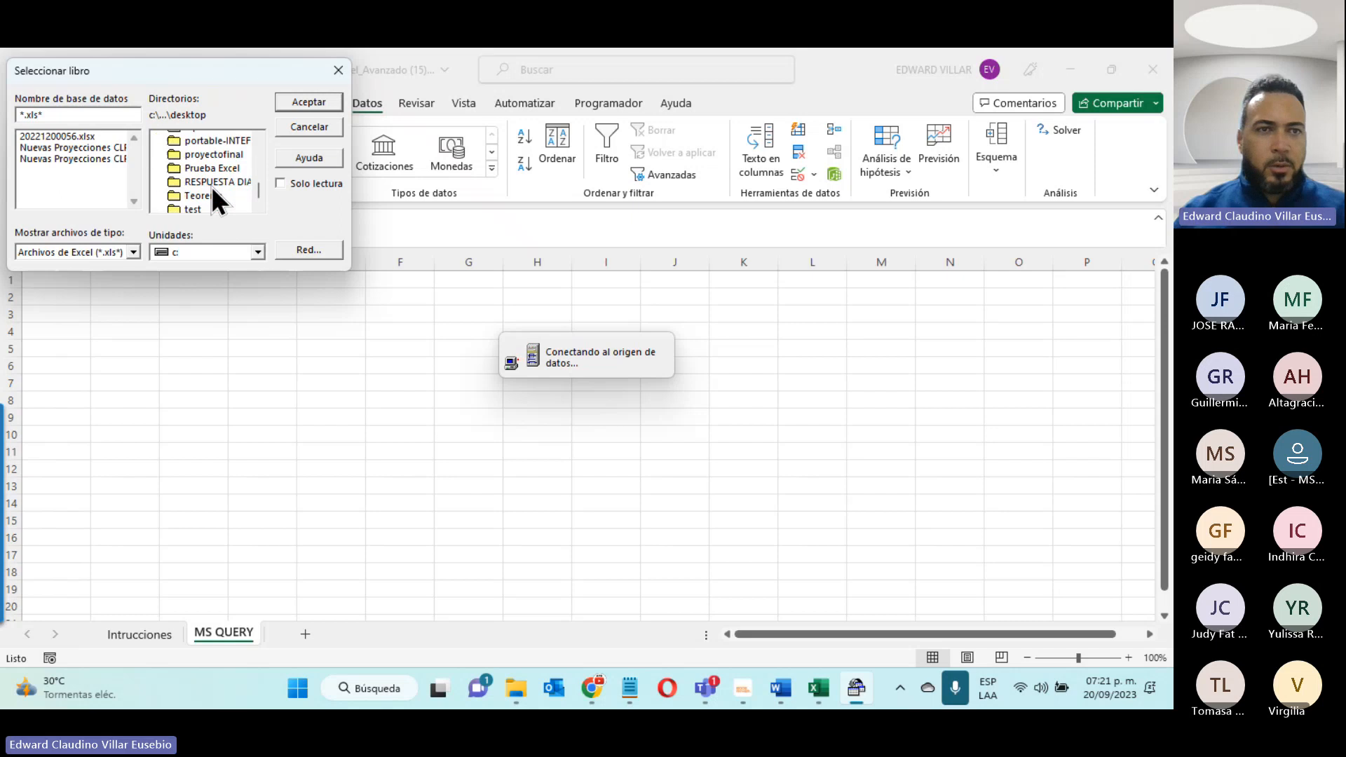
scroll(211, 186, down, 2)
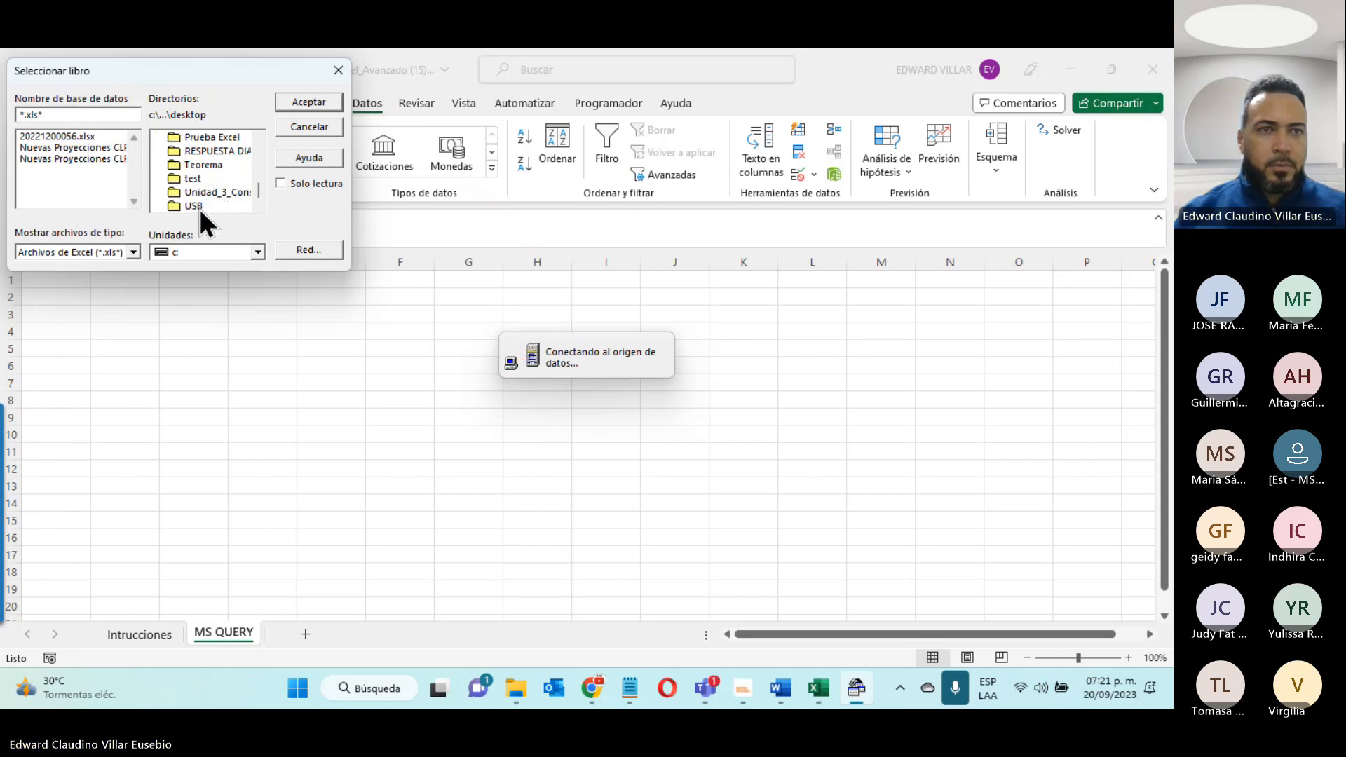
scroll(199, 211, up, 4)
double_click(205, 206)
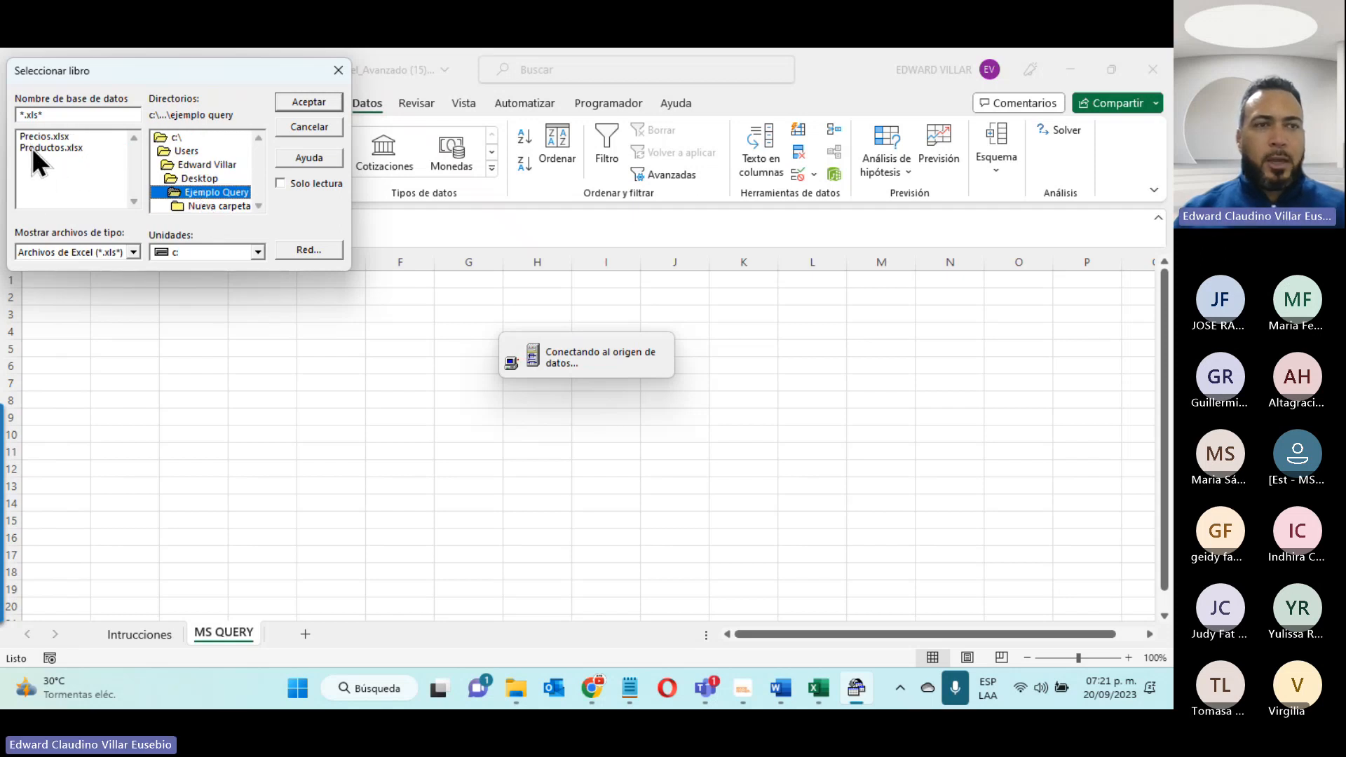
click(32, 147)
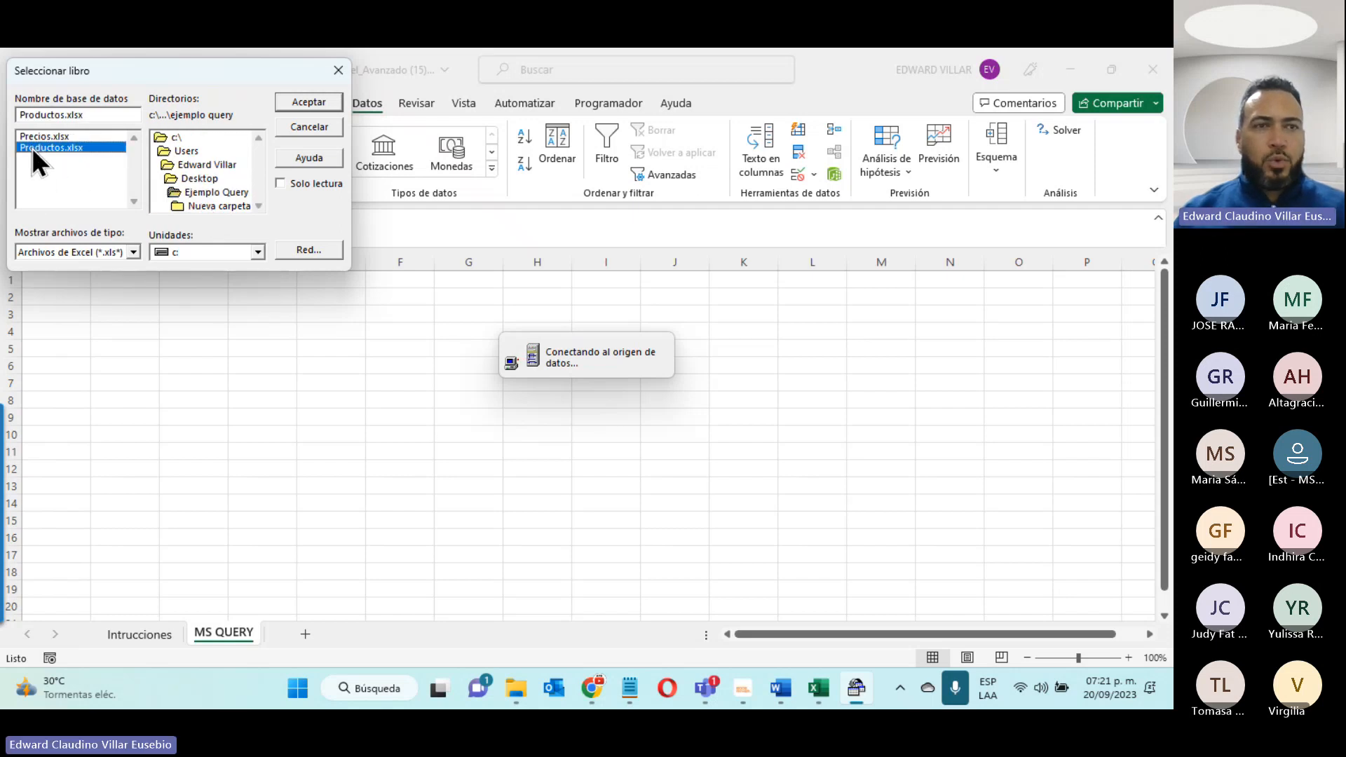
click(303, 101)
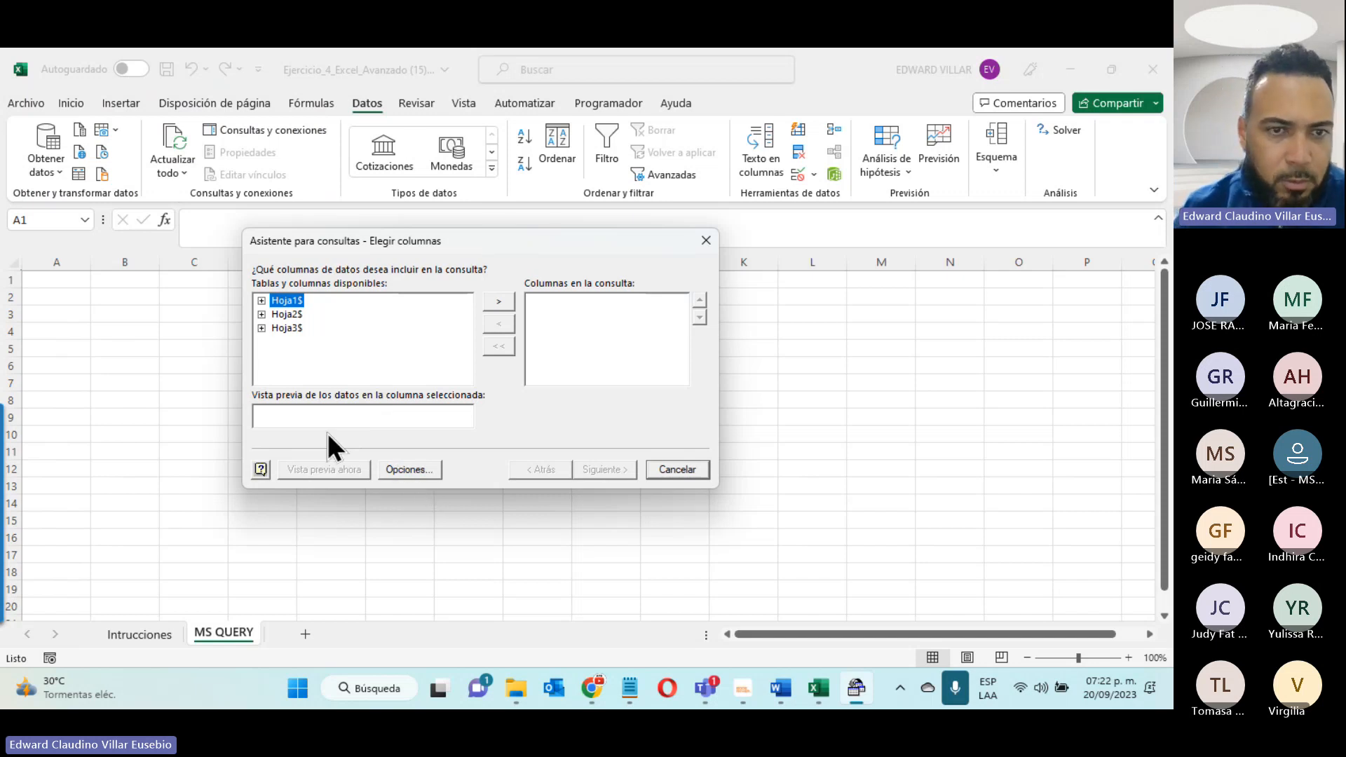
- Turn off the display of system tables (Tablas del sistema) in the query wizard's table options
click(392, 468)
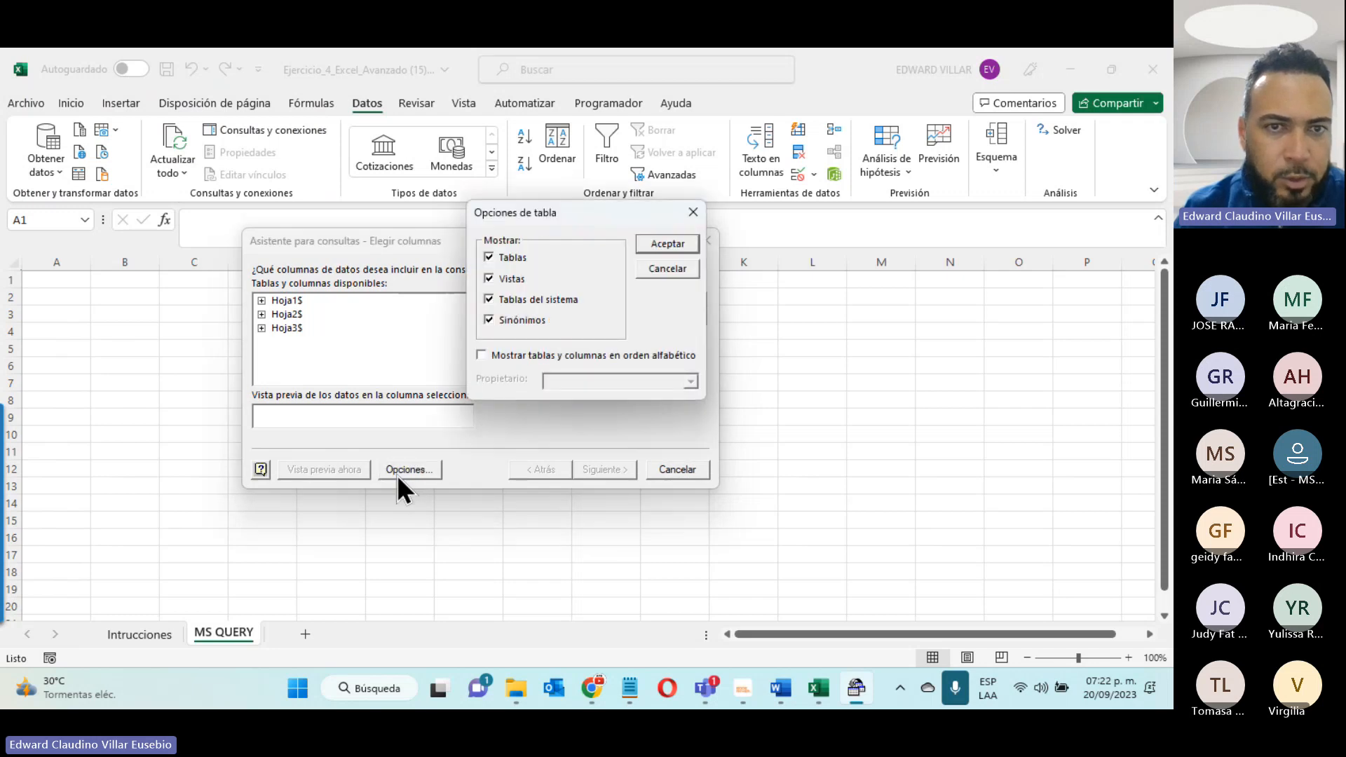
click(487, 300)
click(488, 320)
click(489, 258)
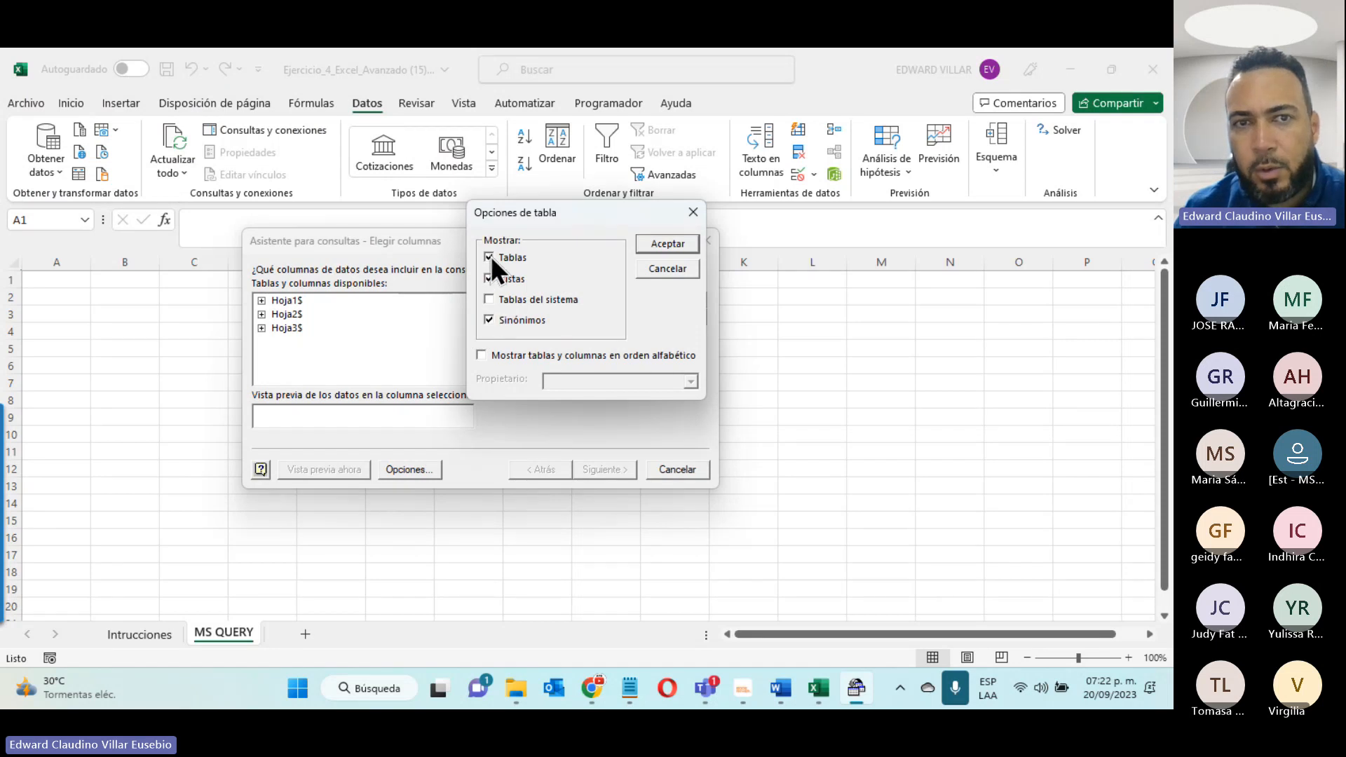
click(676, 243)
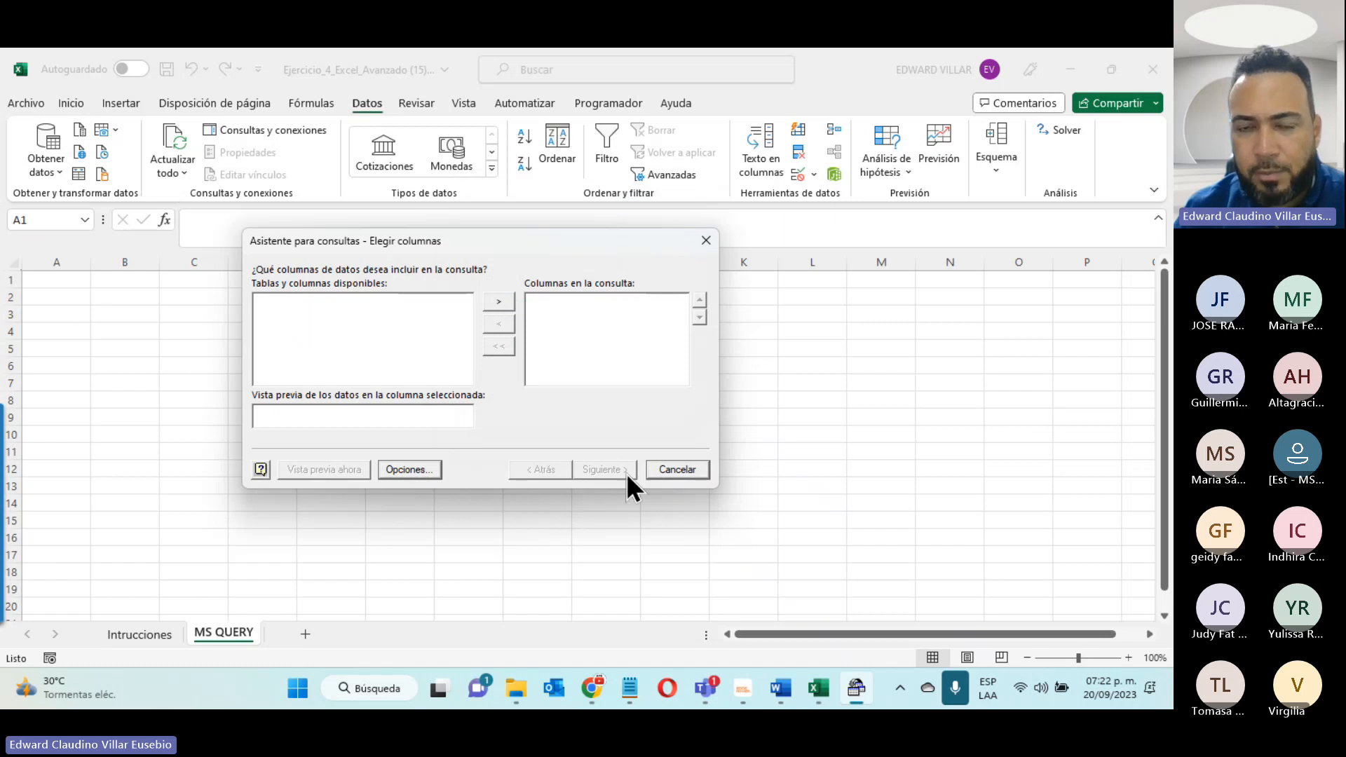
- Cancel the query wizard, continue into Microsoft Query without adding tables, and close it to return to the MS QUERY sheet
click(653, 471)
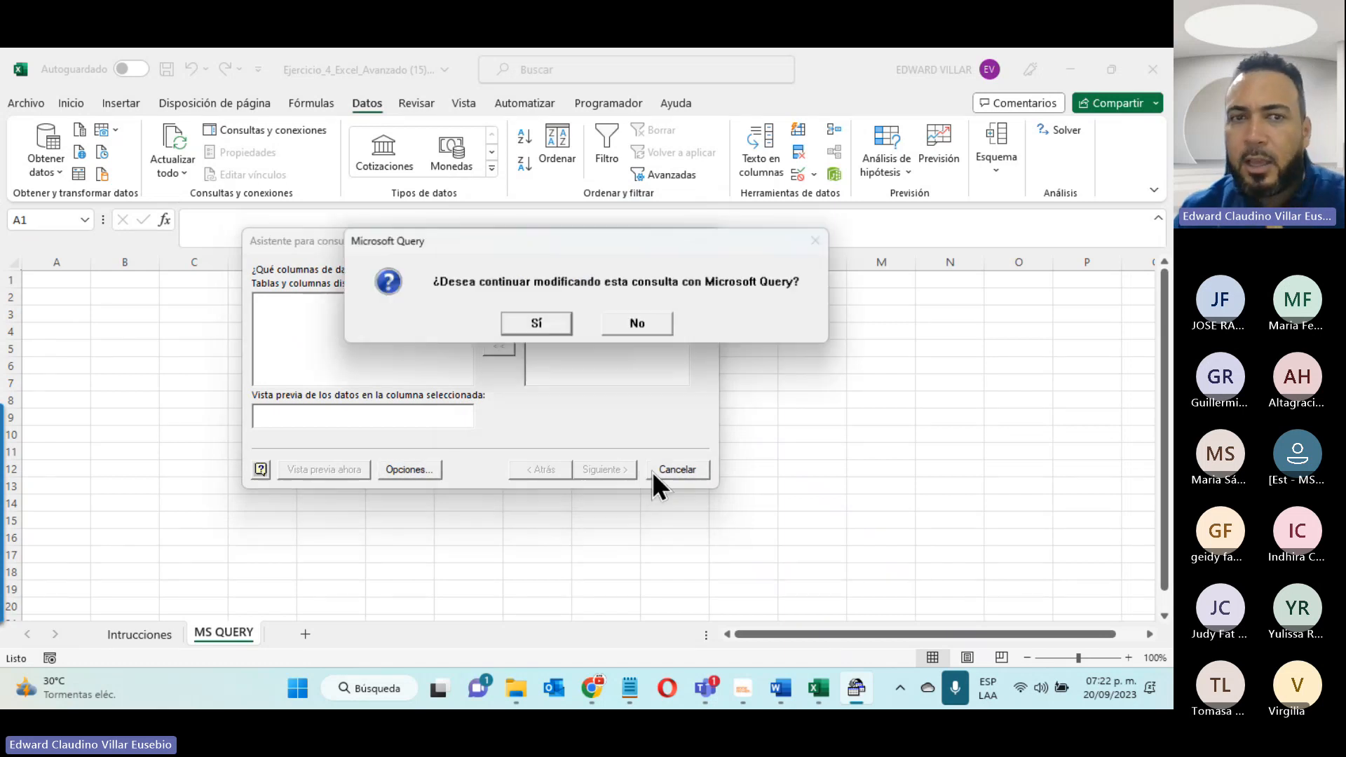
click(545, 324)
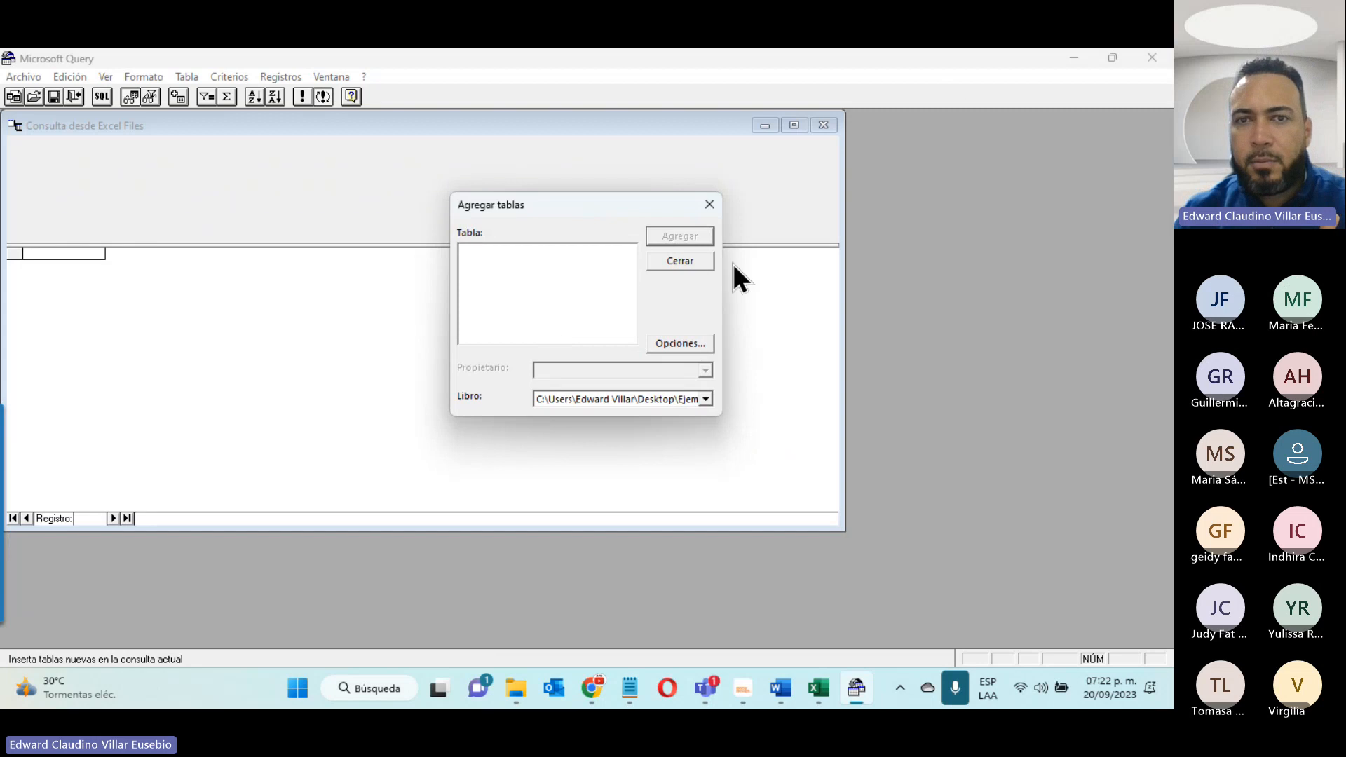
click(696, 263)
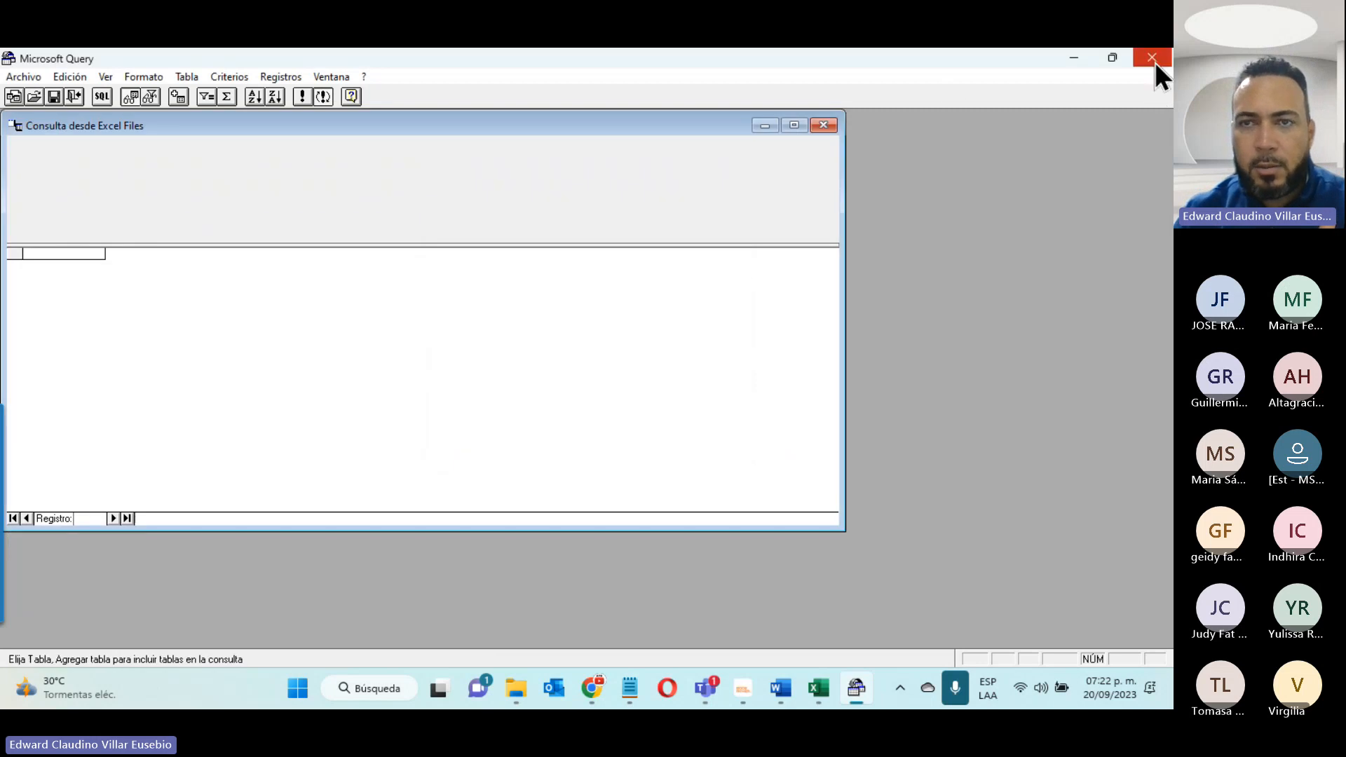
click(1151, 58)
click(534, 322)
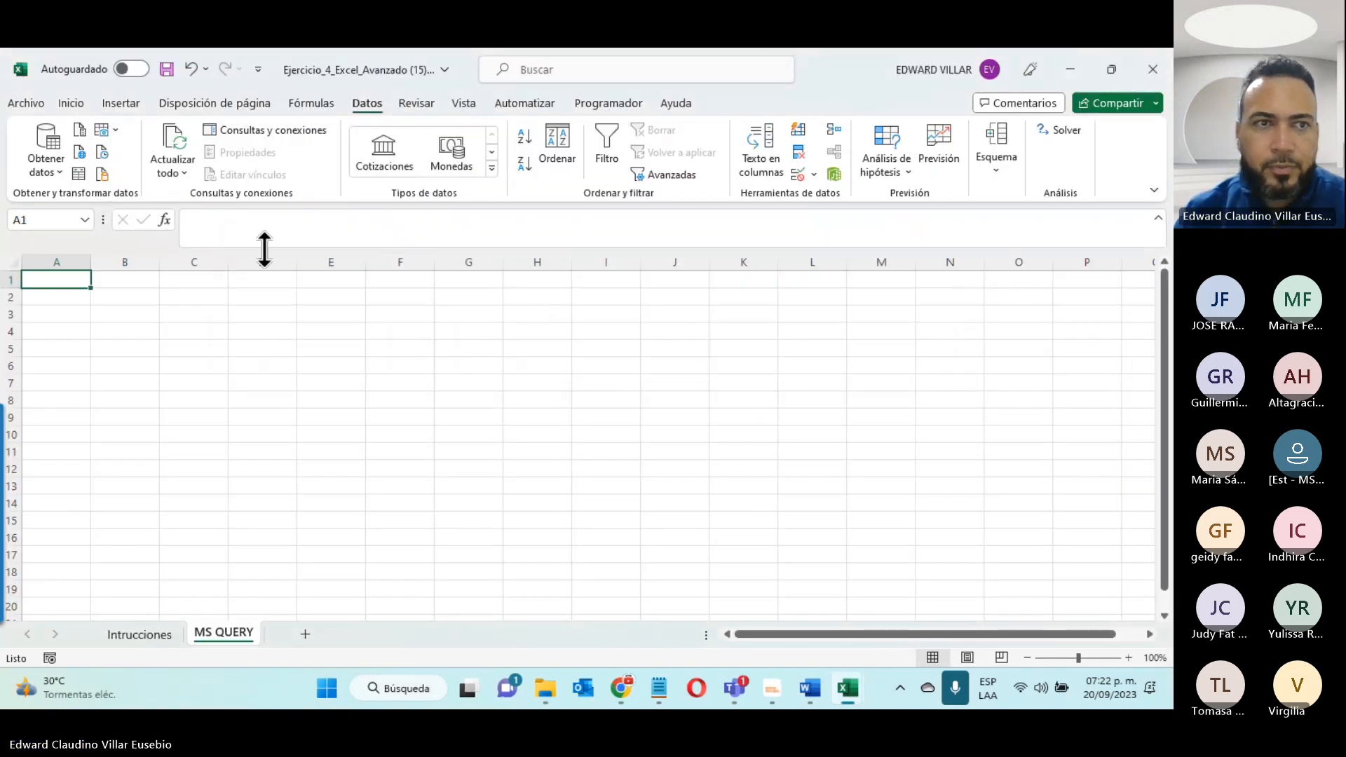
- Start a new Microsoft Query import on the MS QUERY sheet with Excel Files as the data source
click(33, 165)
mouse_move(148, 350)
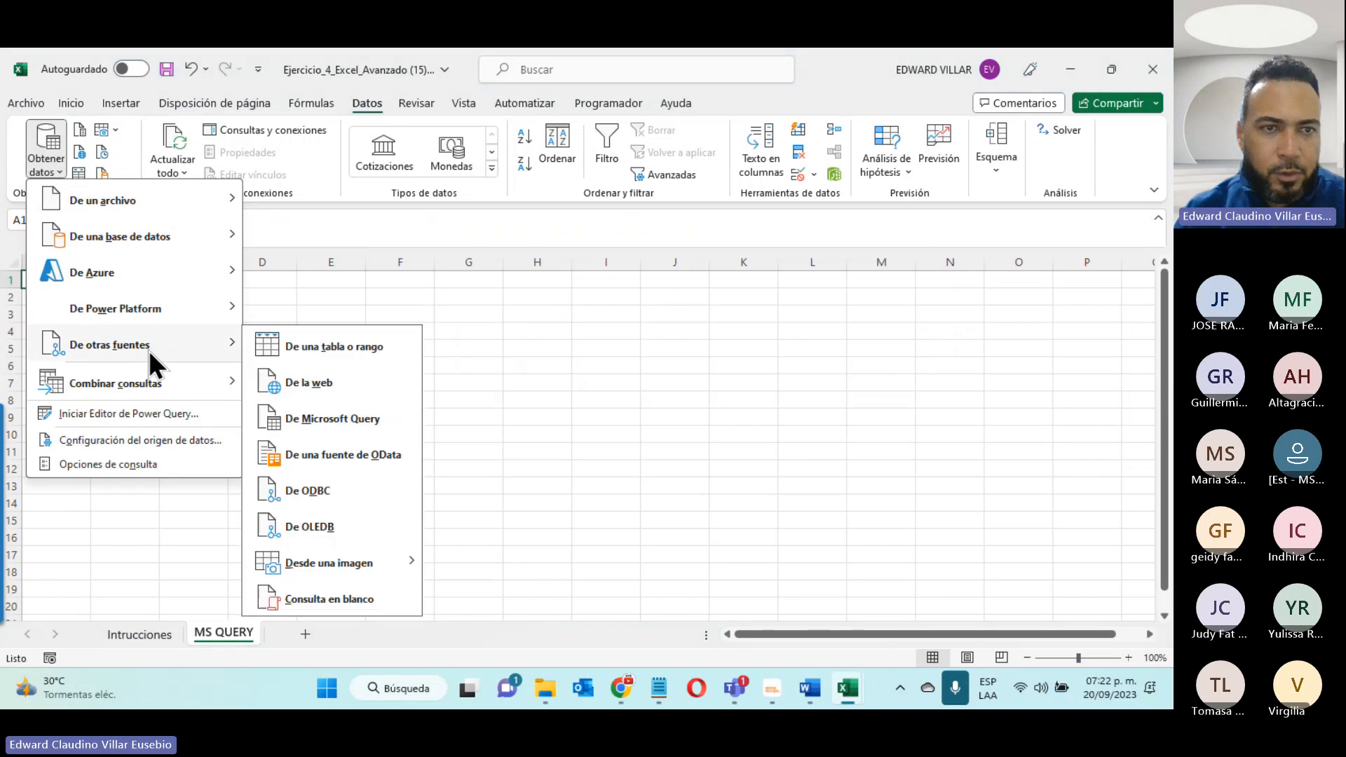
click(317, 413)
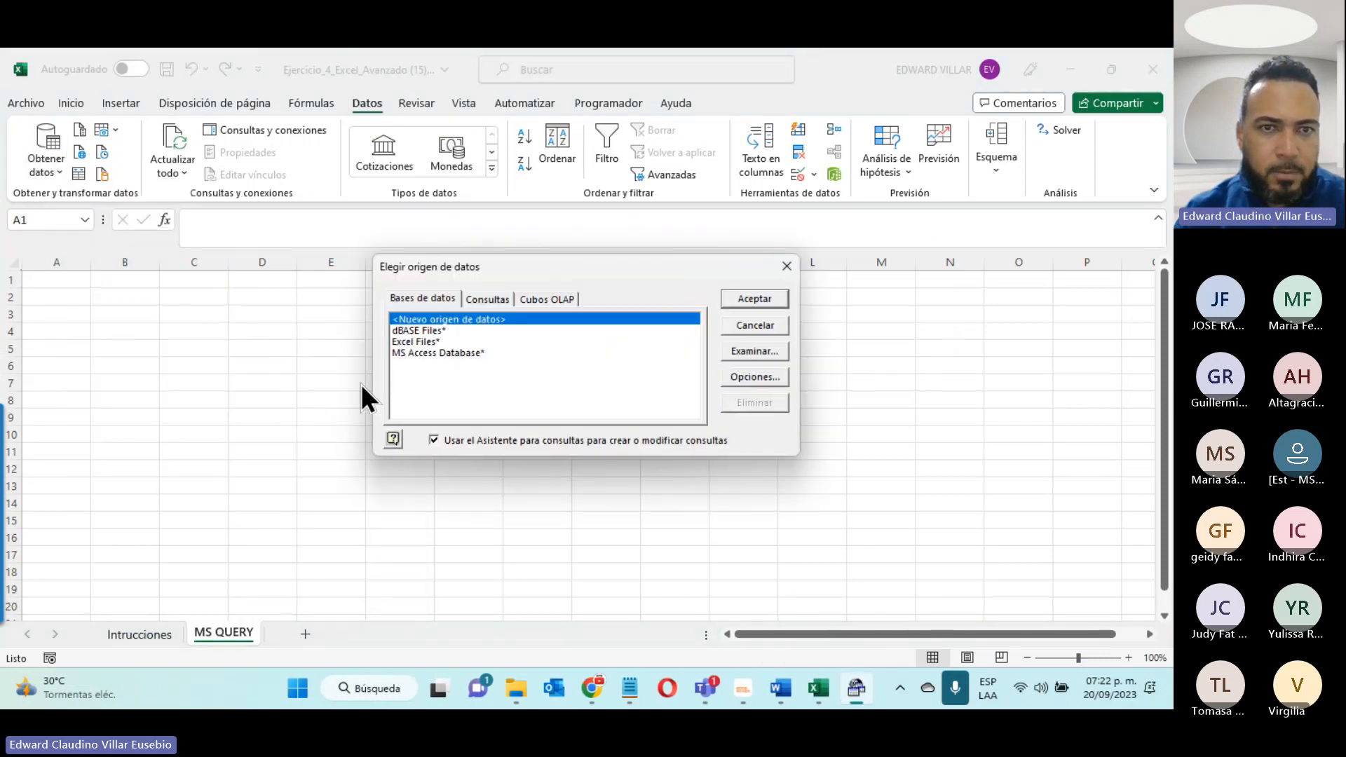
click(399, 332)
click(404, 341)
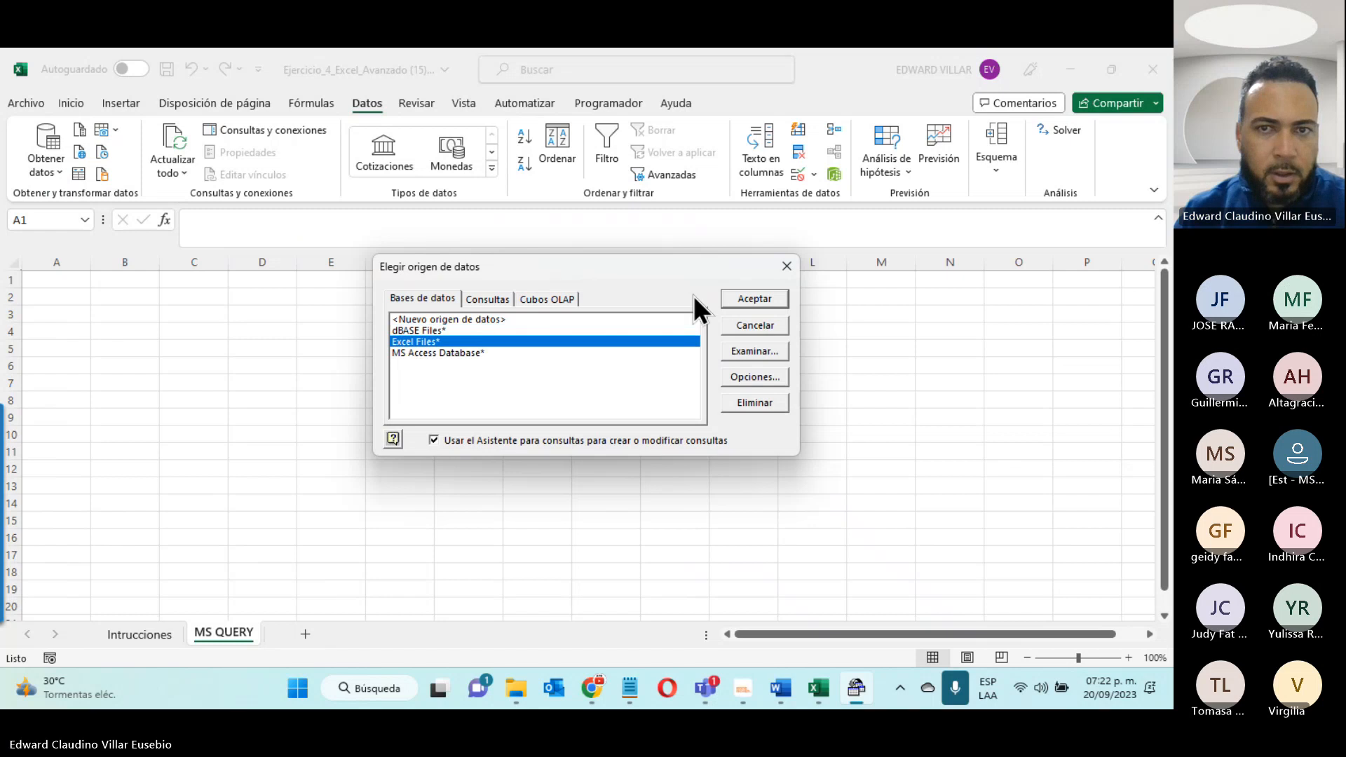
click(730, 294)
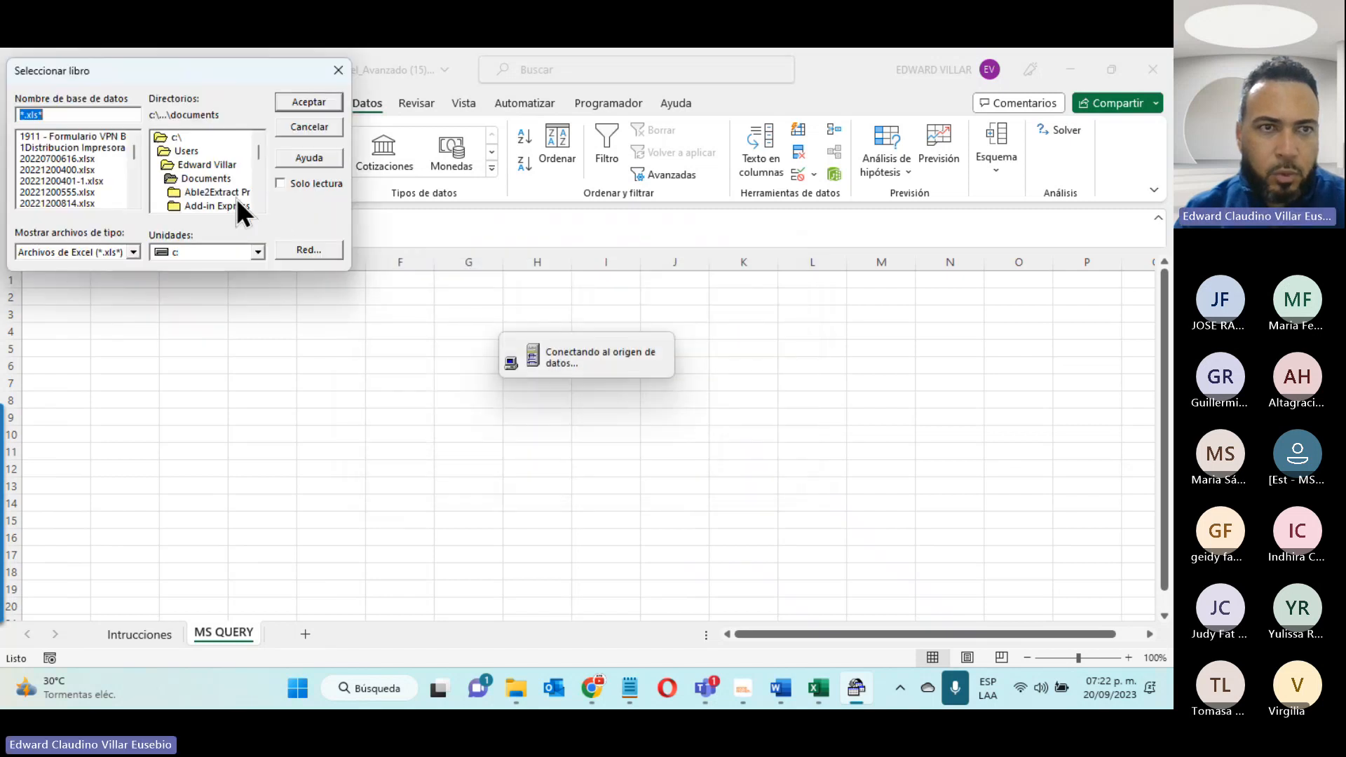
- Browse to the Ejemplo Query folder on the desktop and open Productos.xlsx as the workbook to query
double_click(199, 166)
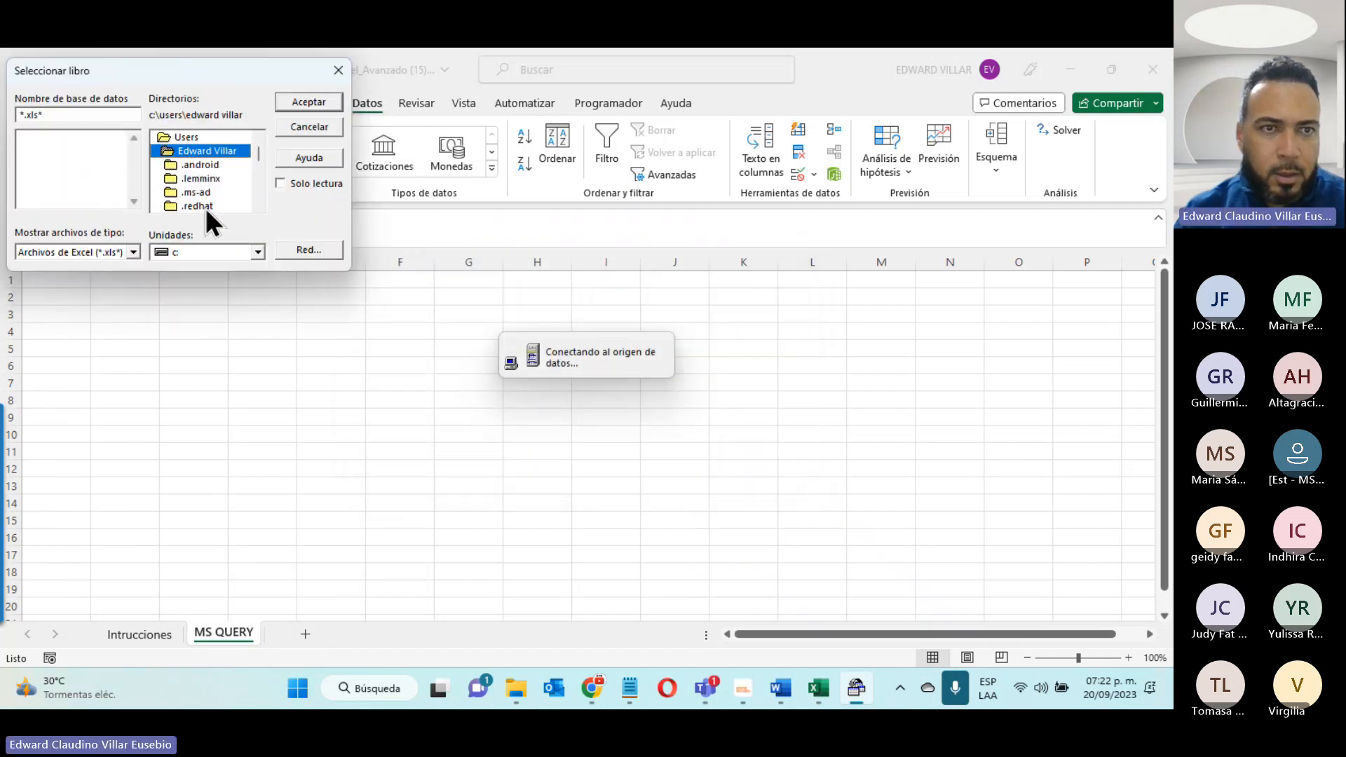
scroll(204, 207, down, 1)
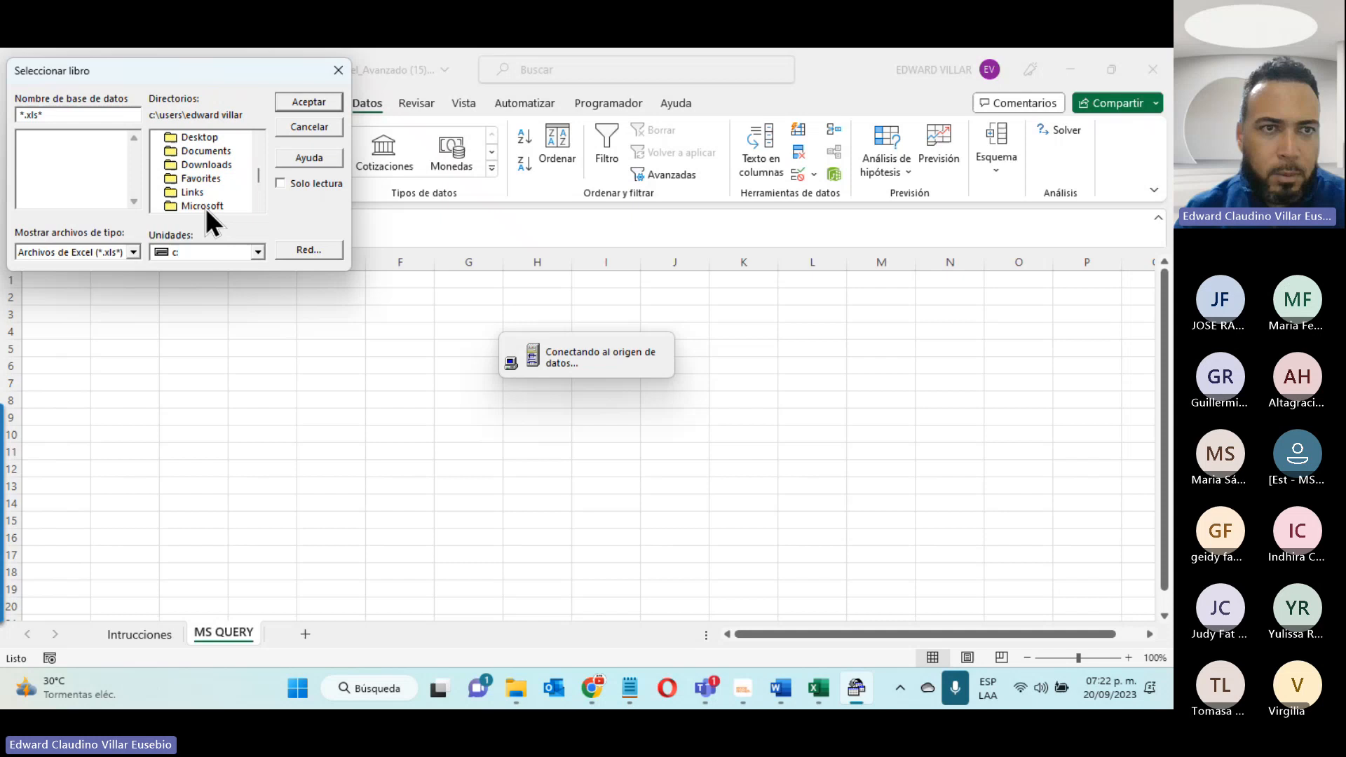
double_click(190, 139)
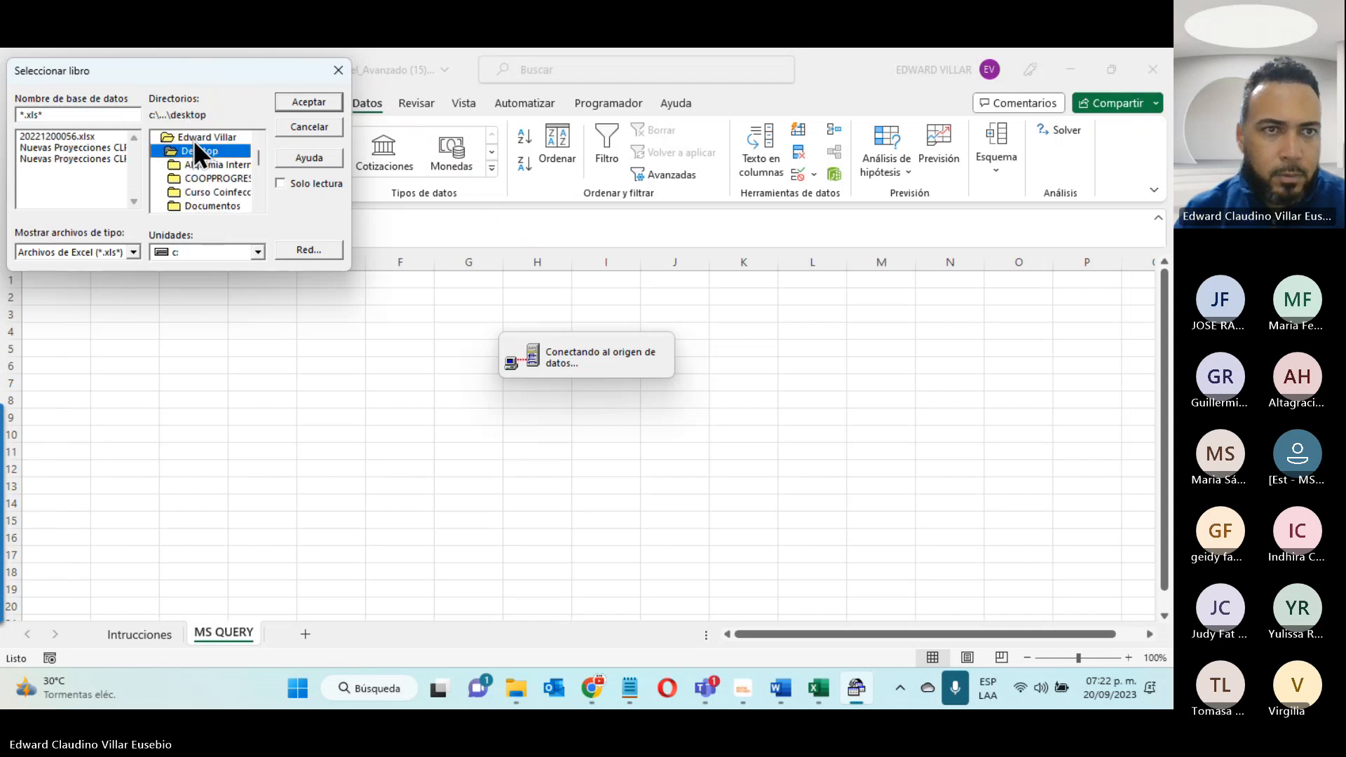
scroll(207, 208, down, 5)
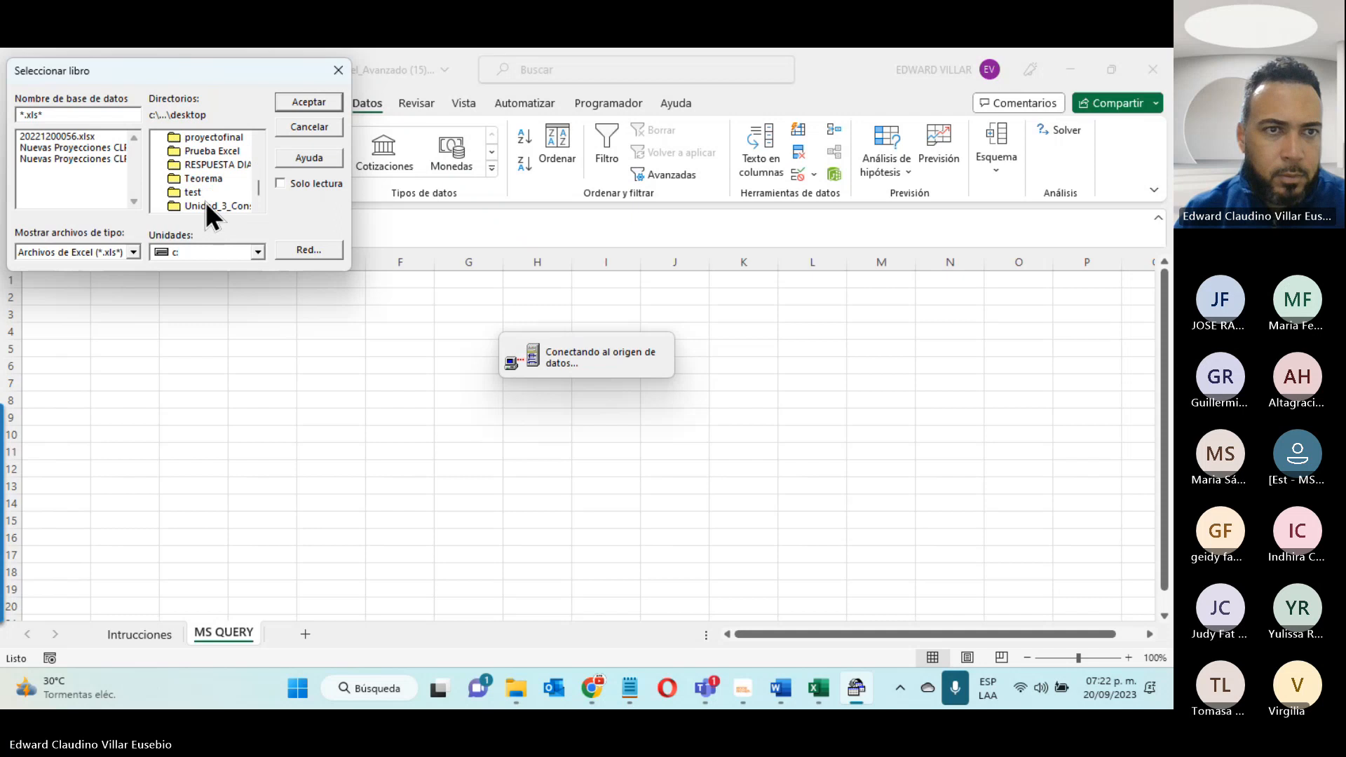
scroll(204, 188, up, 5)
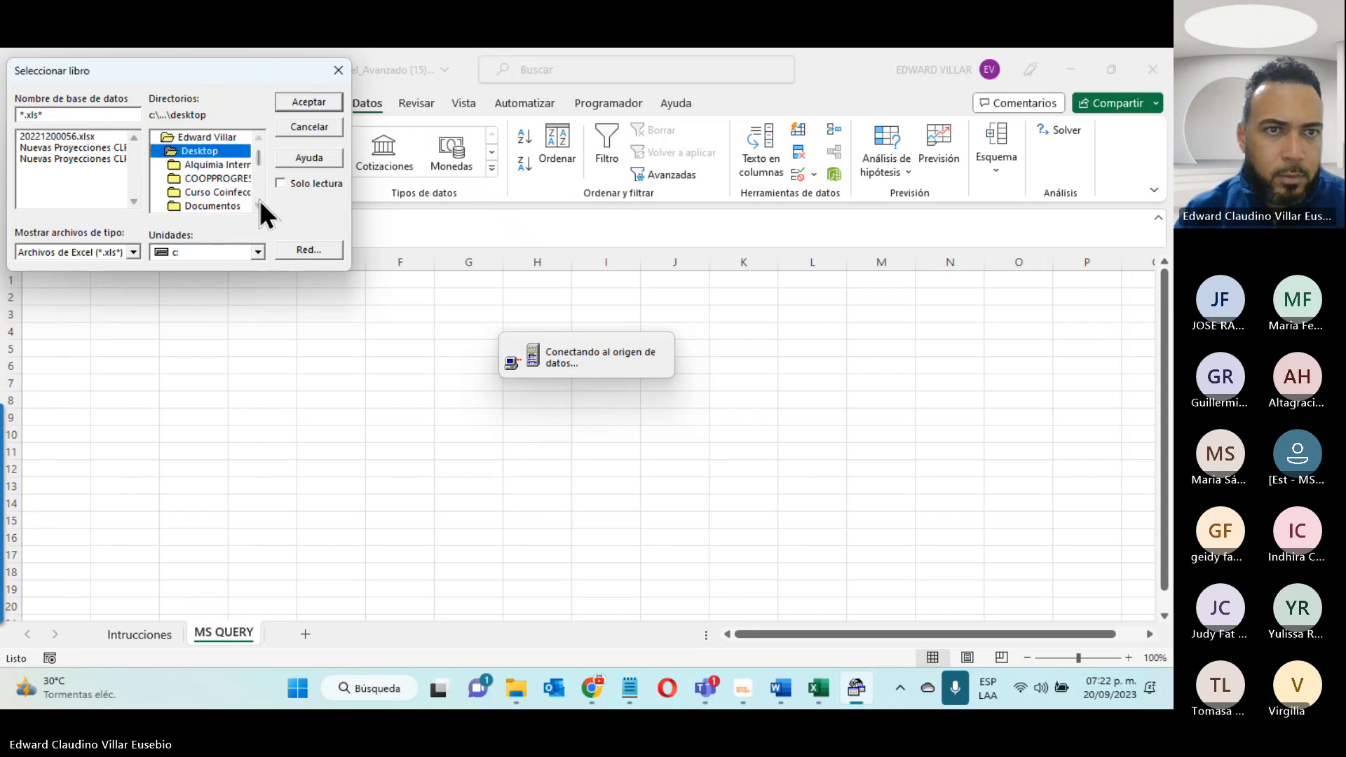
scroll(260, 200, down, 2)
double_click(235, 193)
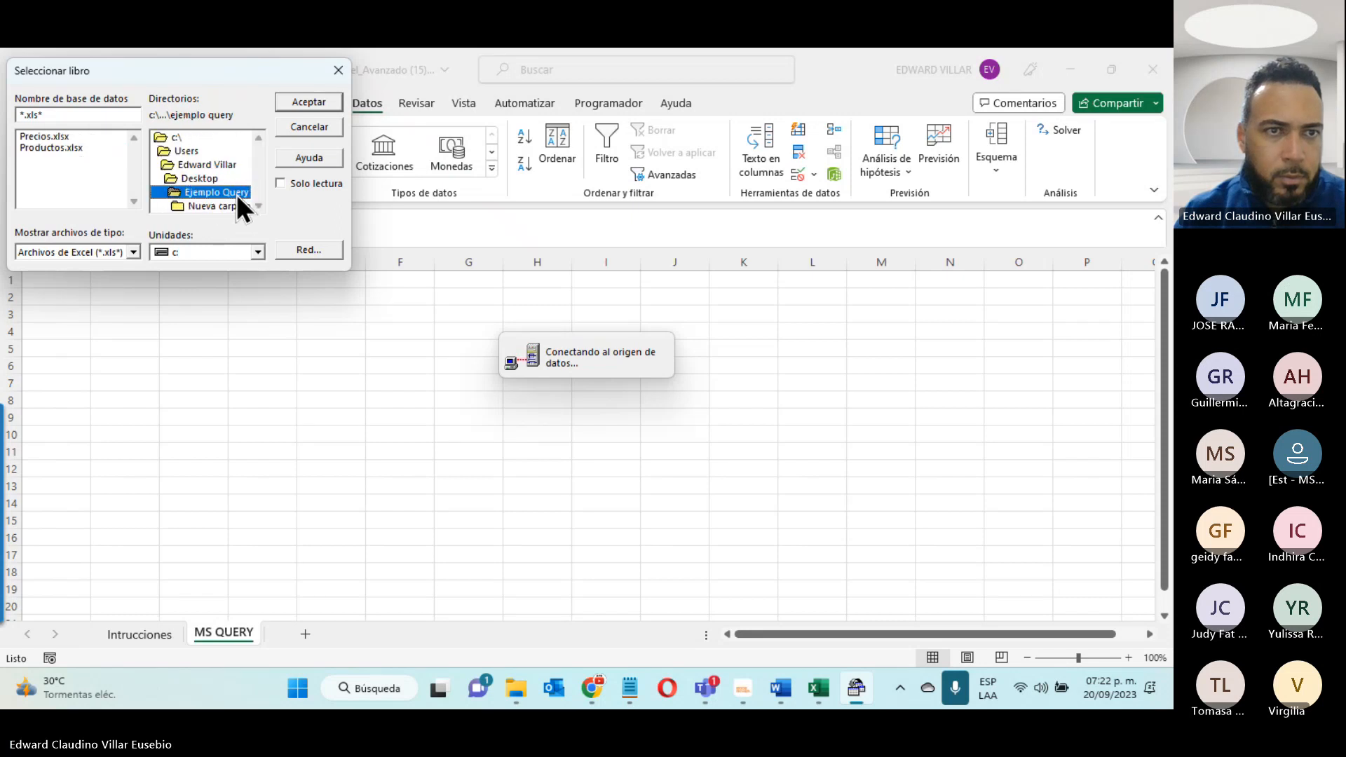
double_click(78, 146)
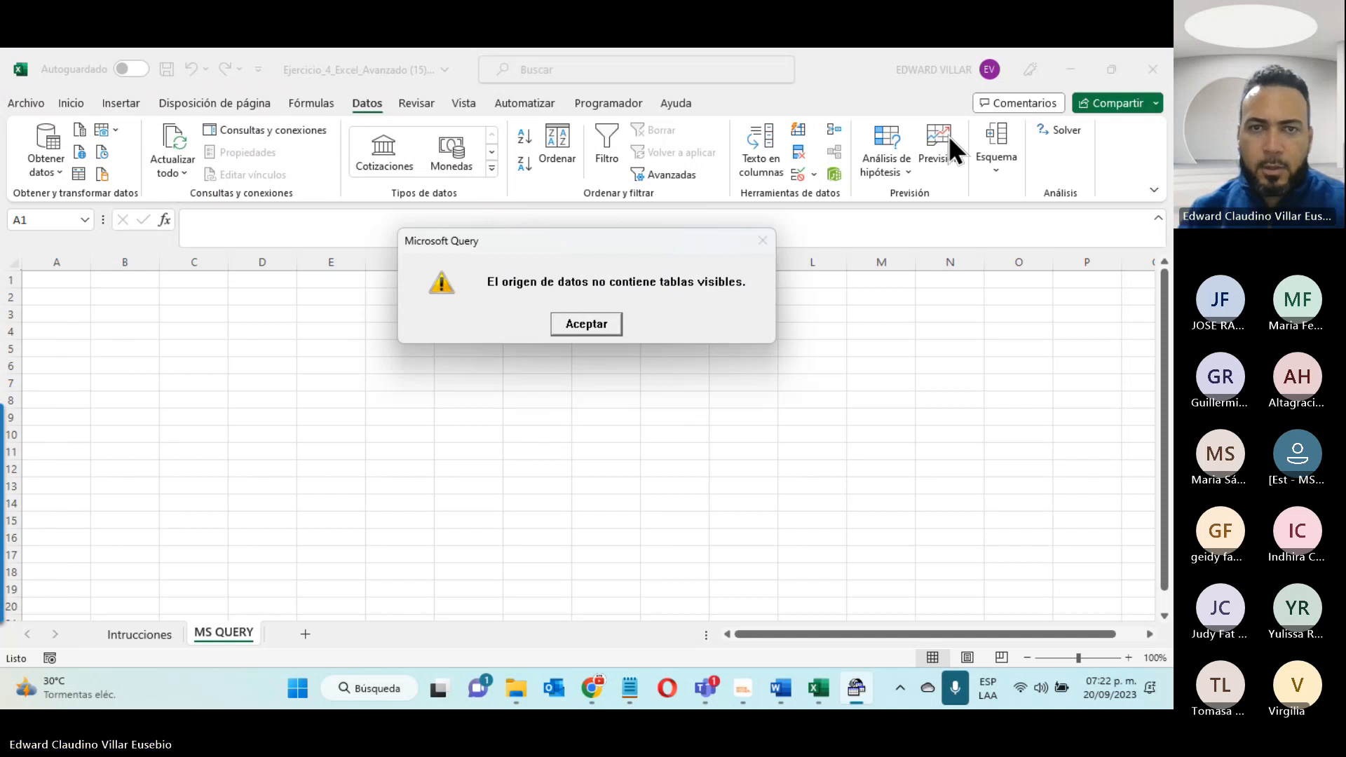
- Dismiss the no-visible-tables warning and enable Tablas del sistema in the query wizard's table options
click(576, 325)
click(396, 469)
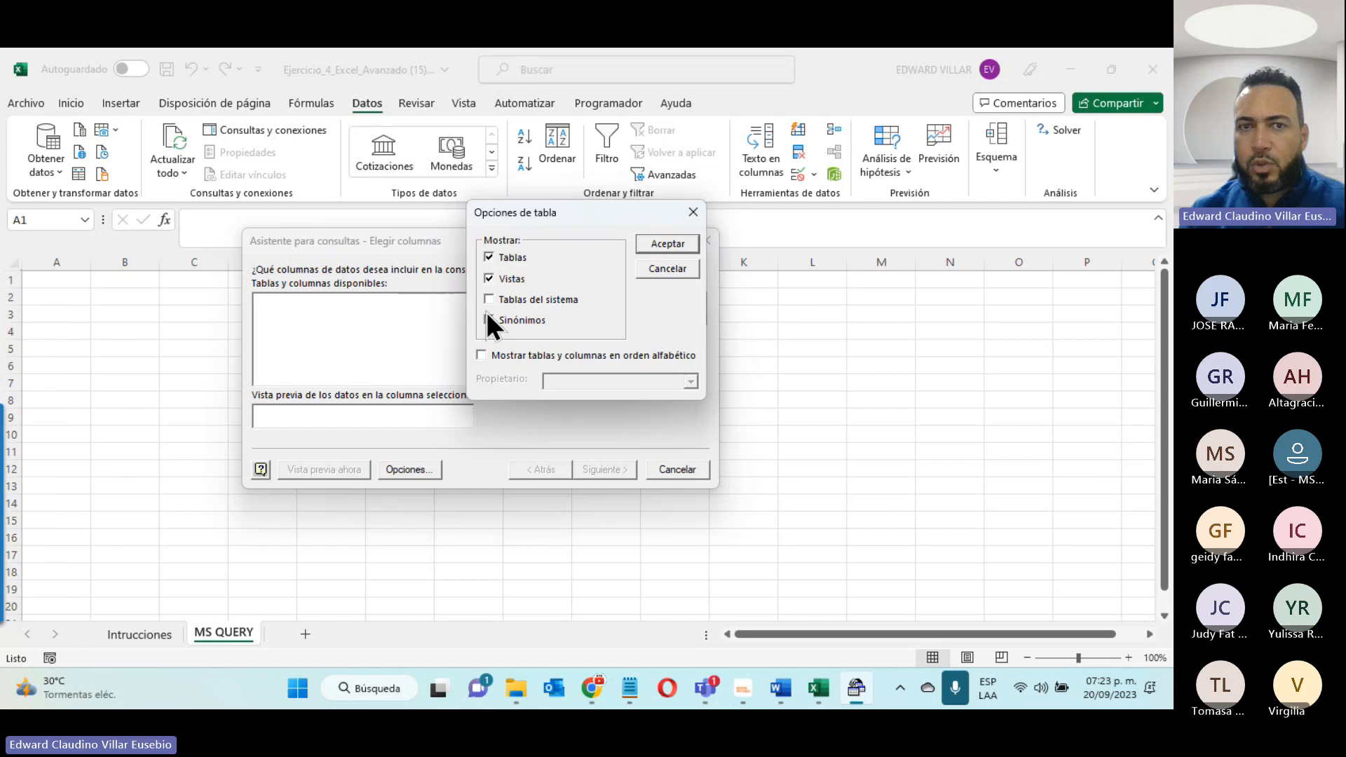
click(653, 244)
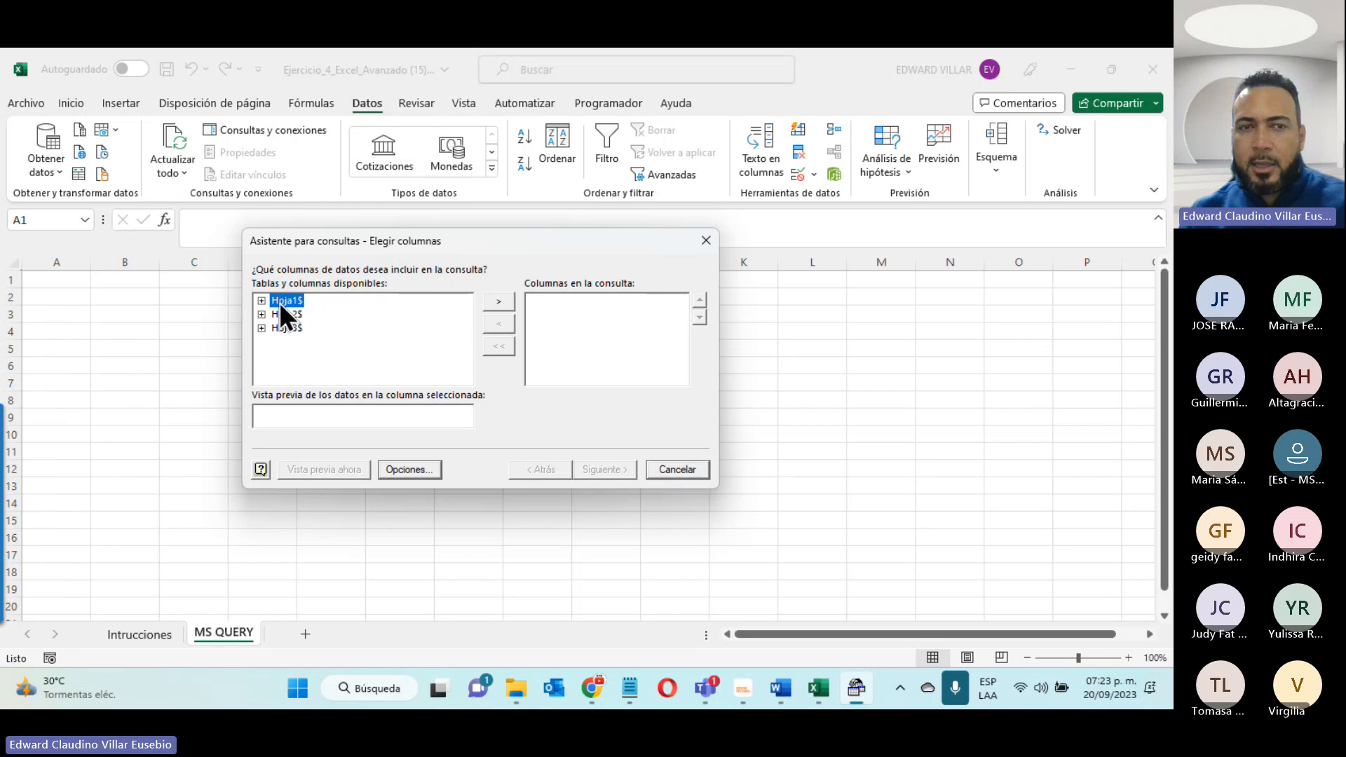
- Add the ID Productos and Nombre de Productos columns of Hoja1$ to the query and continue to the data filter page
click(502, 302)
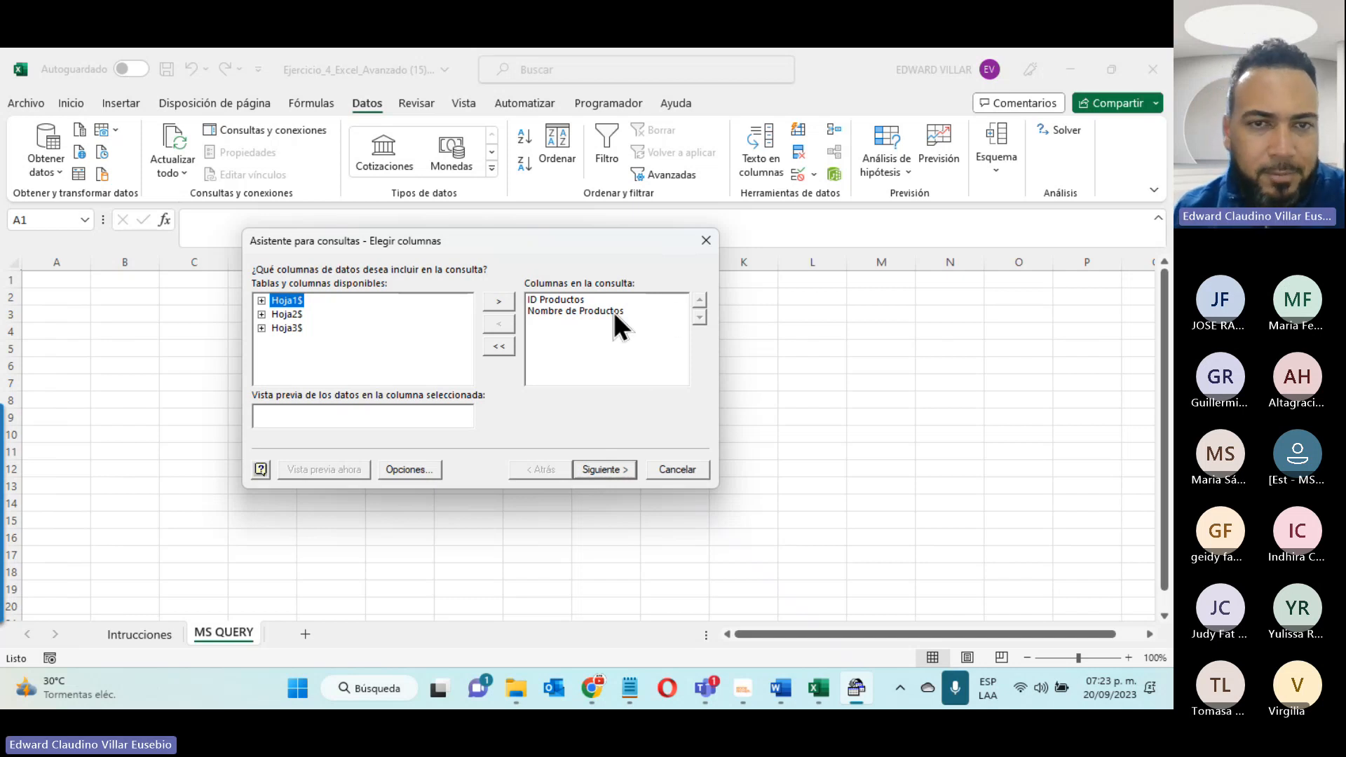
click(562, 299)
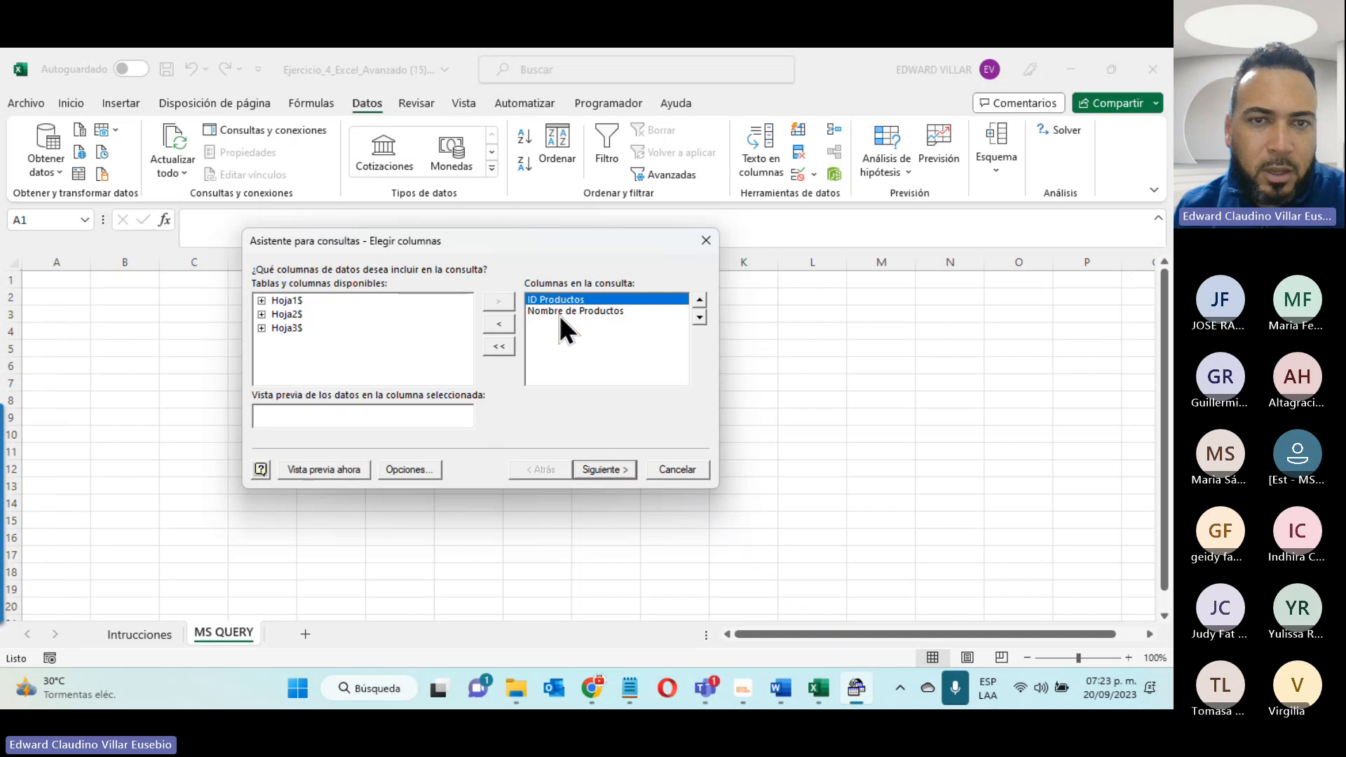
click(559, 312)
click(552, 299)
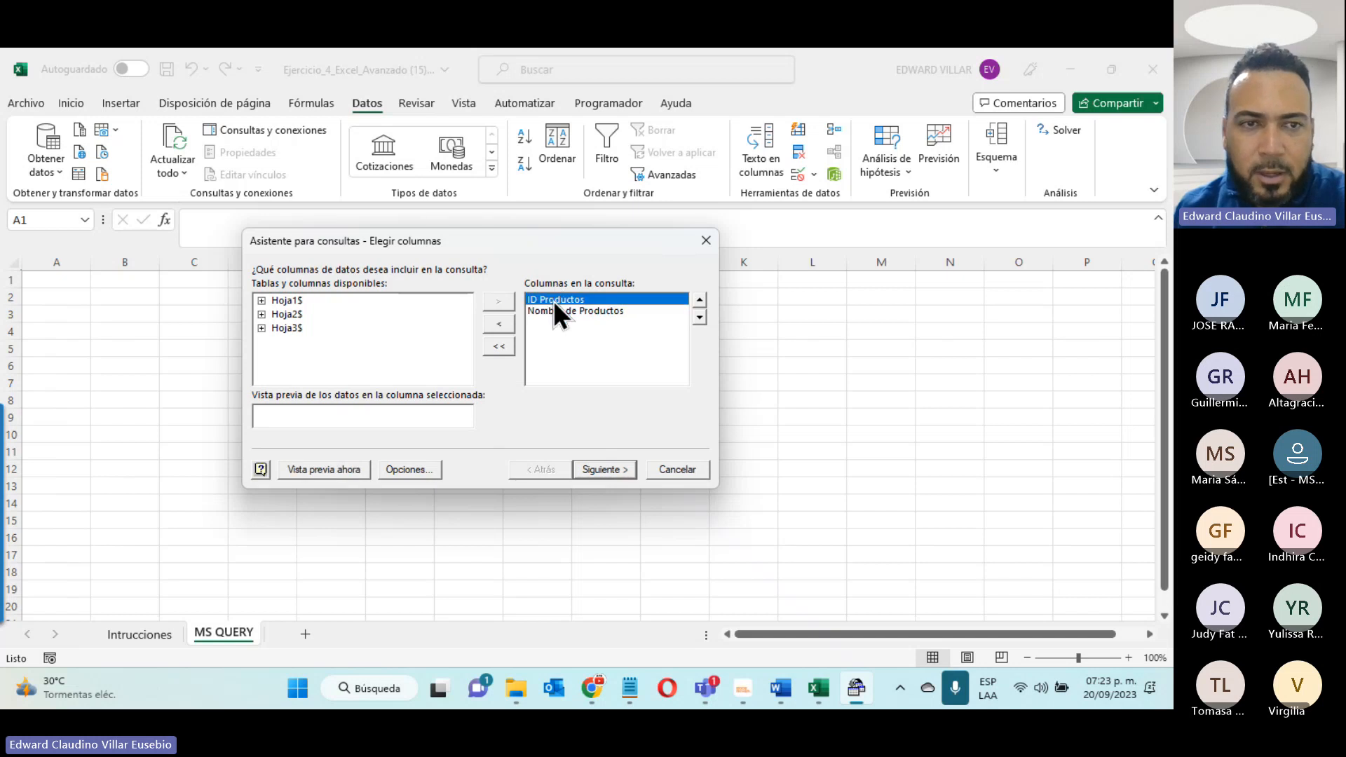
click(607, 468)
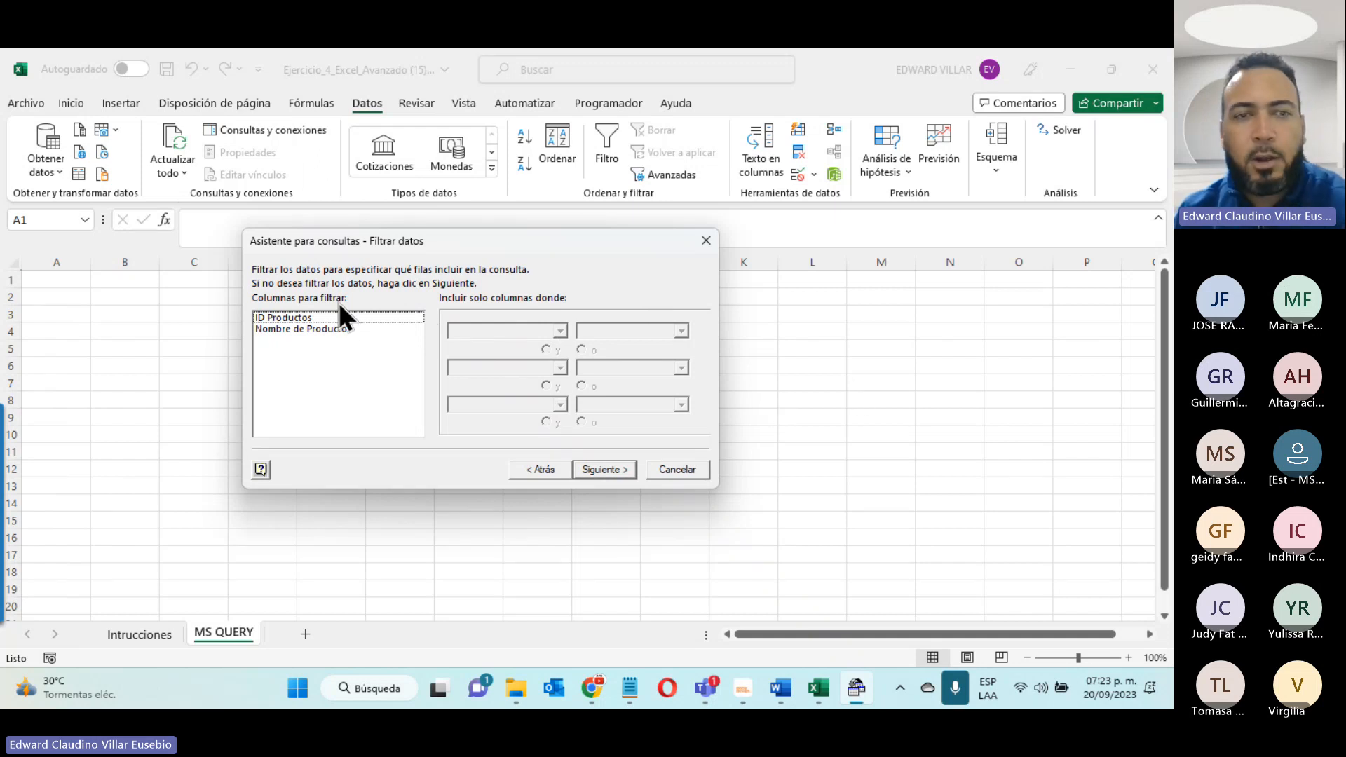
- Leave the query without filter or sort criteria and finish the wizard with Ver datos o modificar consulta en Microsoft Query
click(273, 317)
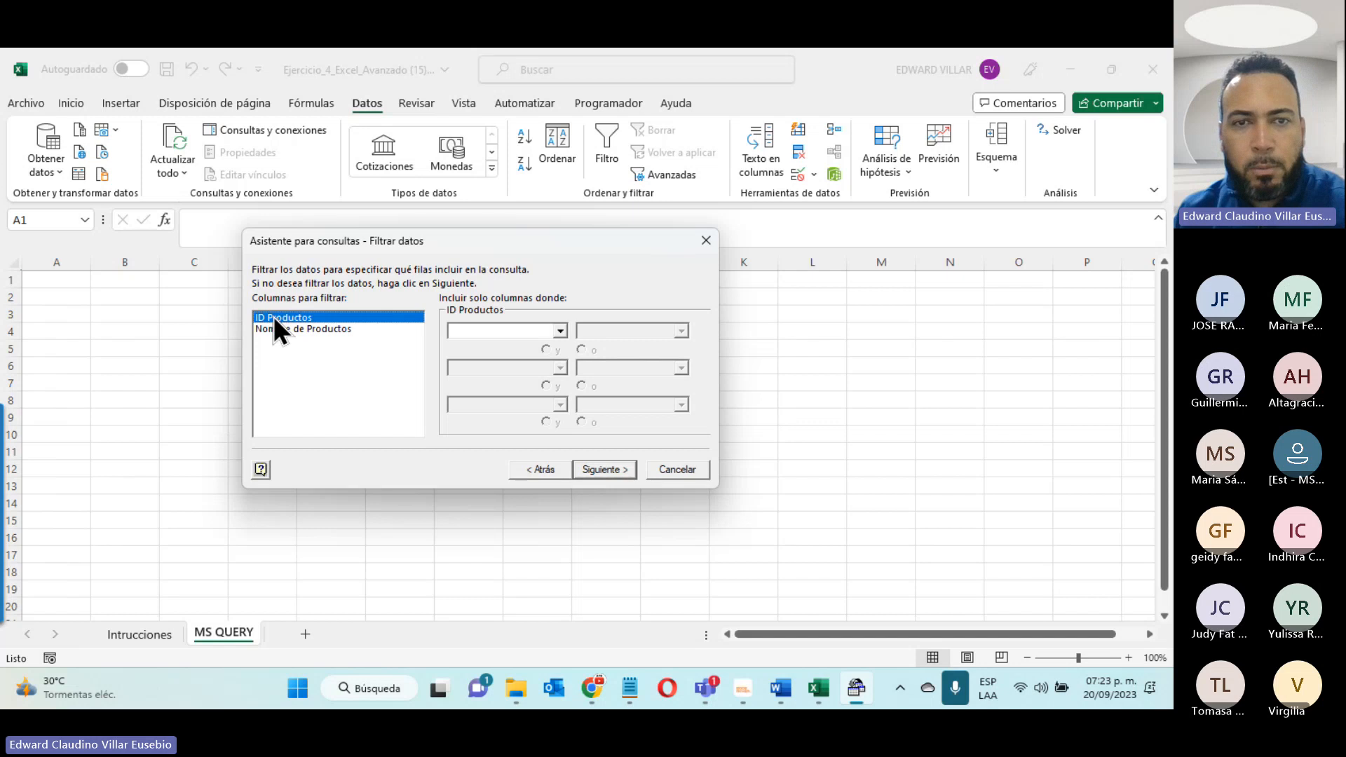
click(558, 328)
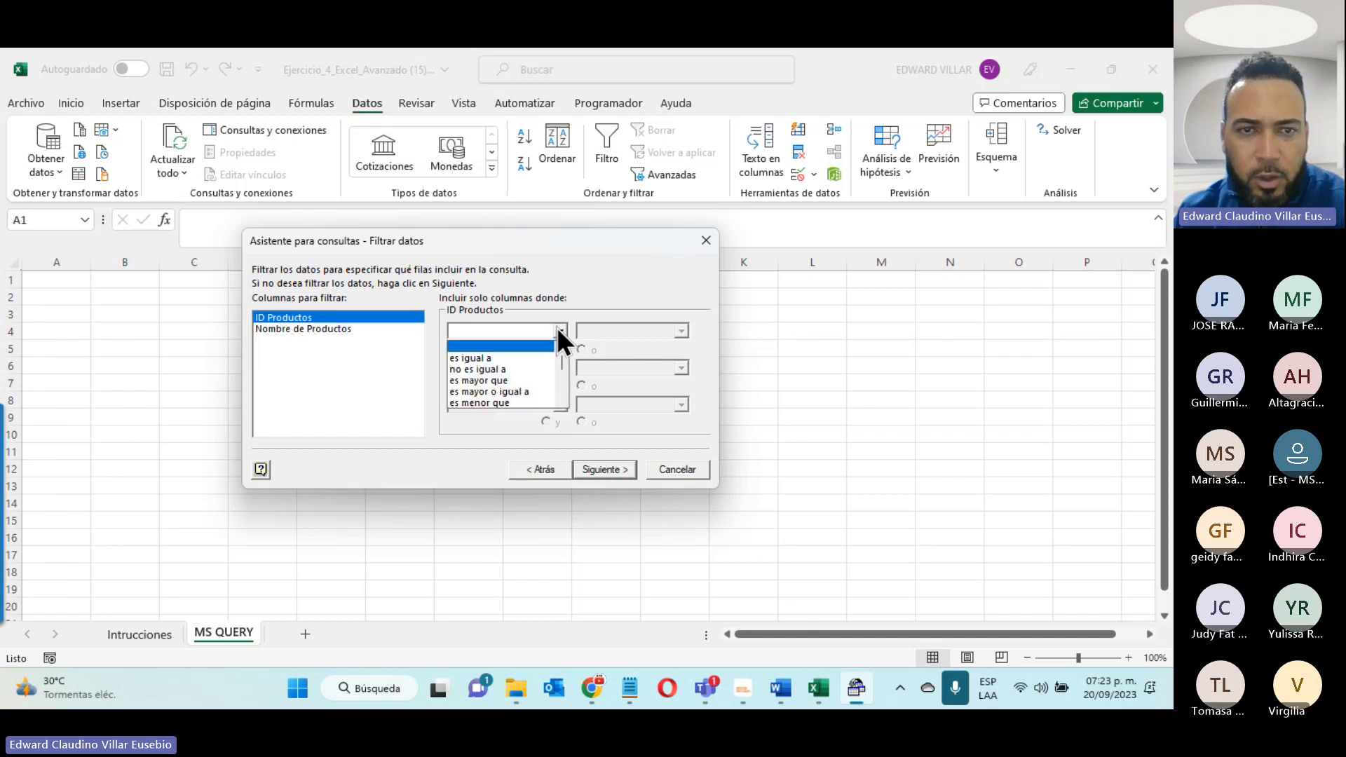
click(573, 288)
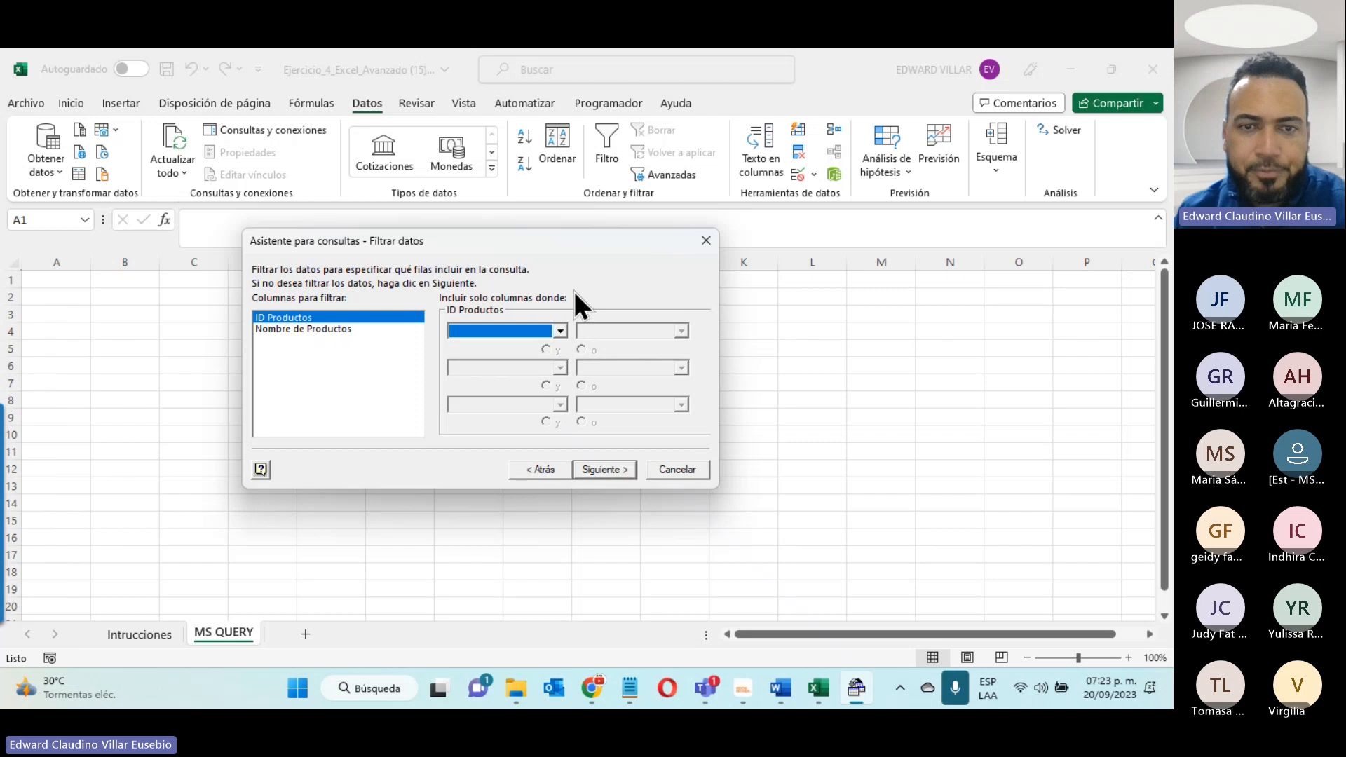
click(602, 469)
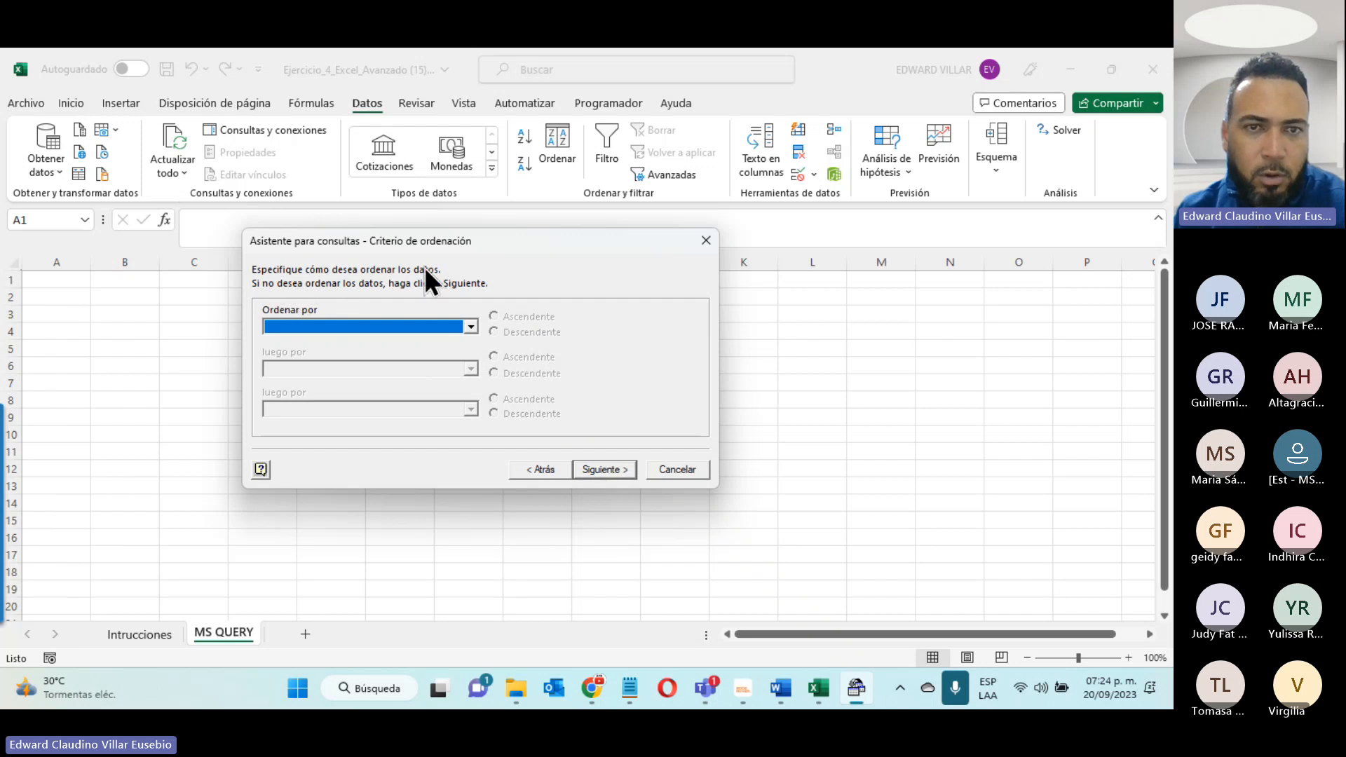
click(465, 323)
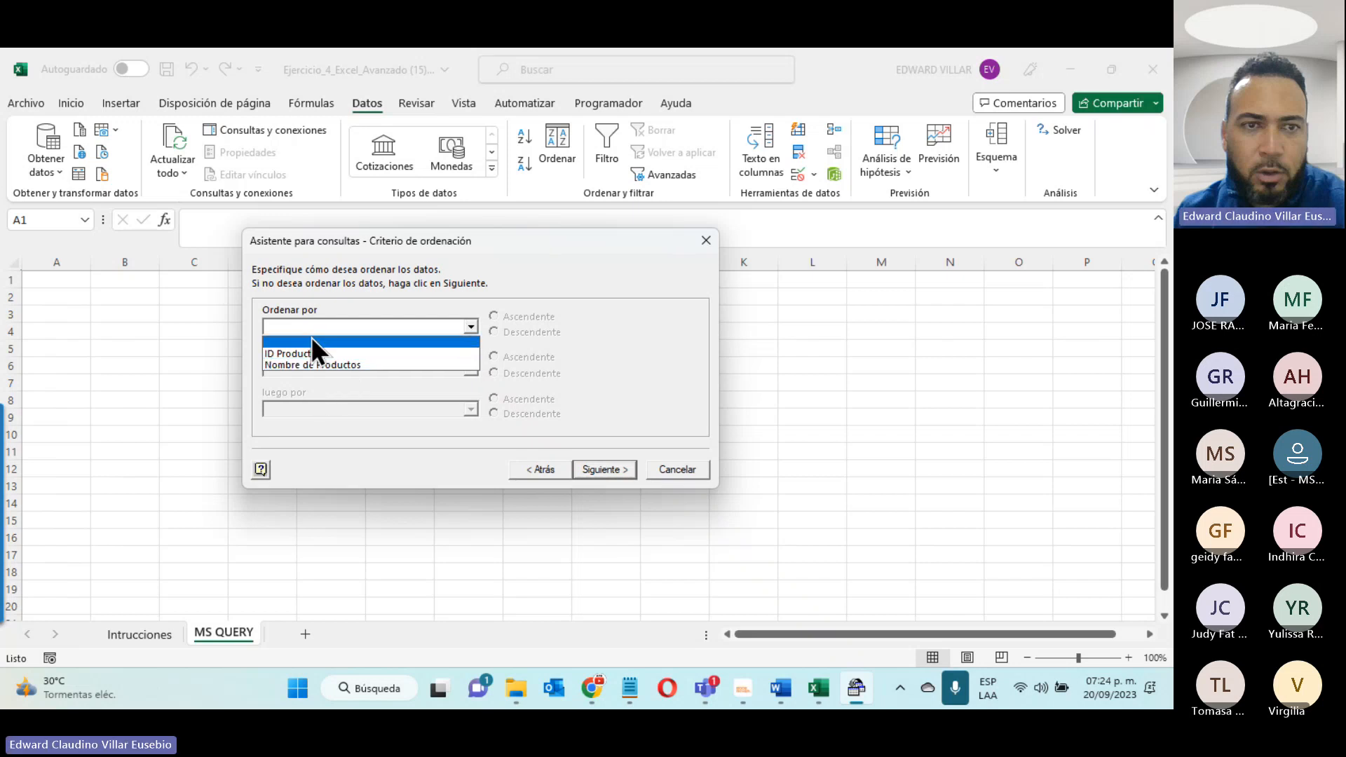
click(565, 253)
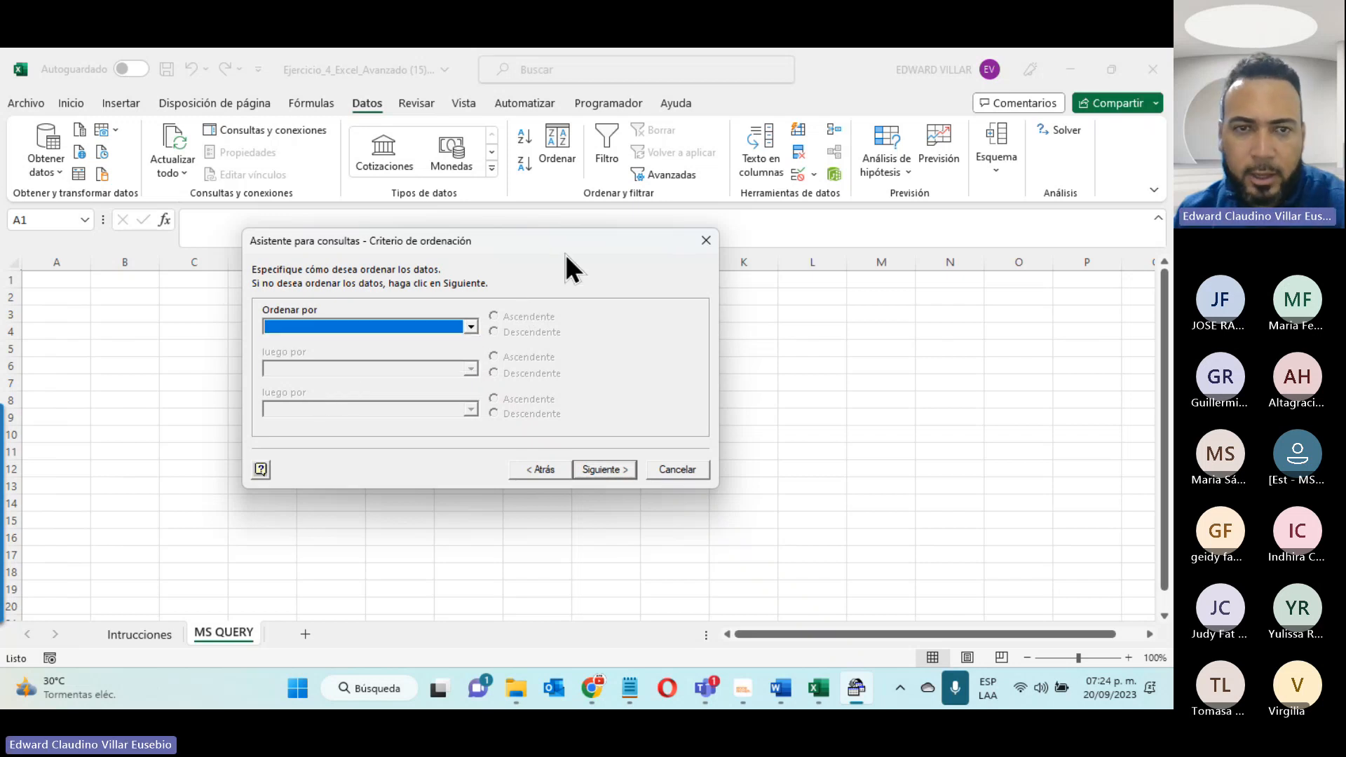
click(593, 468)
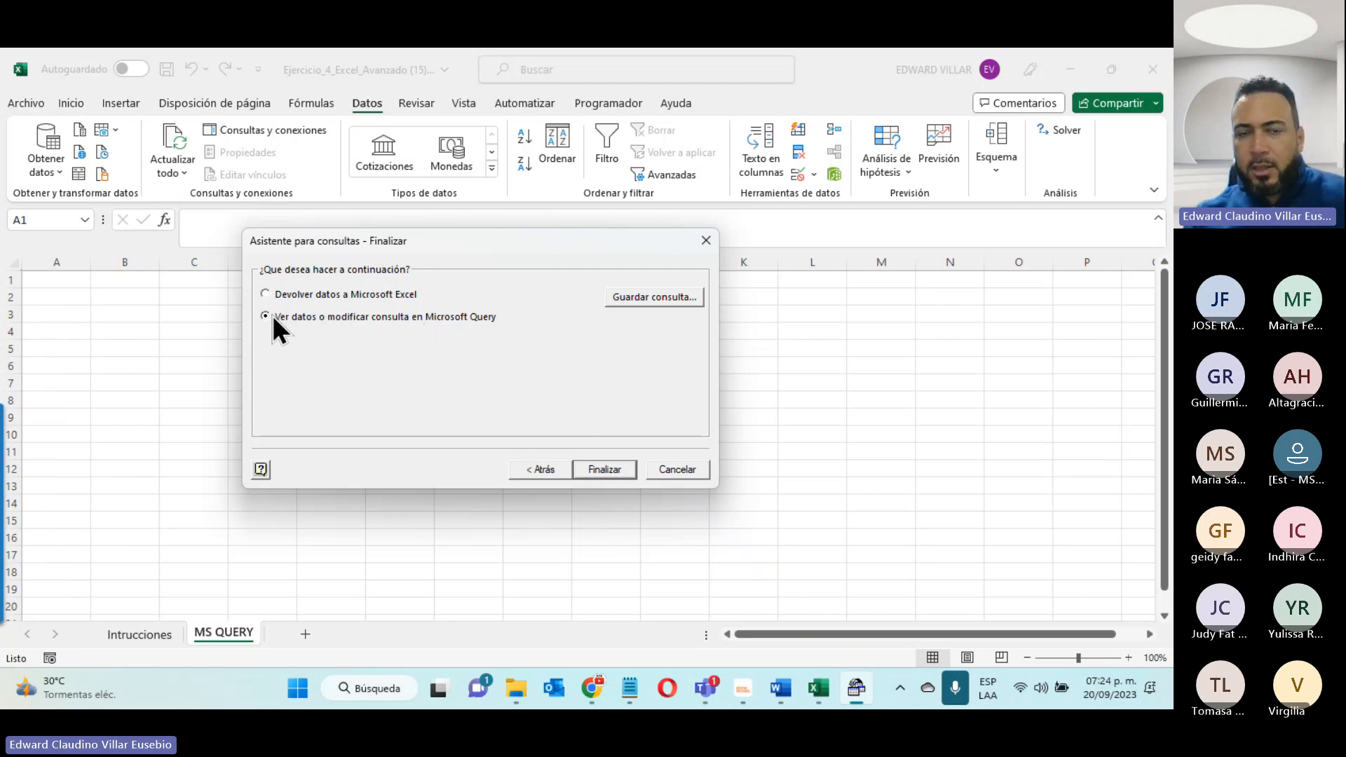
click(604, 470)
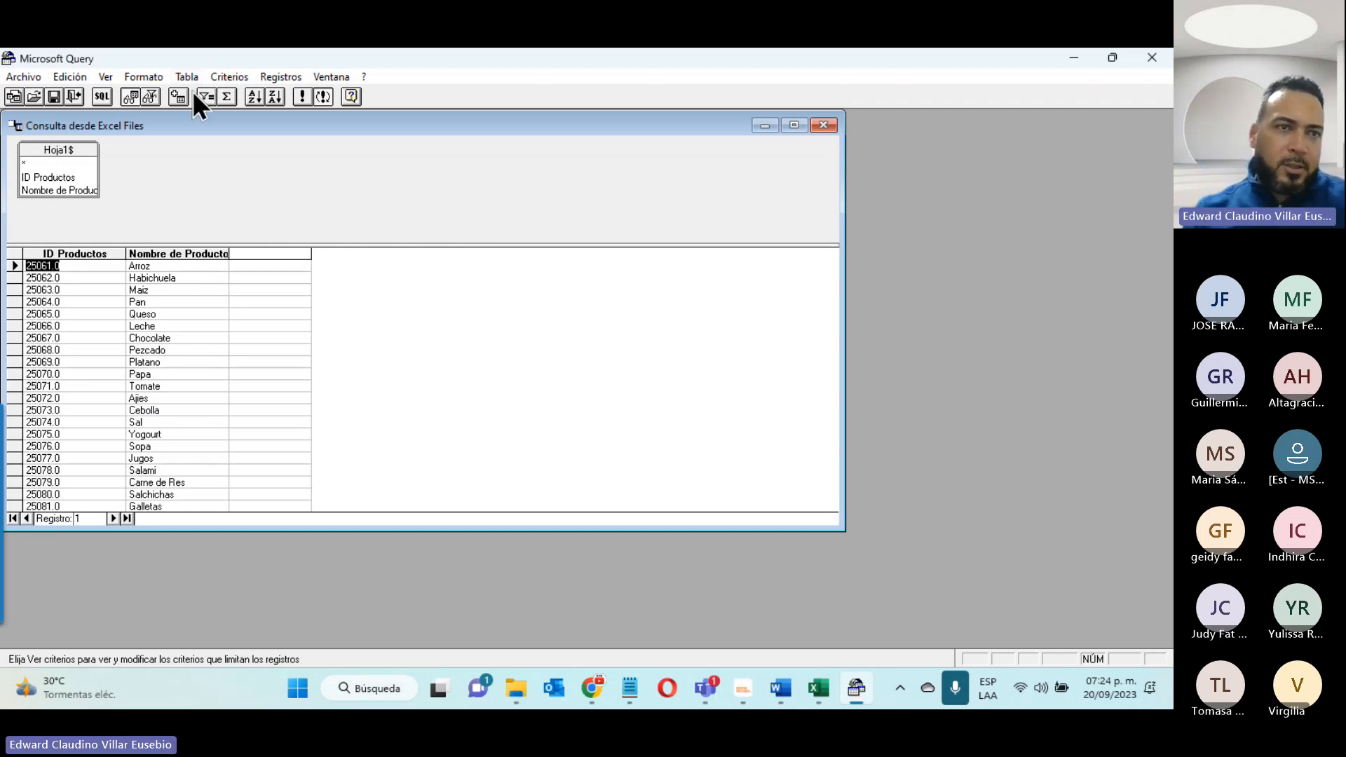
- Maximize the query window, add the Precios workbook's Hoja1$ table to the query, and position it farther from the Productos table
click(40, 161)
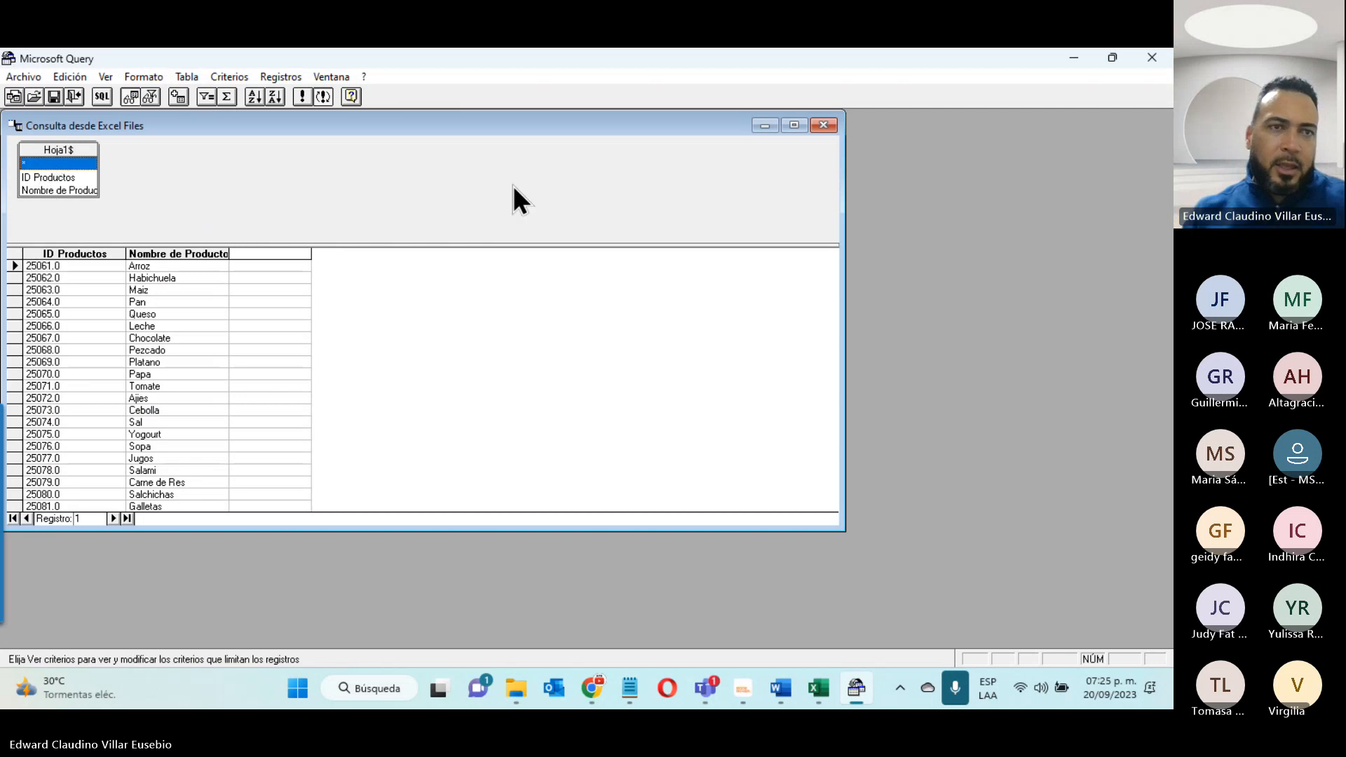
click(795, 127)
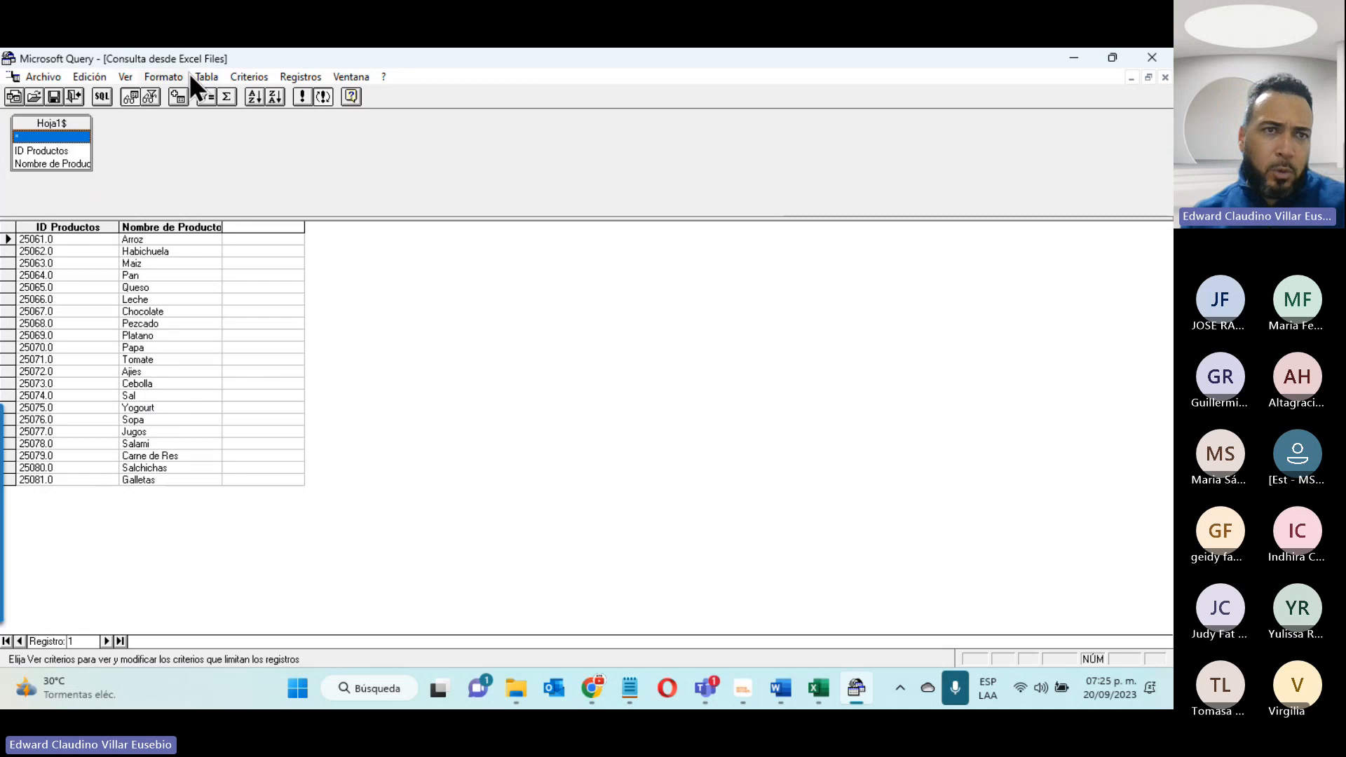
click(206, 77)
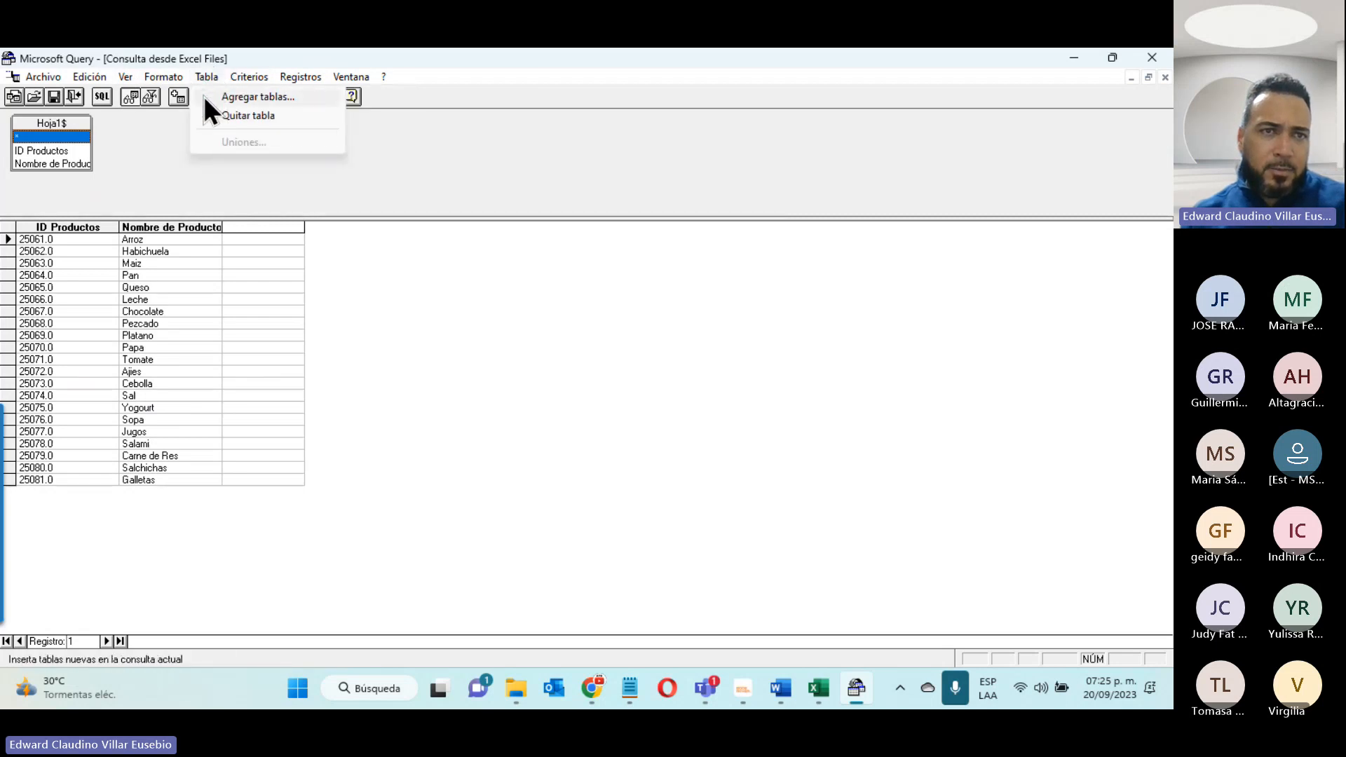
click(204, 98)
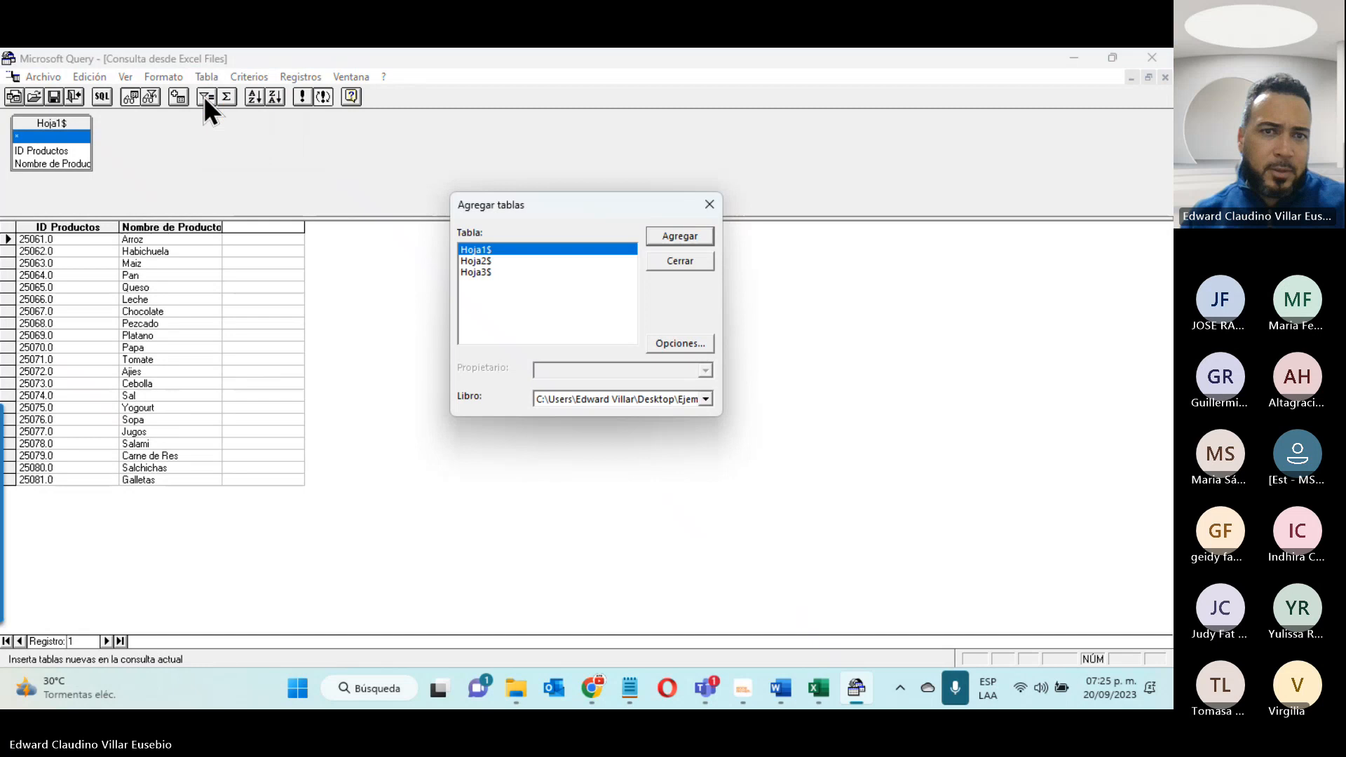
click(658, 398)
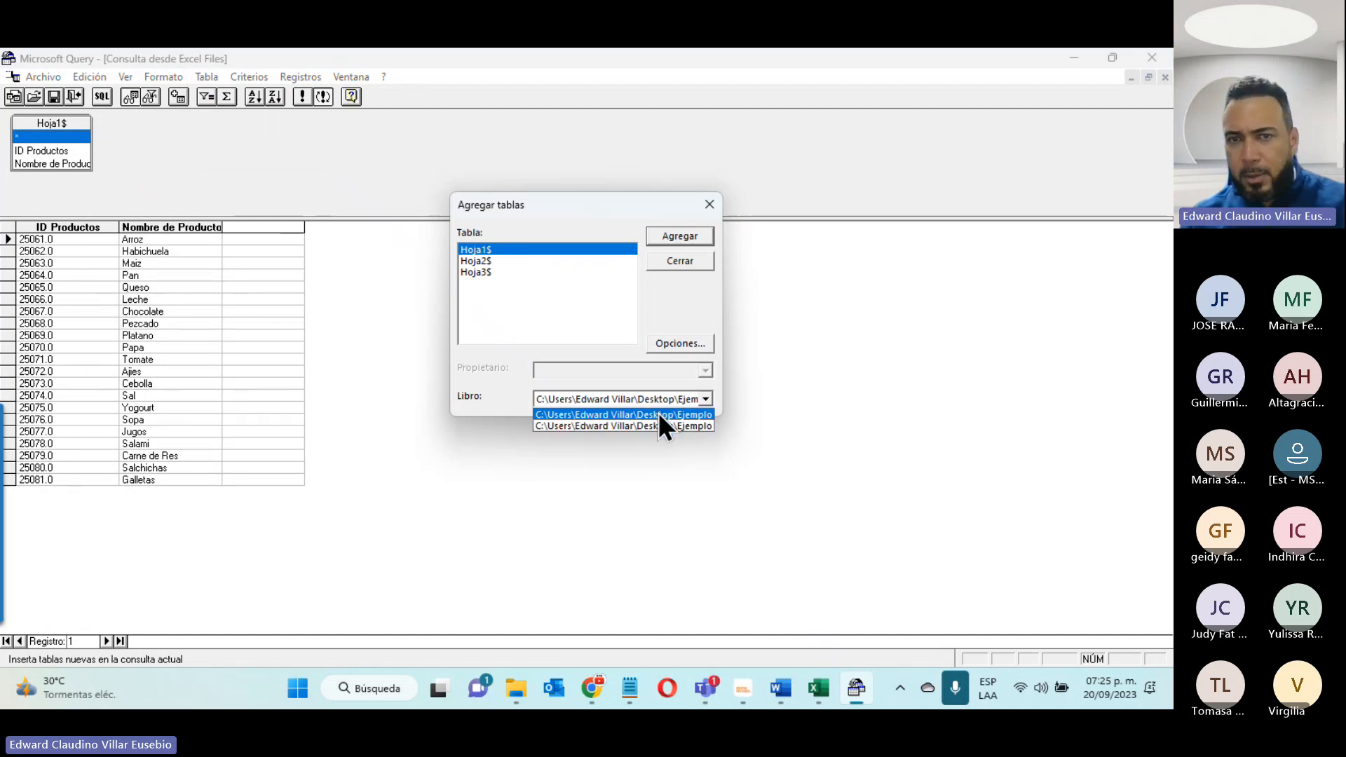
click(658, 414)
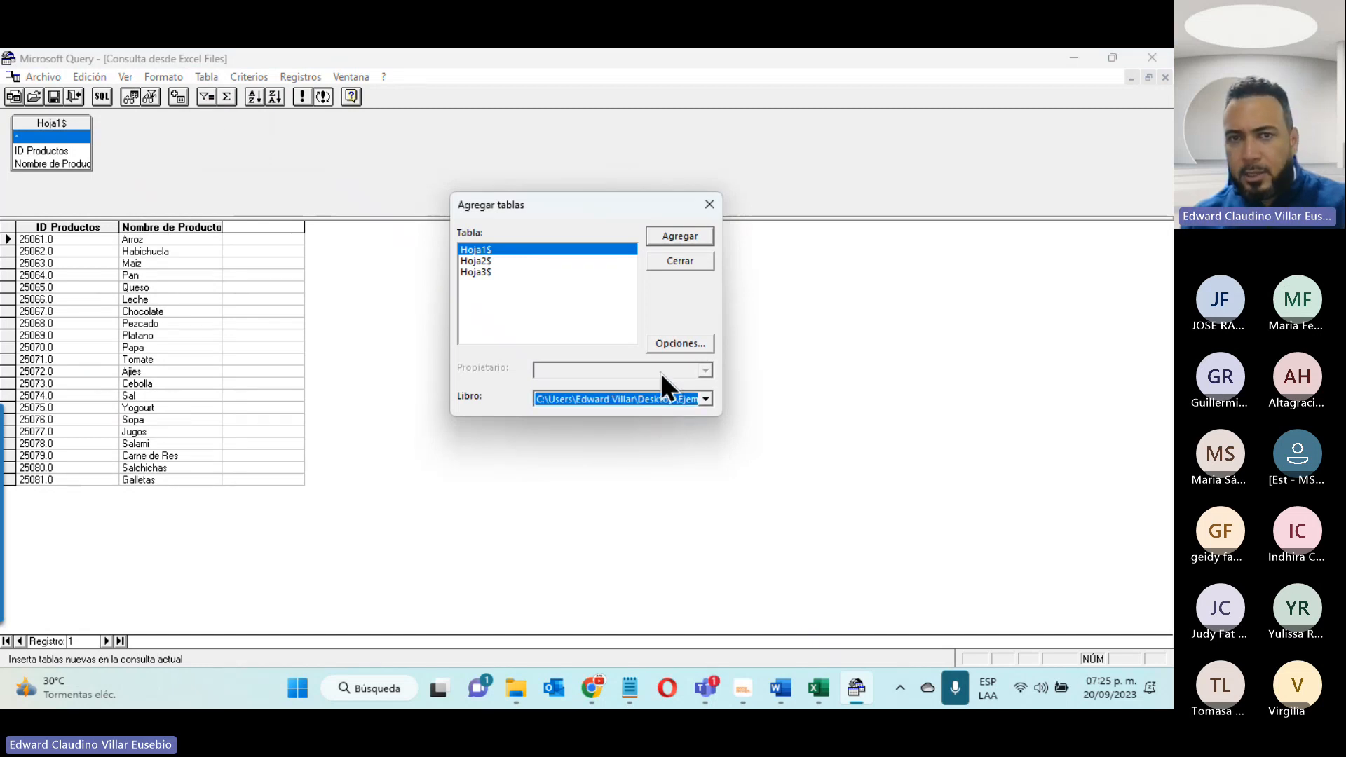
click(660, 239)
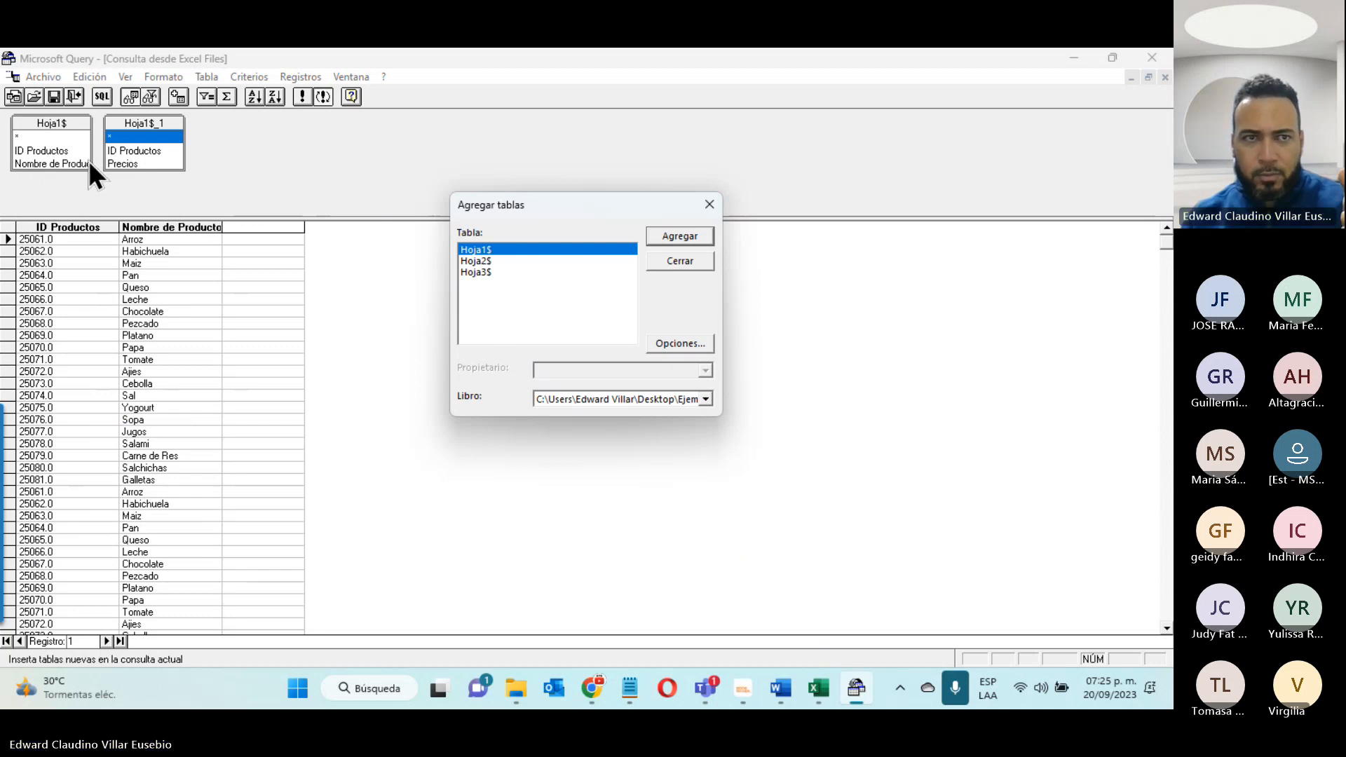
click(677, 260)
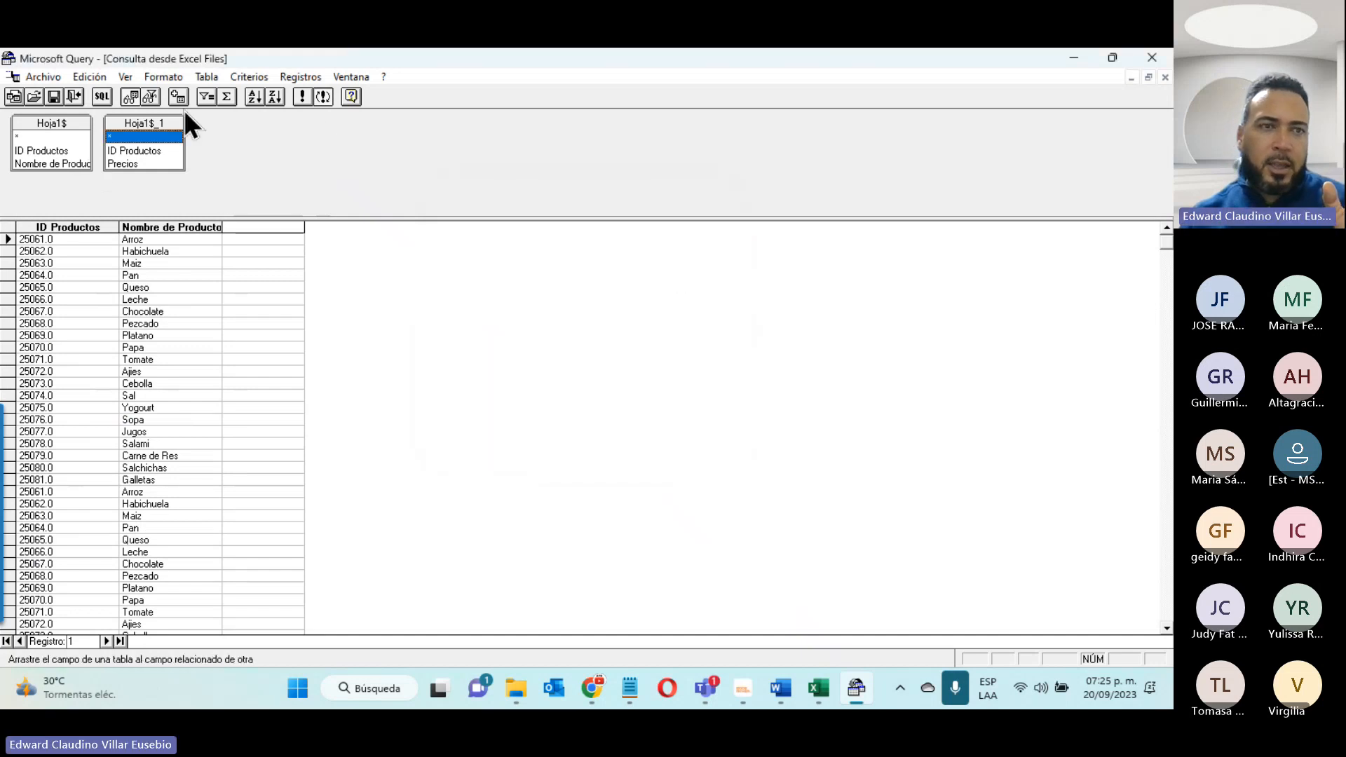
drag(116, 121, 250, 125)
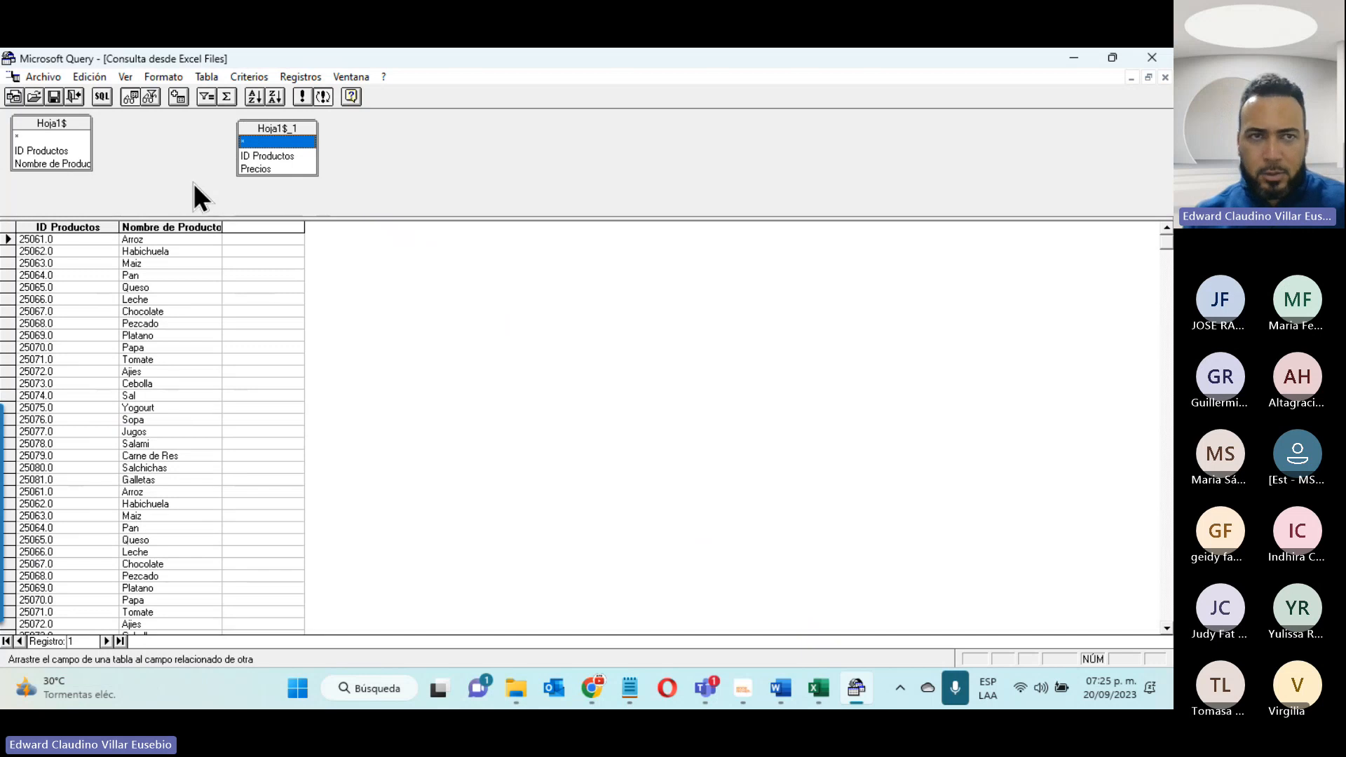
- Join both tables on ID Productos with union option 3, including all values of Hoja1$ and only the matching records of Hoja1$_1
click(206, 77)
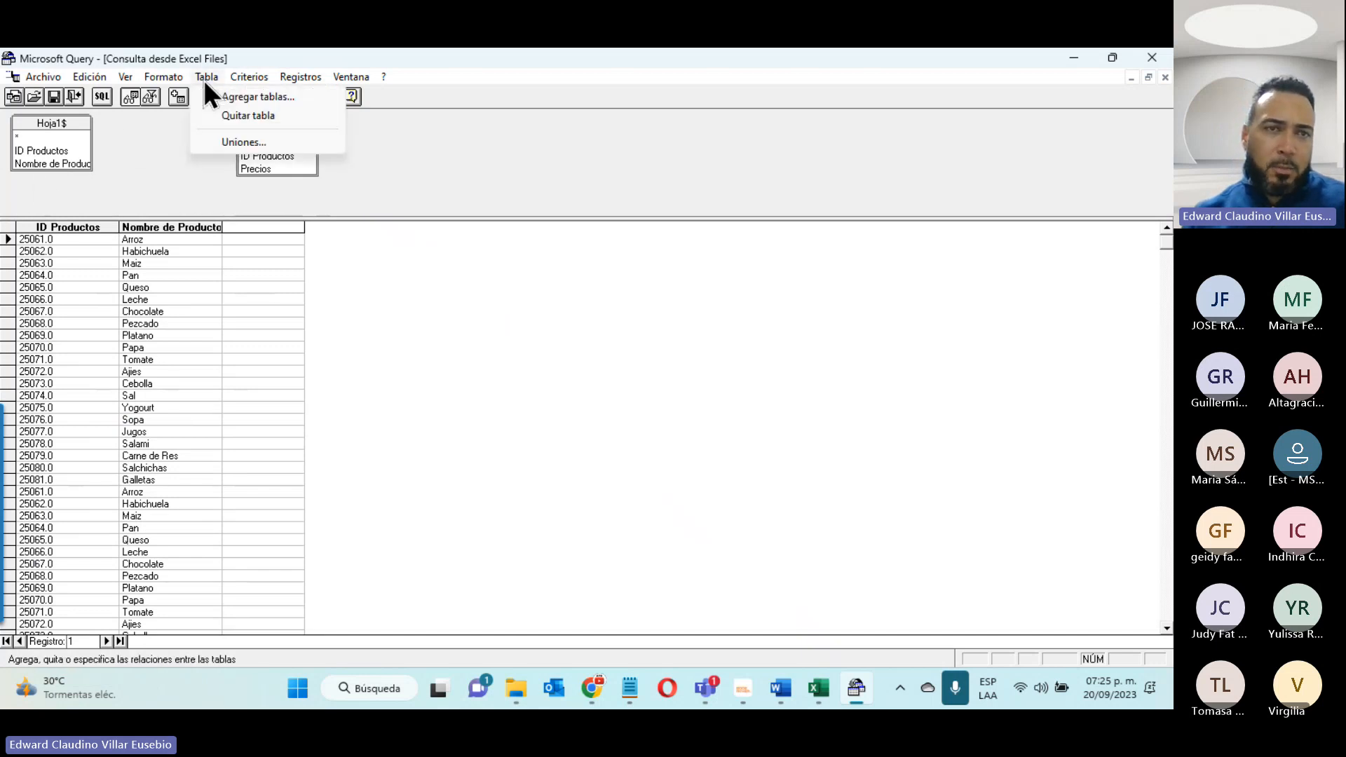
click(223, 141)
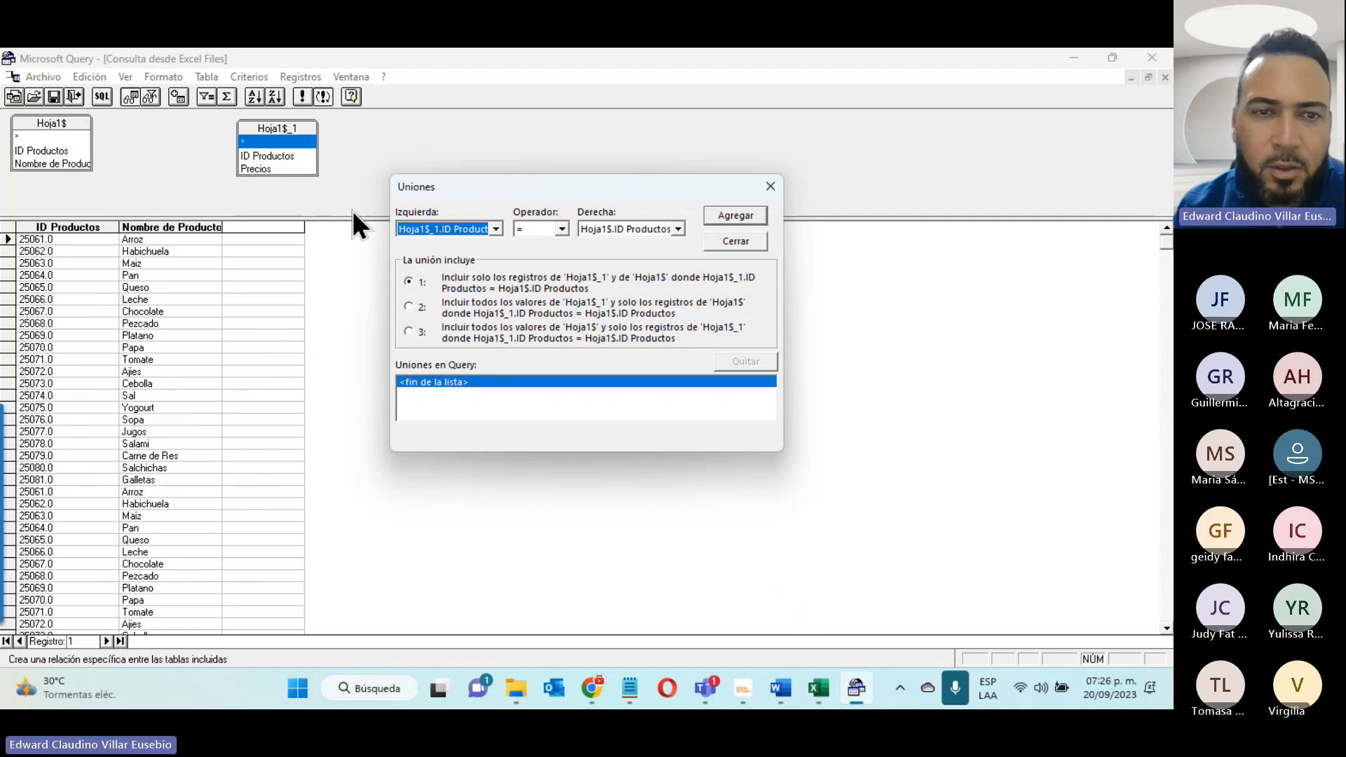
click(409, 331)
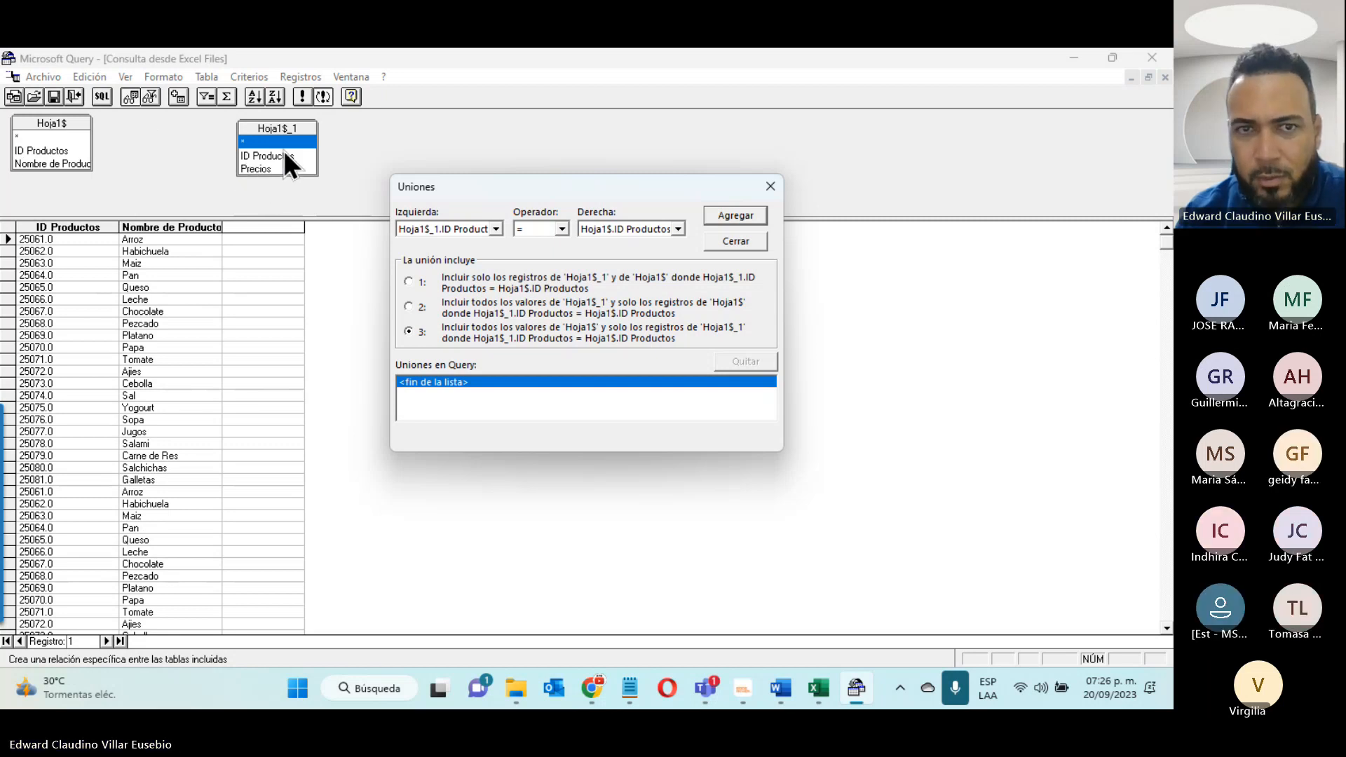
click(736, 215)
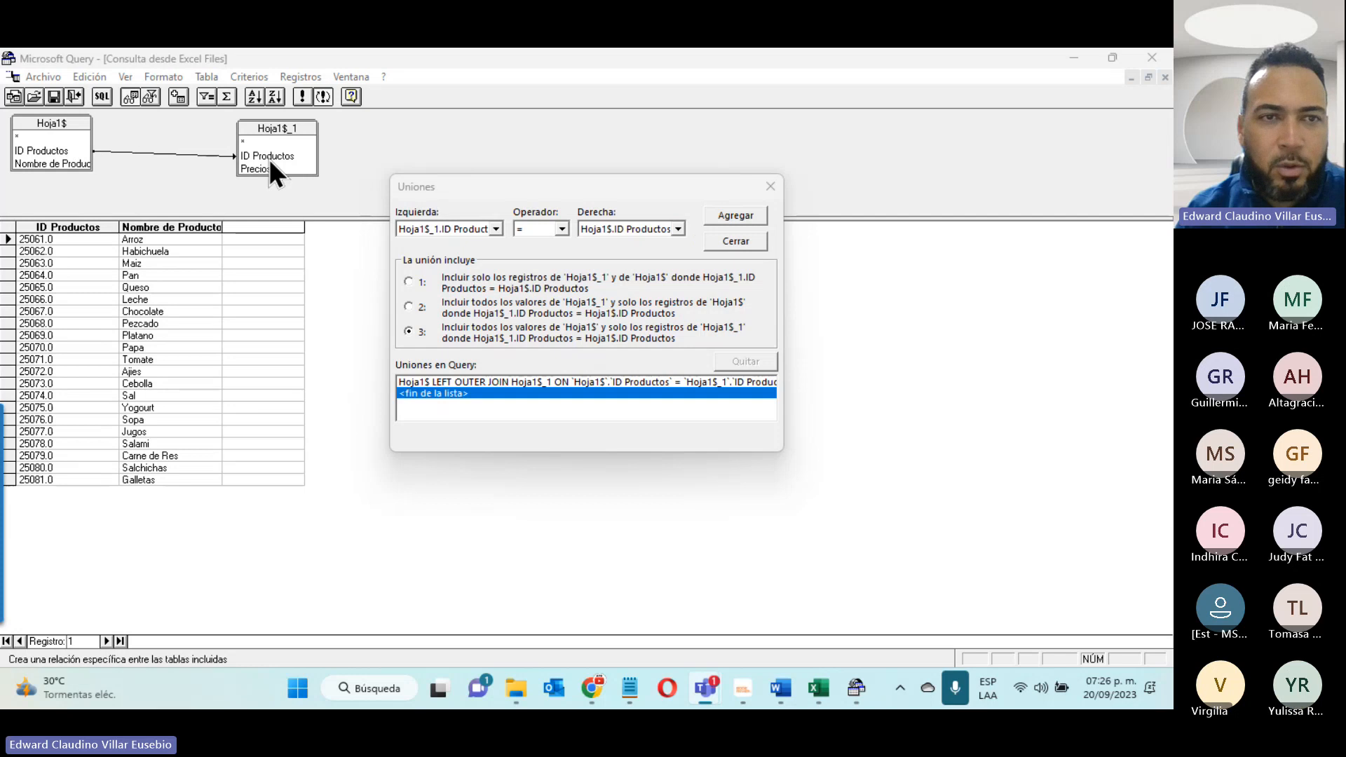
click(736, 241)
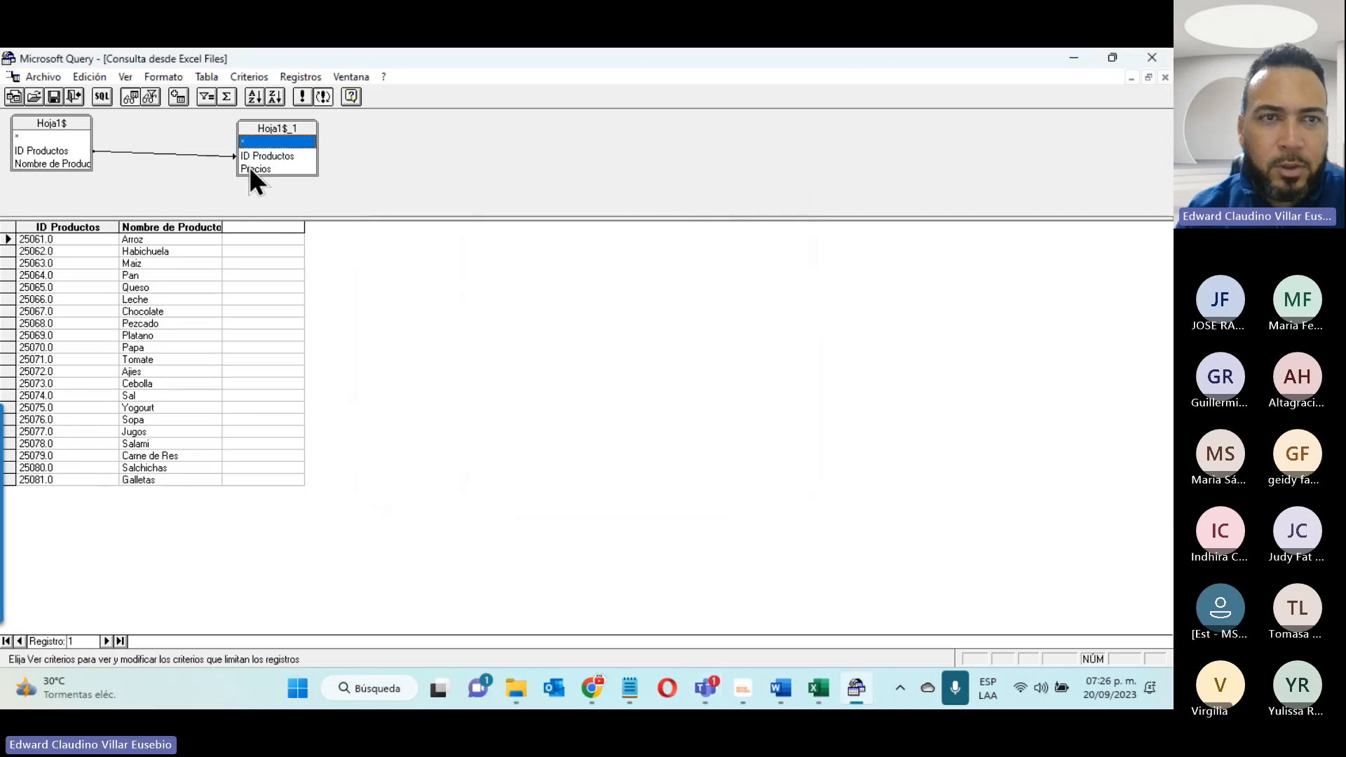
- Add the Precios field of Hoja1$_1 as the third column of the query results
click(262, 226)
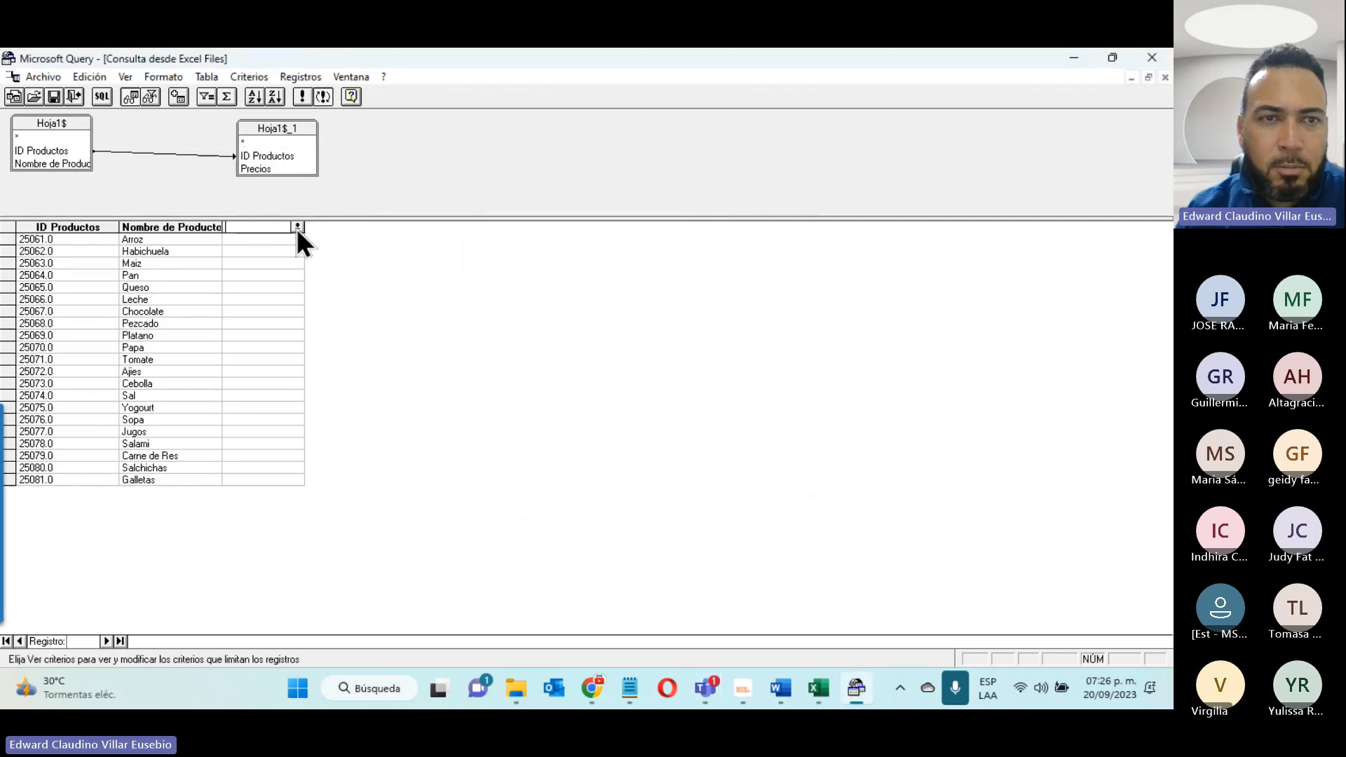
click(297, 227)
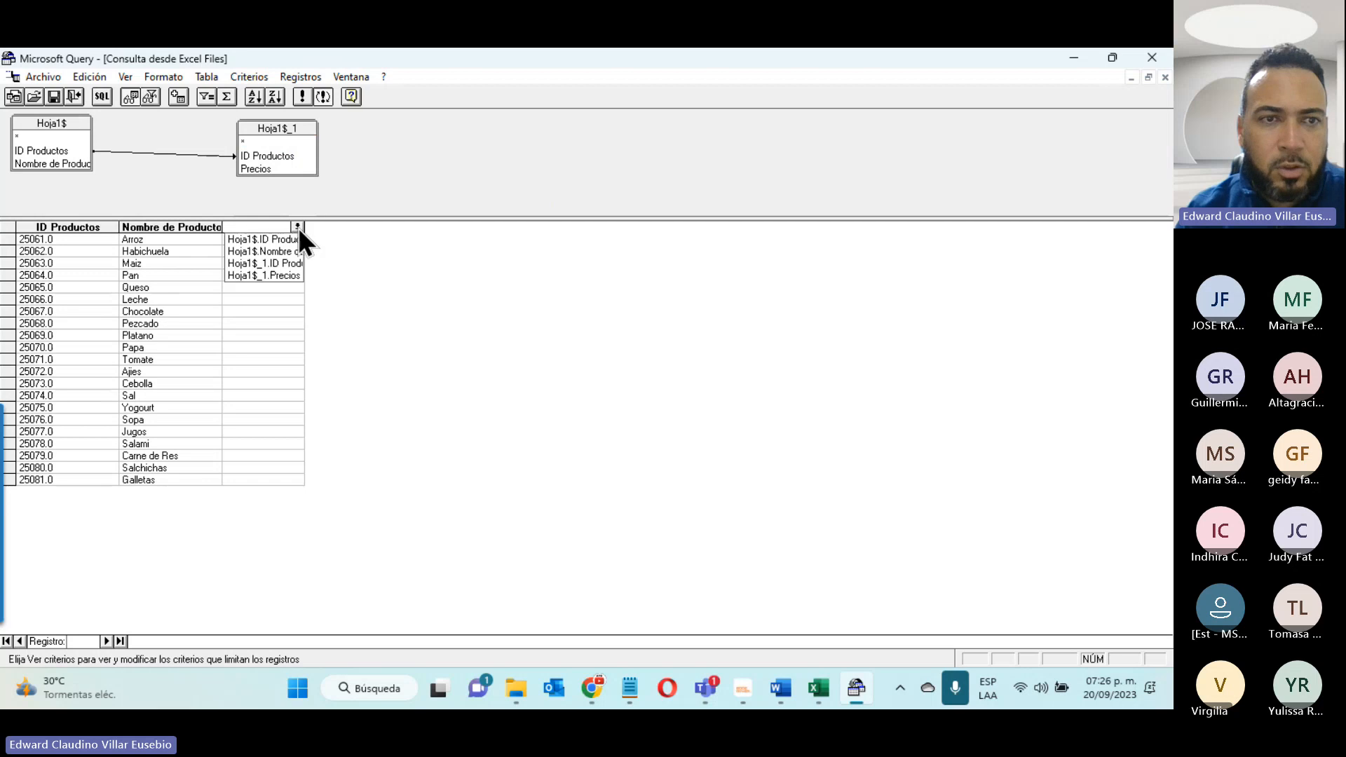
click(284, 272)
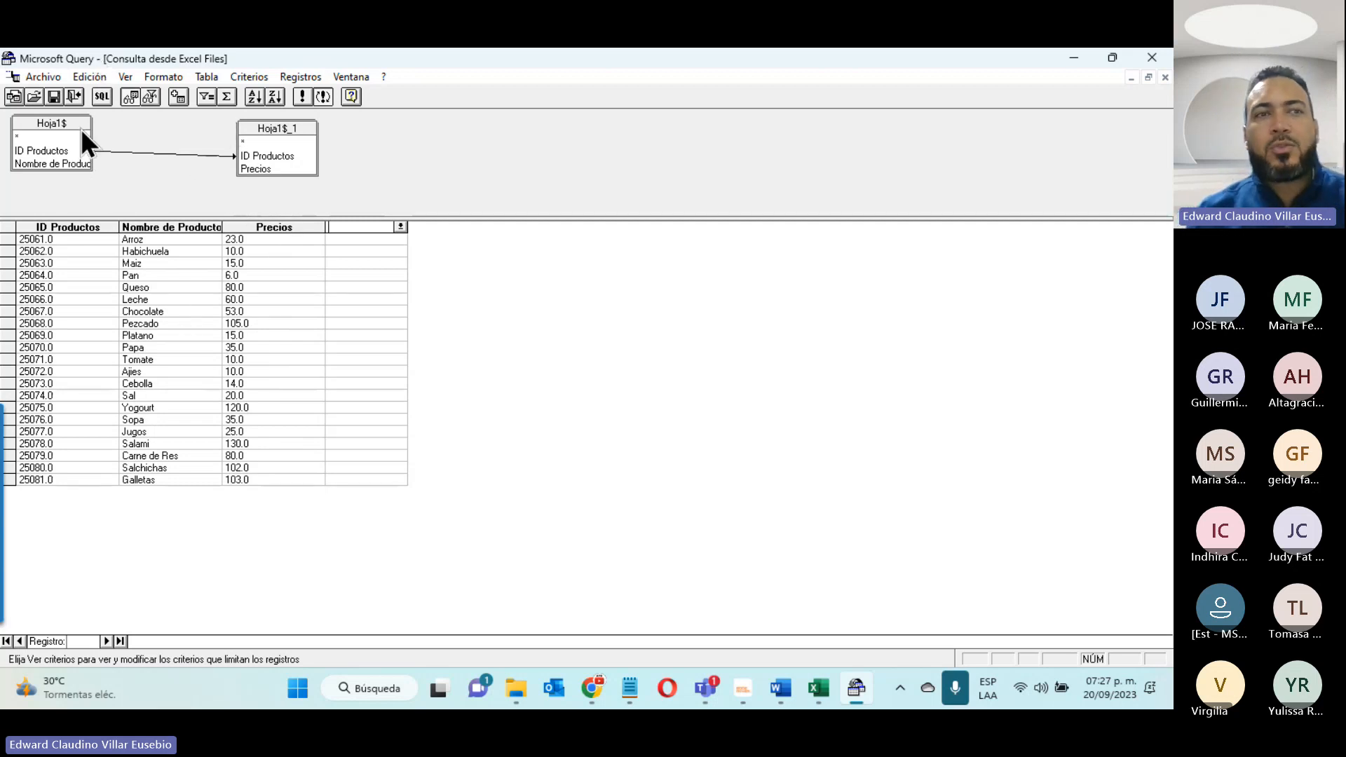
- Return the query data to Excel as a table at cell A1 of the existing MS QUERY sheet
click(35, 77)
mouse_move(84, 76)
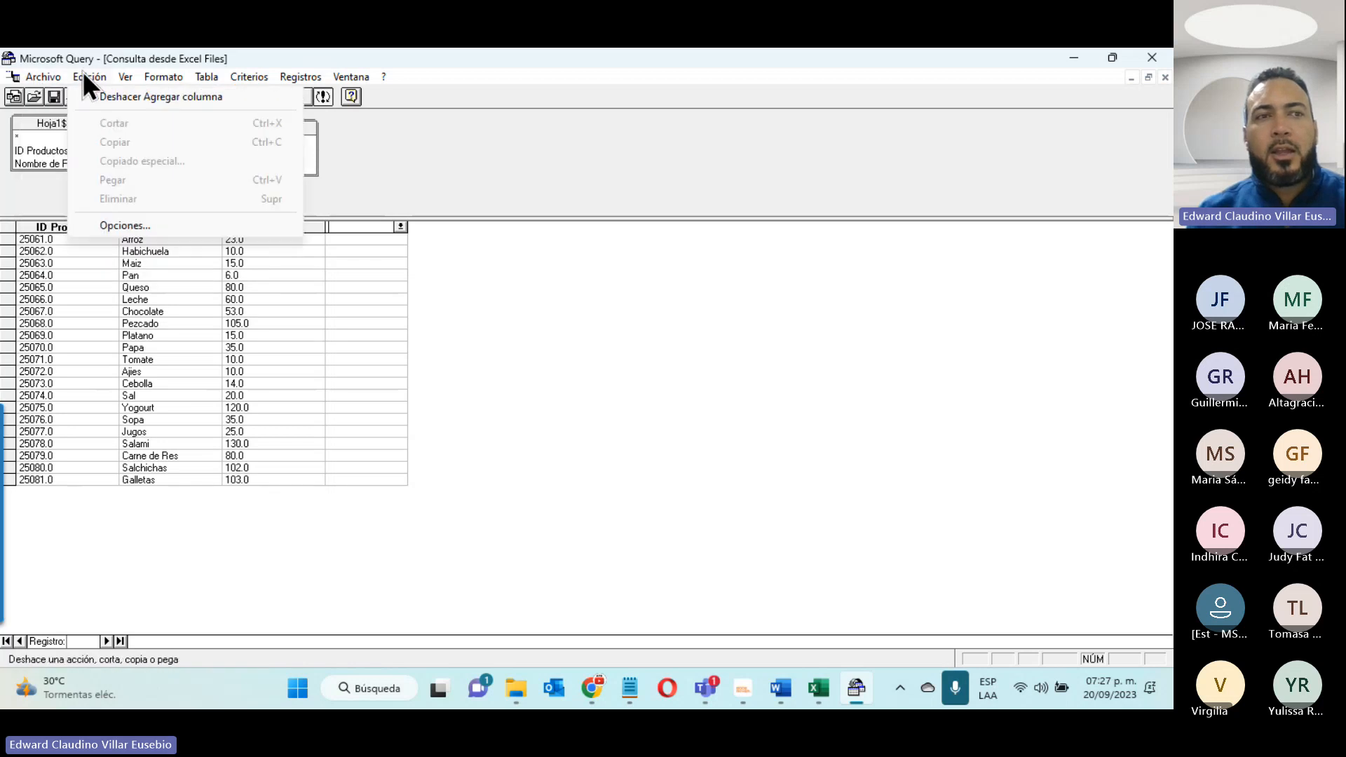
mouse_move(40, 81)
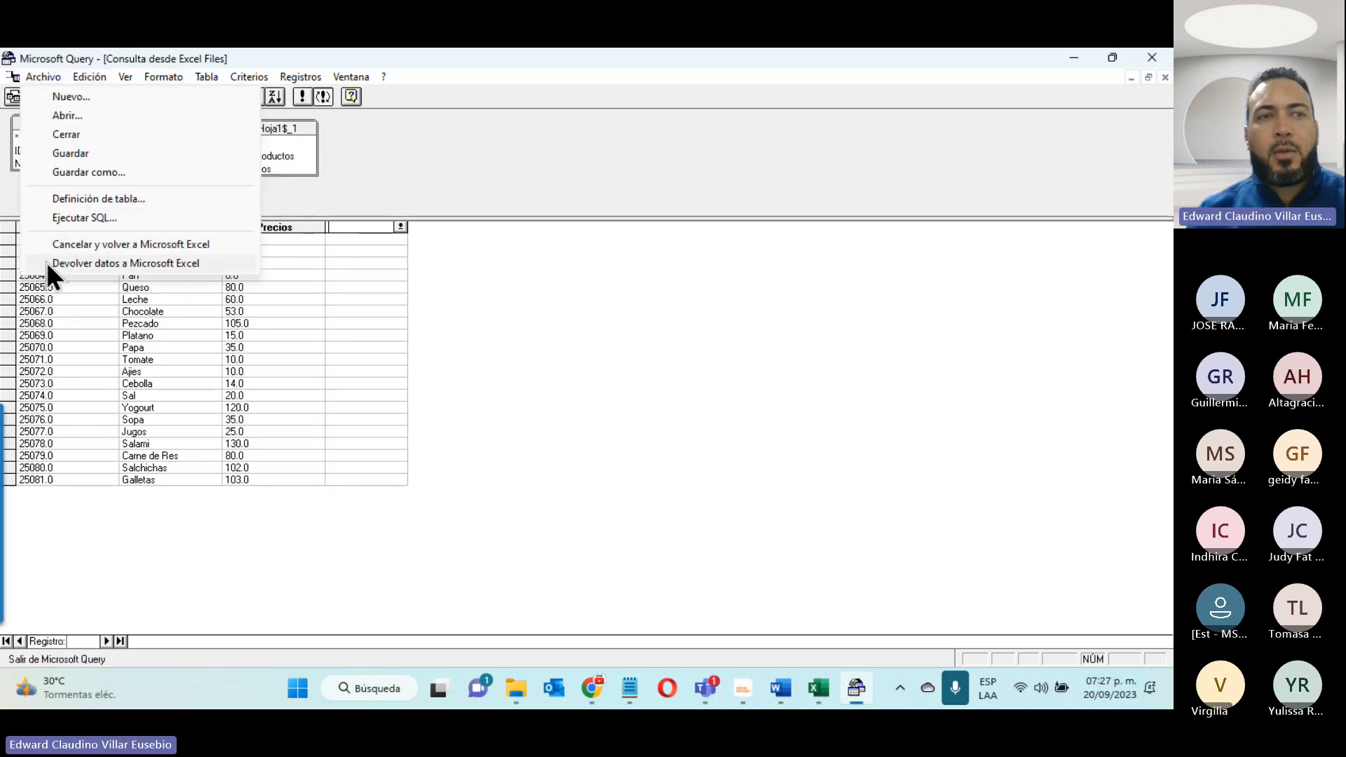
click(150, 264)
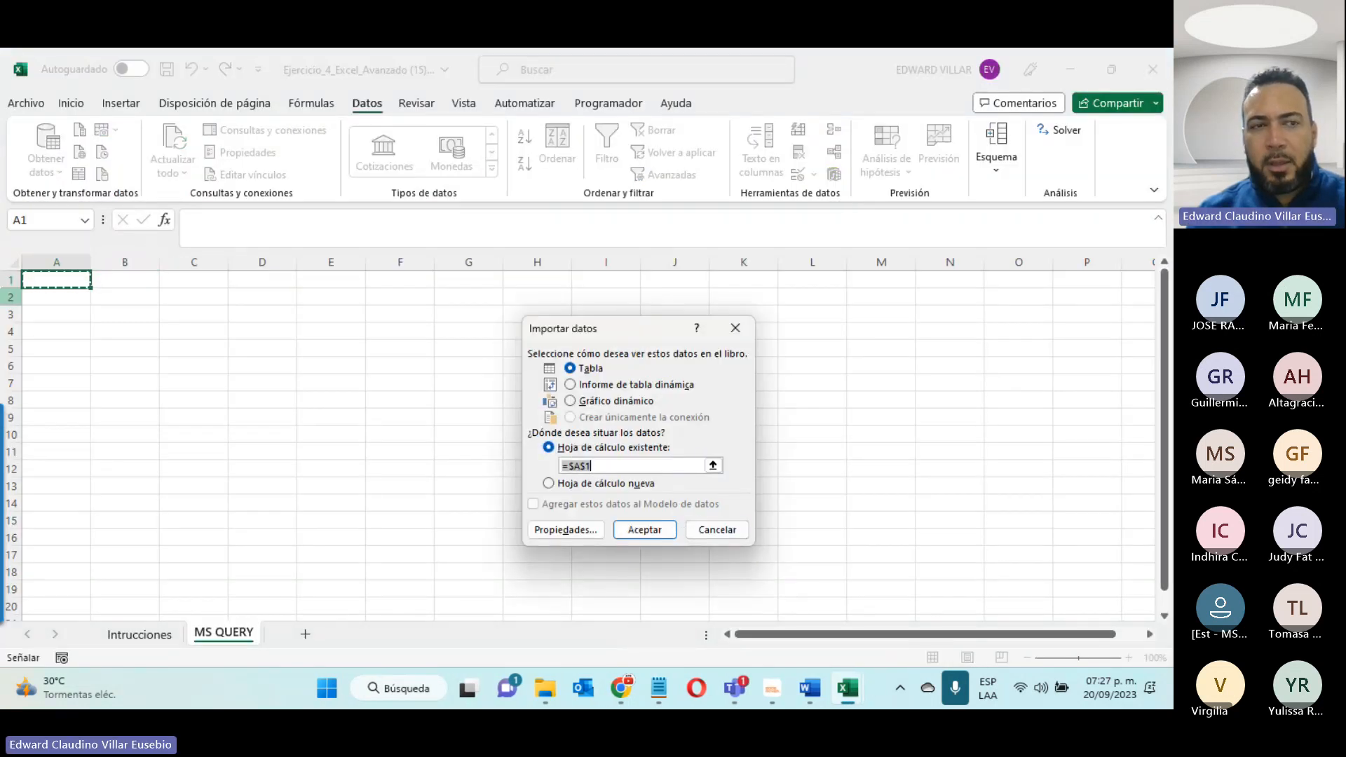
click(627, 527)
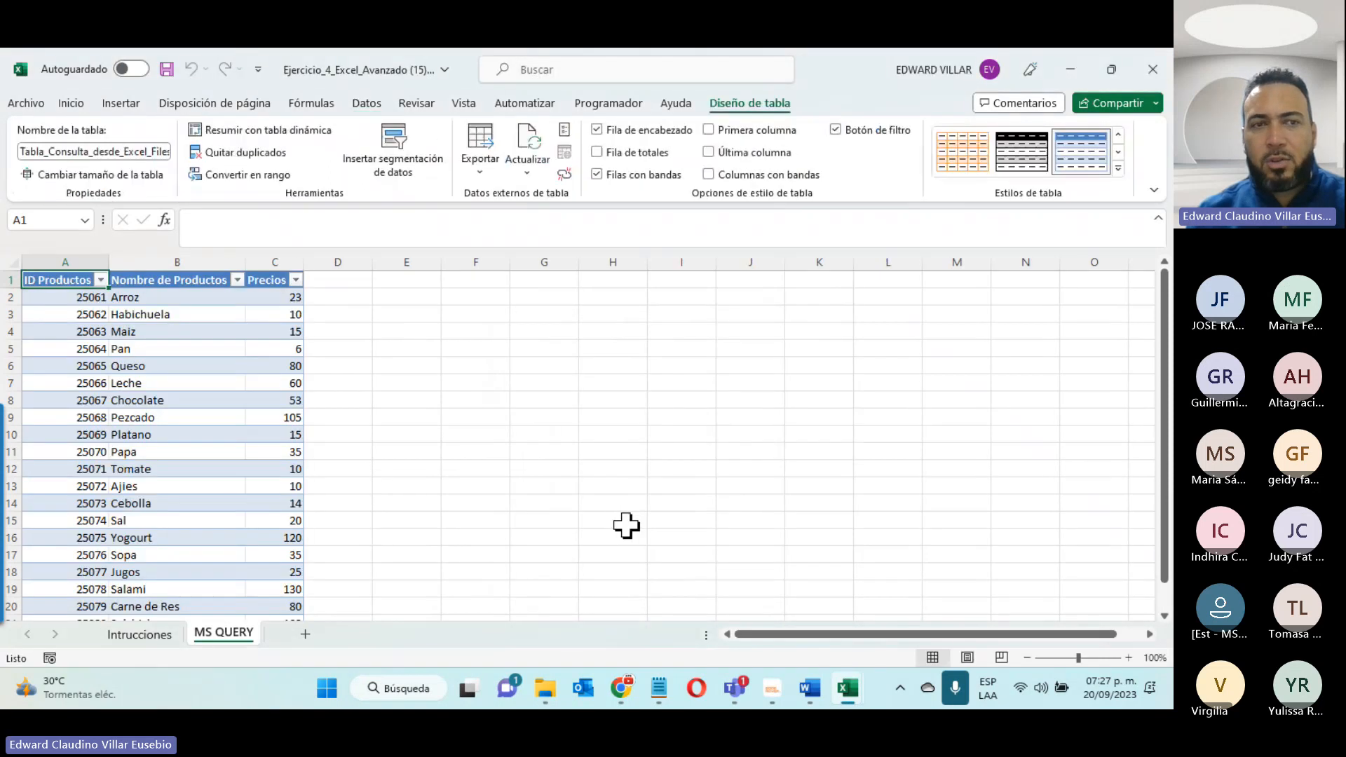
click(179, 467)
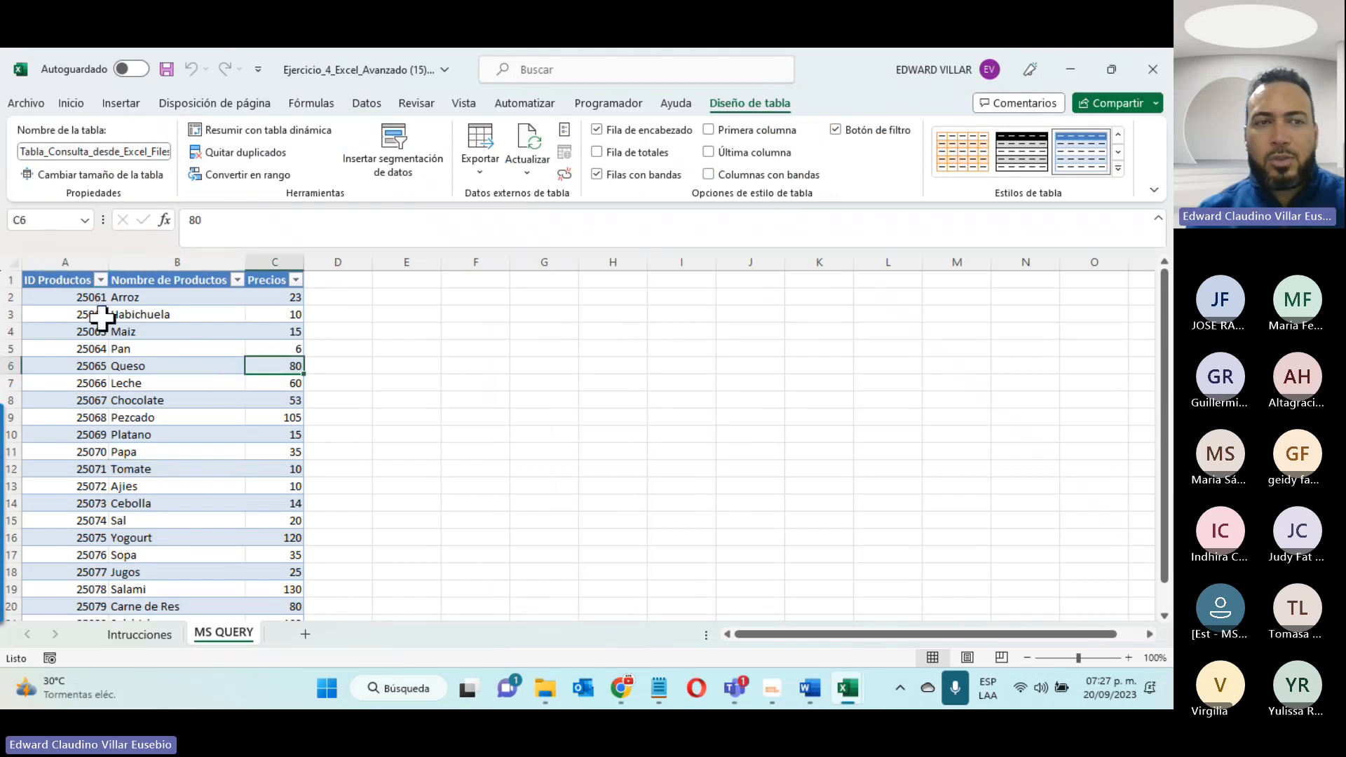
click(64, 296)
click(123, 297)
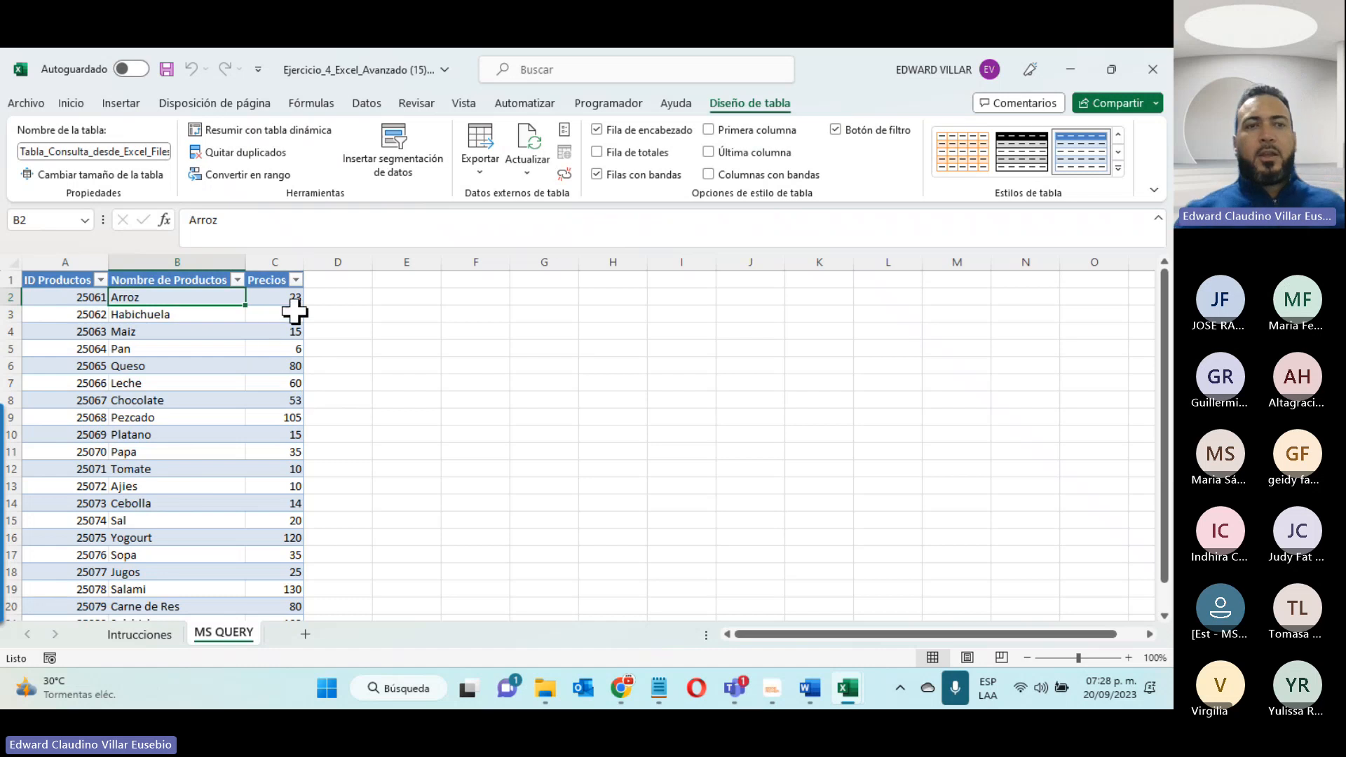
click(293, 313)
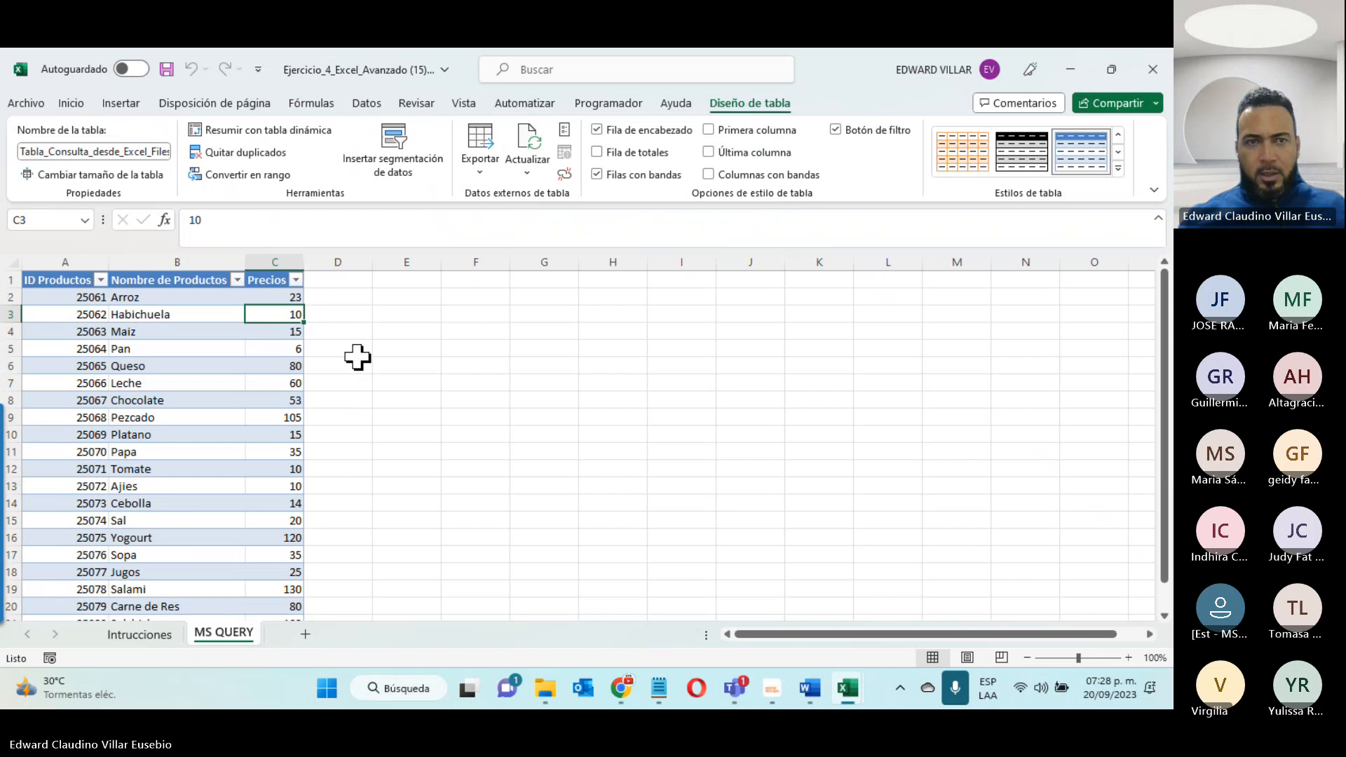
- Filter the Nombre de Productos column of the imported table to show only Arroz
click(237, 279)
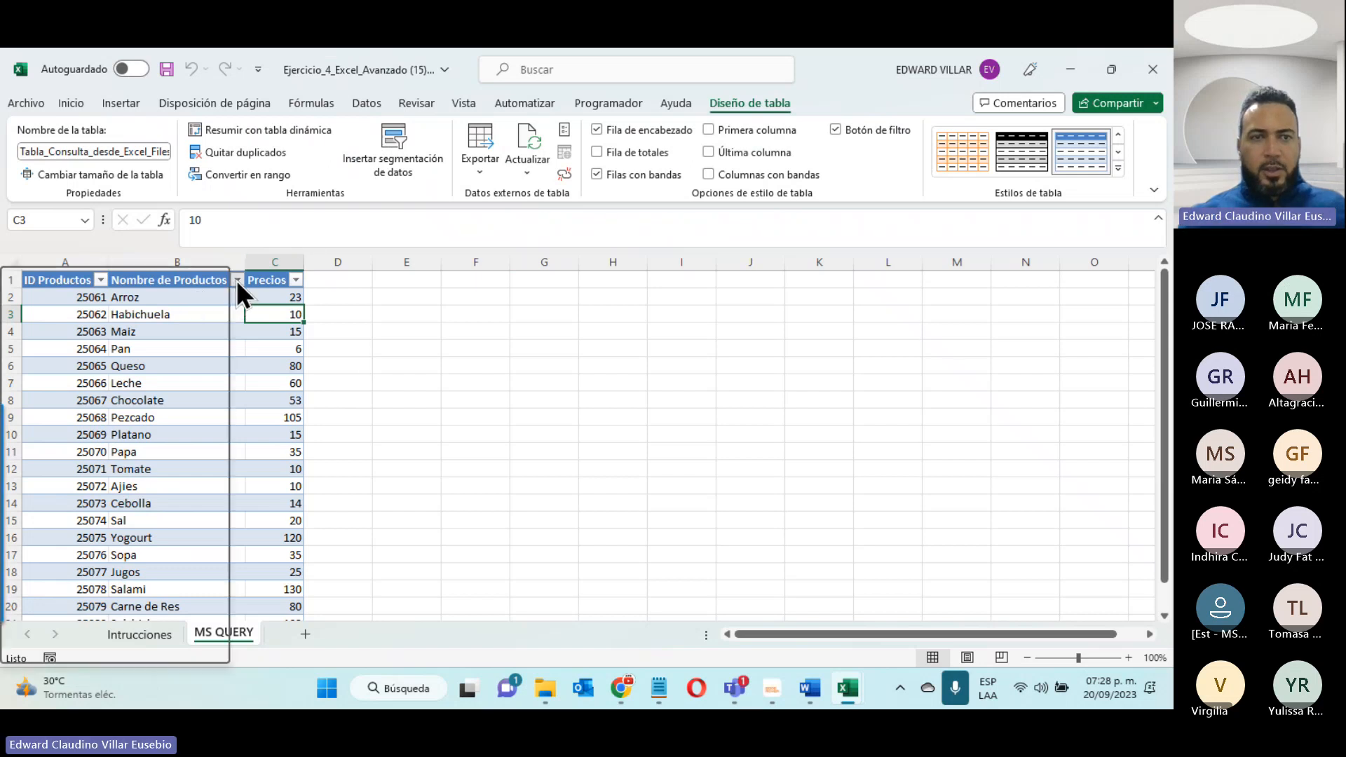
click(61, 483)
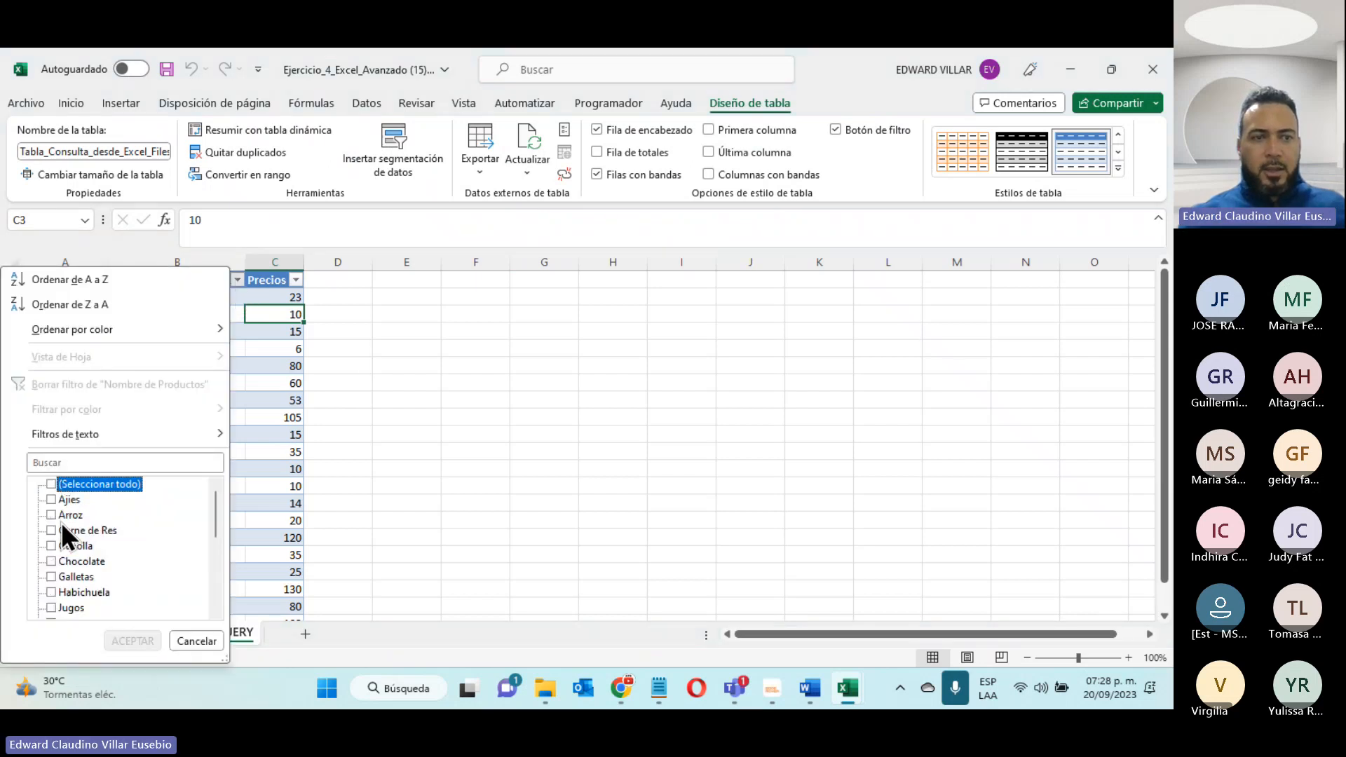
click(62, 514)
click(116, 641)
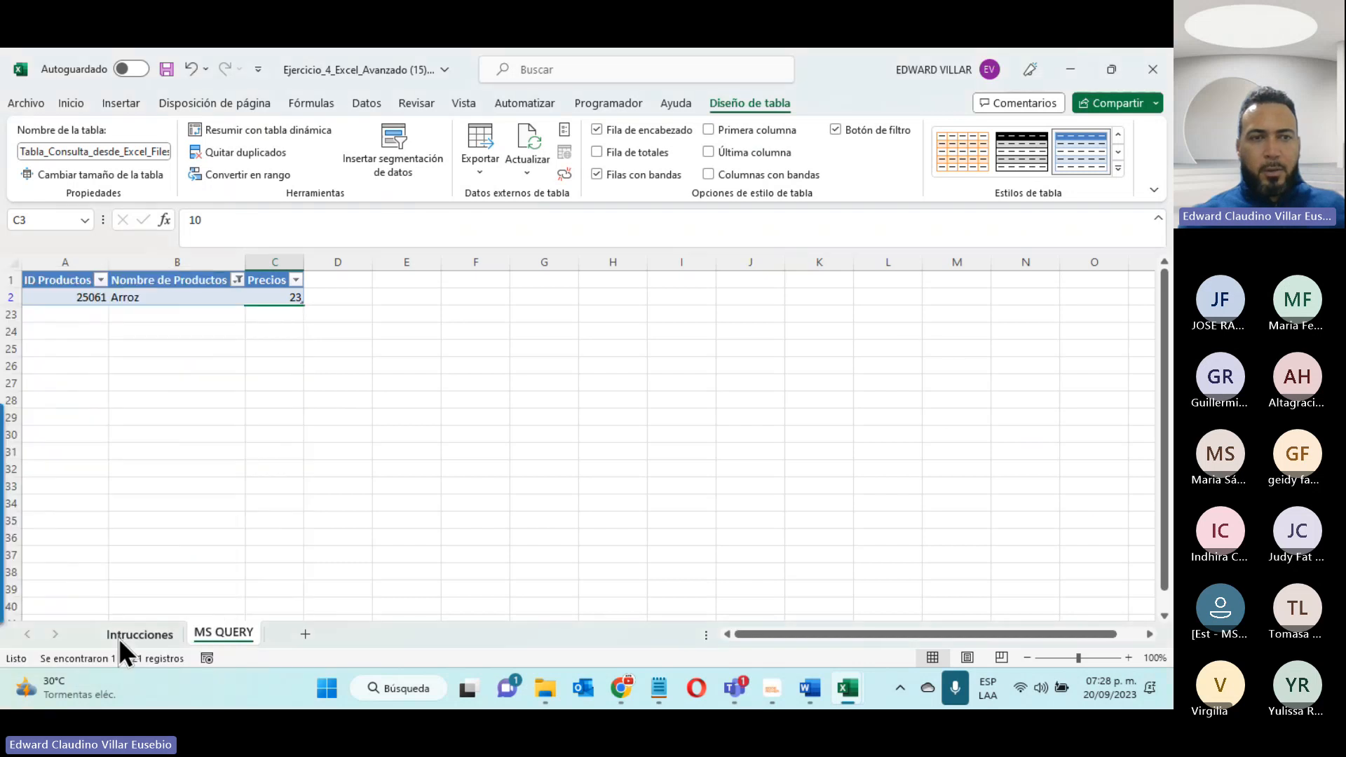
- Clear the filter on the Nombre de Productos column of the MS QUERY table
click(237, 280)
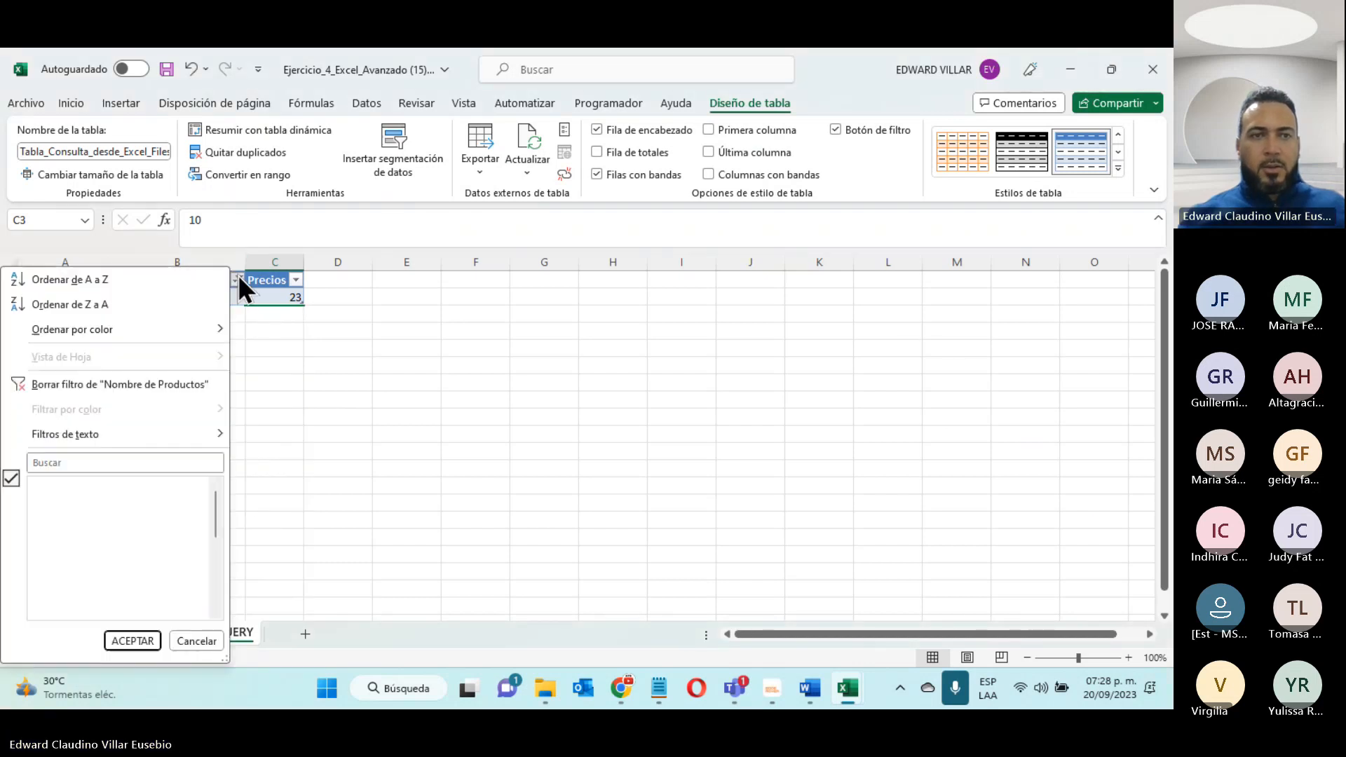
click(104, 384)
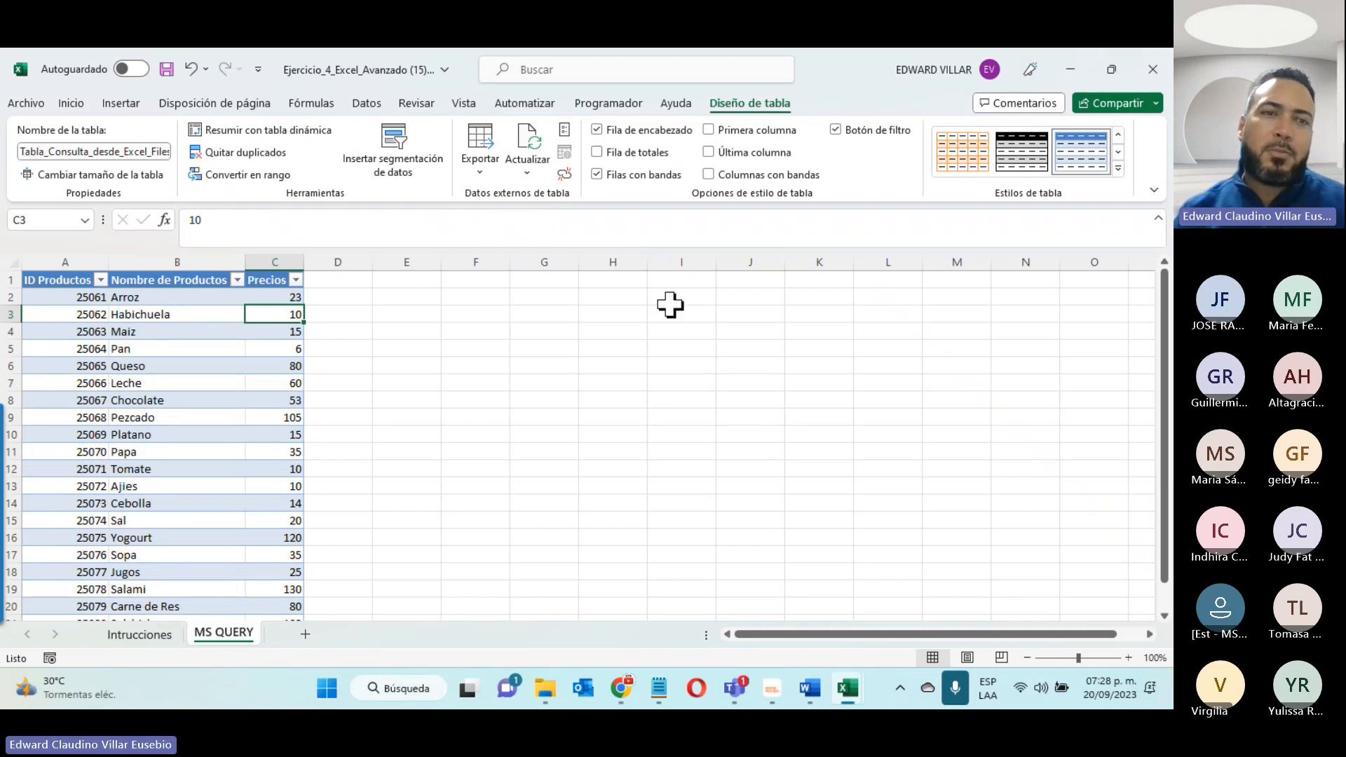
- Switch to Unidad 3.pdf in Chrome and review section 3.2 on consolidating several workbooks with MS Query, through returning the data to Excel
click(1069, 70)
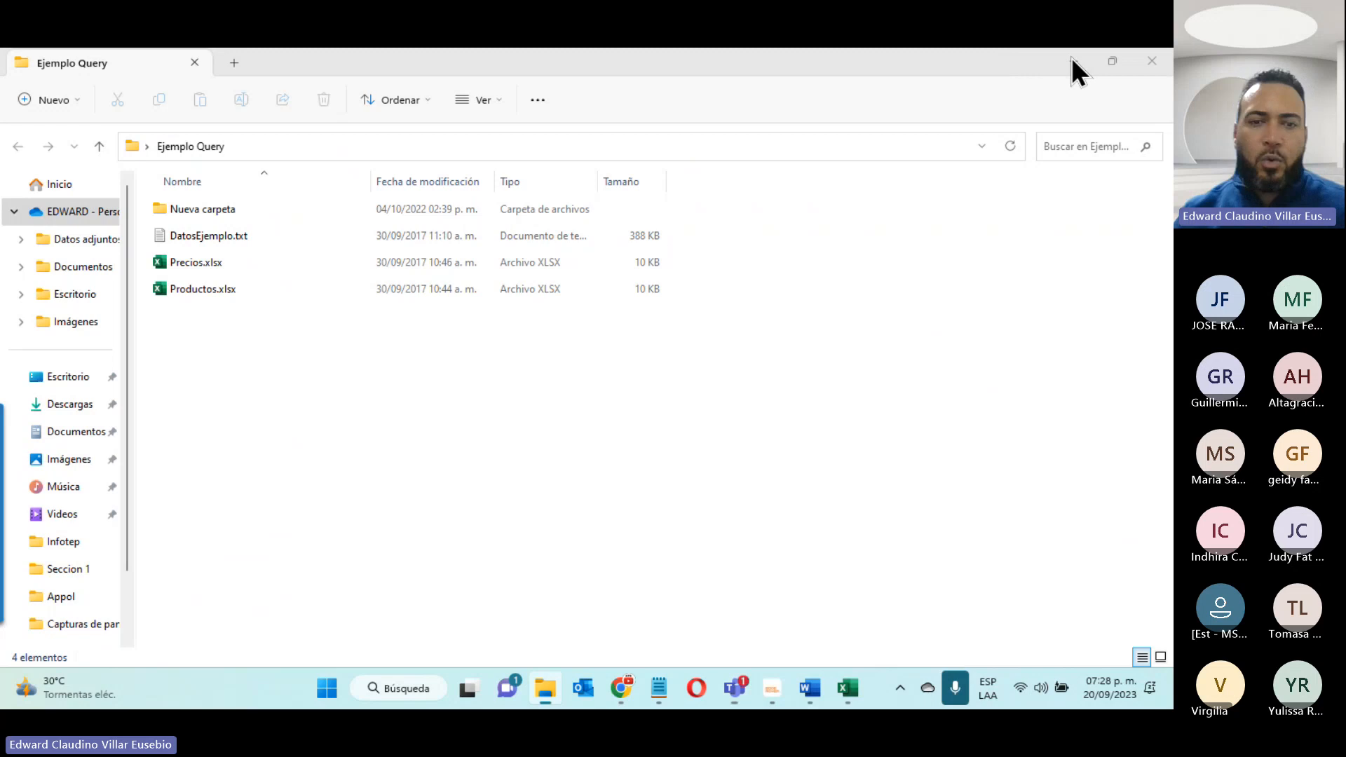
click(1070, 57)
mouse_move(621, 687)
click(602, 582)
scroll(281, 336, up, 5)
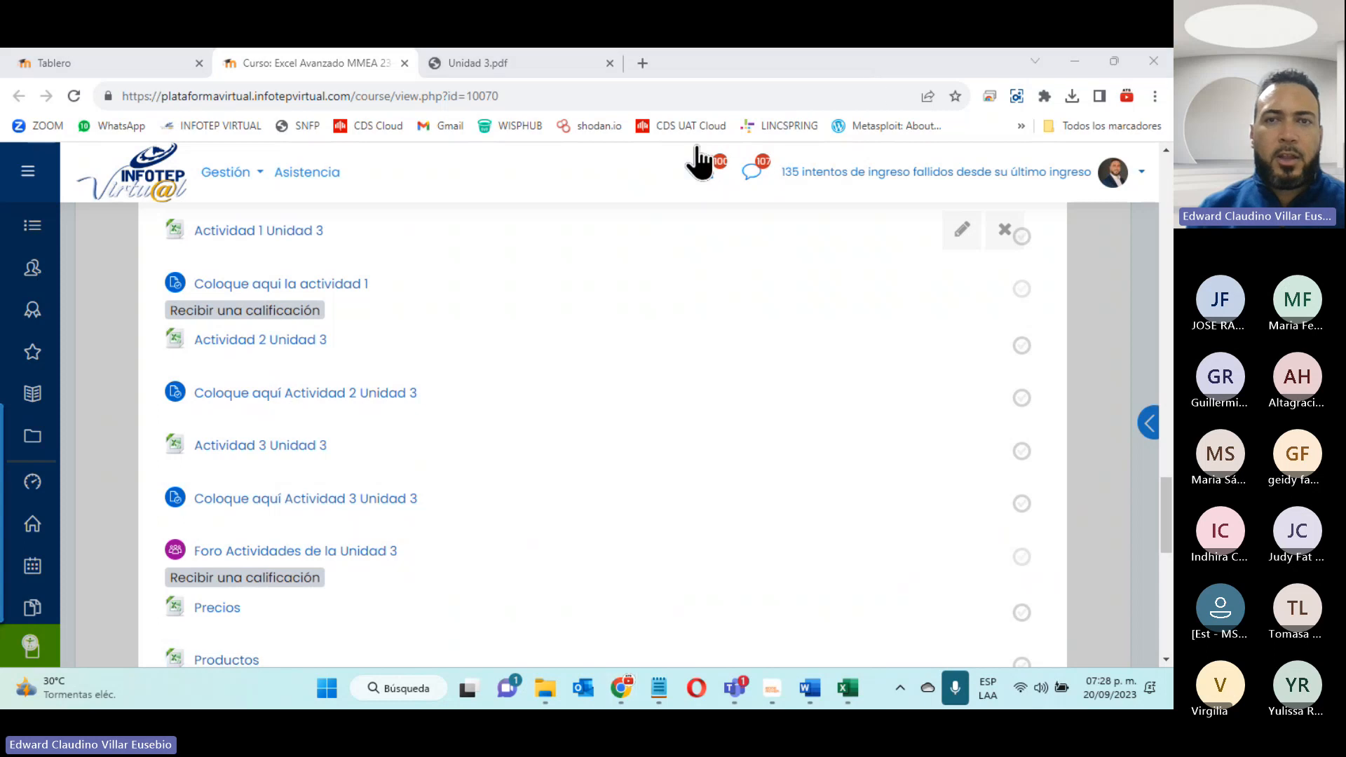
click(536, 63)
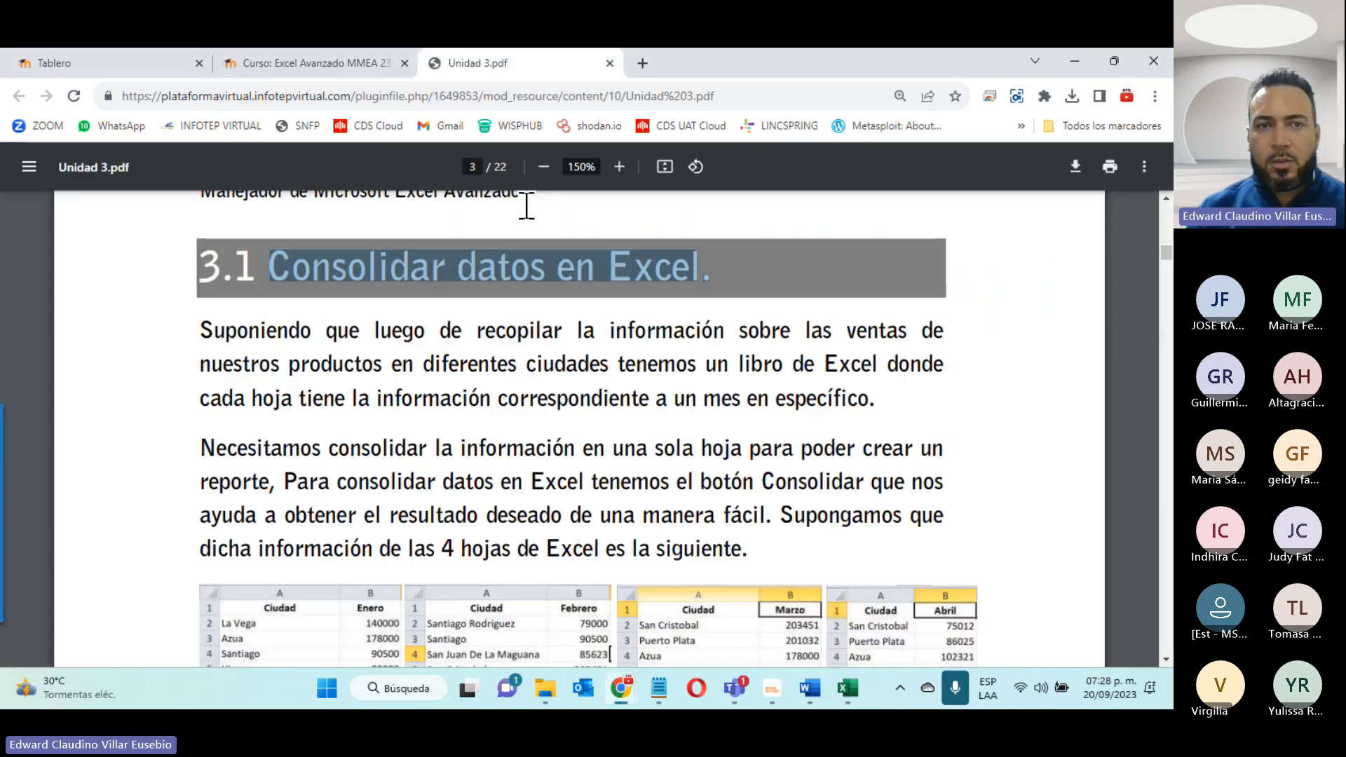
scroll(530, 279, down, 20)
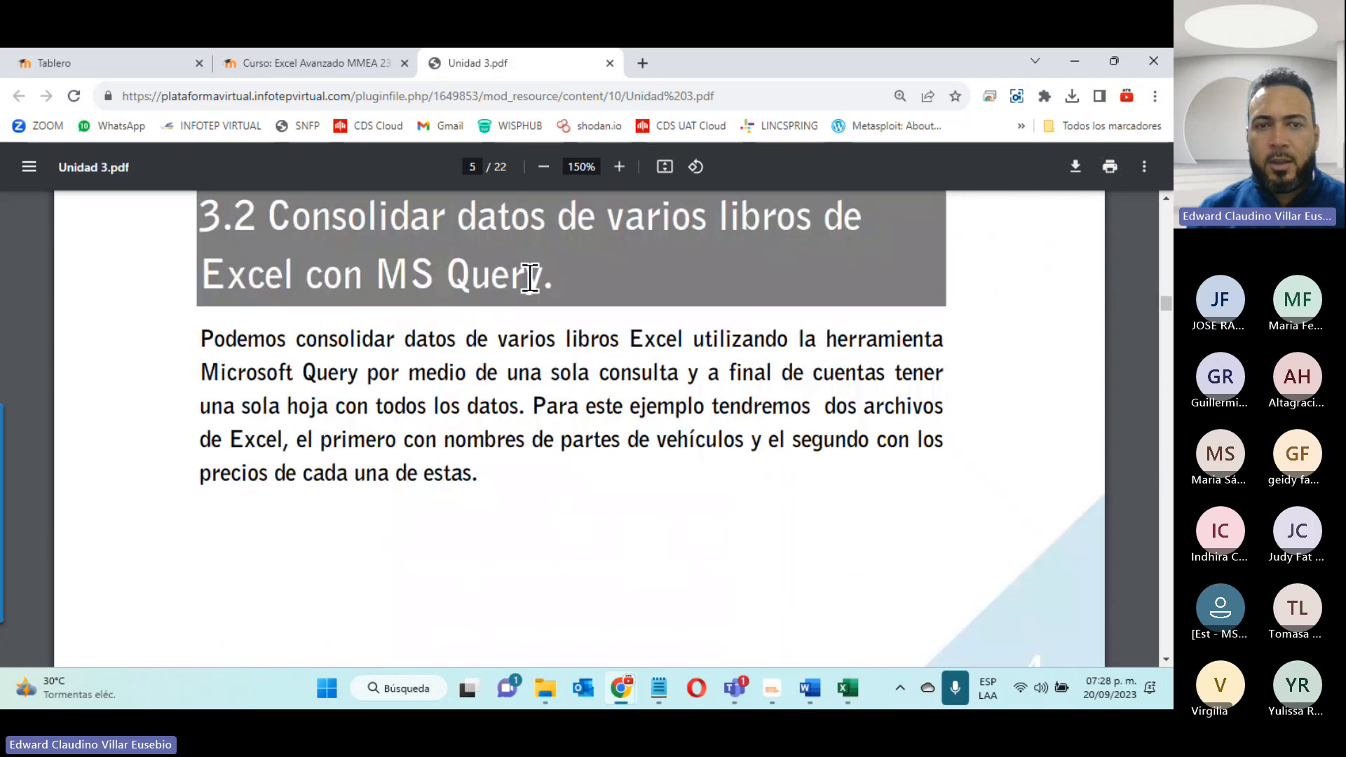
scroll(519, 306, down, 10)
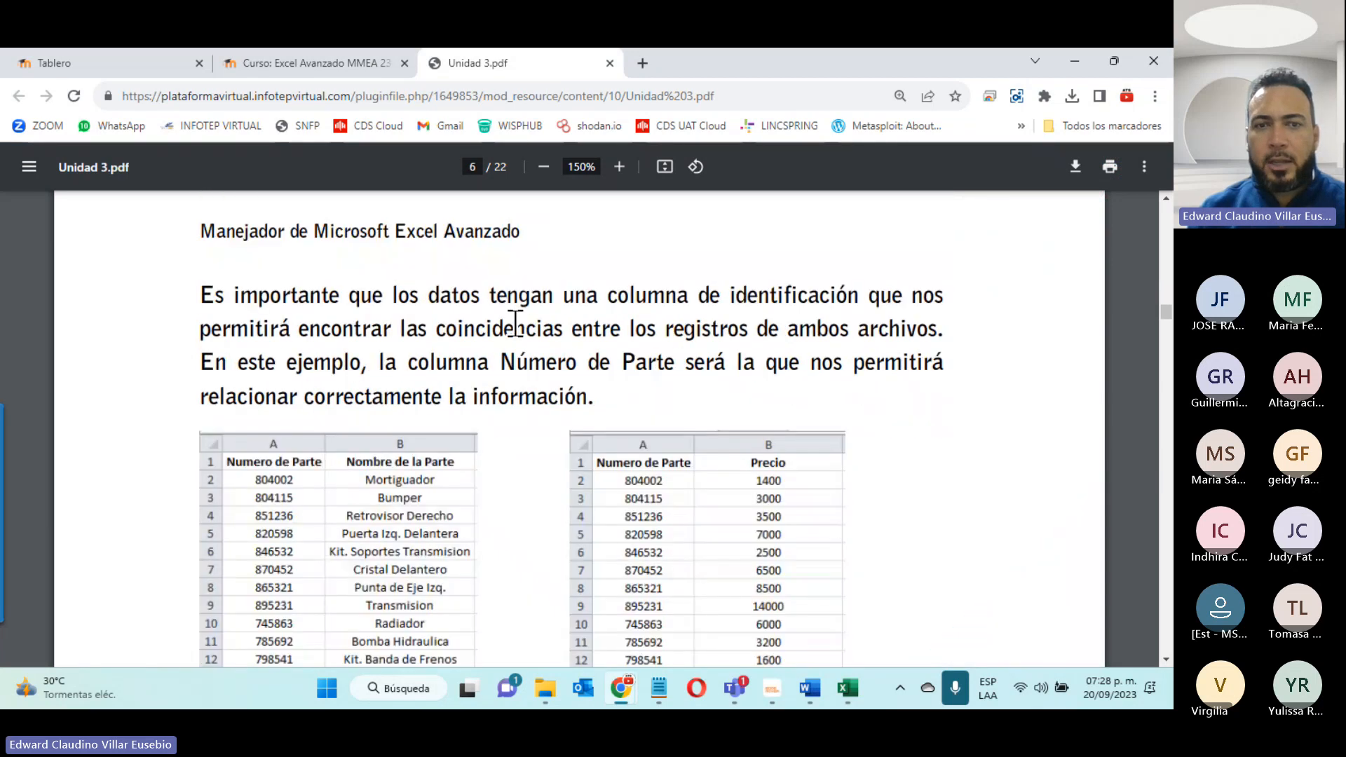
scroll(515, 323, down, 15)
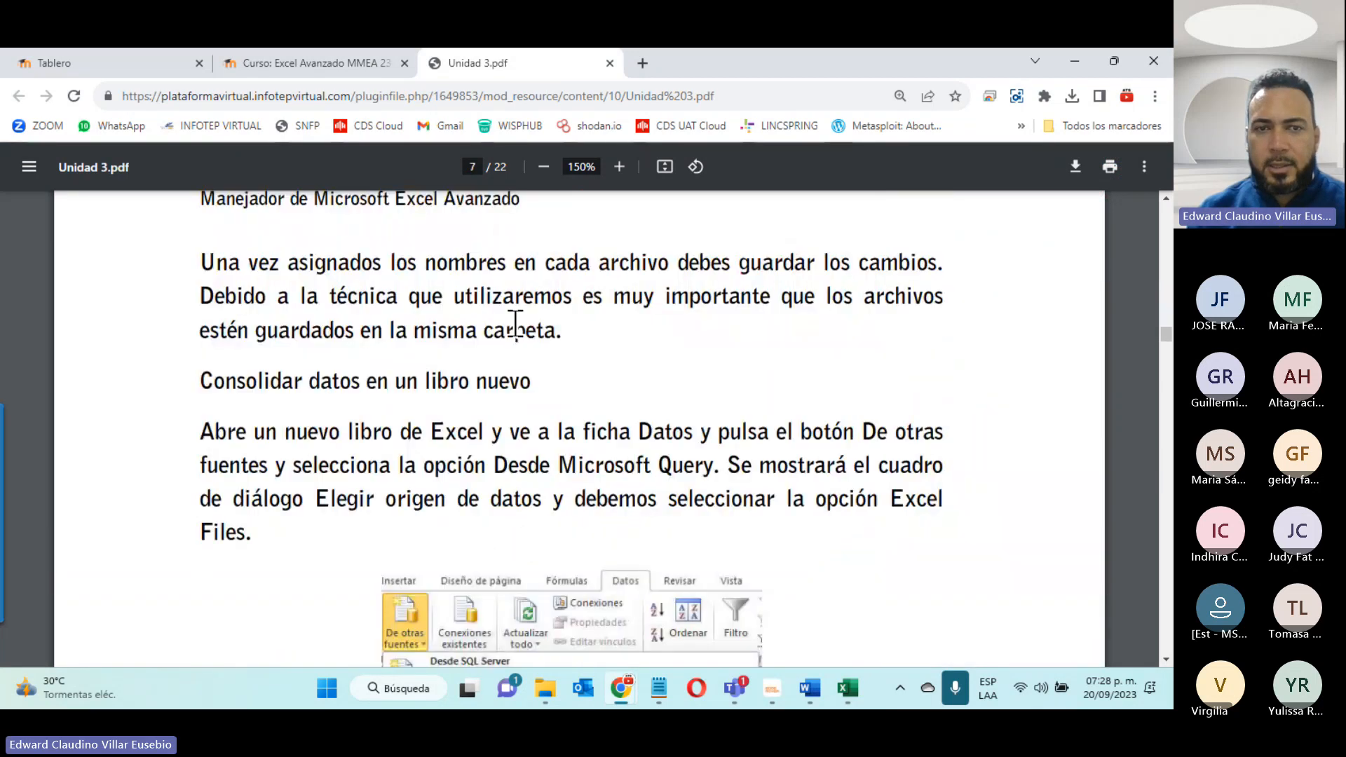
scroll(515, 323, down, 8)
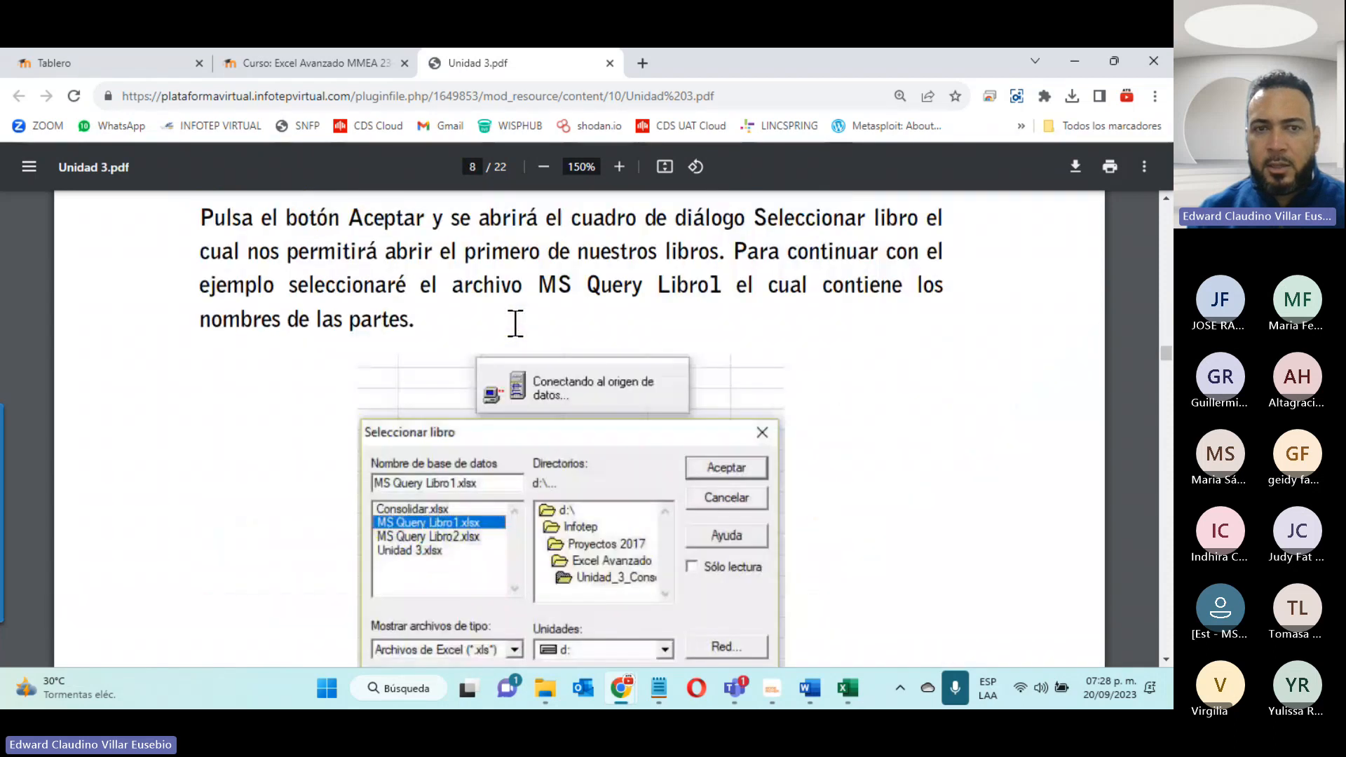
scroll(515, 324, down, 15)
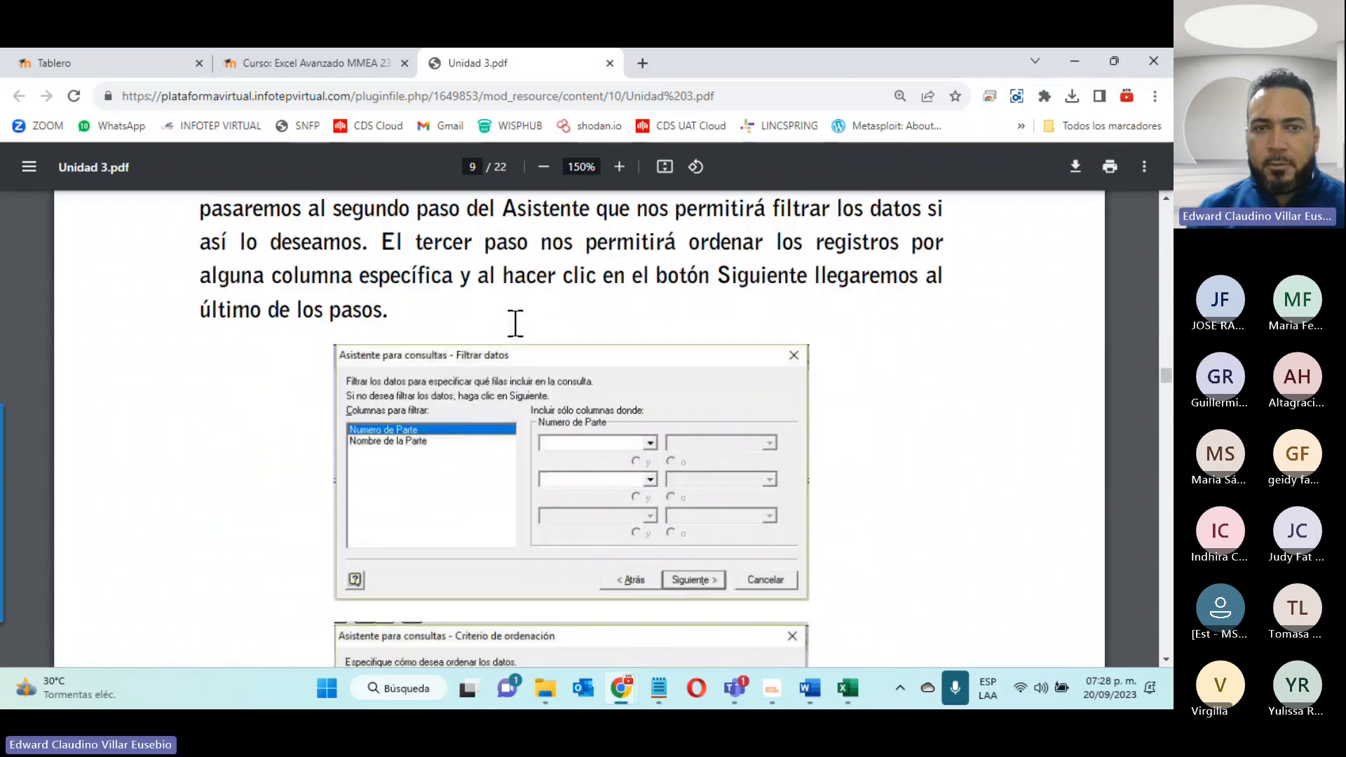
scroll(515, 323, down, 15)
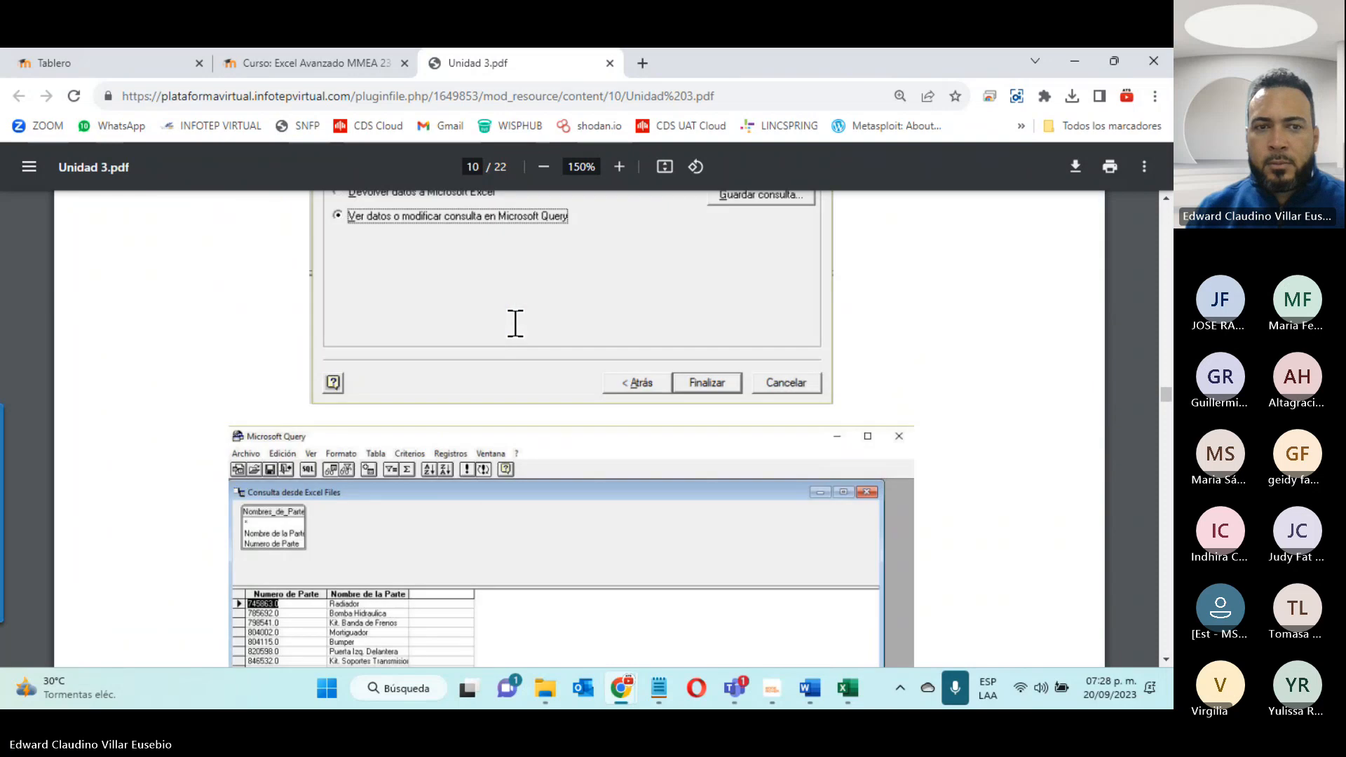
scroll(516, 323, down, 15)
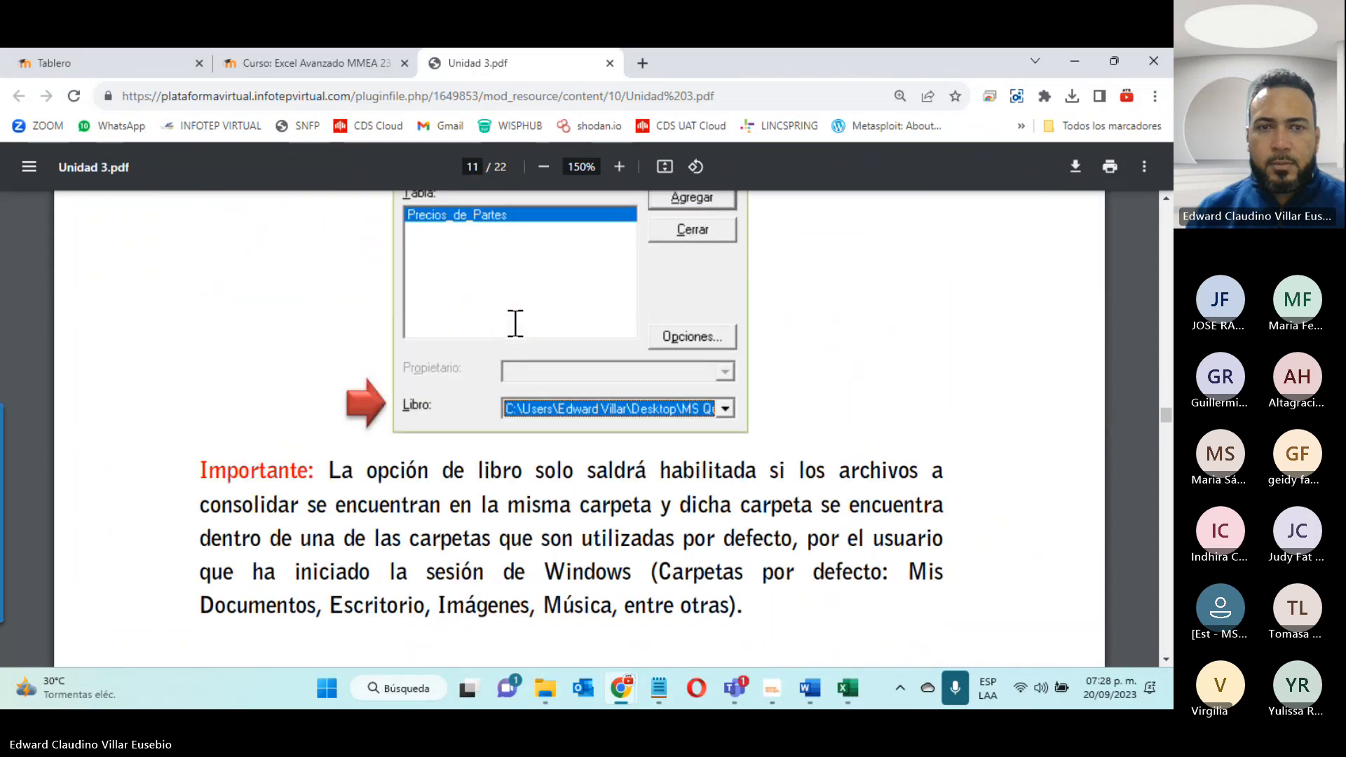
scroll(515, 323, down, 10)
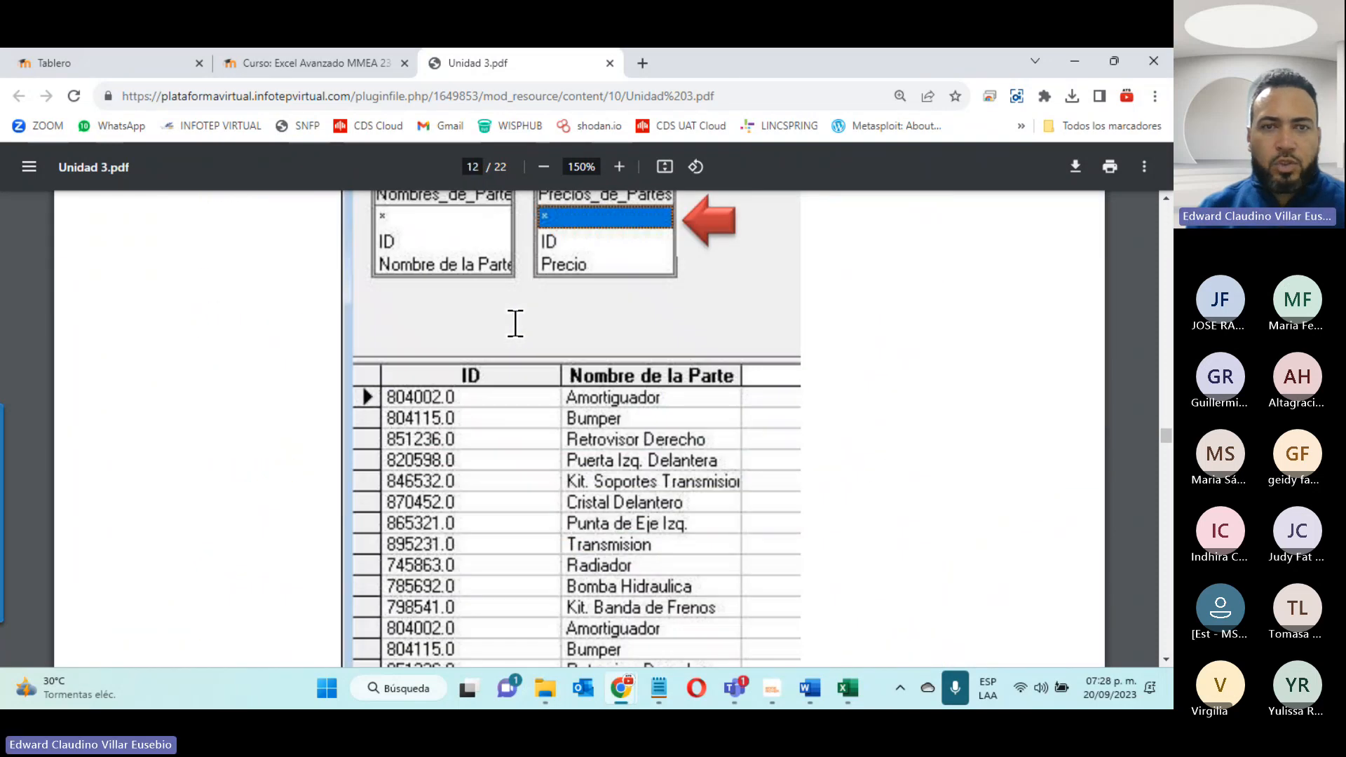
scroll(515, 324, down, 15)
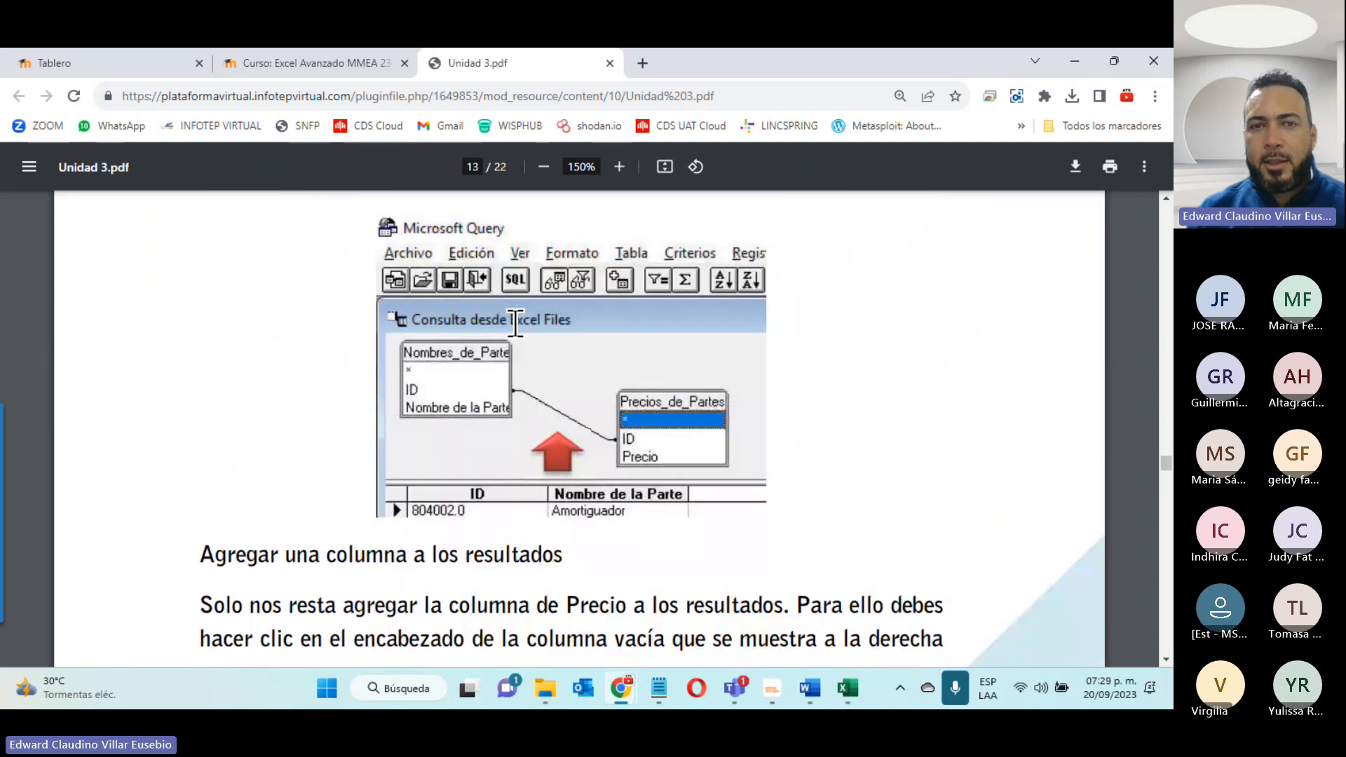
scroll(515, 323, down, 4)
scroll(515, 323, up, 4)
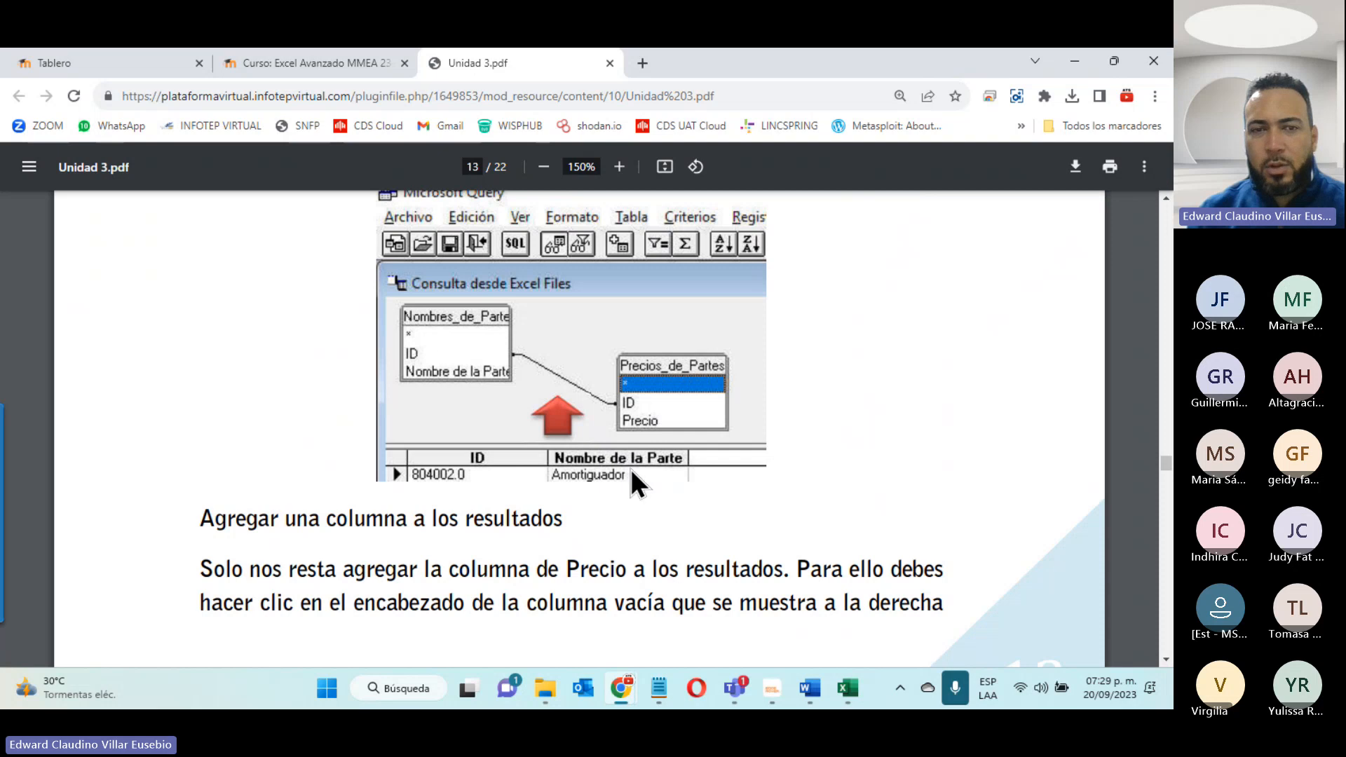
scroll(629, 468, down, 12)
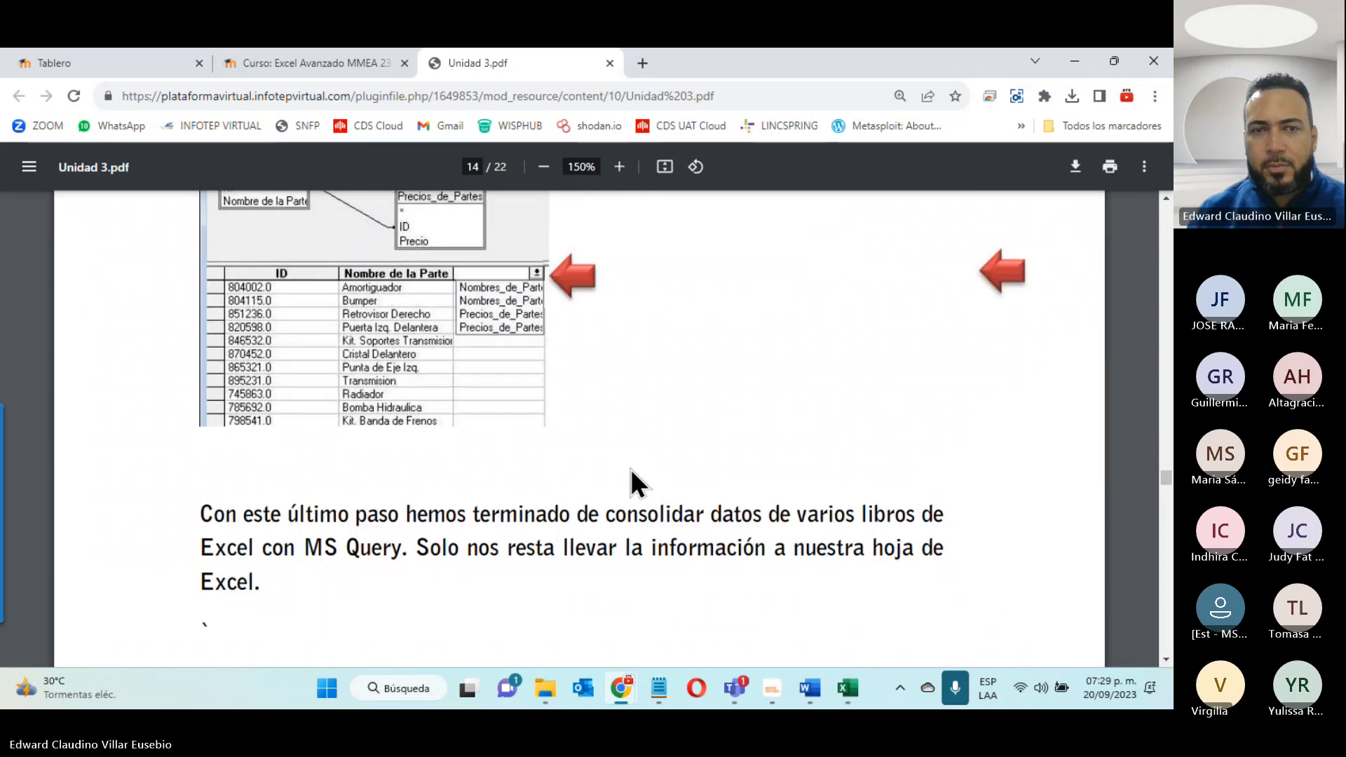
scroll(631, 471, down, 8)
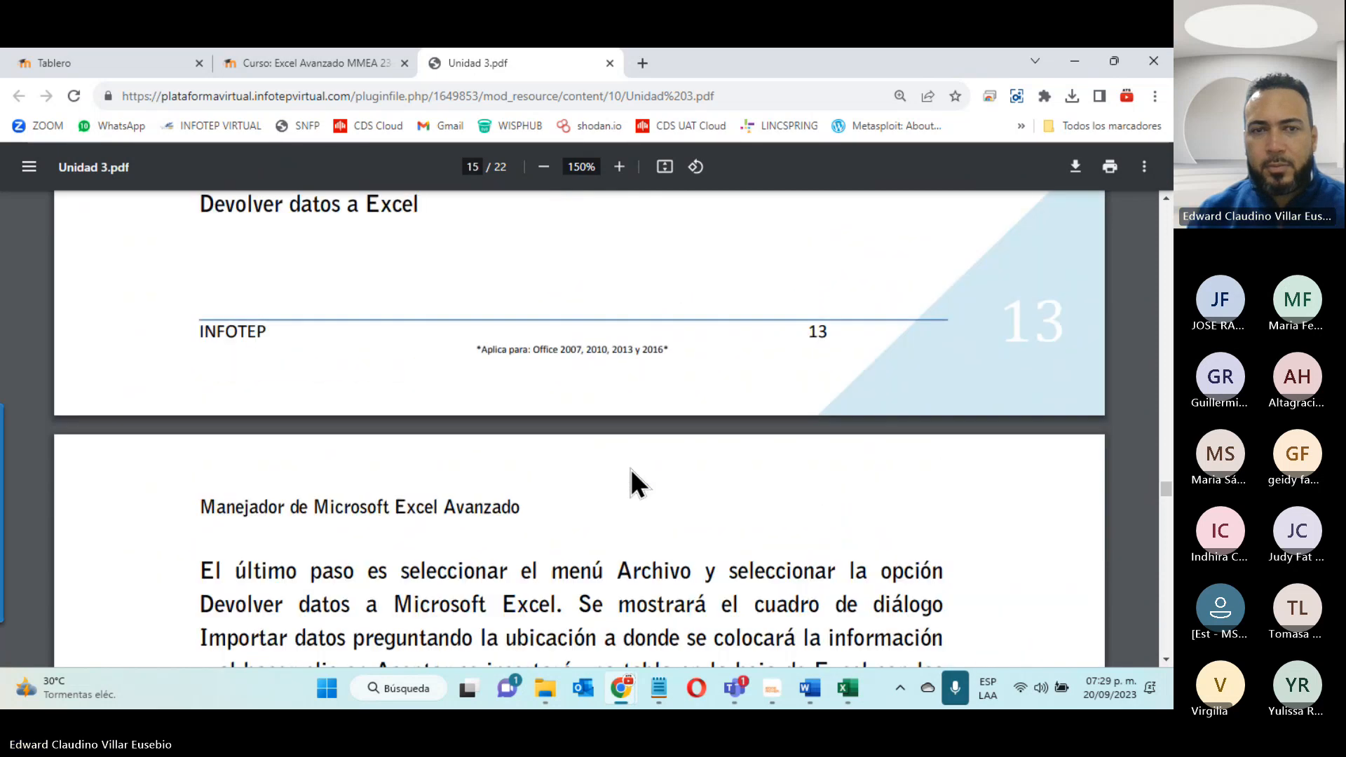
scroll(630, 468, down, 3)
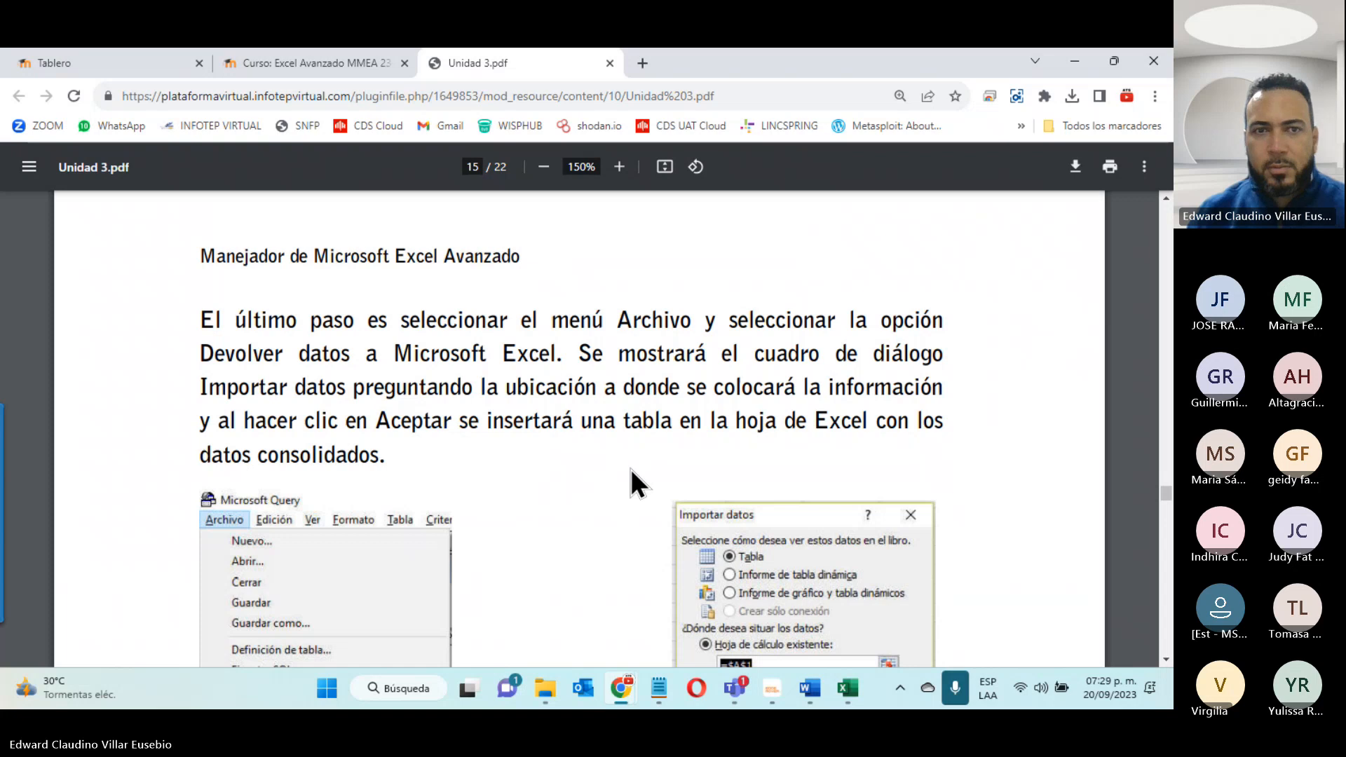
- Read section 3.3 on importing text files, including the CSV example, the import wizard's separator and format options, and Ejercicio #5
scroll(629, 468, down, 5)
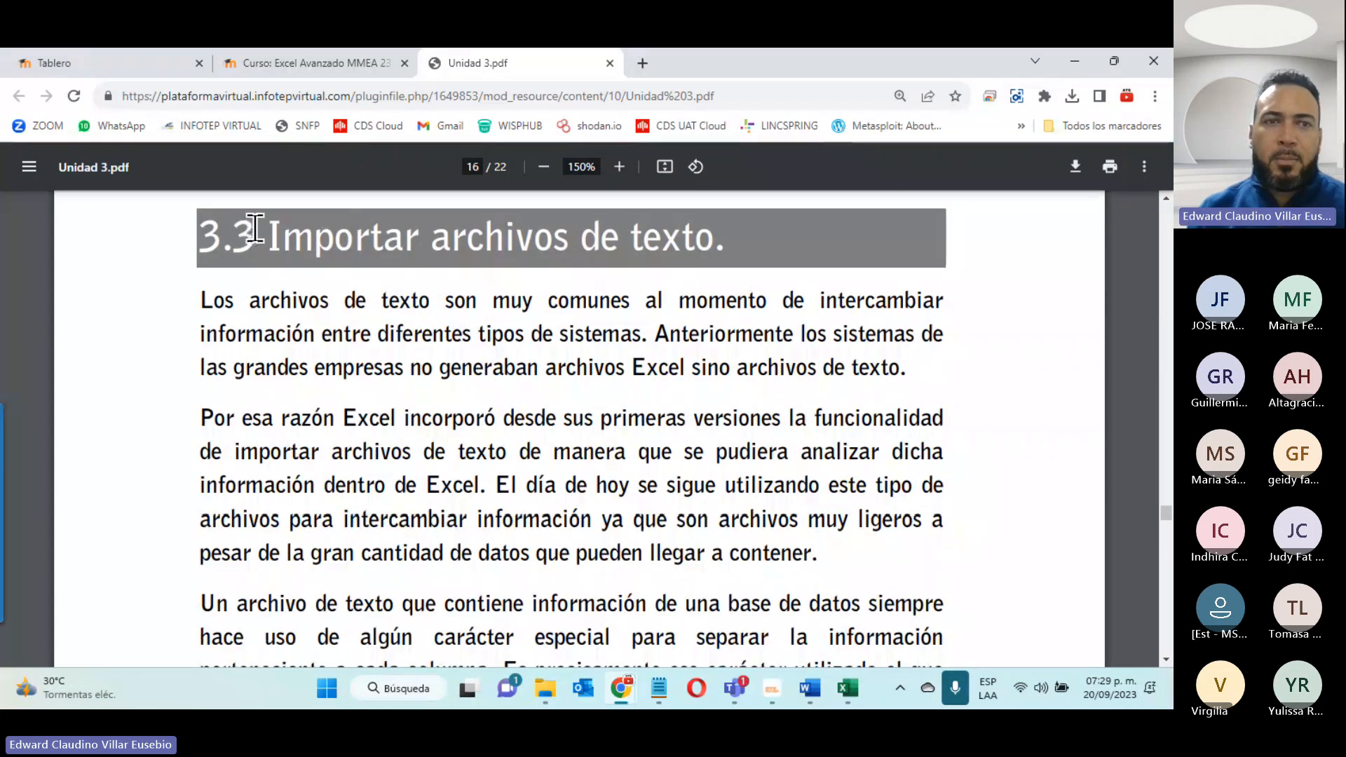
scroll(749, 309, down, 4)
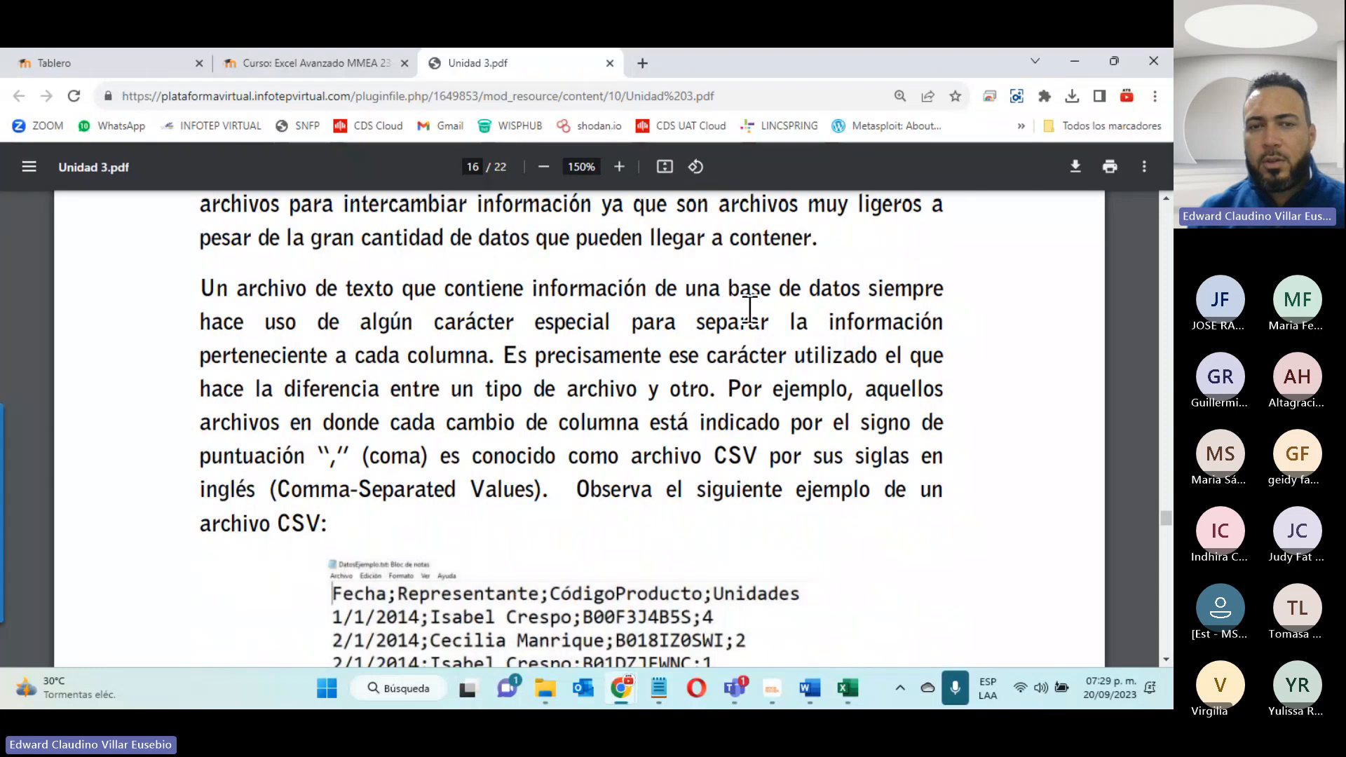
scroll(749, 309, up, 4)
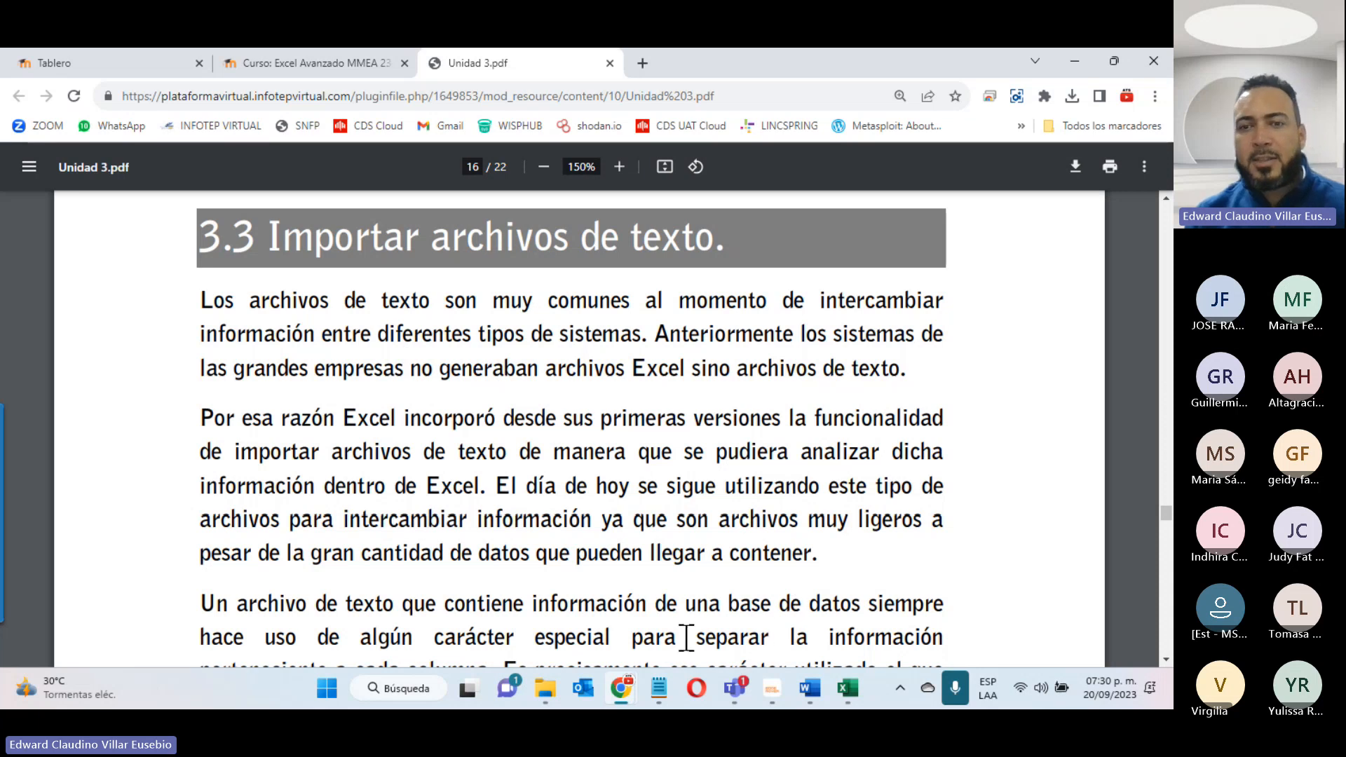
scroll(686, 639, down, 5)
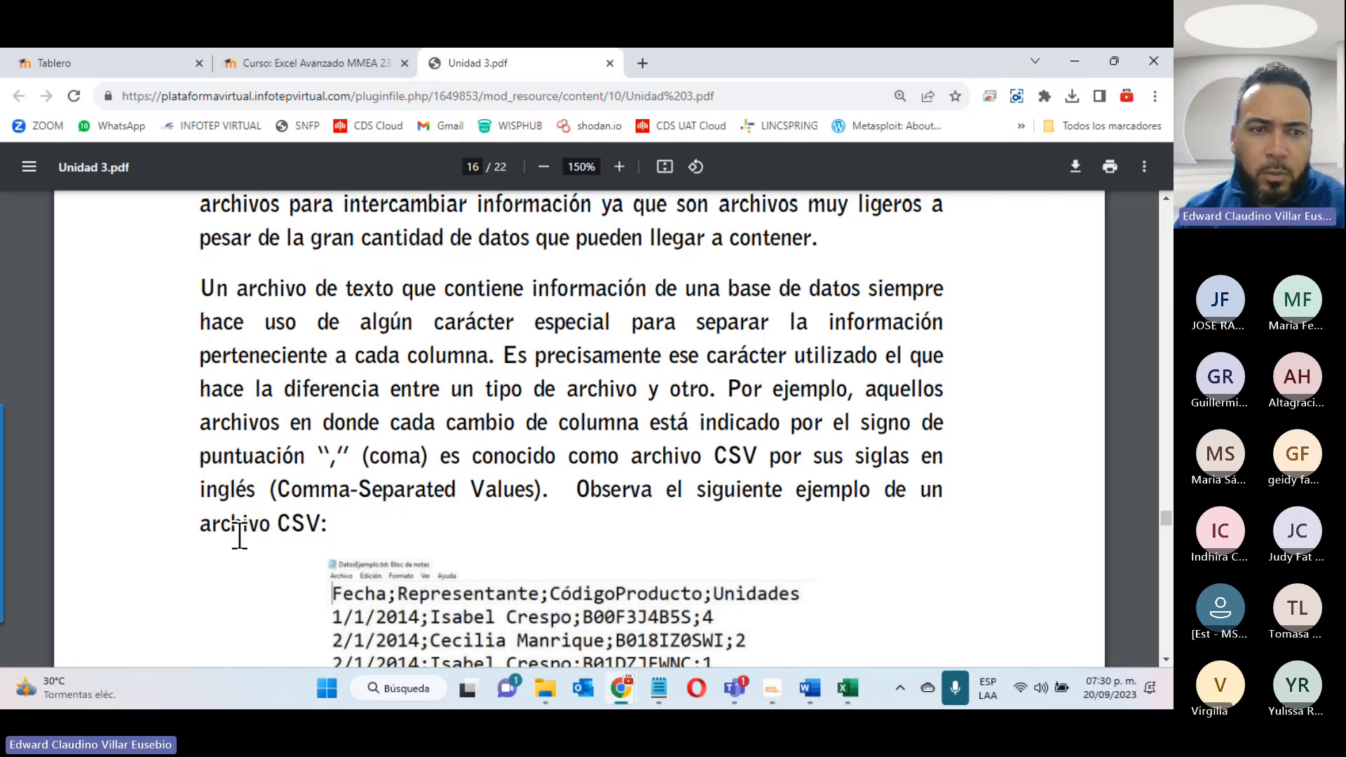
scroll(346, 534, down, 4)
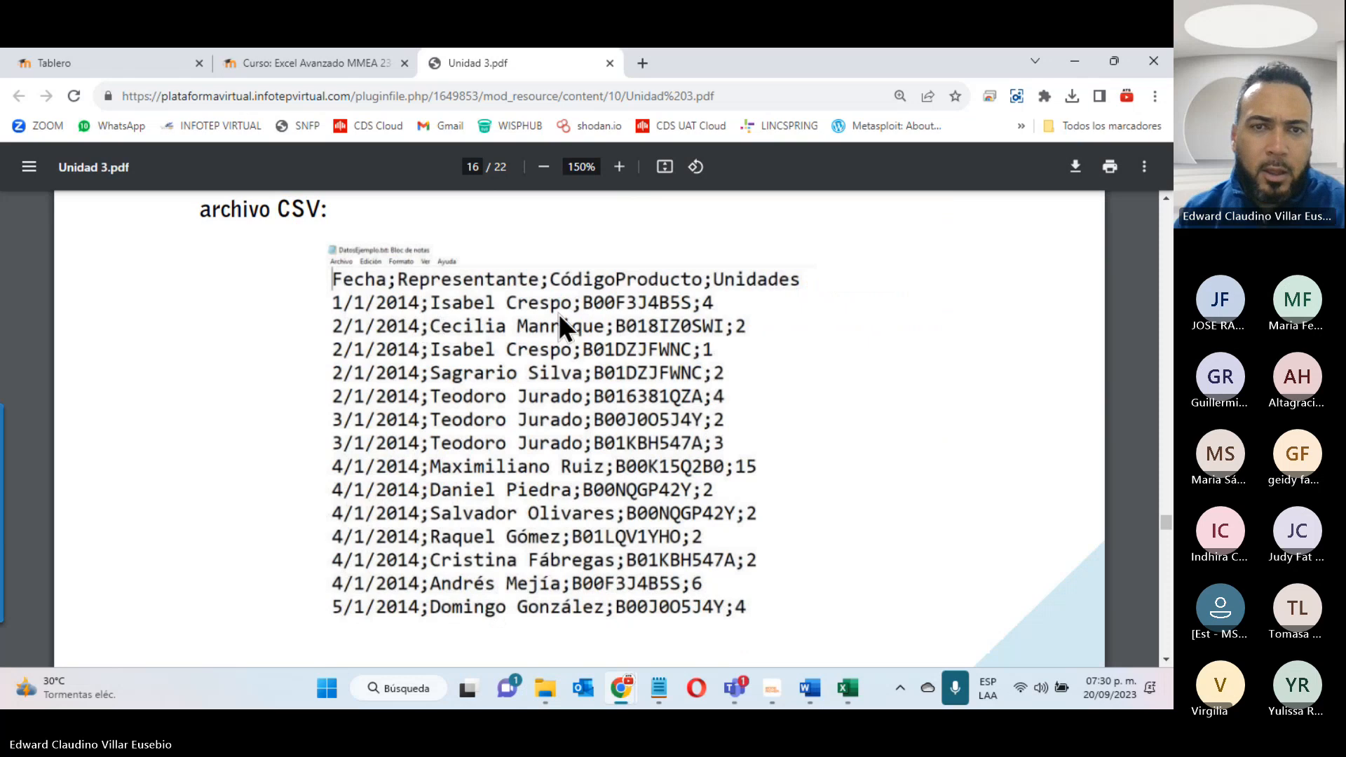
scroll(589, 324, up, 4)
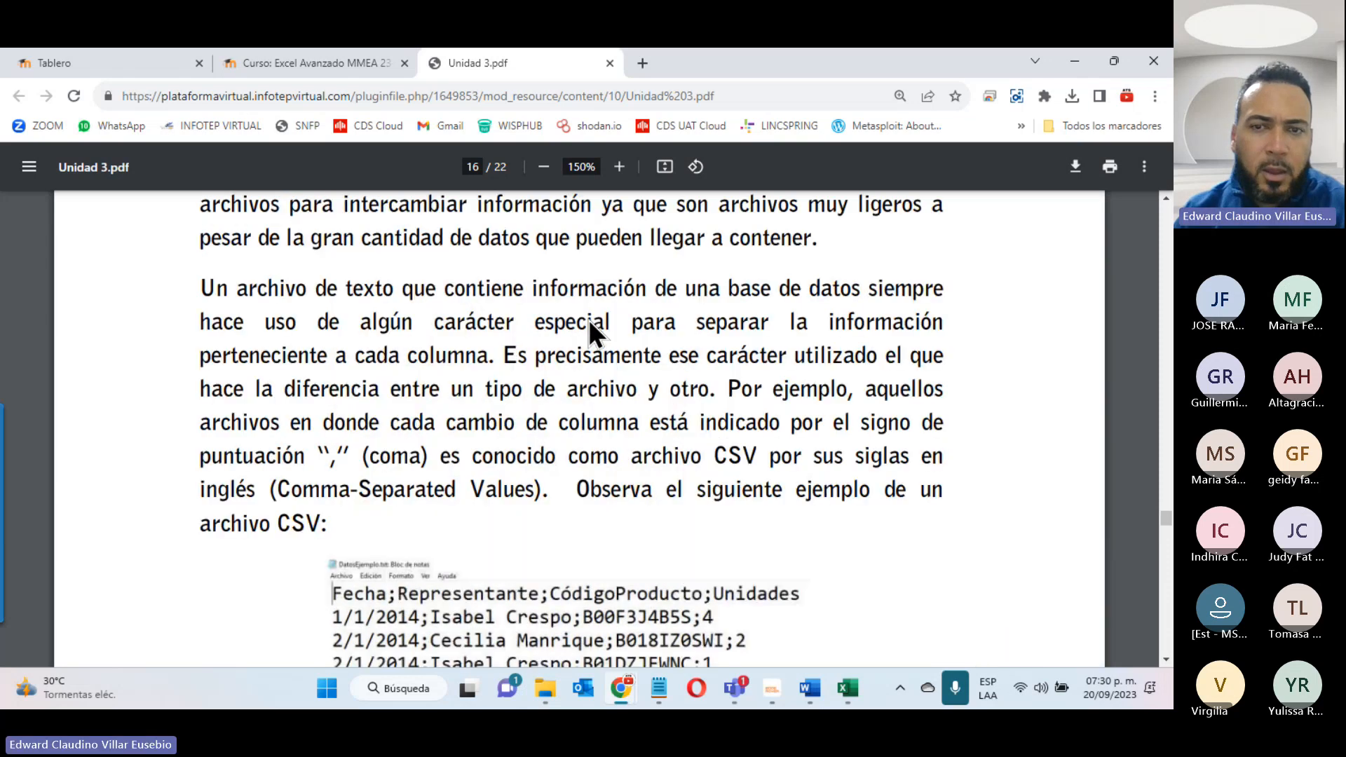
scroll(587, 318, down, 4)
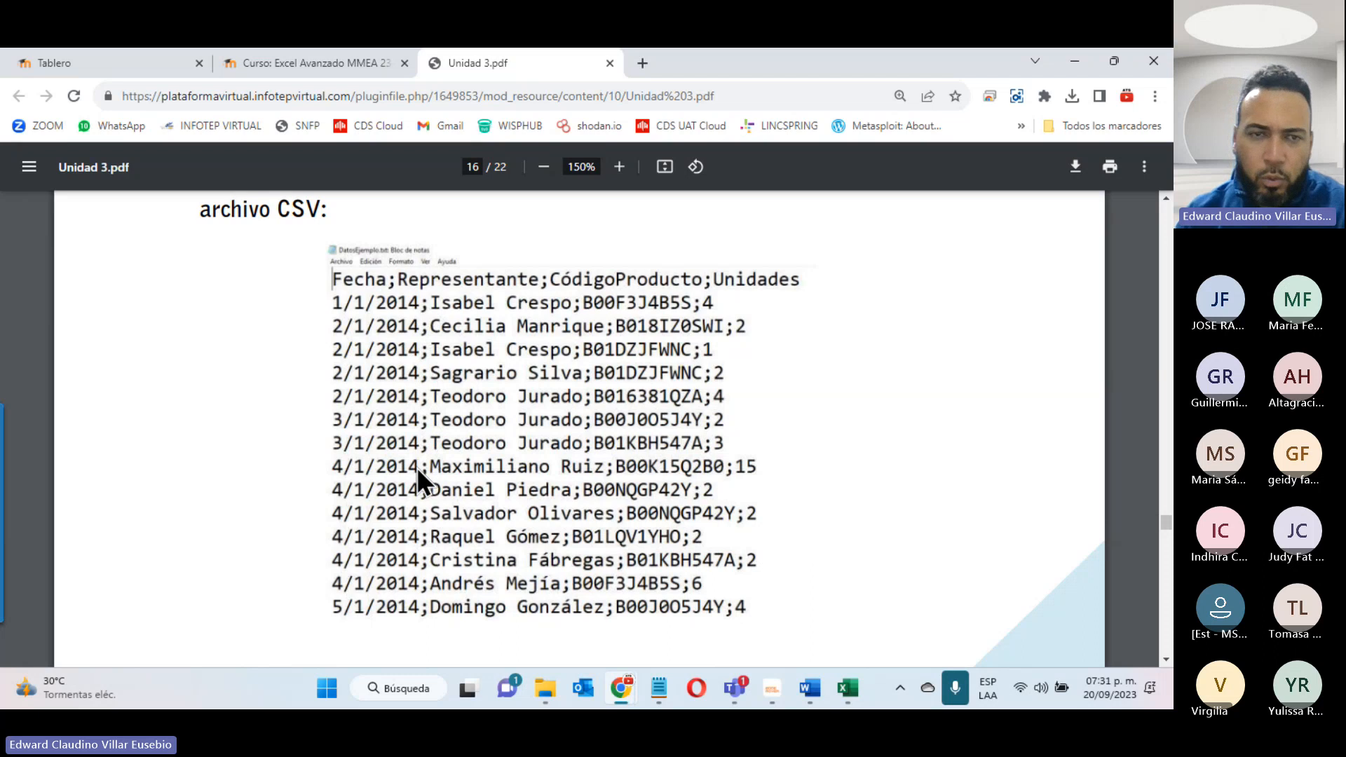
scroll(417, 466, down, 10)
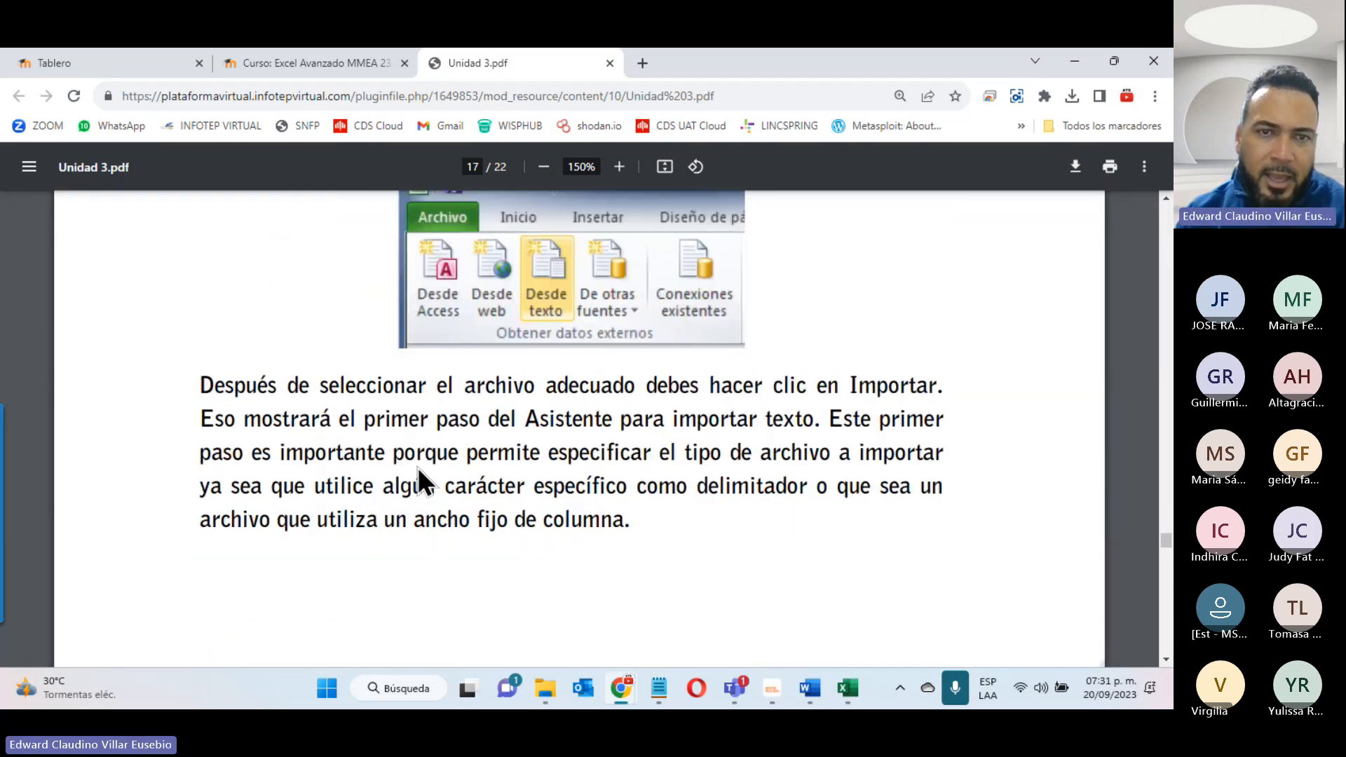
scroll(418, 466, down, 20)
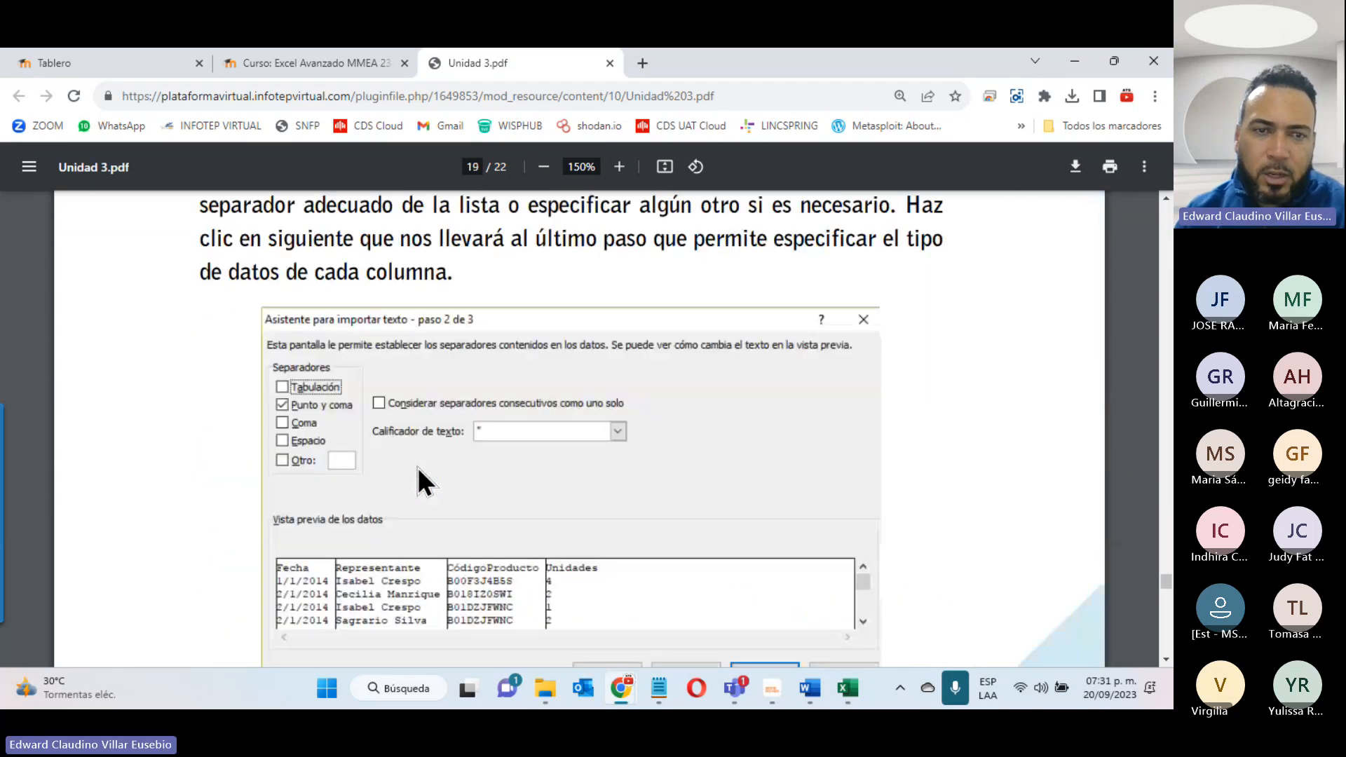
scroll(418, 467, down, 20)
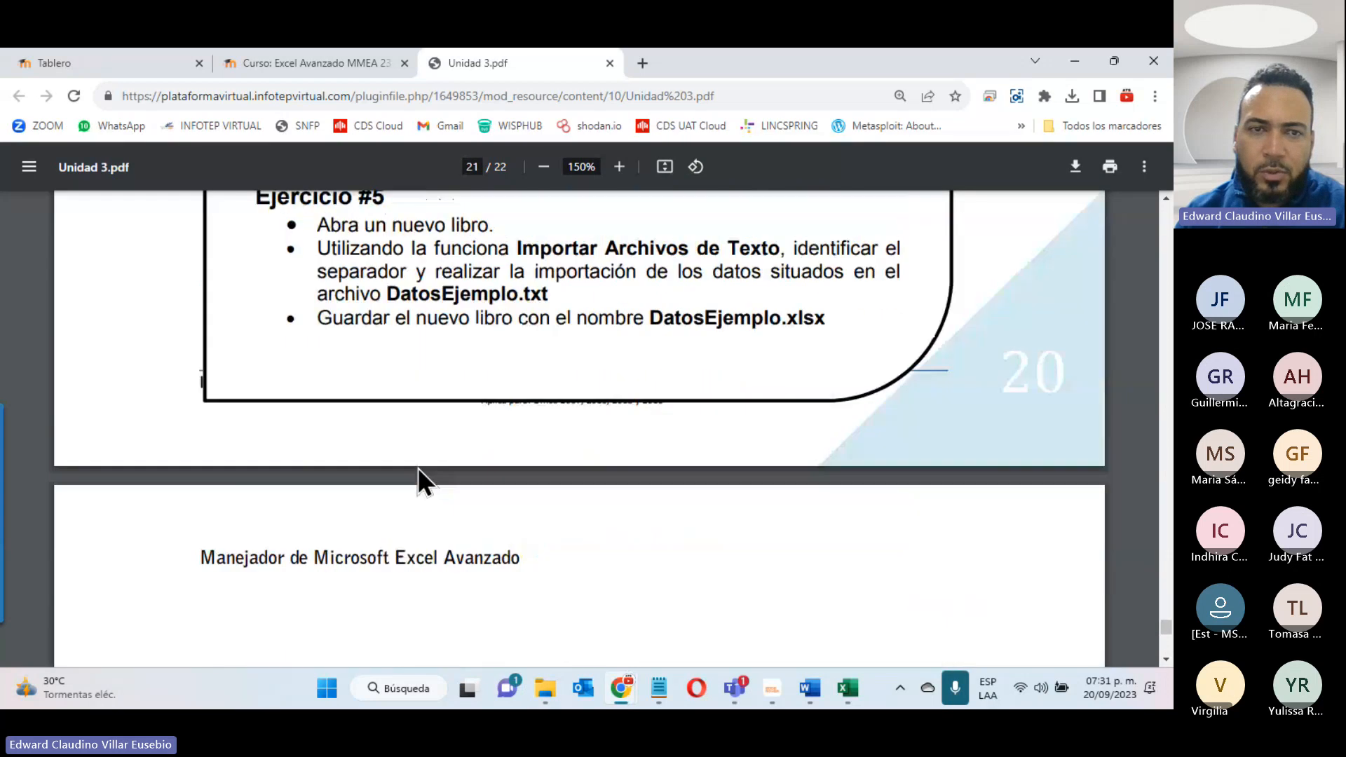
scroll(416, 465, up, 15)
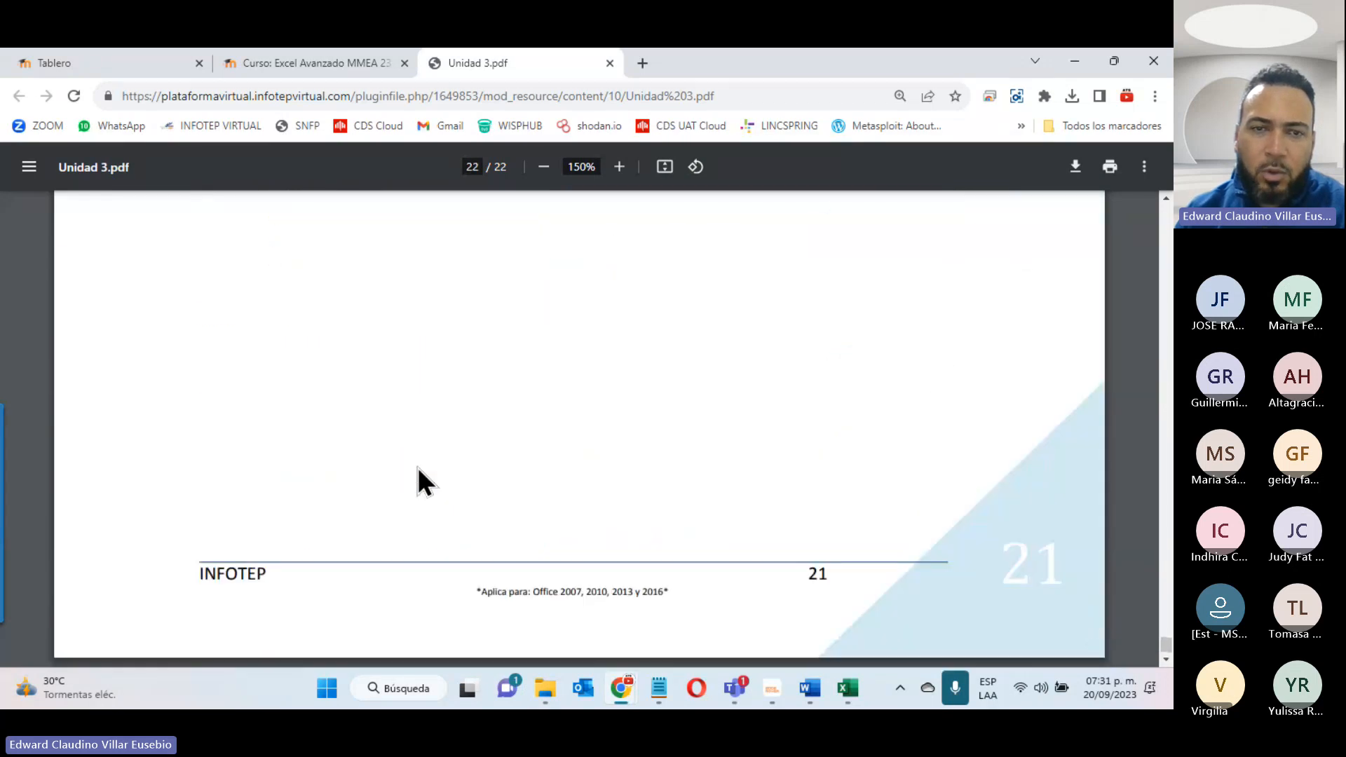
scroll(417, 467, up, 5)
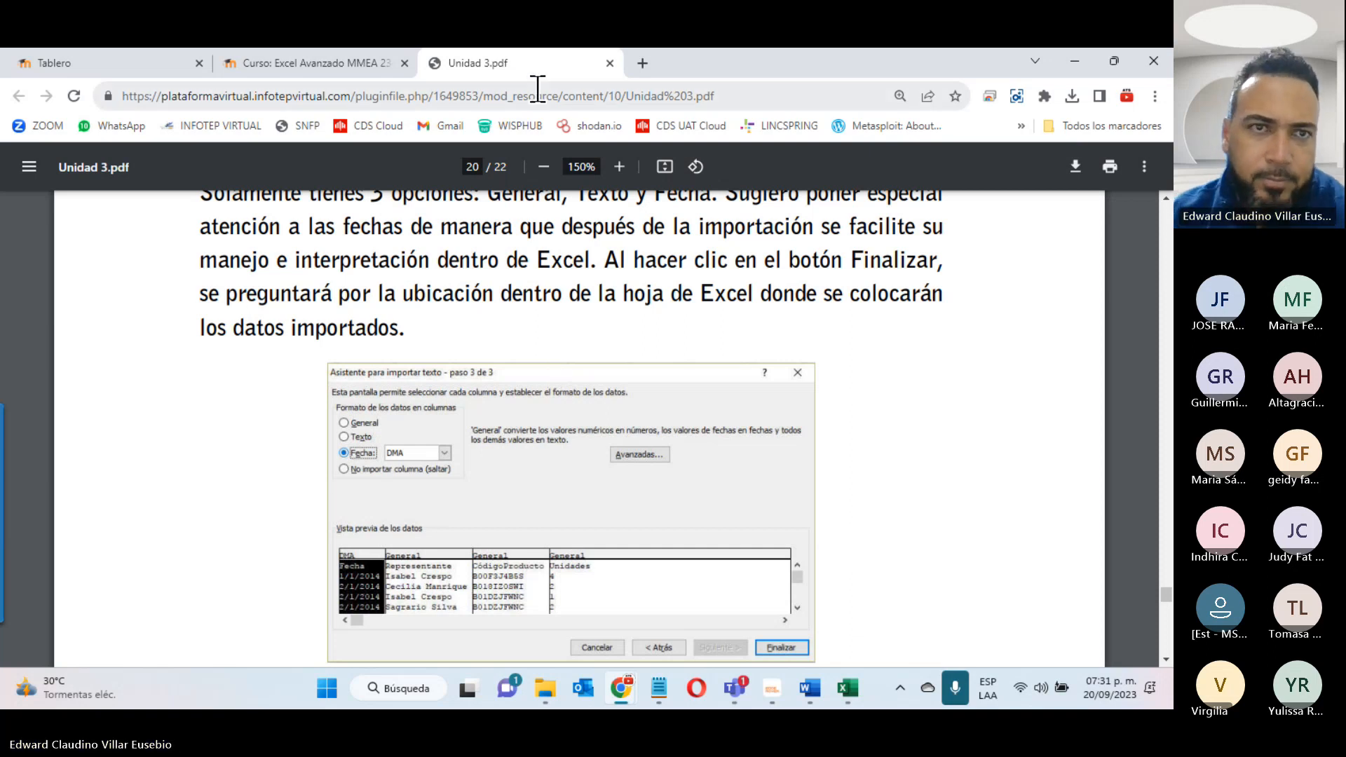
- Download the Actividad 3 Unidad 3 workbook from the course page and open it in Excel
click(262, 60)
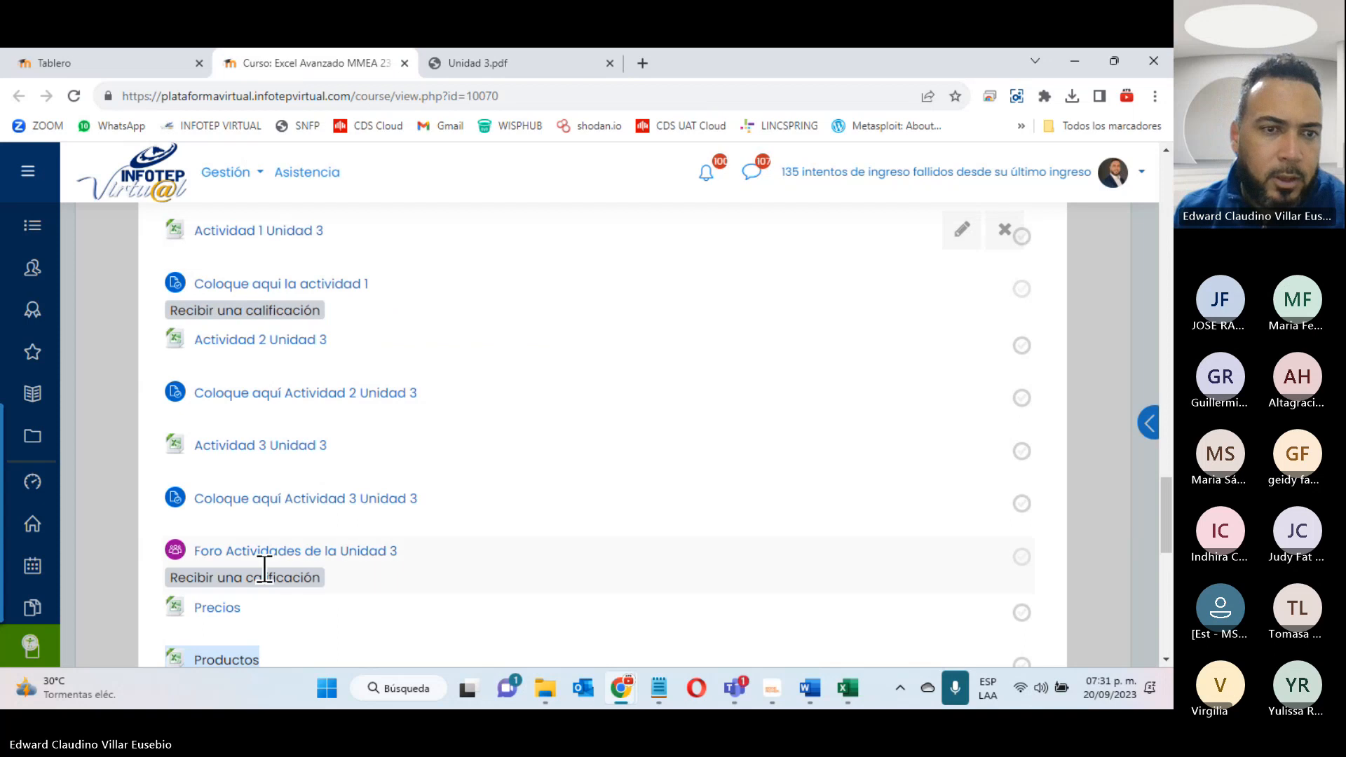
click(241, 446)
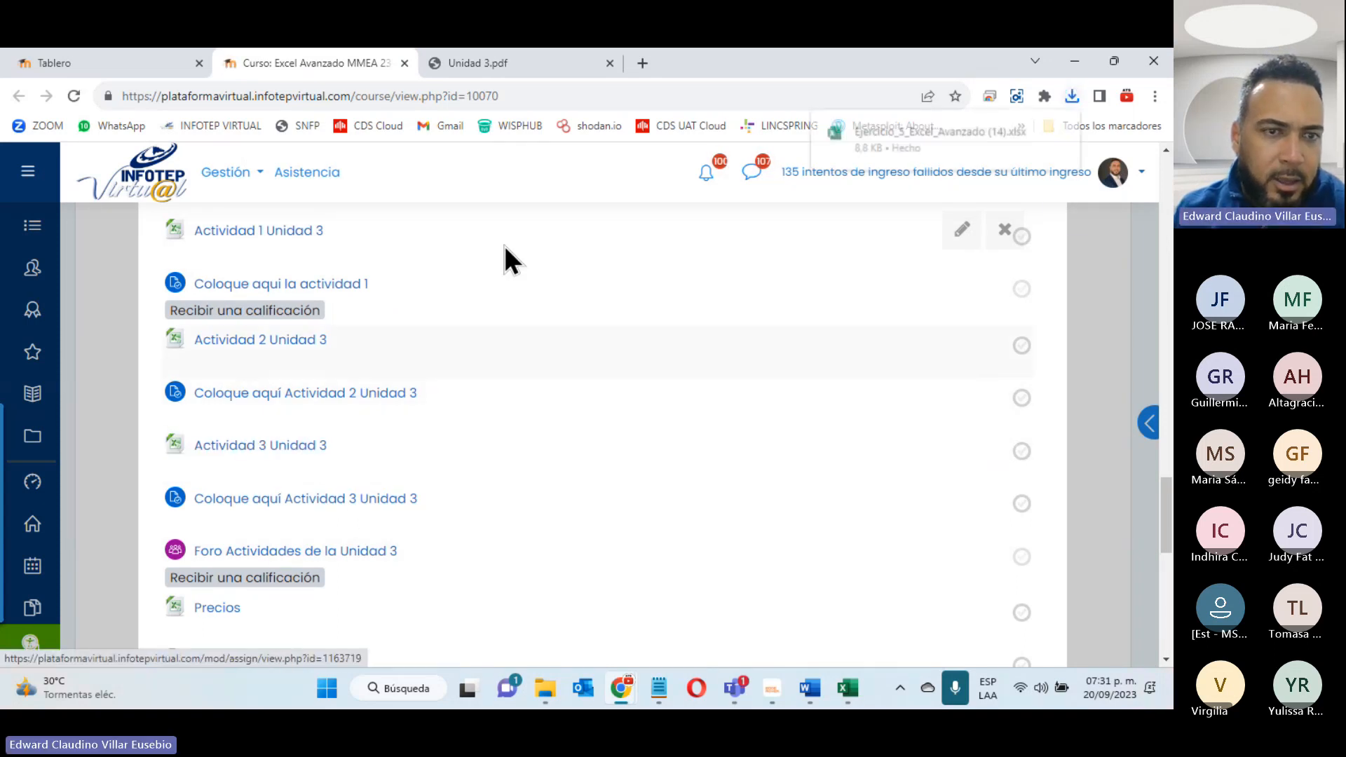
click(925, 132)
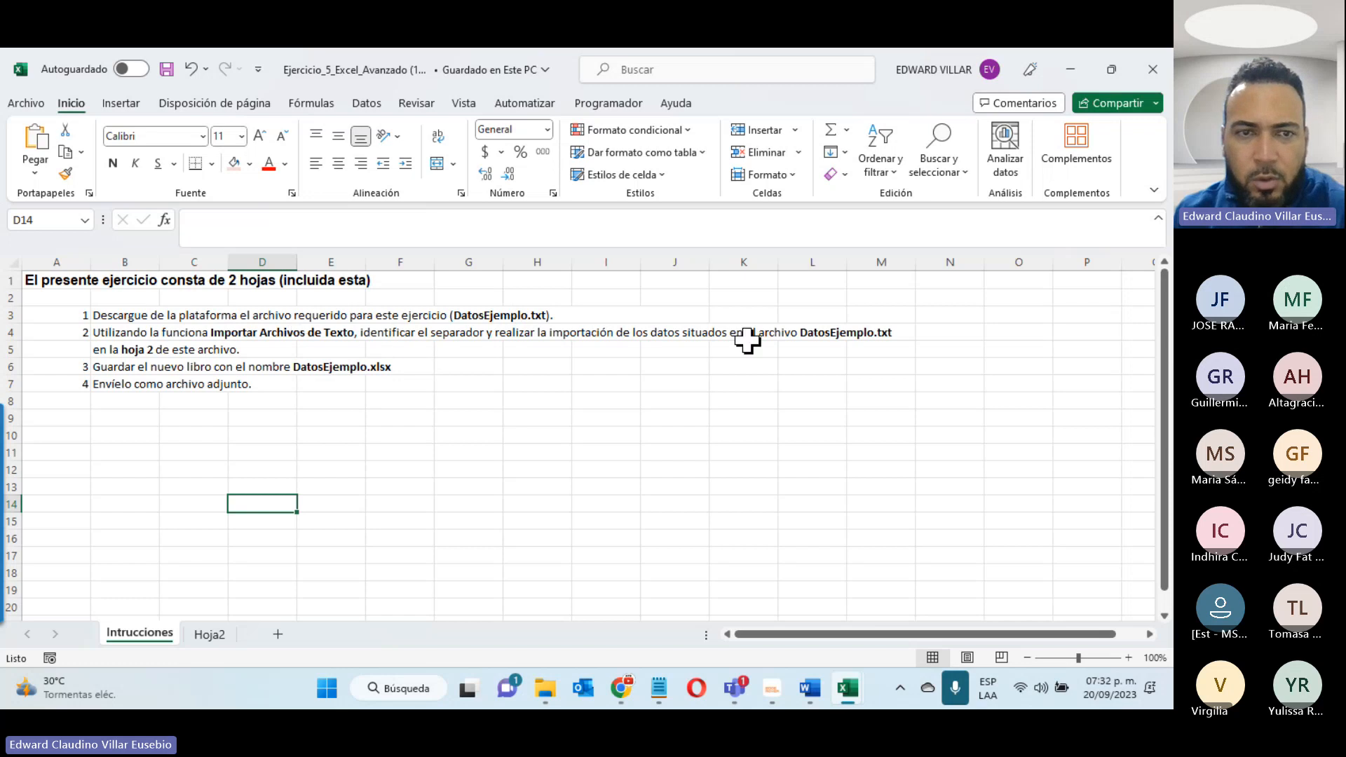
- Examine the Hoja2 sheet of the Ejercicio_5 workbook and minimize that workbook
click(199, 634)
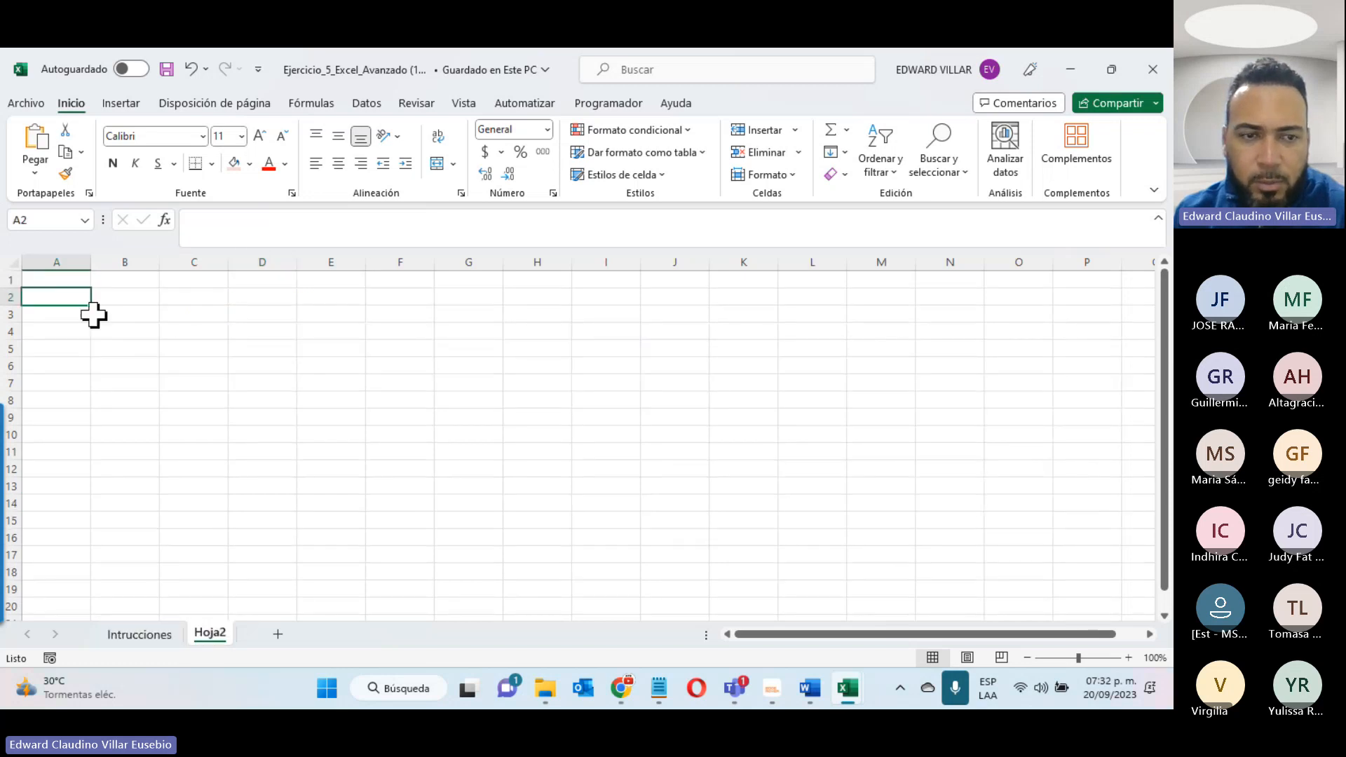
click(1069, 60)
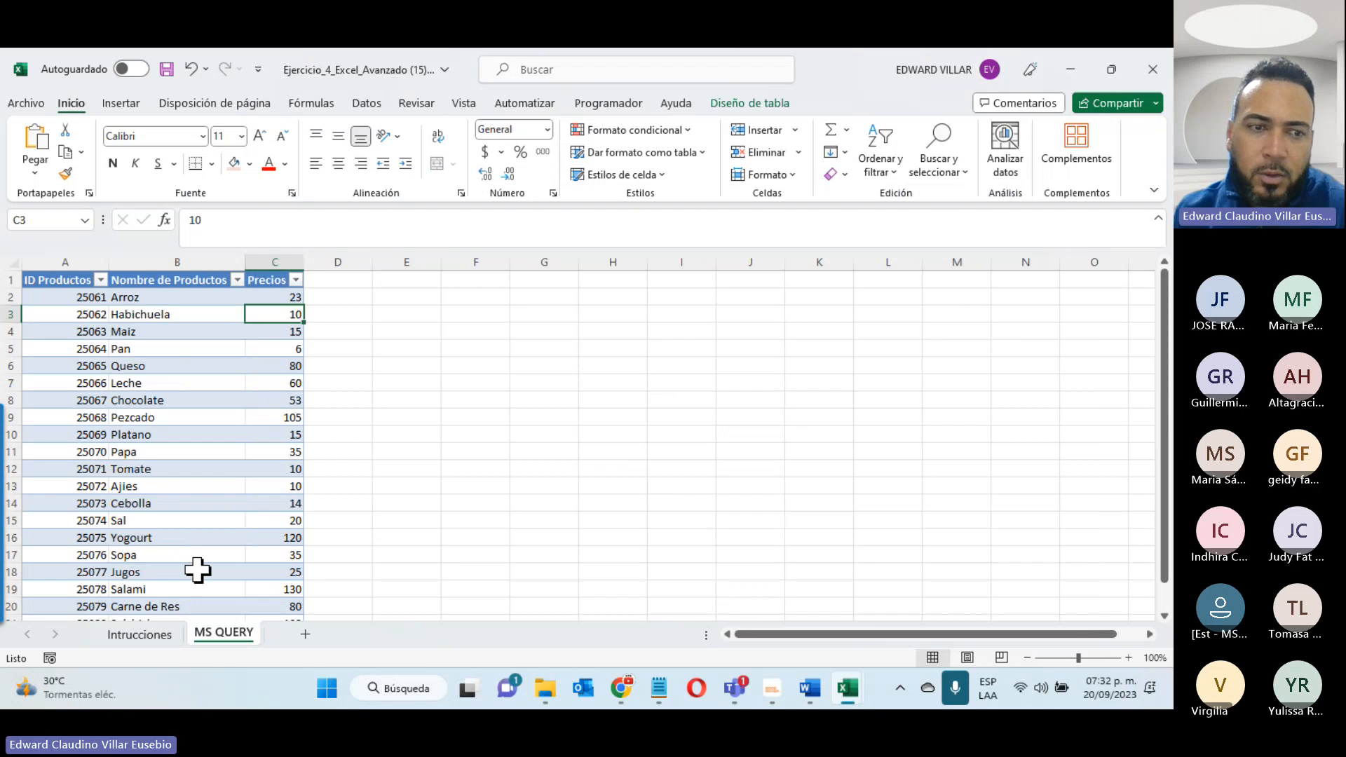
- Download the Datos Ejemplo text file from the course page to Descargas as DatosEjemplo (13).txt and return to the Ejercicio_5 workbook
click(1069, 67)
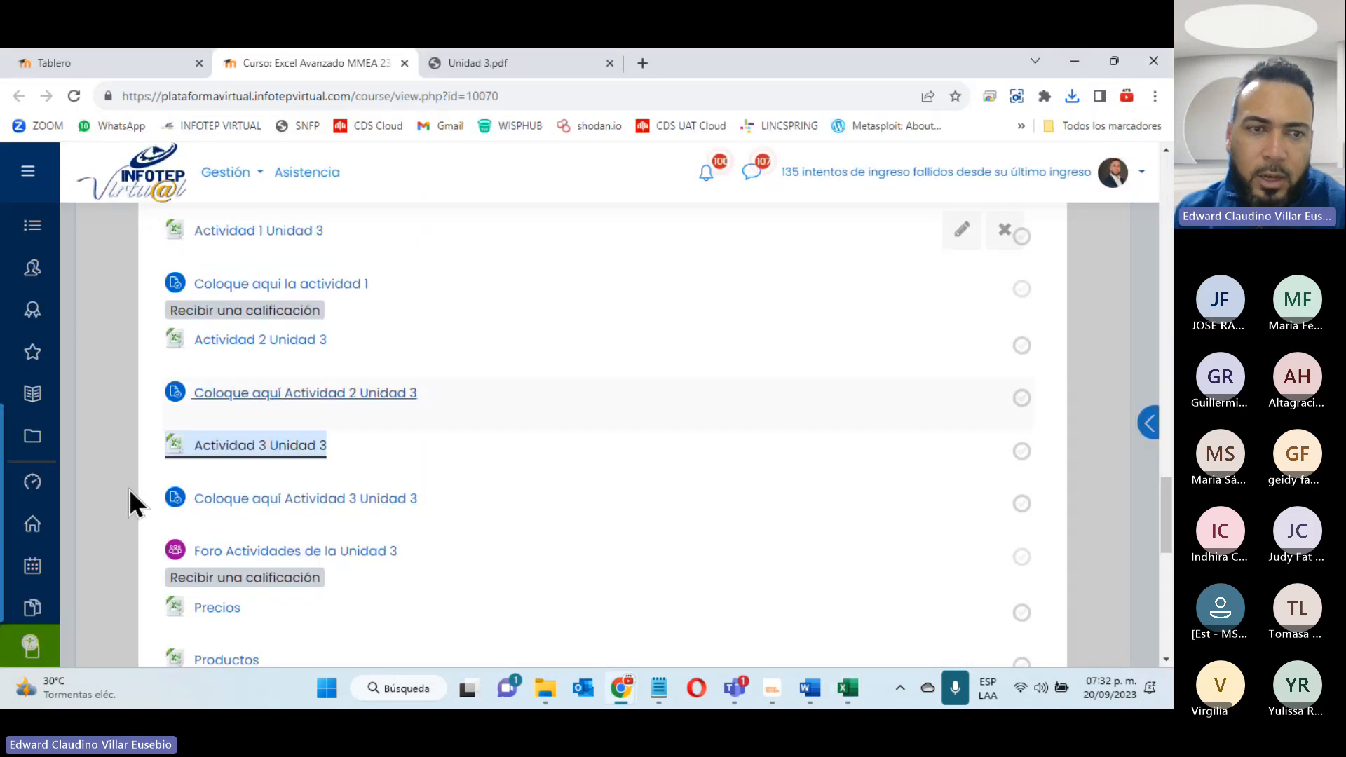
scroll(303, 511, down, 4)
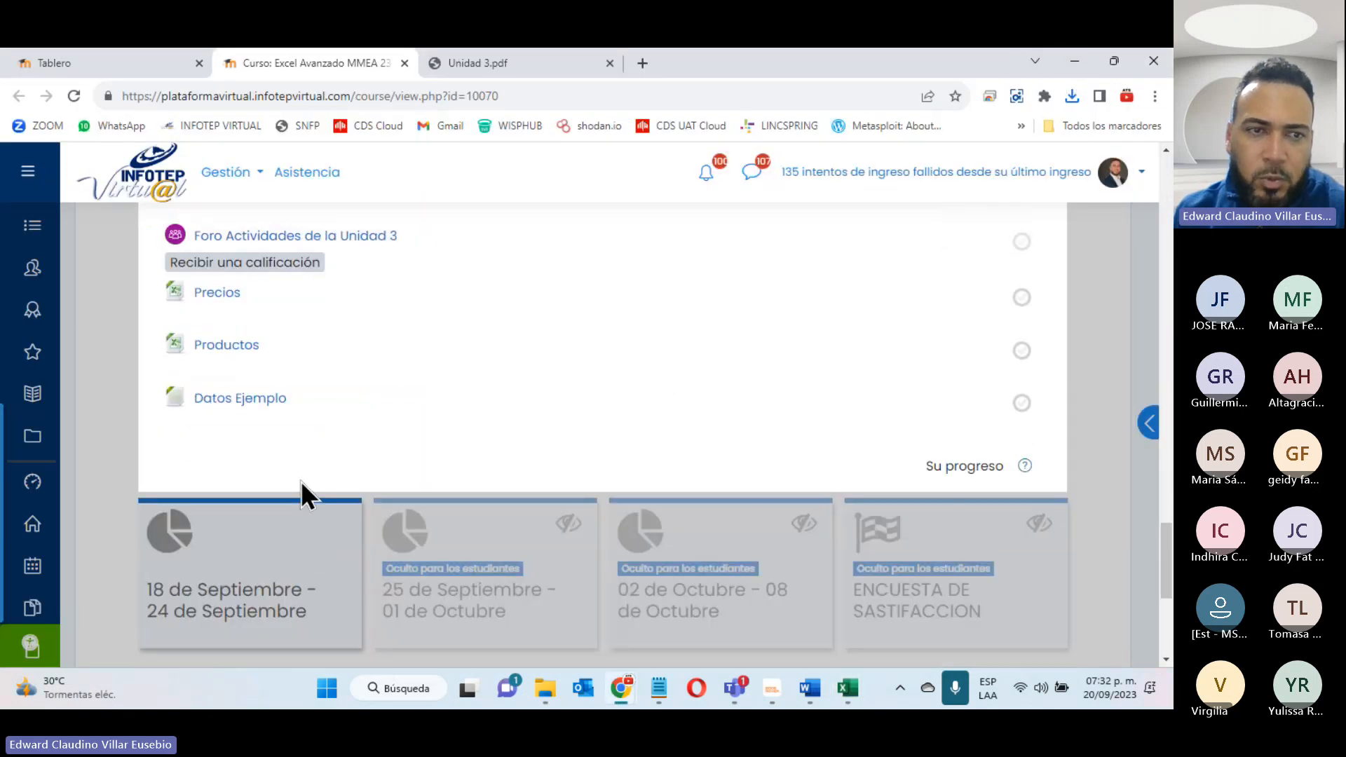
click(240, 399)
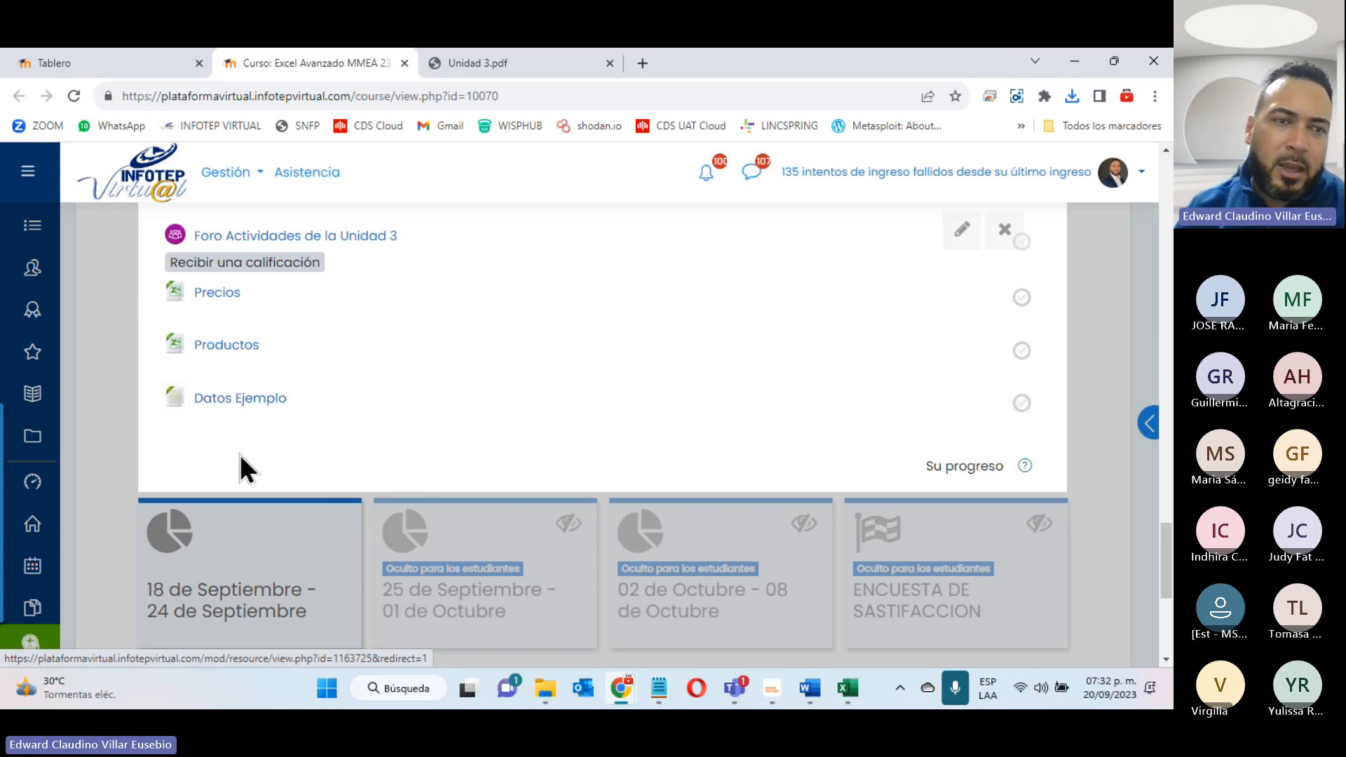
right_click(218, 397)
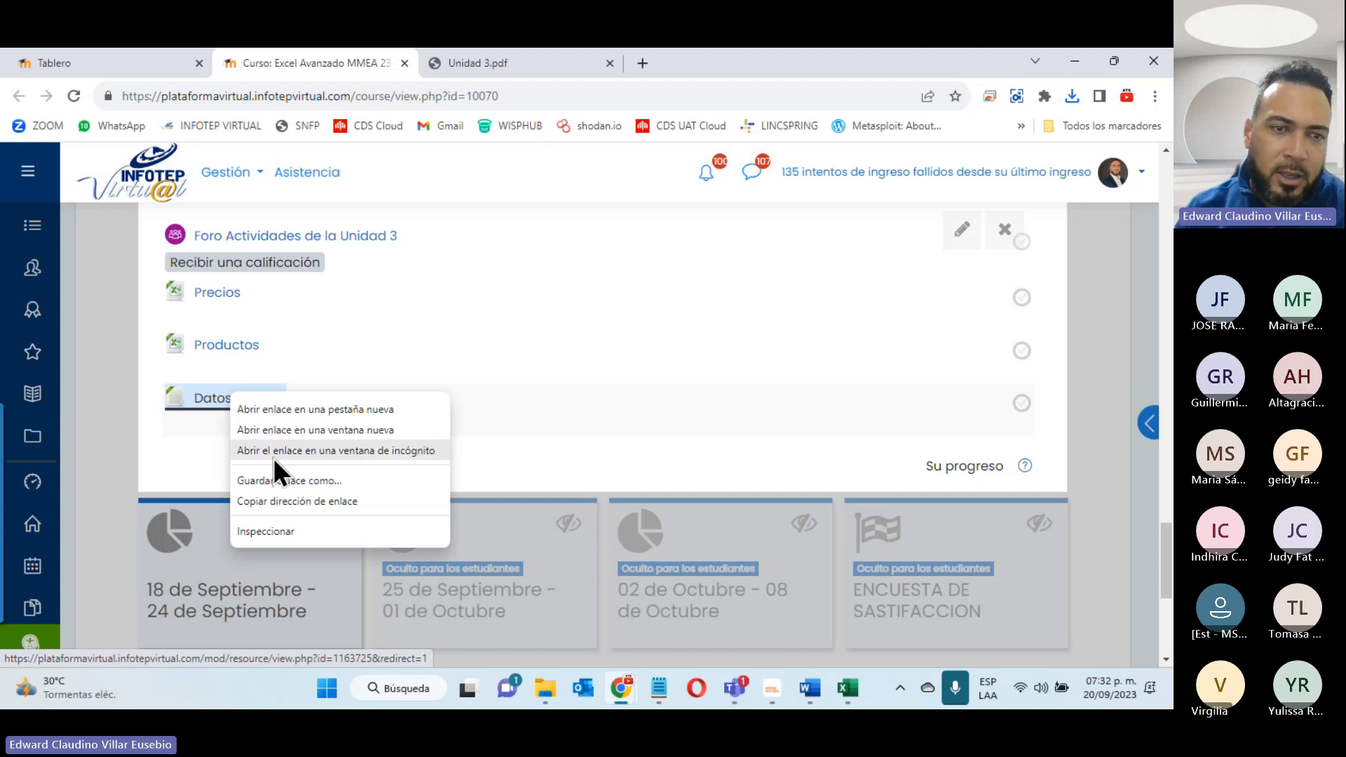
click(311, 485)
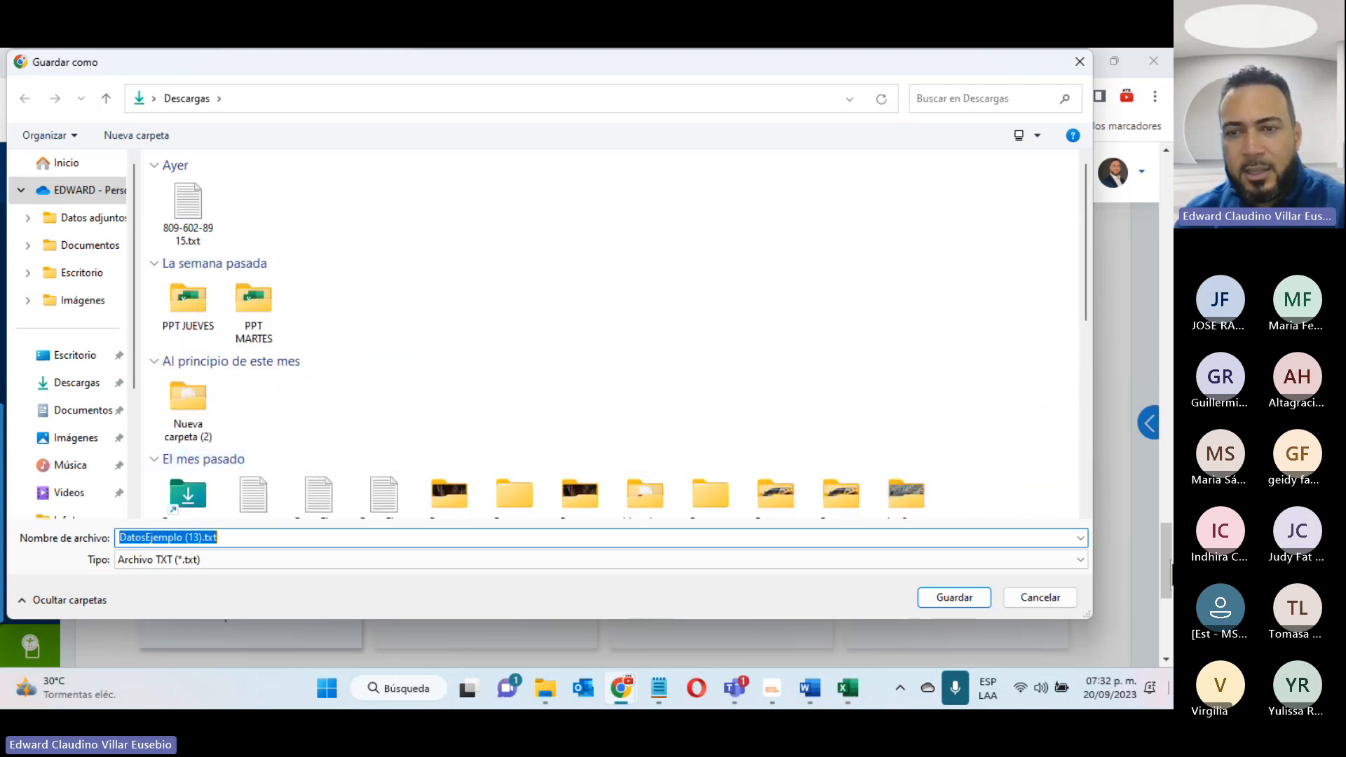
click(938, 595)
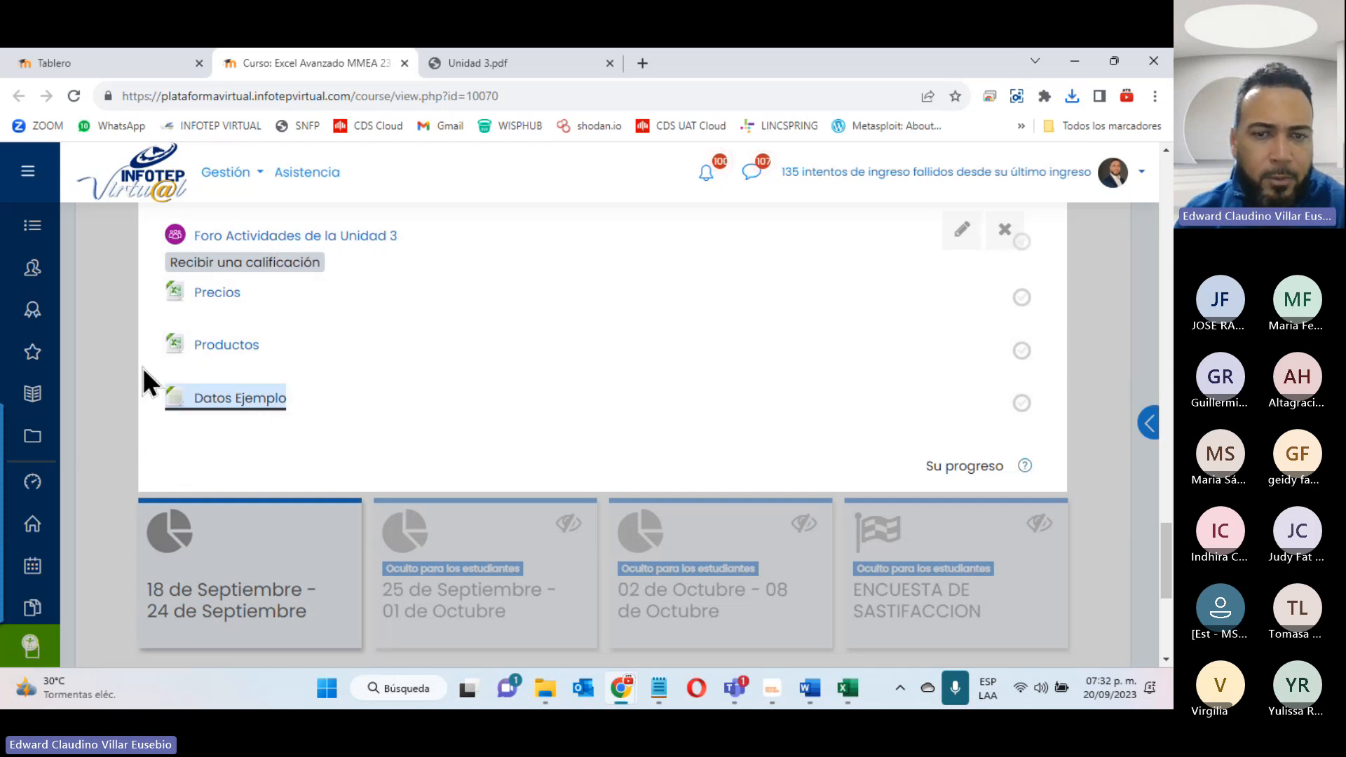
mouse_move(845, 671)
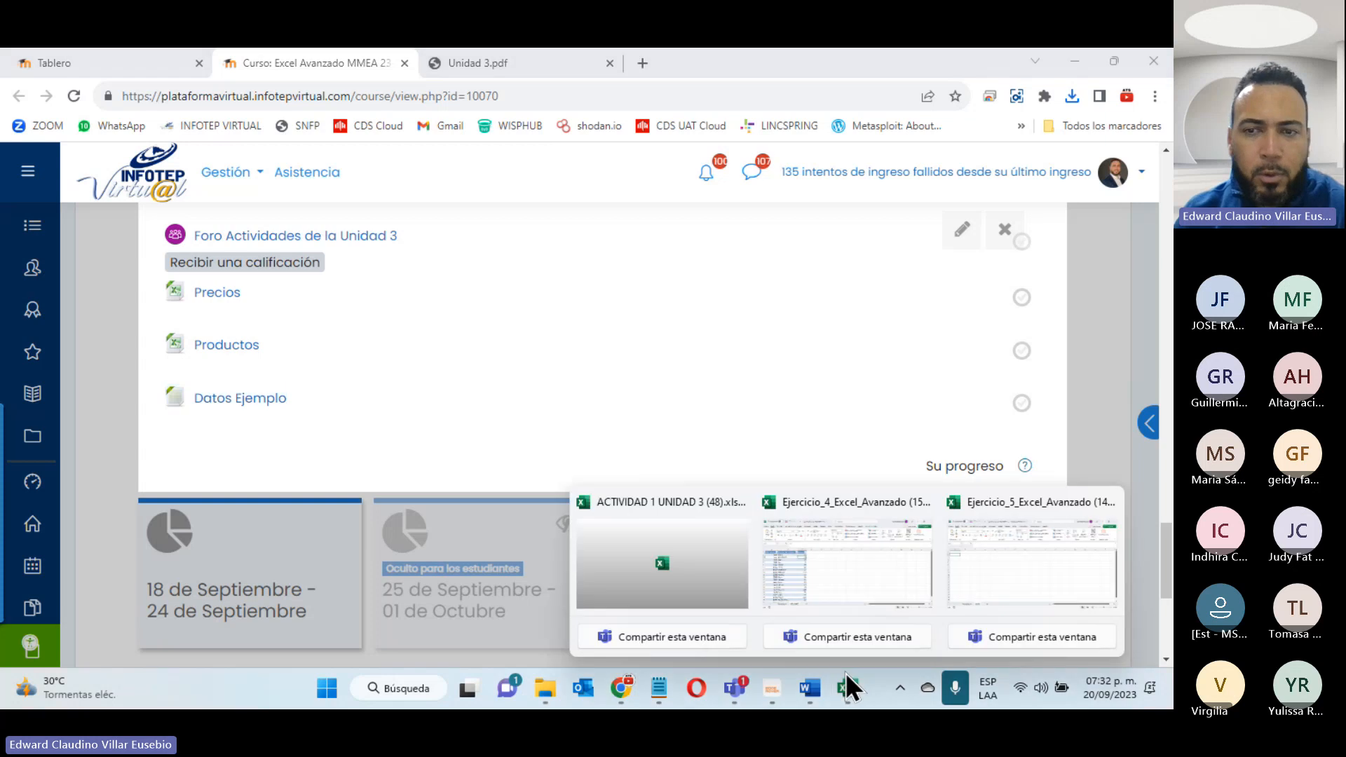
click(991, 541)
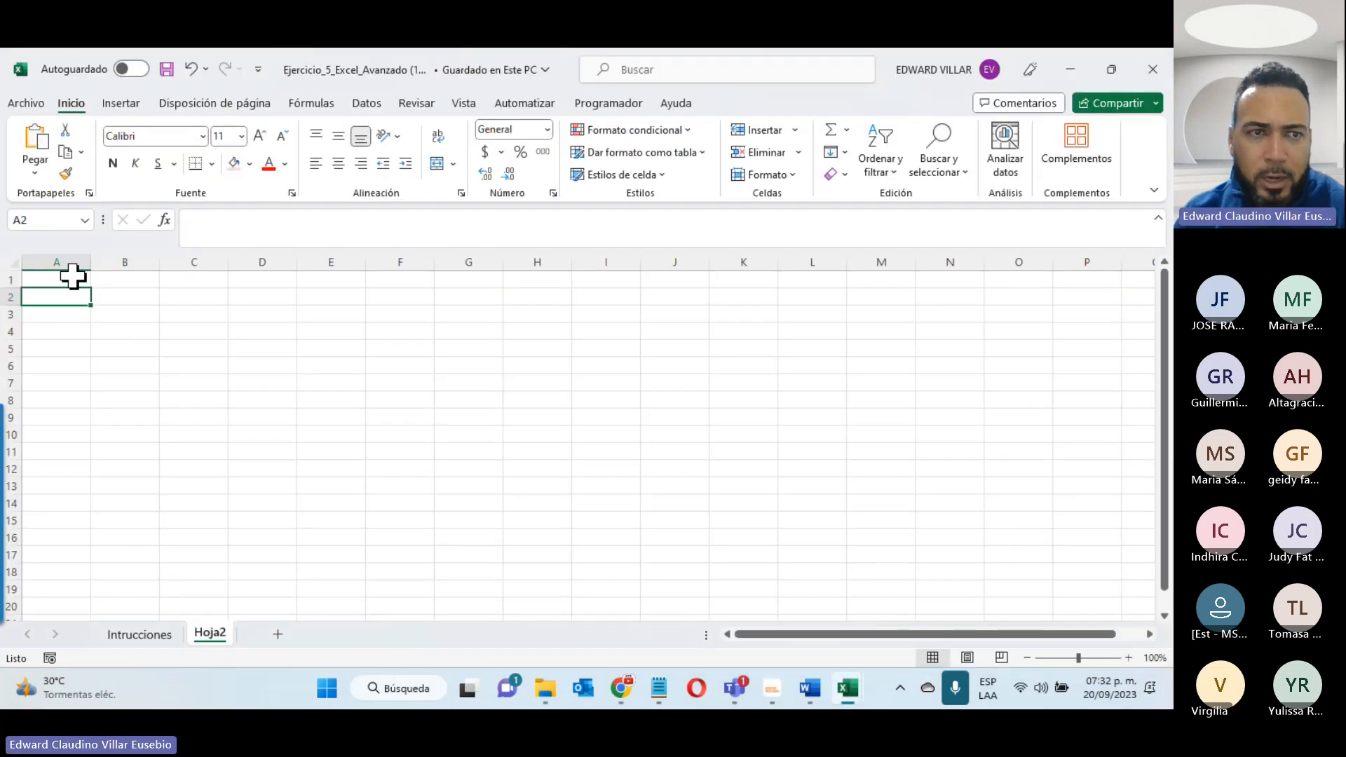
- Start a text/CSV import of DatosEjemplo (13).txt from the Descargas folder to open its data preview
click(365, 104)
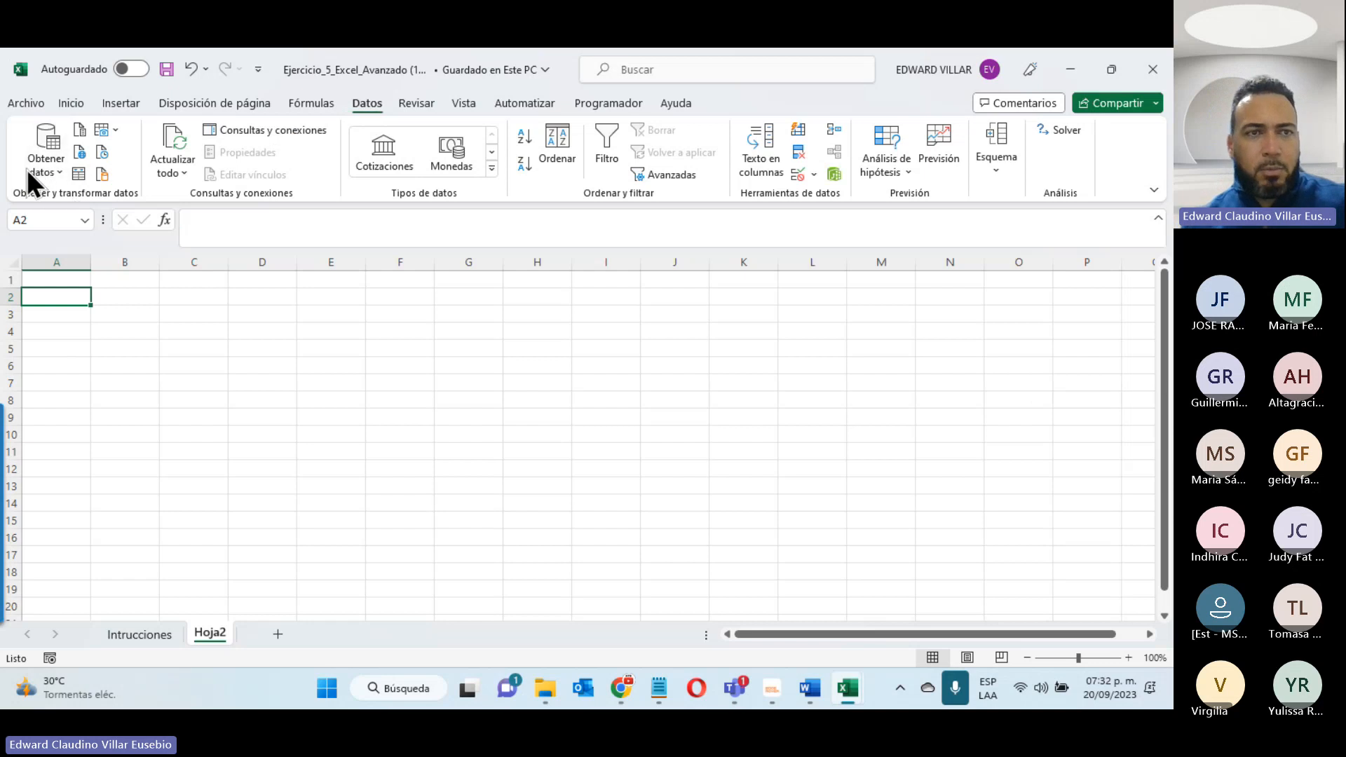
click(60, 169)
mouse_move(71, 193)
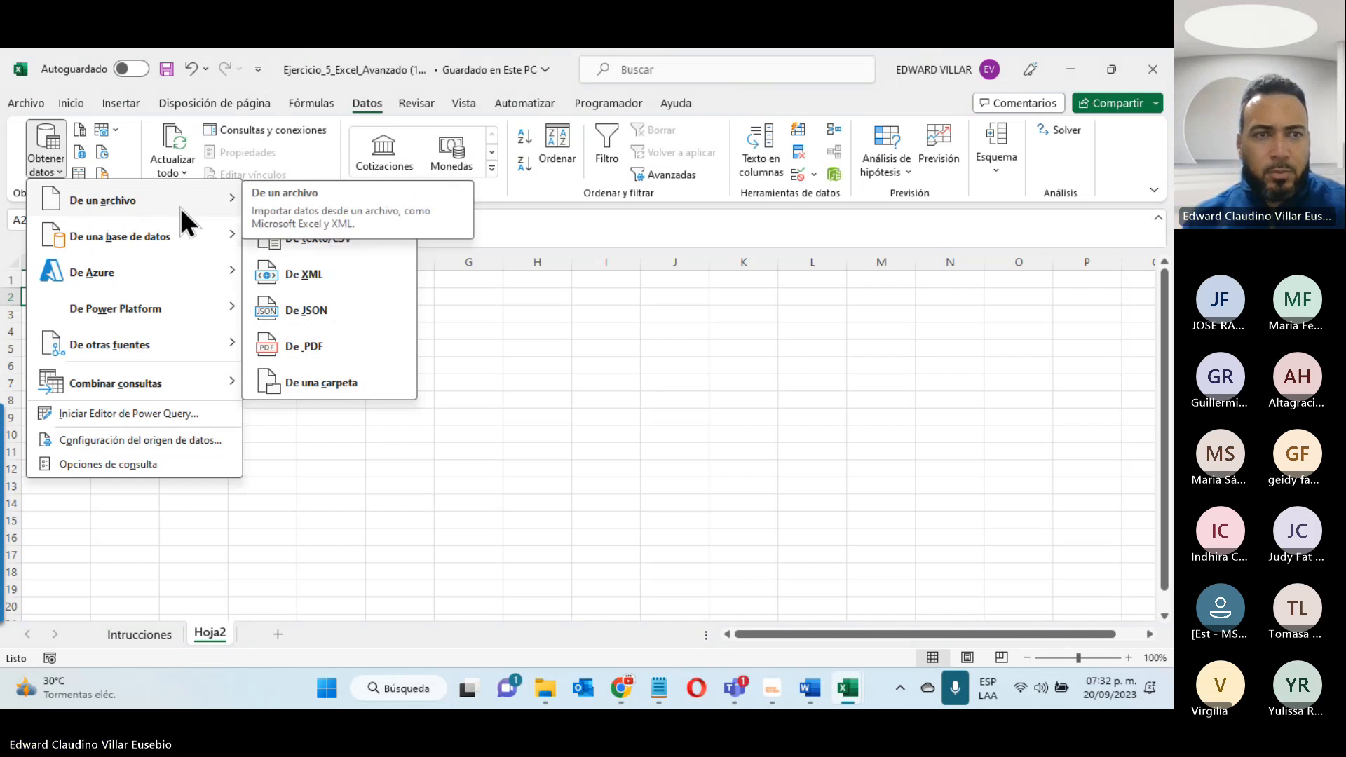
click(335, 238)
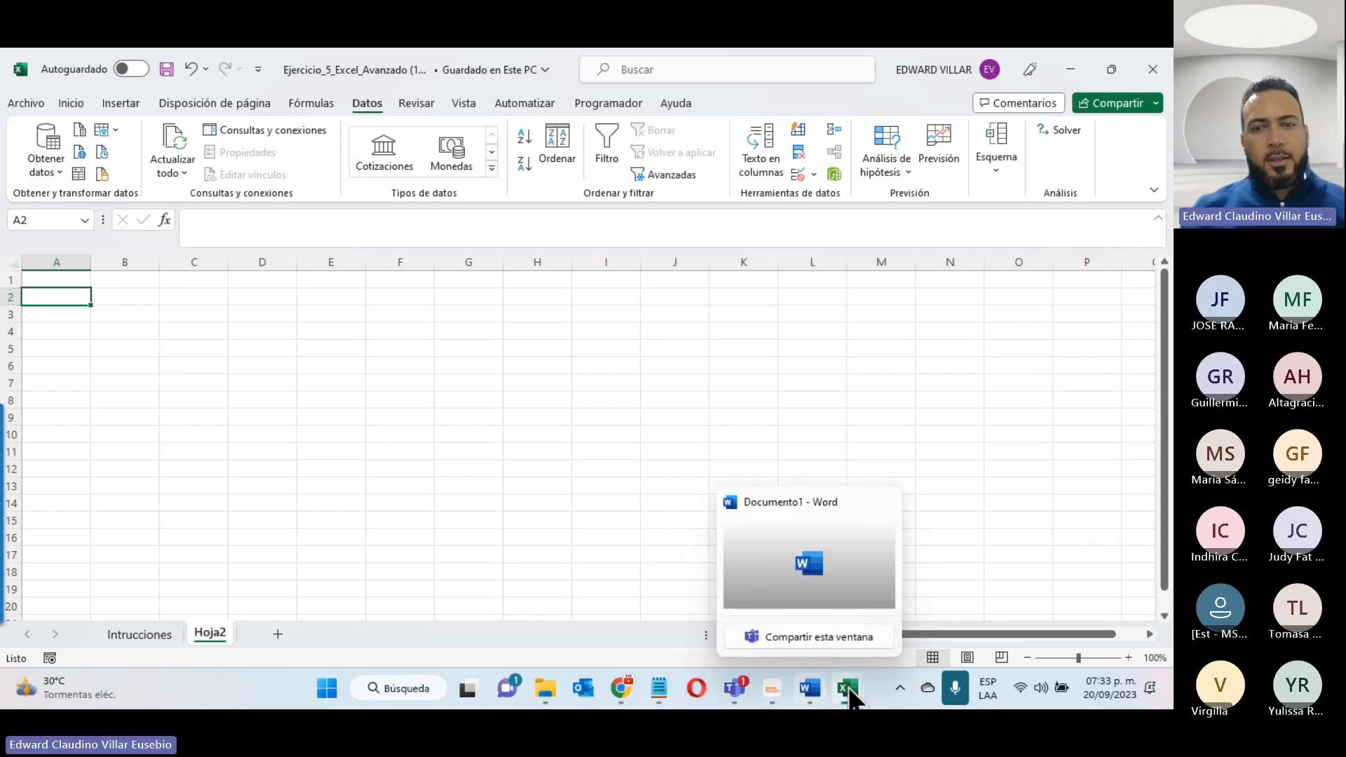
mouse_move(848, 694)
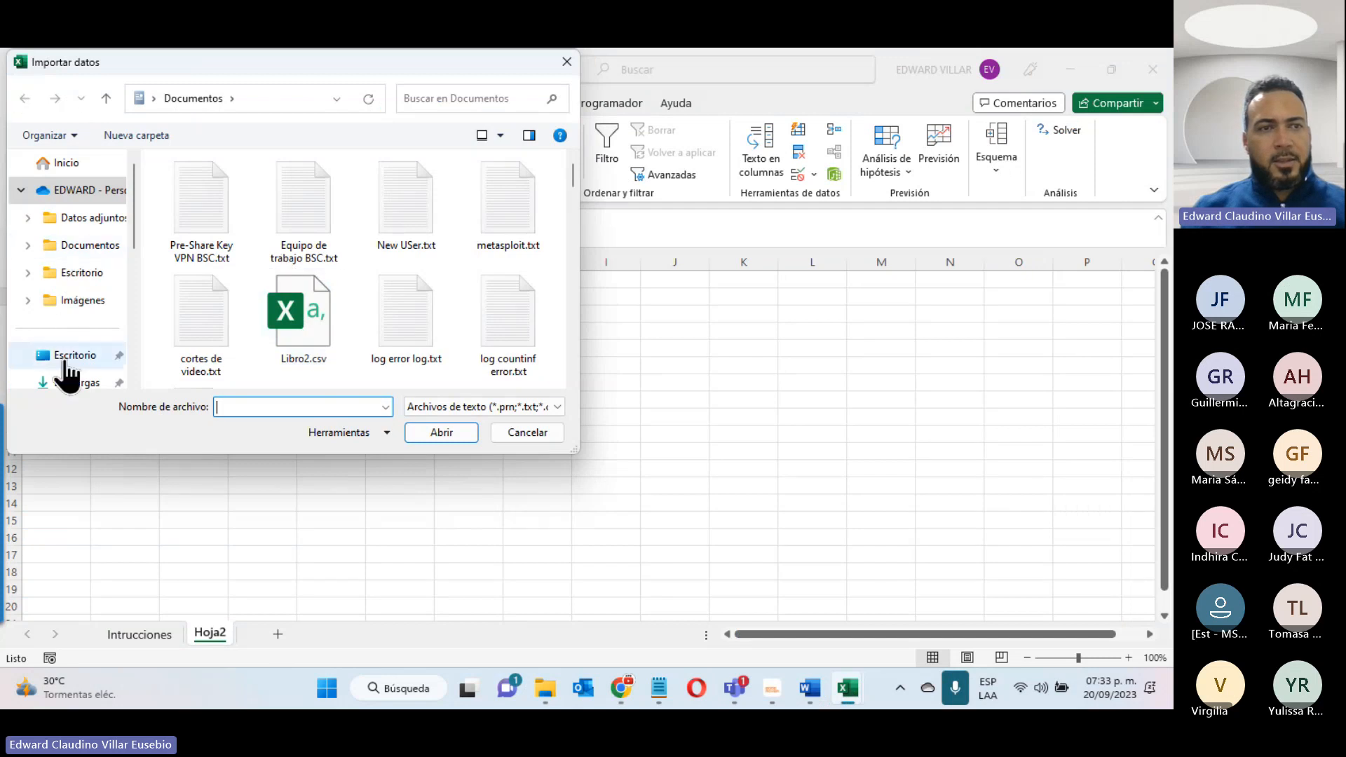
scroll(70, 321, down, 3)
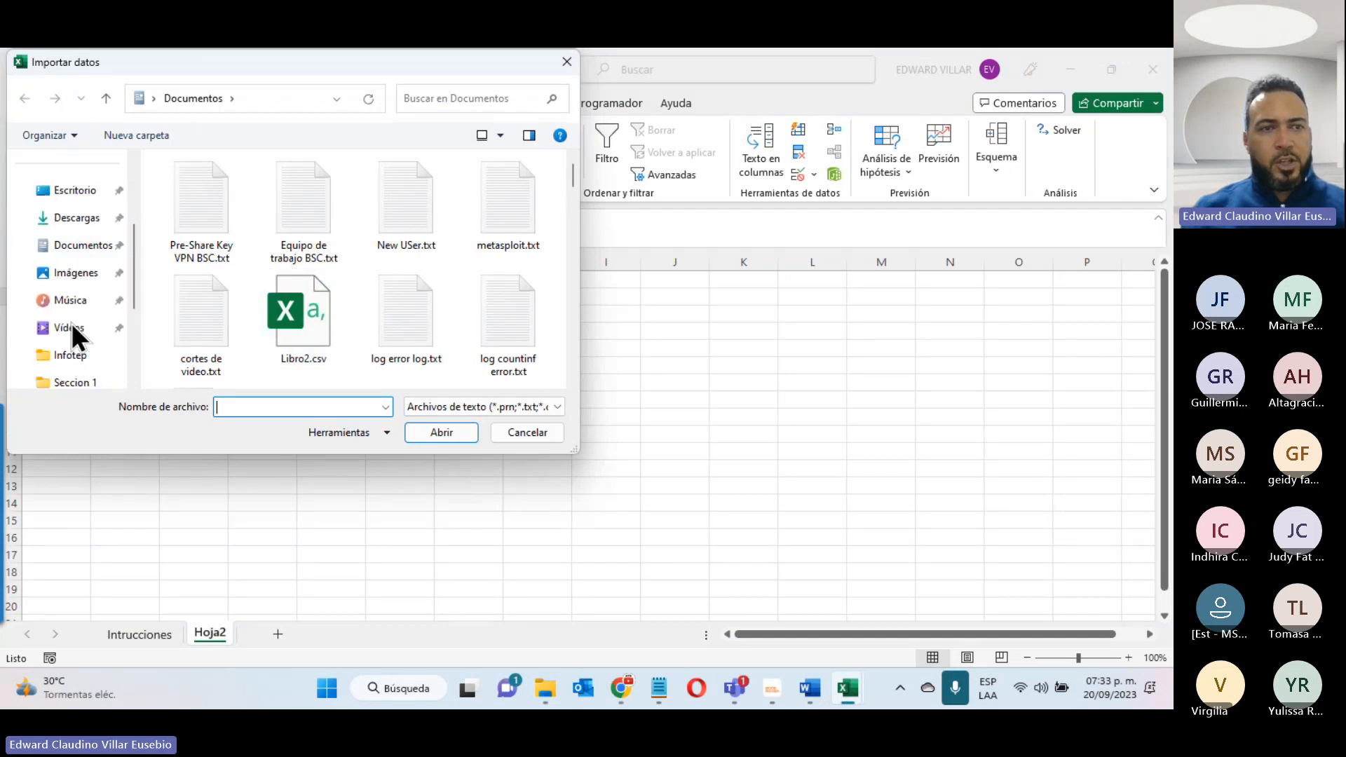
click(77, 218)
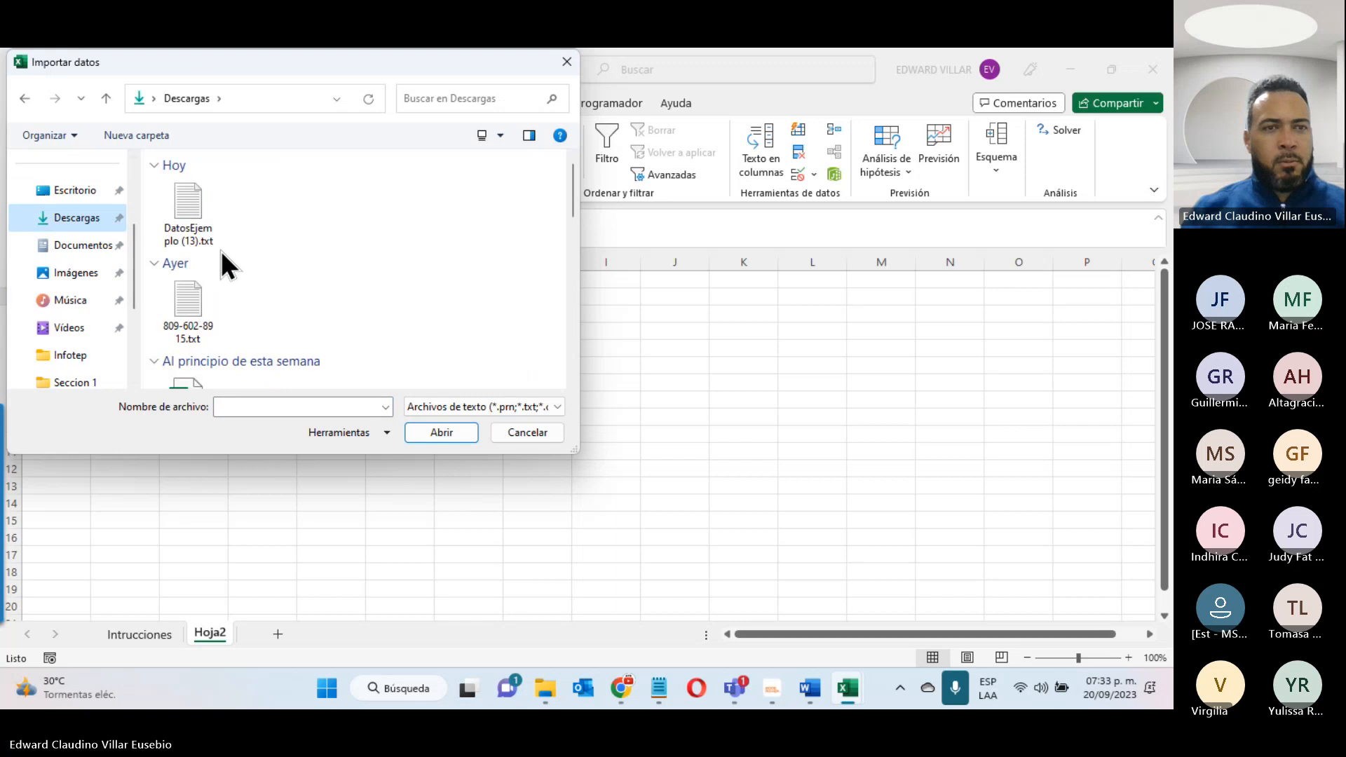
click(188, 212)
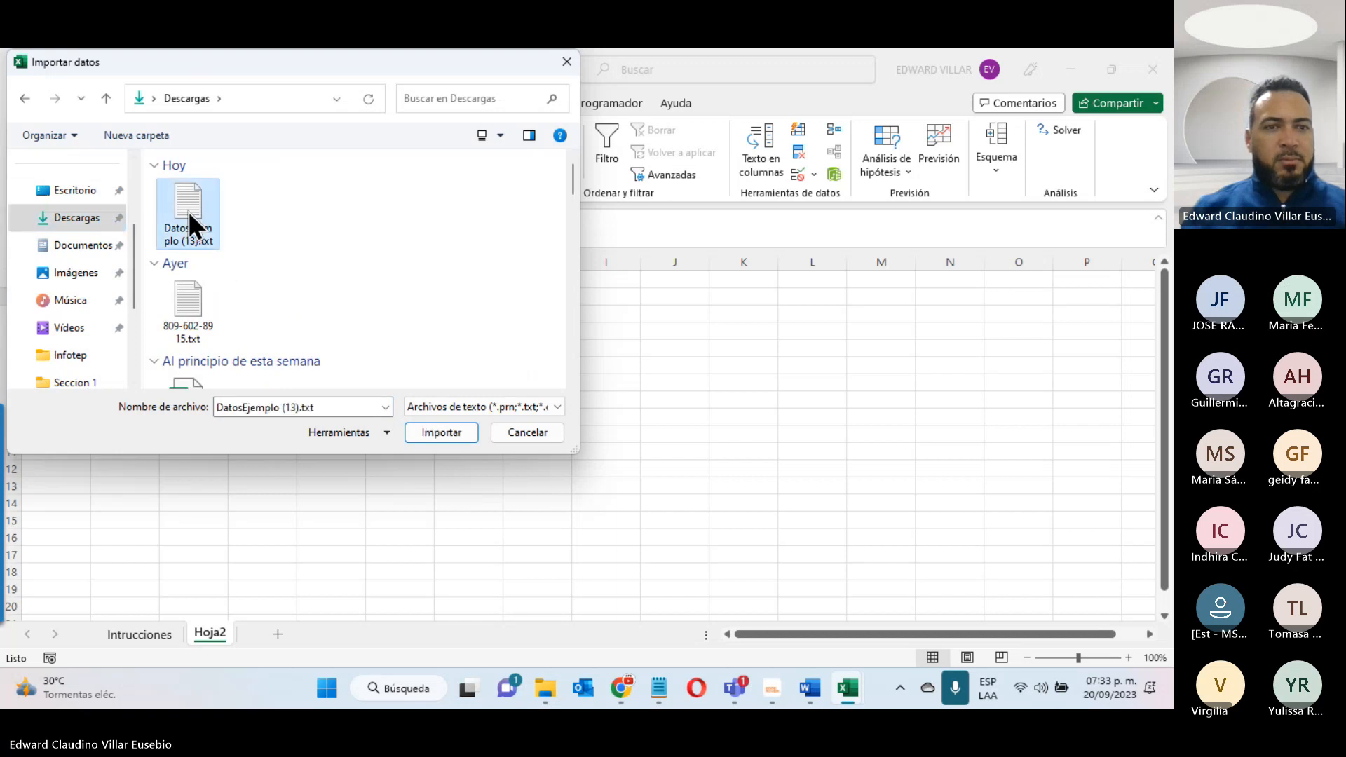
click(447, 430)
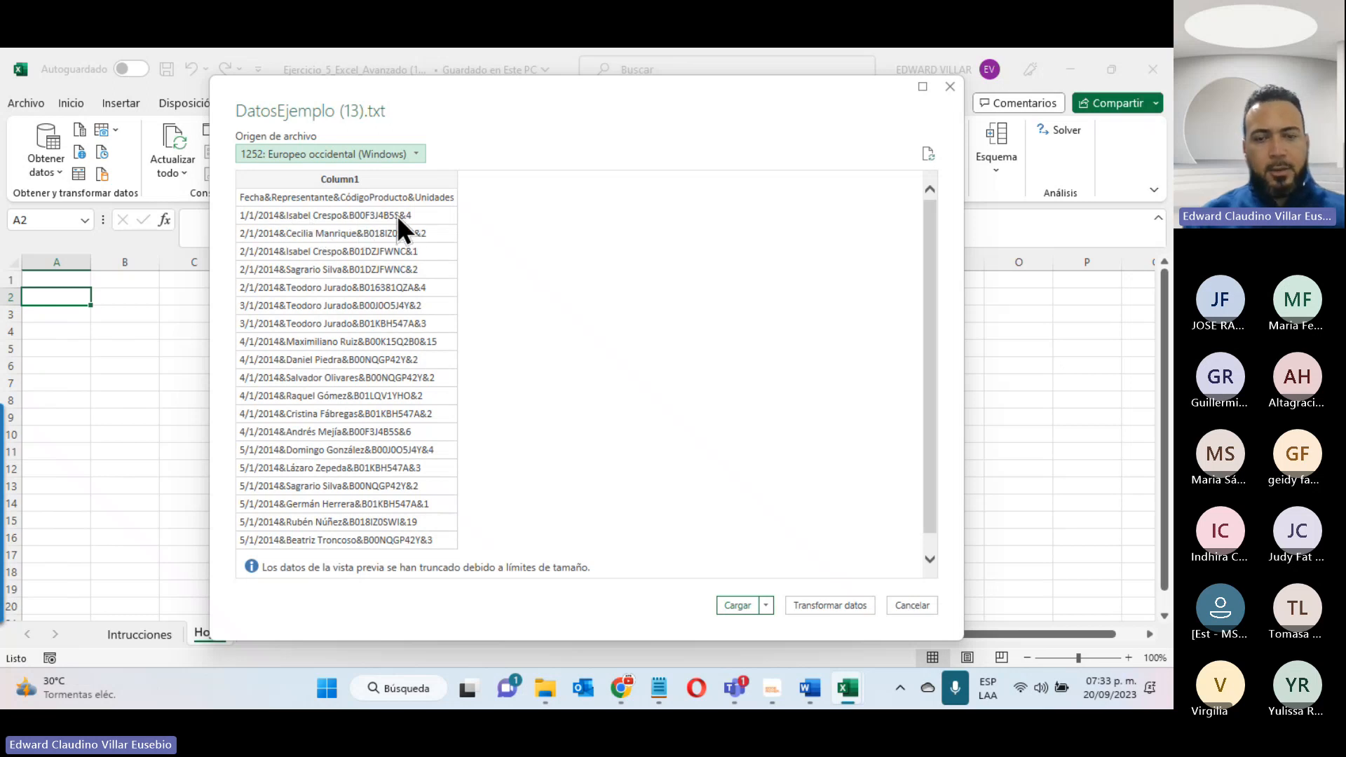
- Magnify the preview to read the separators, load the data directly as a table, and check the imported rows
key(super+plus)
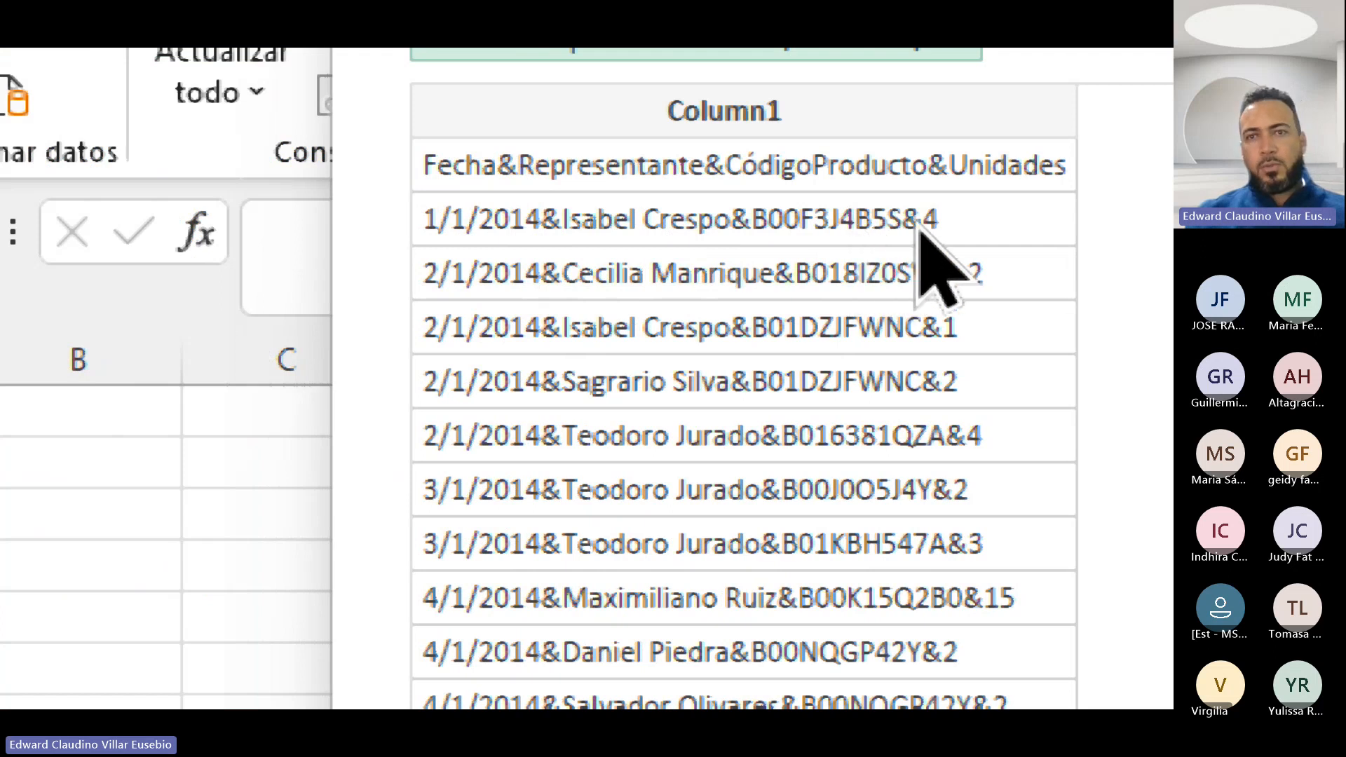
key(super+minus)
key(super+minus)
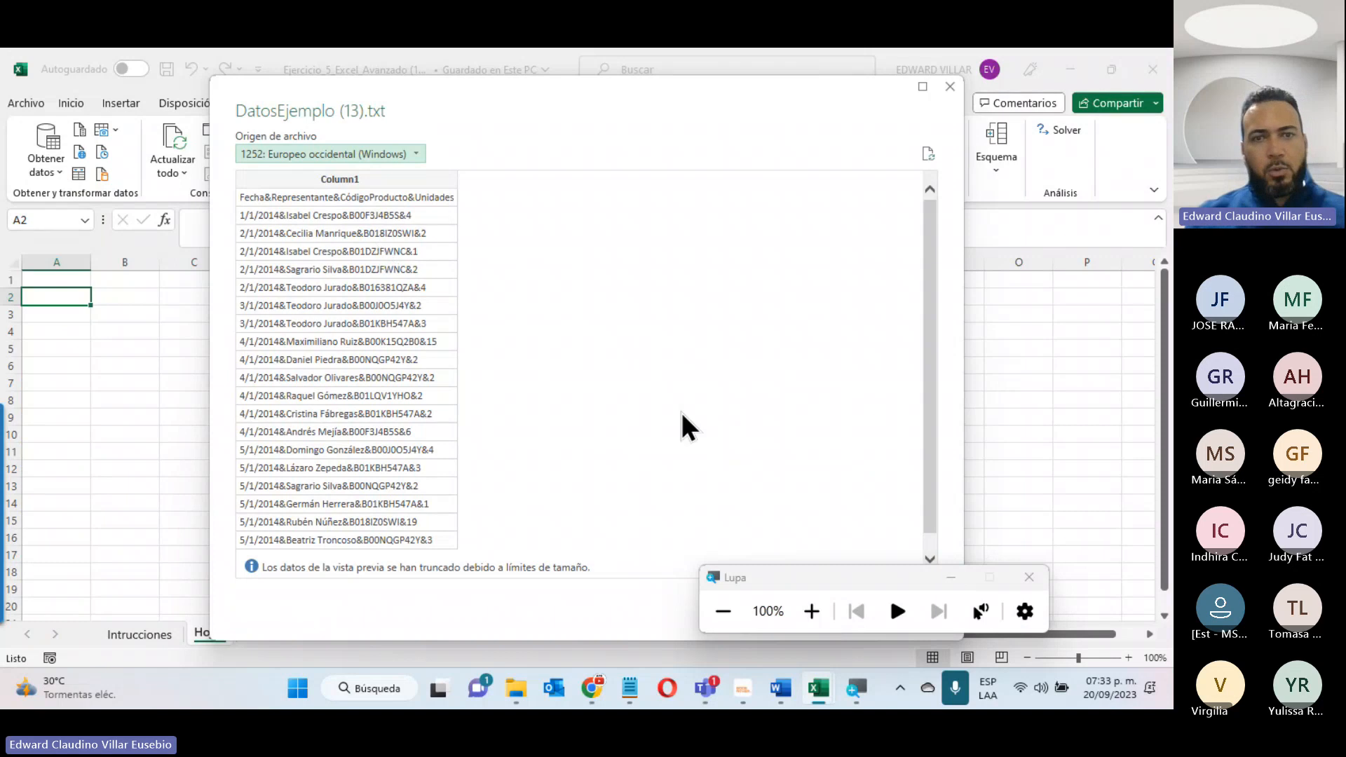
click(1029, 577)
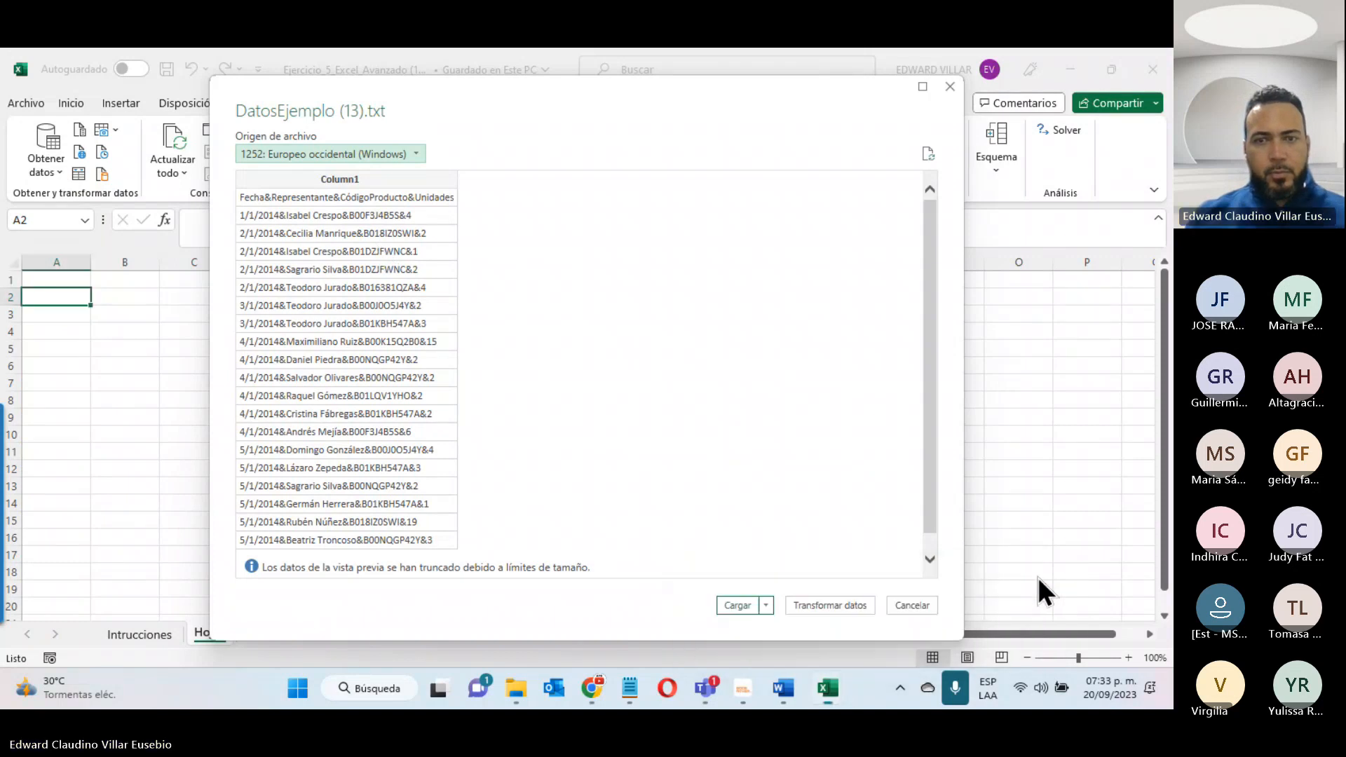
click(765, 607)
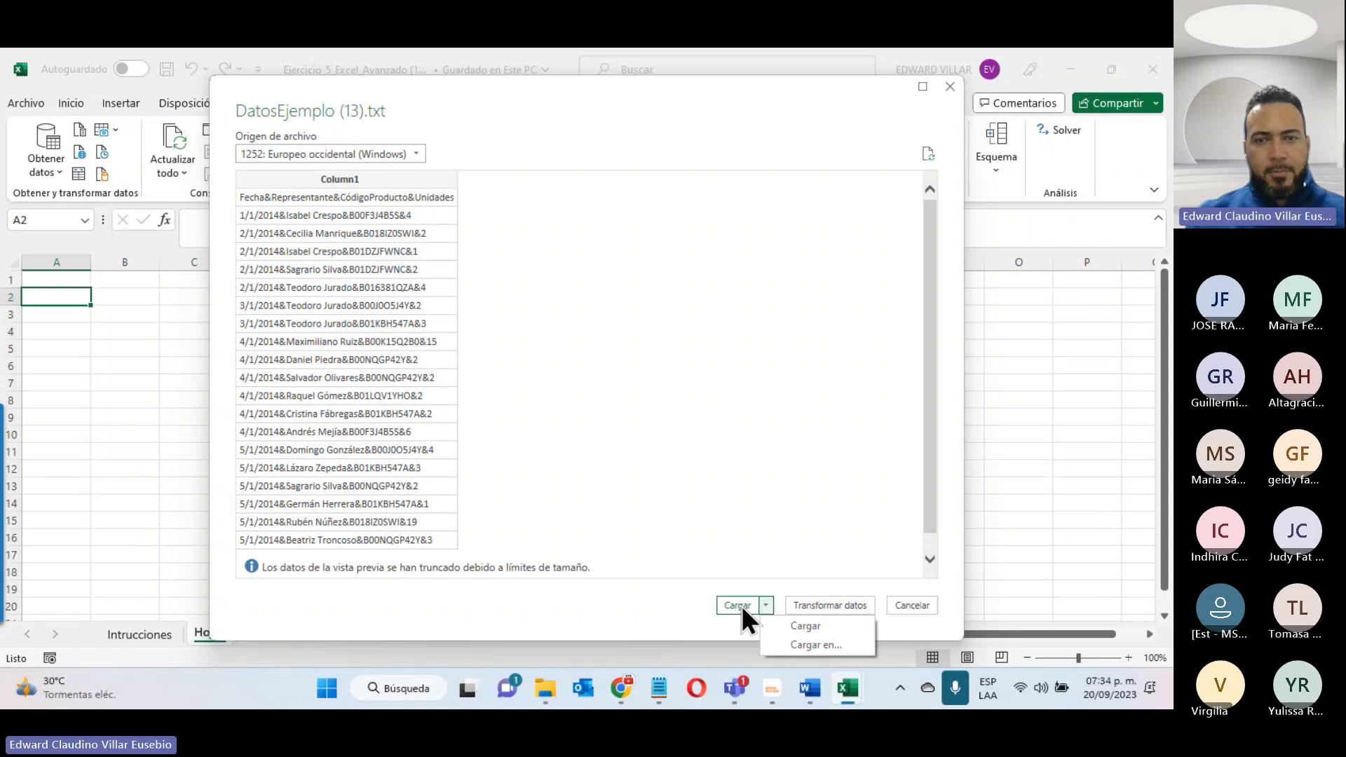
click(741, 604)
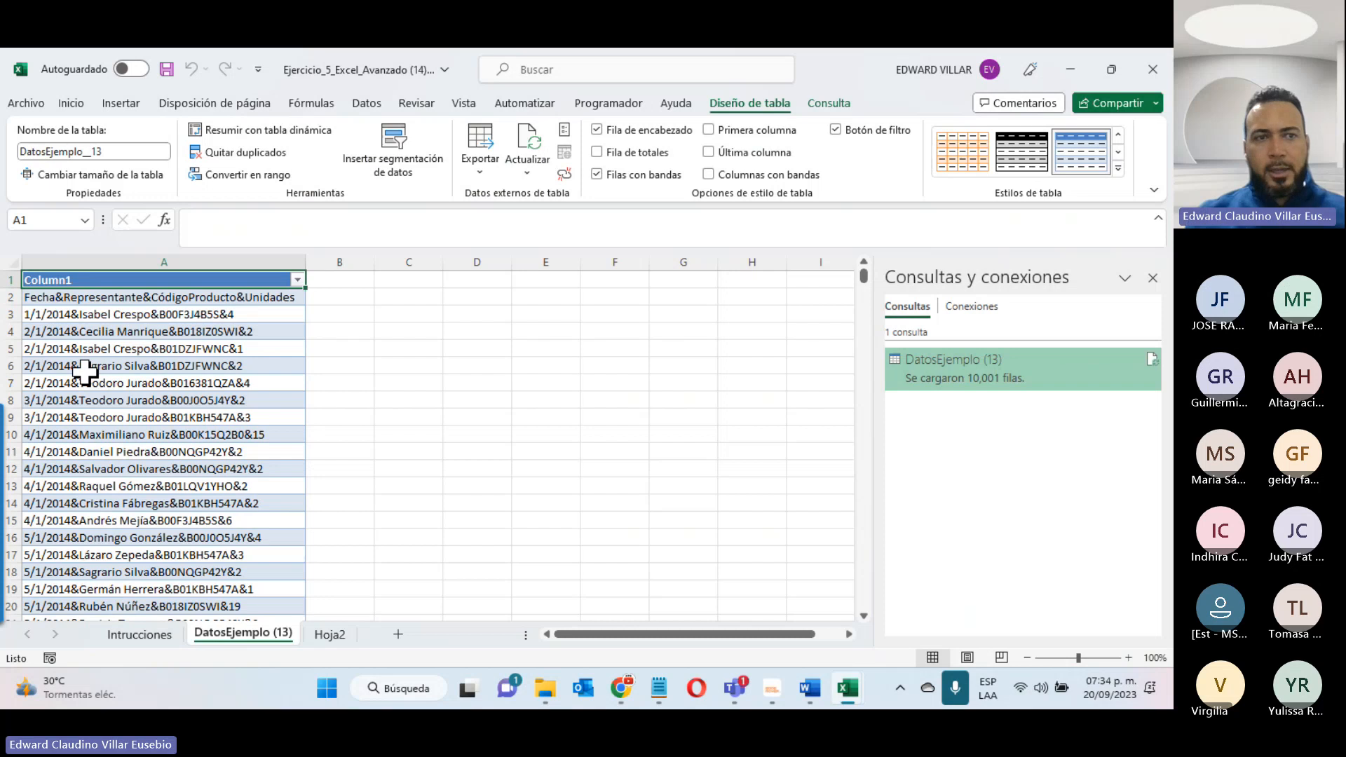
click(98, 434)
click(112, 365)
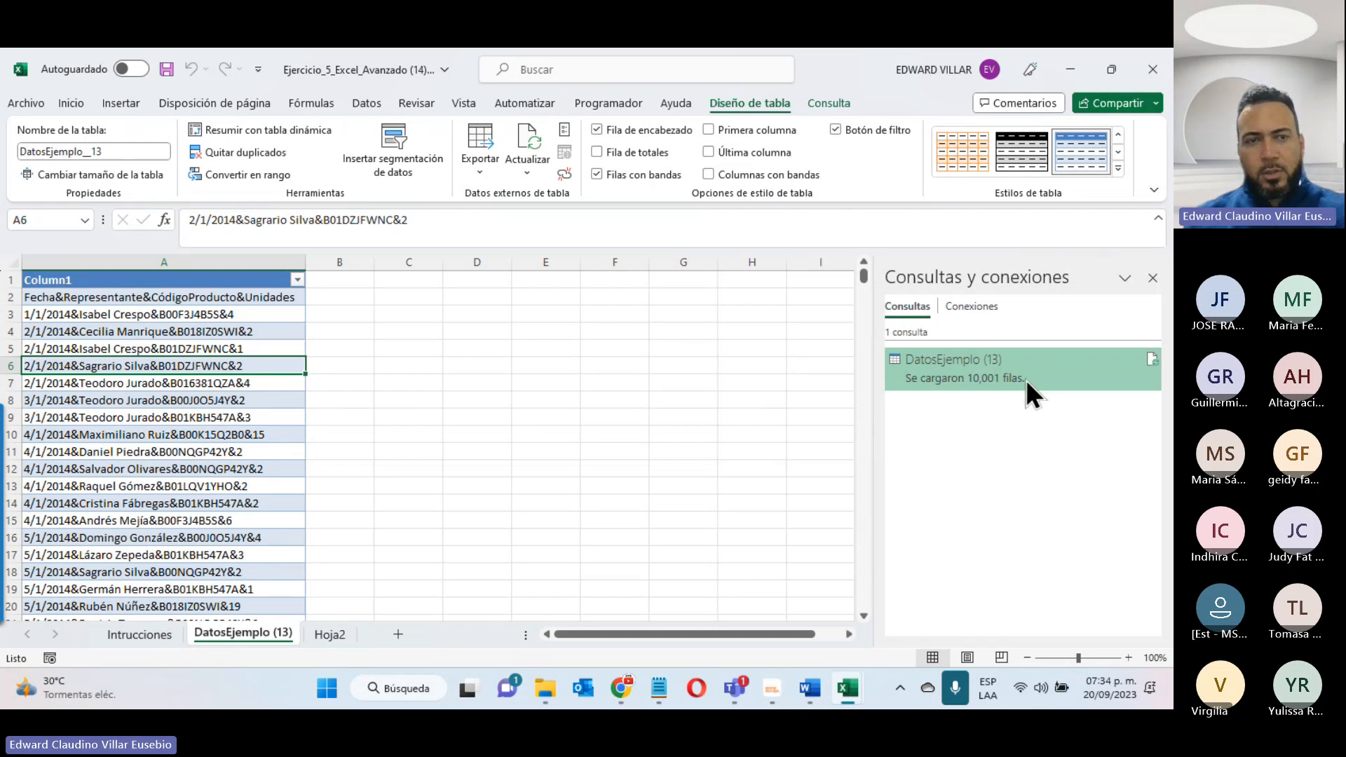
click(617, 415)
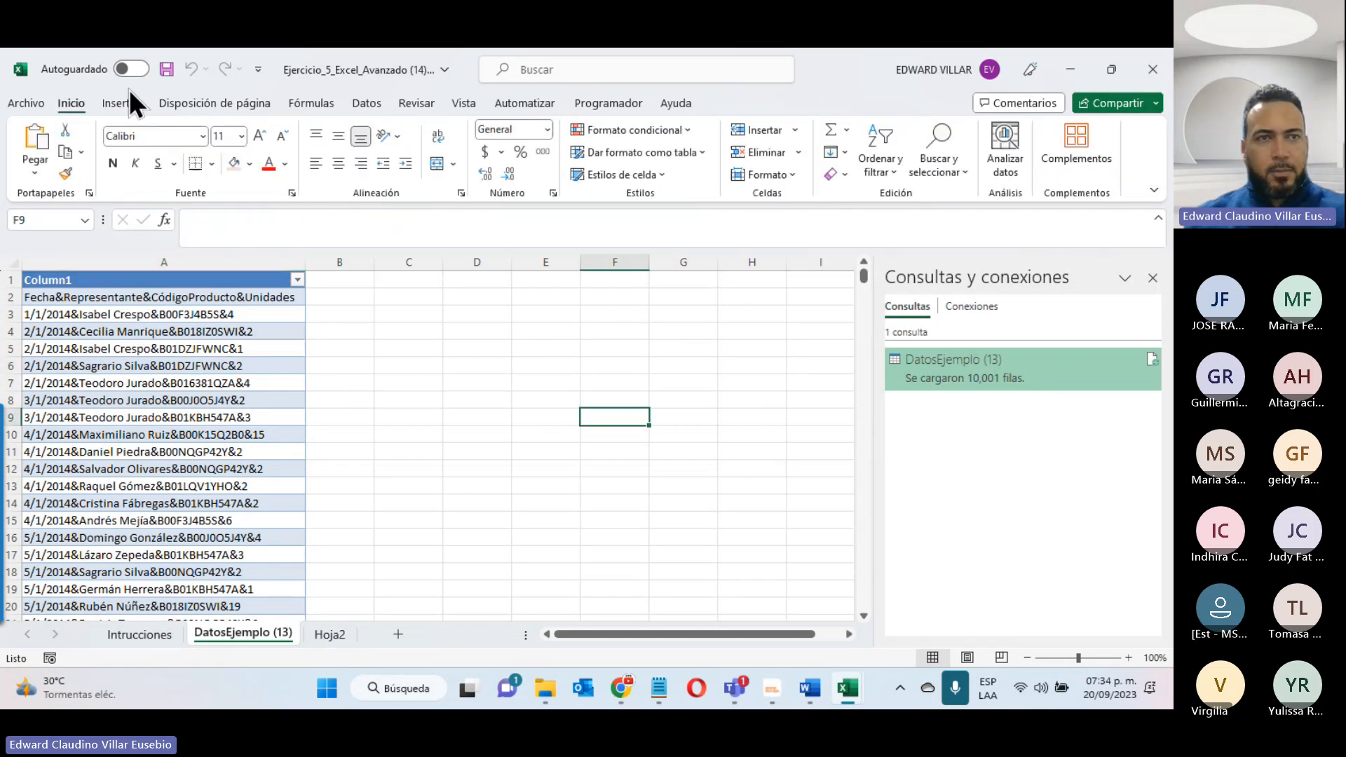
- Delete the DatosEjemplo (13) sheet from the workbook
right_click(258, 629)
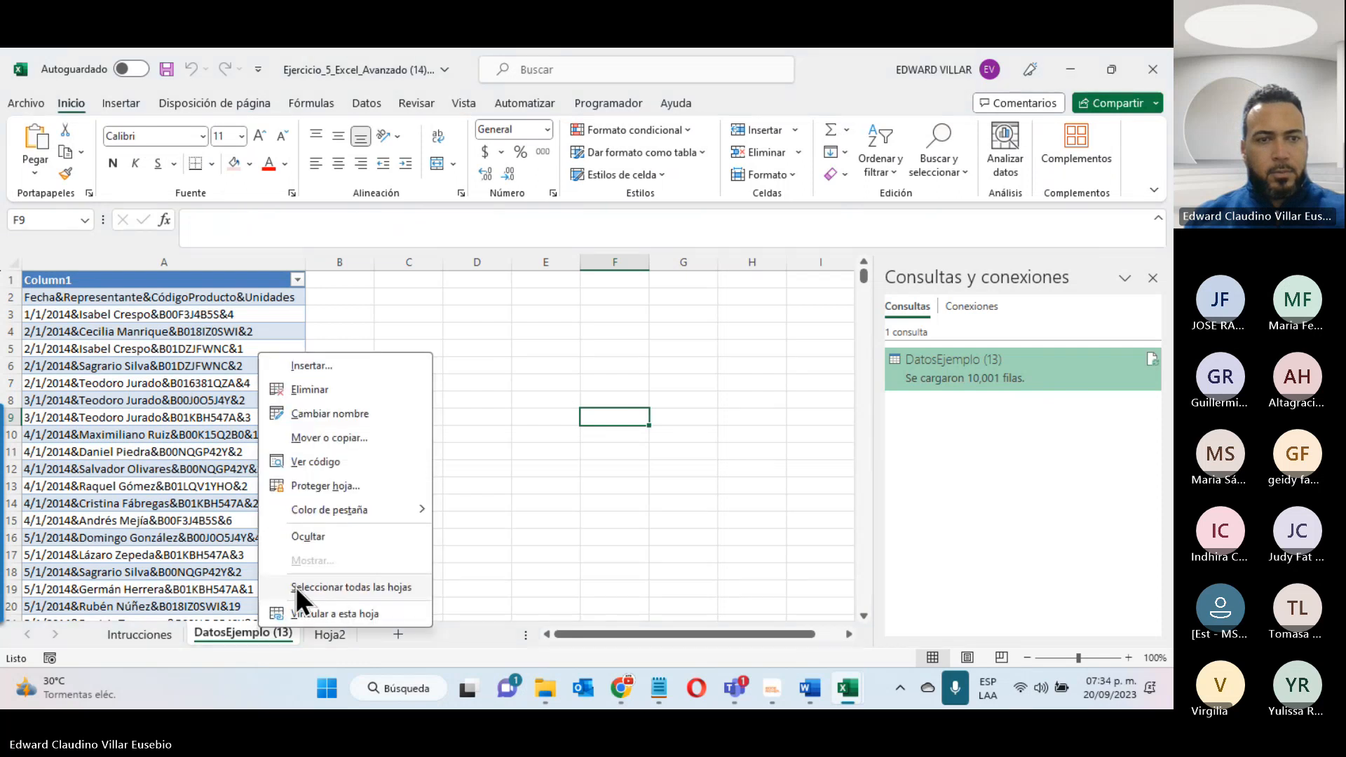
click(313, 390)
click(558, 413)
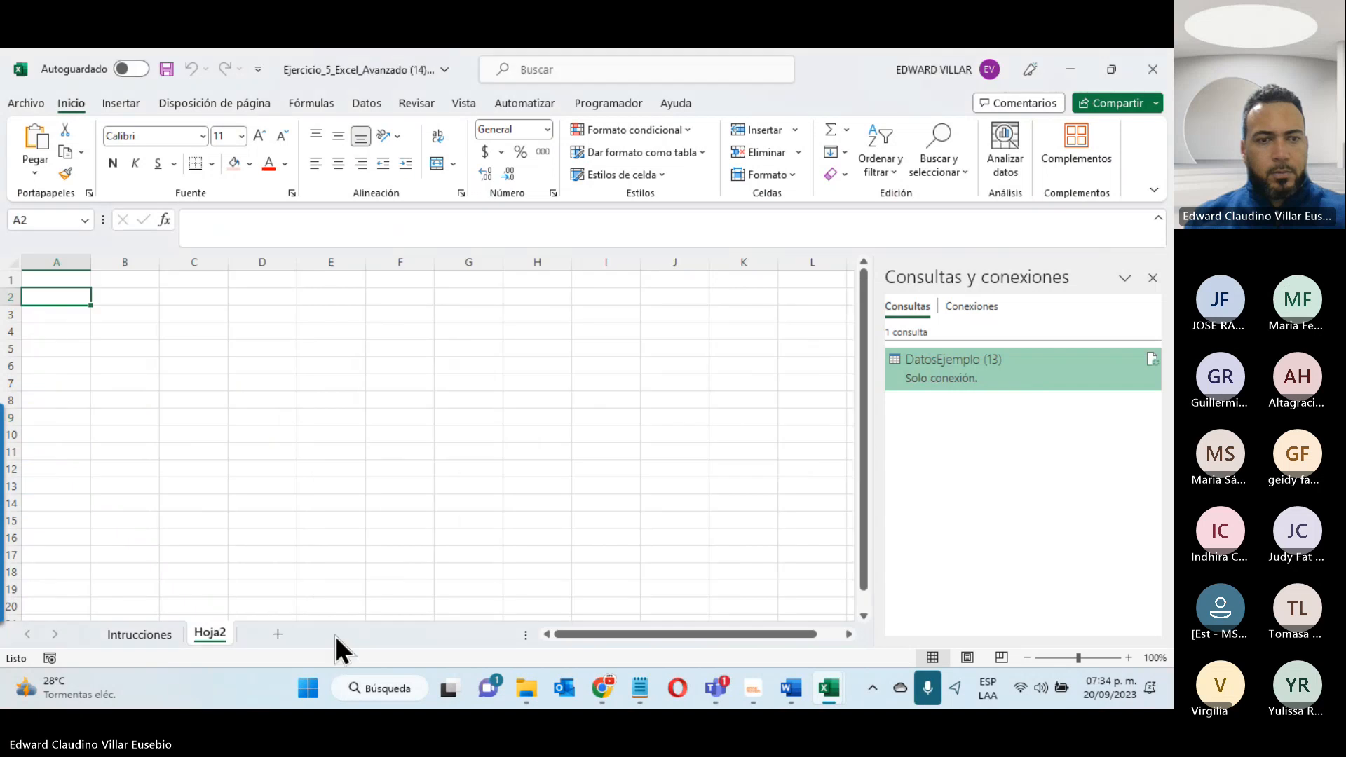
- Import DatosEjemplo (13).txt again as text/CSV and open it for transformation in the Power Query Editor
click(138, 105)
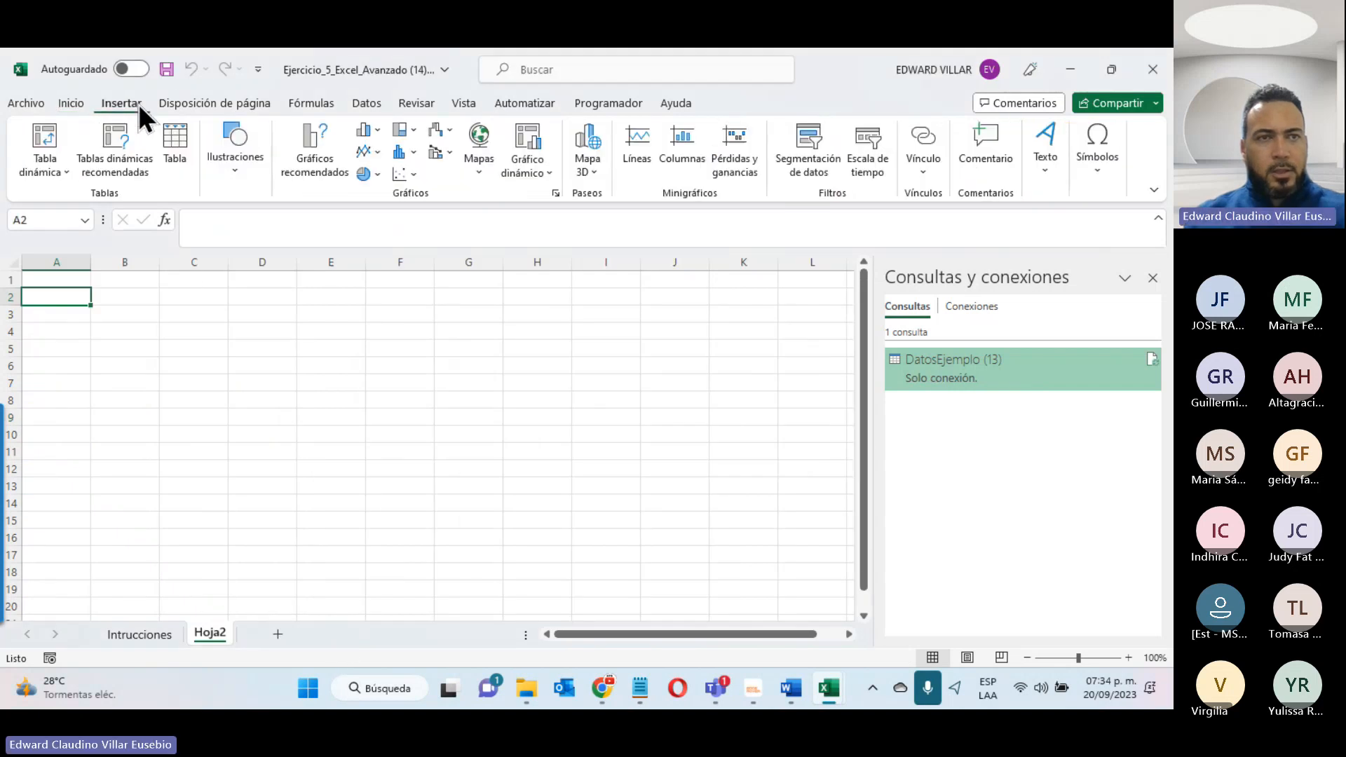
click(377, 108)
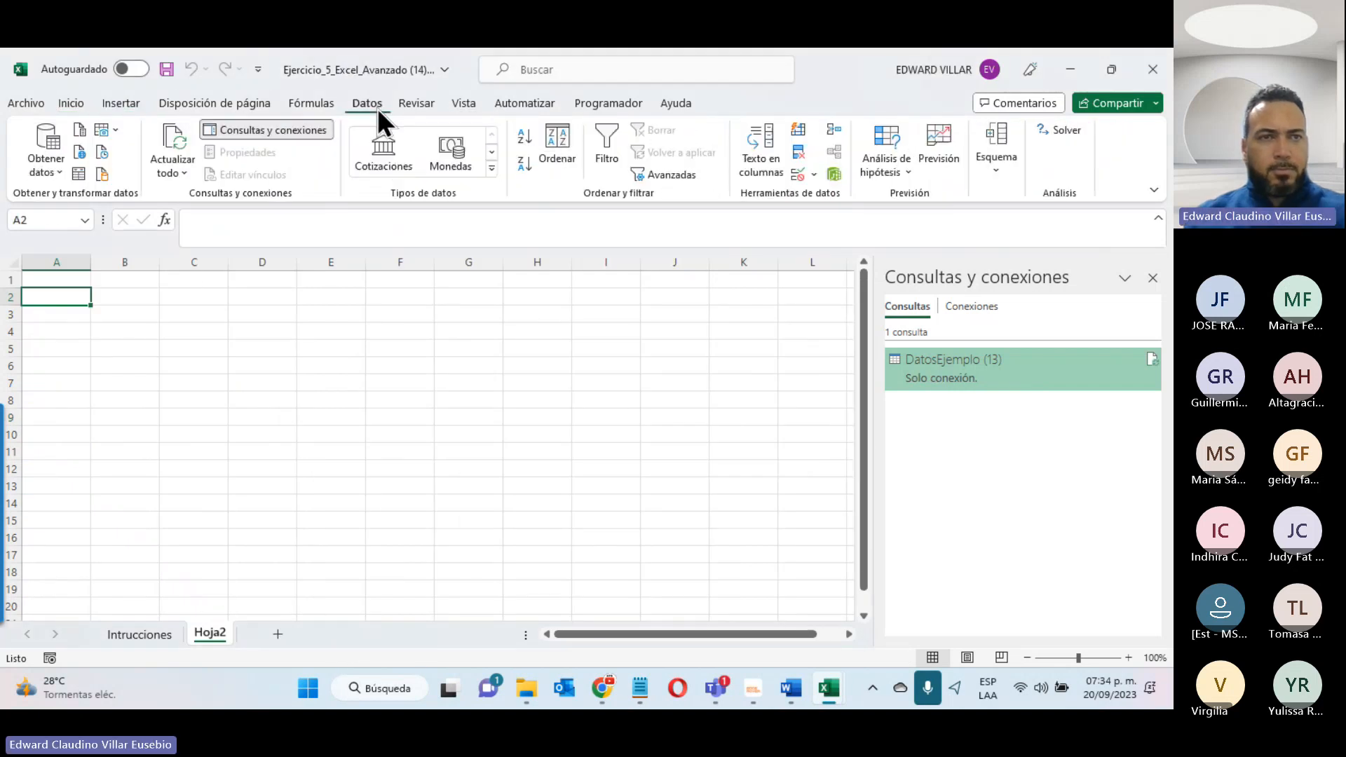
click(54, 164)
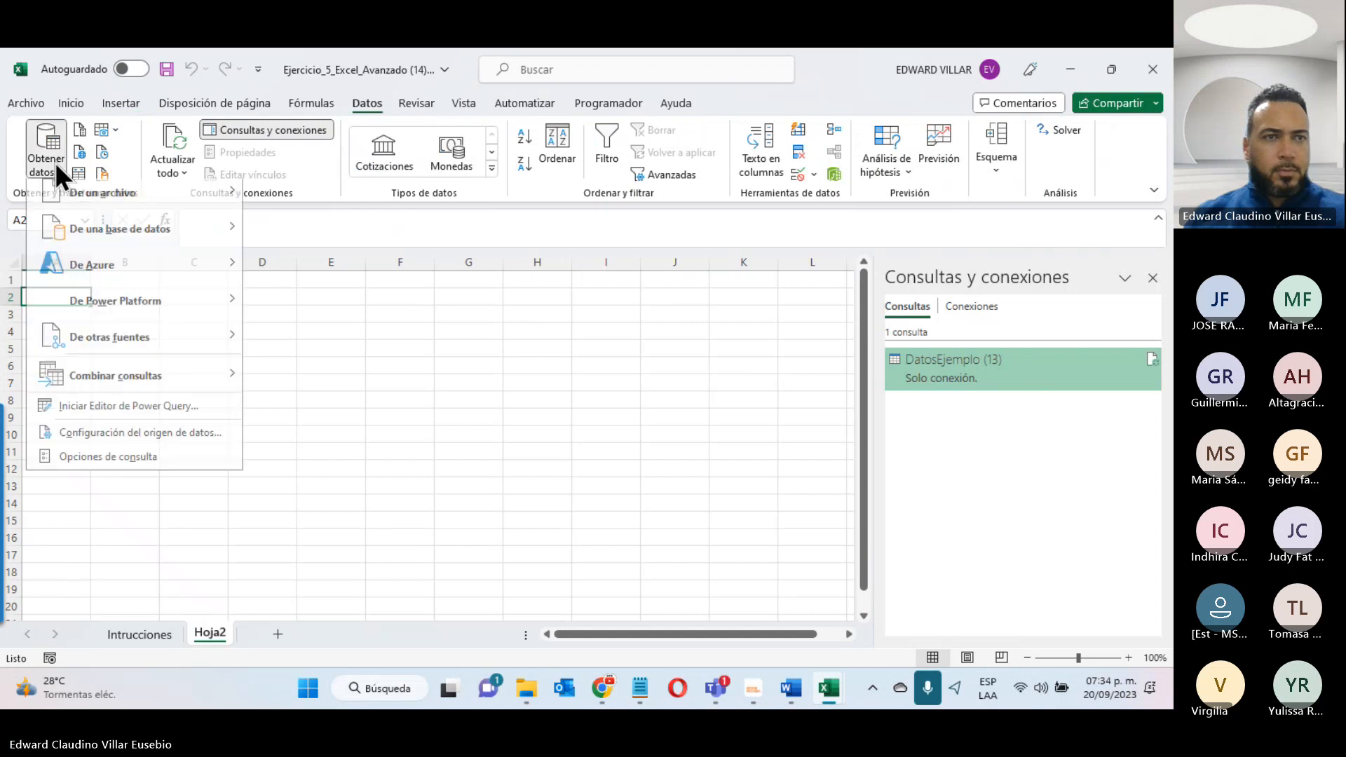
mouse_move(129, 199)
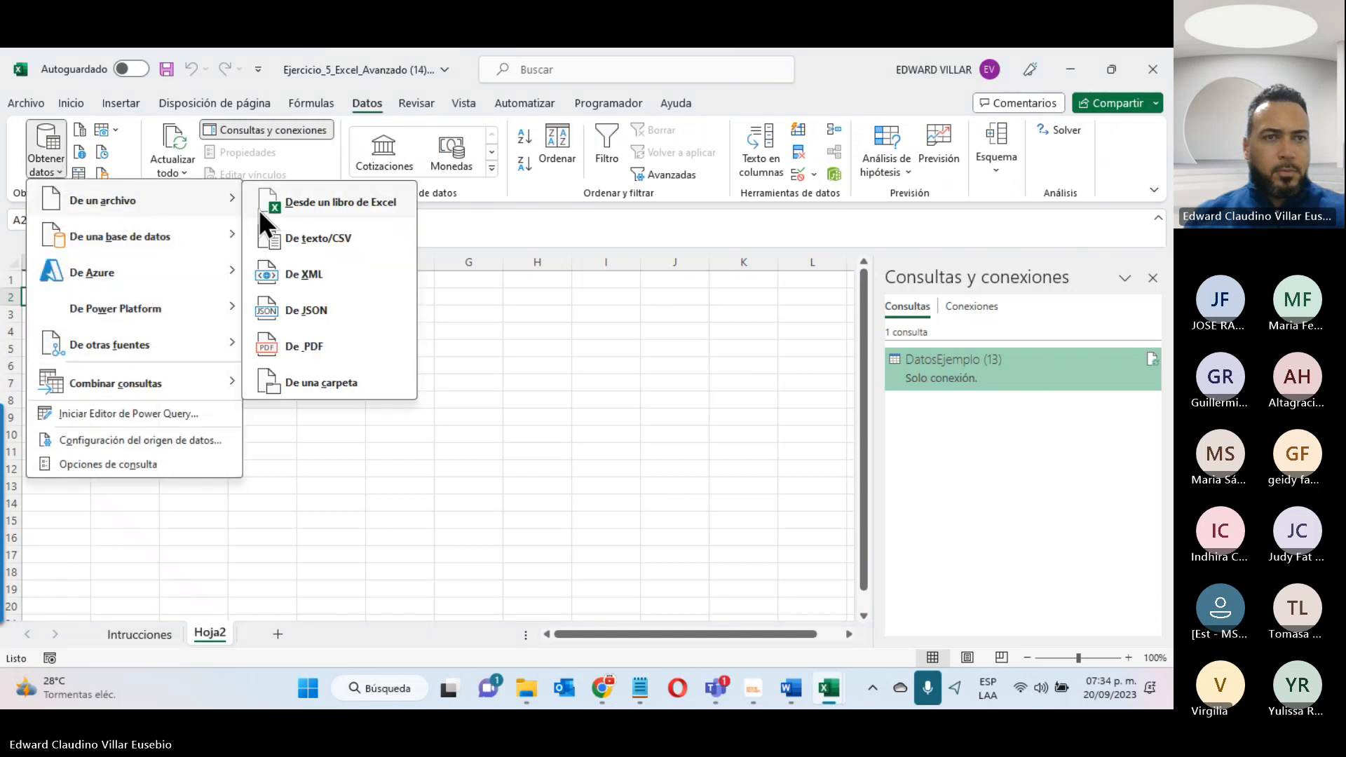
click(295, 237)
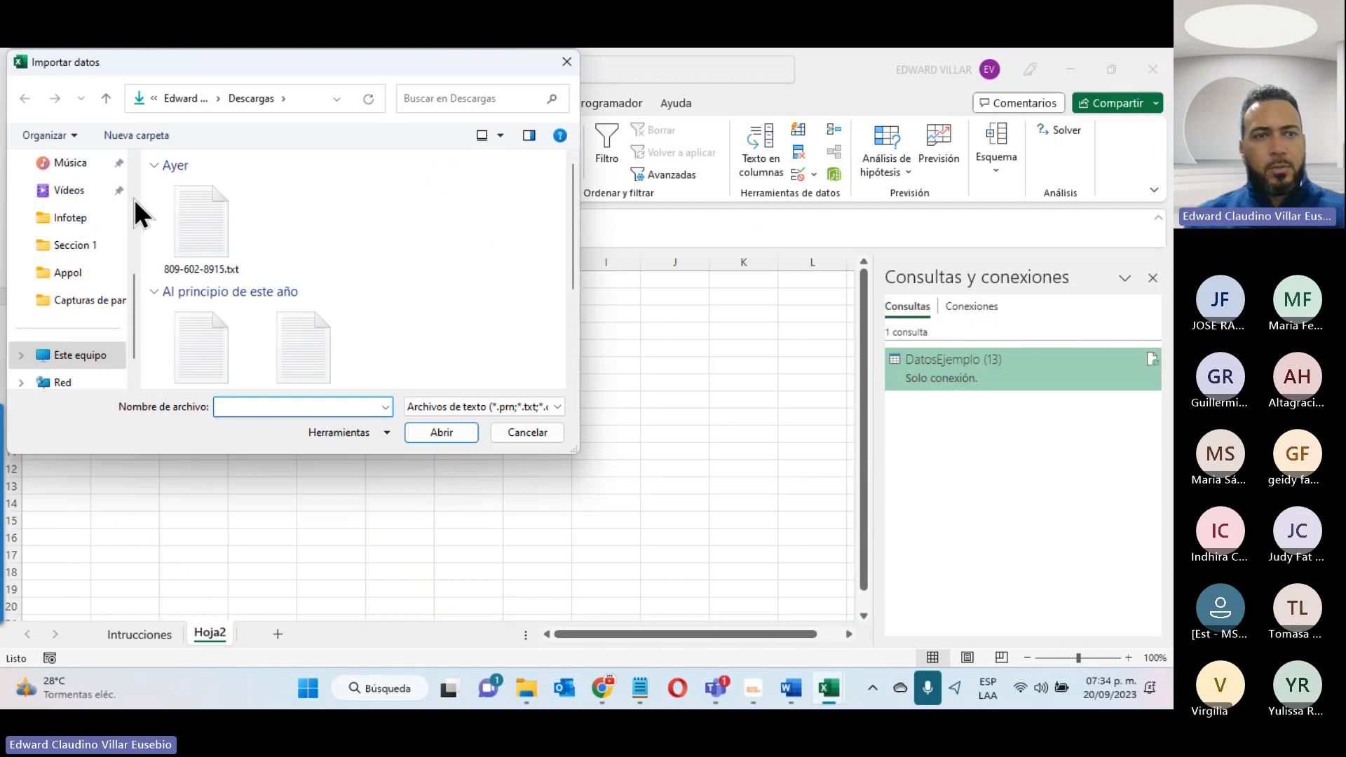
double_click(192, 238)
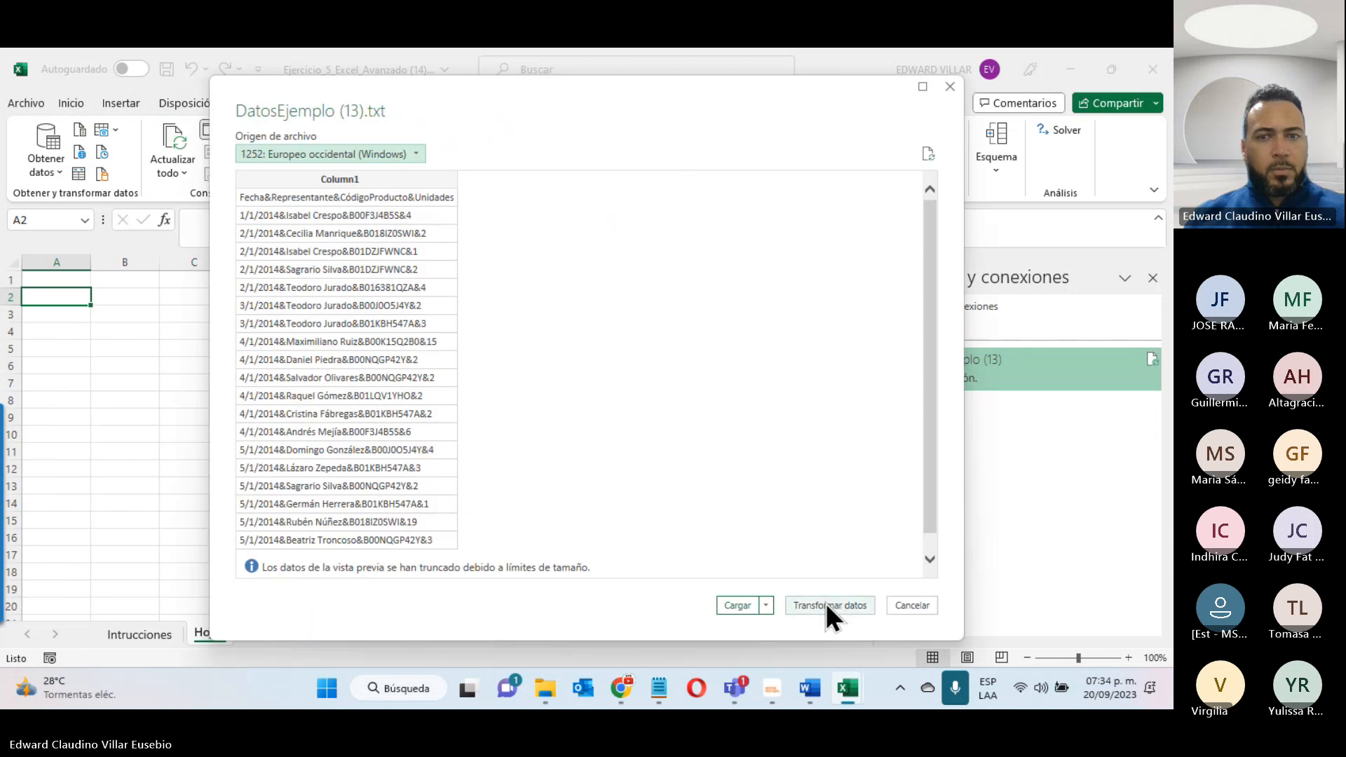
click(834, 603)
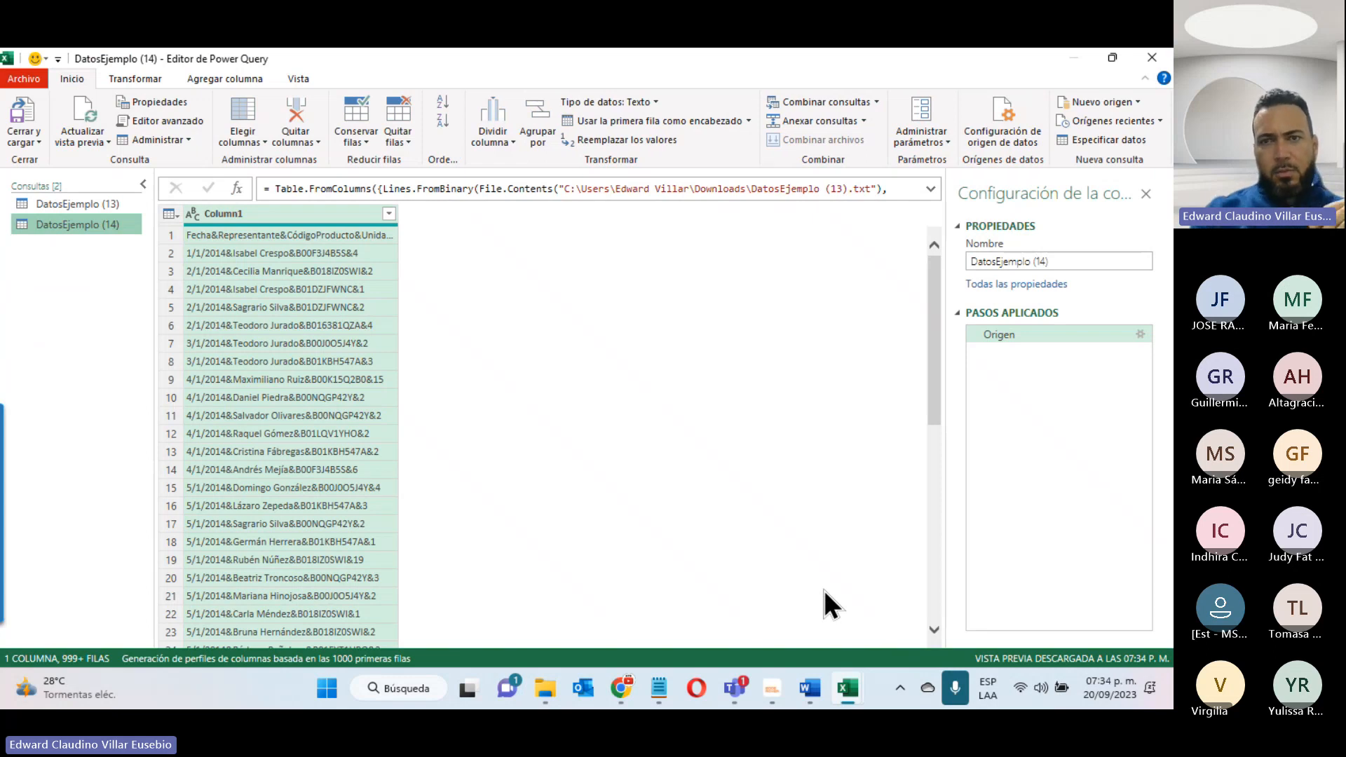
- Delete the leftover DatosEjemplo (13) query and select the remaining DatosEjemplo (14) query
click(75, 203)
right_click(76, 203)
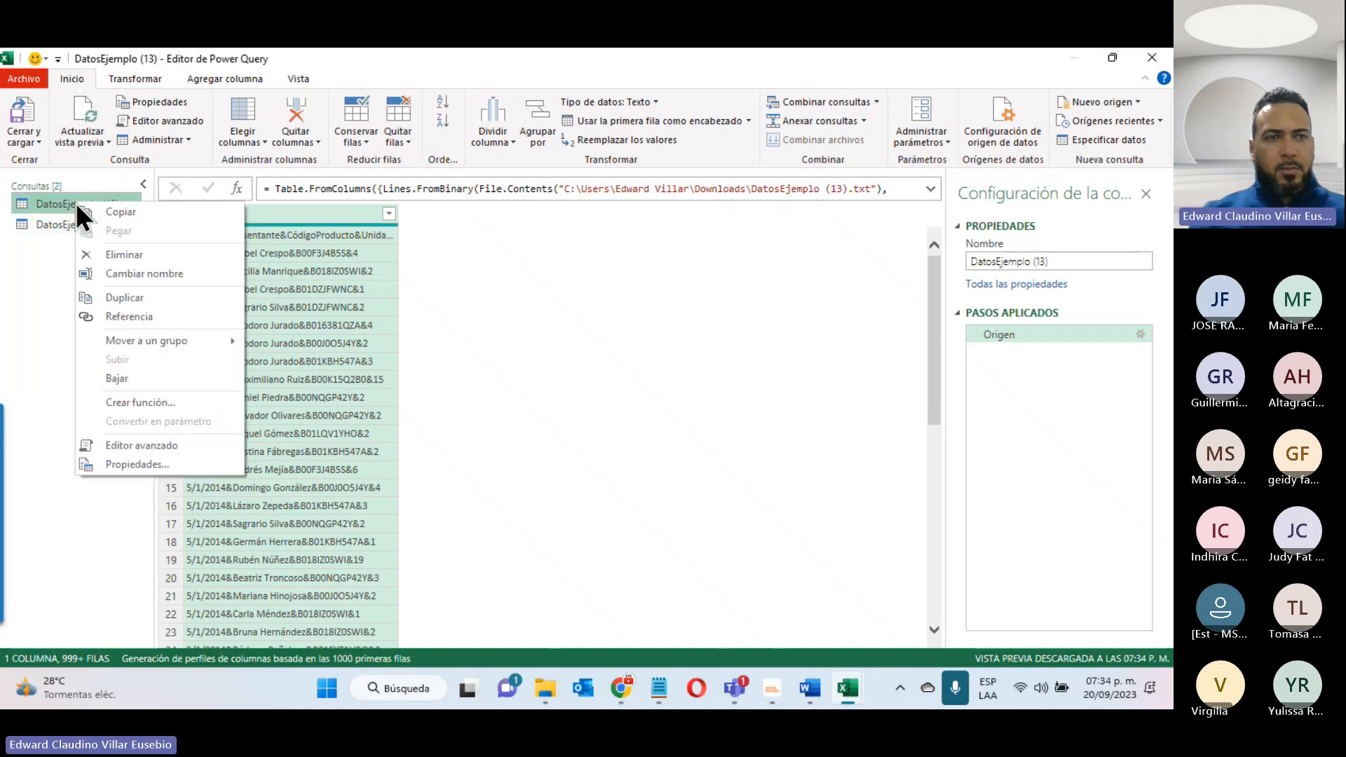
click(136, 255)
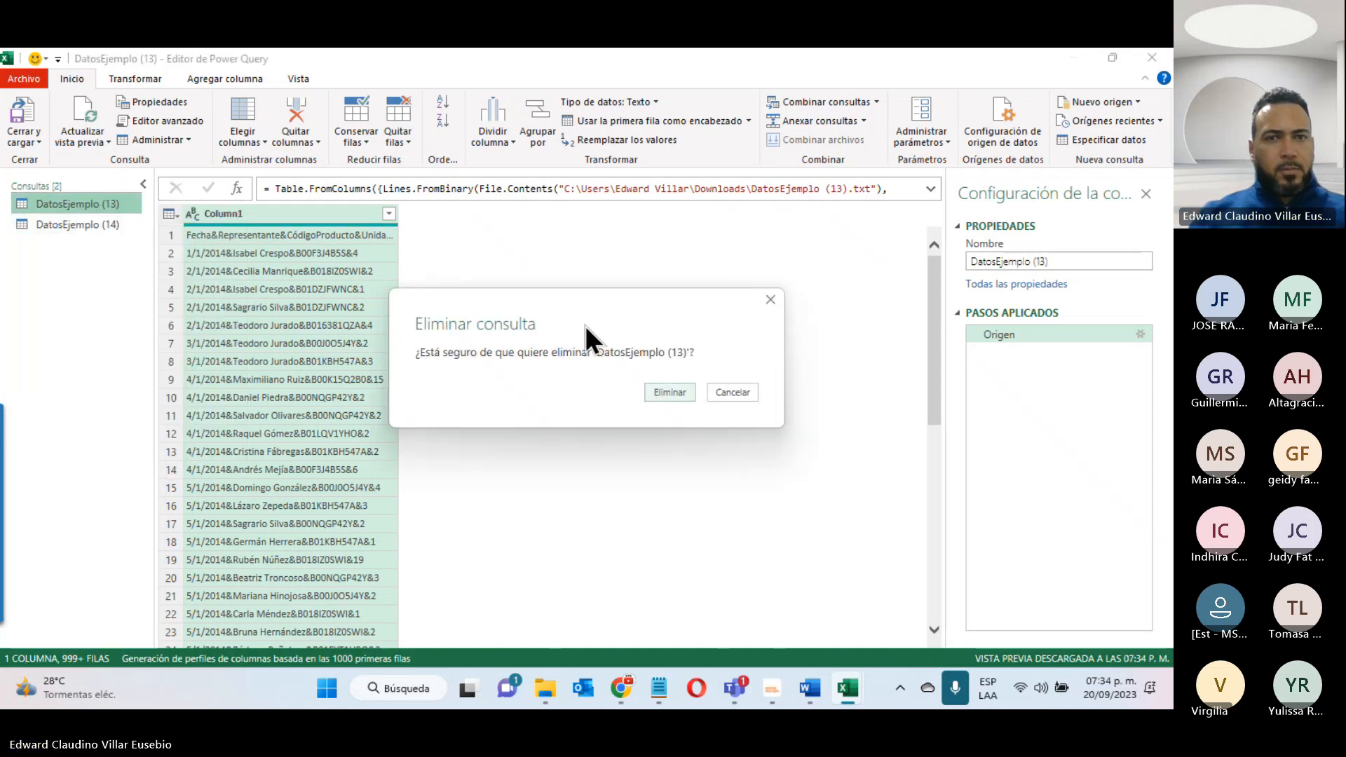
click(675, 394)
click(61, 203)
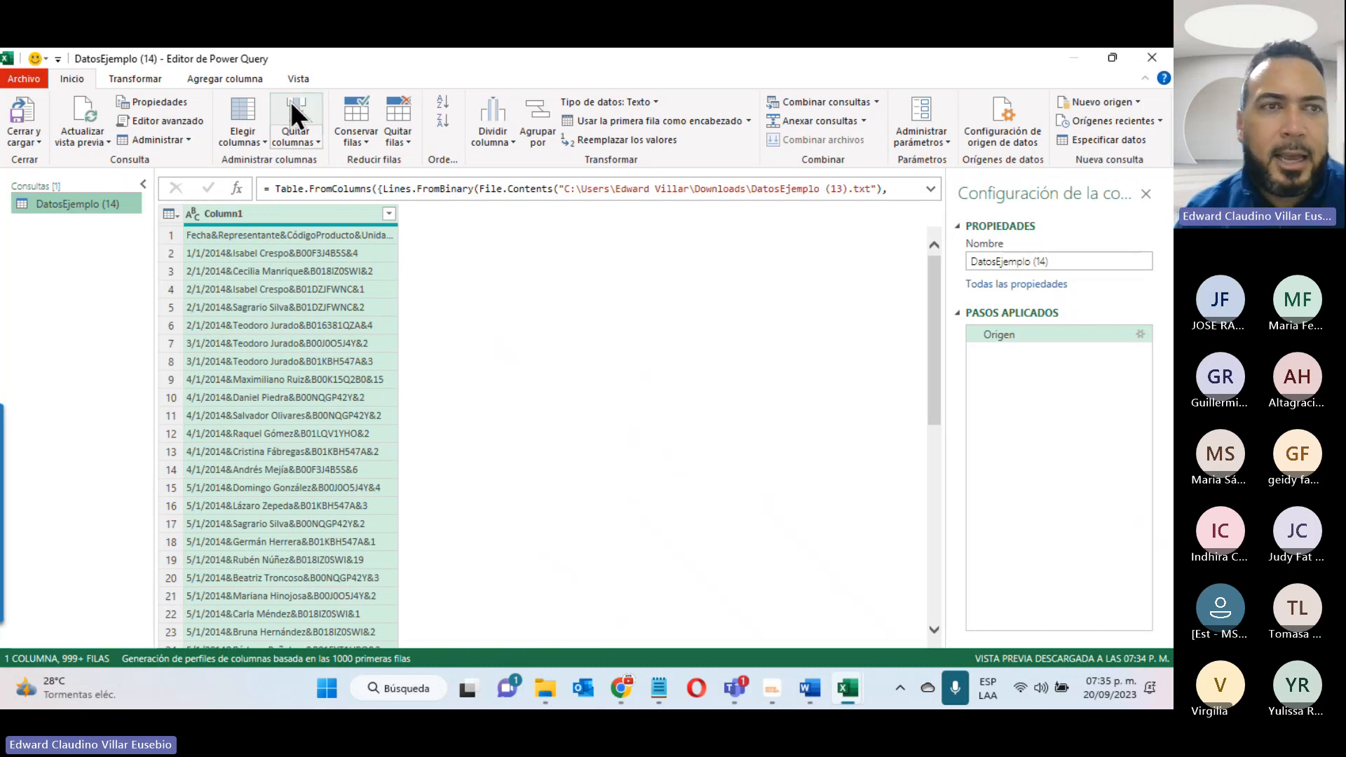
click(53, 51)
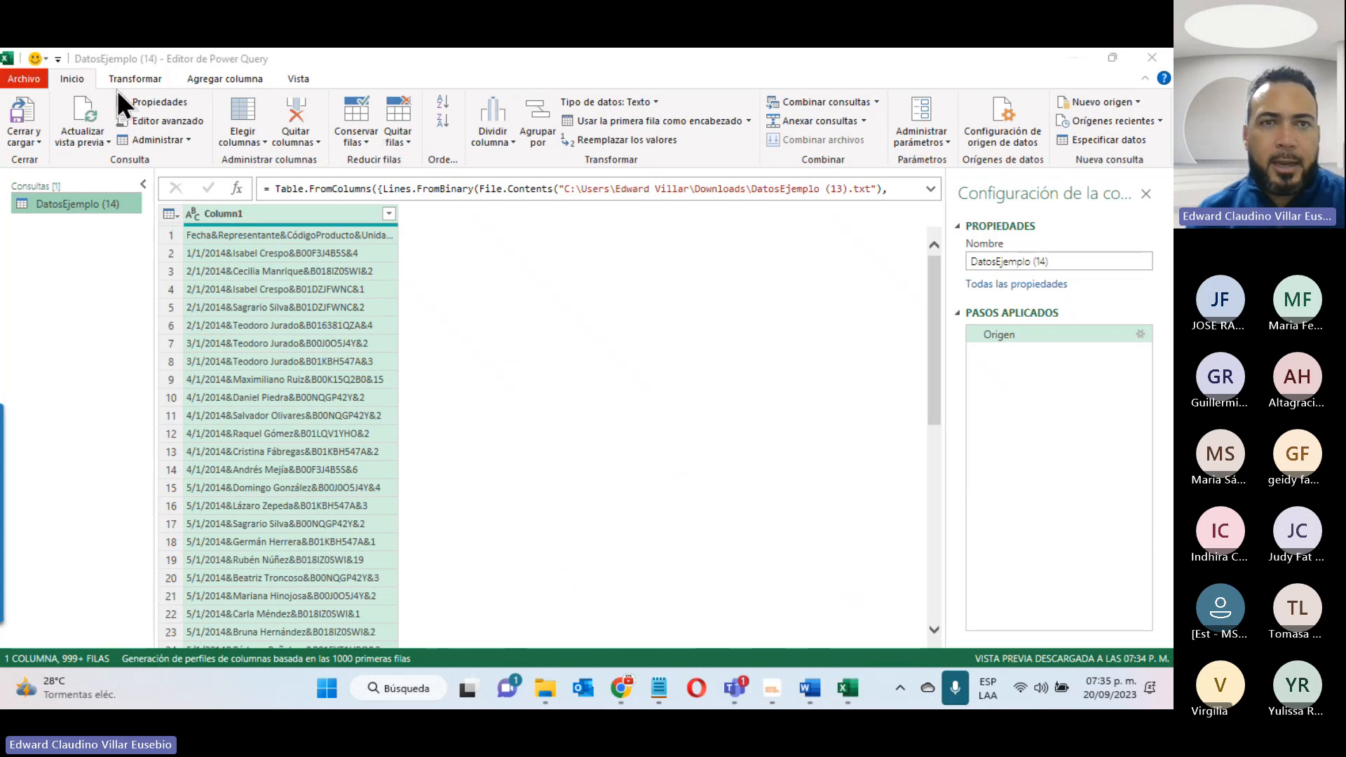
click(490, 140)
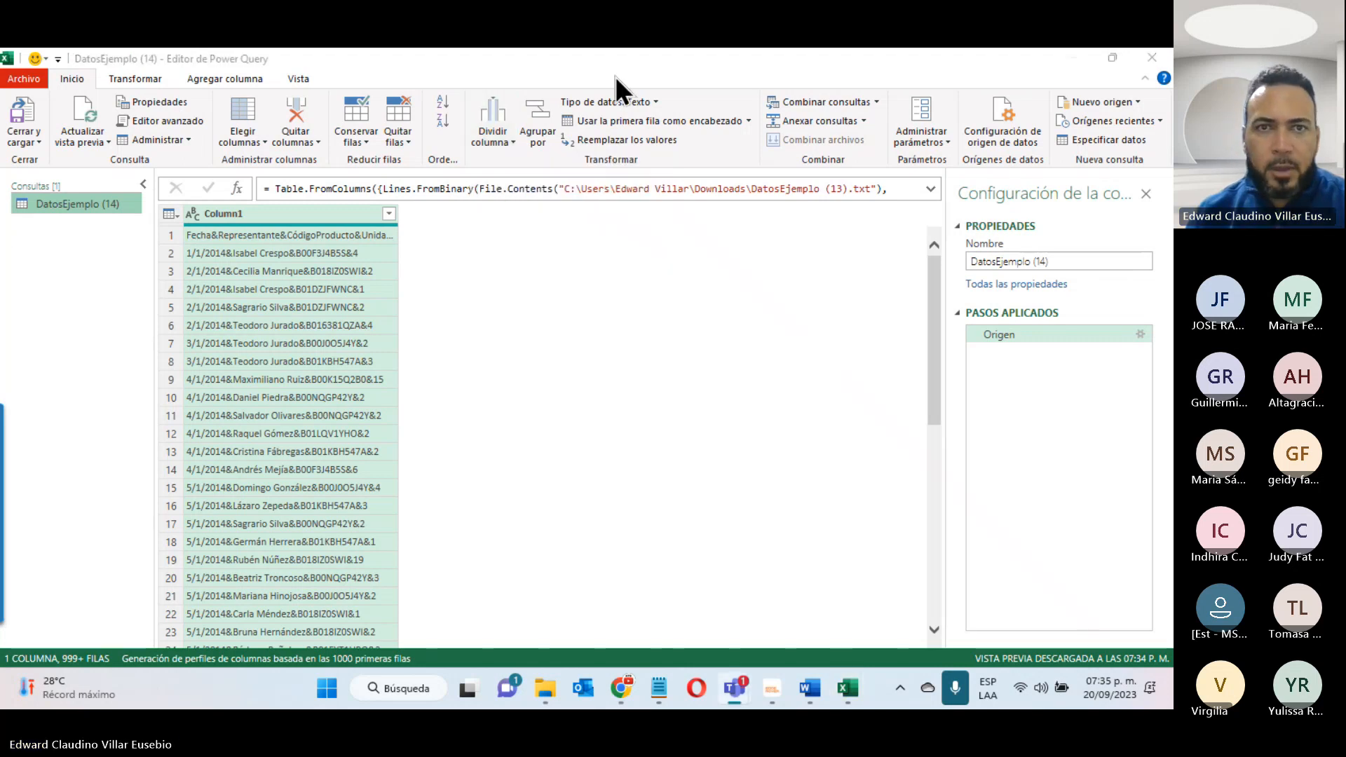
click(133, 78)
click(136, 77)
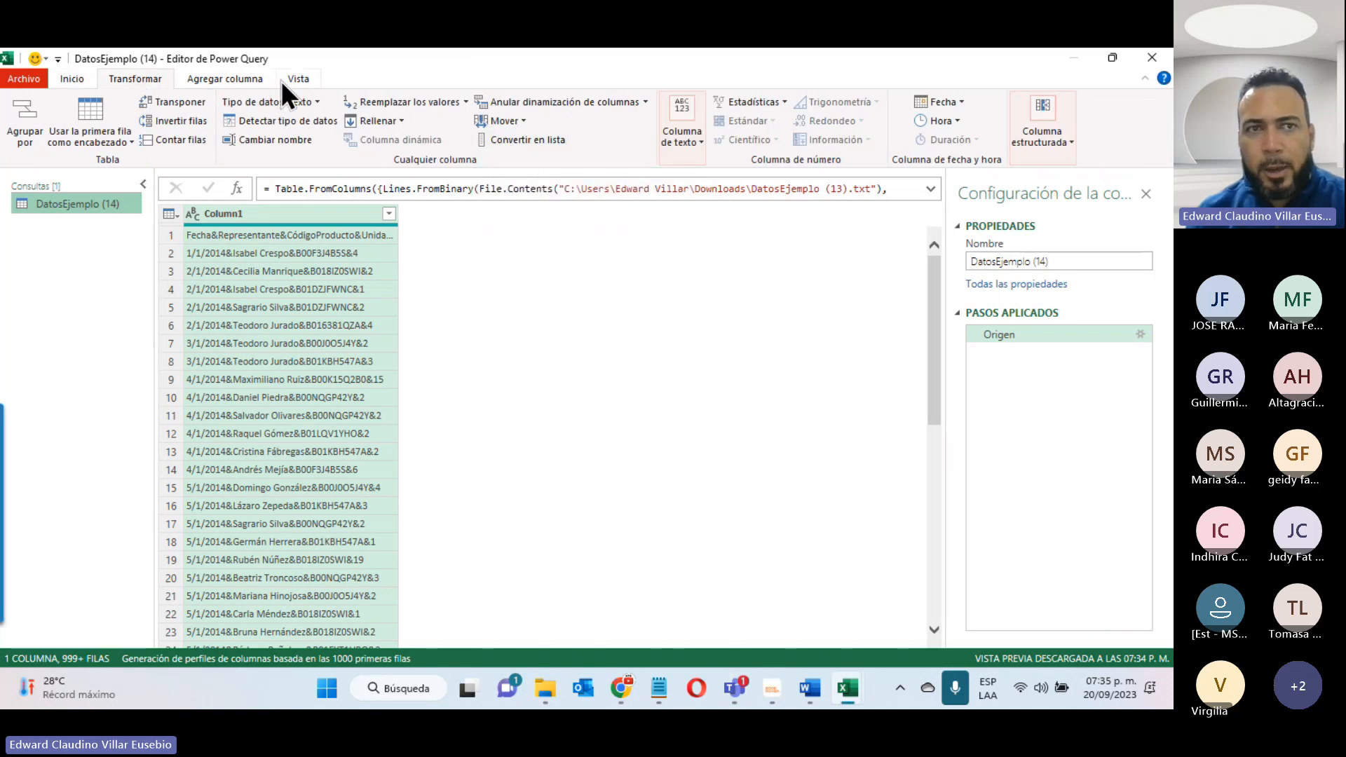
click(245, 77)
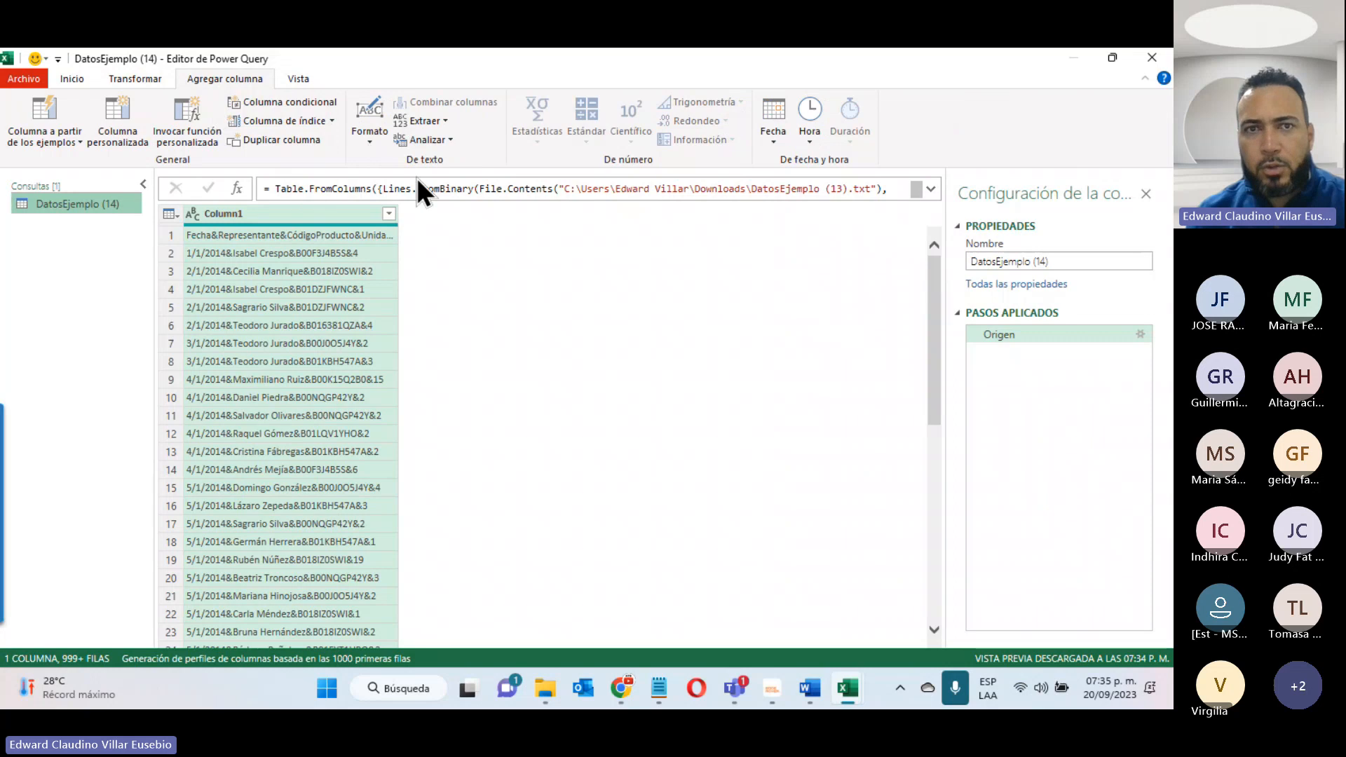
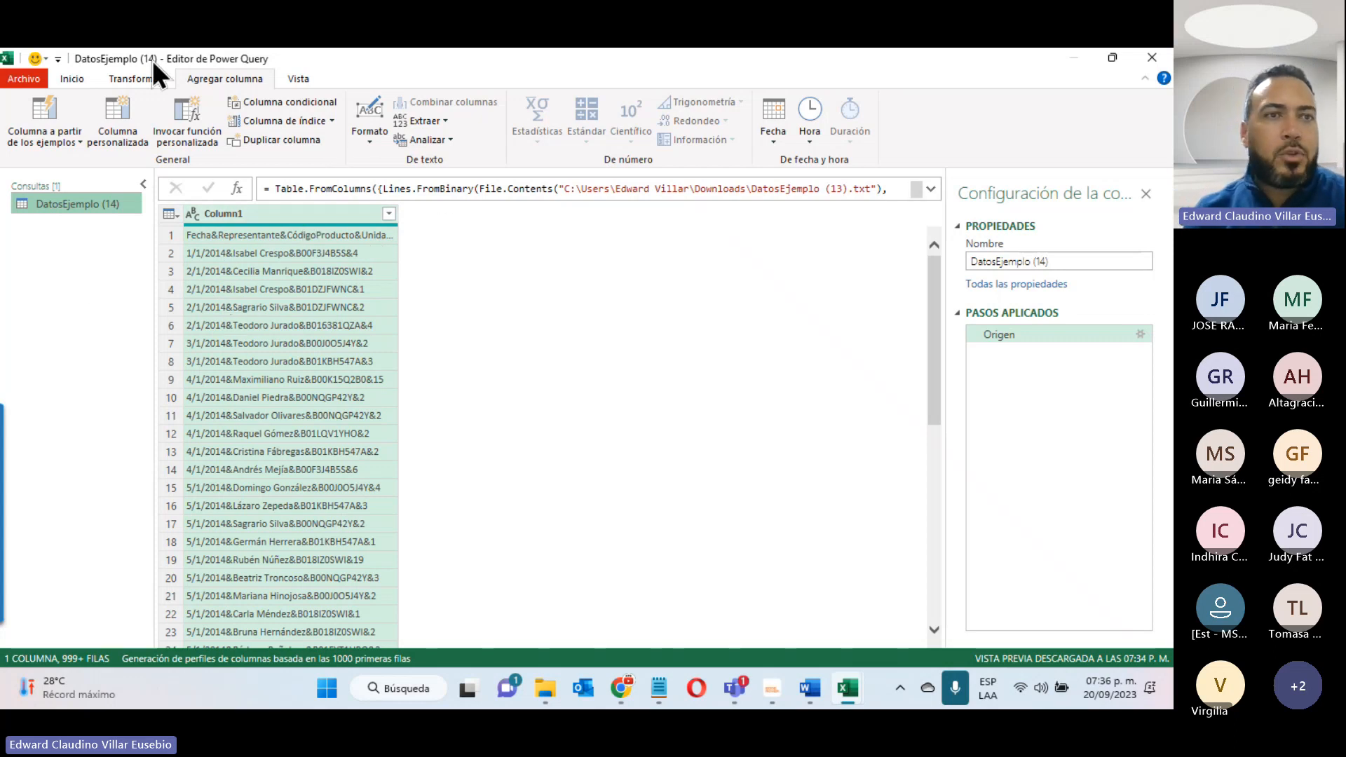
- Split Column1 by the custom delimiter & at each occurrence of the delimiter
click(71, 77)
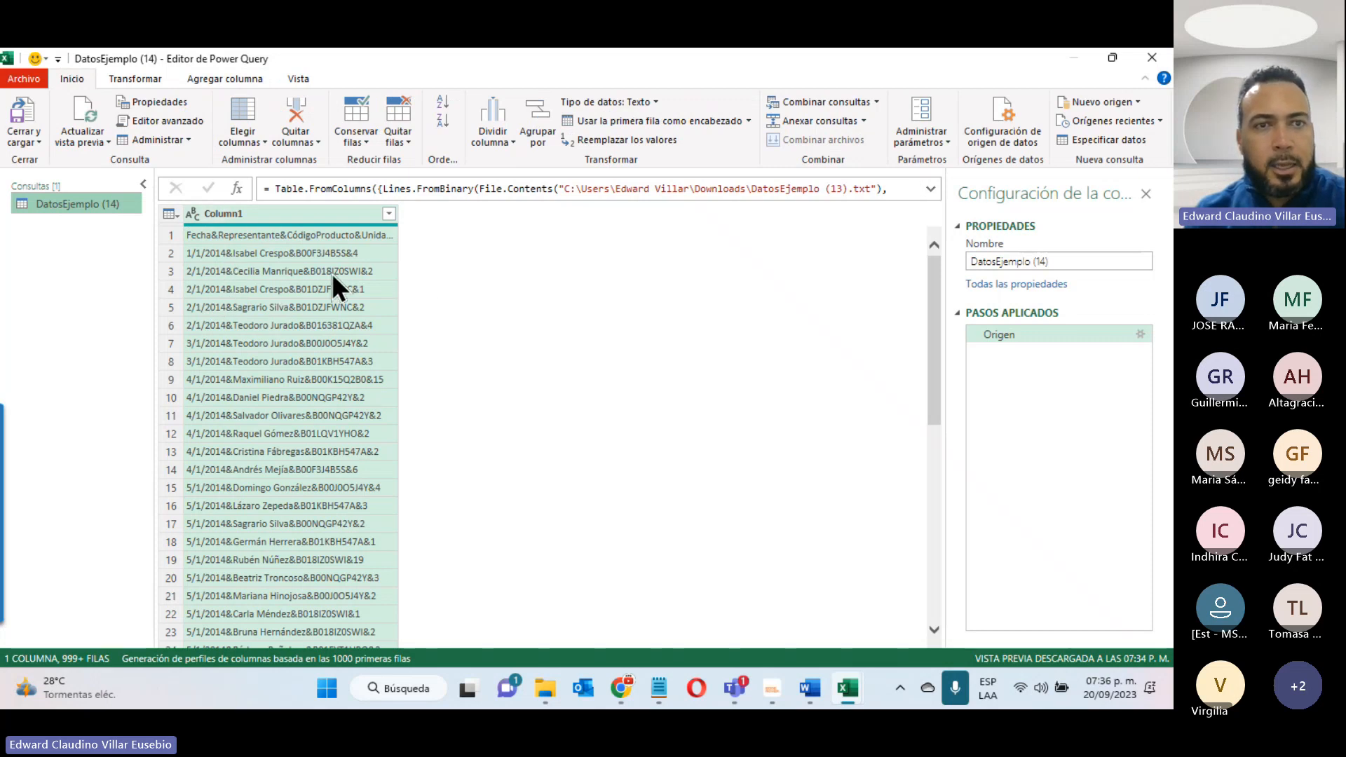
click(495, 140)
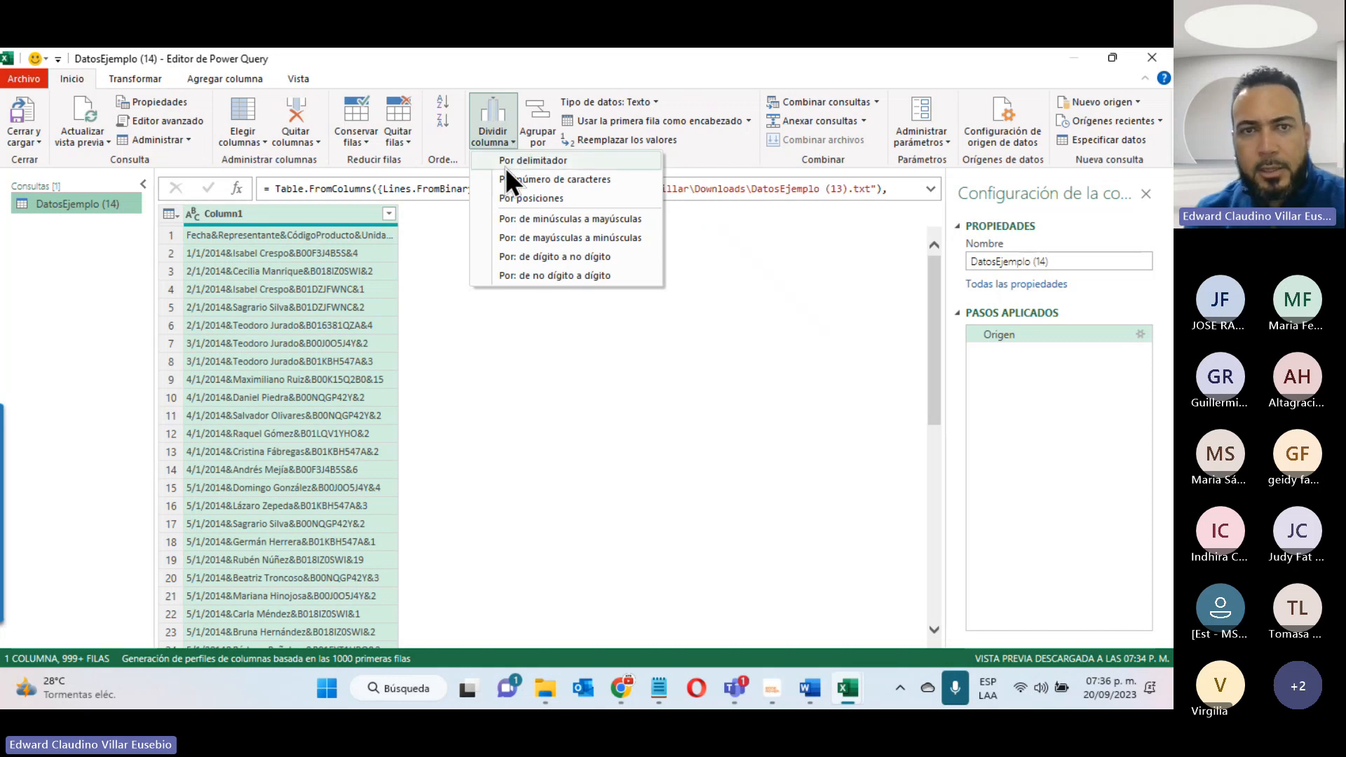
click(562, 160)
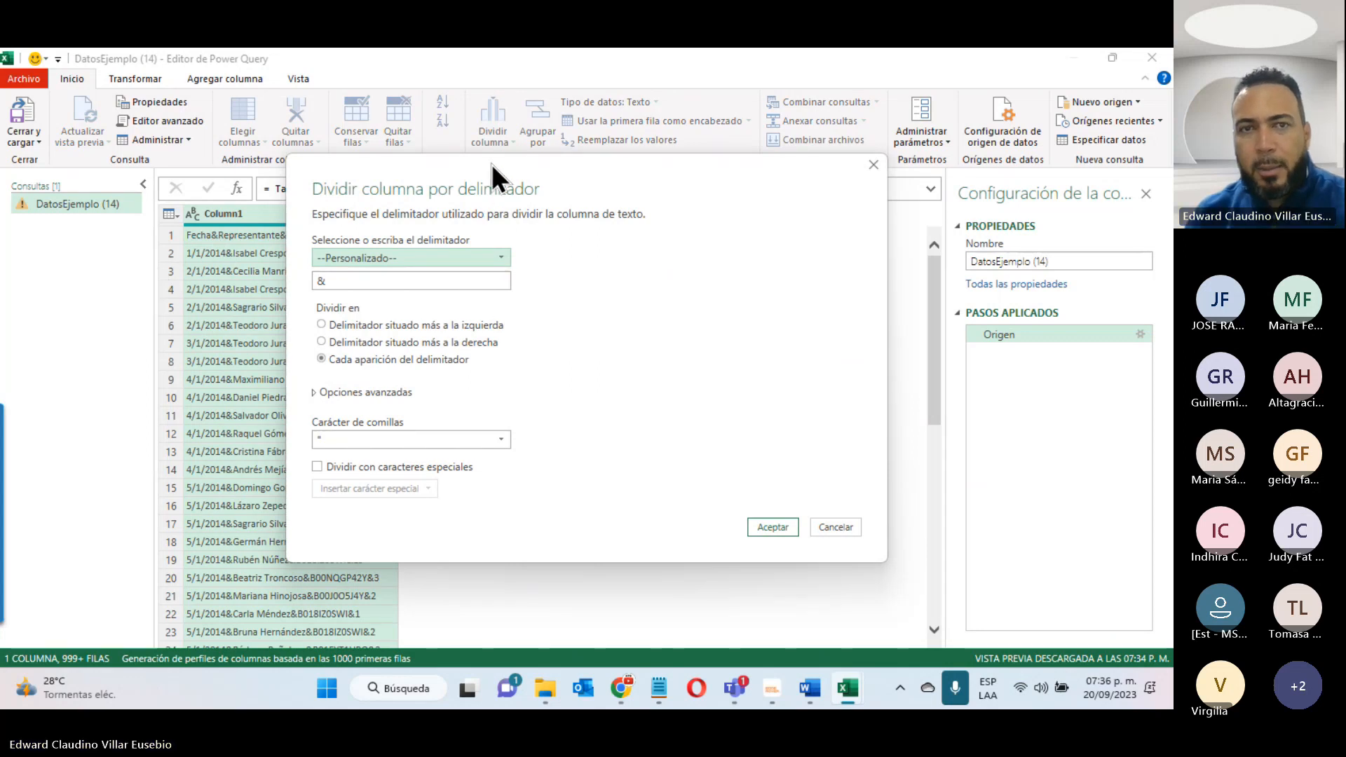
drag(490, 164, 698, 149)
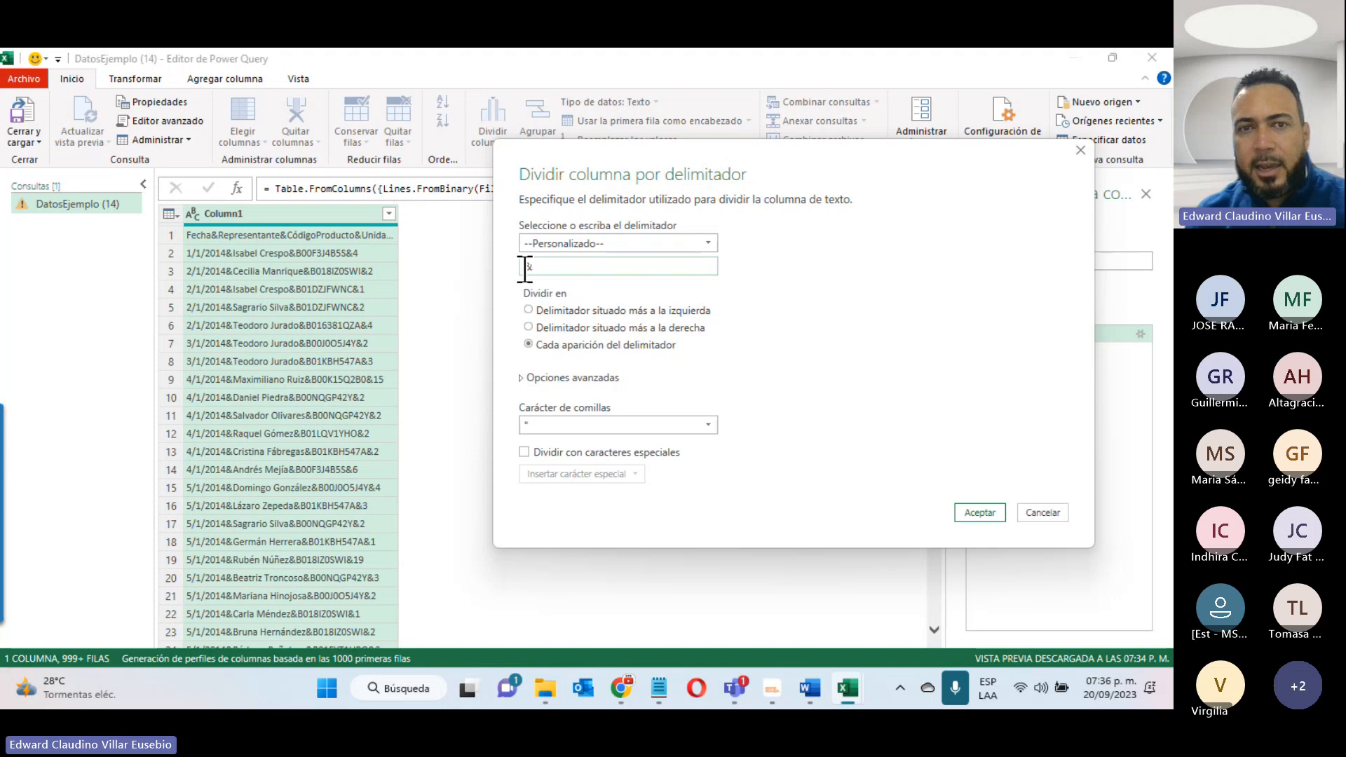
drag(523, 267, 548, 268)
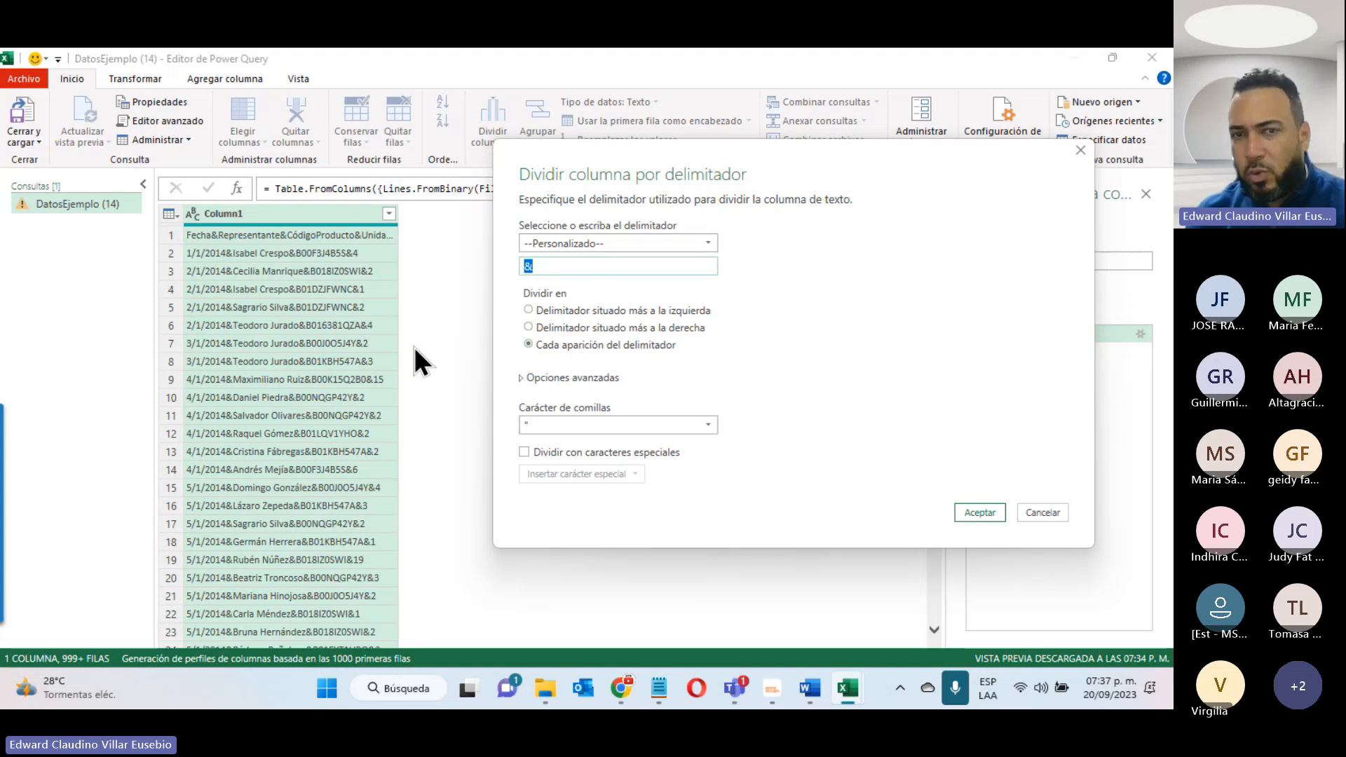
click(980, 512)
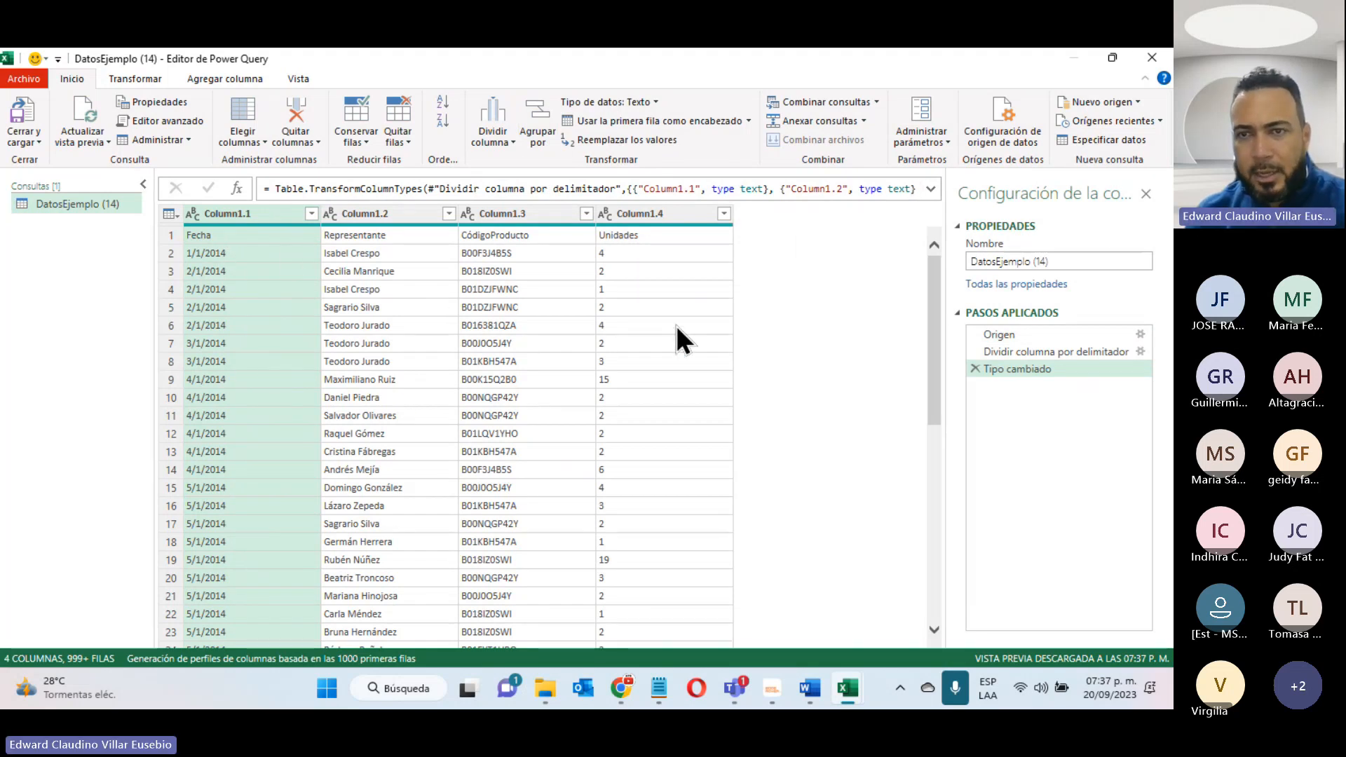
- Promote the first row of the split table to column headers
double_click(245, 213)
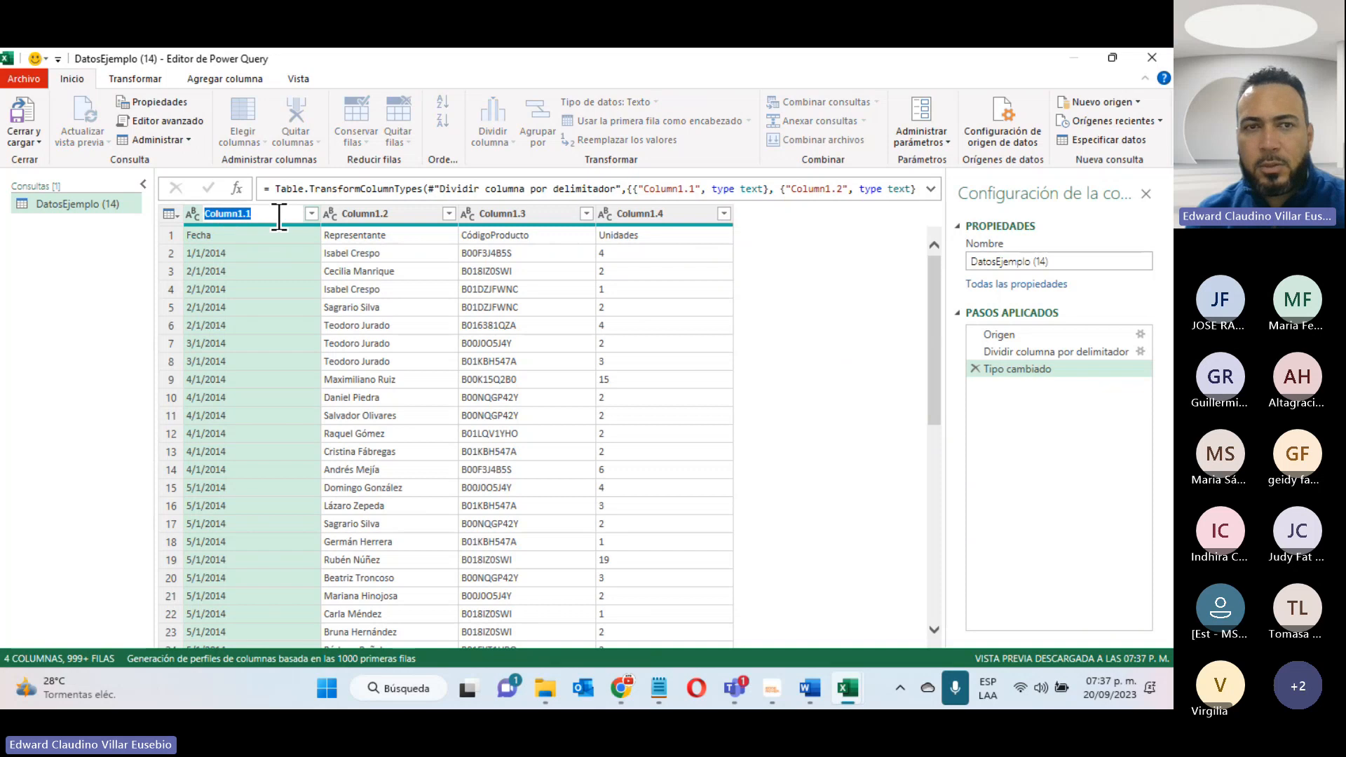
key(Return)
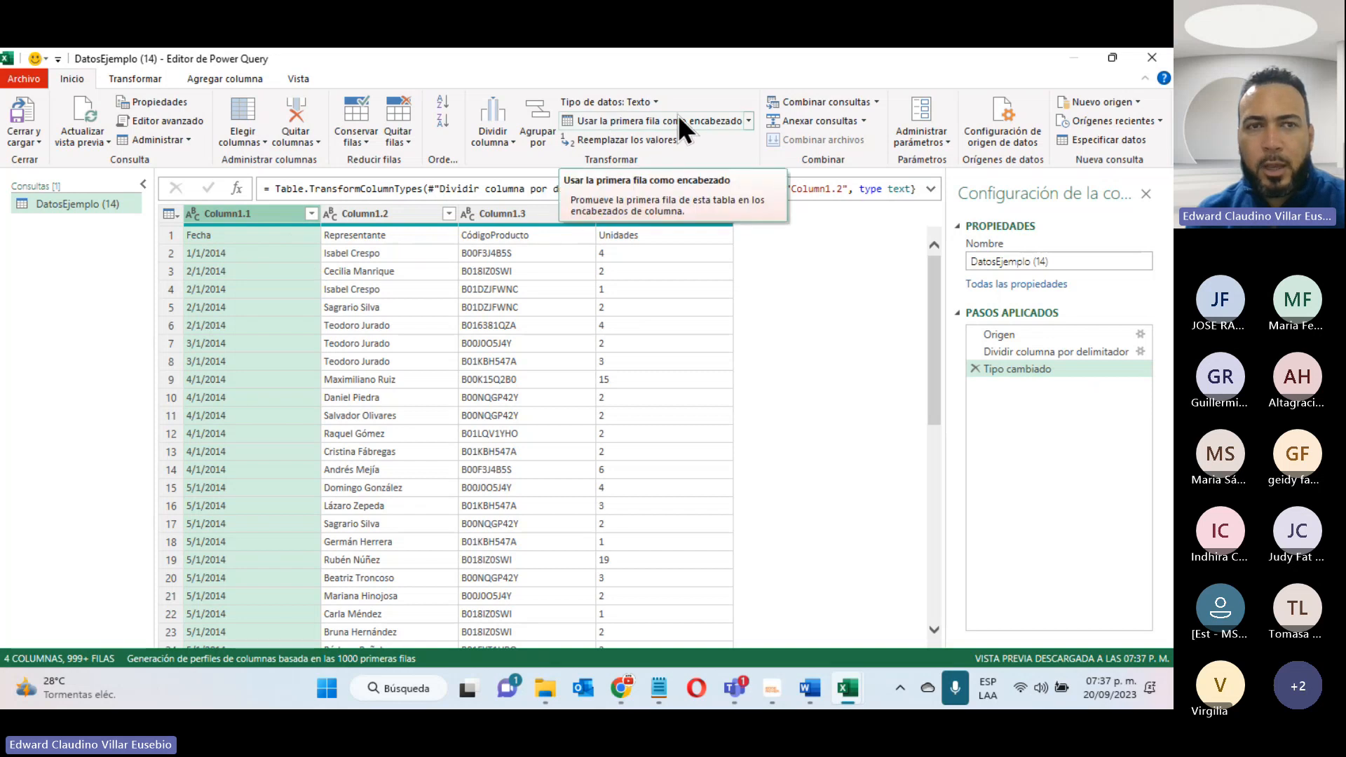
click(633, 121)
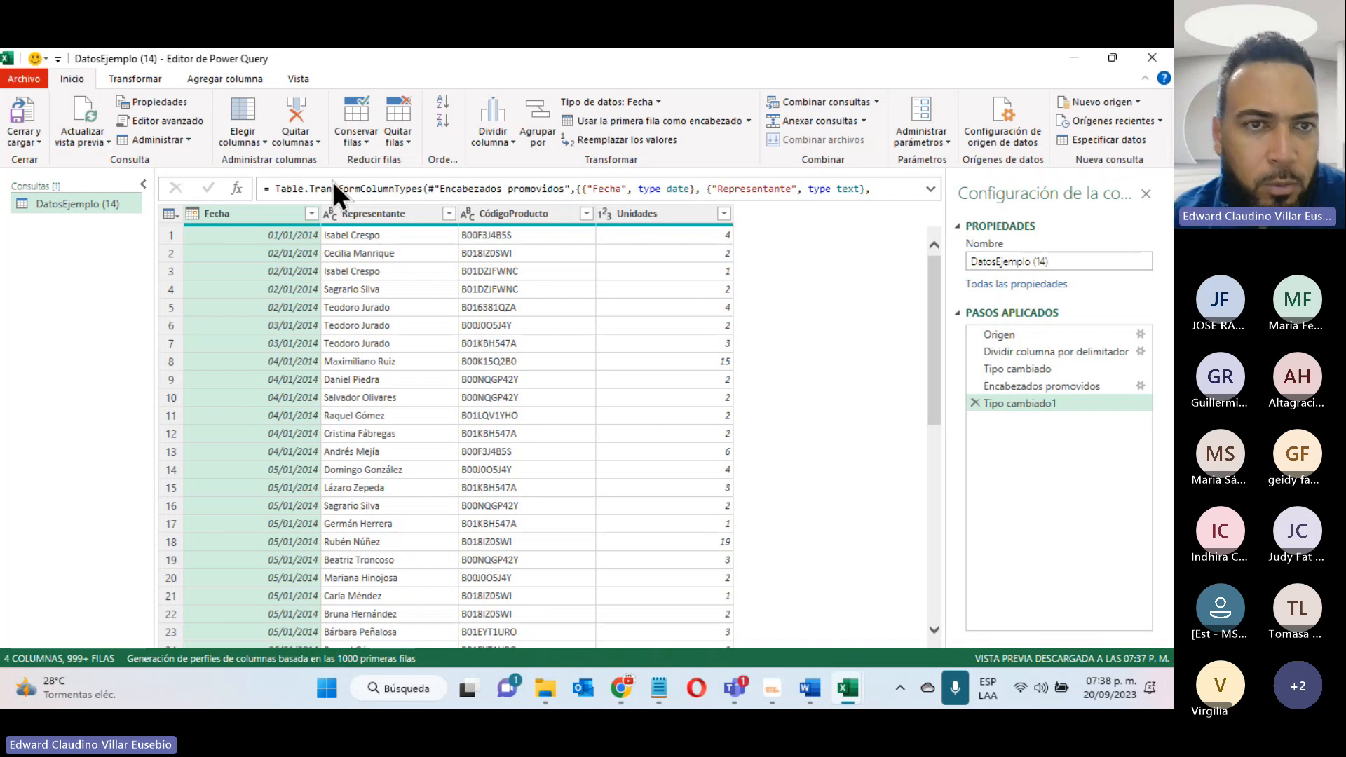
- Add a column extracting the text after the space delimiter from the Representante column
click(372, 211)
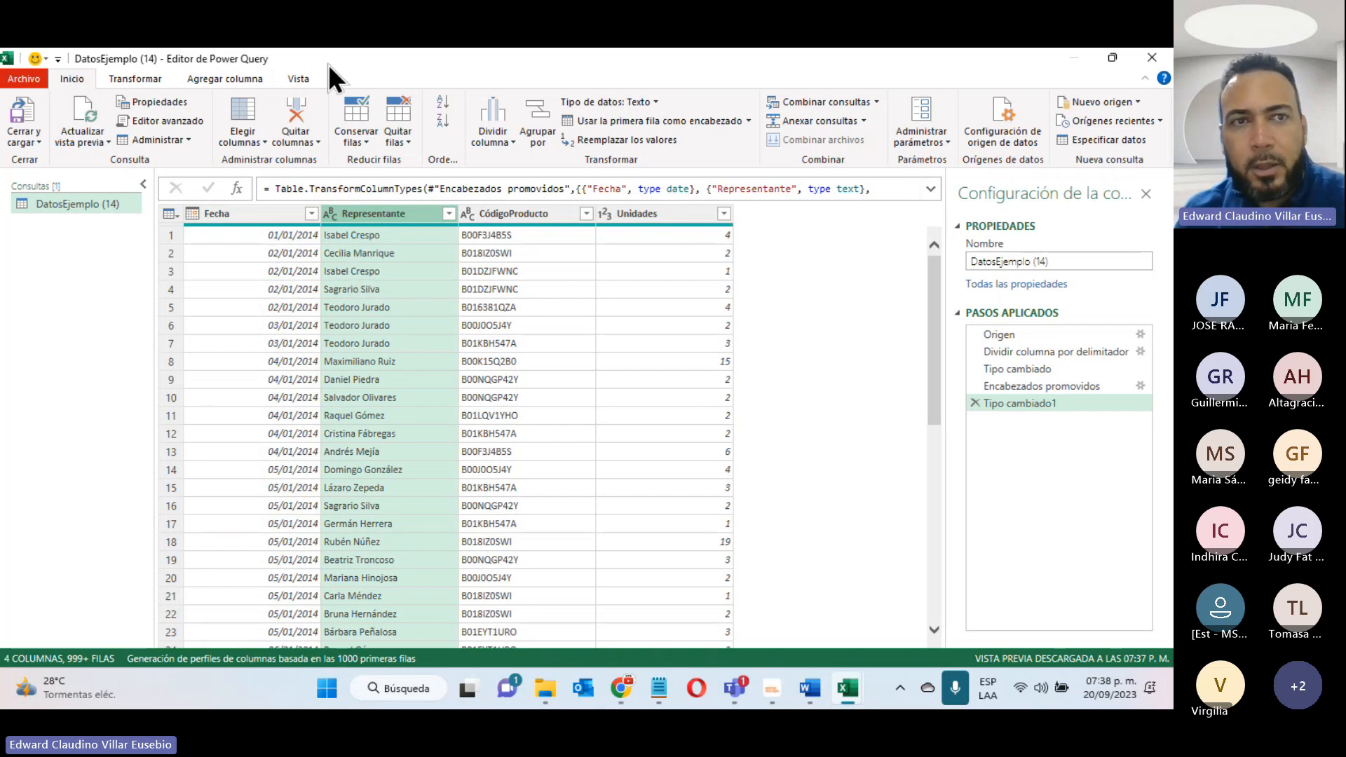
click(192, 78)
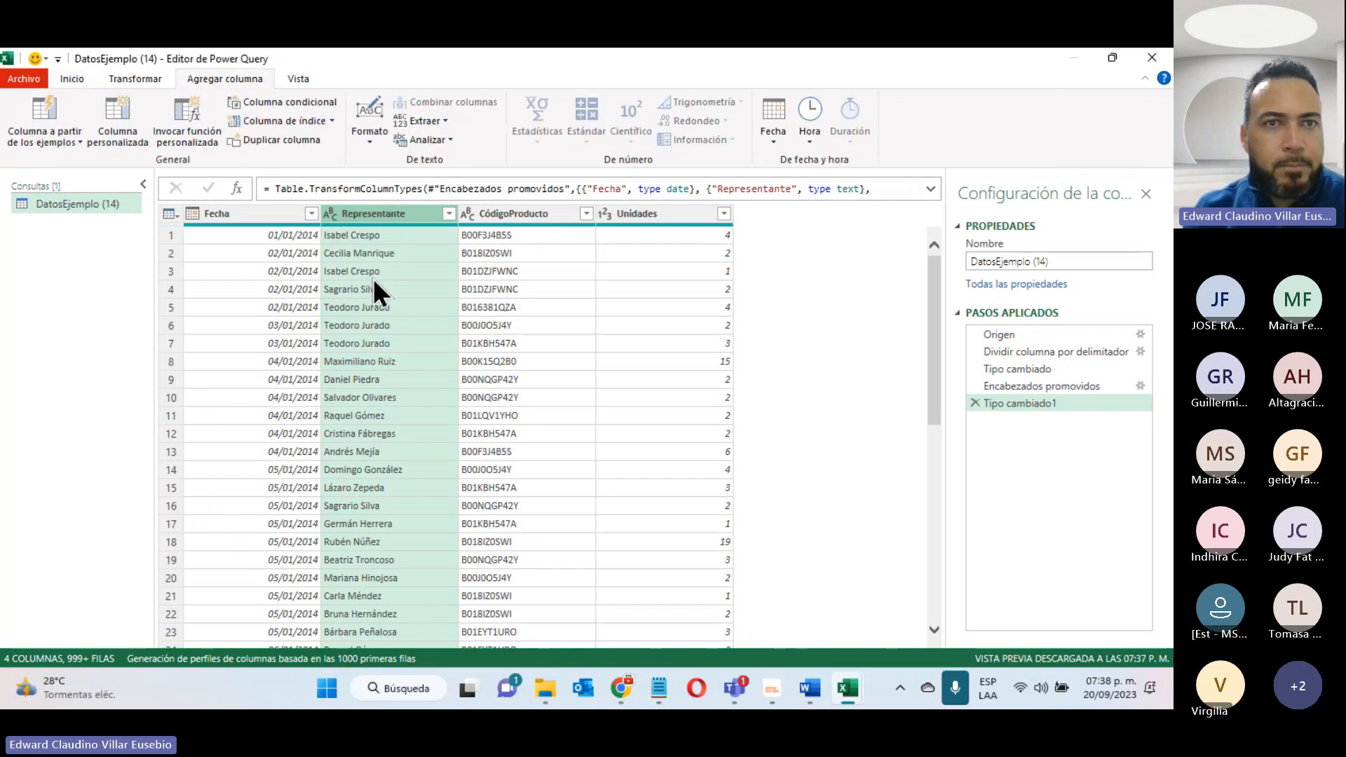
click(440, 121)
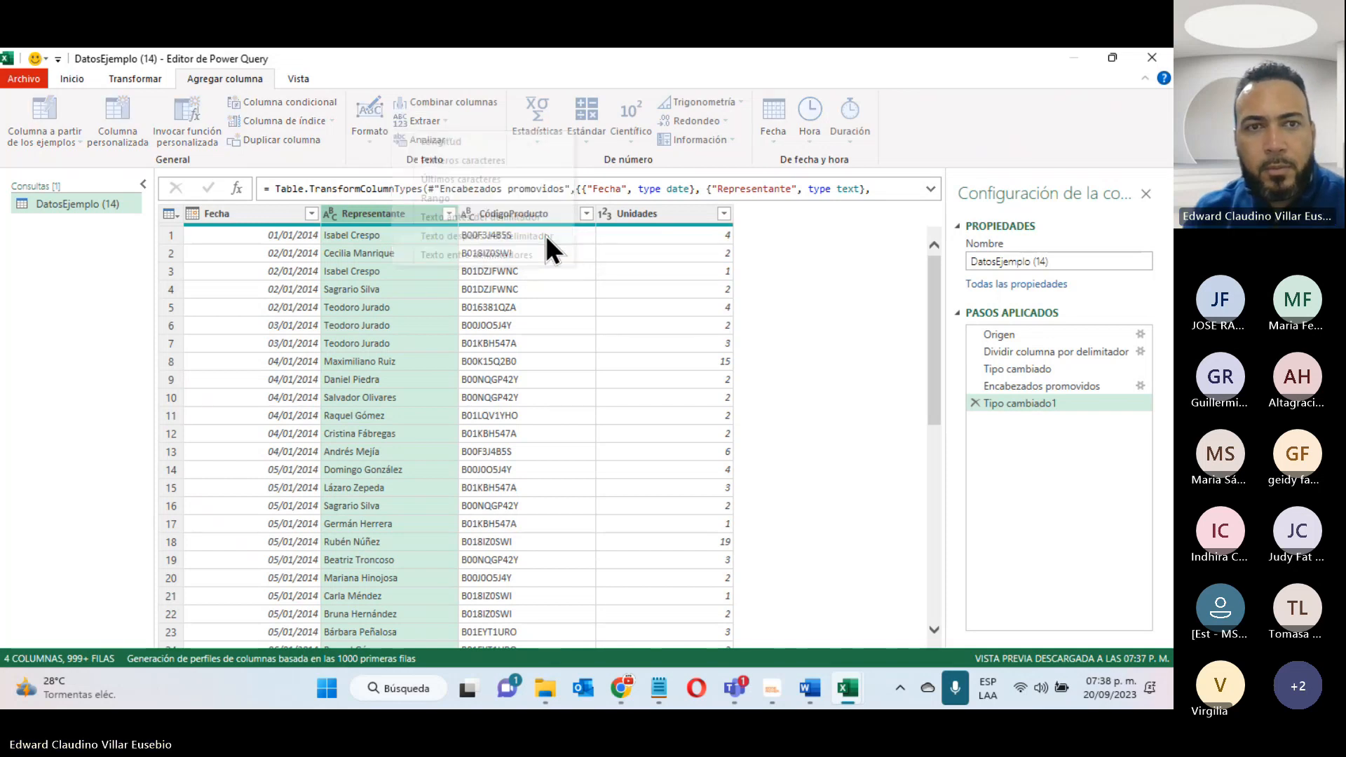
click(545, 235)
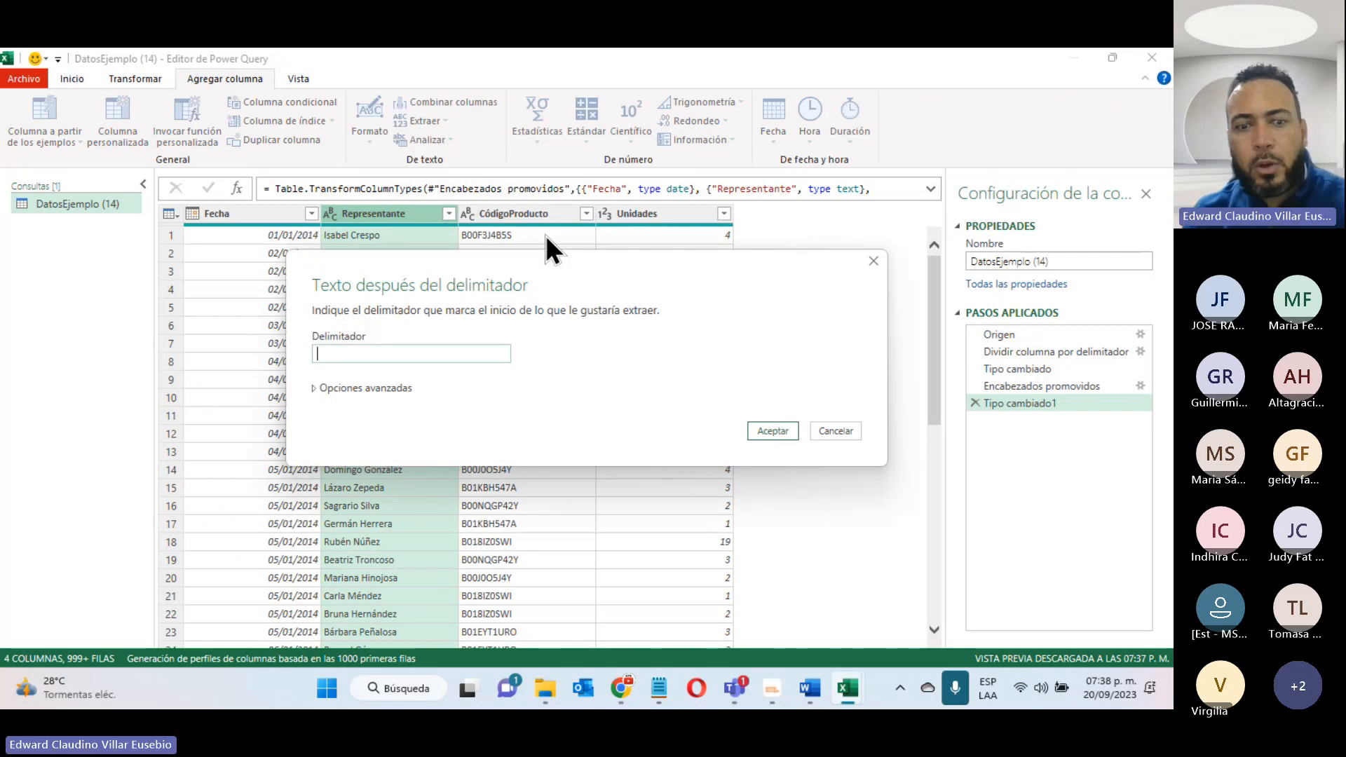
drag(502, 255, 490, 339)
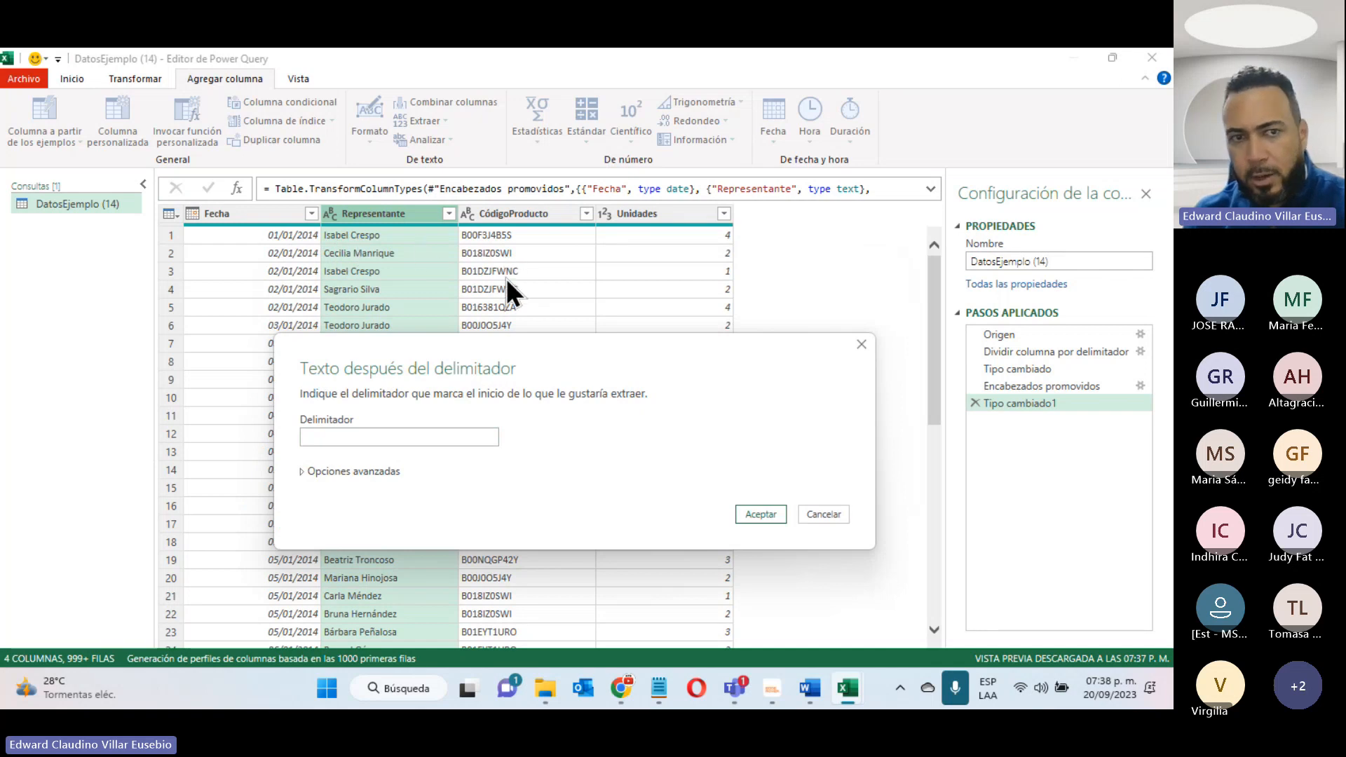
click(761, 515)
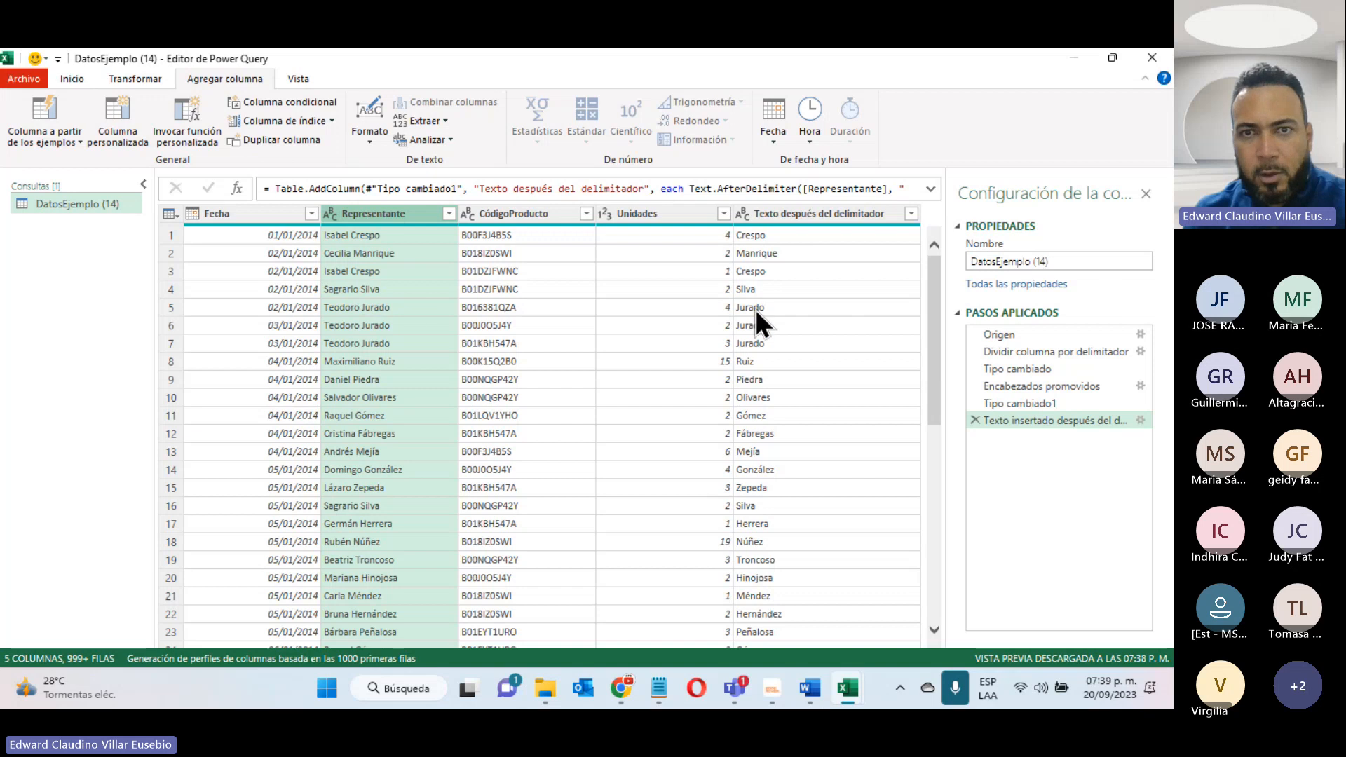
- Rename the new text-after-delimiter column as Apellido
click(785, 213)
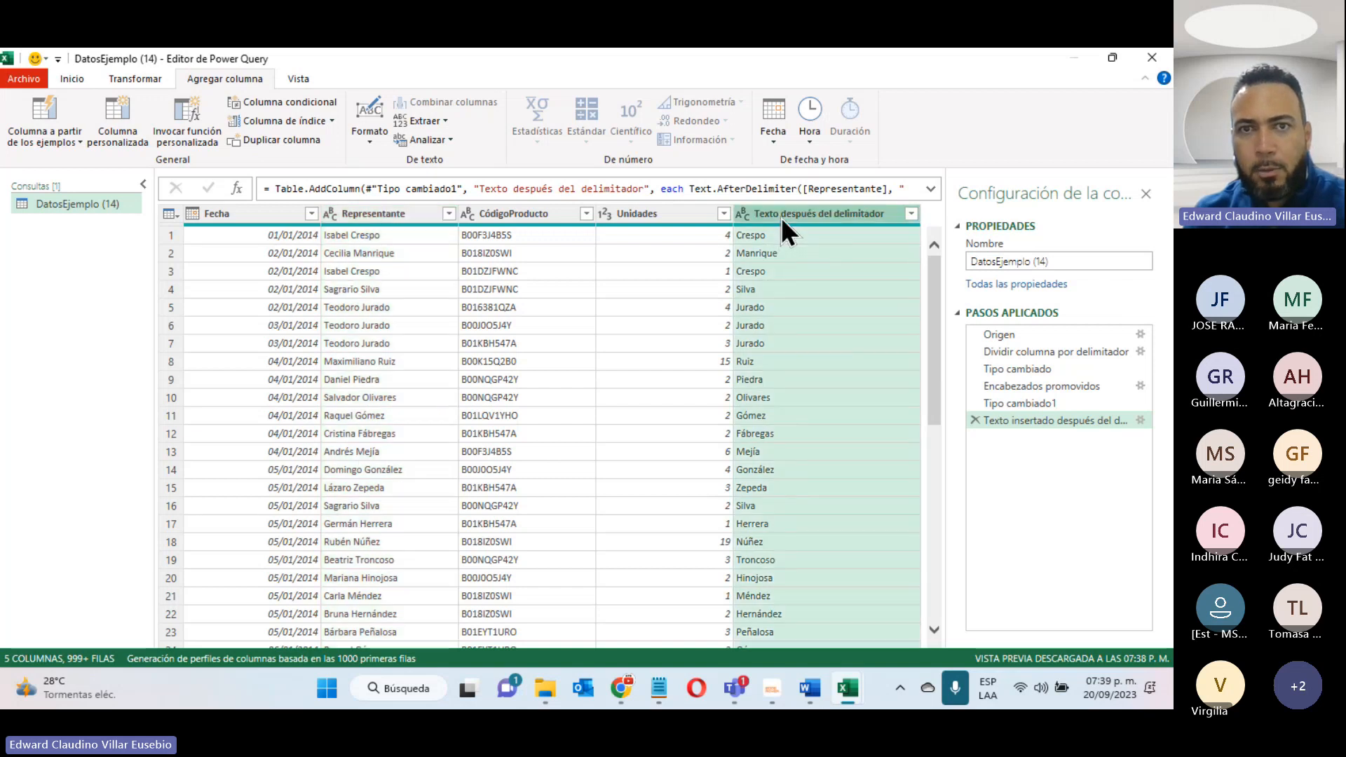
double_click(781, 211)
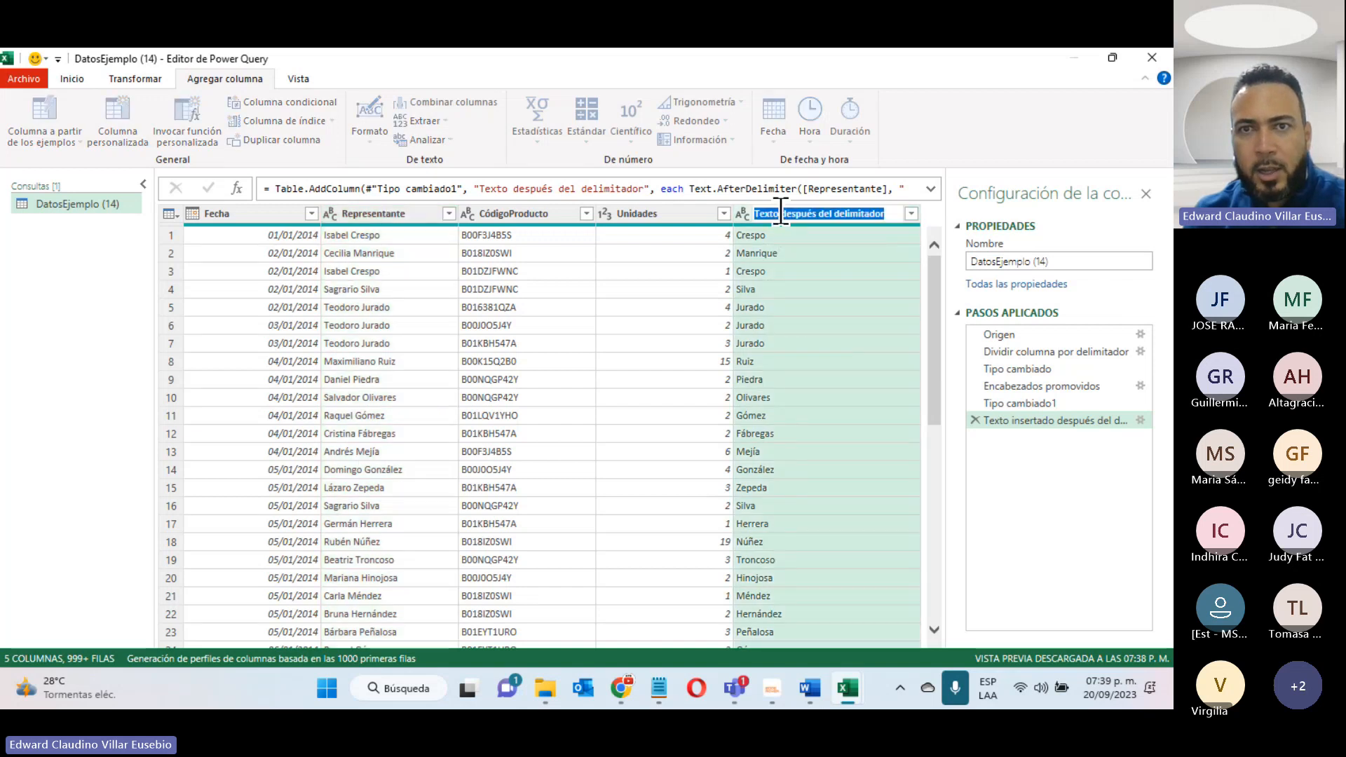
text(Apelli)
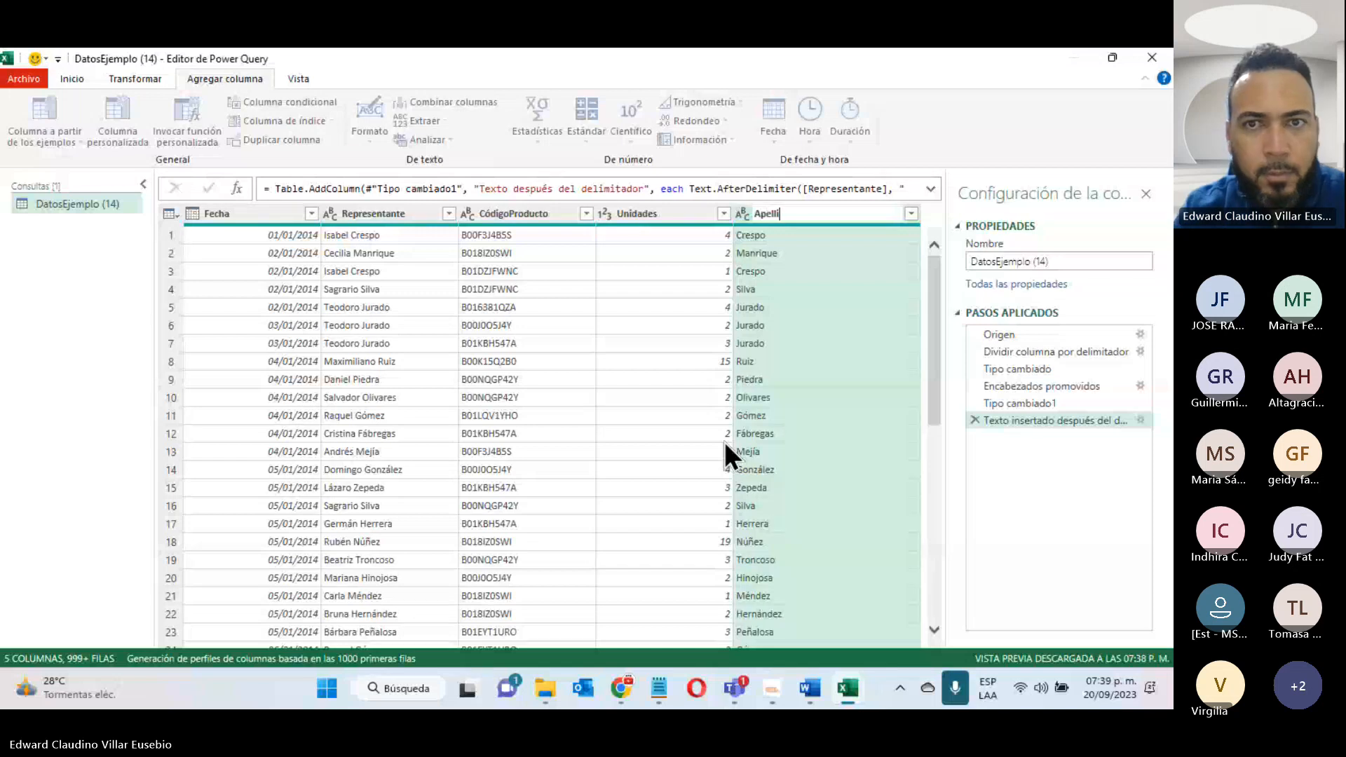
text(do)
key(Return)
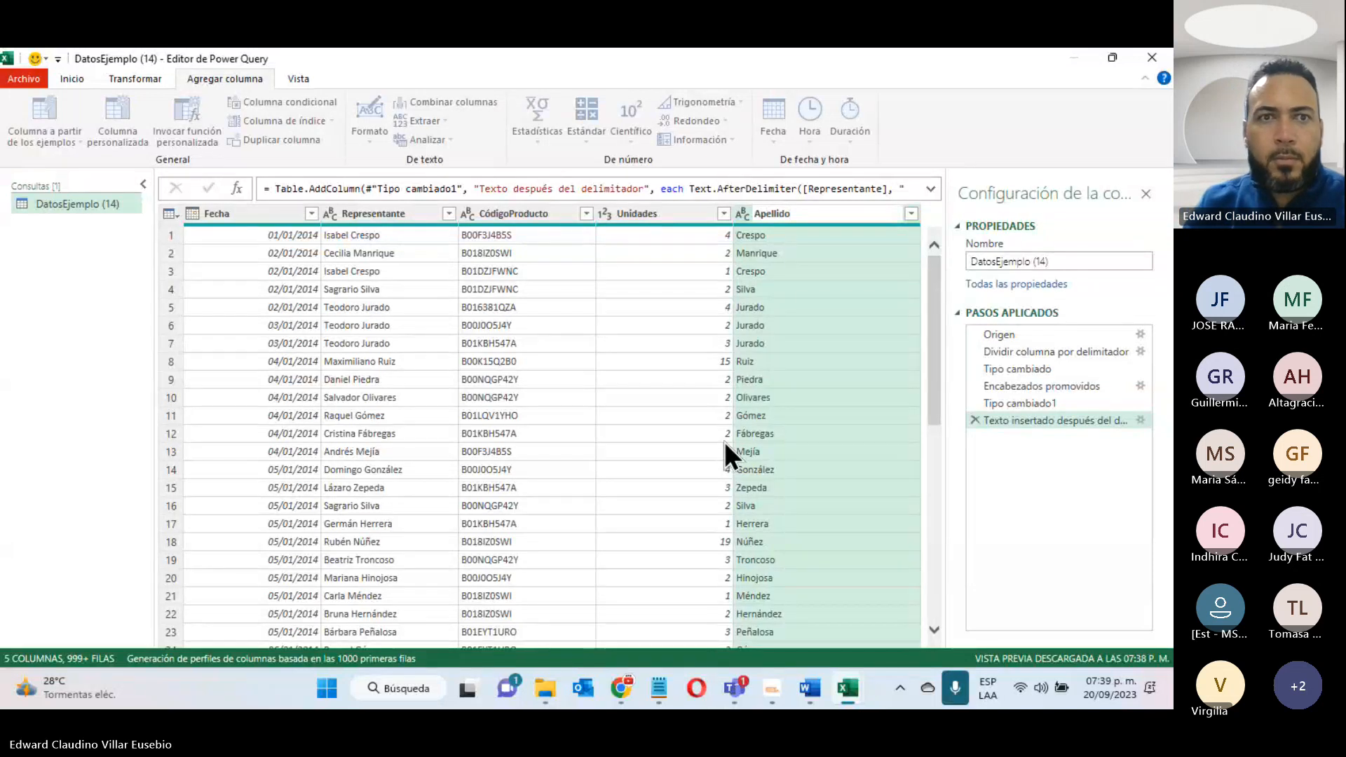
- Add a column with the text before the space delimiter in Representante, and remove the original Representante column
click(406, 218)
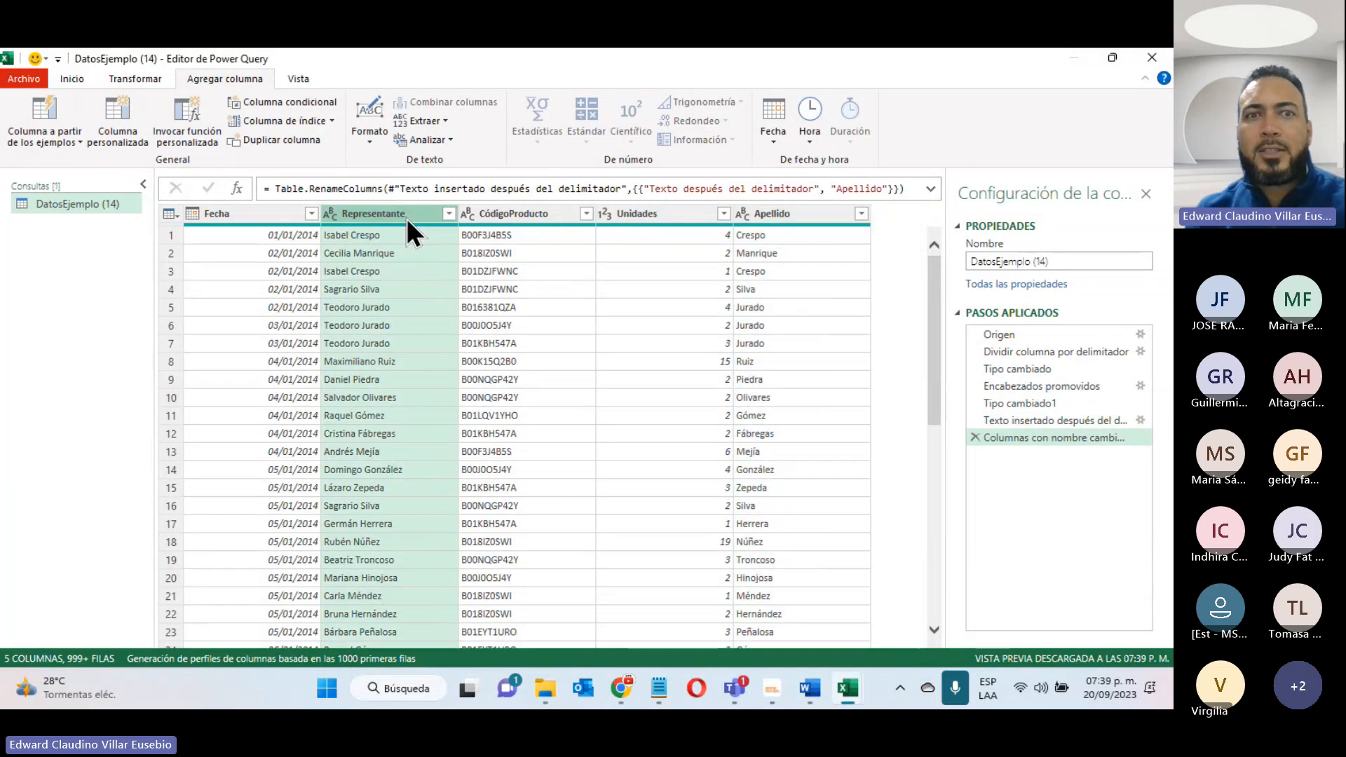
click(443, 120)
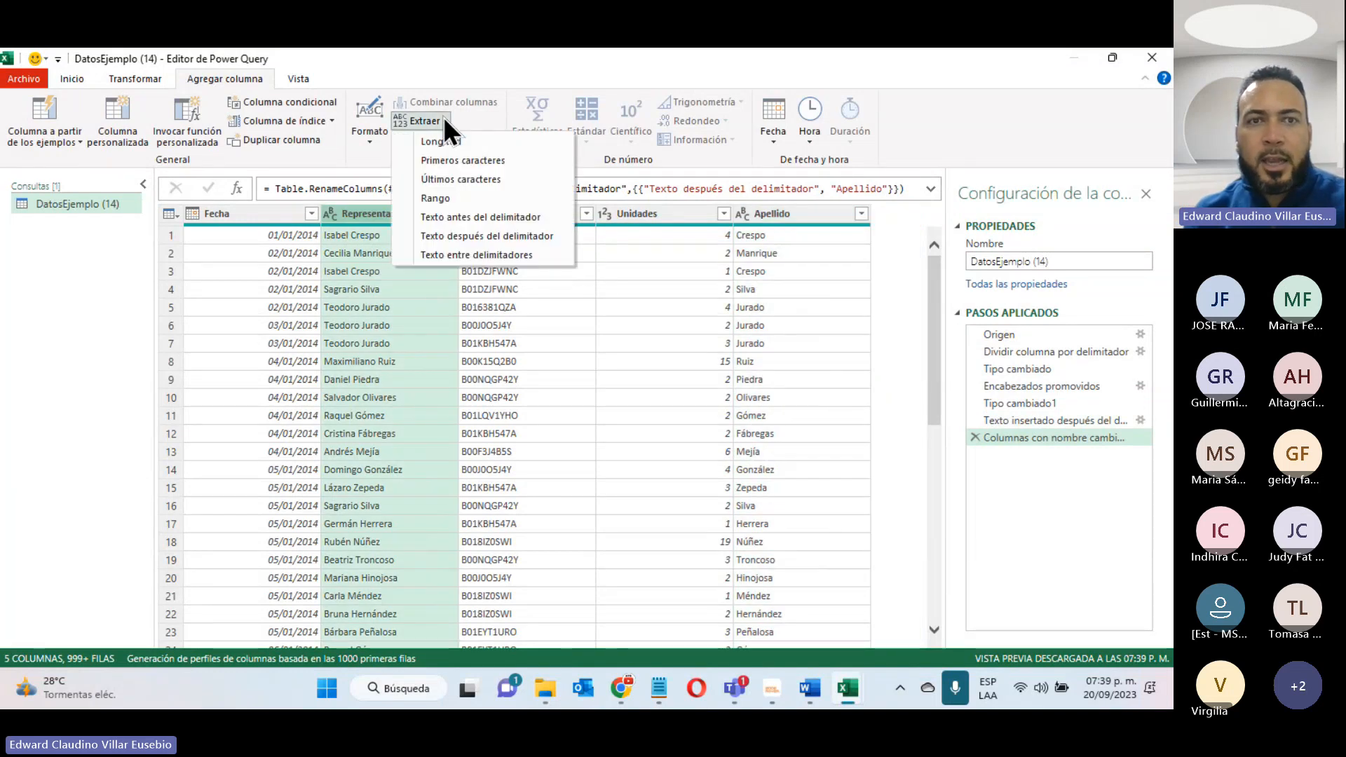
click(464, 219)
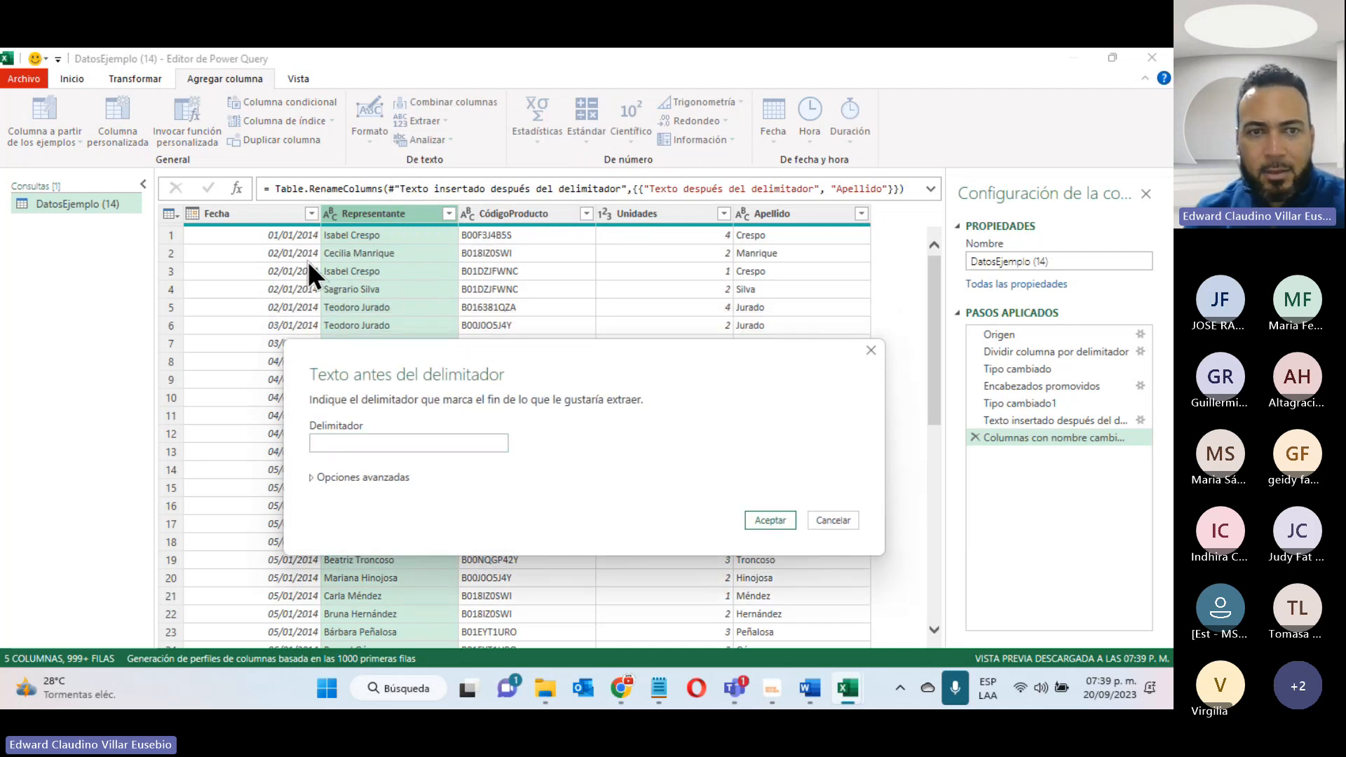
click(765, 519)
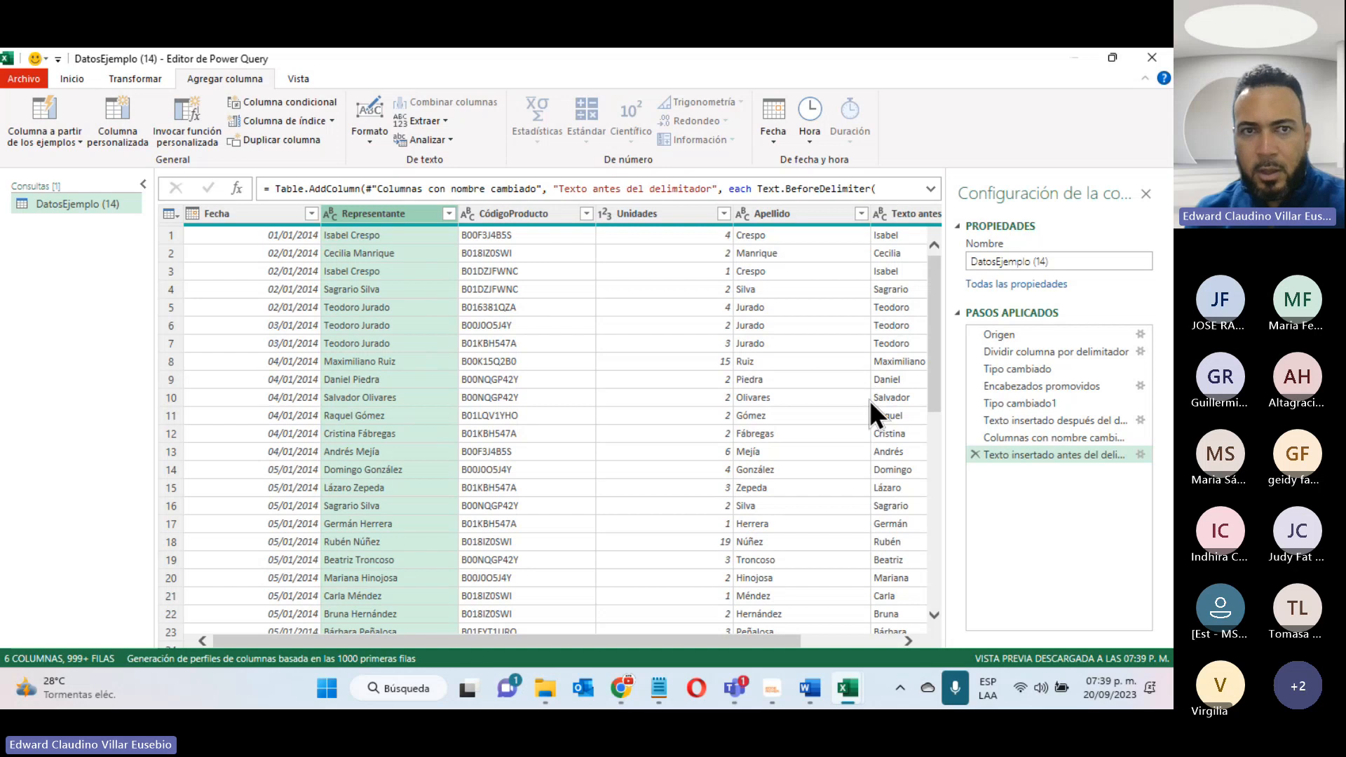
right_click(367, 212)
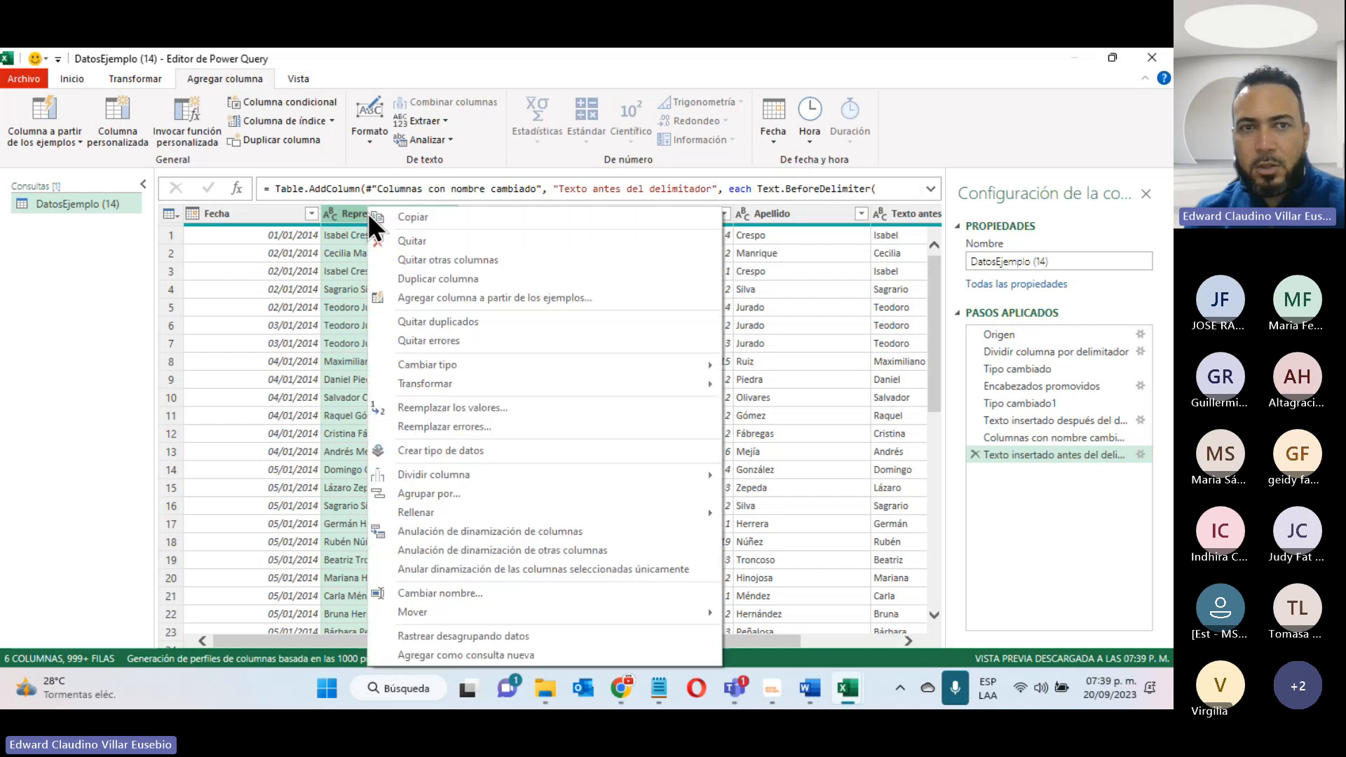
click(424, 240)
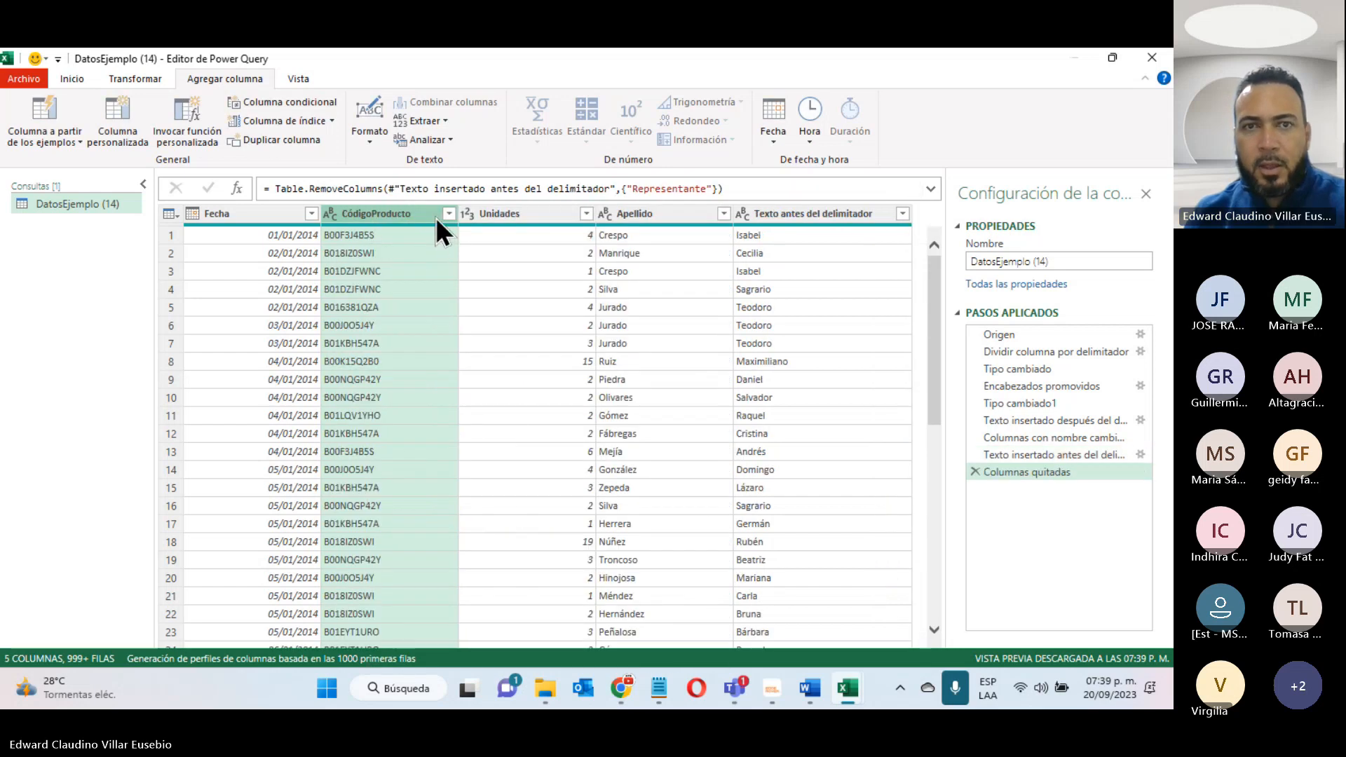
- Rename the text-before-delimiter column as Nombre and place Nombre and Apellido, in that order, directly after Fecha
click(782, 214)
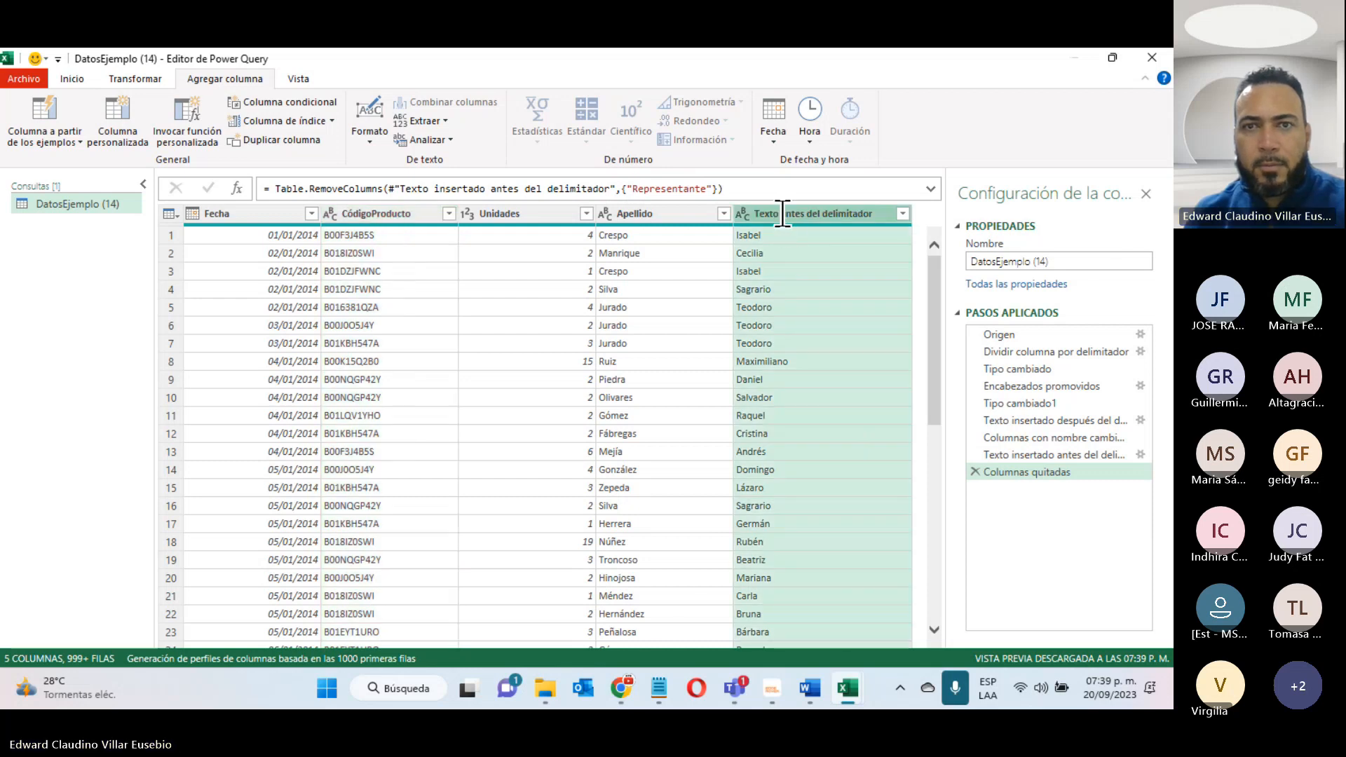
double_click(782, 214)
text(Nombre)
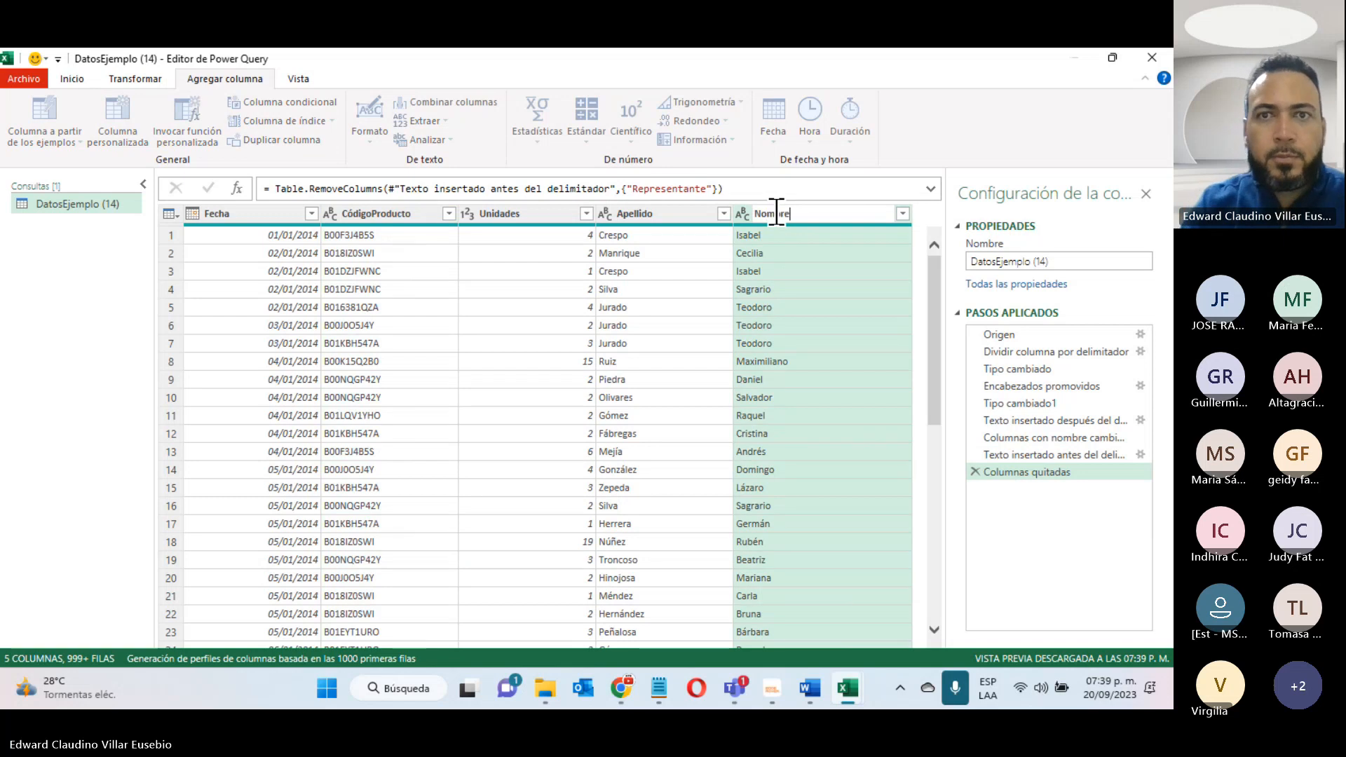
key(Return)
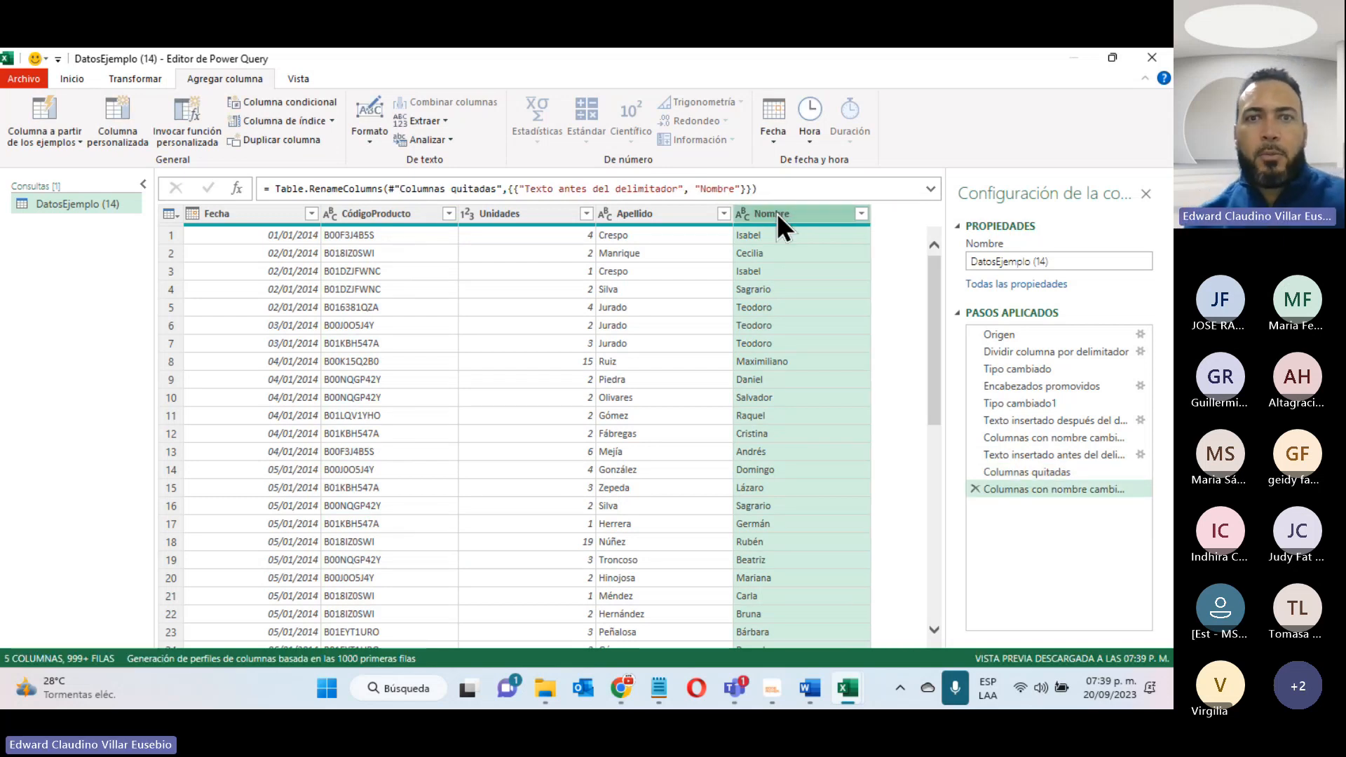
drag(785, 212, 347, 212)
drag(827, 220, 545, 242)
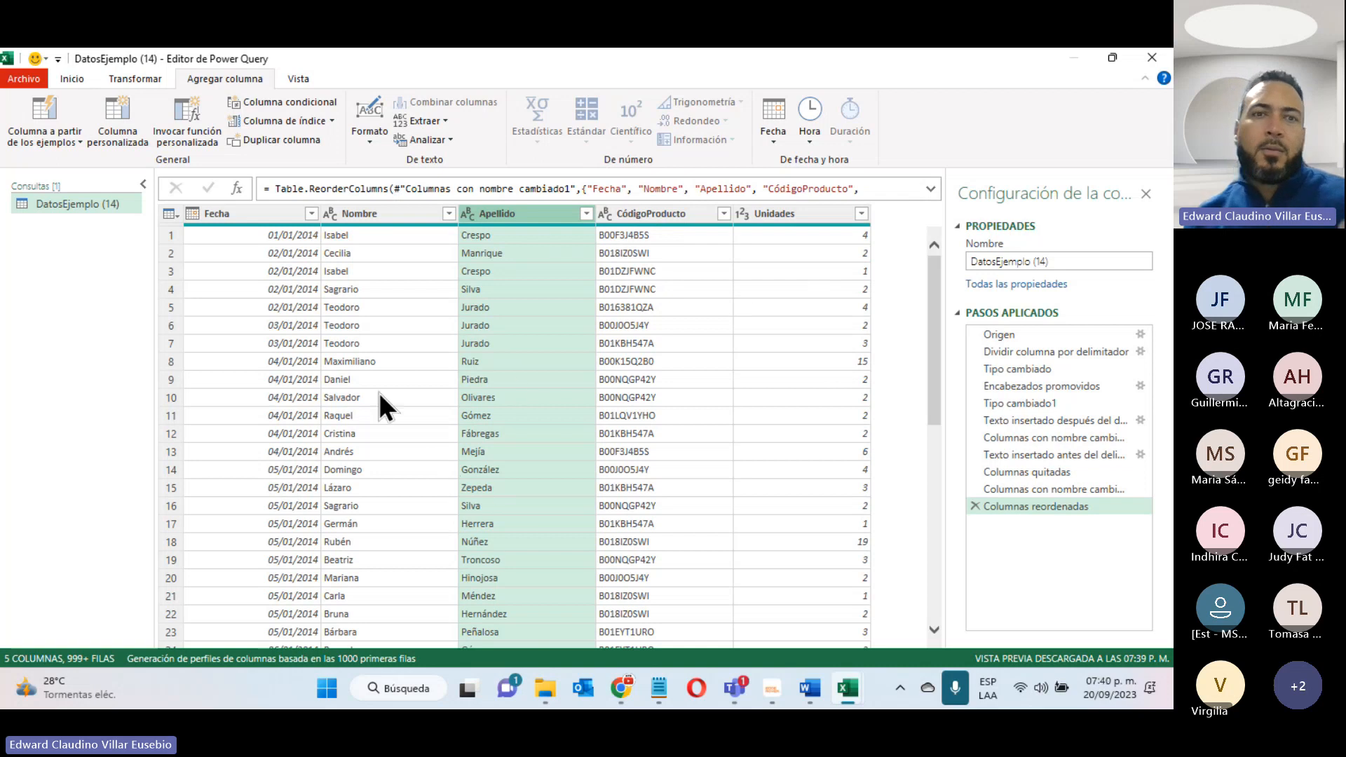
- Close the Power Query Editor and load the transformed query into the workbook
click(77, 78)
click(24, 146)
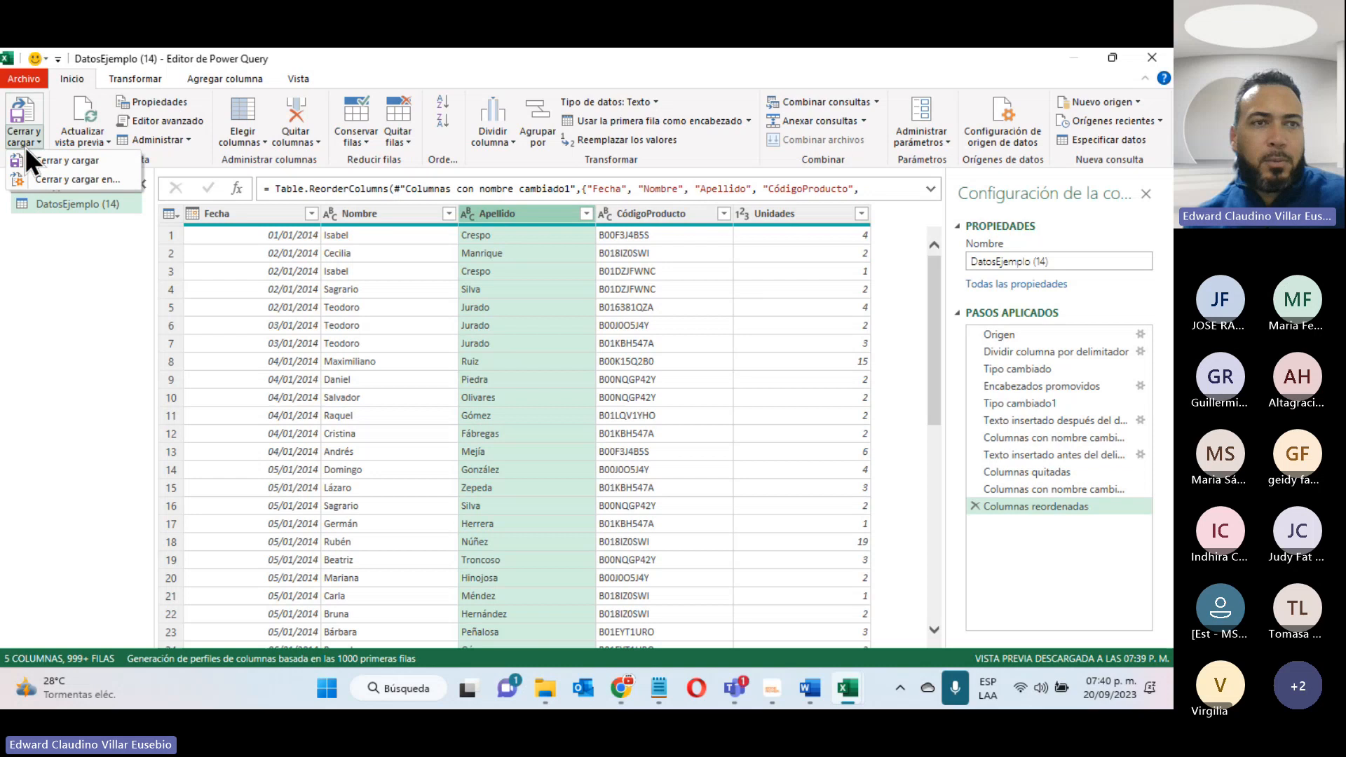
click(98, 160)
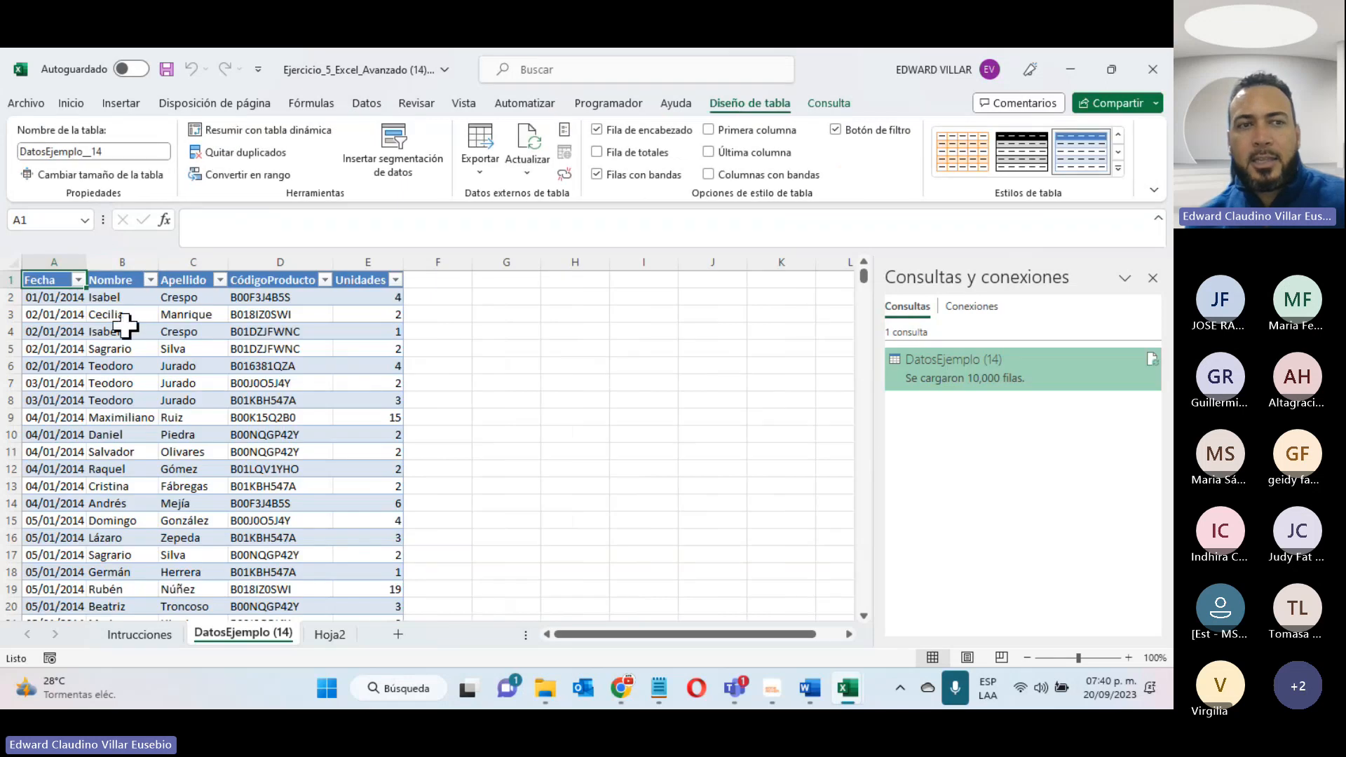
- Check the Nombre, Apellido, CódigoProducto and Unidades columns of the loaded table
drag(121, 304, 119, 495)
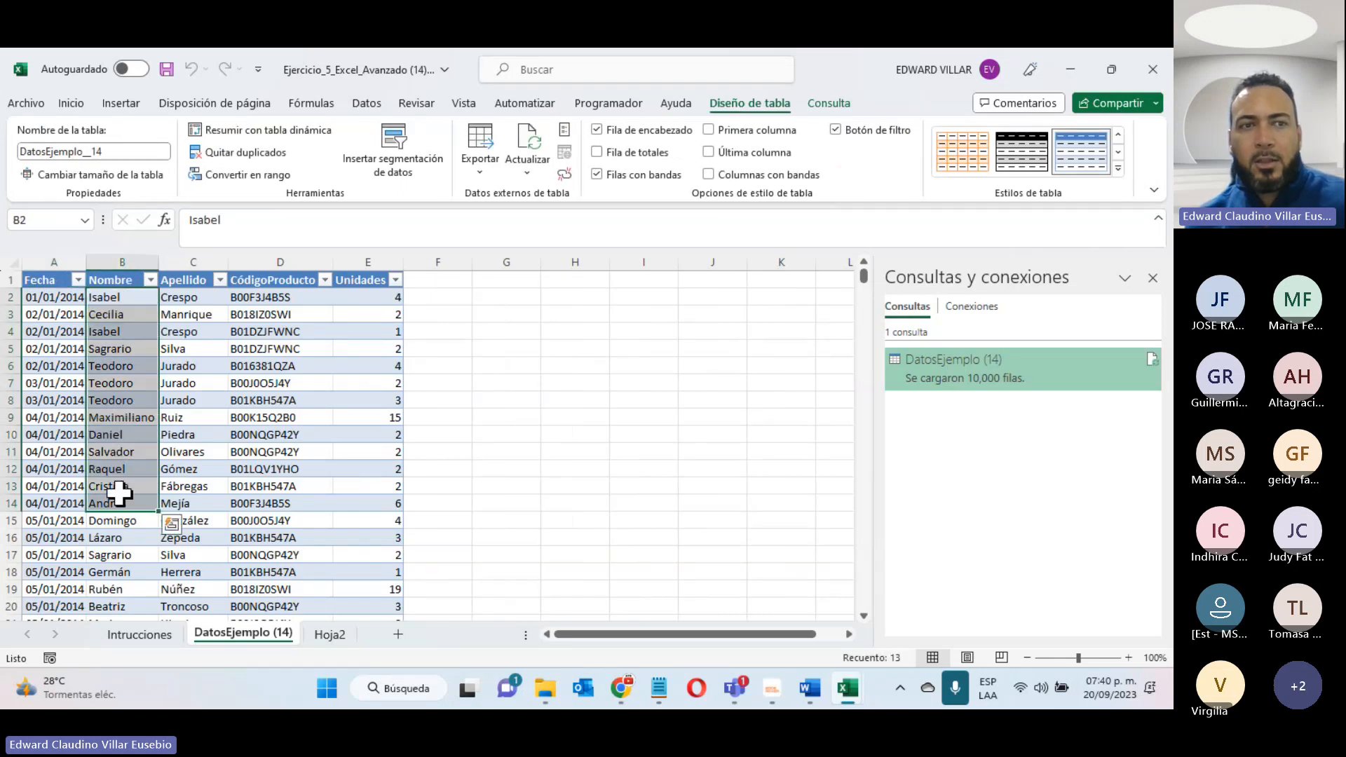
drag(181, 311, 169, 522)
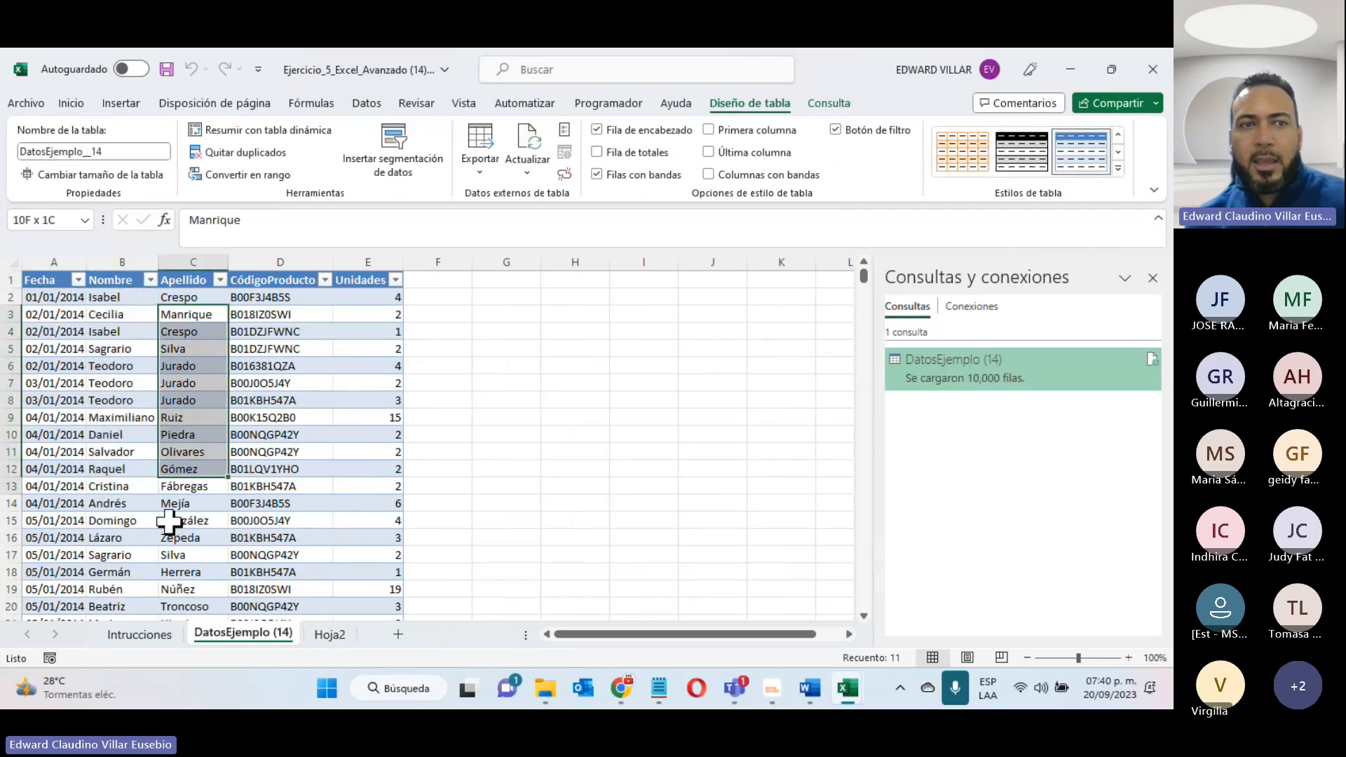
click(187, 279)
click(247, 265)
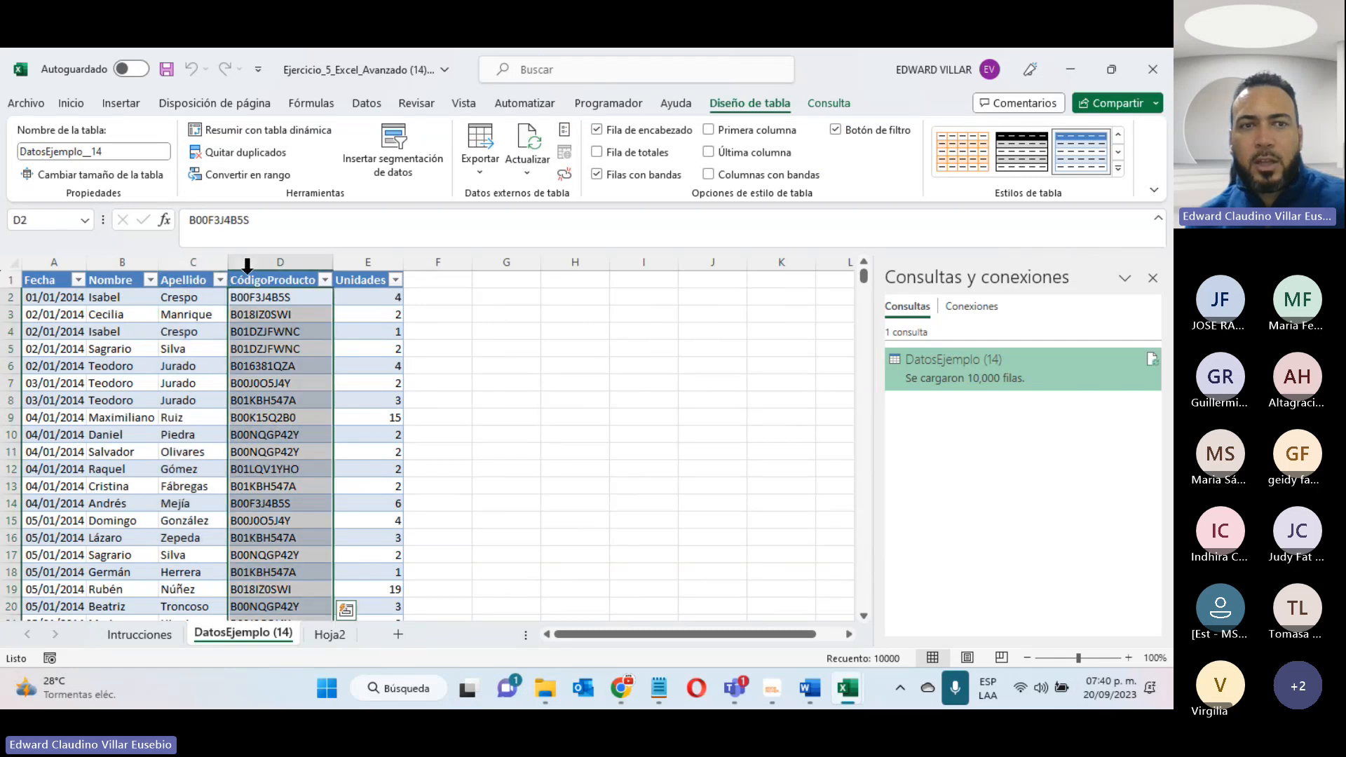
click(354, 270)
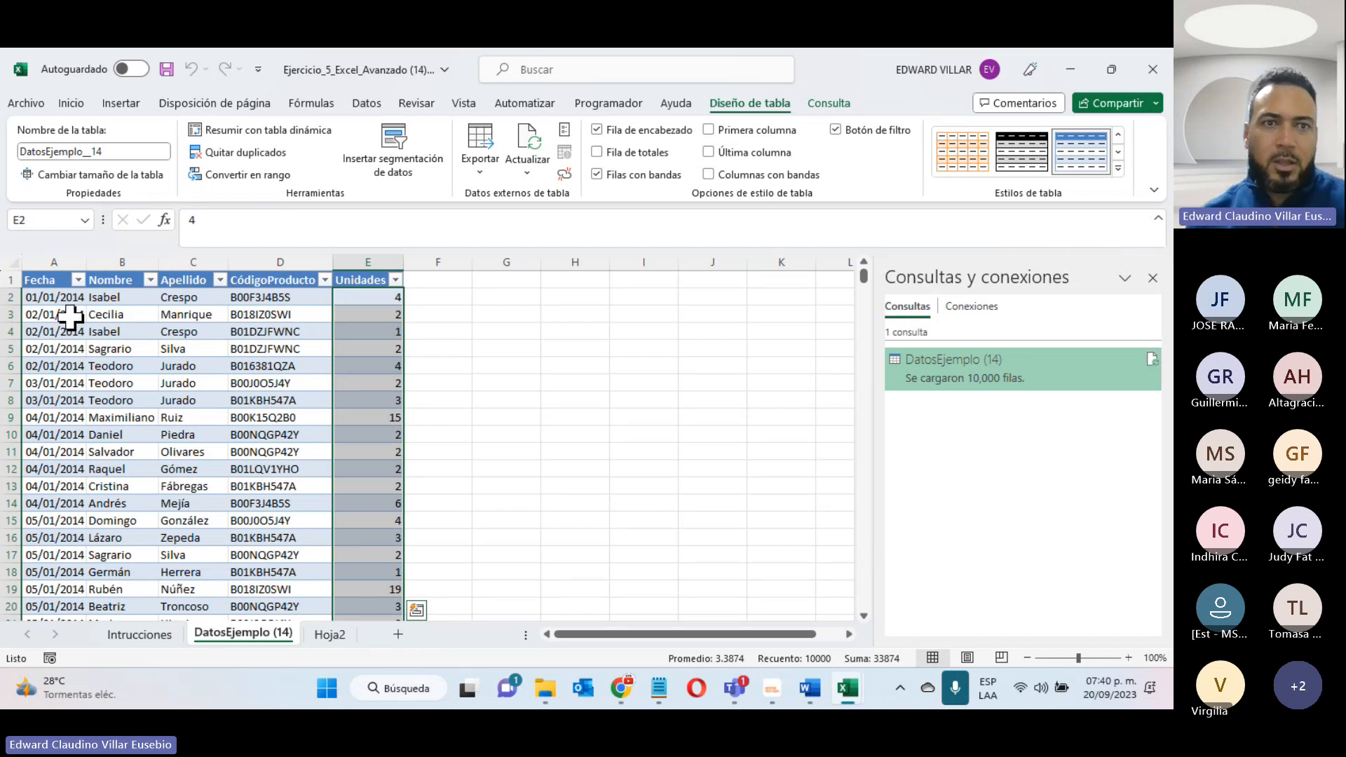
click(644, 359)
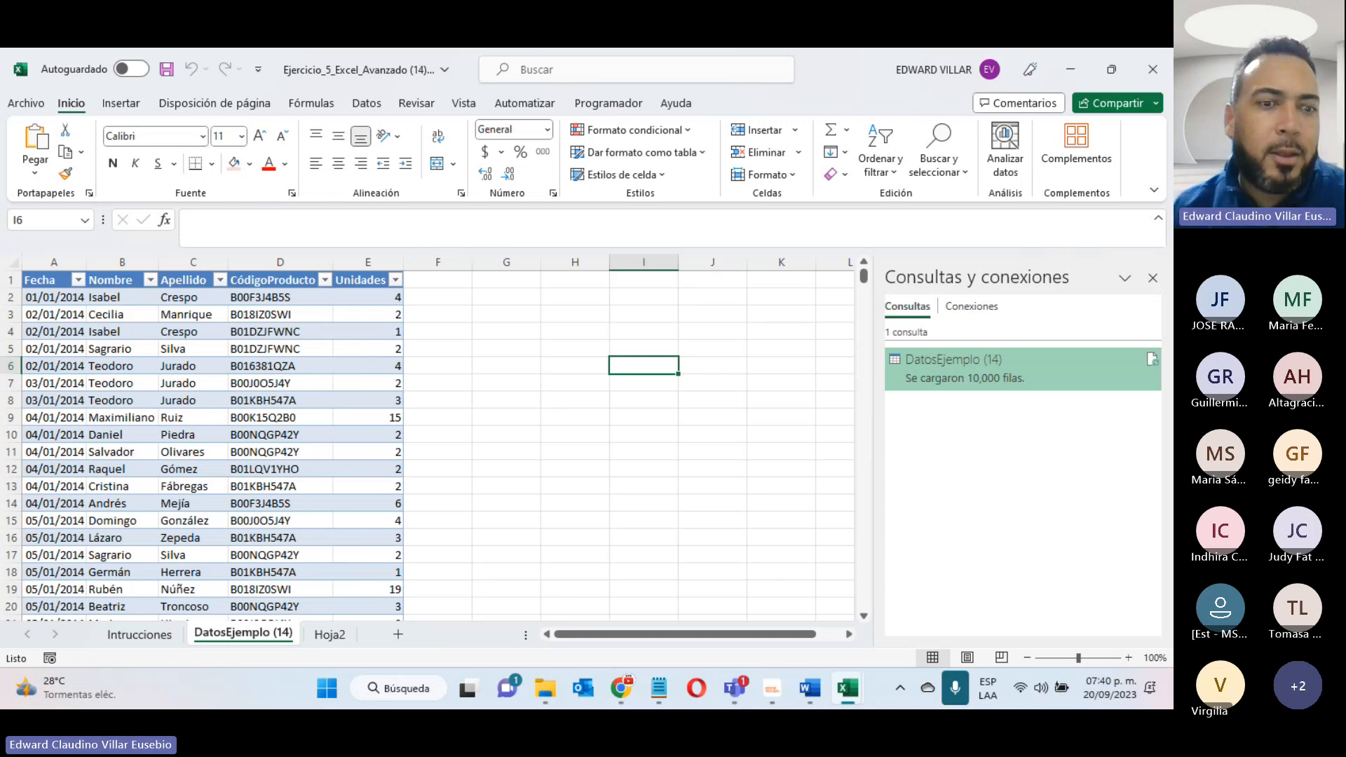
click(332, 632)
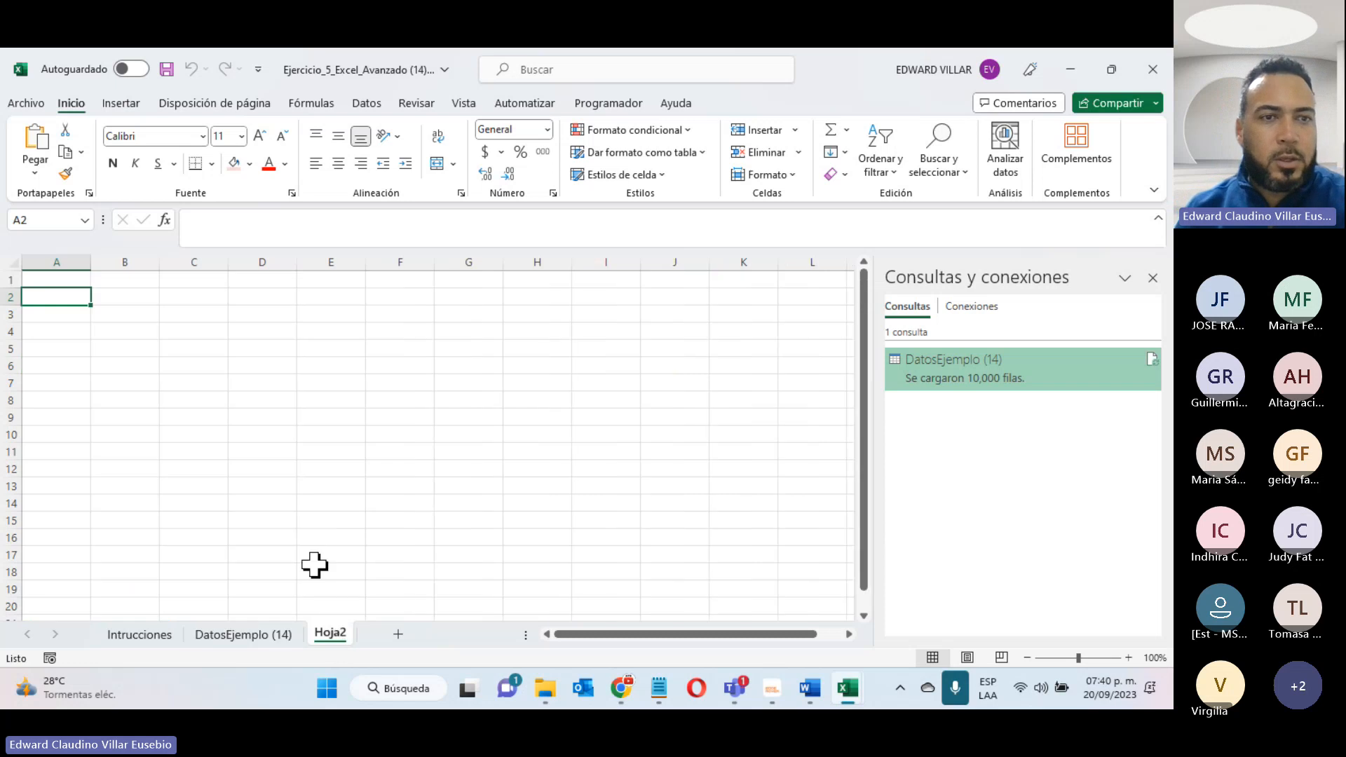
click(255, 637)
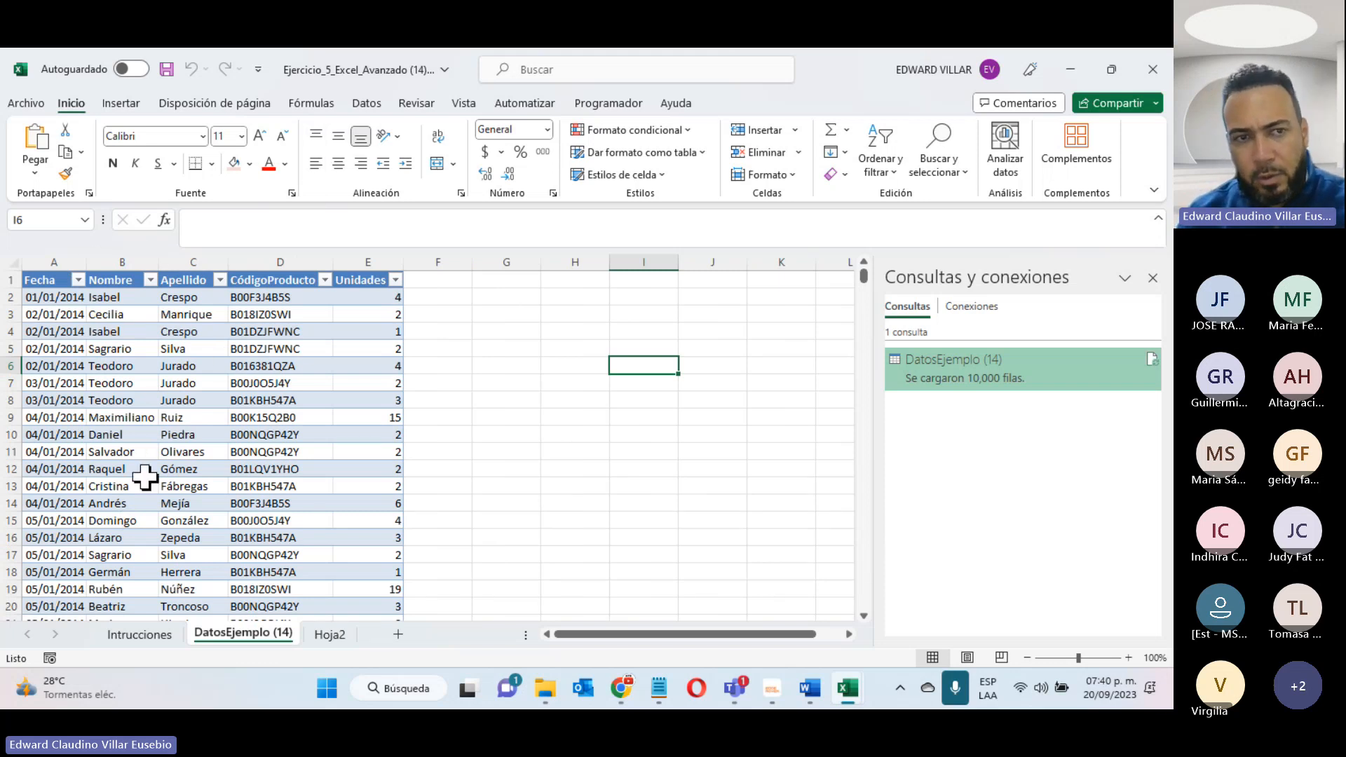
- Switch to the Excel Avanzado course page in the browser and look through the Unidad 3 and Unidad 4 sections
click(1068, 69)
scroll(273, 278, up, 5)
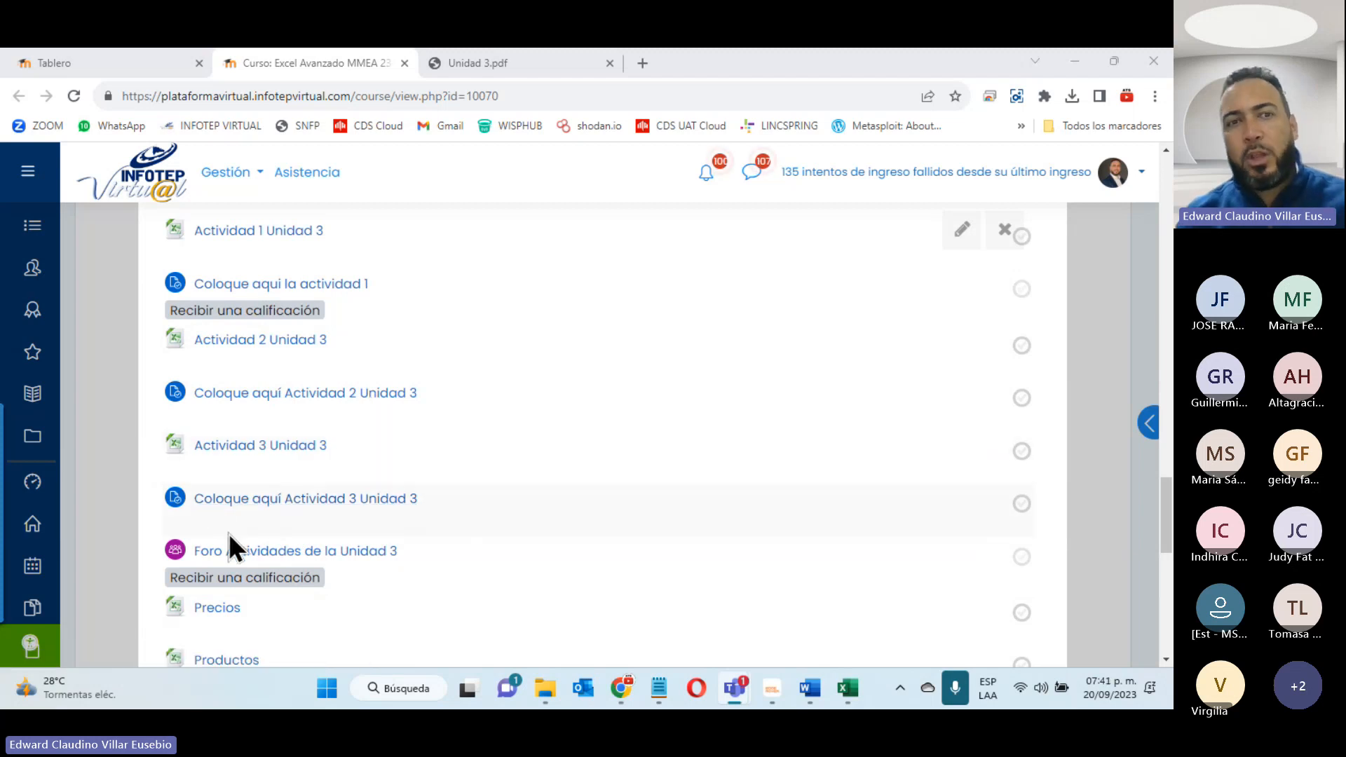
scroll(230, 545, up, 5)
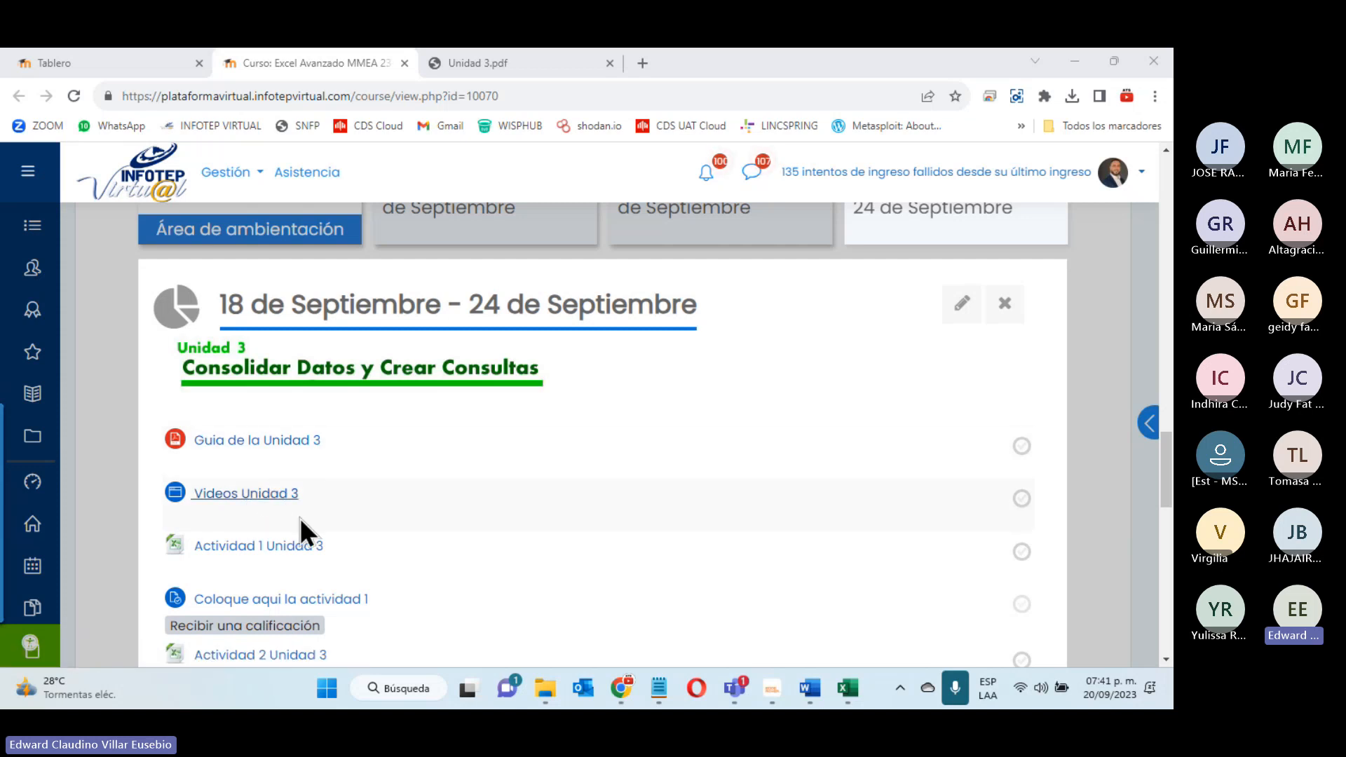
click(1099, 379)
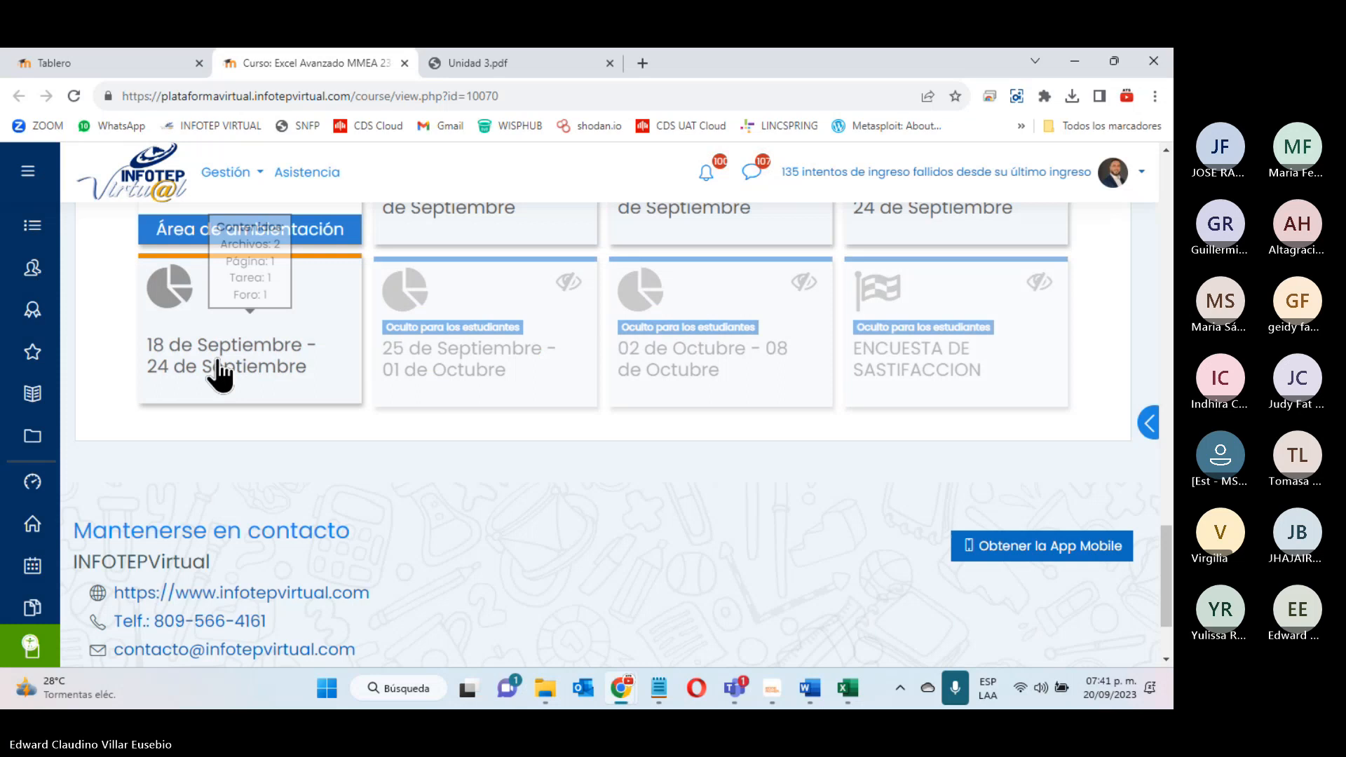
click(220, 375)
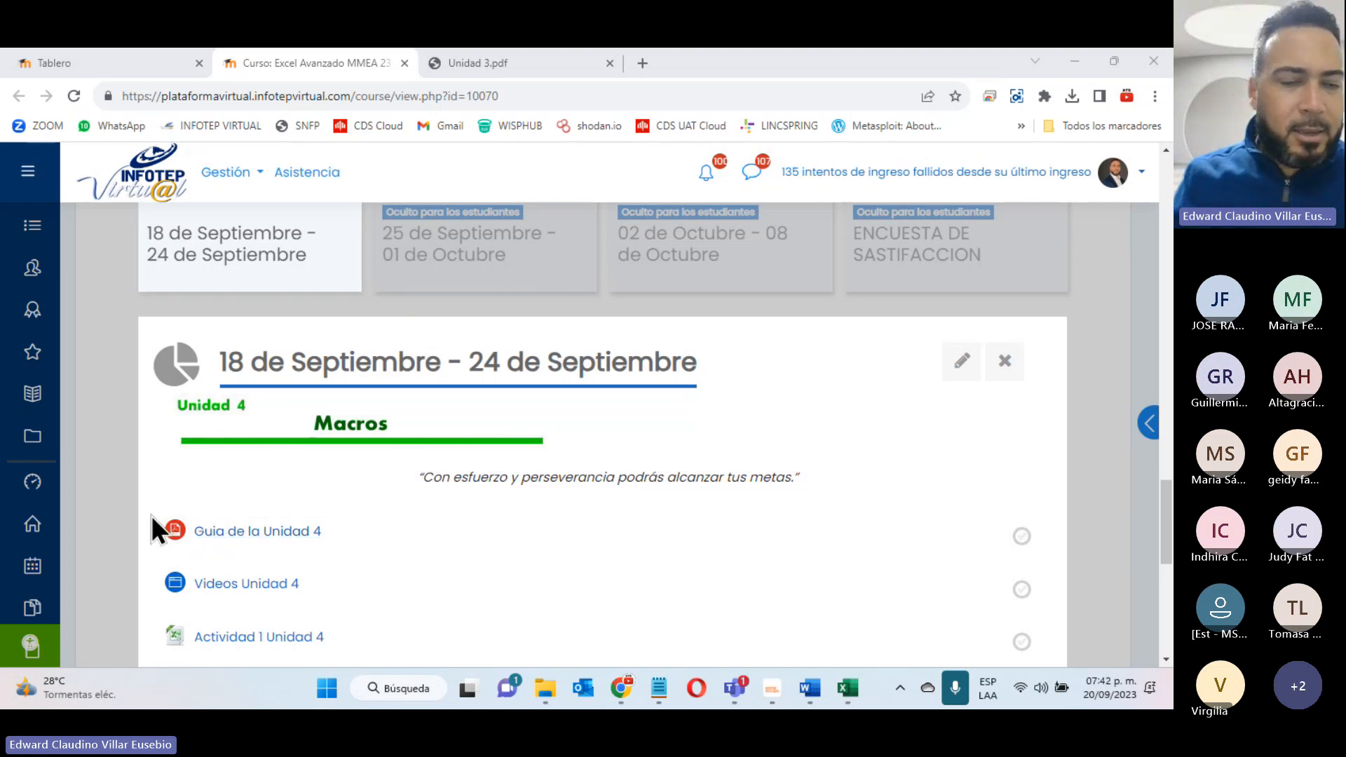
scroll(155, 515, down, 3)
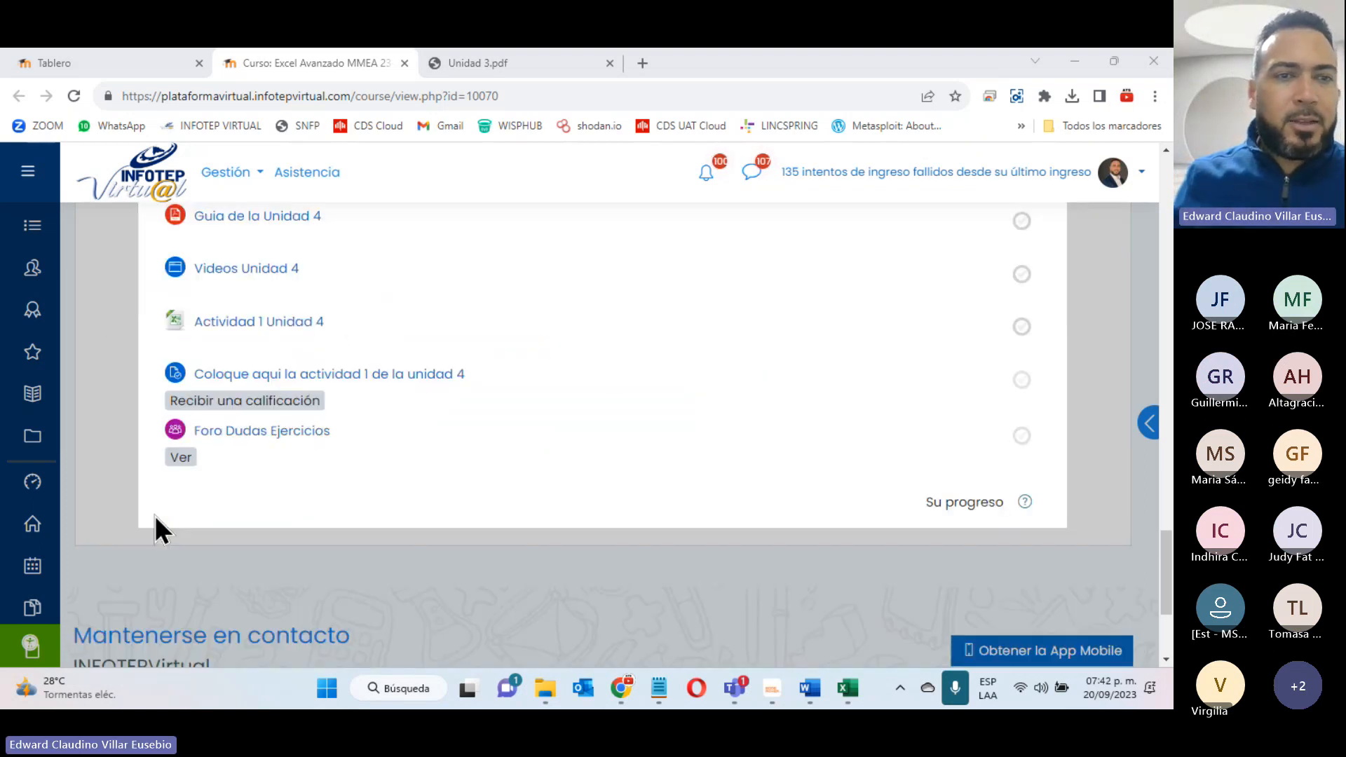
scroll(154, 515, up, 3)
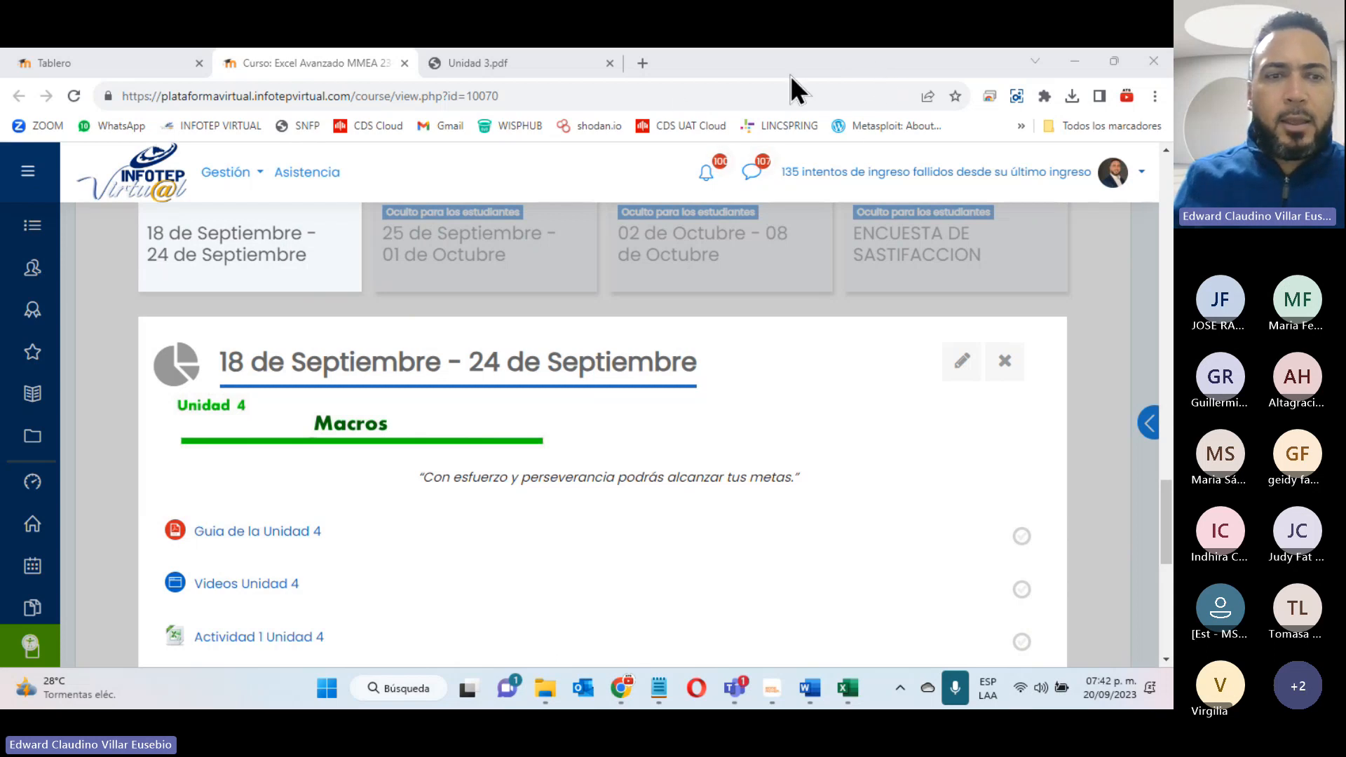
- Open Guia de la Unidad 4 as a separate browser page and close the Unidad 3.pdf page
click(272, 533)
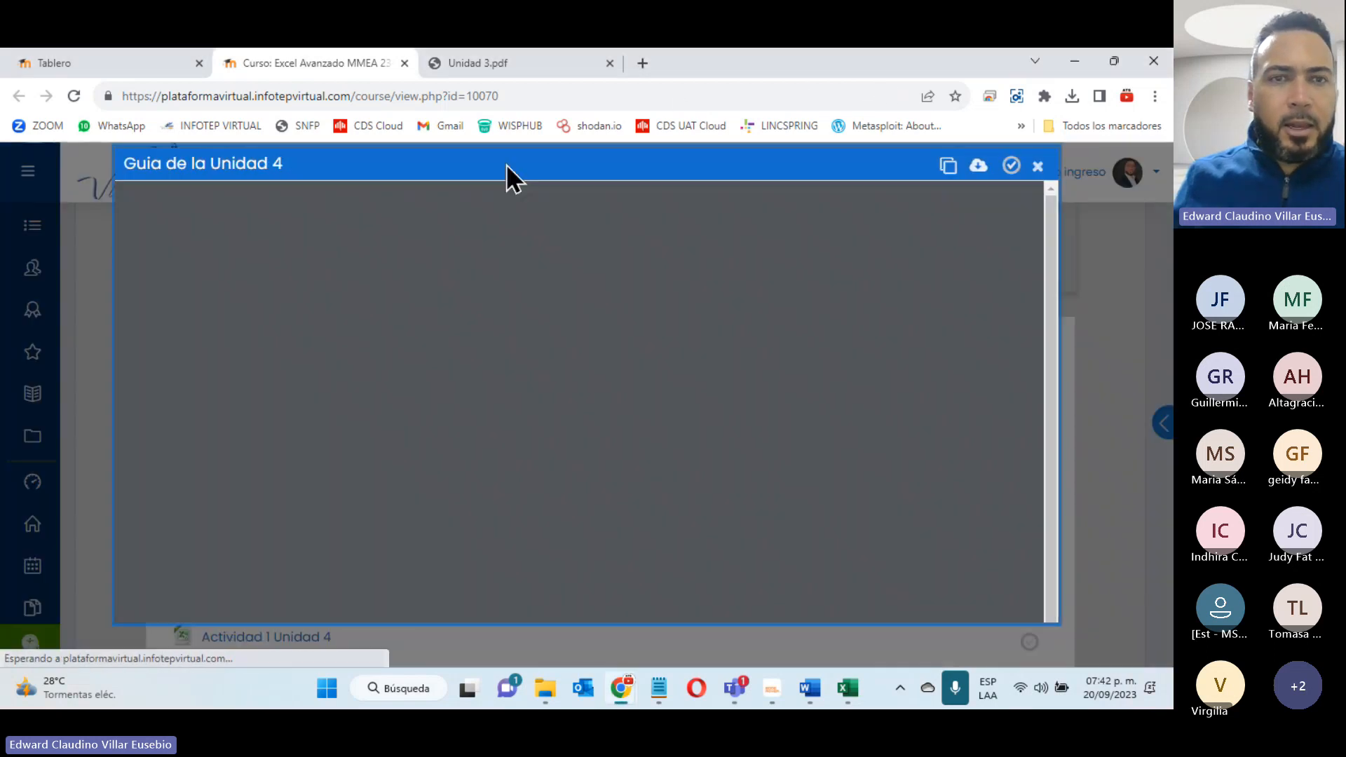
click(948, 165)
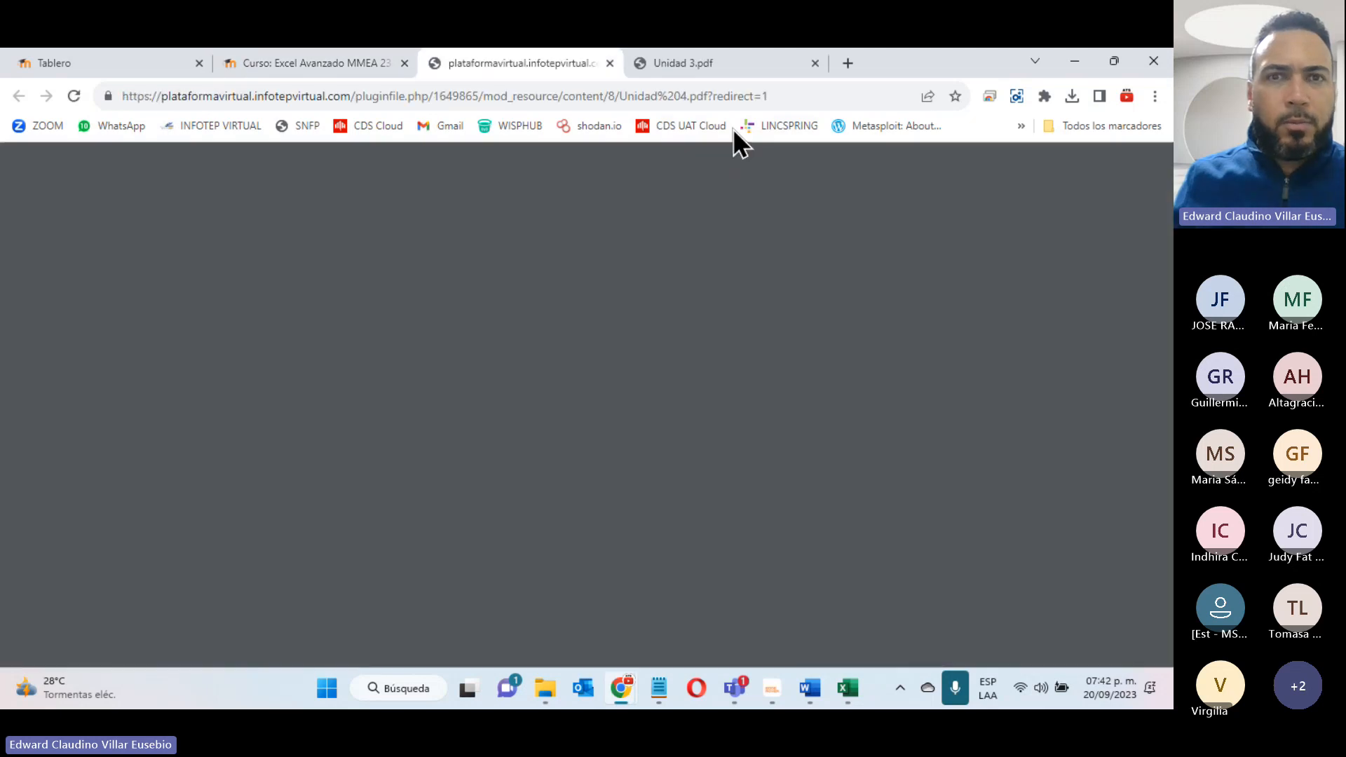
click(729, 68)
click(814, 63)
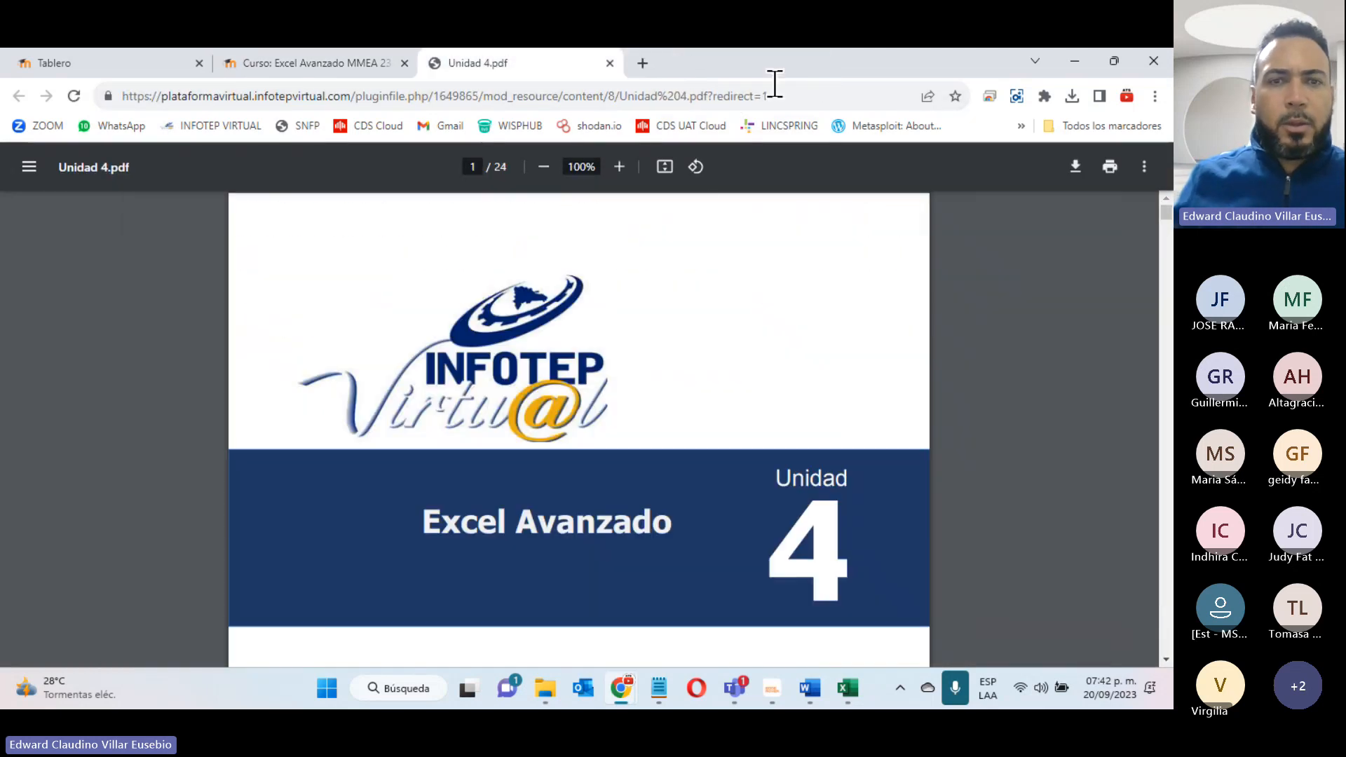
- Go to section 4.1, ¿Qué es una Macro de Excel?, in Unidad 4.pdf and enlarge the document to 150%
scroll(701, 231, down, 4)
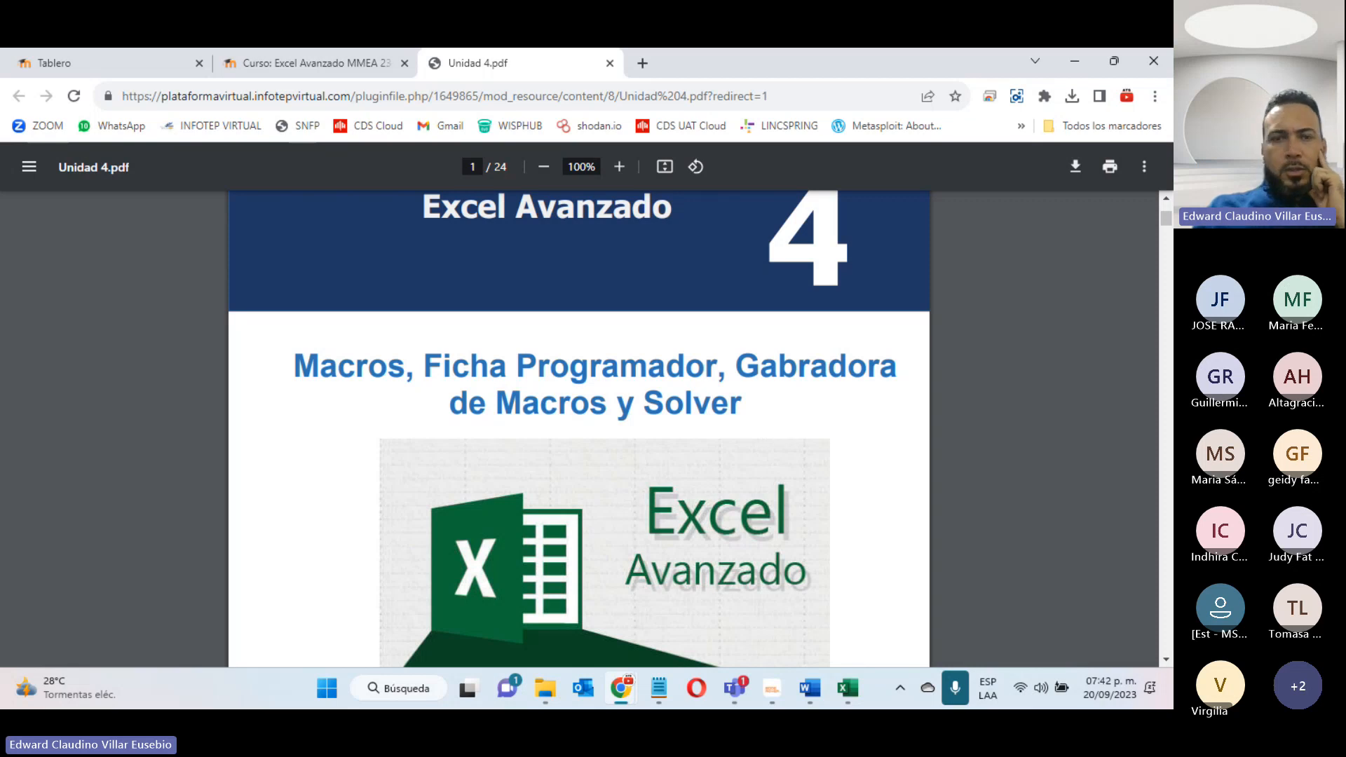
scroll(419, 339, down, 10)
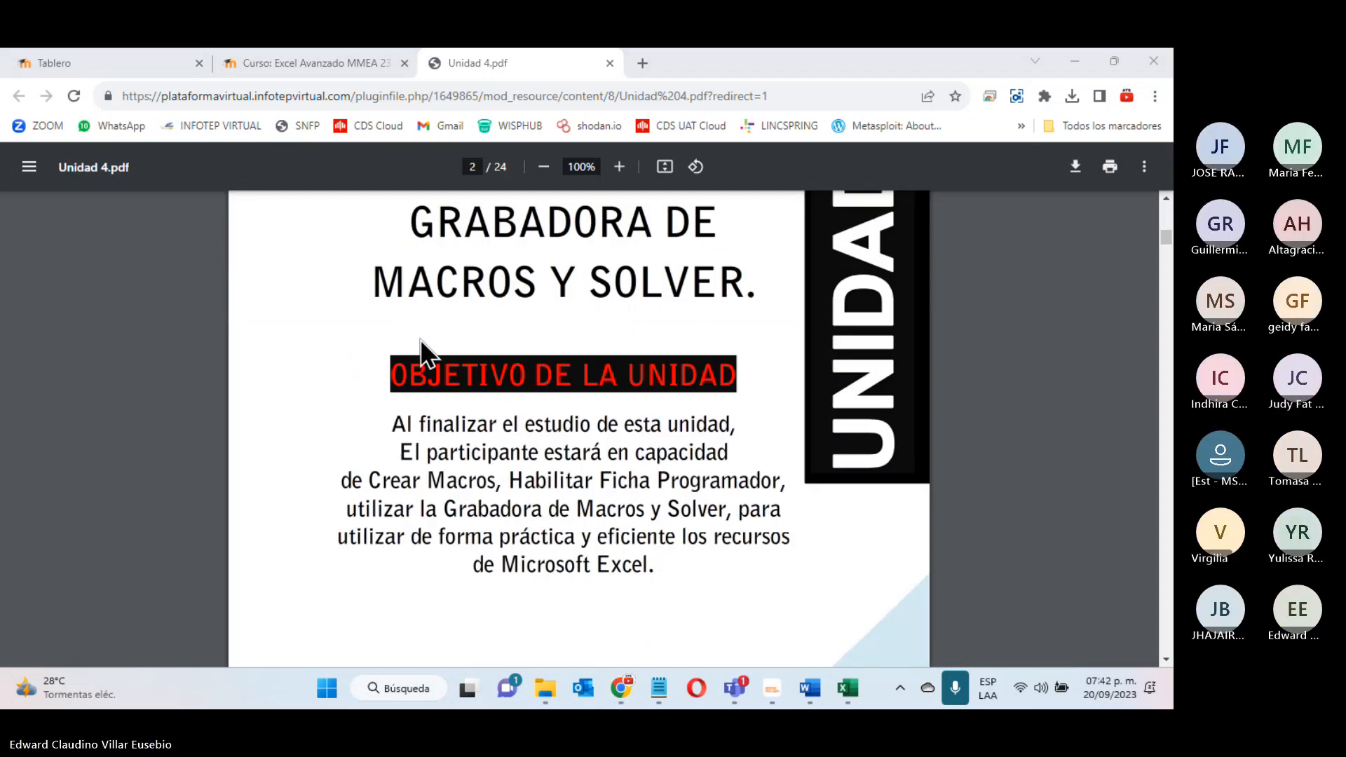
scroll(419, 339, down, 10)
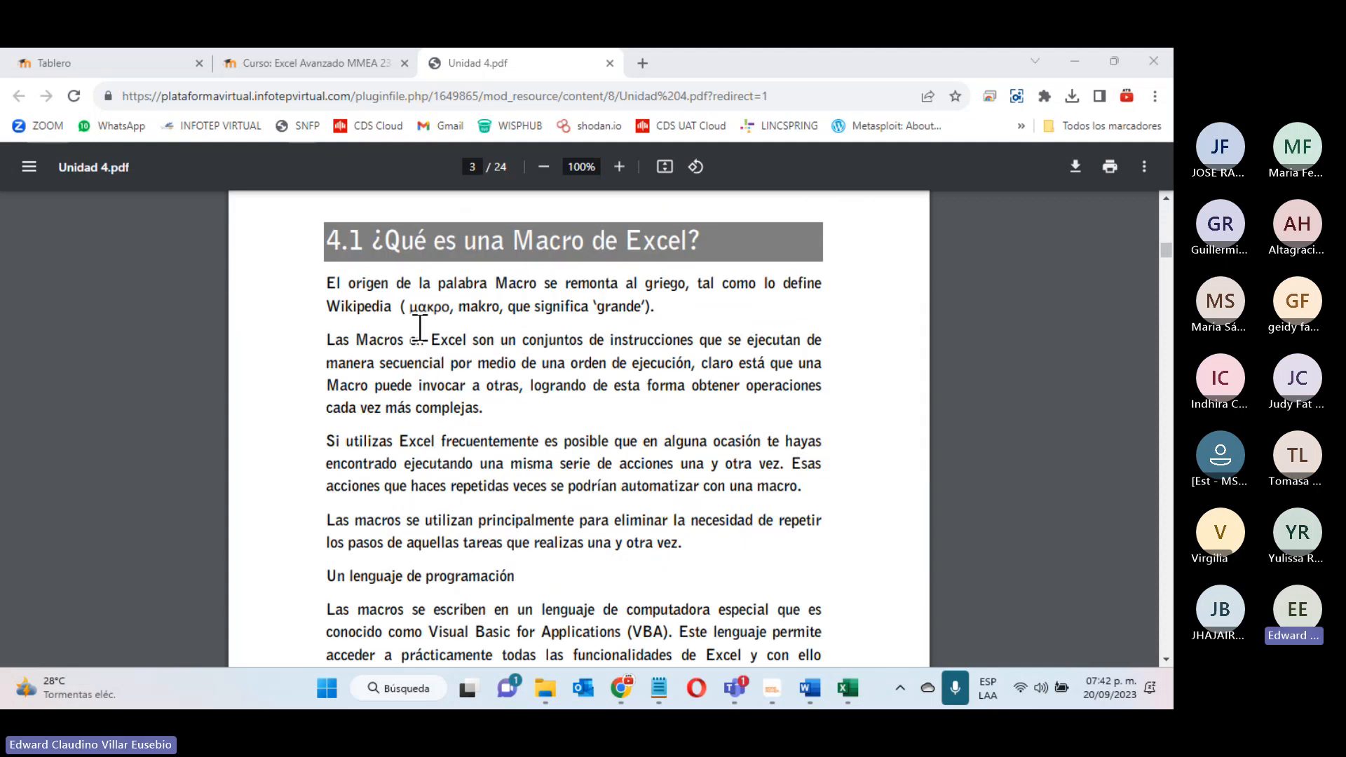
click(623, 174)
click(623, 174)
click(623, 174)
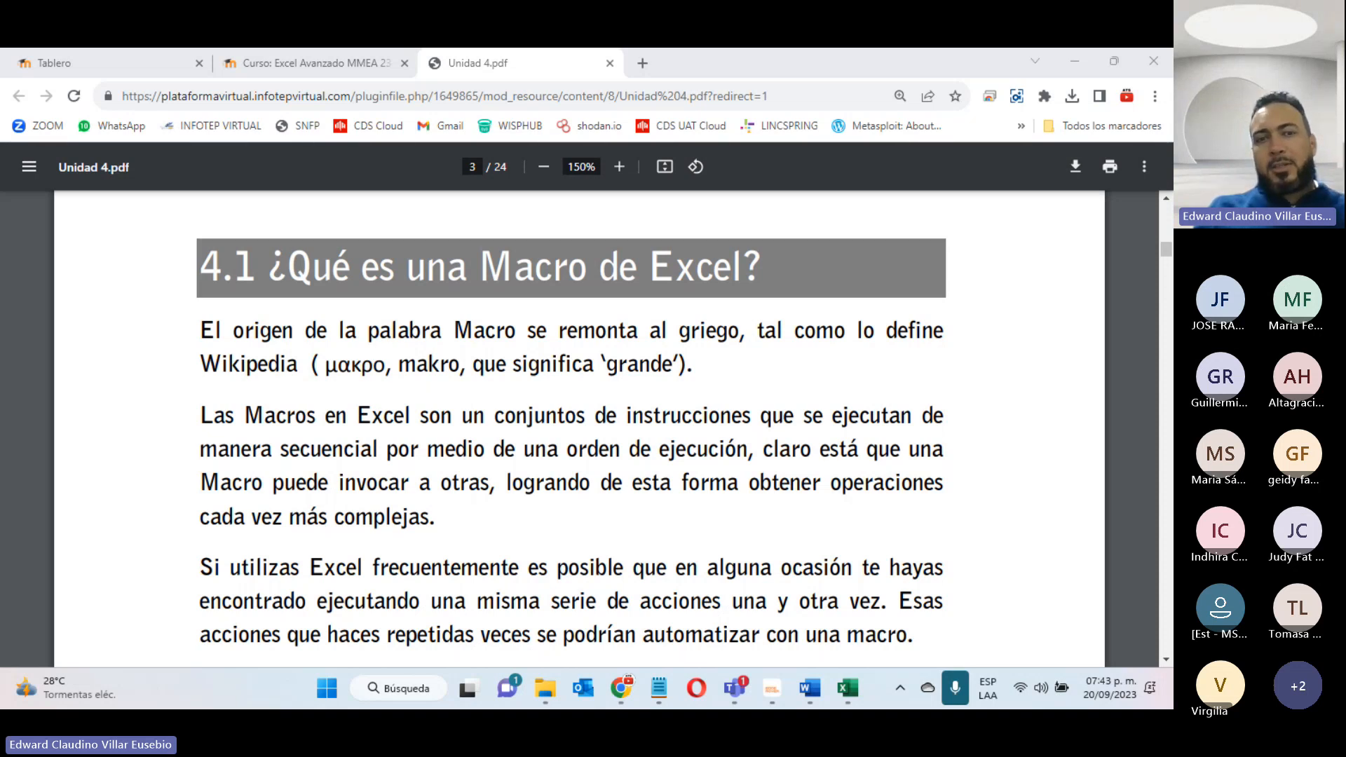
- Read section 4.1 through Un lenguaje de programación and the start of section 4.2, Mostrar la Ficha Desarrollador
scroll(150, 369, down, 4)
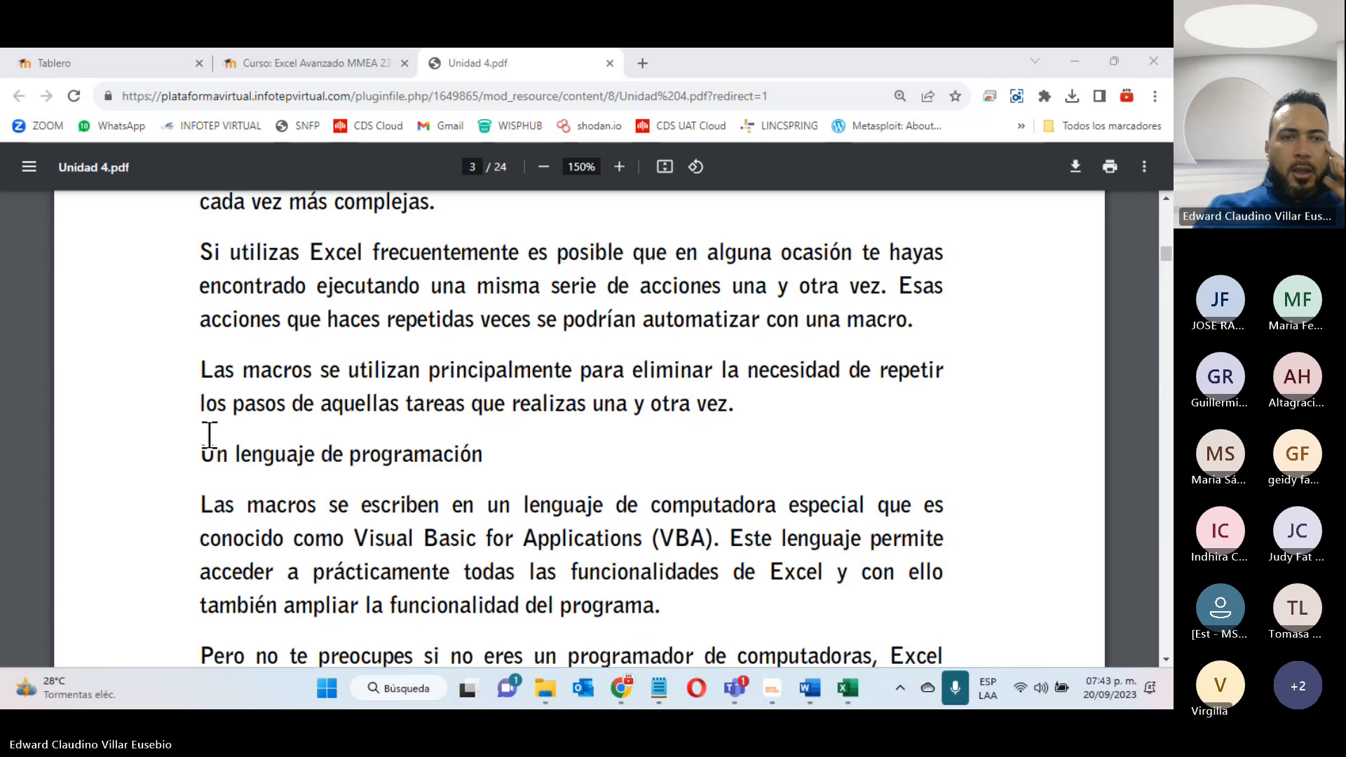
drag(195, 452, 484, 455)
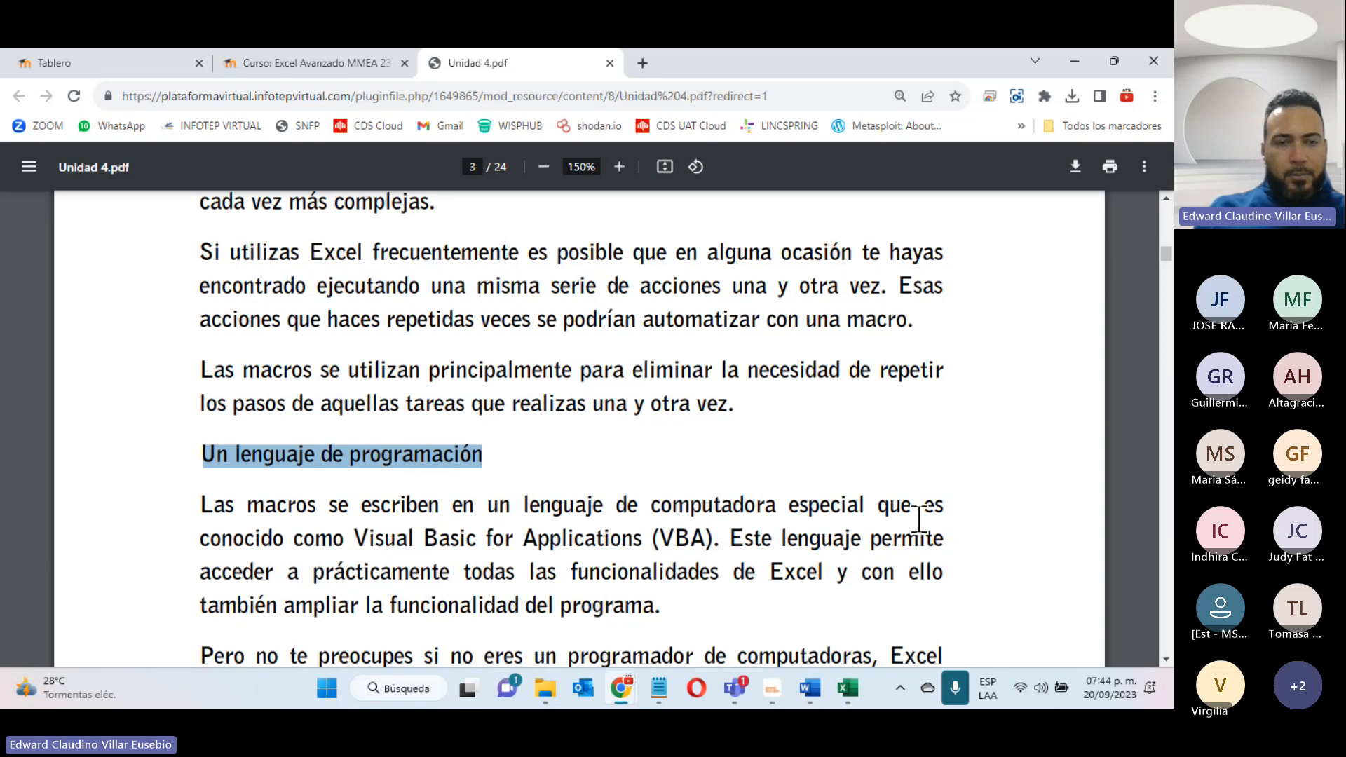
scroll(918, 519, down, 4)
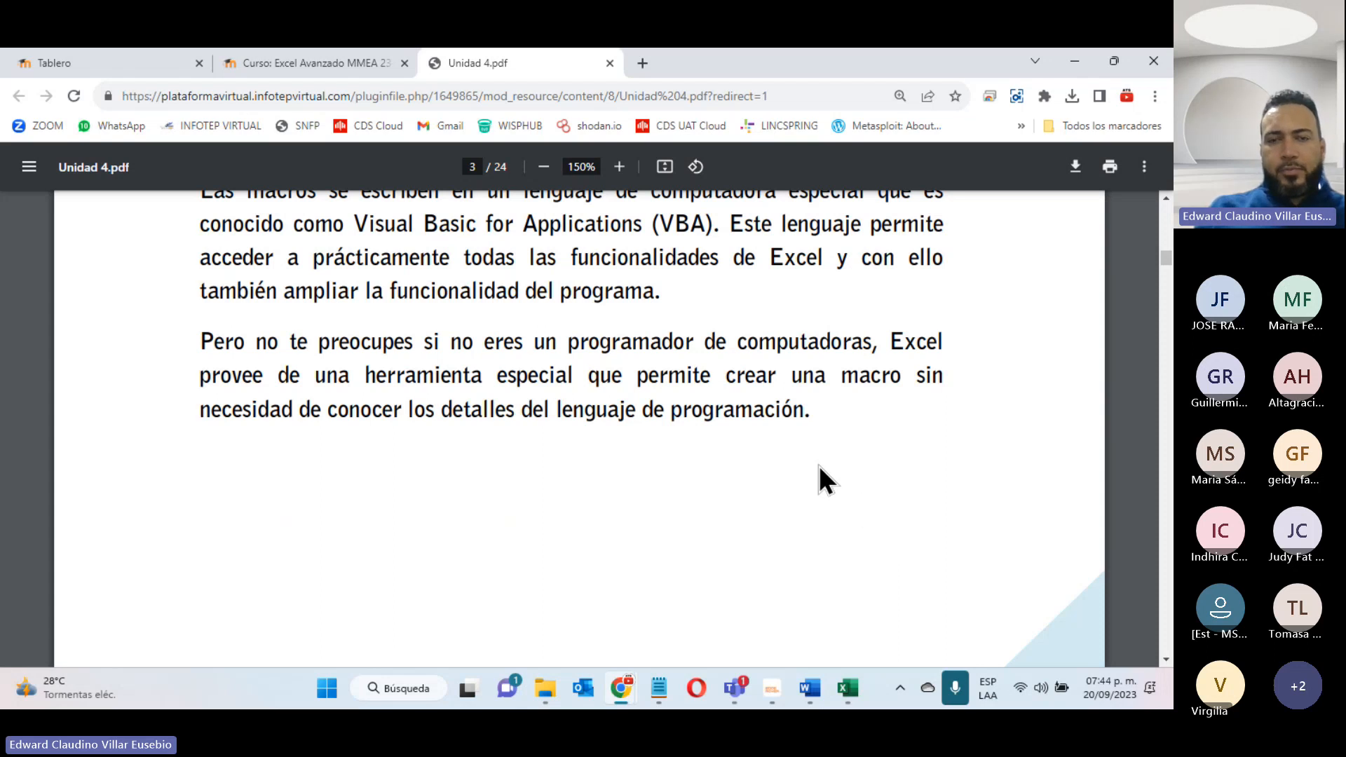
scroll(818, 463, down, 15)
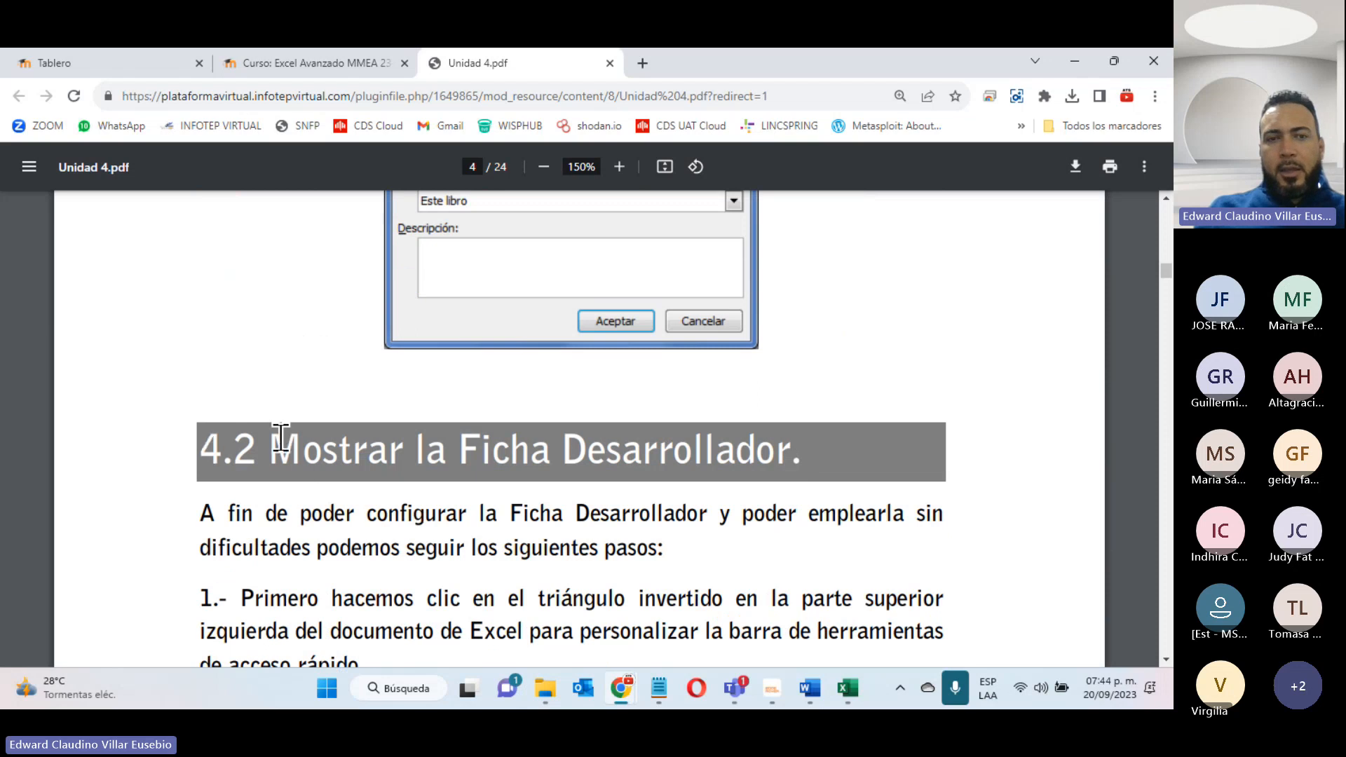
drag(276, 441, 812, 451)
scroll(509, 442, down, 5)
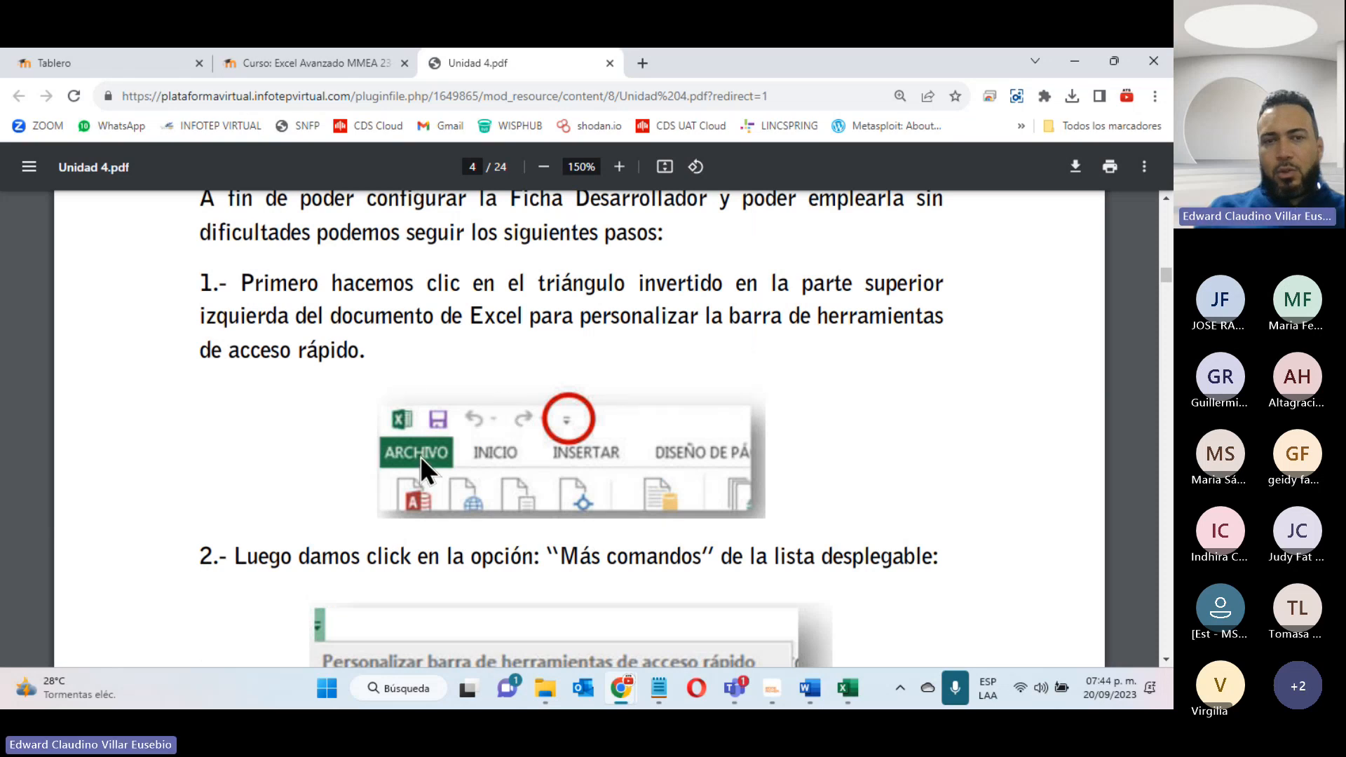
- Switch to the Ejercicio_5_Excel_Avanzado (14) workbook in Excel and show the Programador commands
click(847, 688)
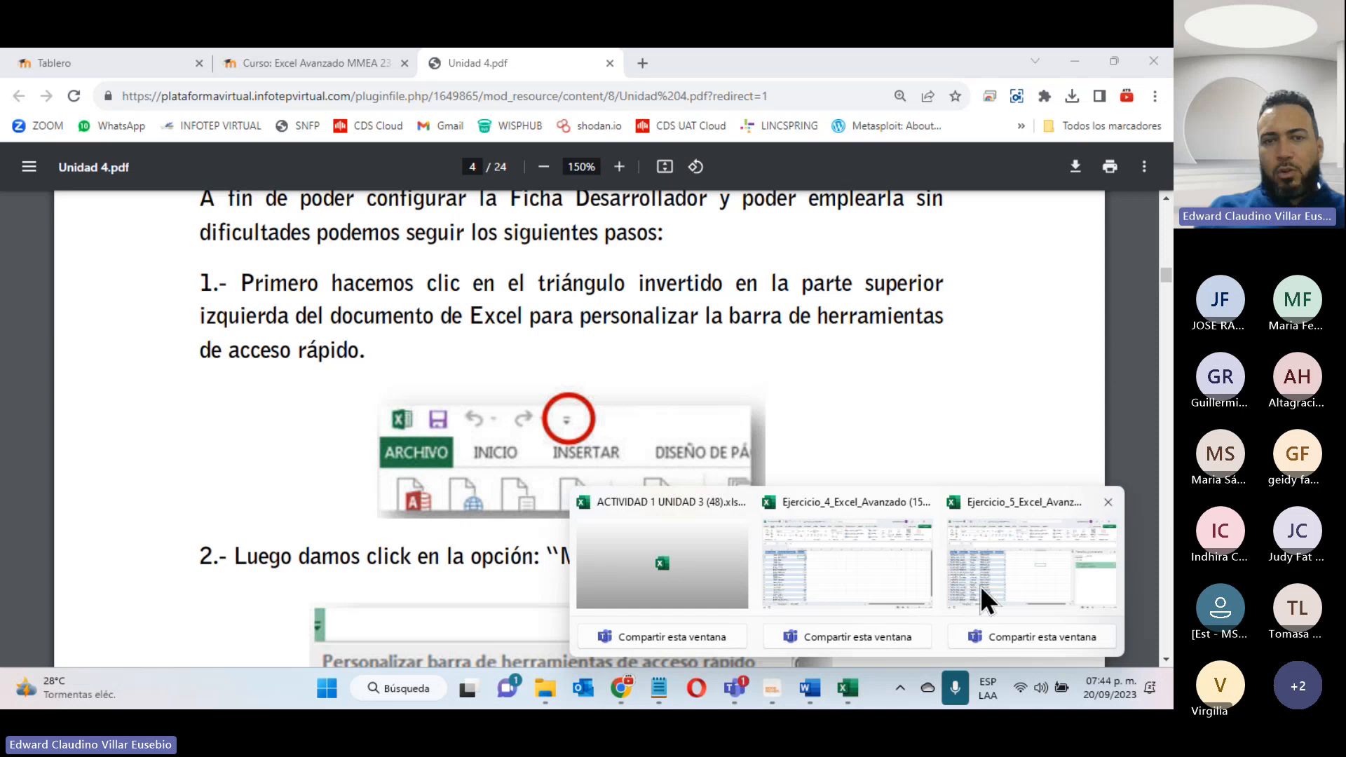
click(979, 585)
click(603, 102)
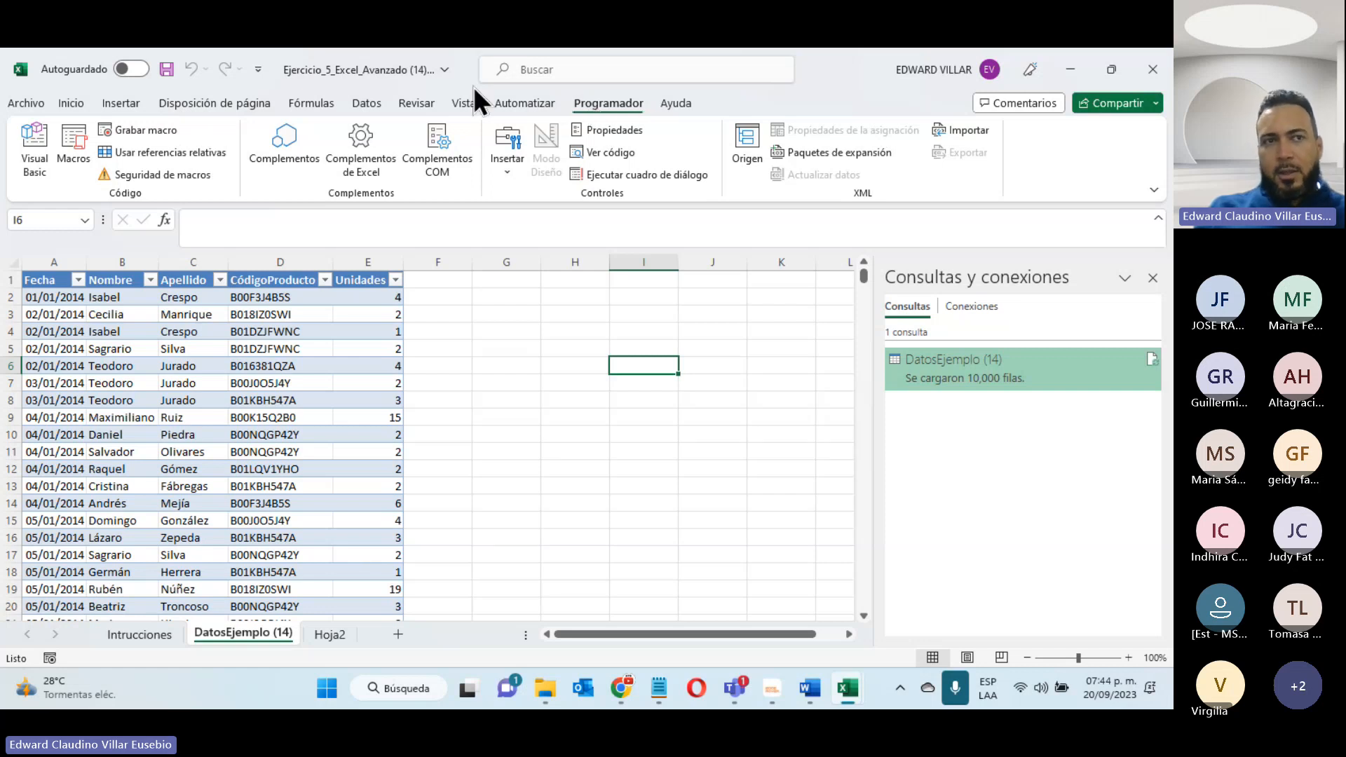
- Inspect the Programador entry under Pestañas principales in the ribbon customization options, and close the options without applying changes
click(17, 102)
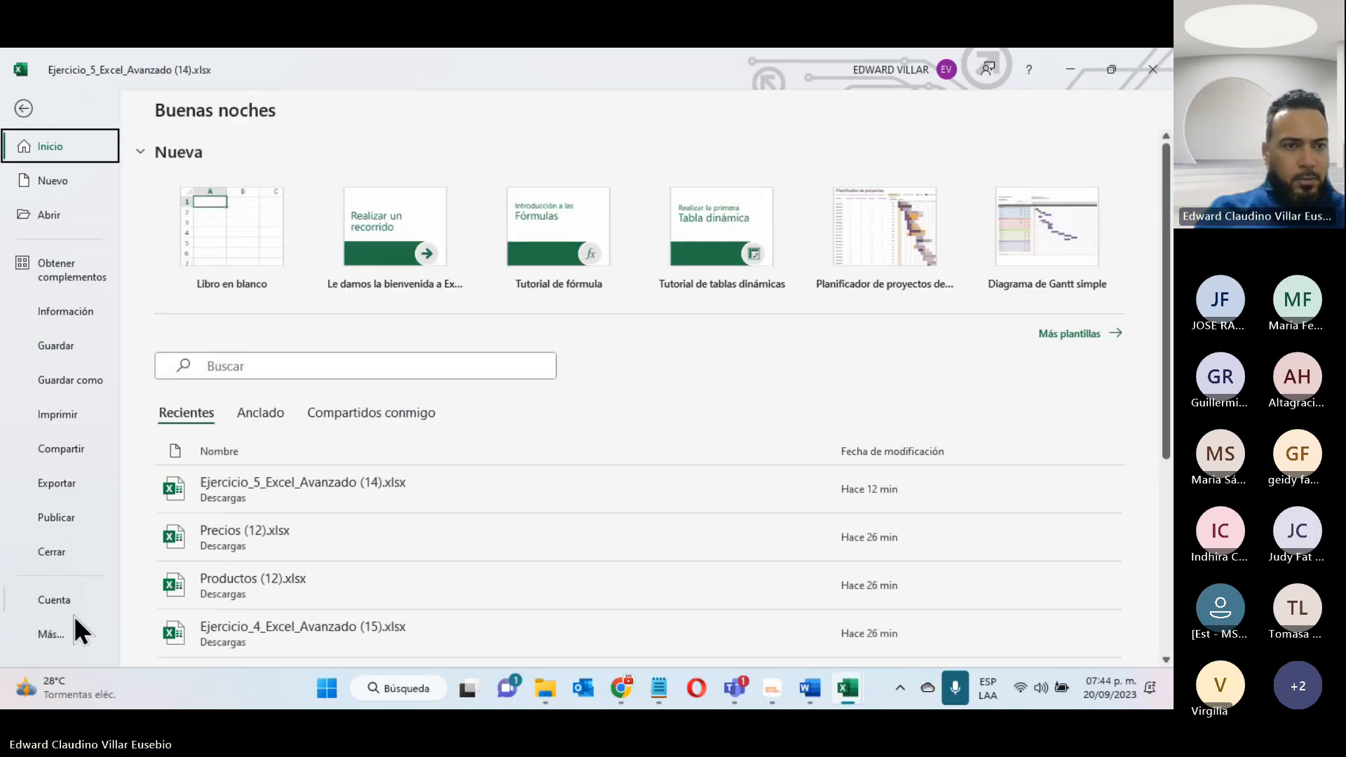
click(50, 644)
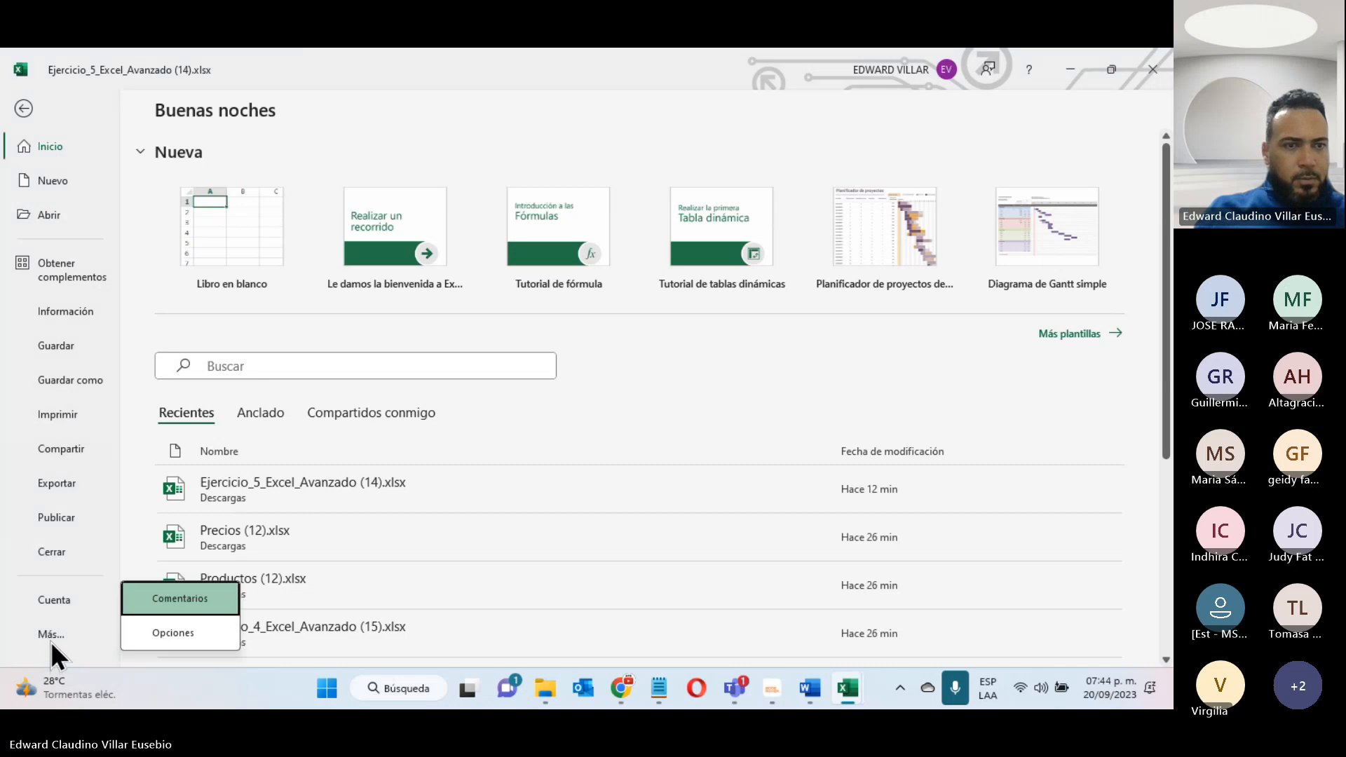
click(168, 637)
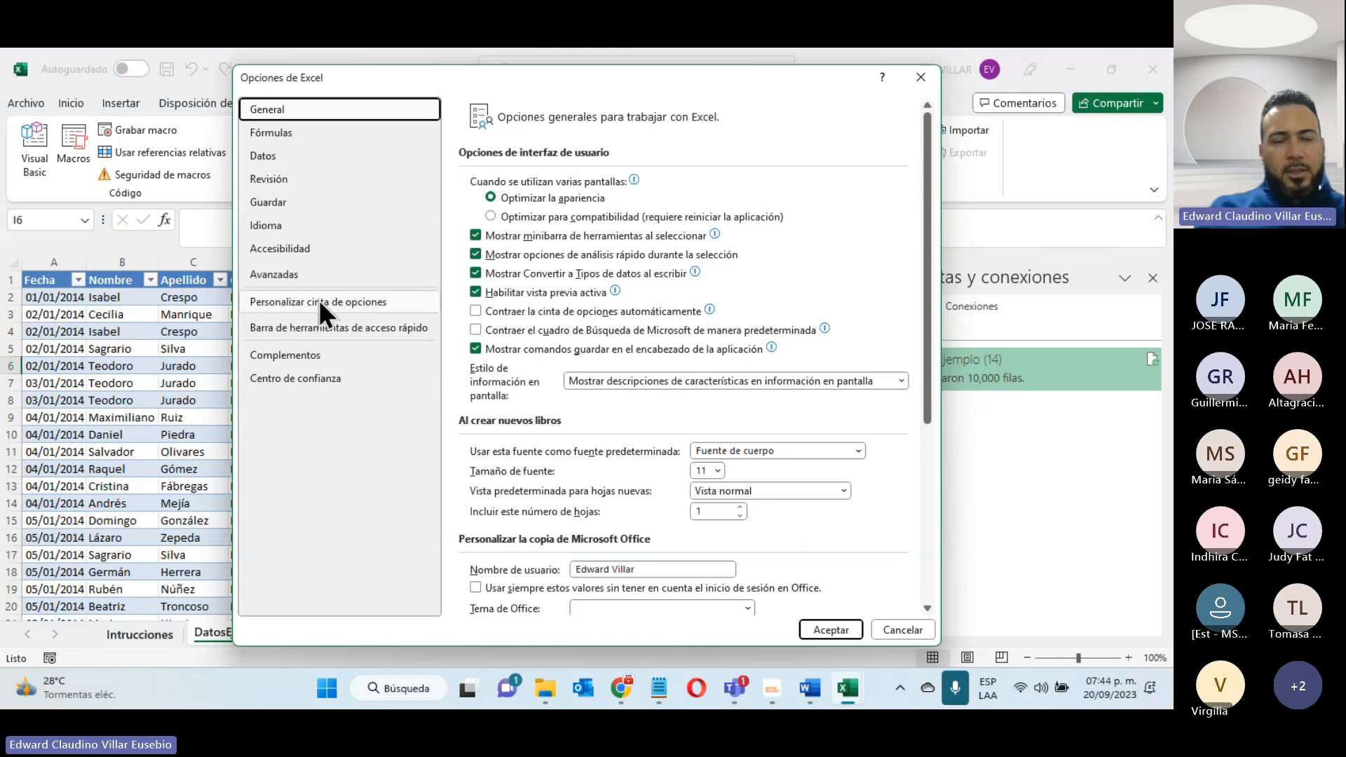
click(348, 303)
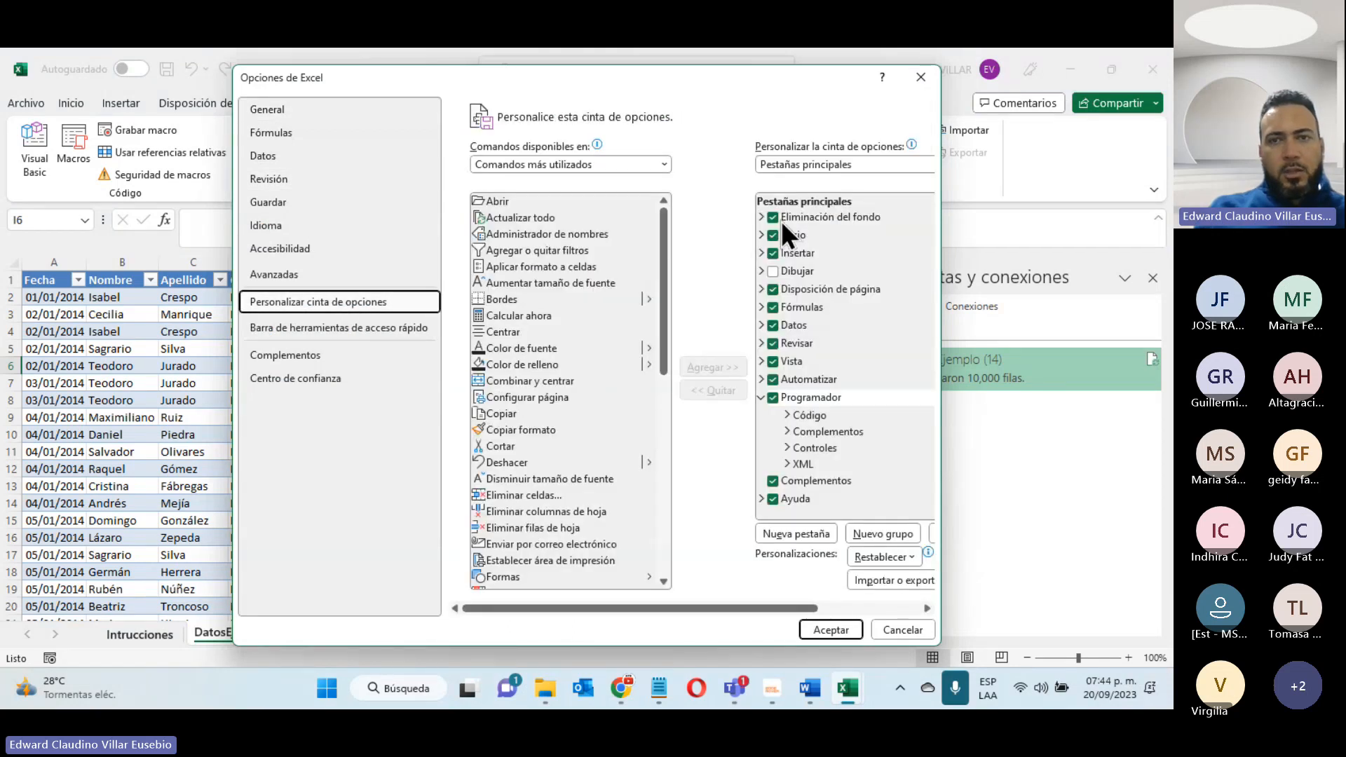
drag(713, 78, 684, 151)
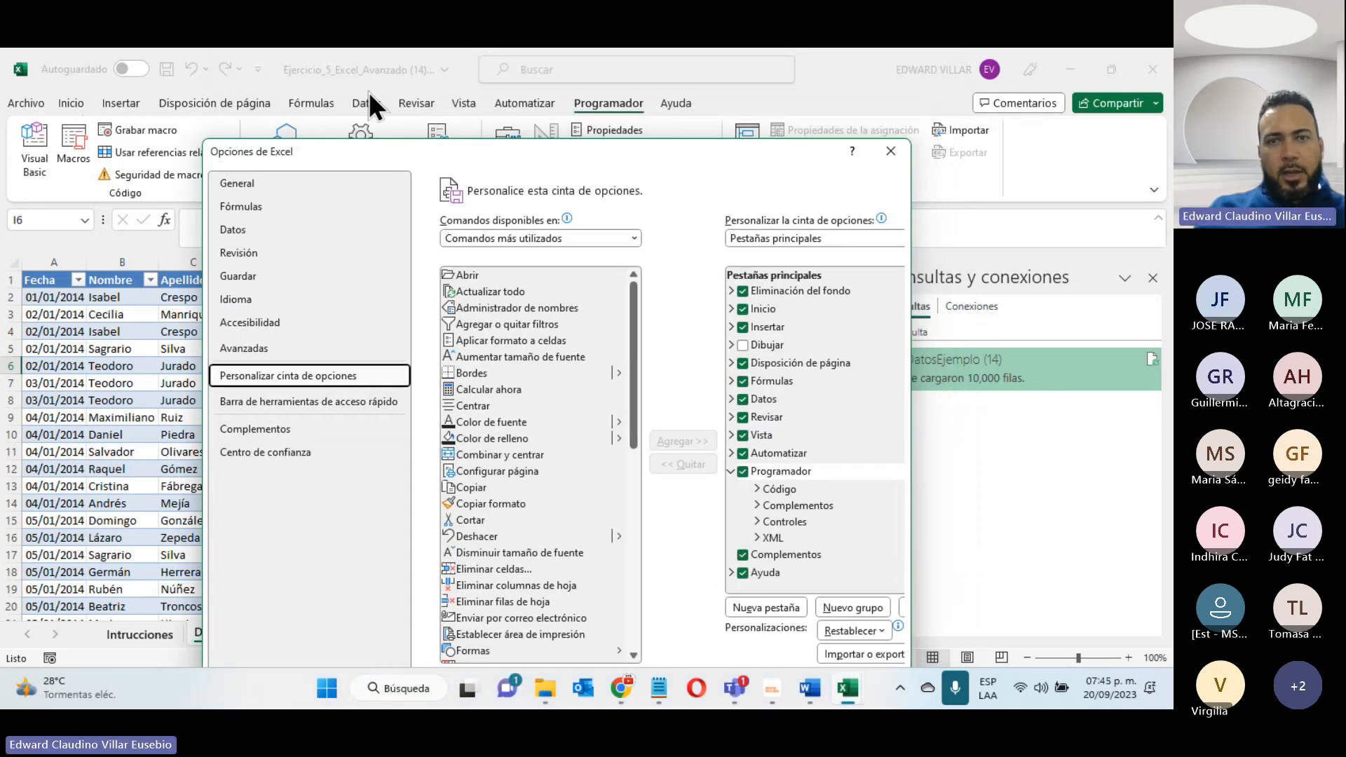
click(743, 471)
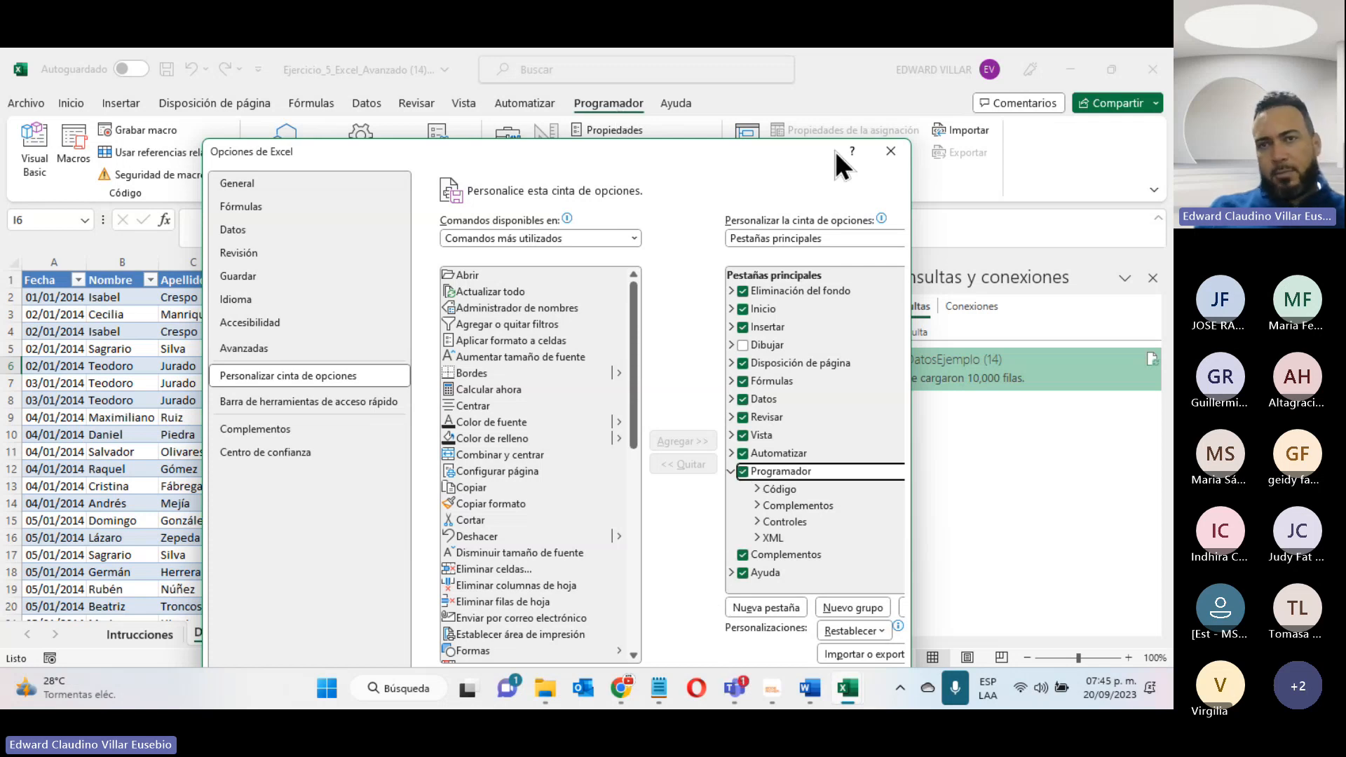
click(889, 152)
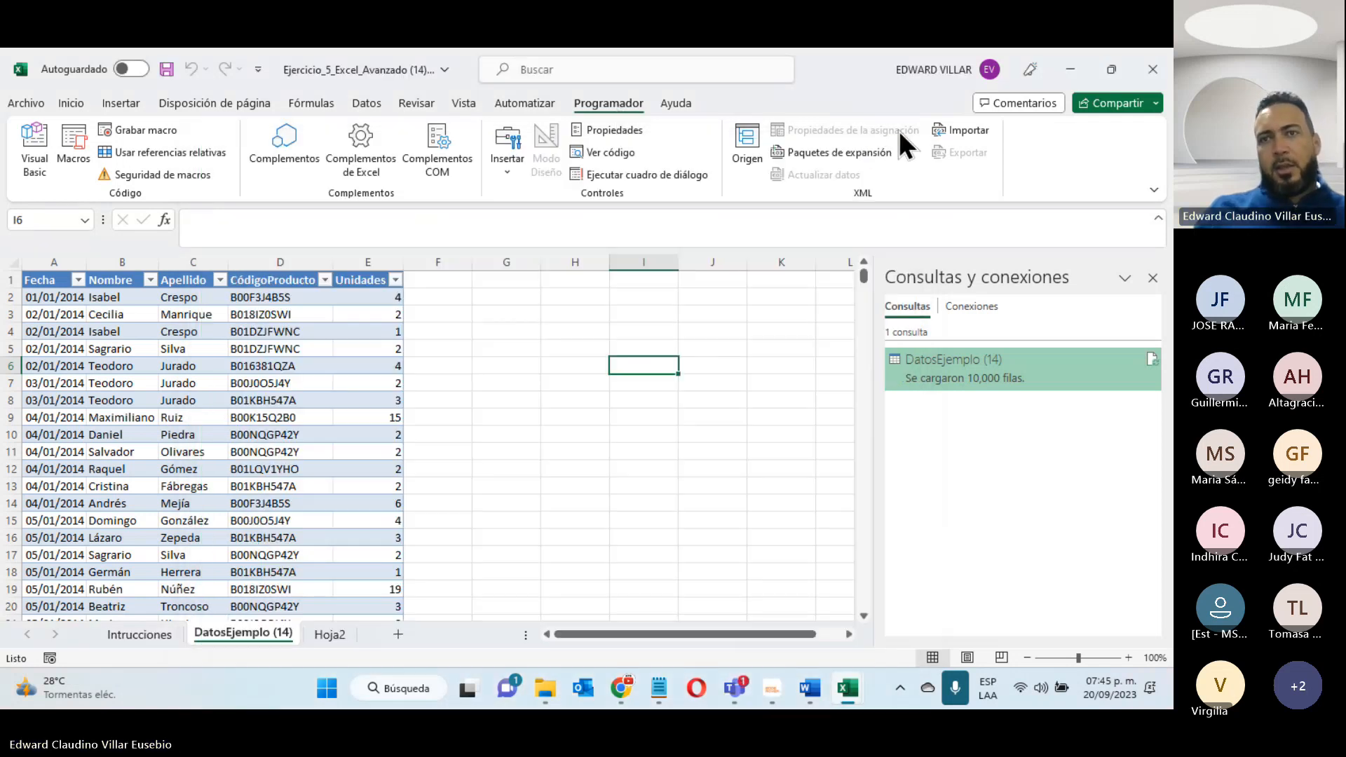
- Close the Ejercicio_5_Excel_Avanzado (14) workbook without saving its changes
click(1147, 79)
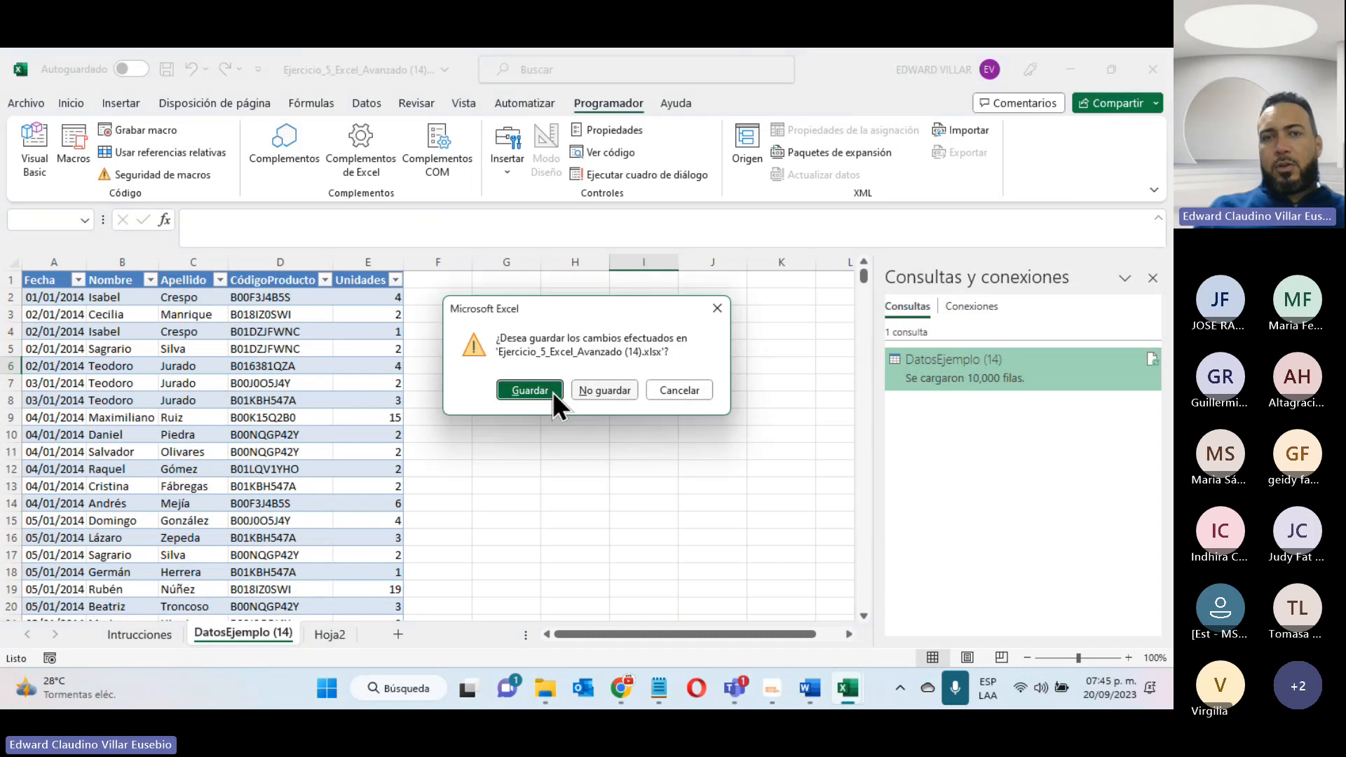
click(607, 393)
- Read steps 3 and 4 of section 4.2 and the Grupos de la ficha Programador text in Unidad 4.pdf
scroll(430, 357, down, 9)
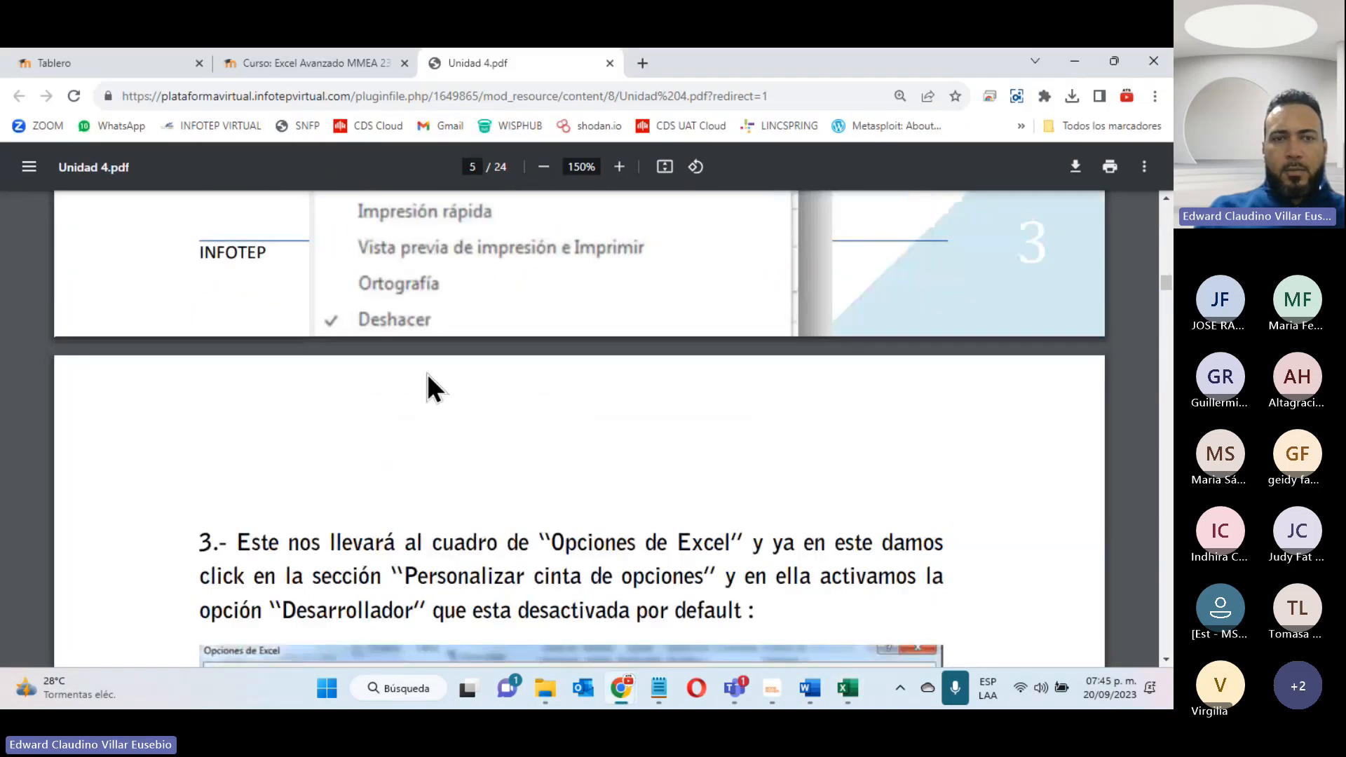
scroll(426, 371, down, 14)
scroll(427, 373, up, 10)
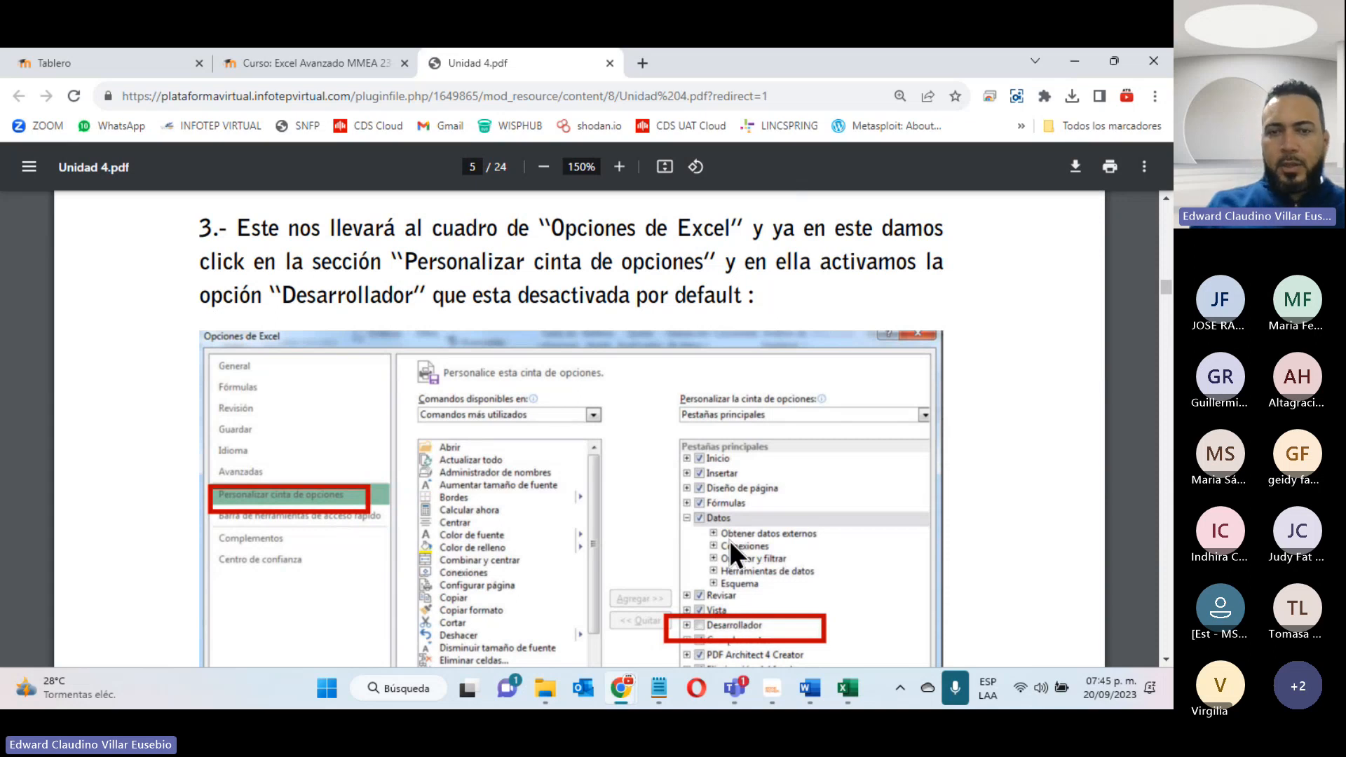
scroll(721, 543, down, 4)
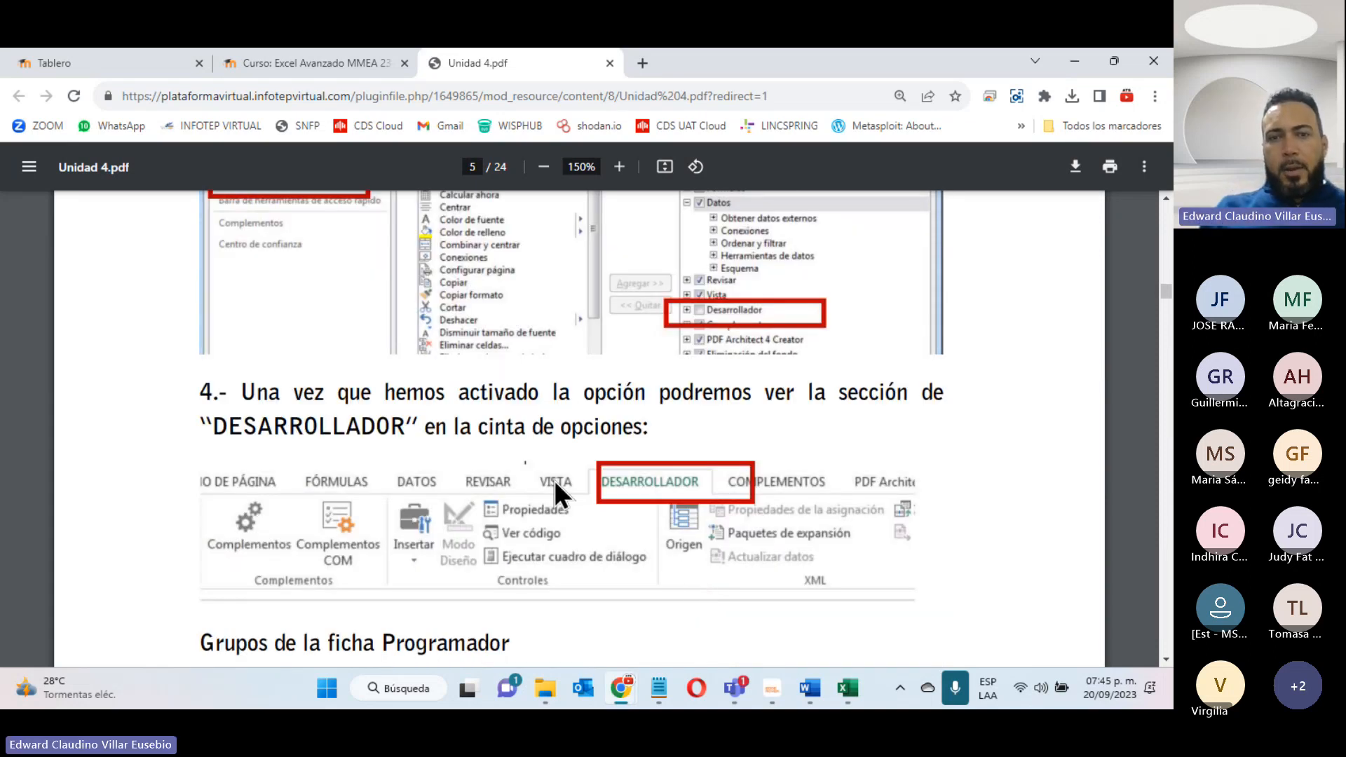
scroll(564, 551, down, 8)
scroll(553, 553, up, 1)
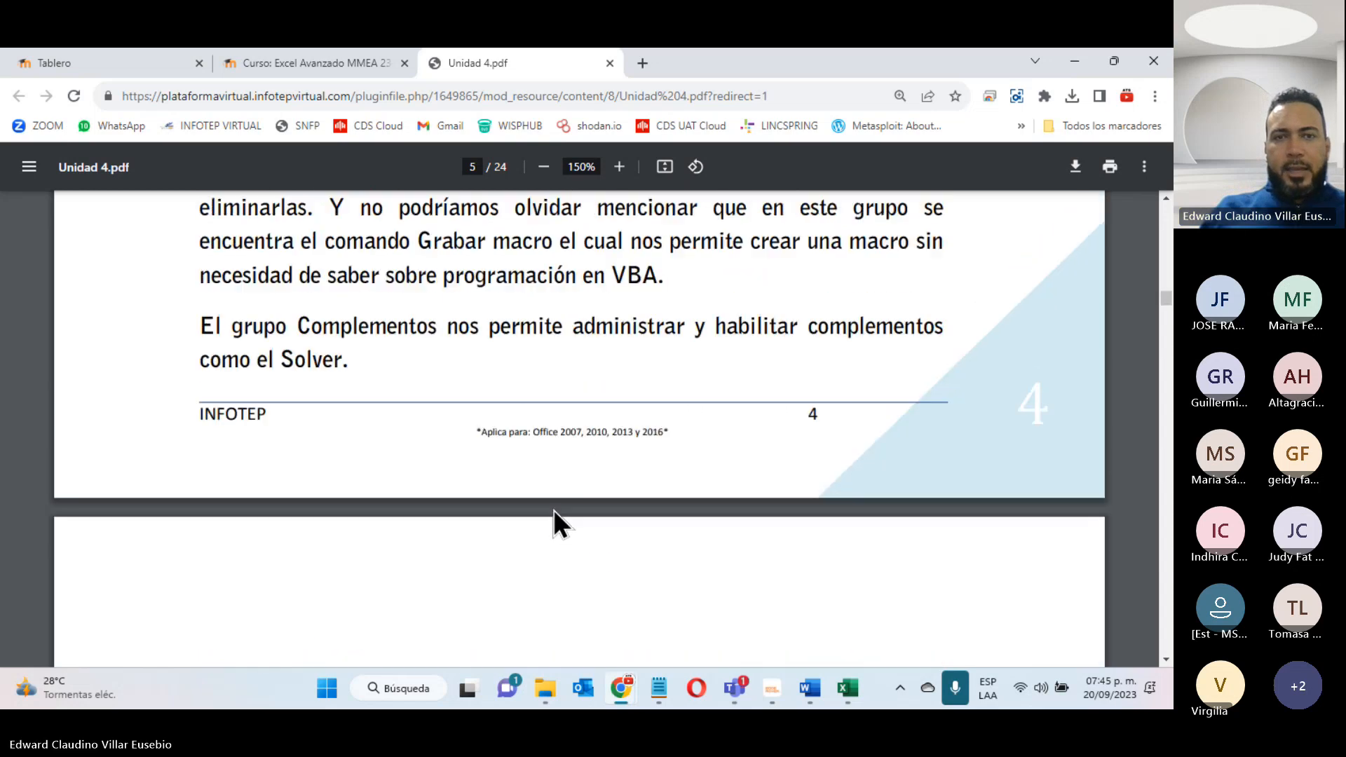
- Read on in Unidad 4.pdf from the Programador groups through the macro security steps, section 4.3 on the macro recorder and the worked example
scroll(553, 511, up, 6)
scroll(656, 490, down, 12)
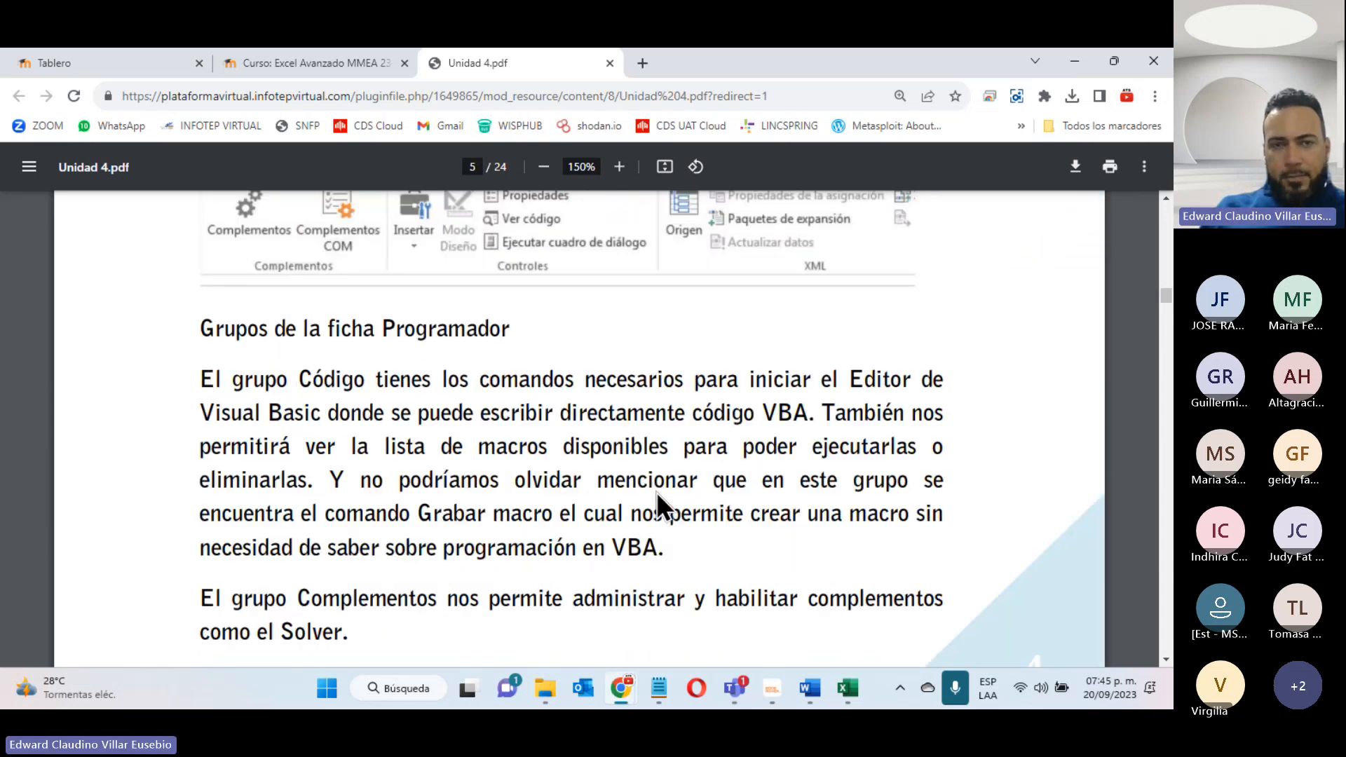
scroll(638, 499, down, 15)
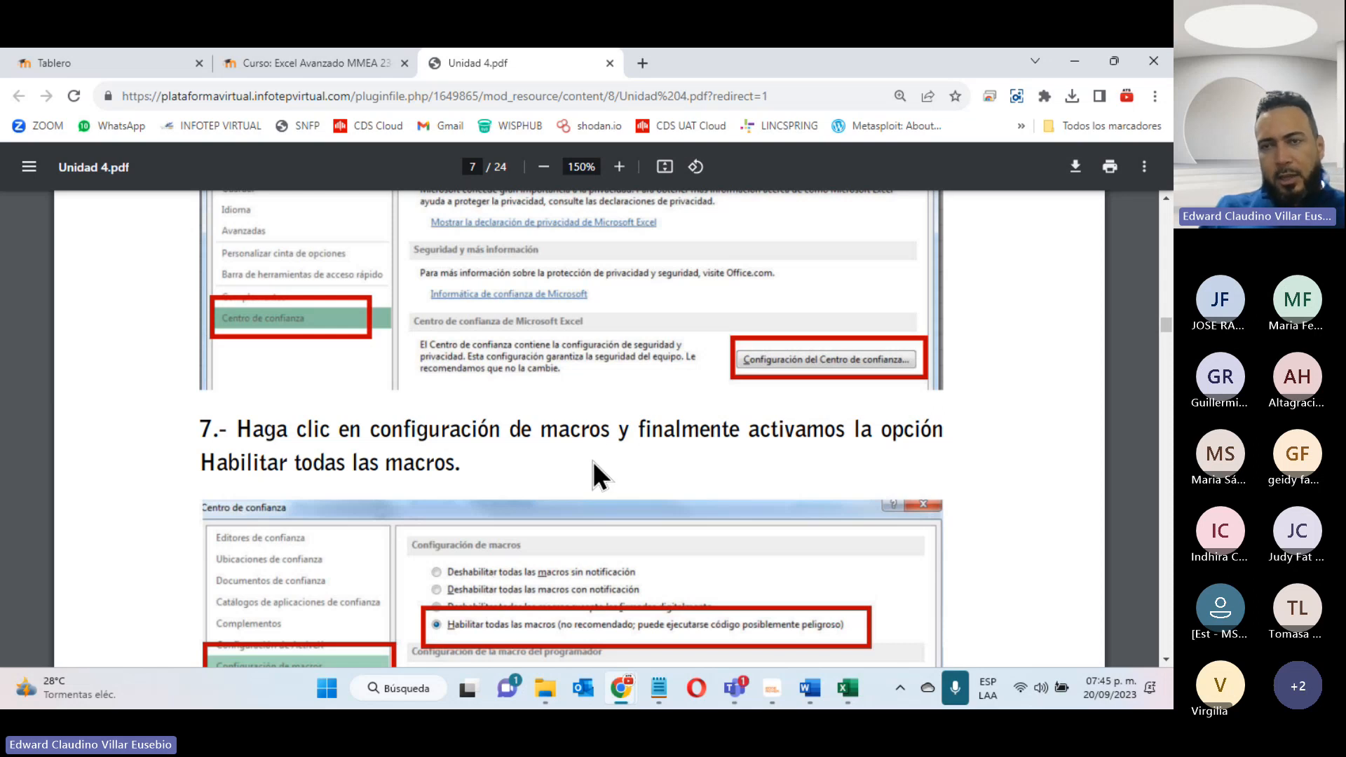
scroll(589, 462, down, 6)
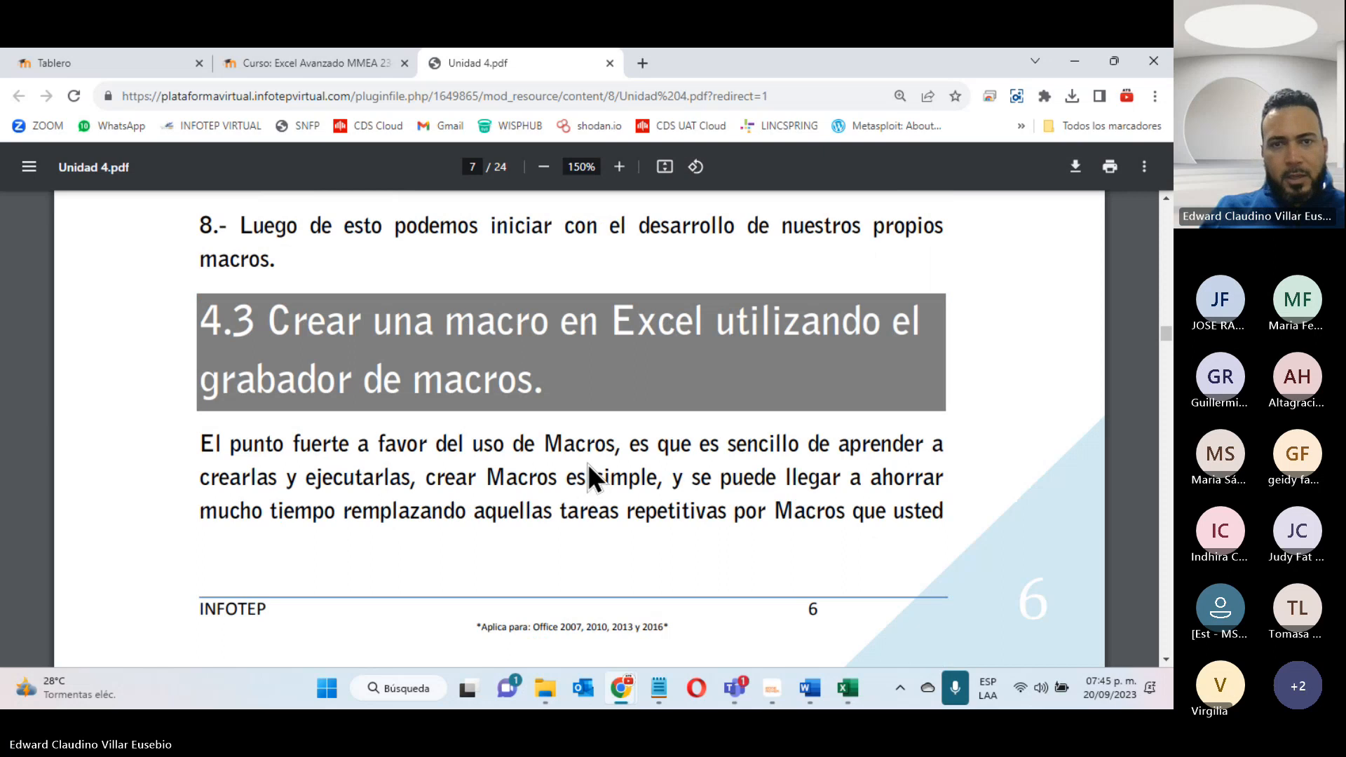
scroll(587, 464, down, 5)
scroll(587, 464, up, 5)
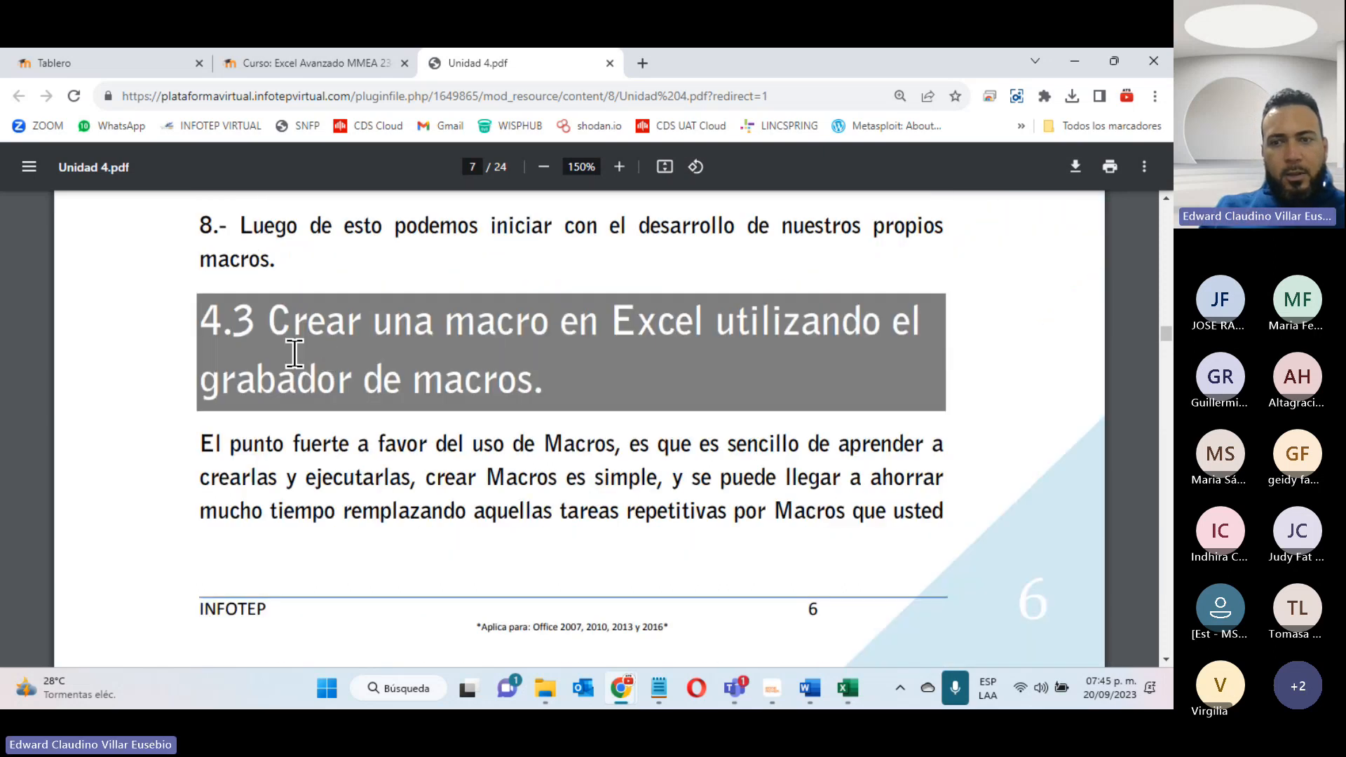
scroll(523, 456, down, 5)
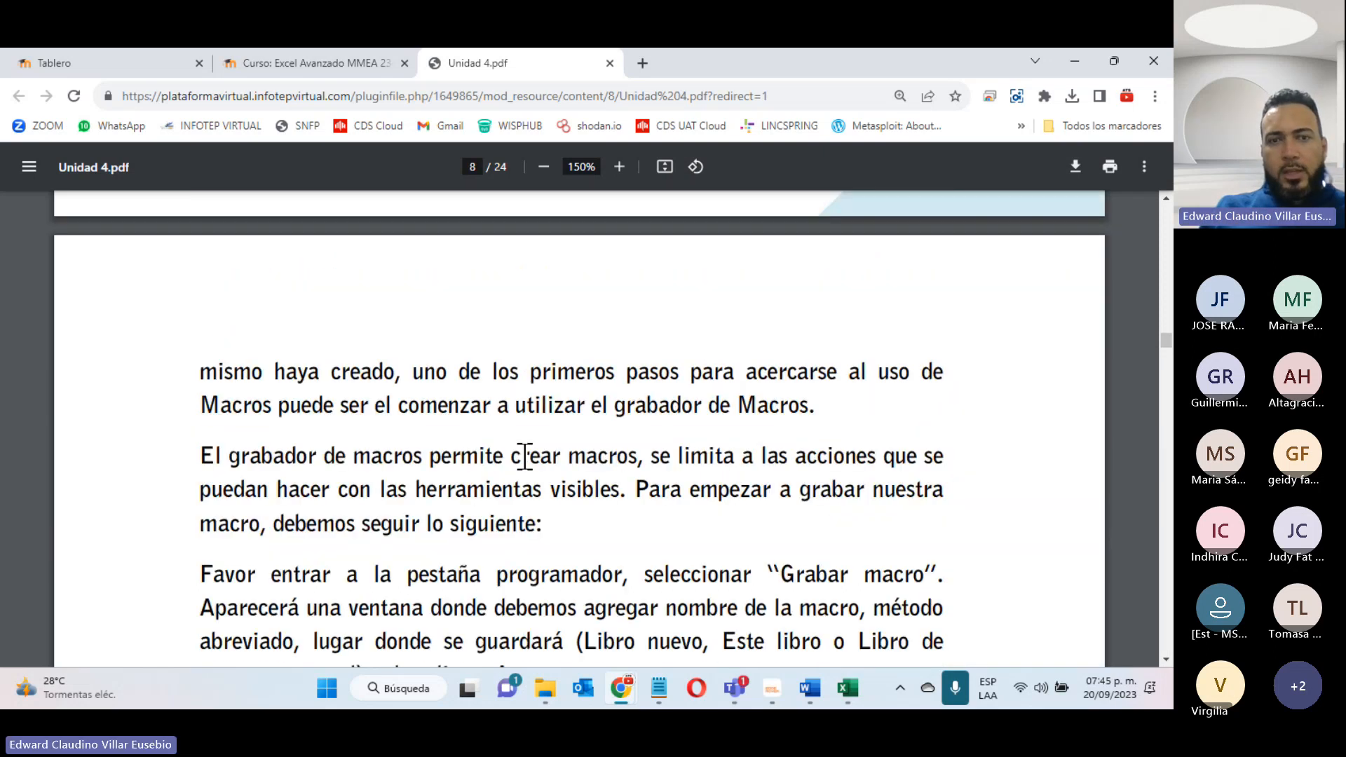
scroll(524, 456, down, 10)
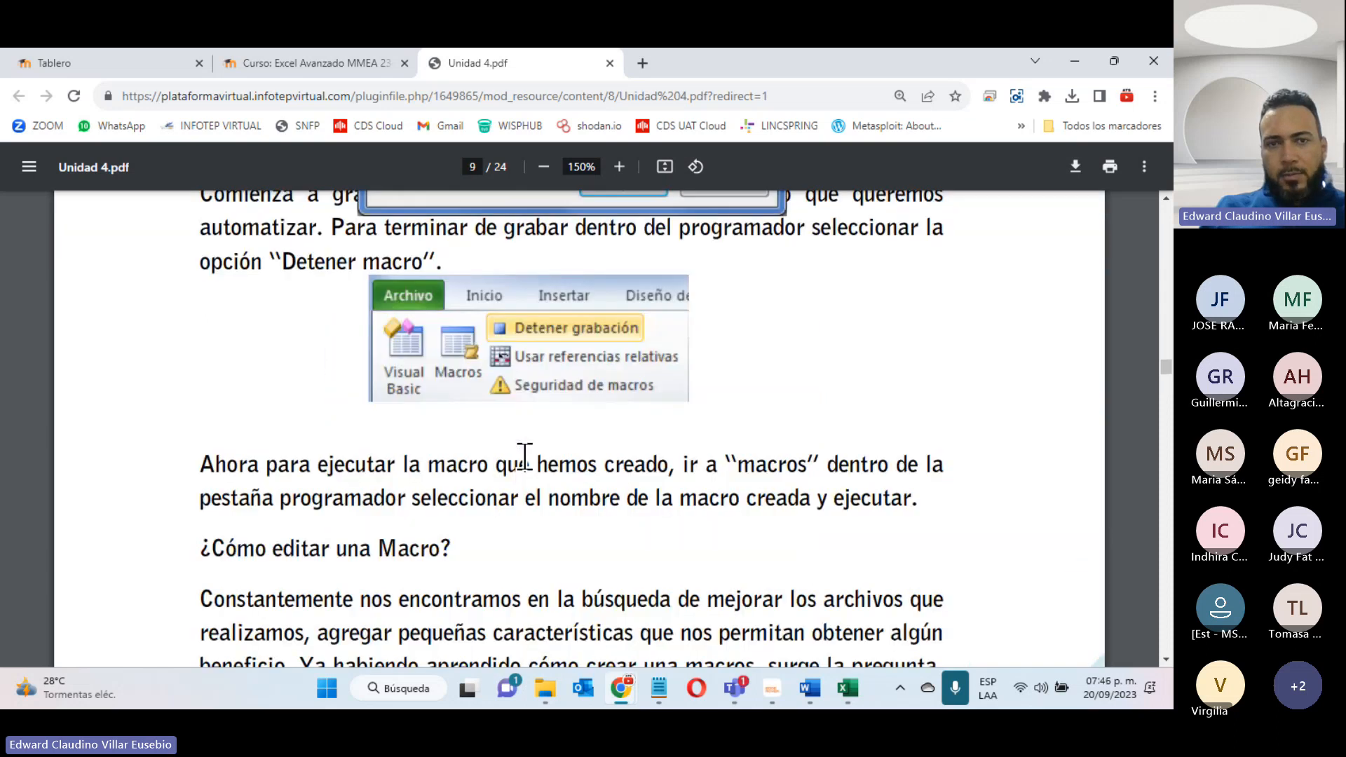
scroll(524, 456, down, 10)
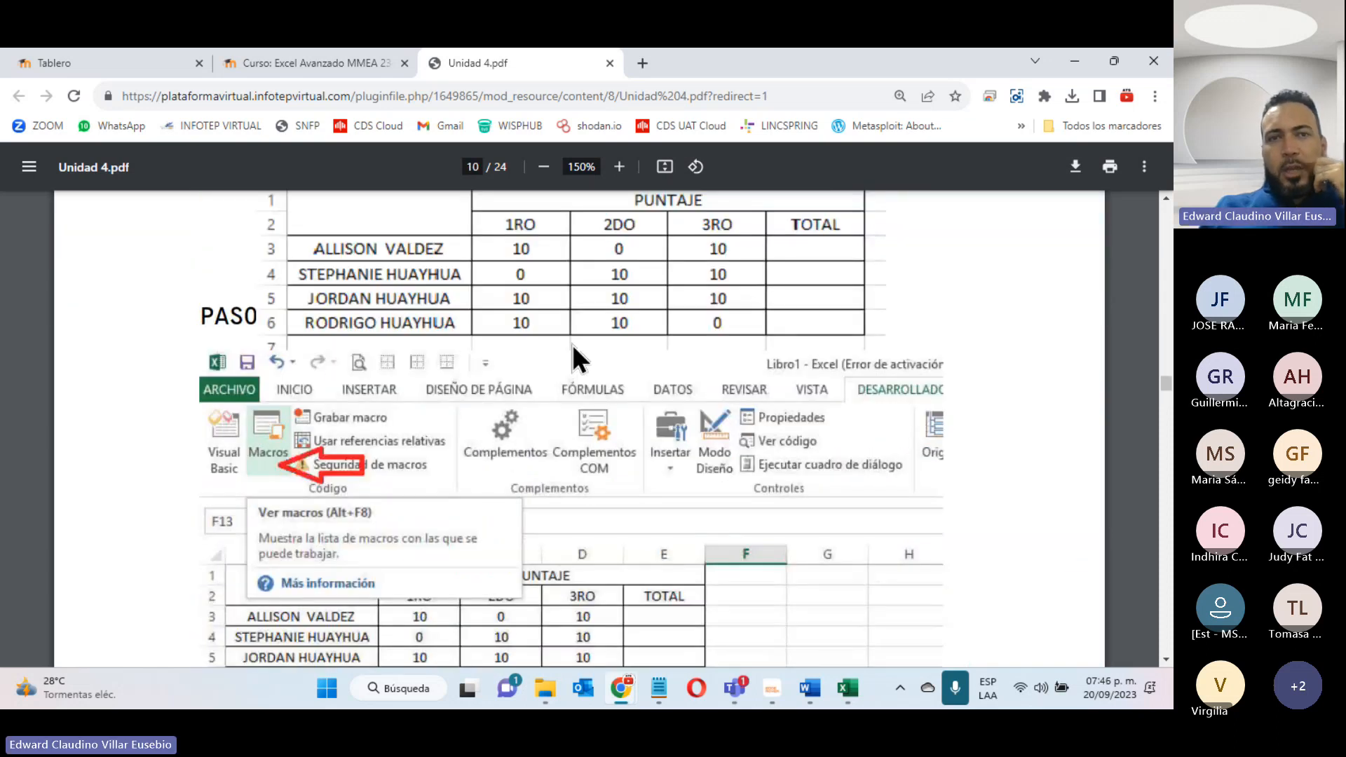
- Close the Guia de la Unidad 4 preview on the course page and open Videos Unidad 4 in a new browser tab
click(355, 63)
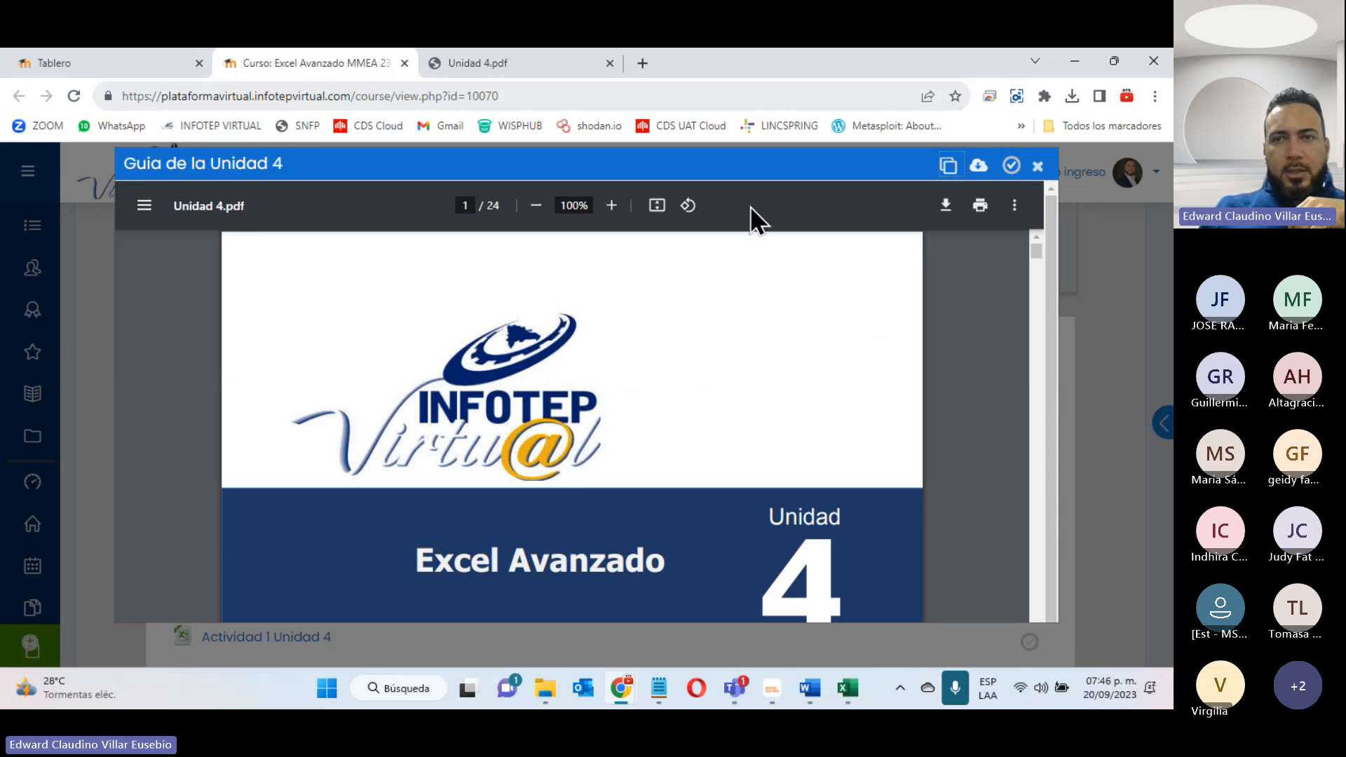
click(1037, 168)
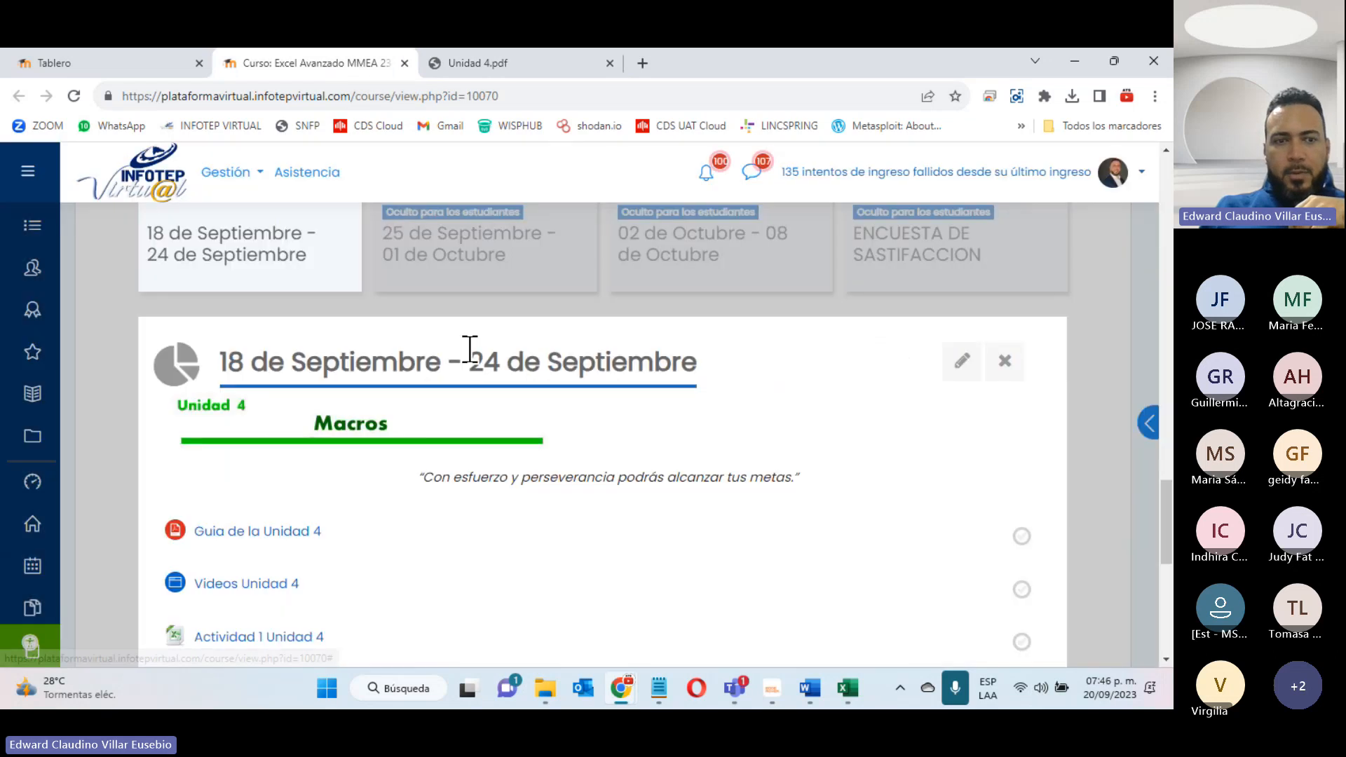
right_click(255, 592)
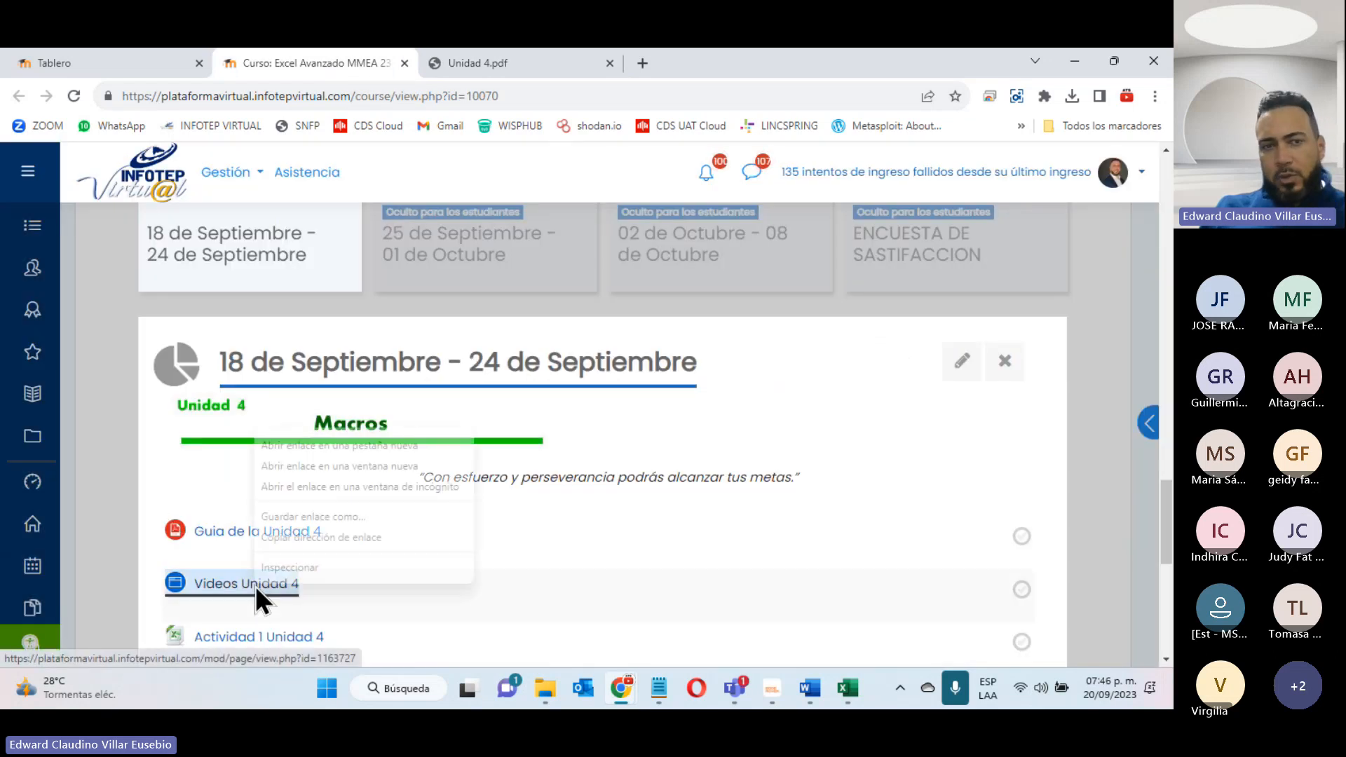
click(334, 443)
click(461, 62)
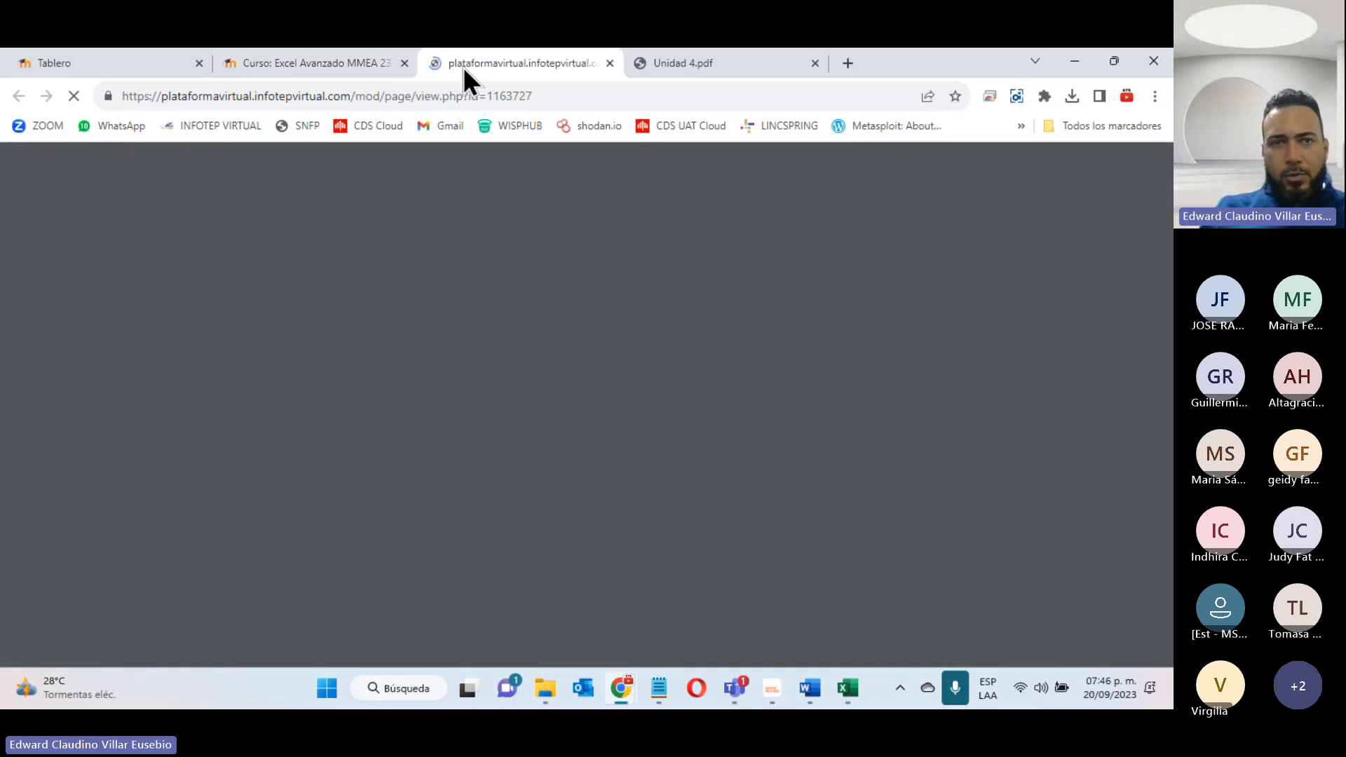
- Look over the Habilitar la Pestaña de Programador and Macros Grabados videos, and close the videos page and Unidad 4.pdf
scroll(406, 506, down, 4)
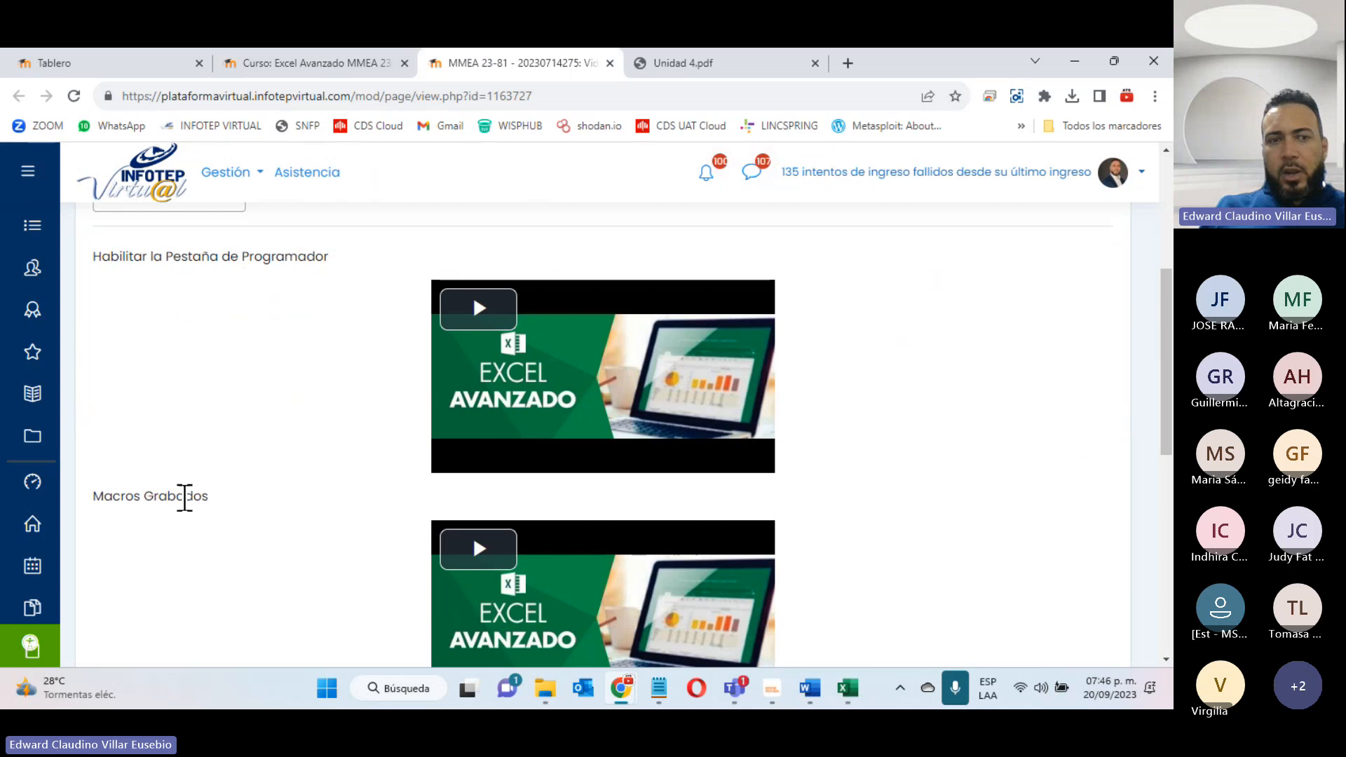
scroll(569, 523, down, 6)
scroll(560, 526, up, 3)
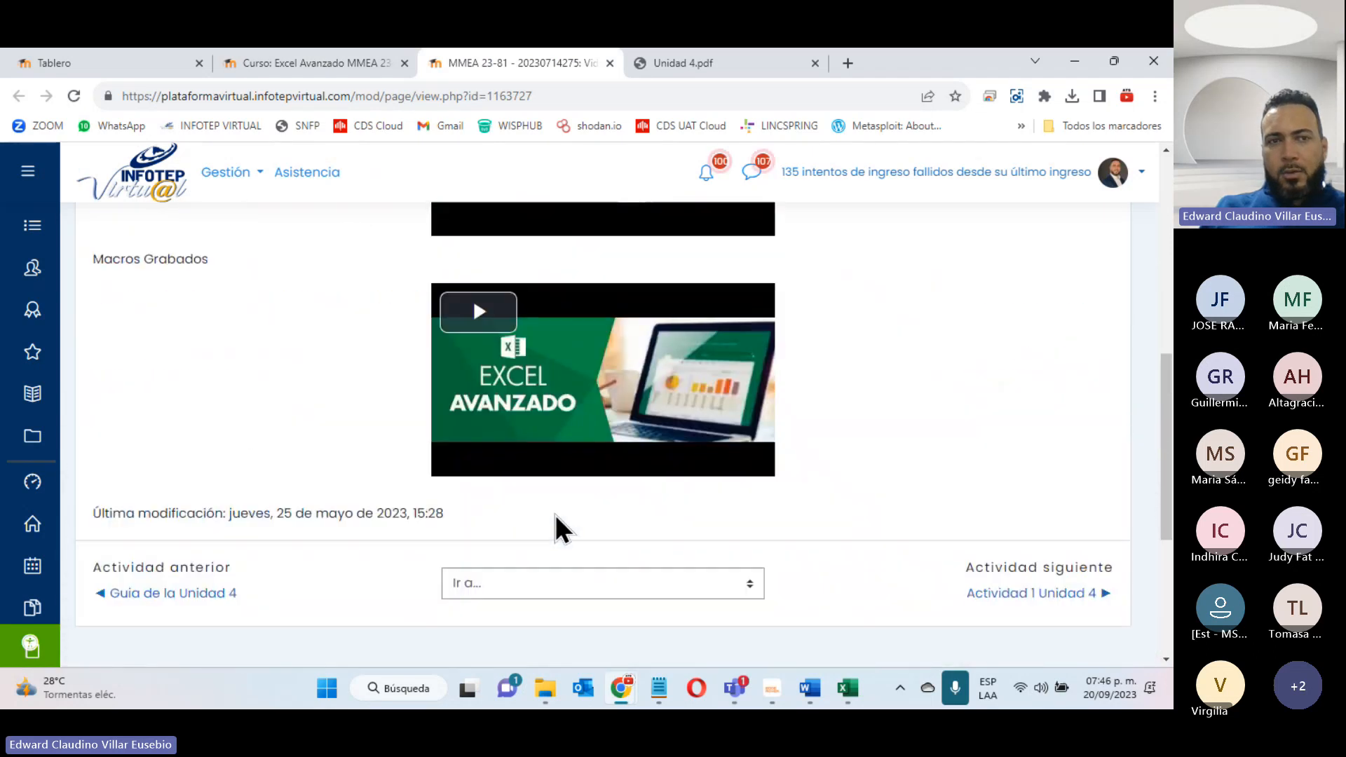
scroll(254, 436, up, 8)
scroll(339, 613, down, 4)
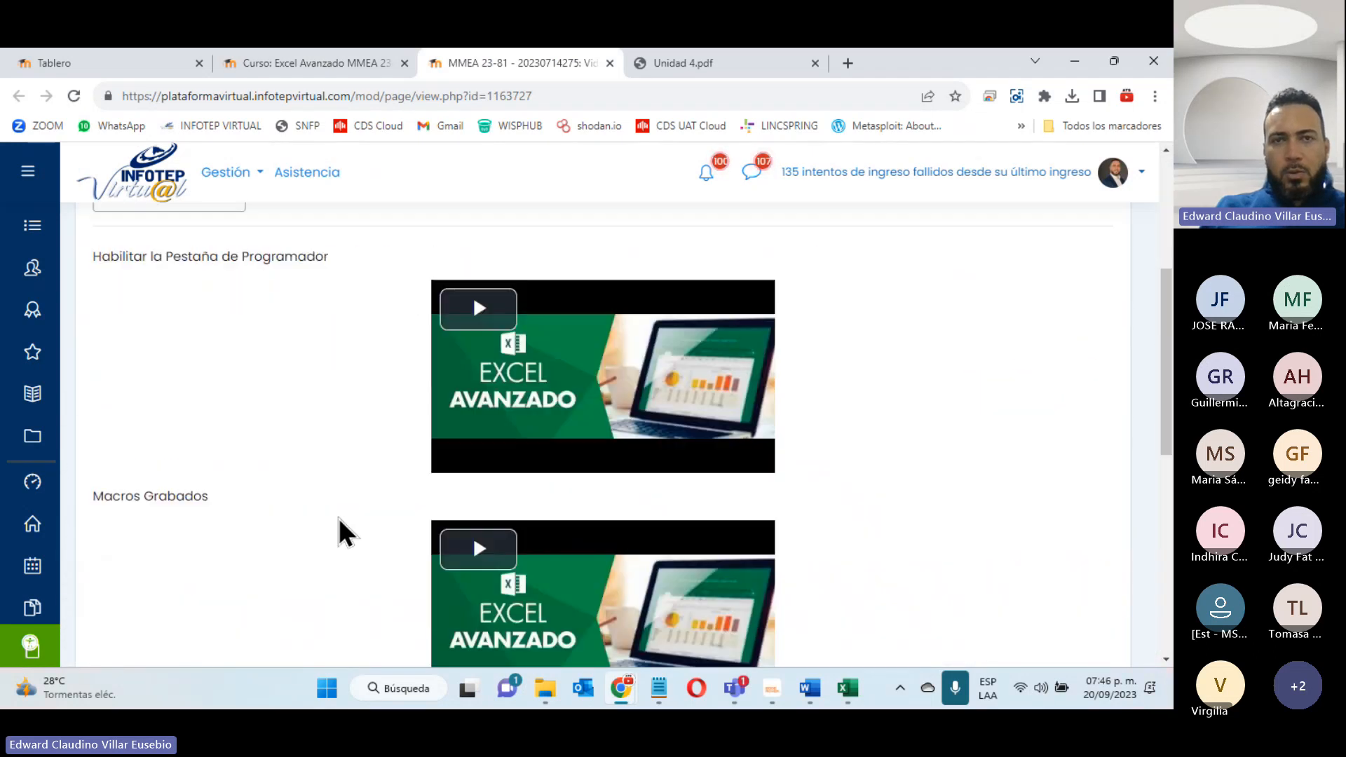
click(610, 63)
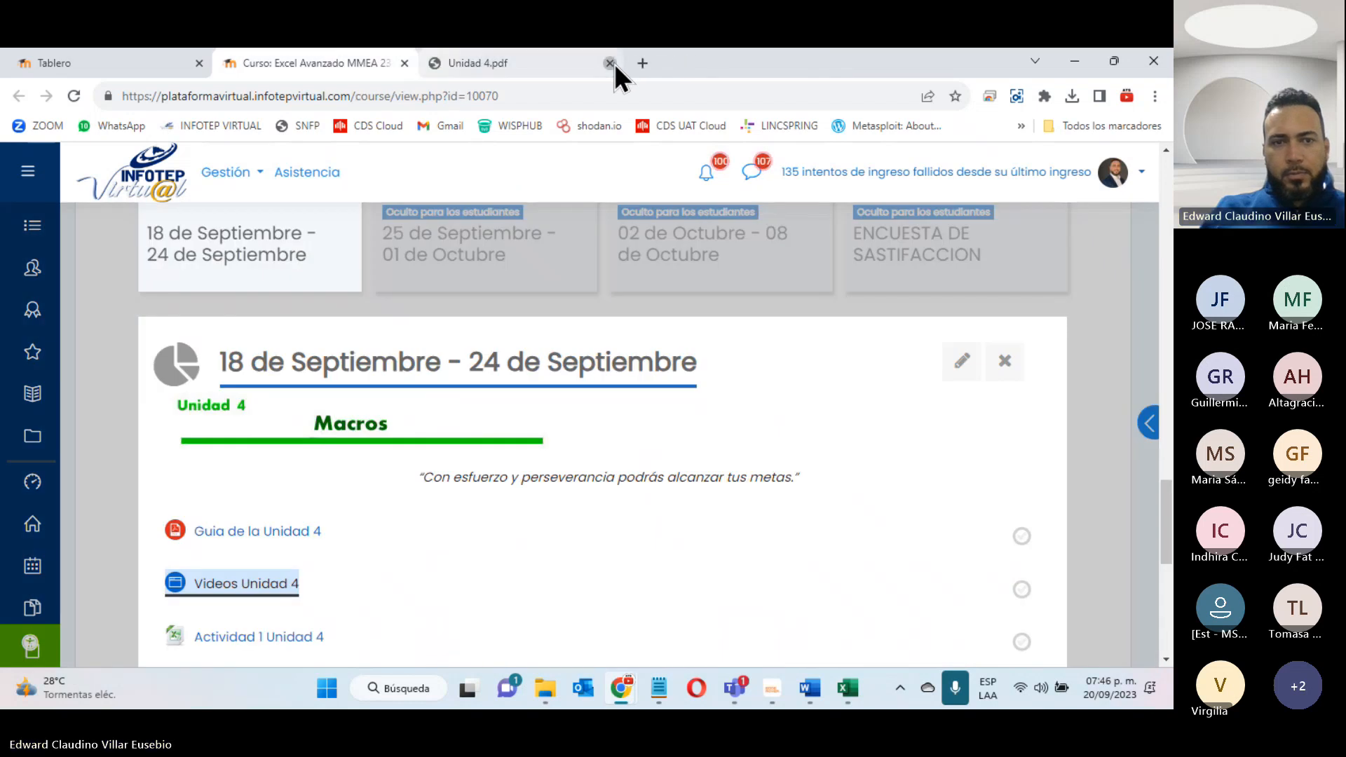
click(609, 63)
- Download the Actividad 1 Unidad 4 workbook from the course page and open Ejercicio_6_Excel_Avanzado (43).xls in Excel
scroll(561, 294, down, 10)
scroll(551, 341, up, 4)
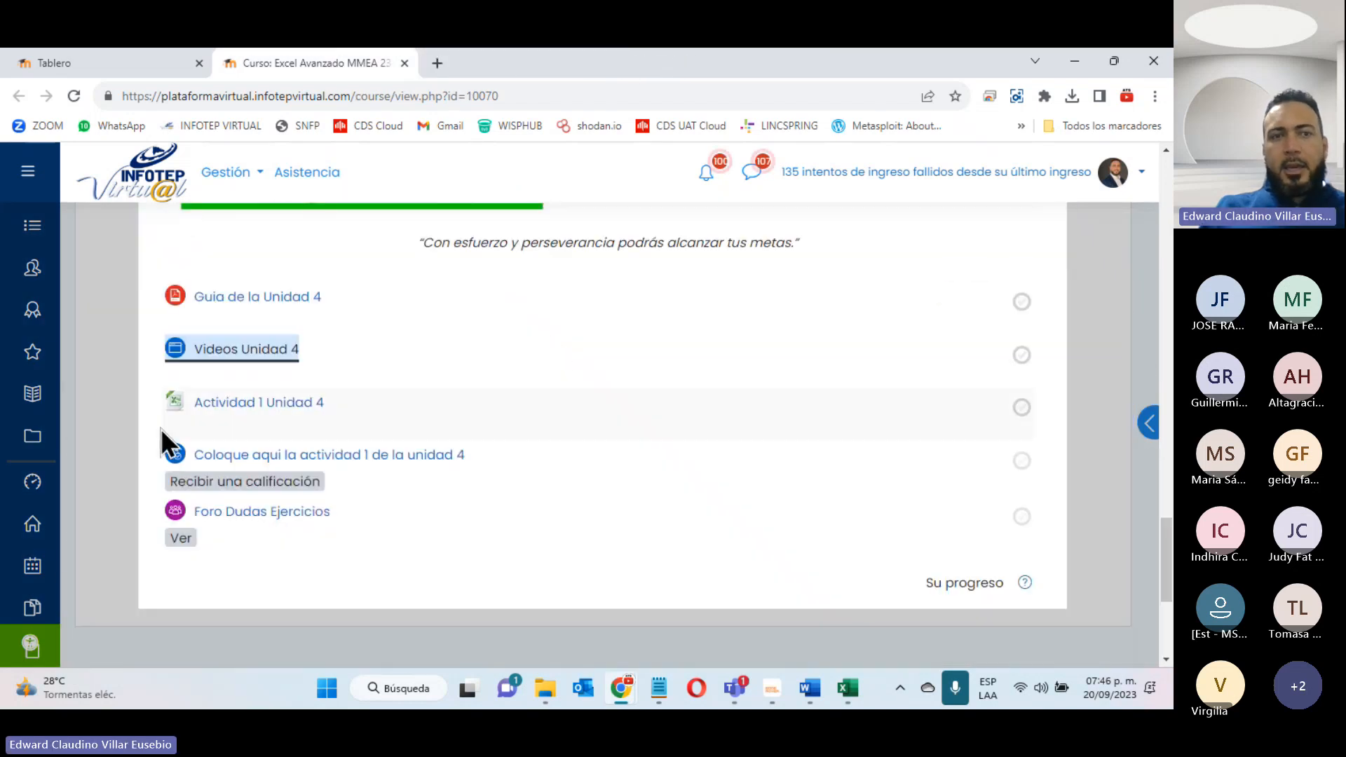
click(212, 406)
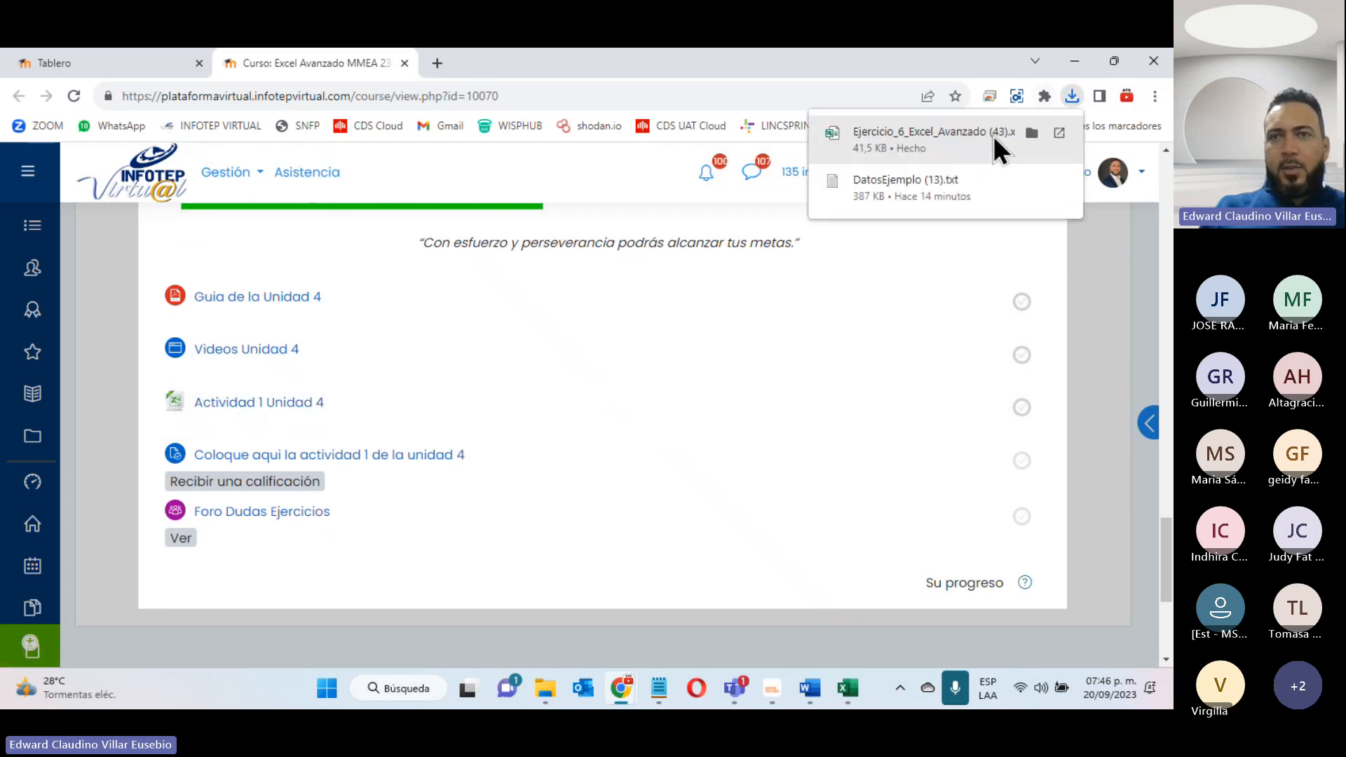
click(941, 145)
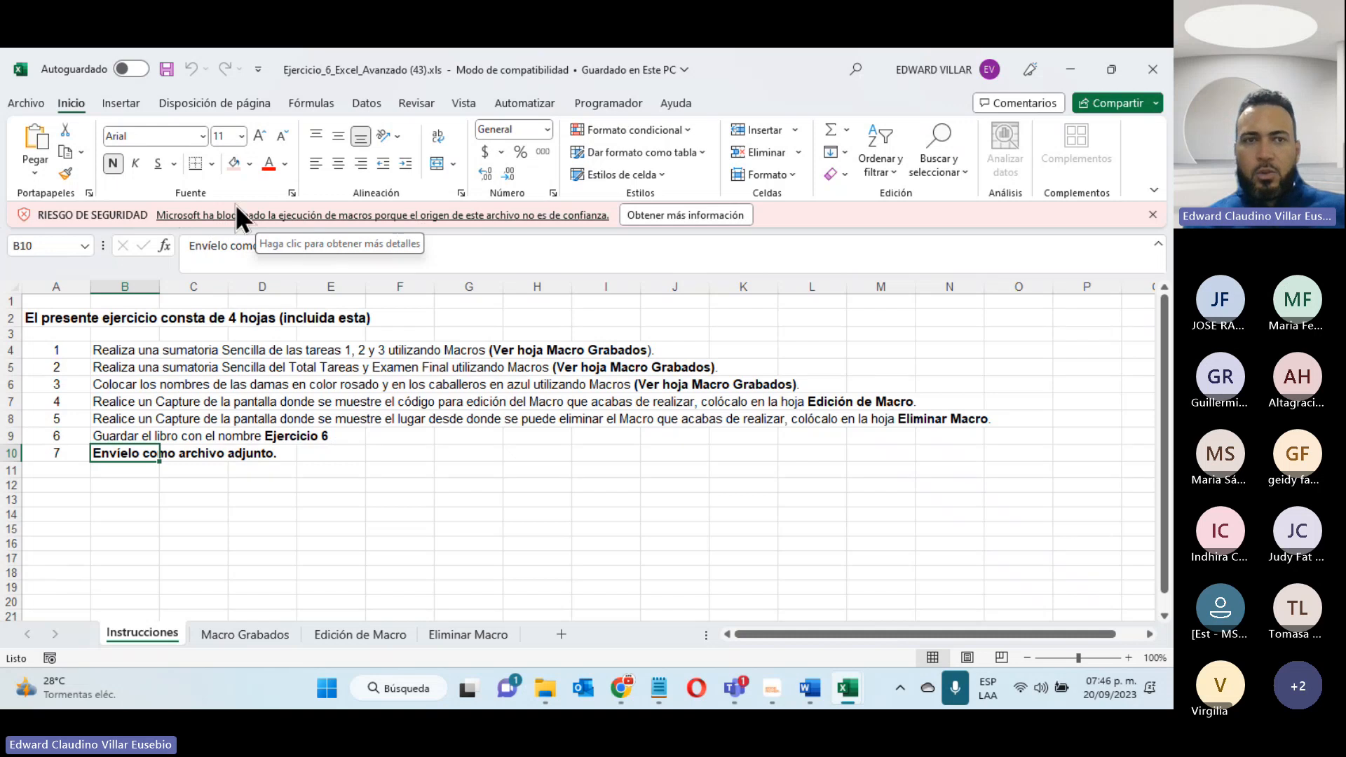
- Close the Ejercicio_6_Excel_Avanzado (43) workbook and Ejercicio_4_Excel_Avanzado (15), discarding the changes in the latter
click(1152, 69)
click(1152, 70)
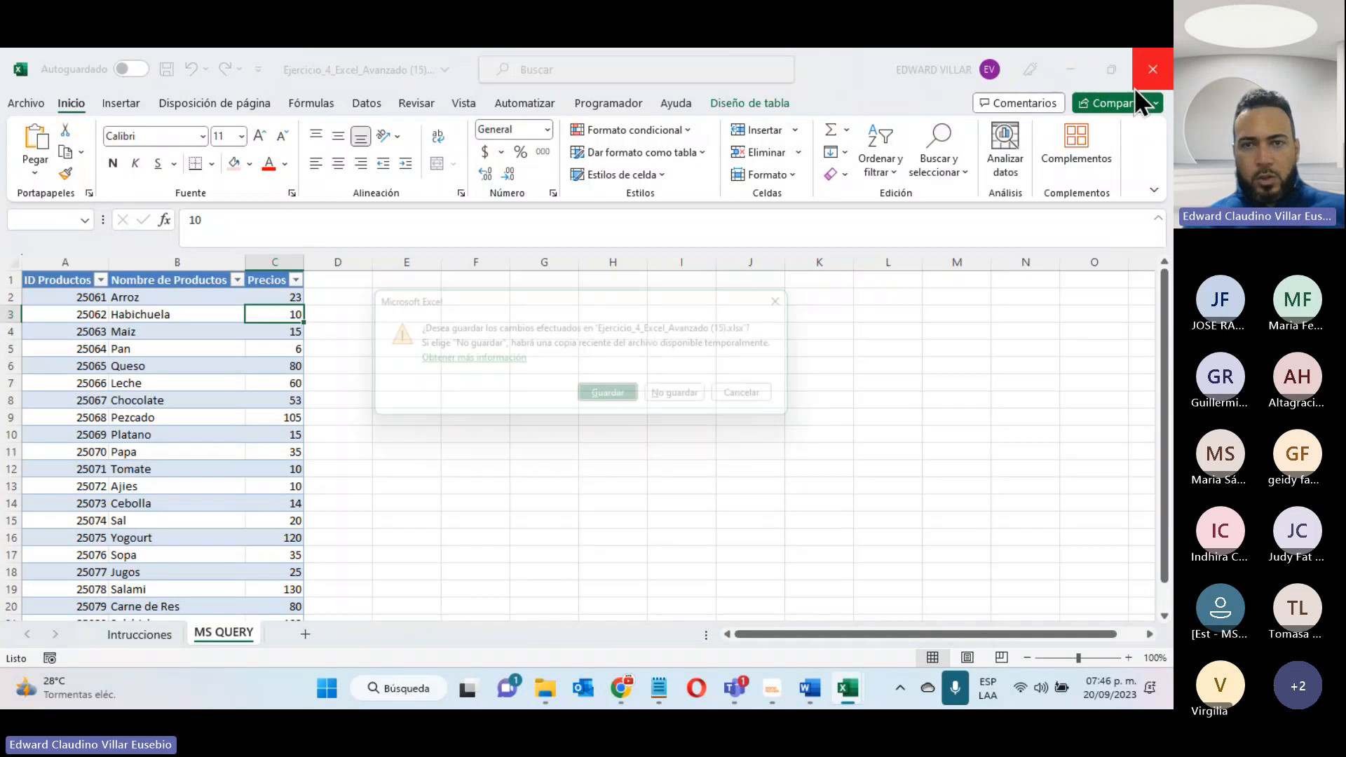
click(691, 400)
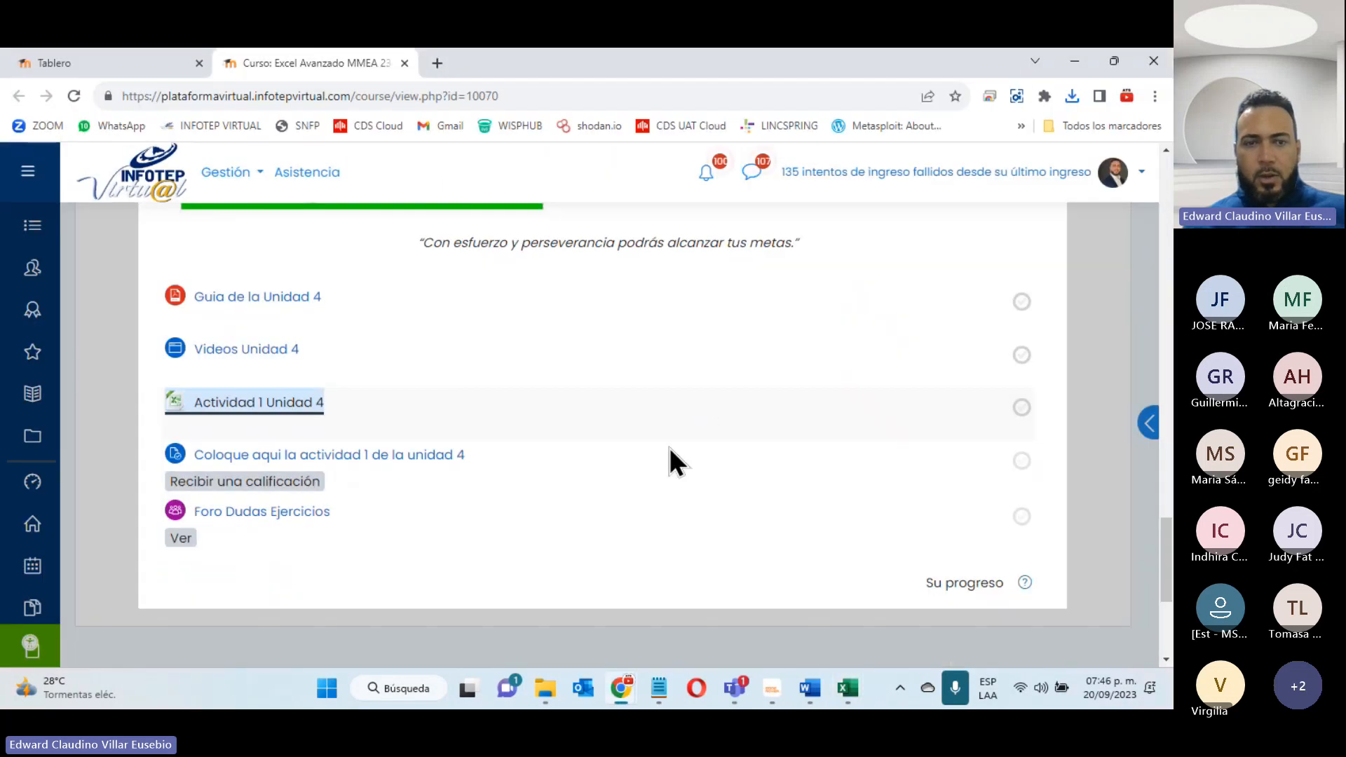
- Unblock Ejercicio_6_Excel_Avanzado (43).xls through its file properties in the Descargas folder and apply the change
click(544, 689)
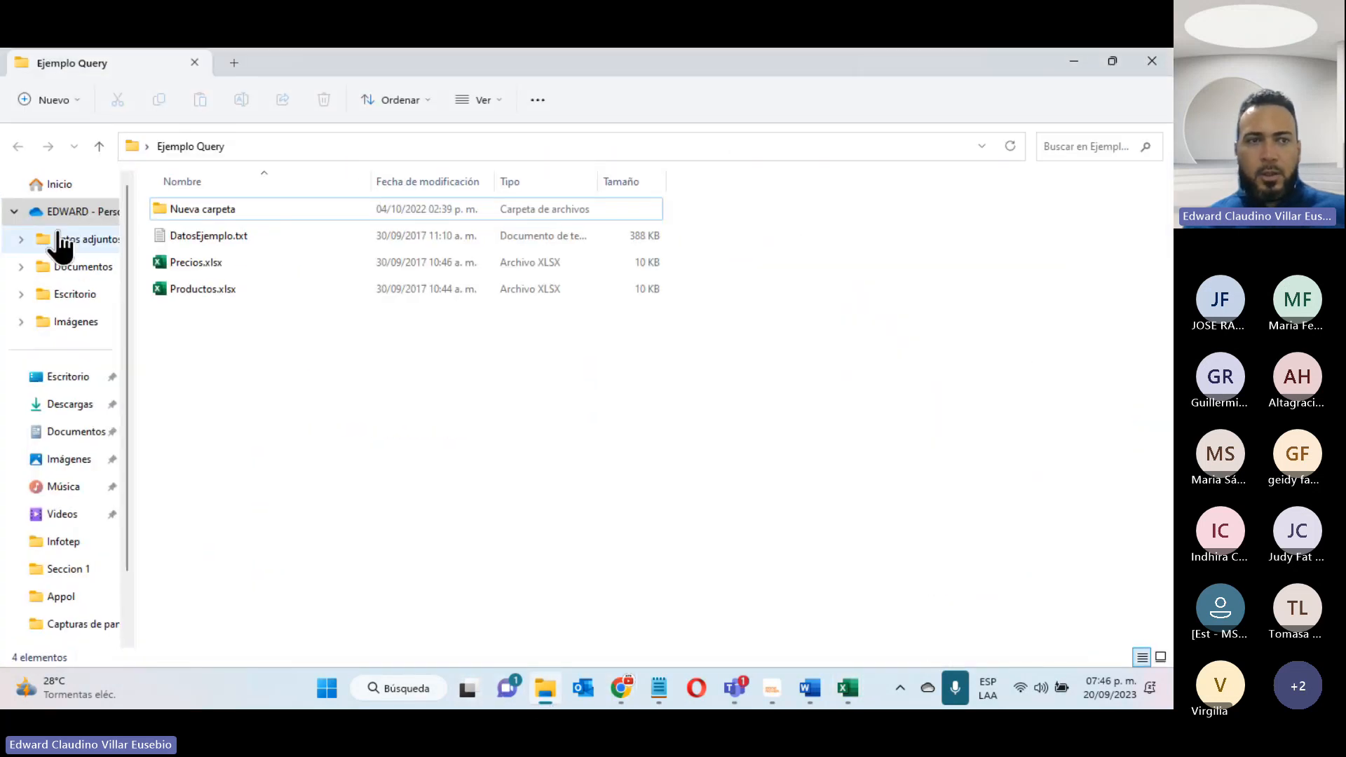
click(77, 404)
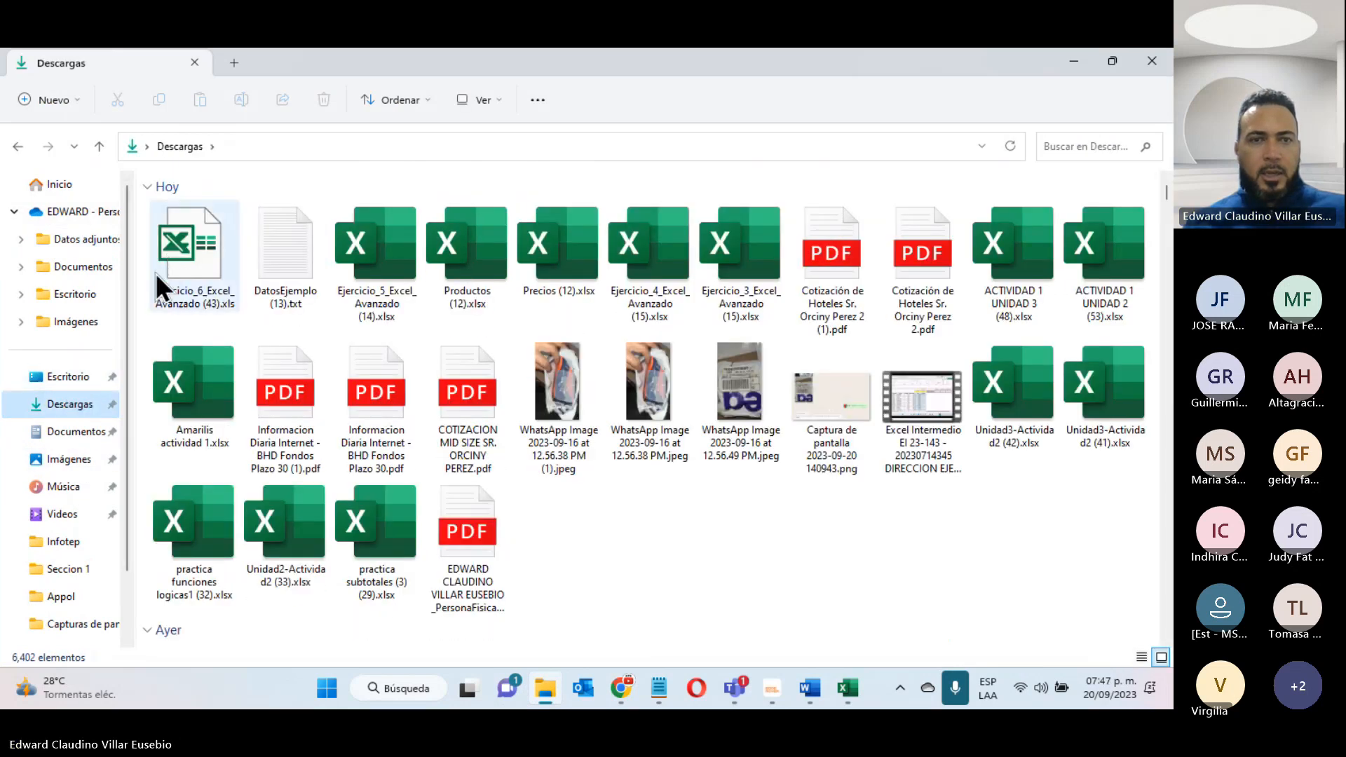
right_click(186, 248)
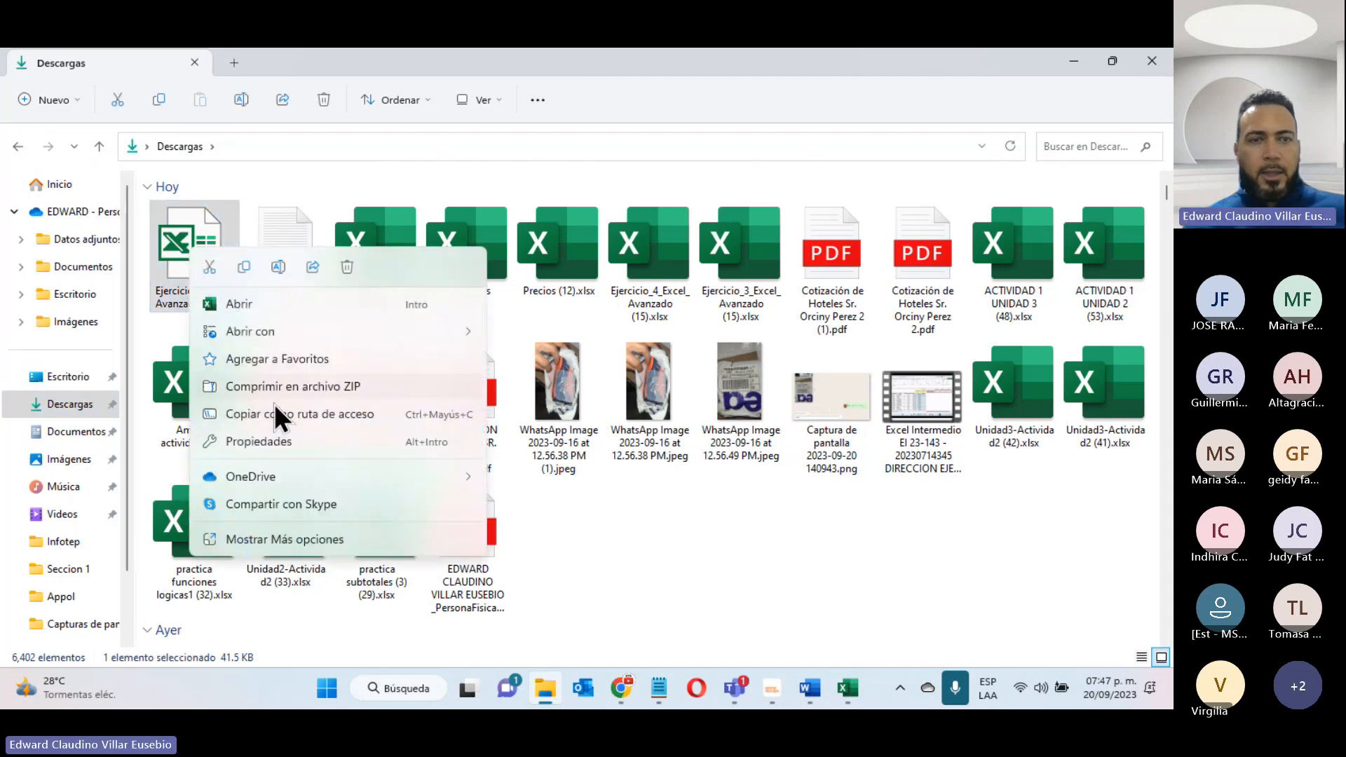
click(275, 447)
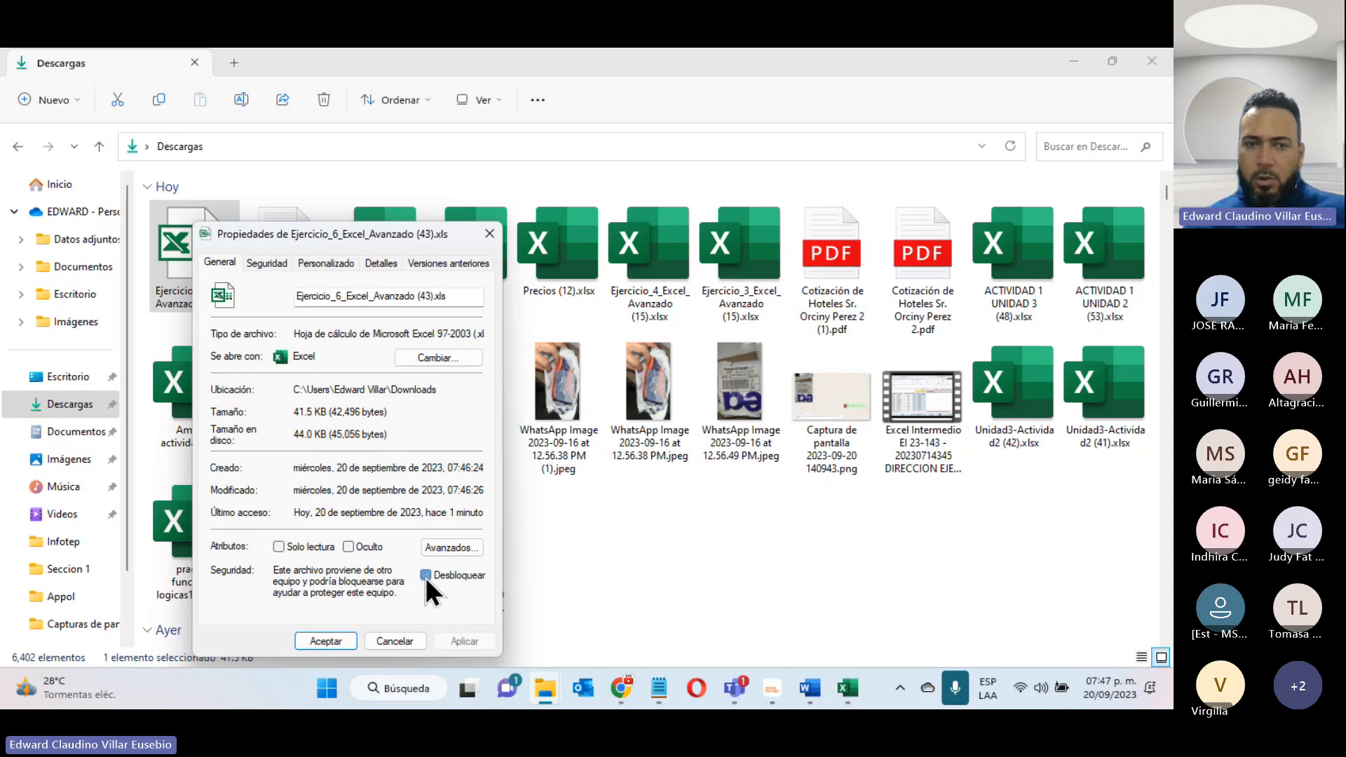
click(450, 642)
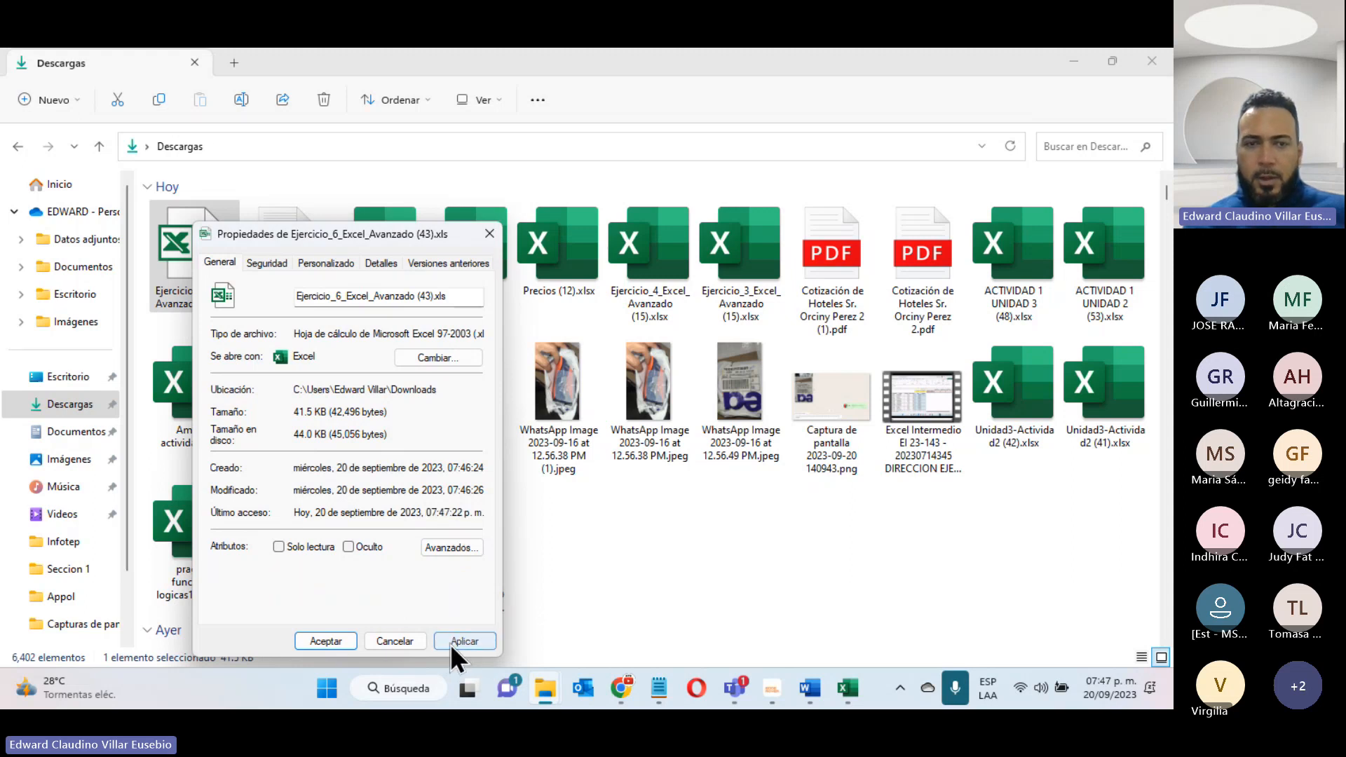
click(325, 643)
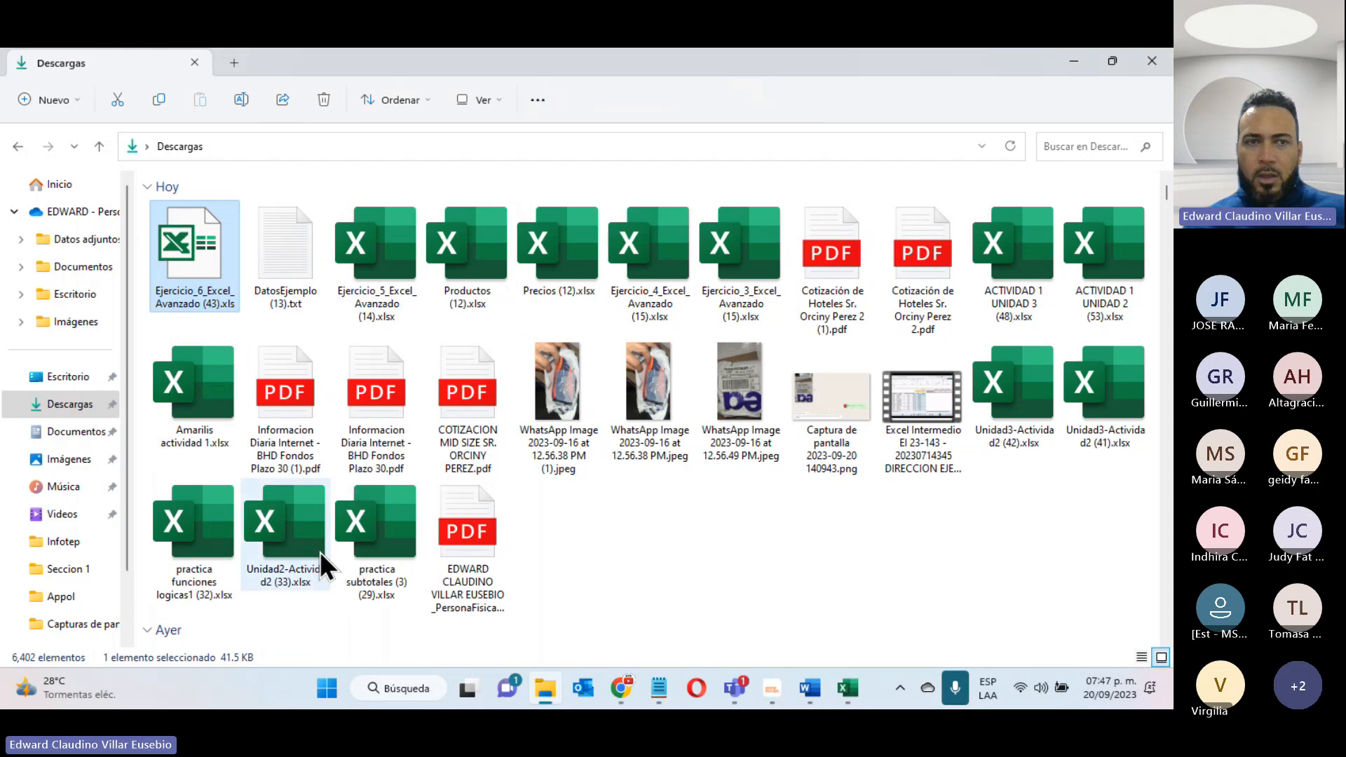
- Reopen Ejercicio_6_Excel_Avanzado (43).xls from the Descargas folder and review the grades table on the Macro Grabados sheet
double_click(213, 247)
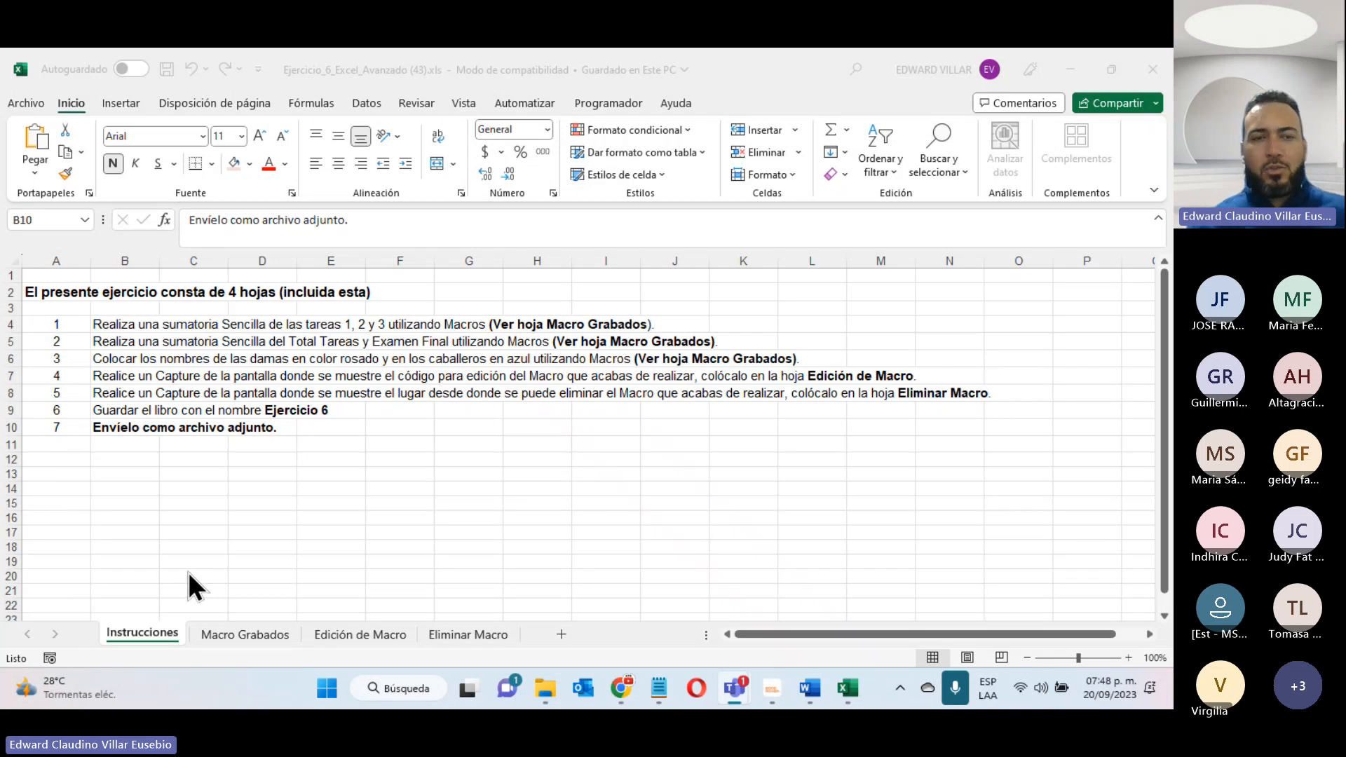
click(248, 634)
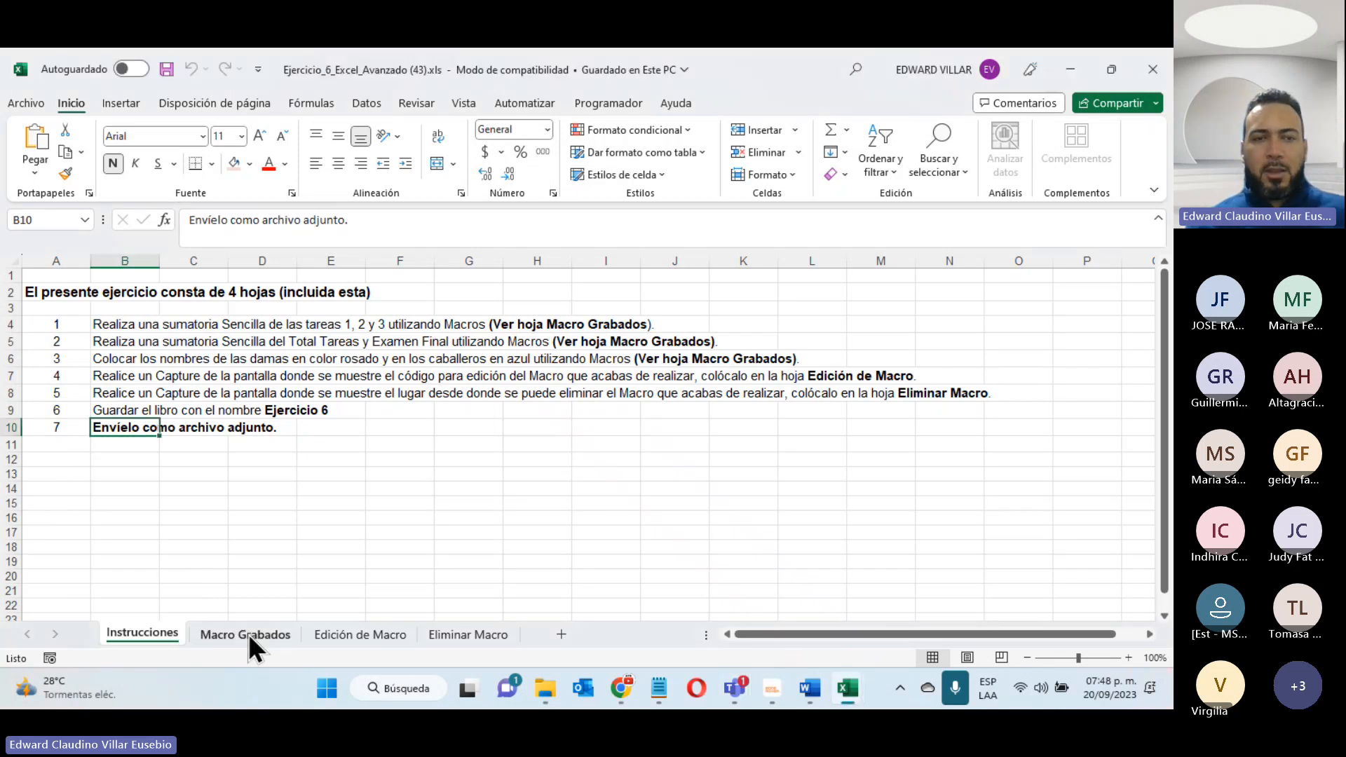
click(248, 633)
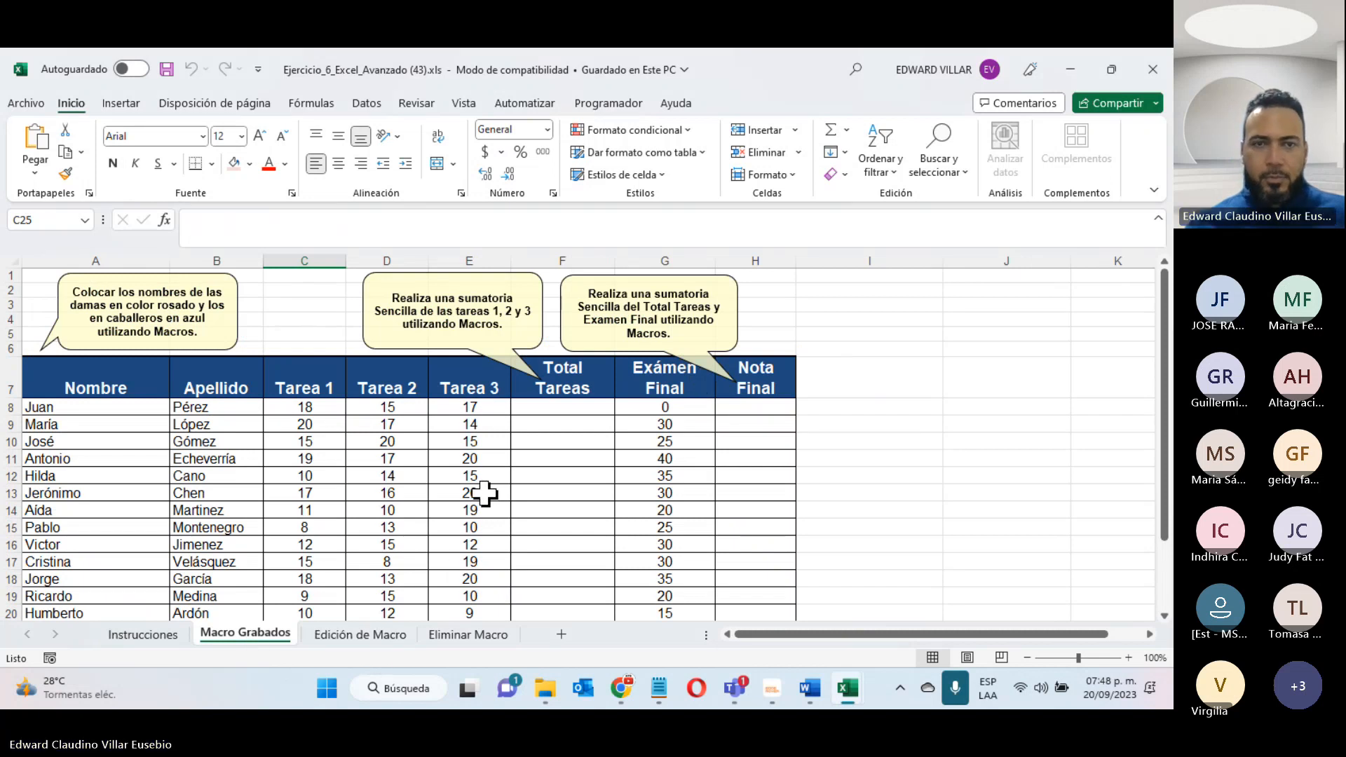
scroll(454, 456, down, 3)
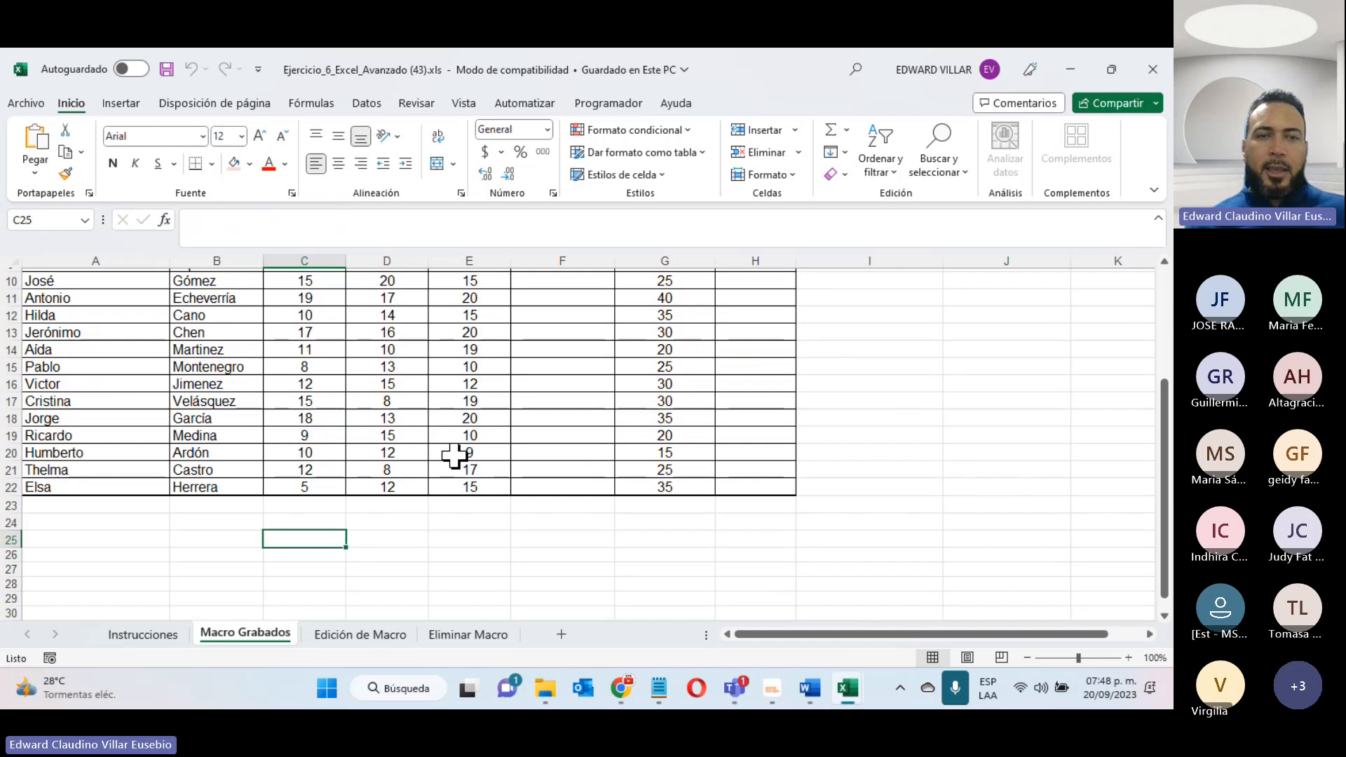
scroll(454, 456, up, 3)
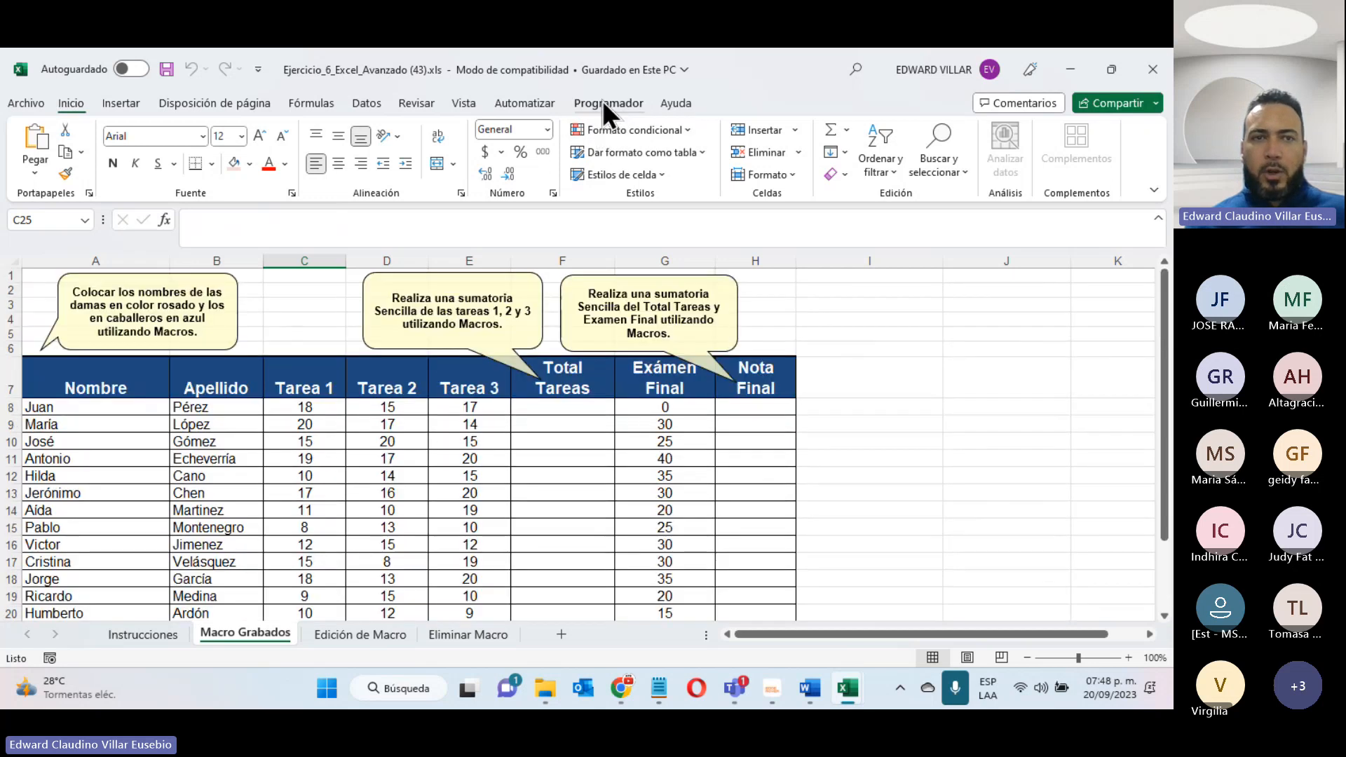
- Set up a new macro recording and try to name the macro "Calculo de Calificaciones"
click(603, 102)
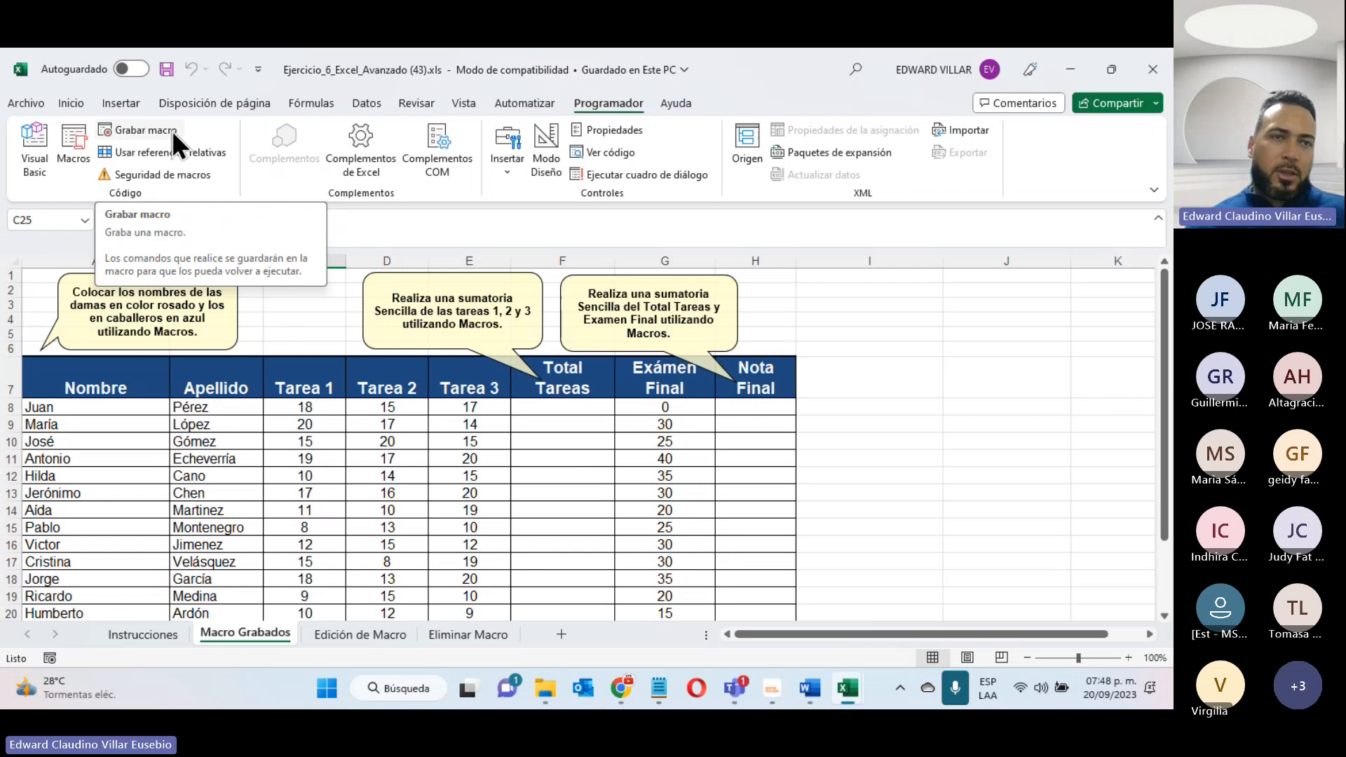
click(145, 129)
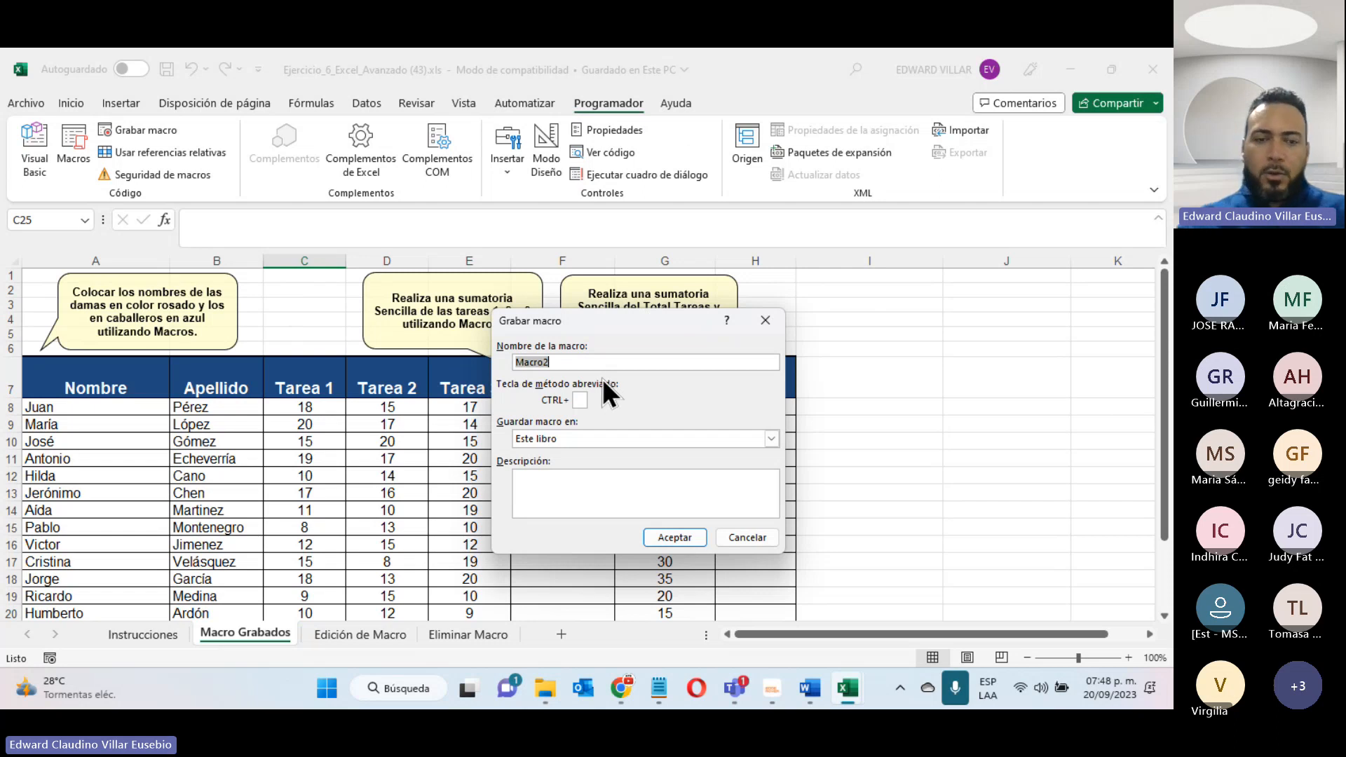
text(Ca)
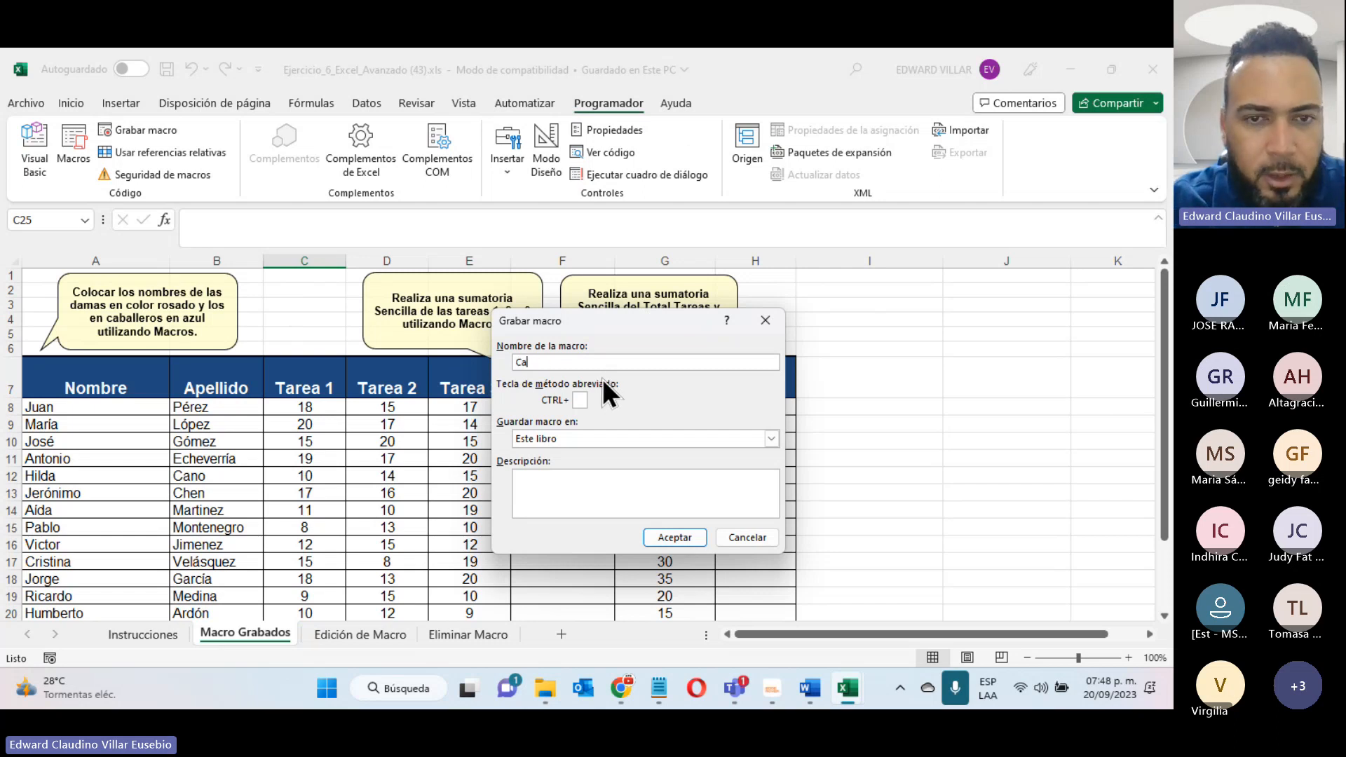
text(lculo d)
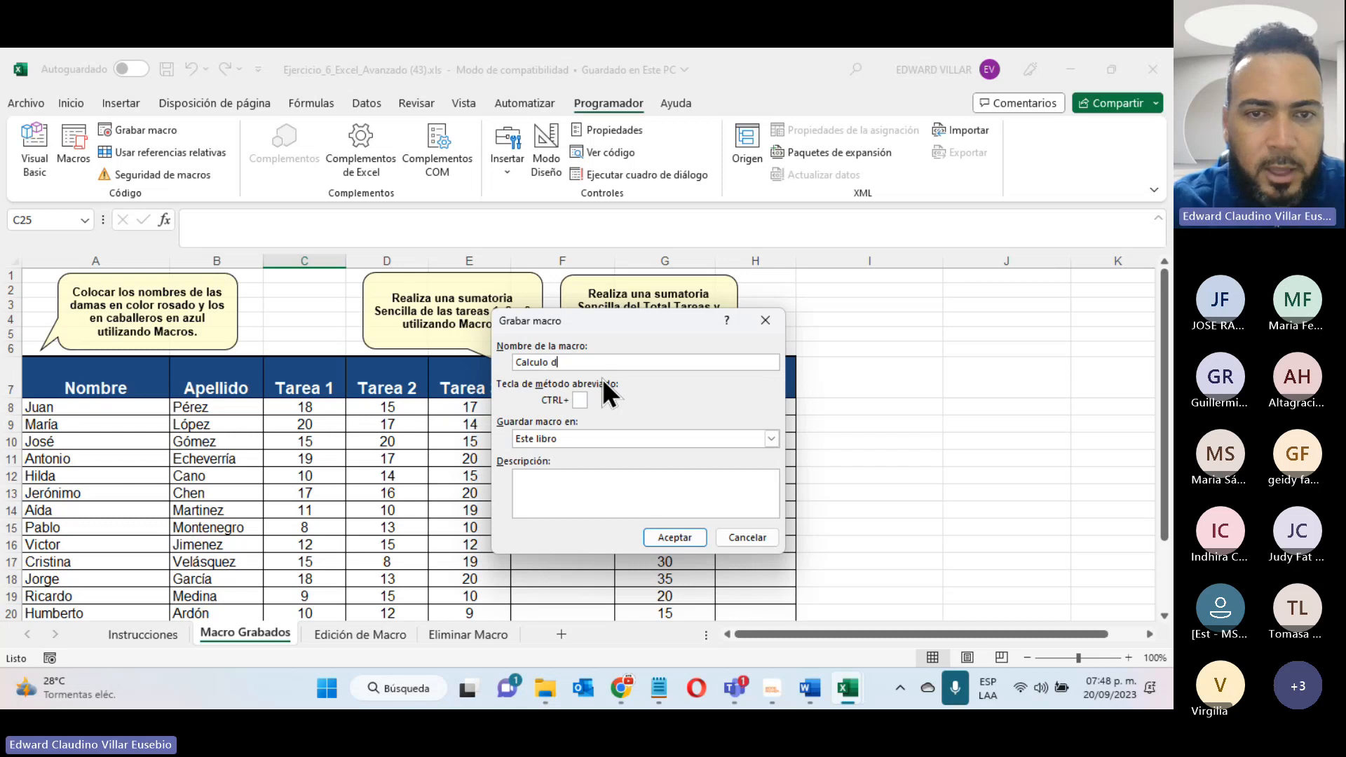
text(e Calificacioen)
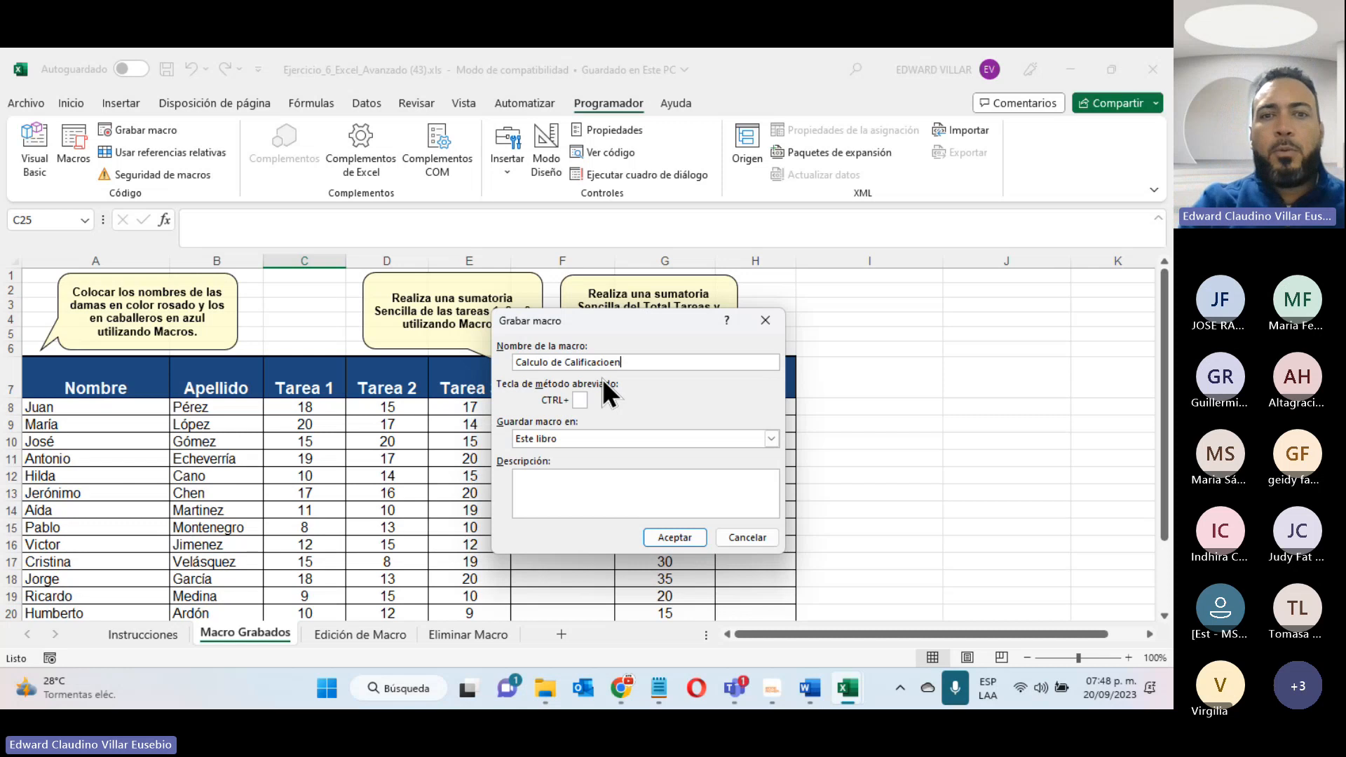
key(BackSpace)
key(BackSpace)
text(nes)
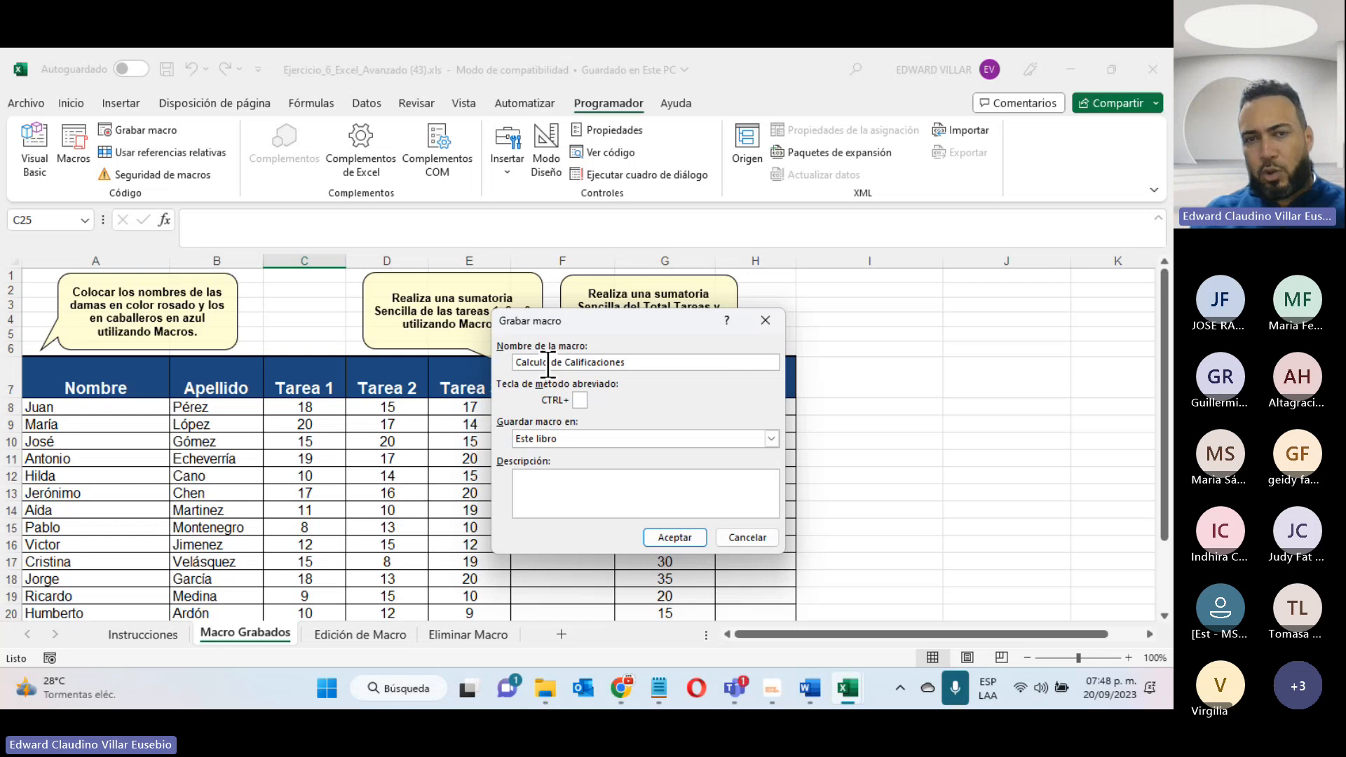
click(670, 537)
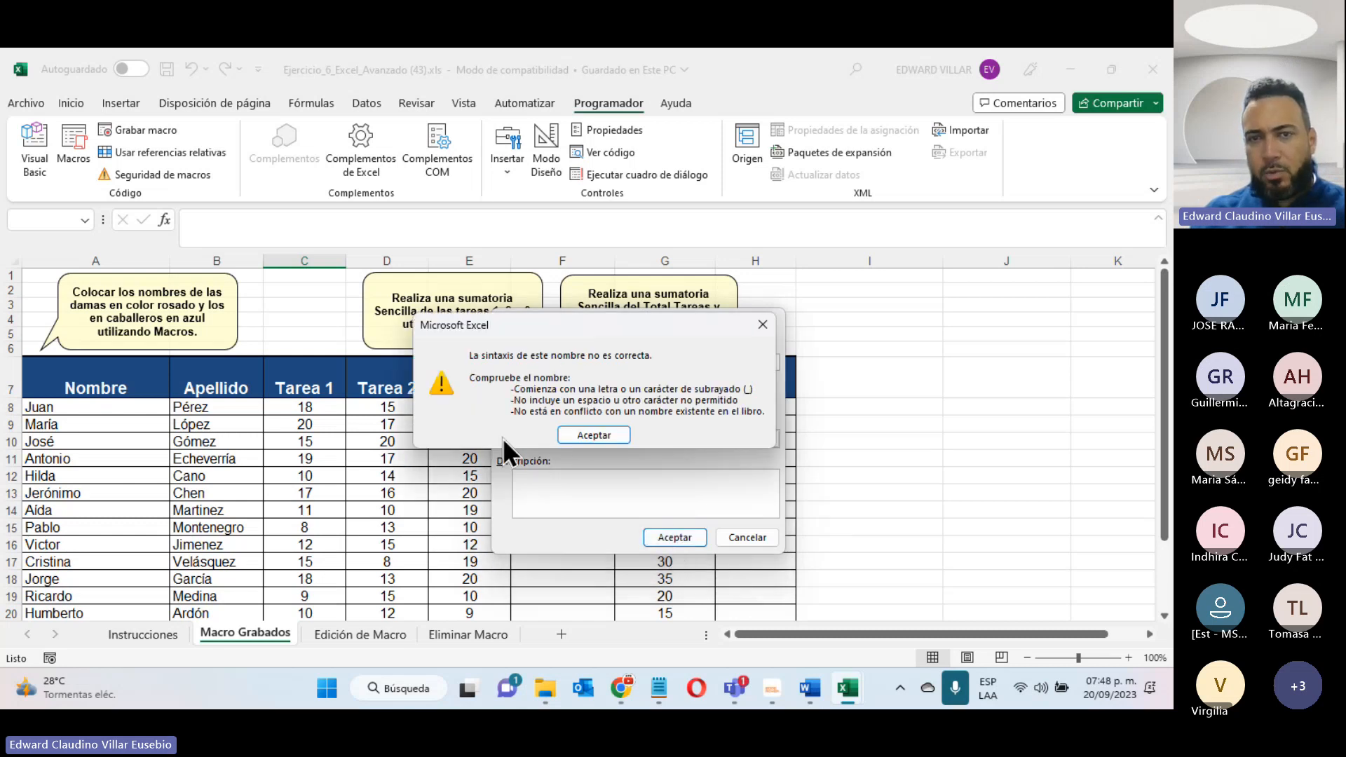
- Replace the spaces in the macro name with underscores so it reads Calculo_de_Calificaciones
click(583, 433)
click(550, 362)
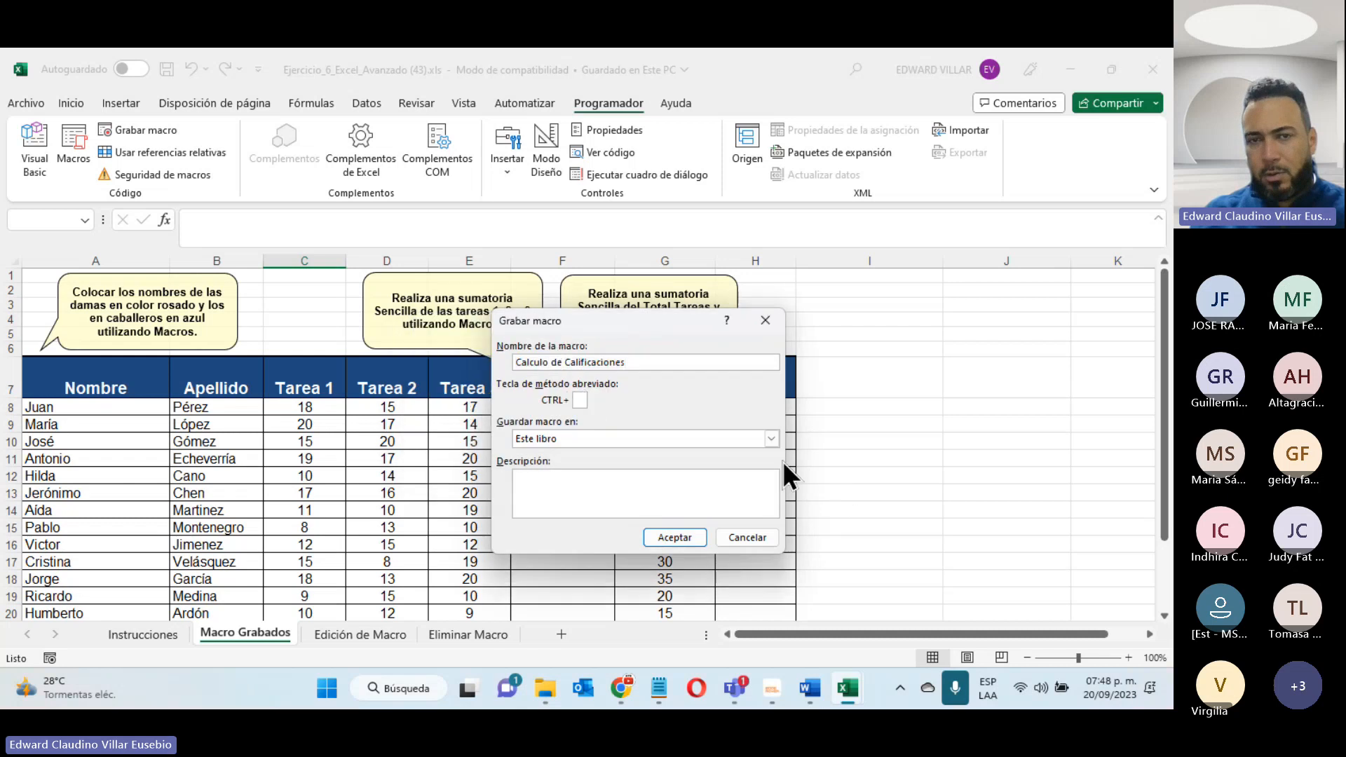
key(BackSpace)
text(_)
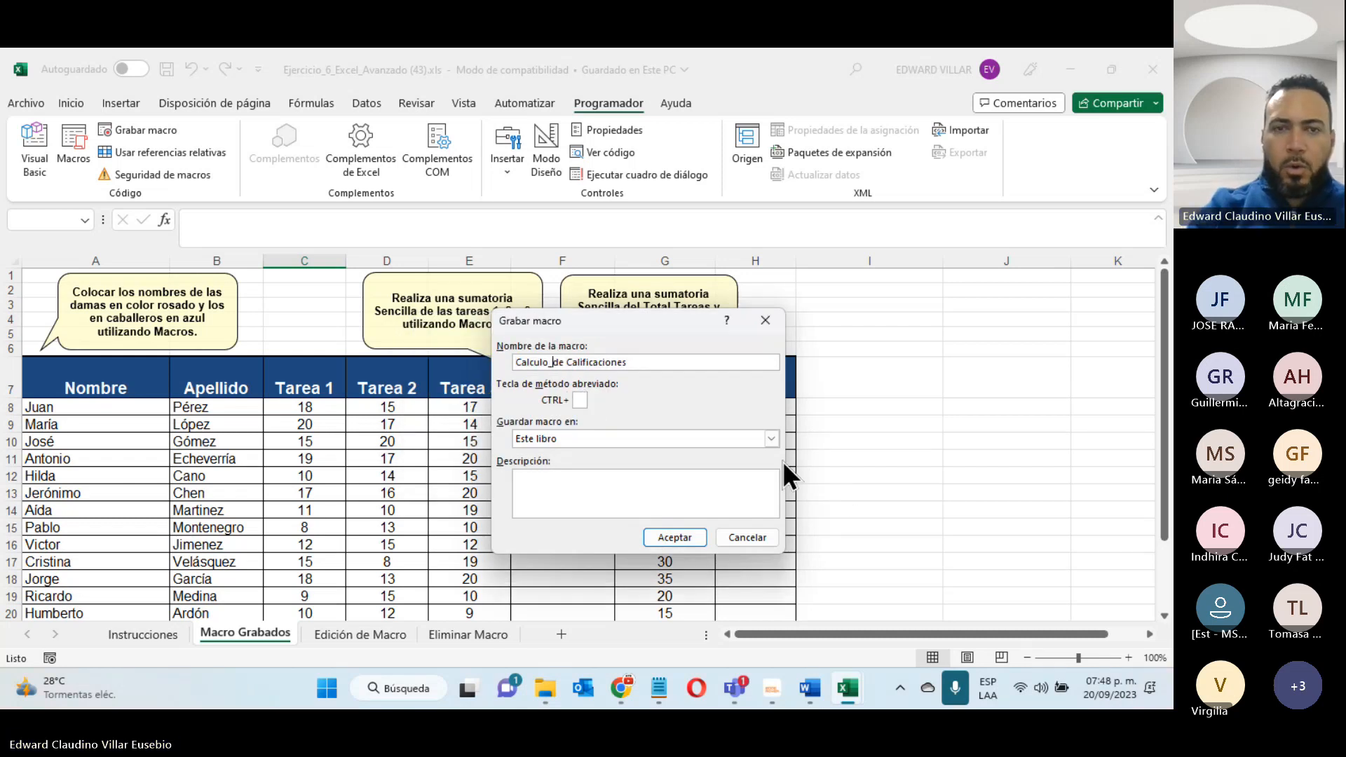
key(Right)
key(Right)
key(Delete)
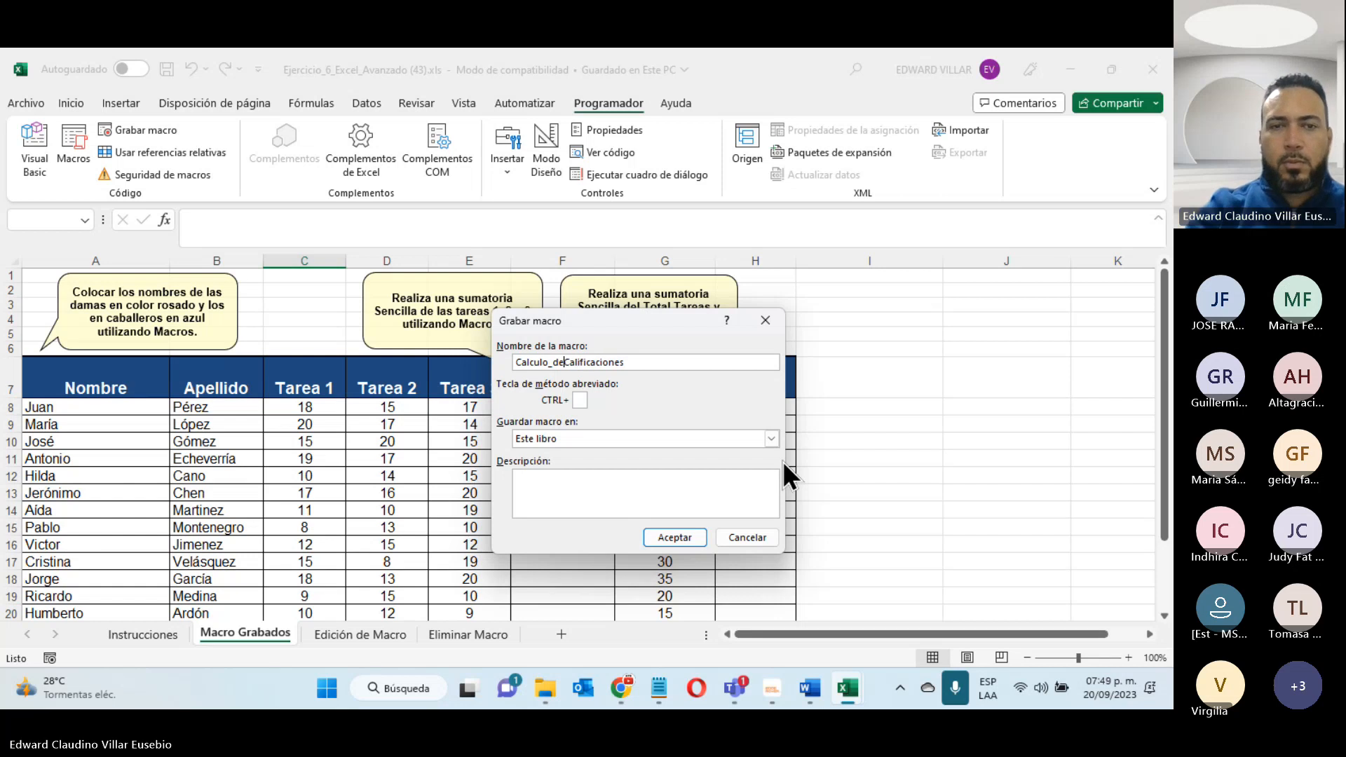
text(_)
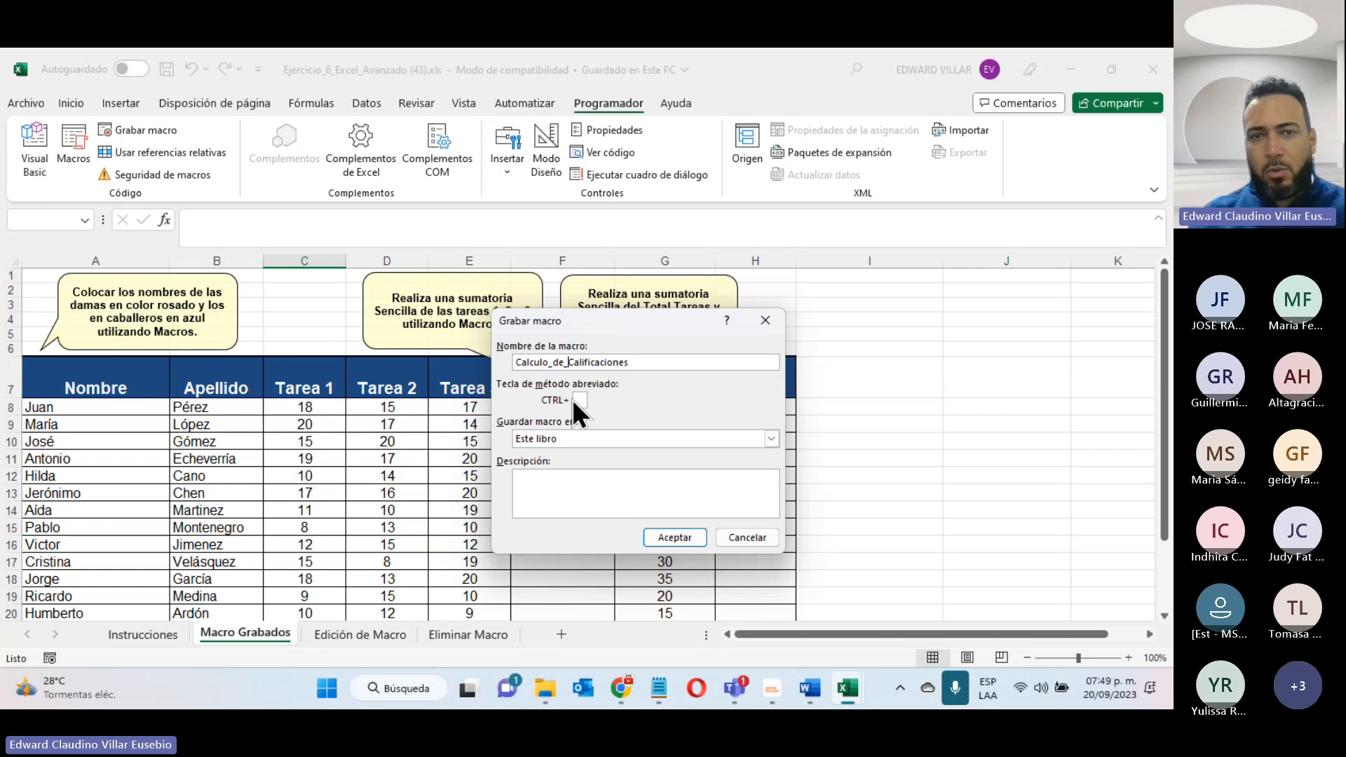
- Assign the letter i as the macro's shortcut and store the macro in Este libro
text(i)
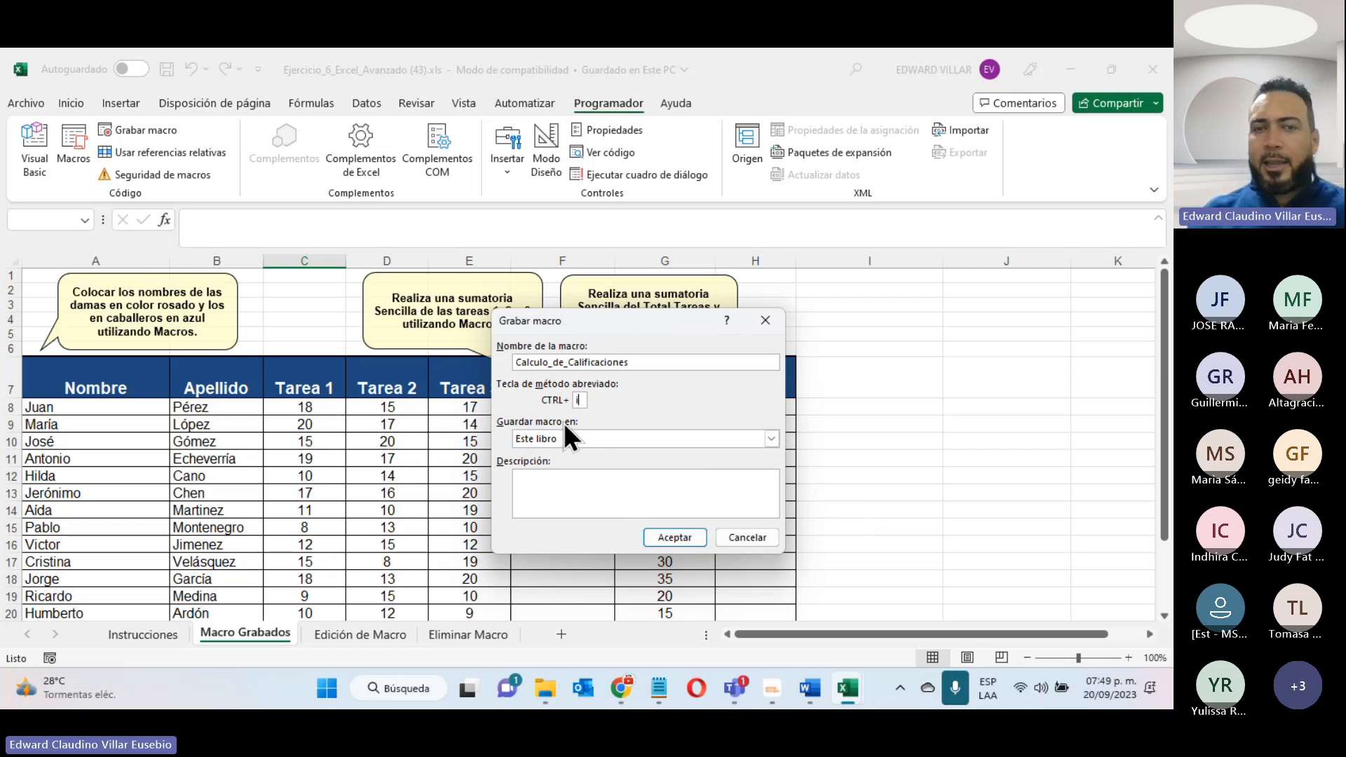
click(577, 435)
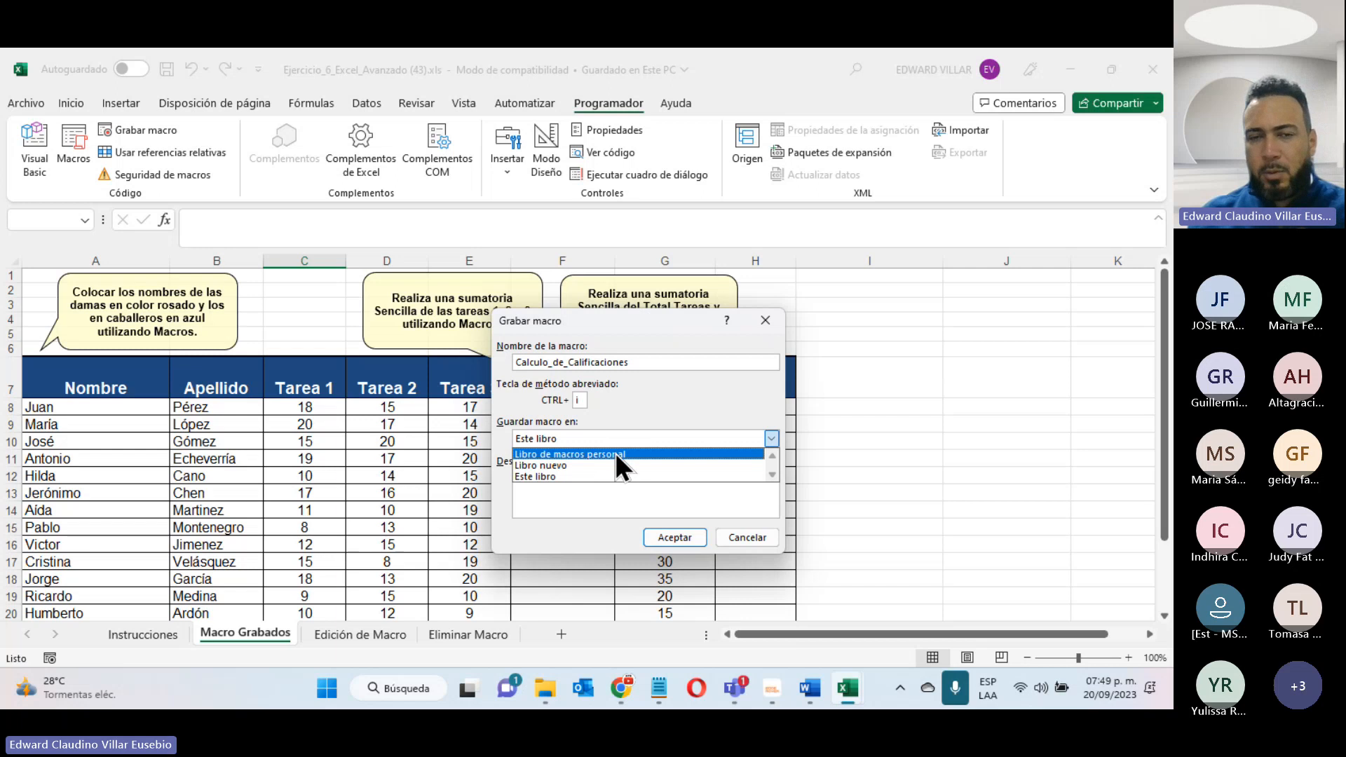
click(527, 477)
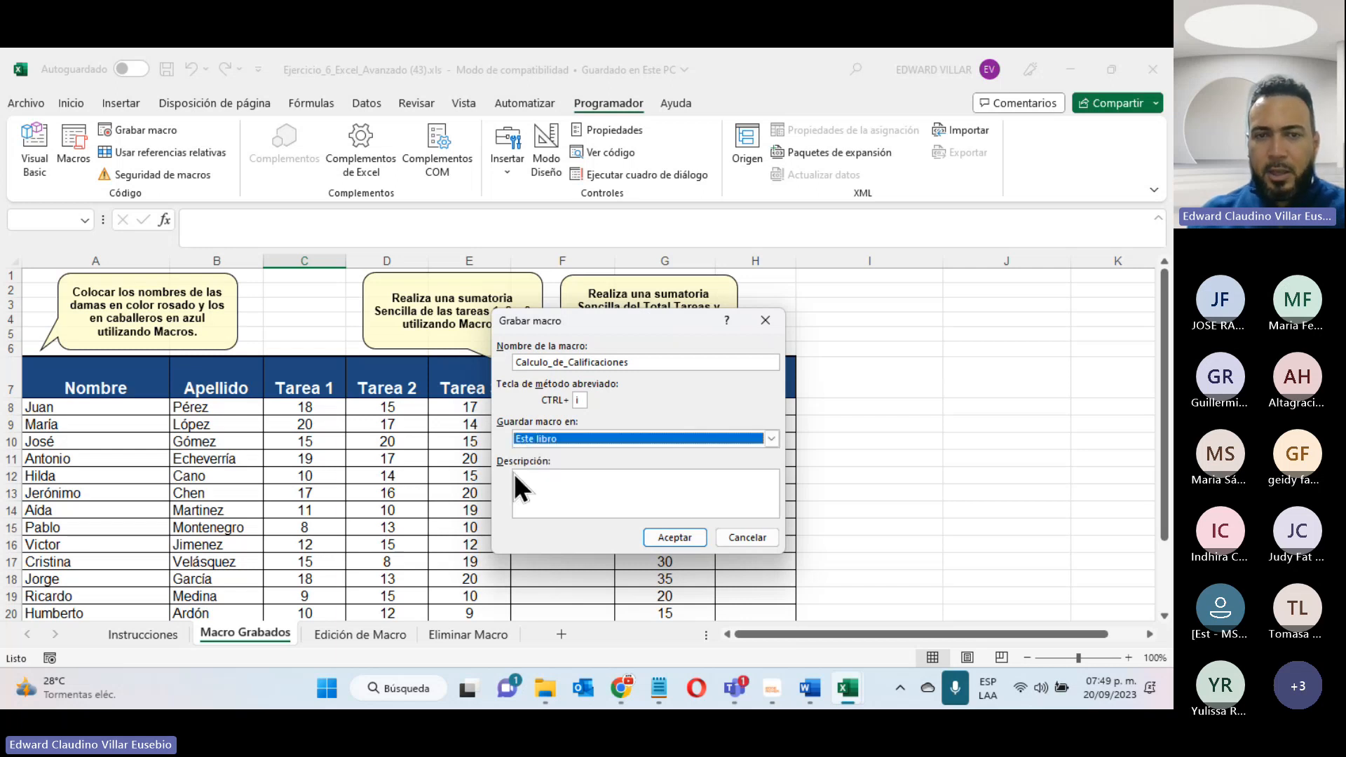
- Add the description "Macro realizado para generar el calculo de las calificaciones." and start recording the macro
click(558, 483)
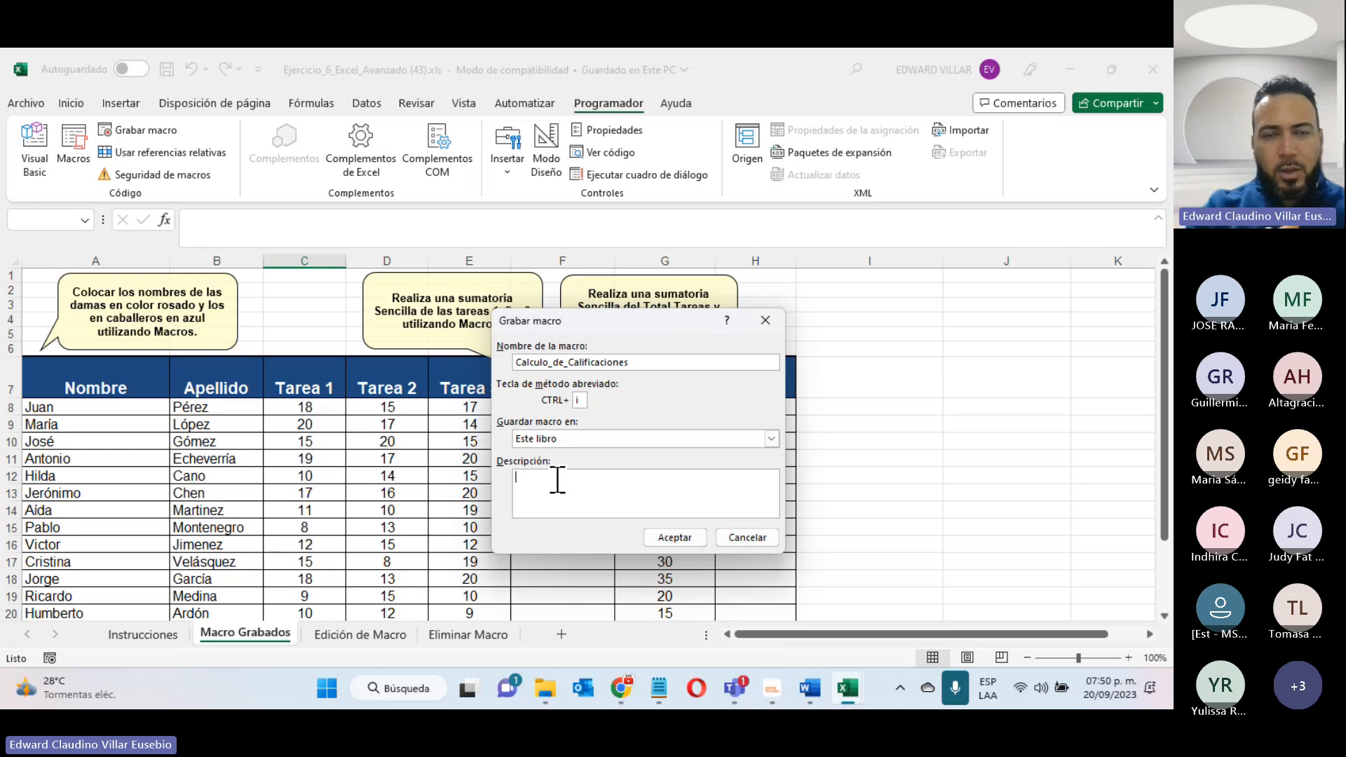
text(M)
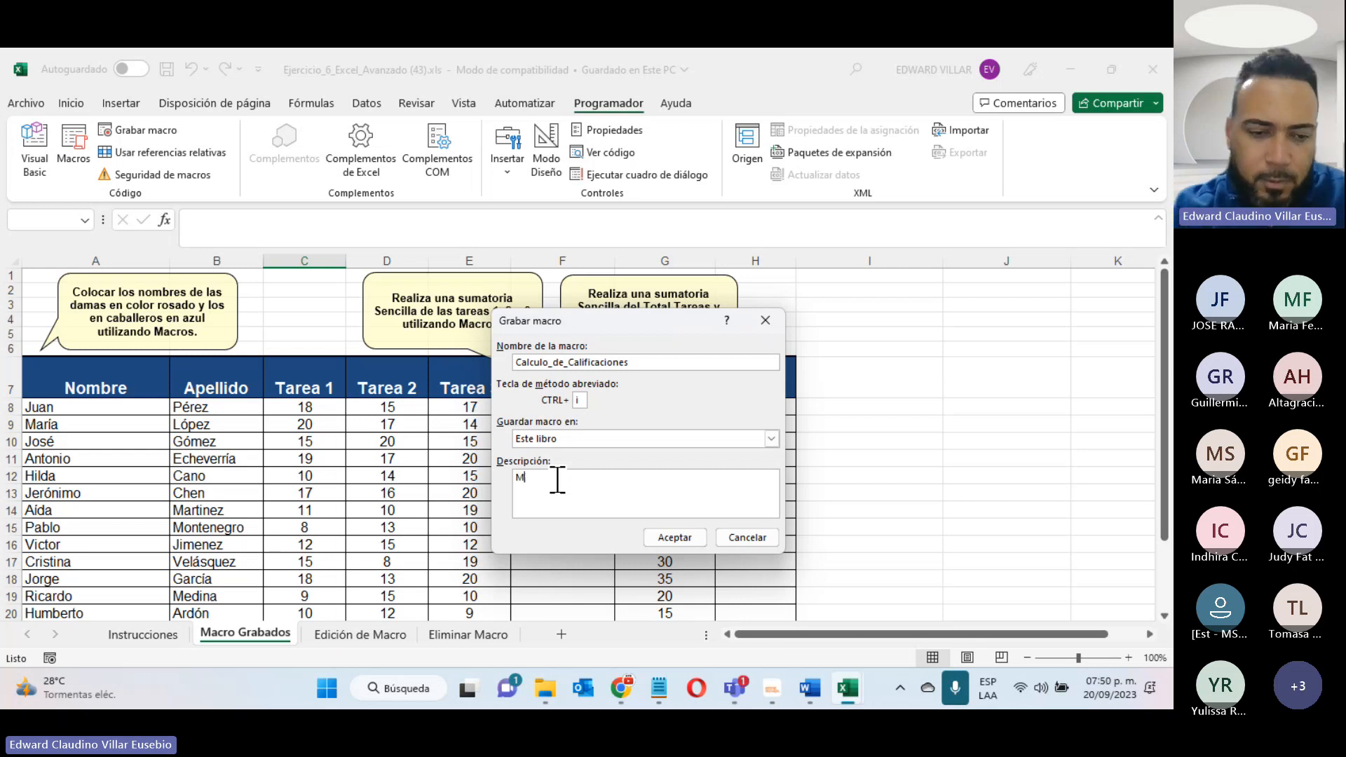
text(acroo)
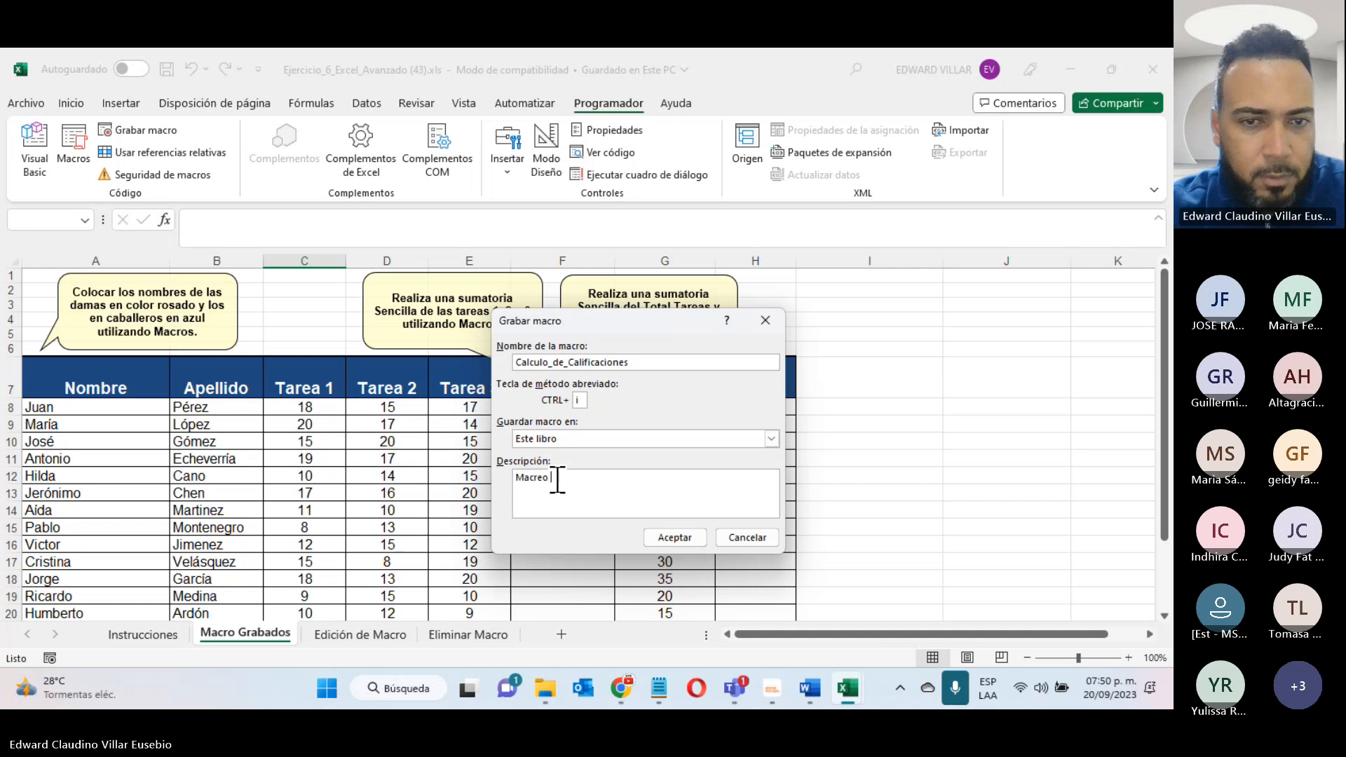
key(BackSpace)
key(BackSpace)
key(BackSpace)
text(o re)
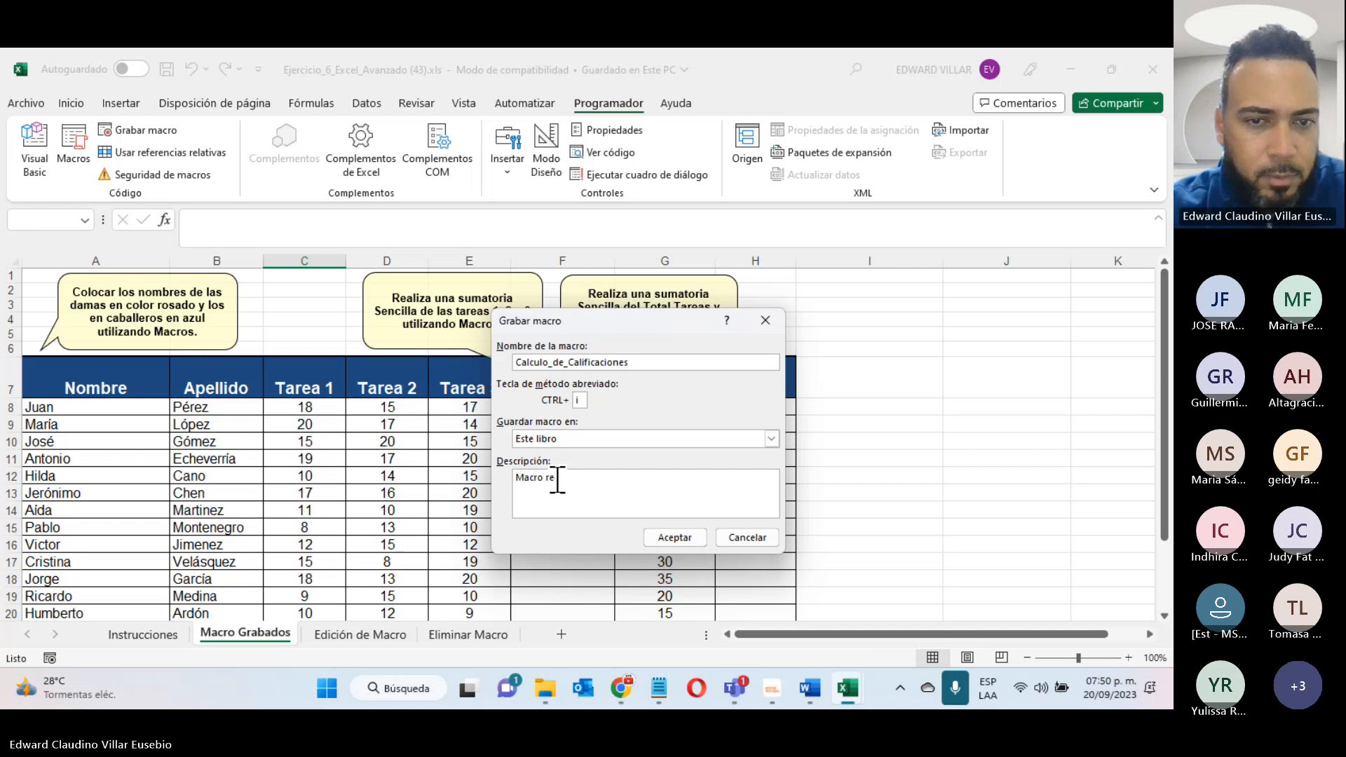
text(alizado para )
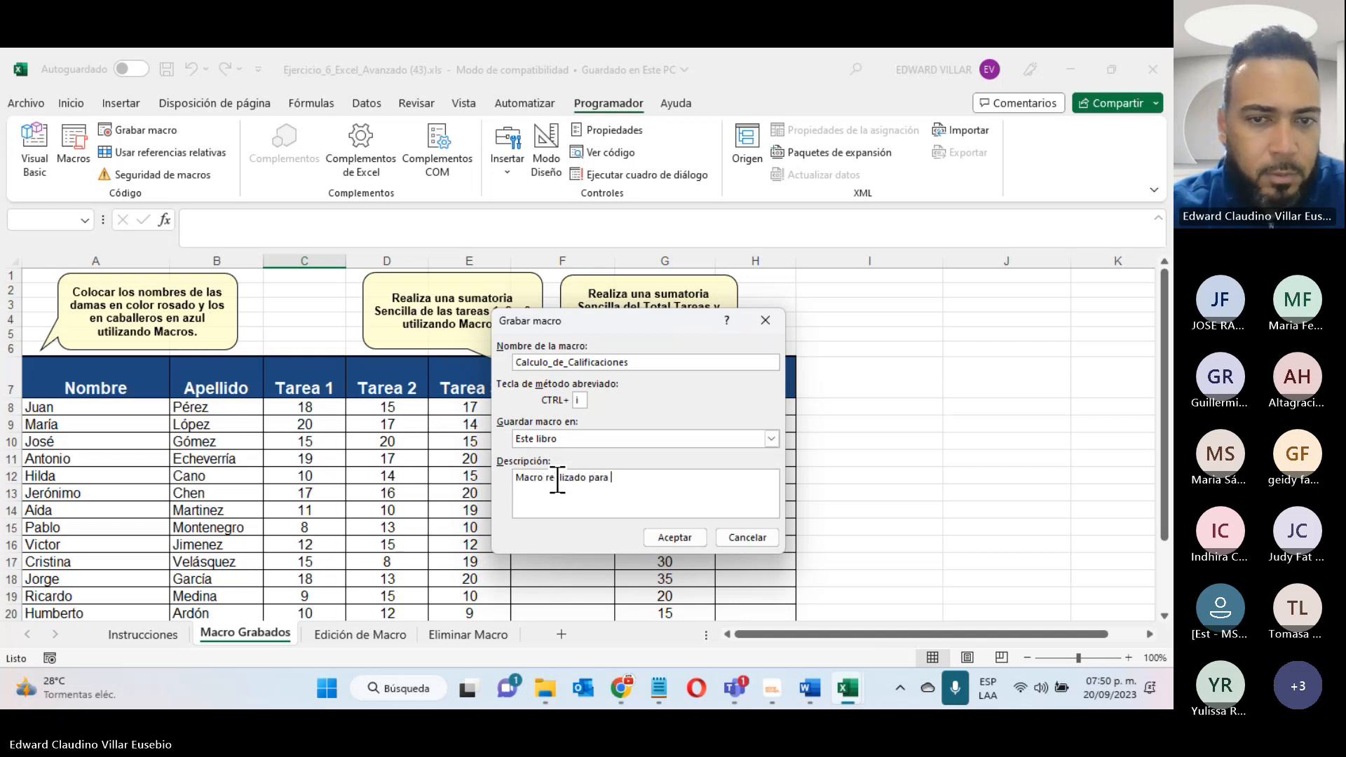
text(rea)
key(BackSpace)
key(BackSpace)
key(BackSpace)
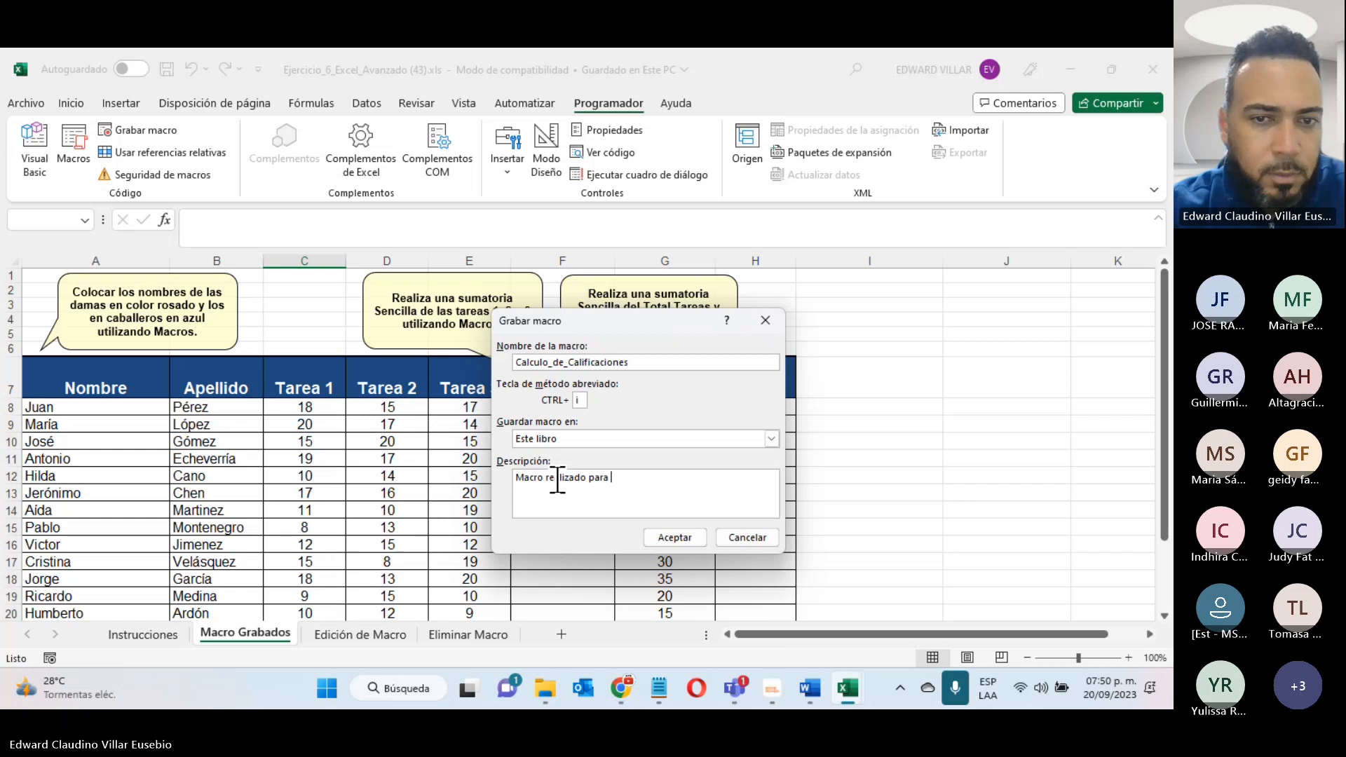
text(generar el calcu)
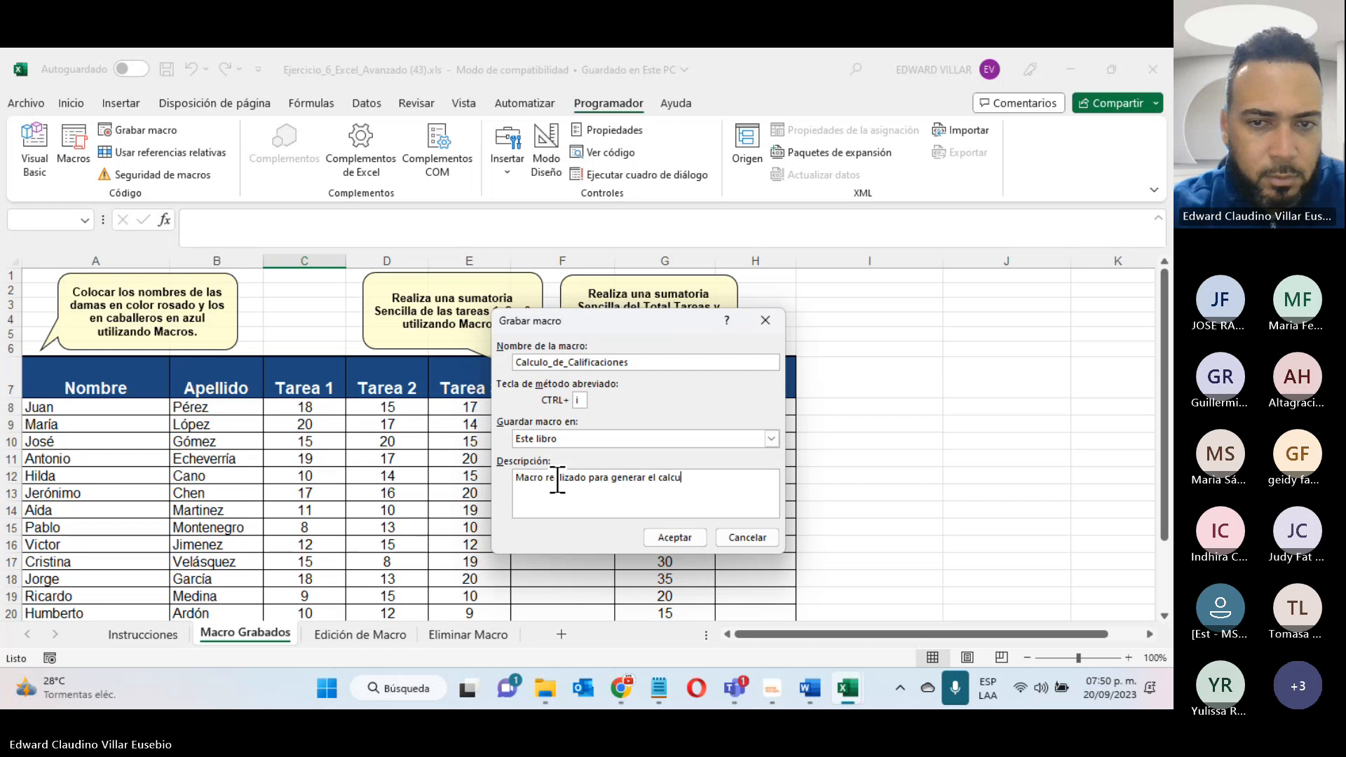
text(lo de)
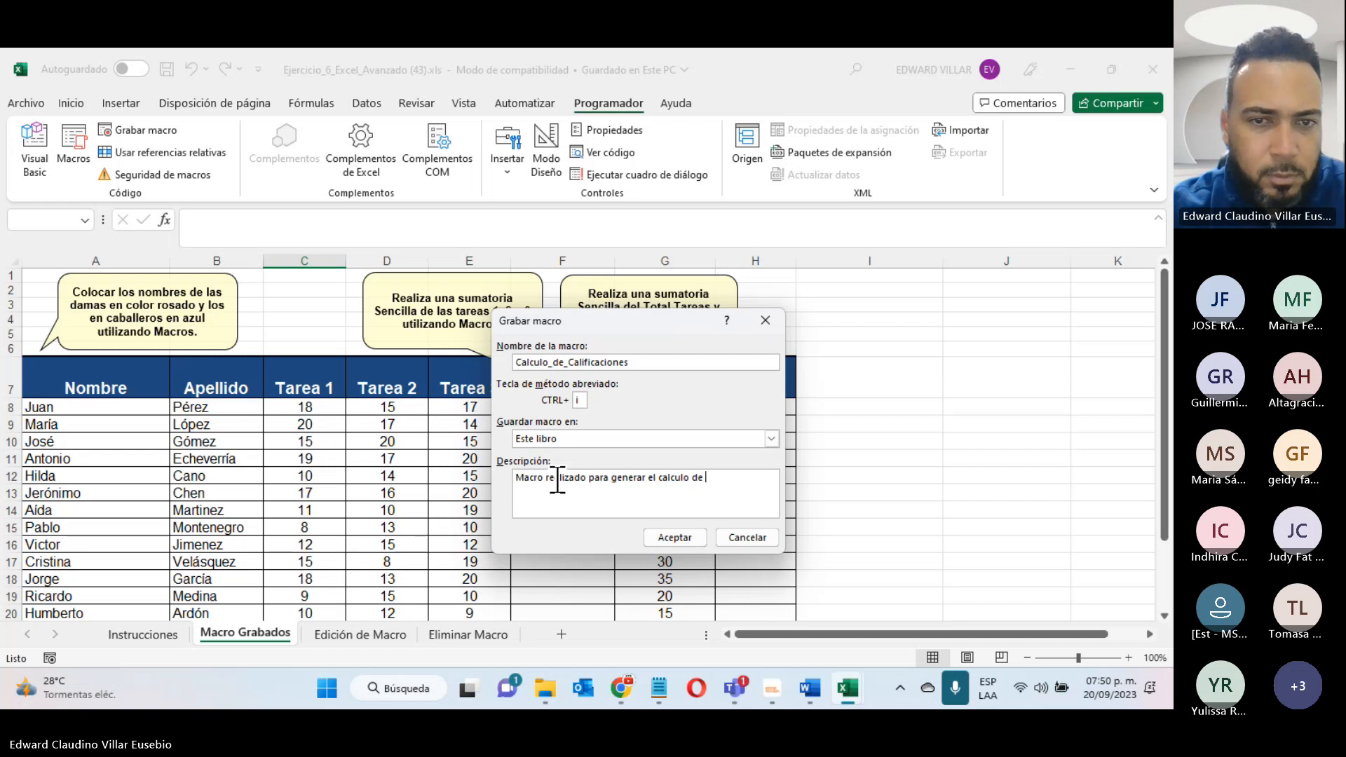
text( las calificacion)
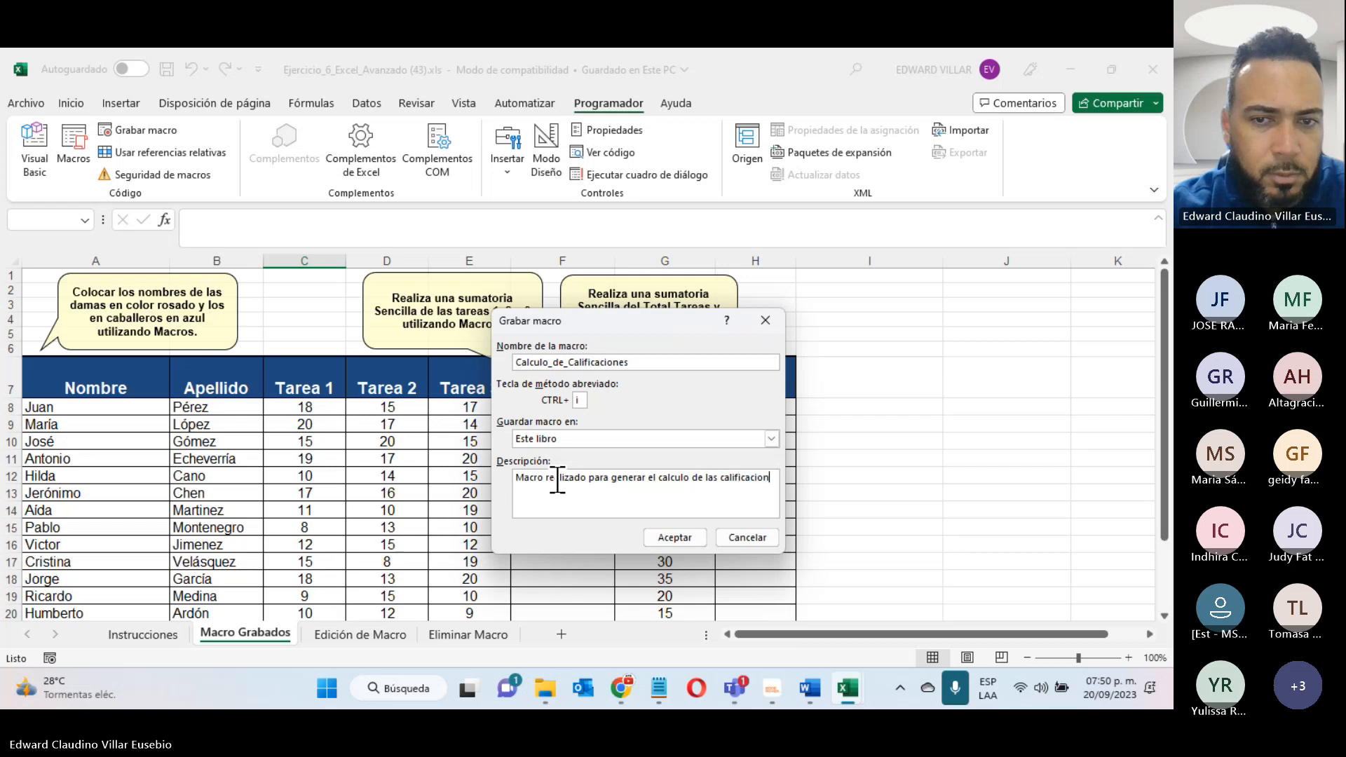
text(es.)
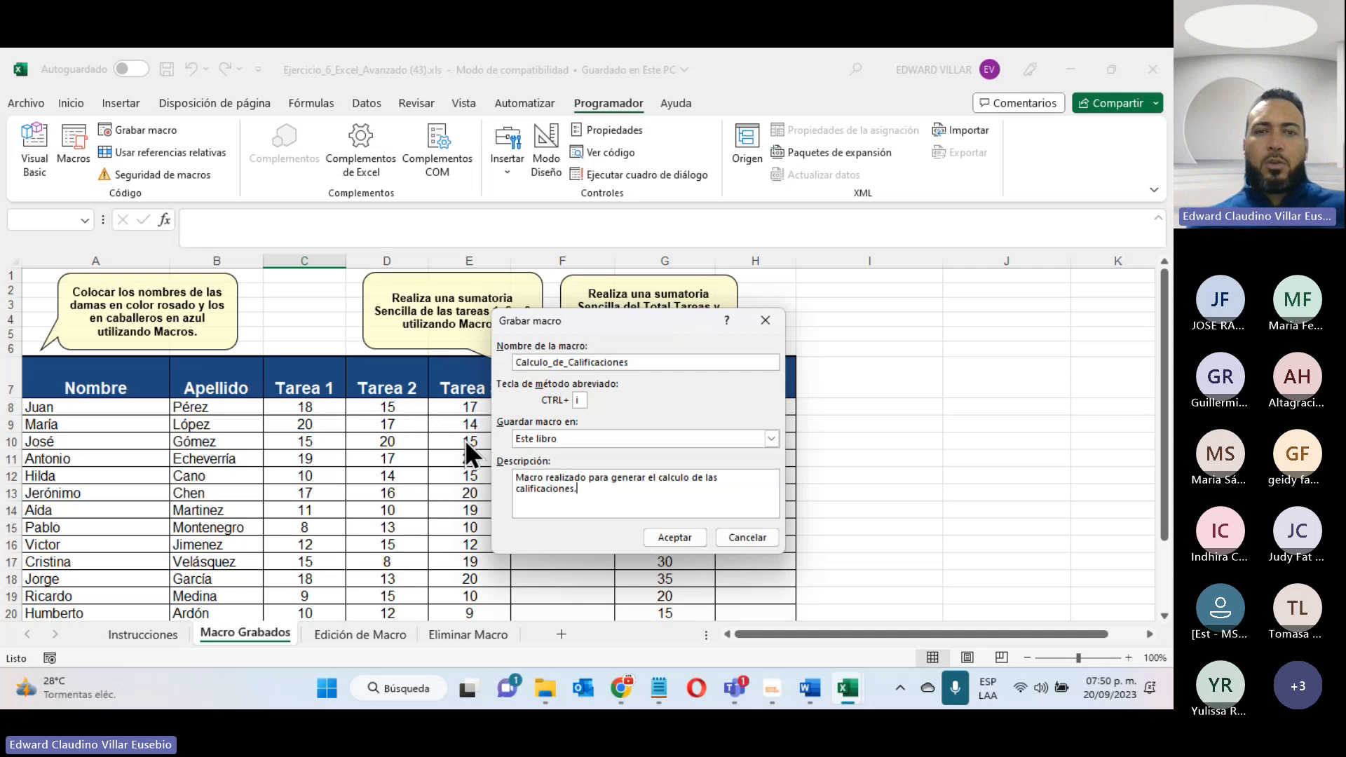
drag(637, 321, 860, 278)
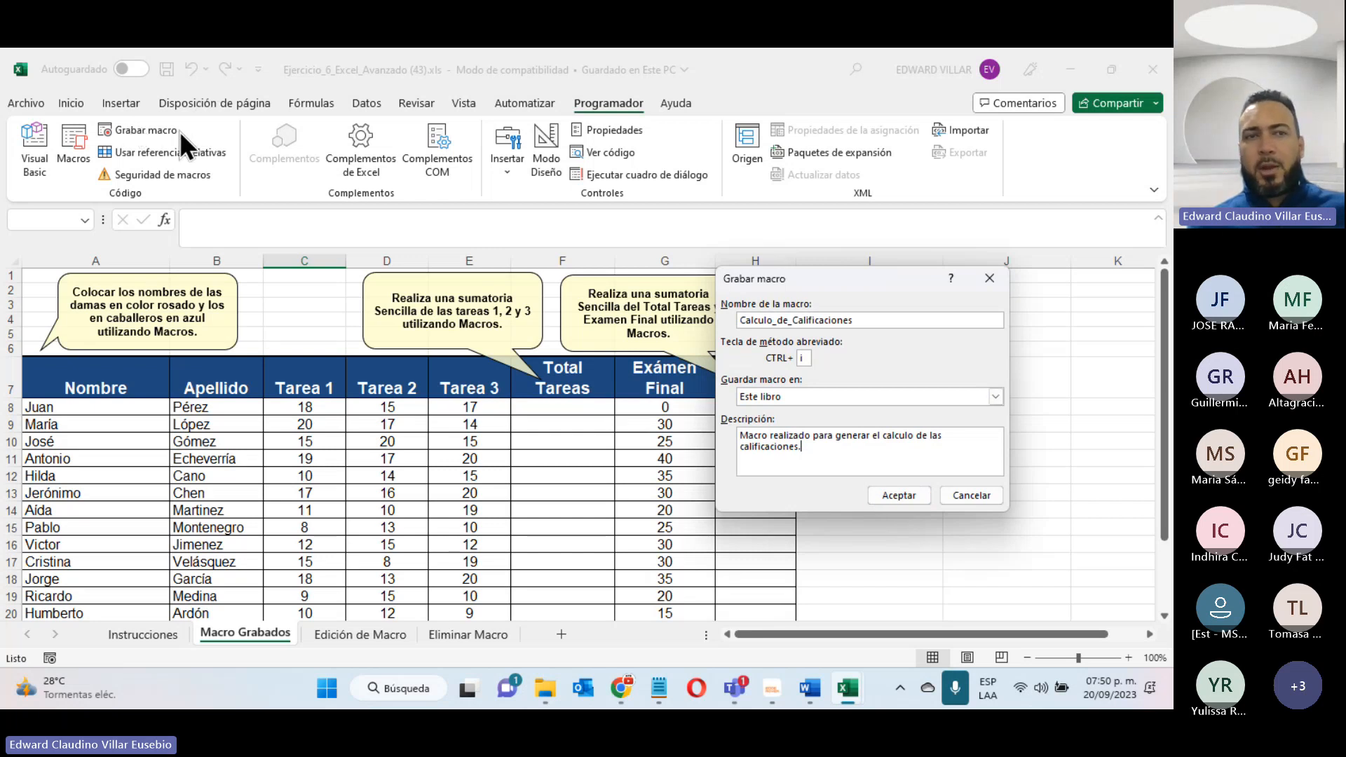
click(904, 495)
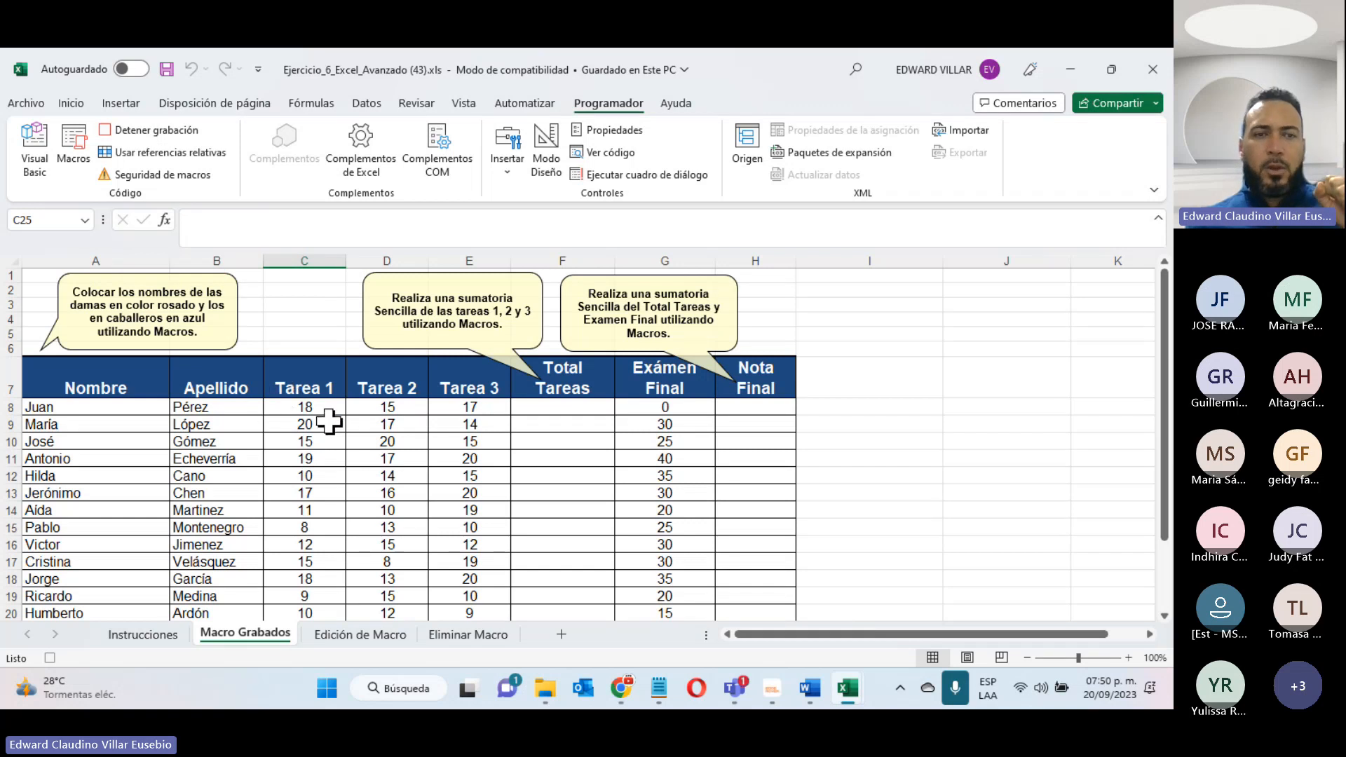
- Sum Tarea 1 to Tarea 3 for the first student in F8 and fill the Total Tareas formula through row 22
drag(304, 407, 557, 410)
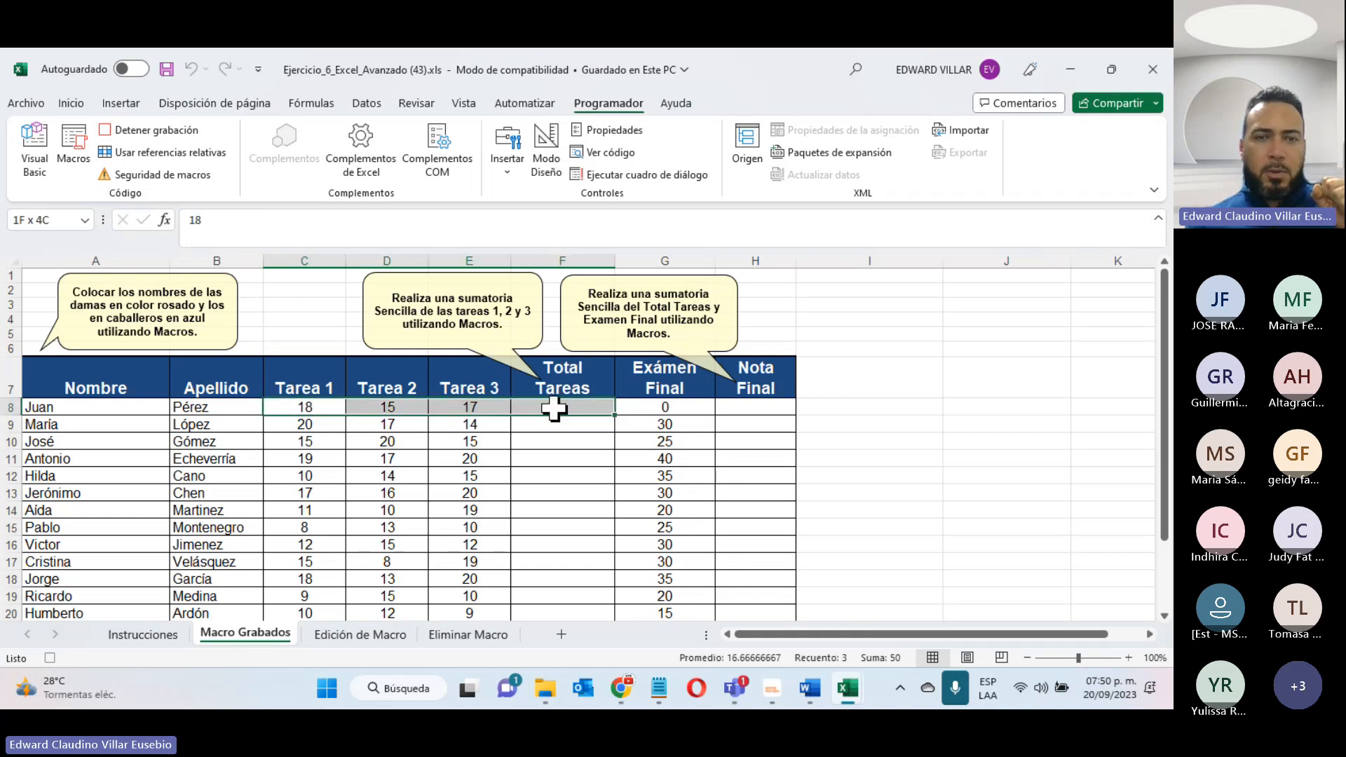
click(74, 103)
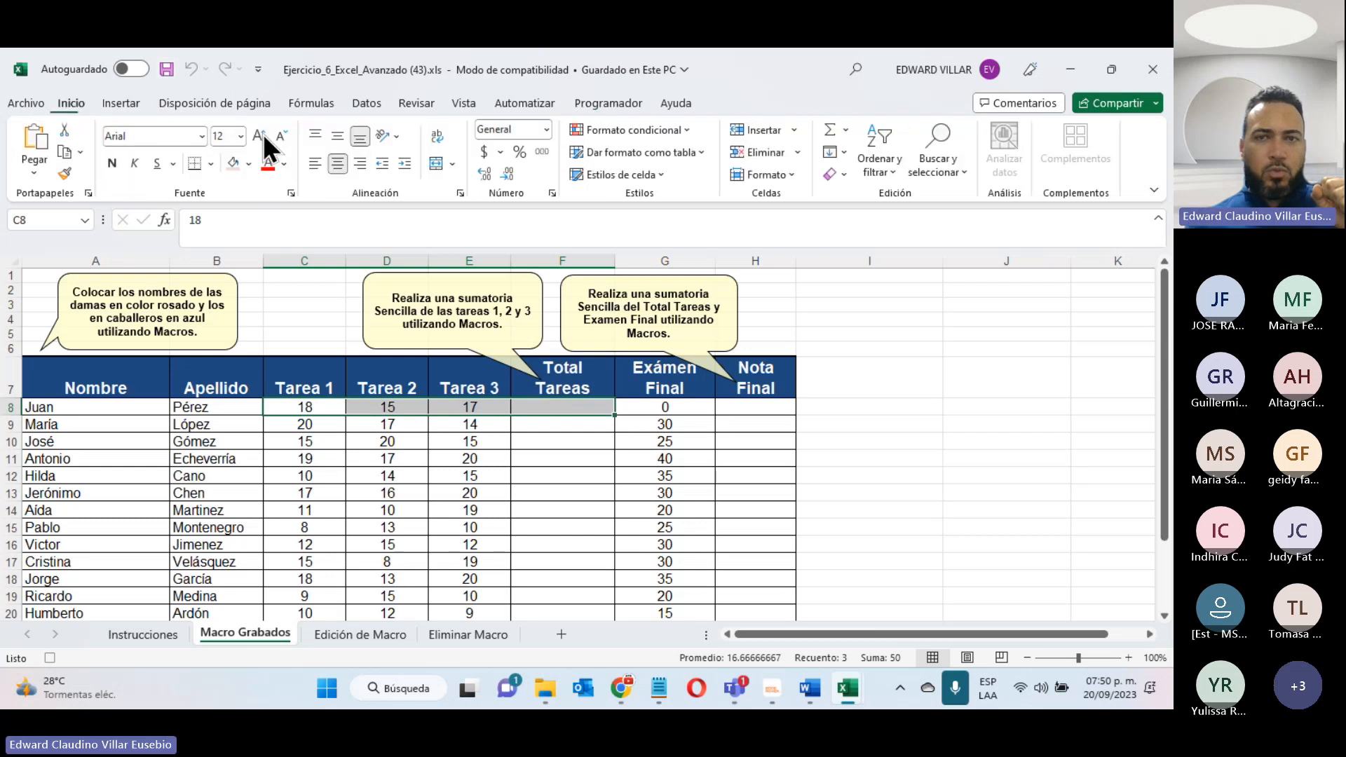
click(823, 131)
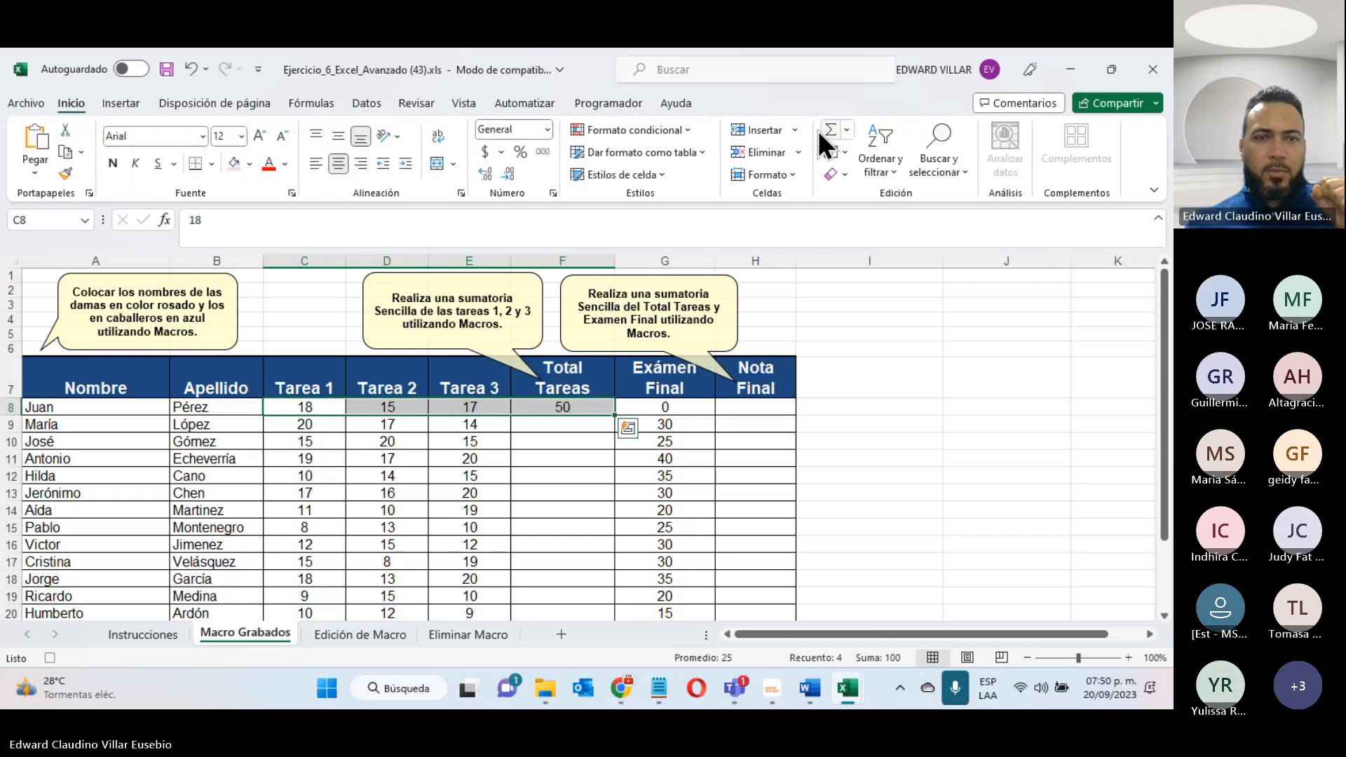
click(564, 407)
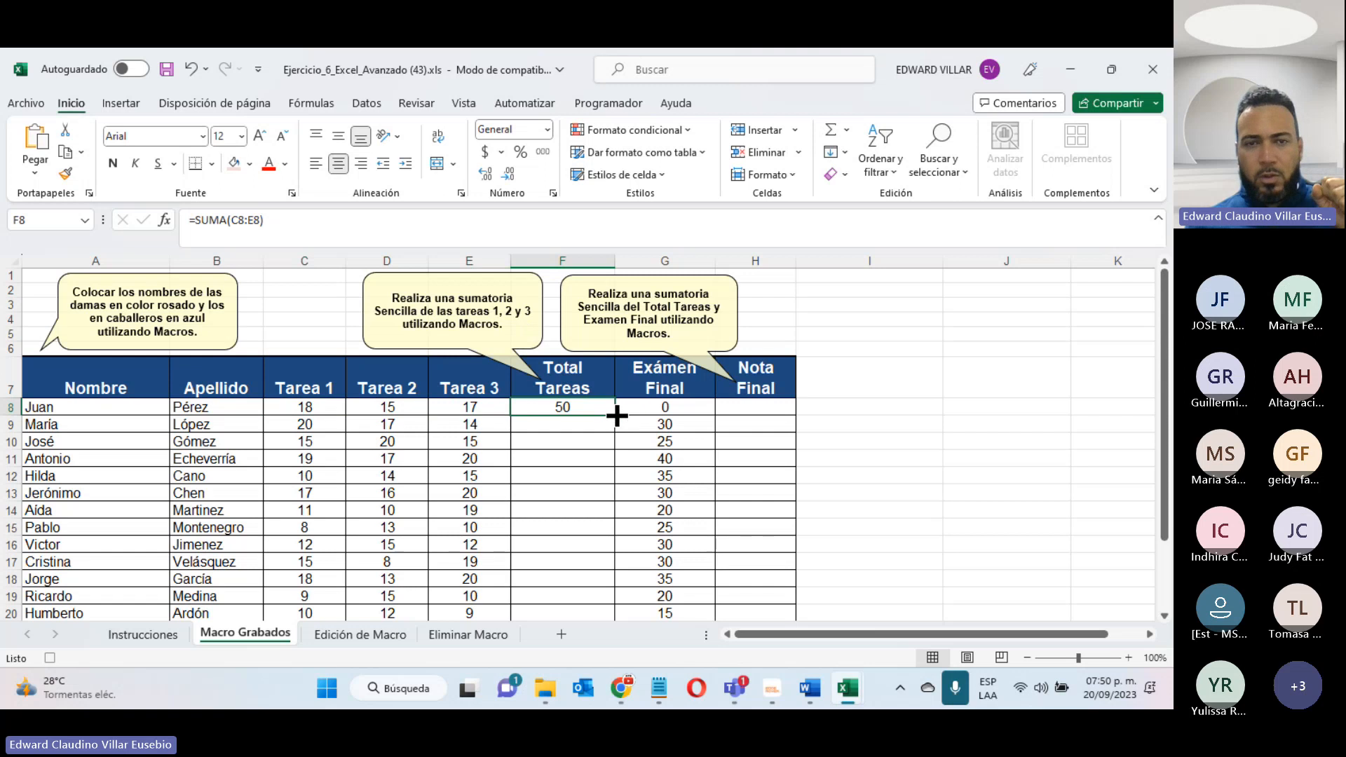
drag(615, 416, 600, 587)
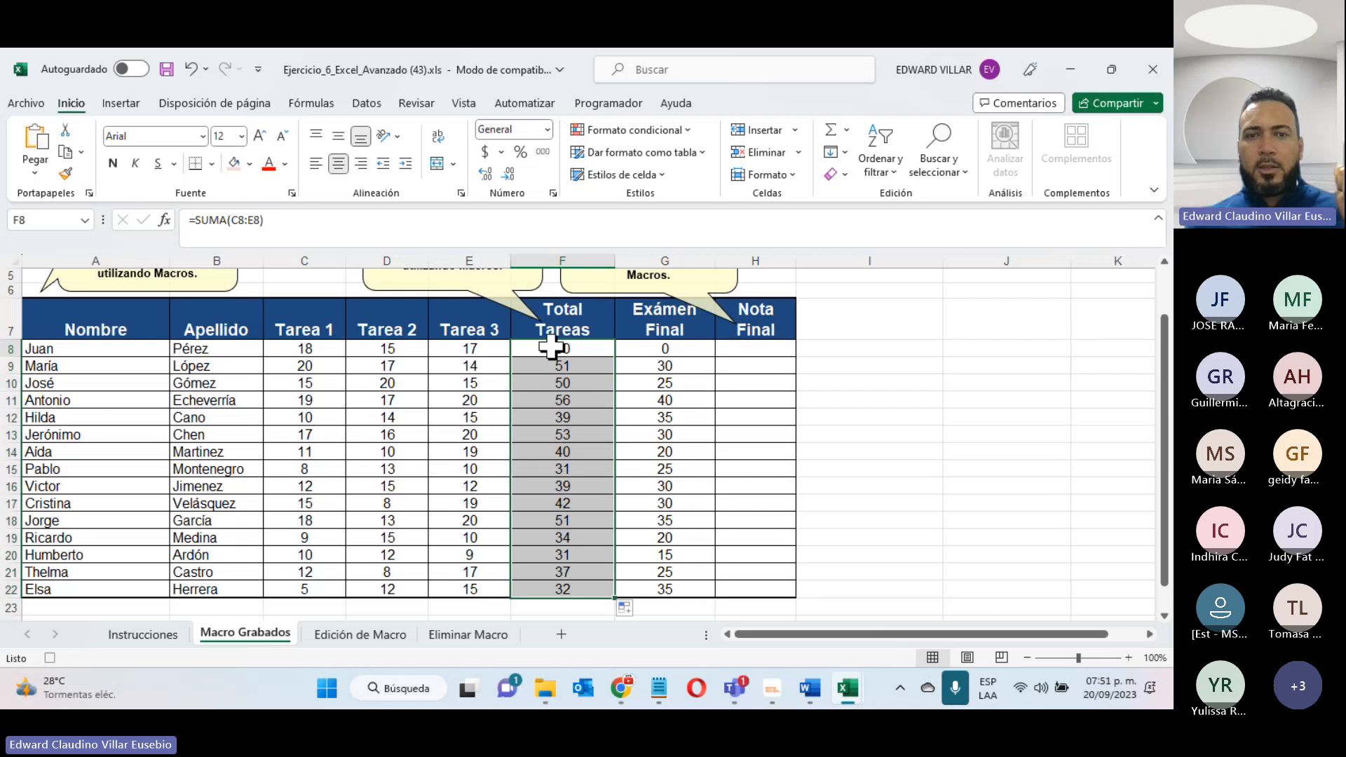
- Sum Total Tareas and Exámen Final in H8, fill the formula through H22 and center the Nota Final values
drag(550, 347, 733, 345)
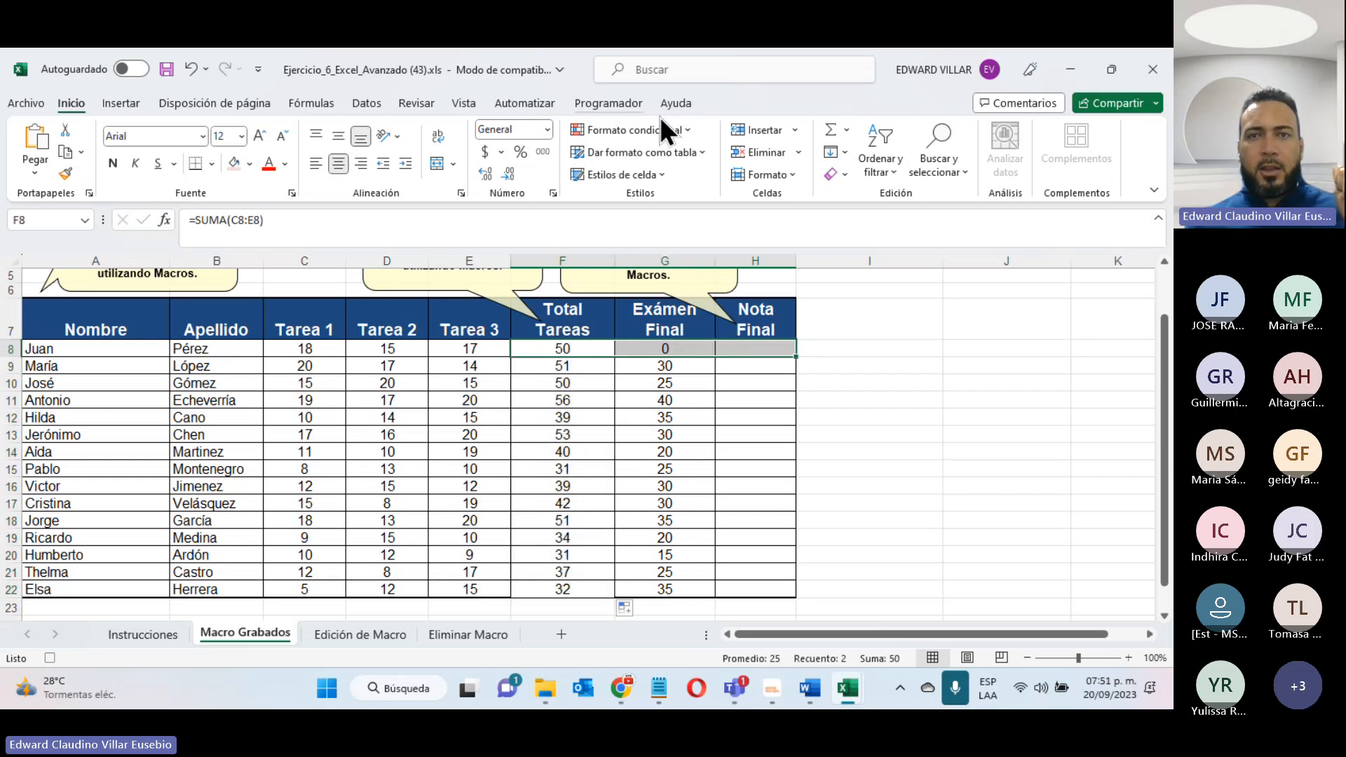
click(830, 130)
click(750, 352)
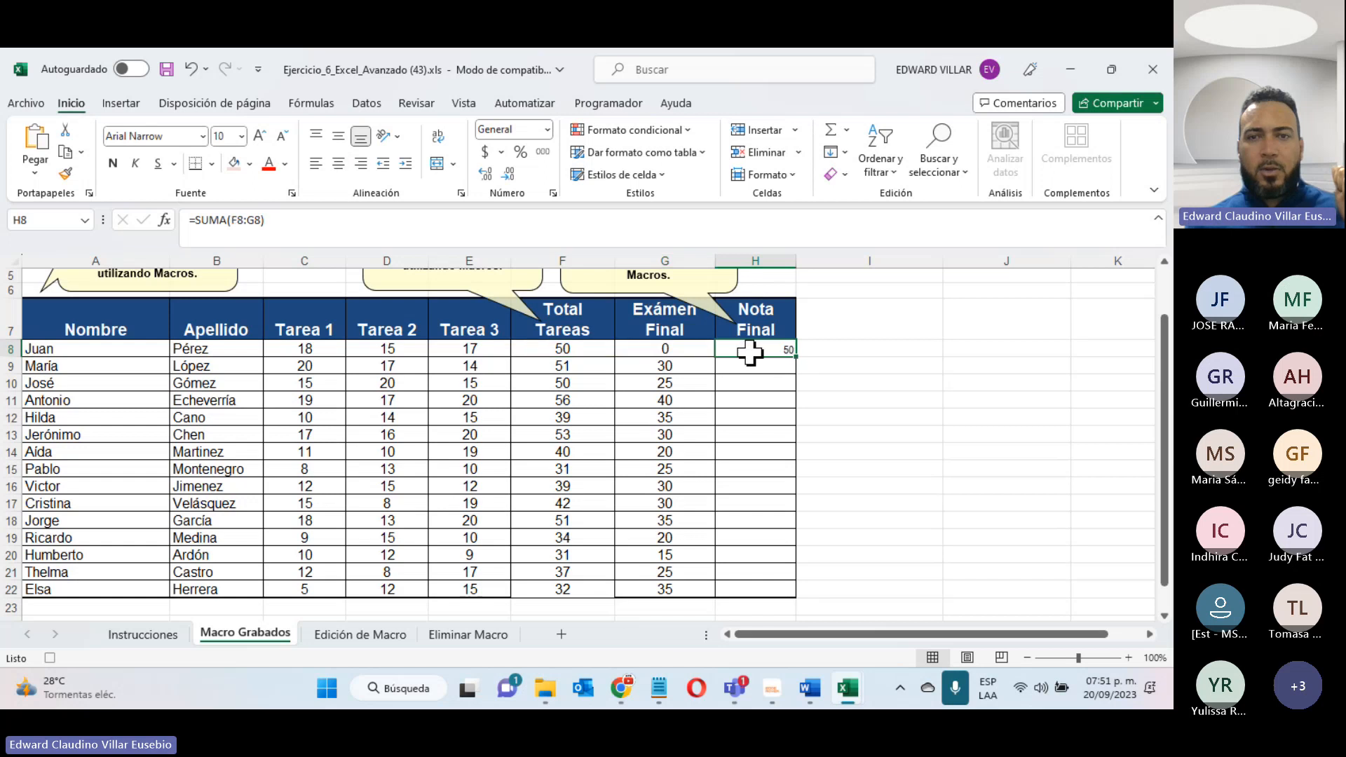
drag(795, 356, 788, 593)
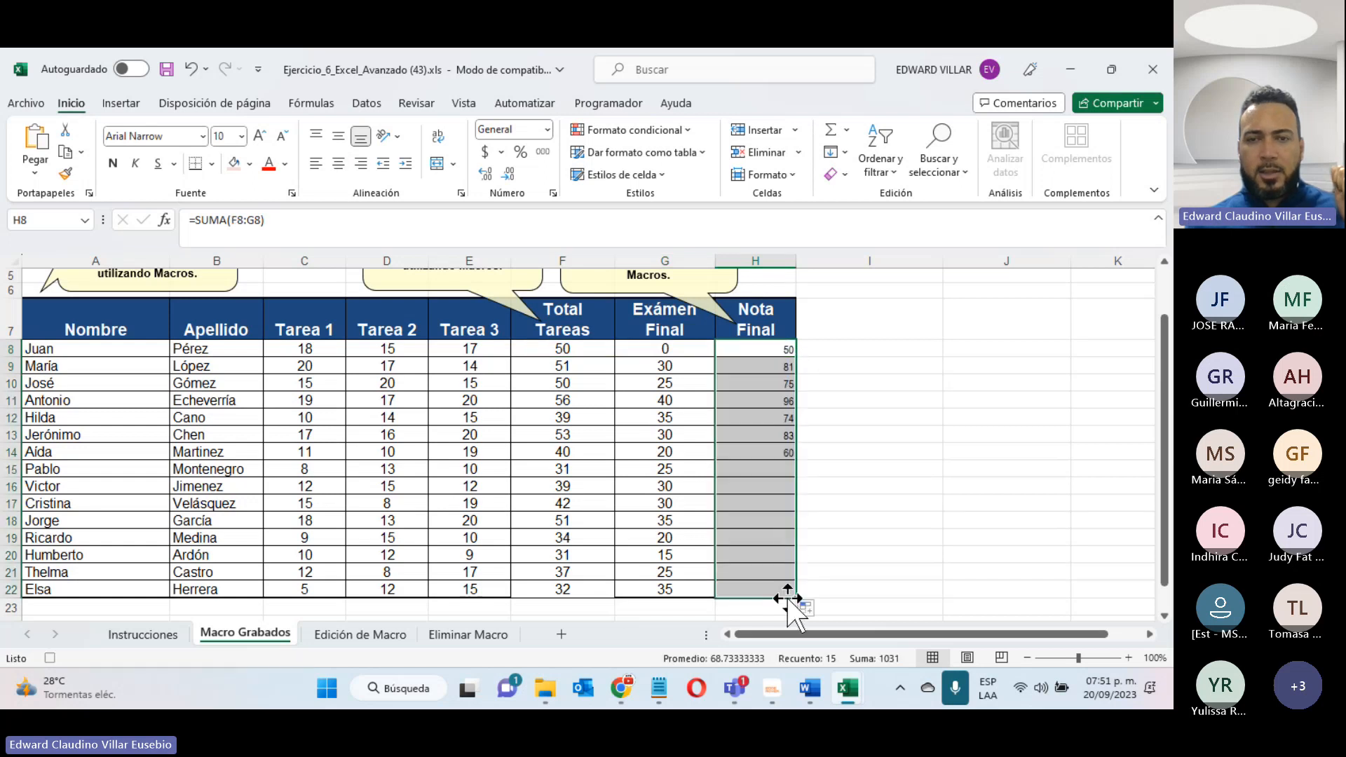
click(338, 165)
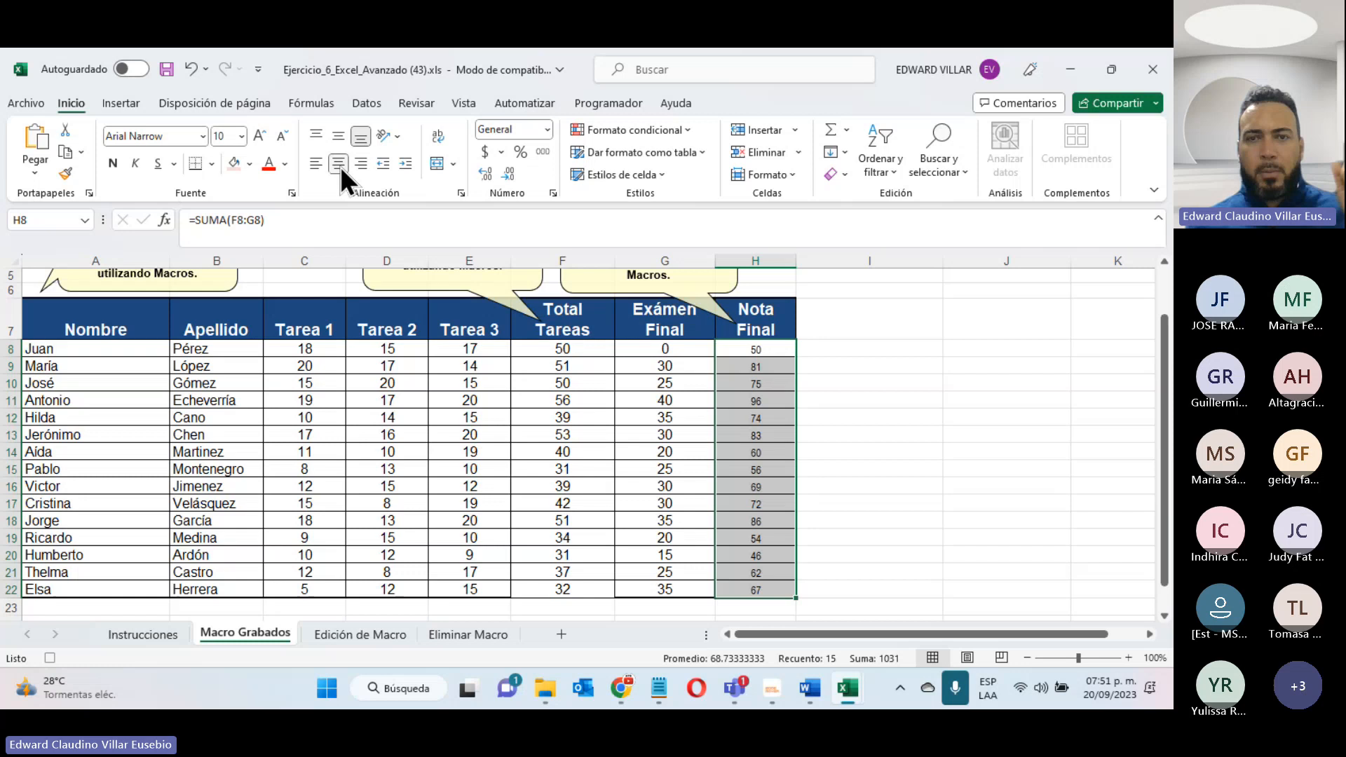
- Format the Nota Final values in H8:H22 in bold at font size 14
click(242, 134)
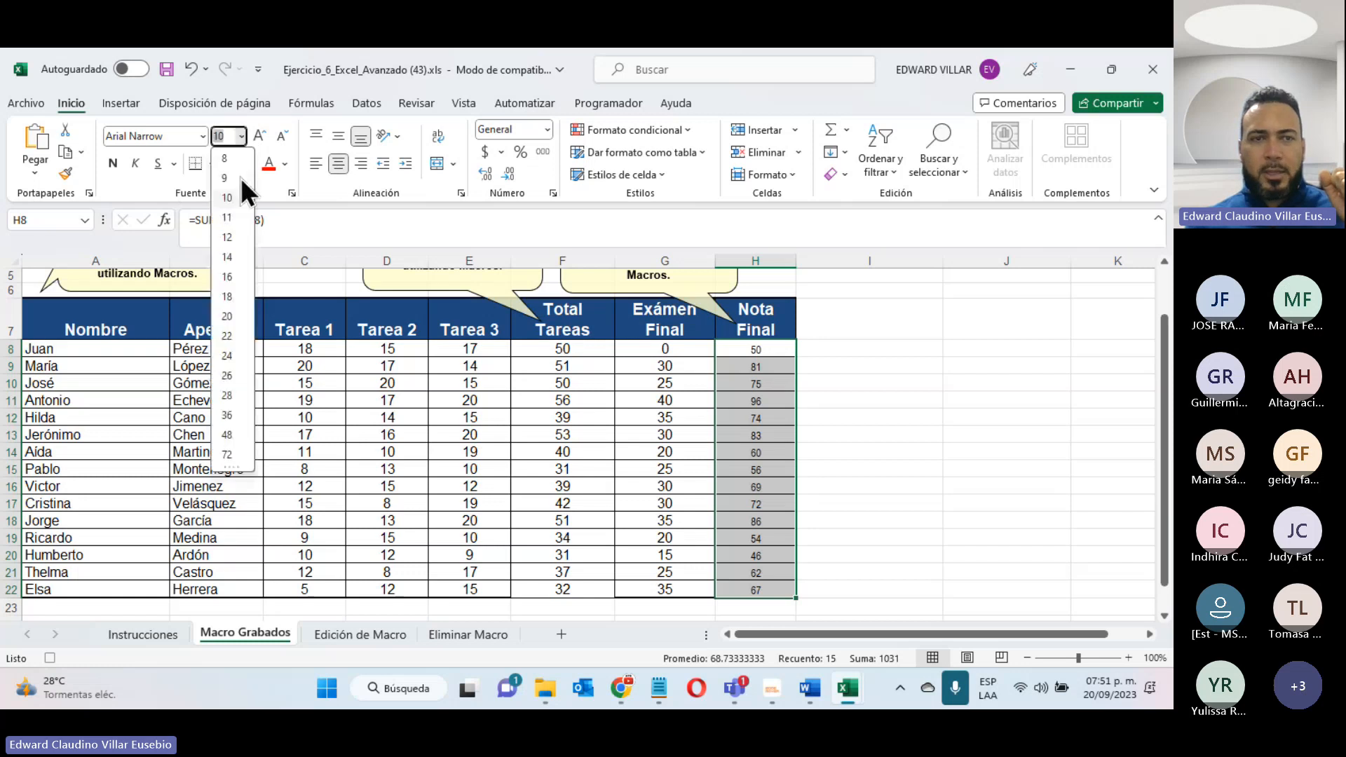
click(234, 255)
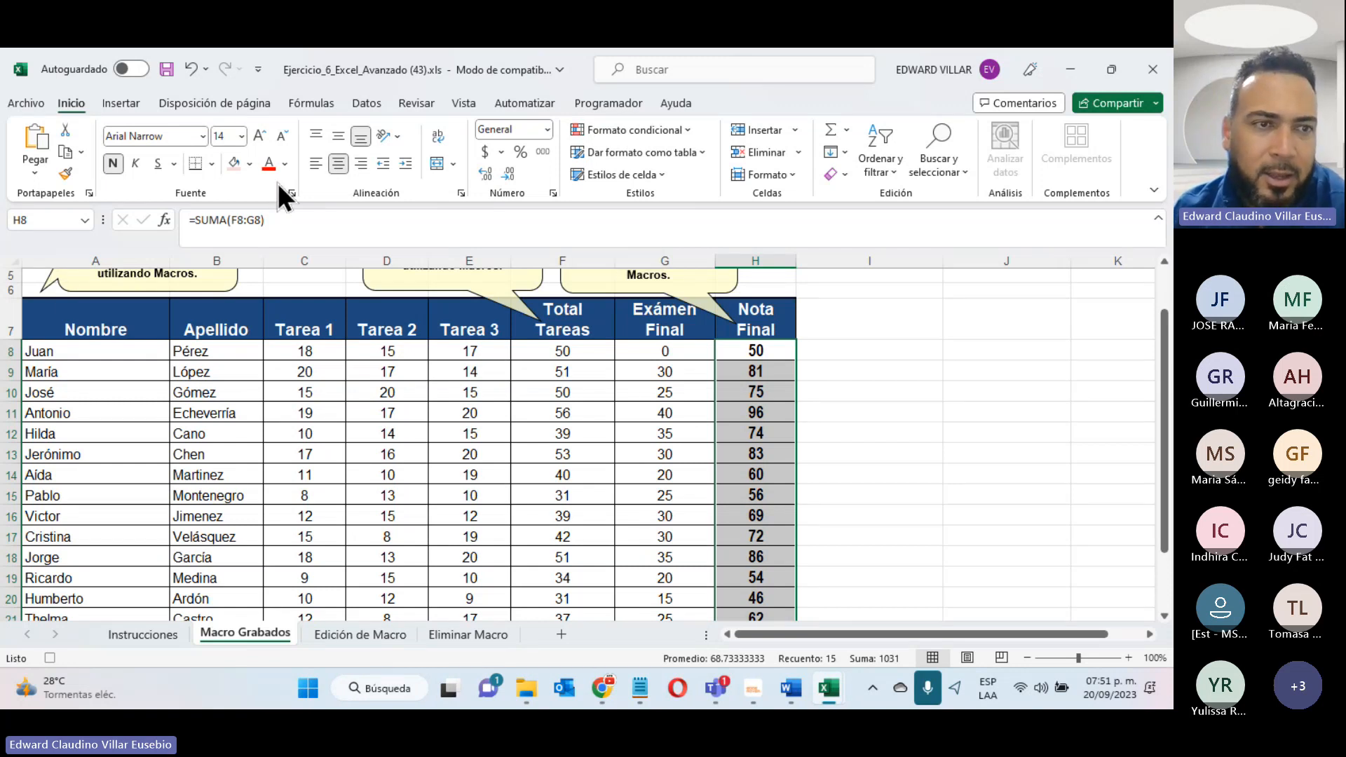
- Select the first names in A8:A22 and look through the whole list to distinguish the women's names from the men's
click(61, 352)
drag(61, 367, 66, 556)
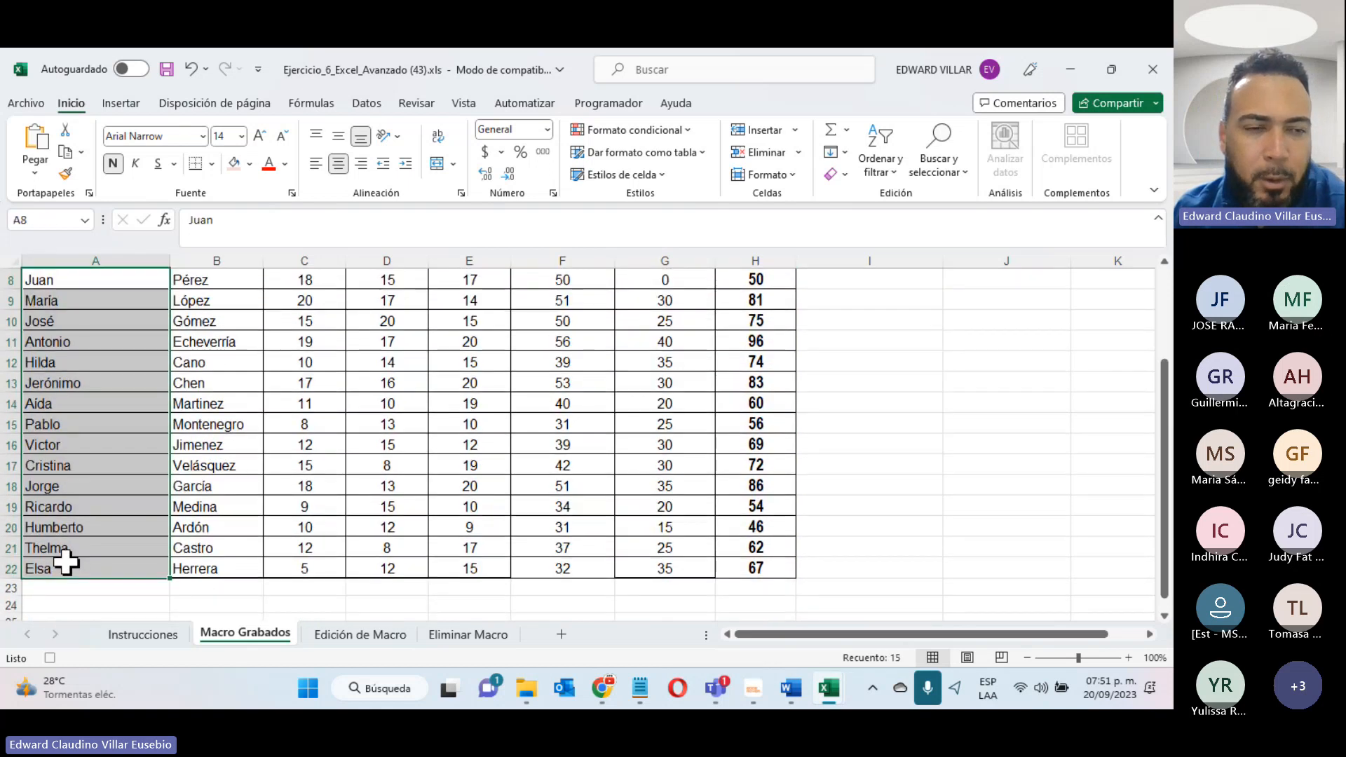
text(Juan Maria José Antonio Hilda Jerónimo Aída Pablo Victor Cristina Jorge Ricardo Humberto Thelma Elsa)
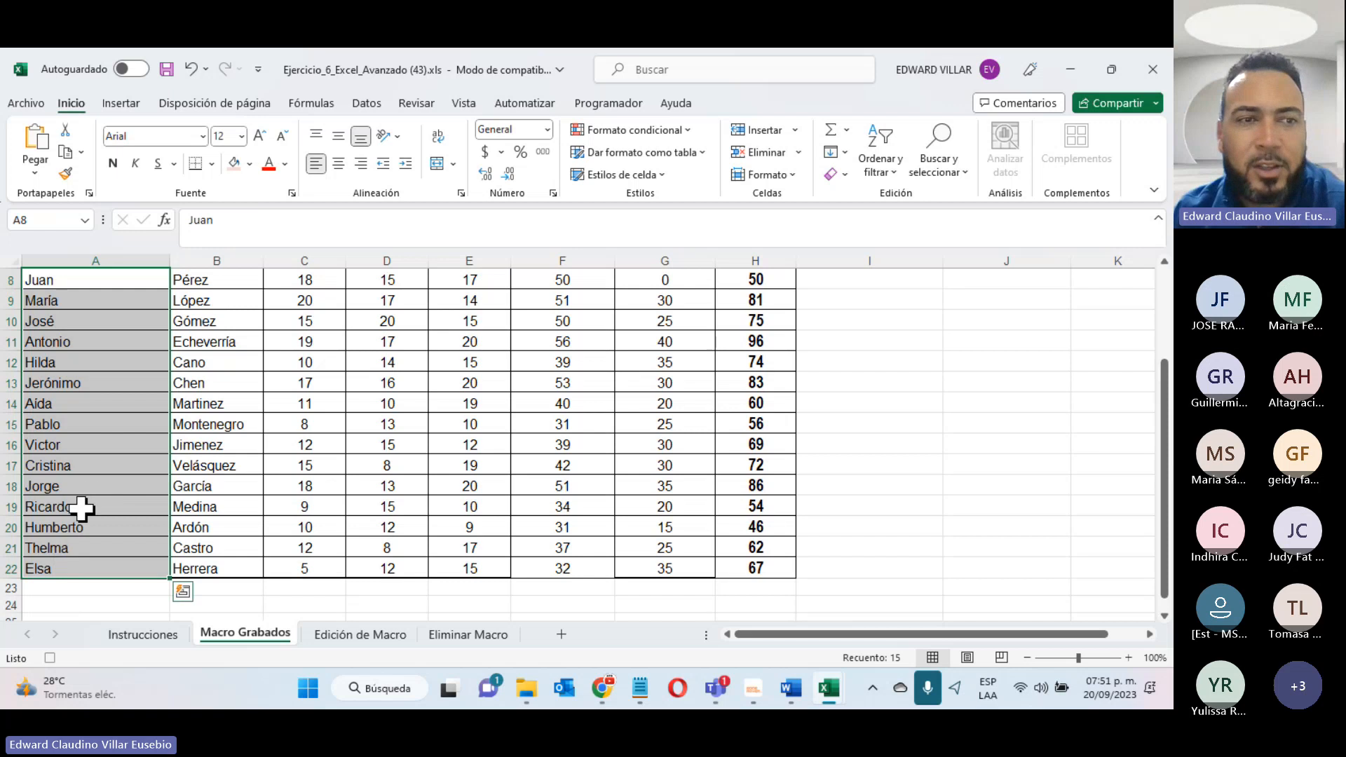
scroll(88, 501, up, 3)
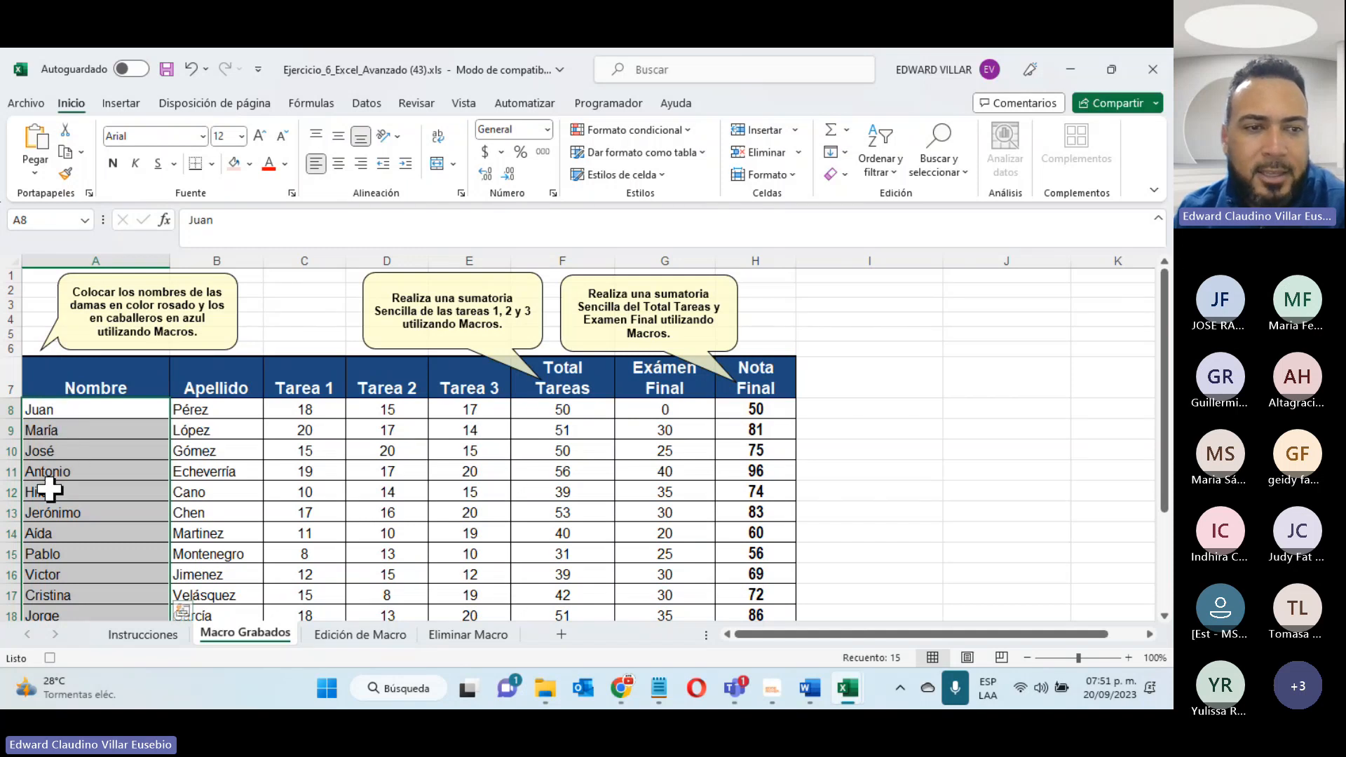
scroll(97, 522, down, 3)
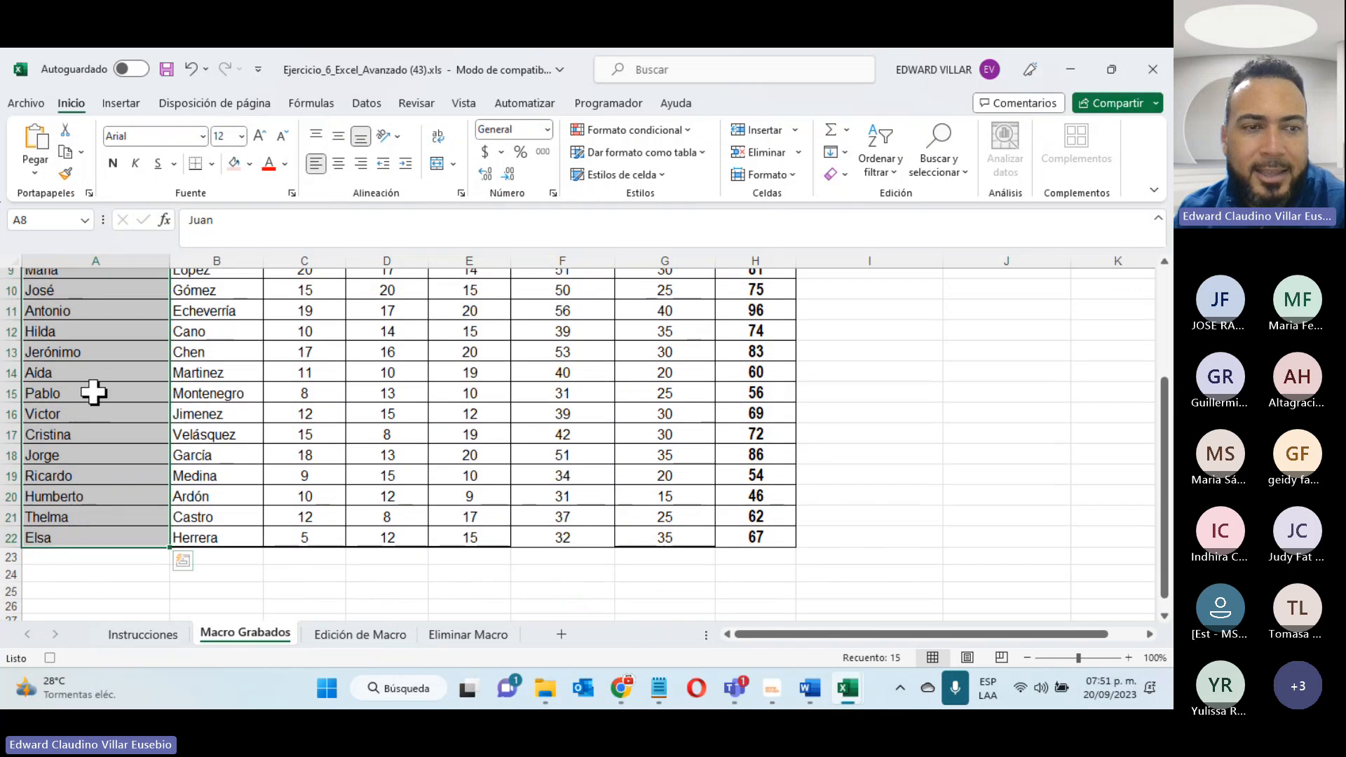
scroll(96, 525, up, 1)
scroll(96, 526, up, 2)
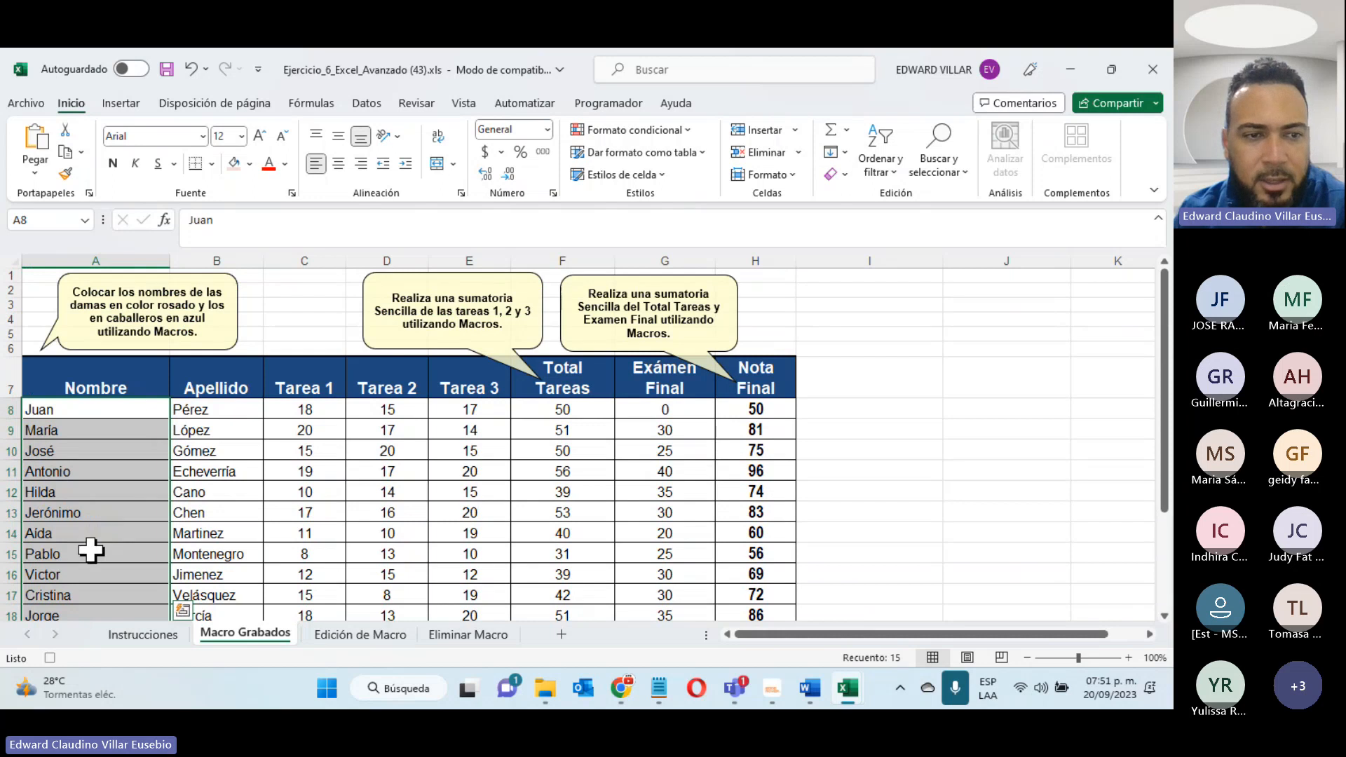
scroll(90, 551, down, 3)
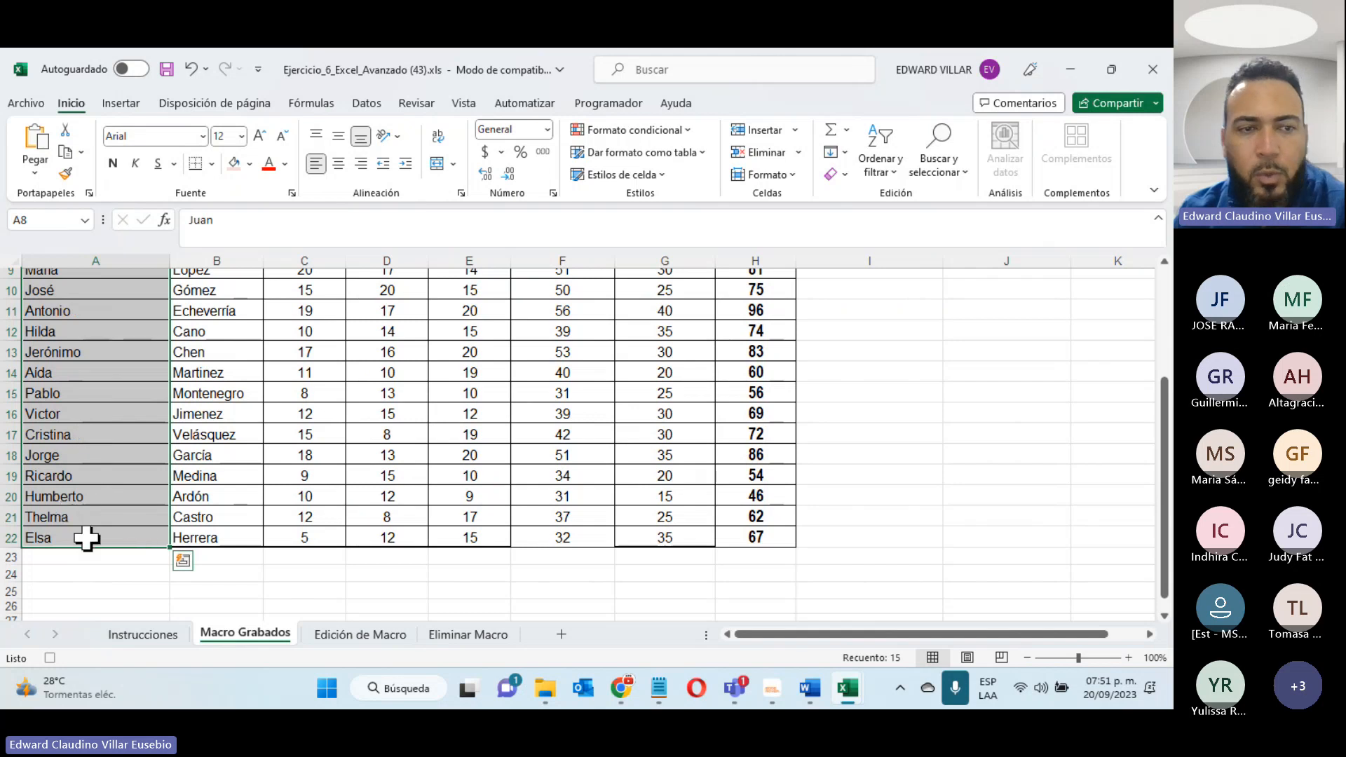
scroll(119, 510, up, 2)
scroll(119, 510, up, 1)
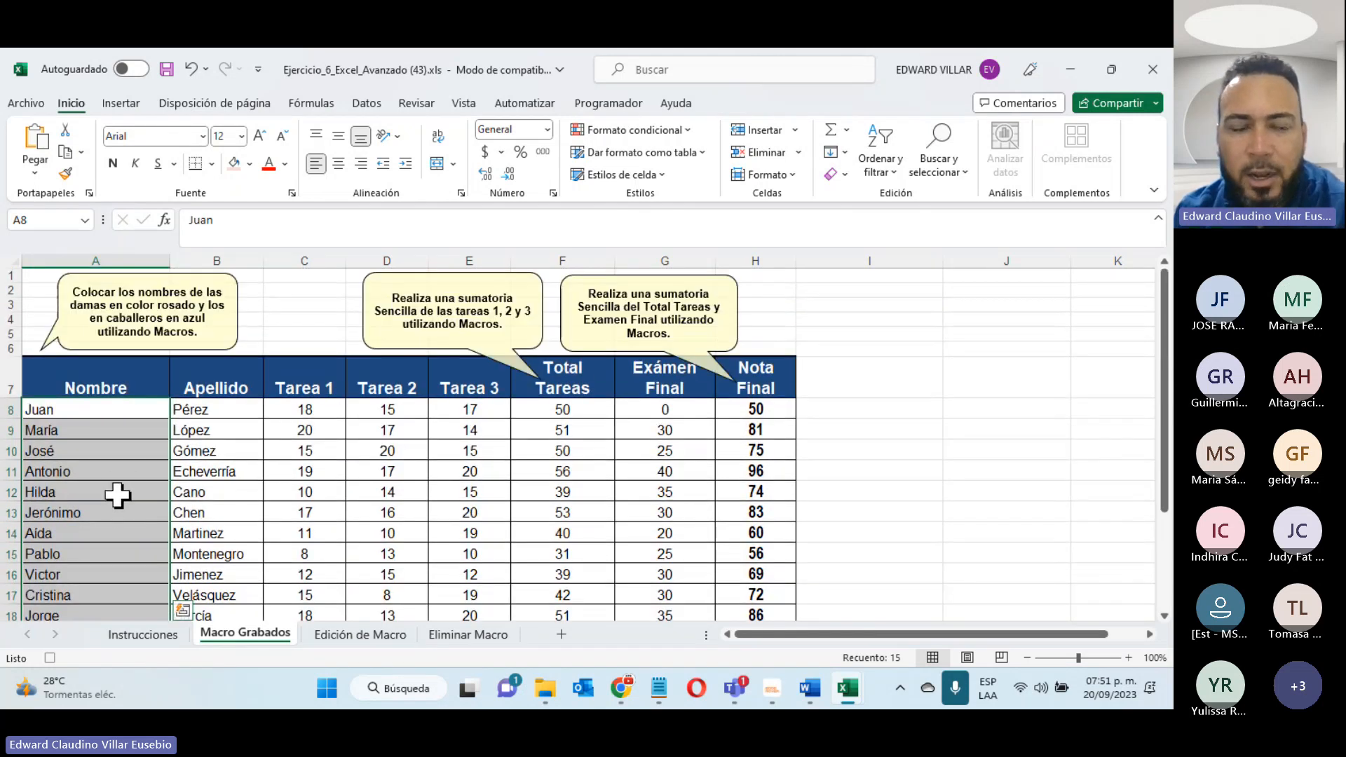
- Start a new conditional formatting rule for the selected names that formats cells whose specific text ends with "a"
click(691, 125)
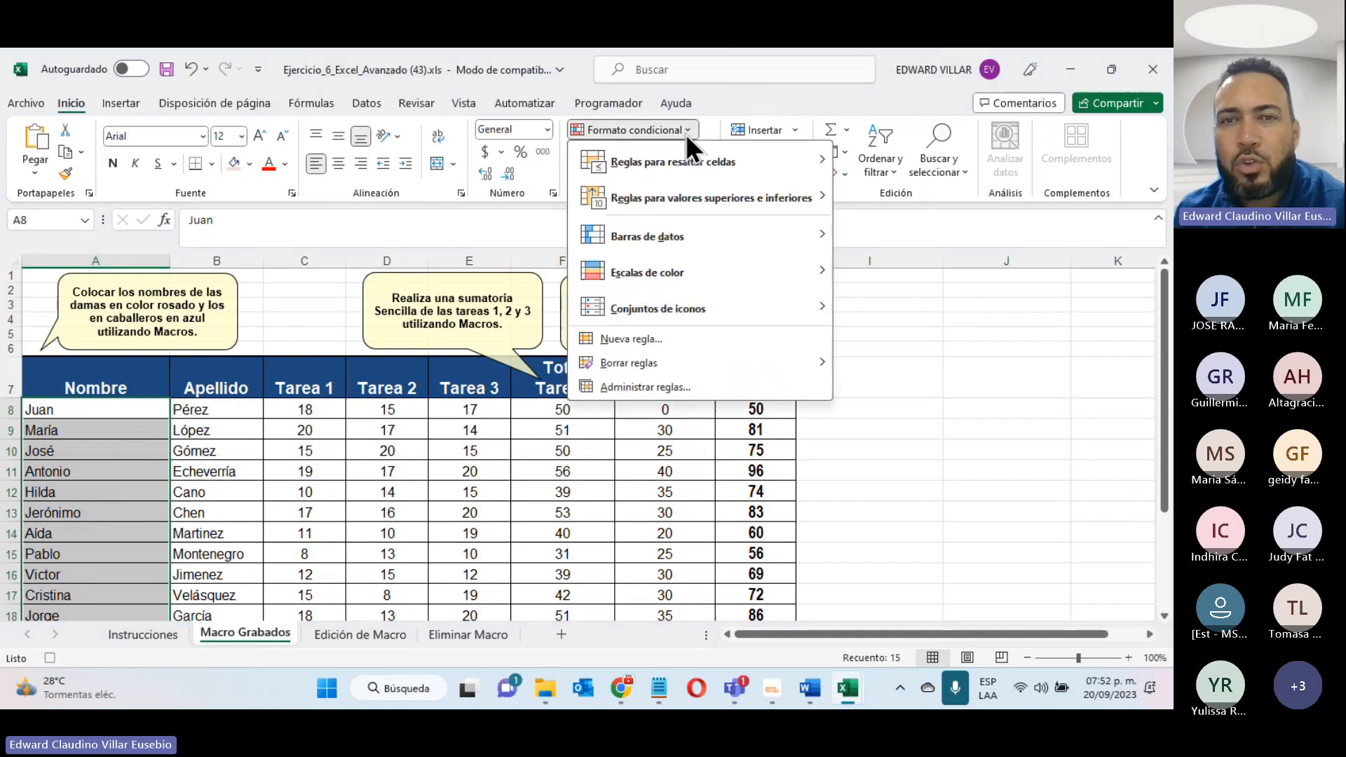
click(621, 343)
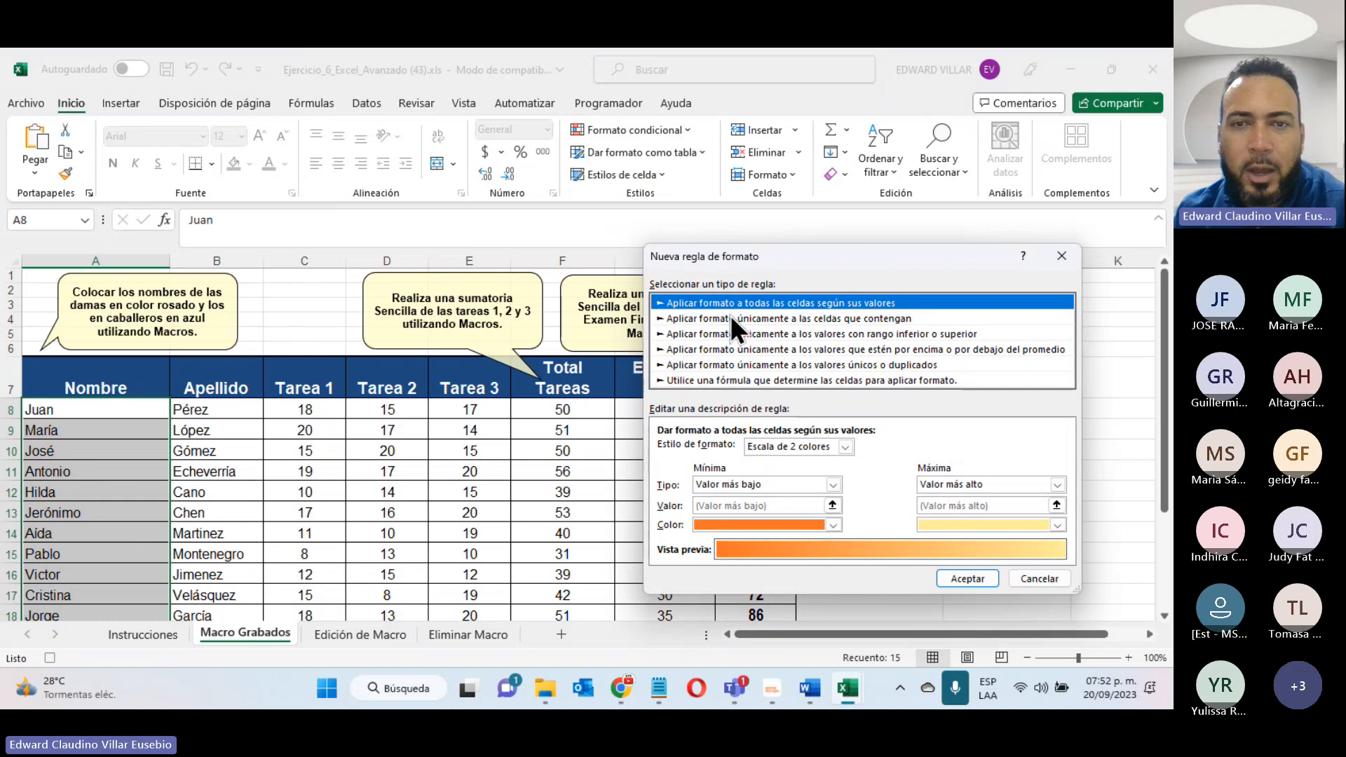
click(730, 317)
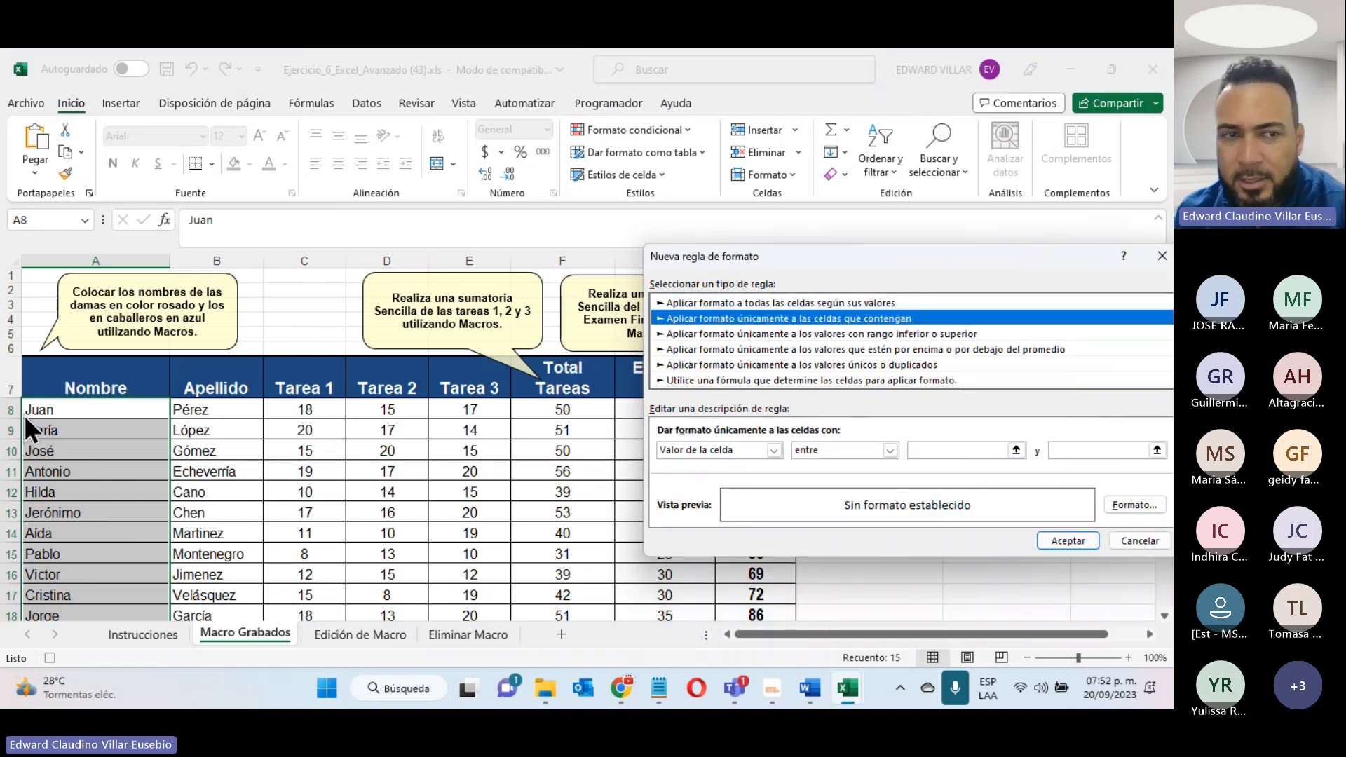
click(730, 450)
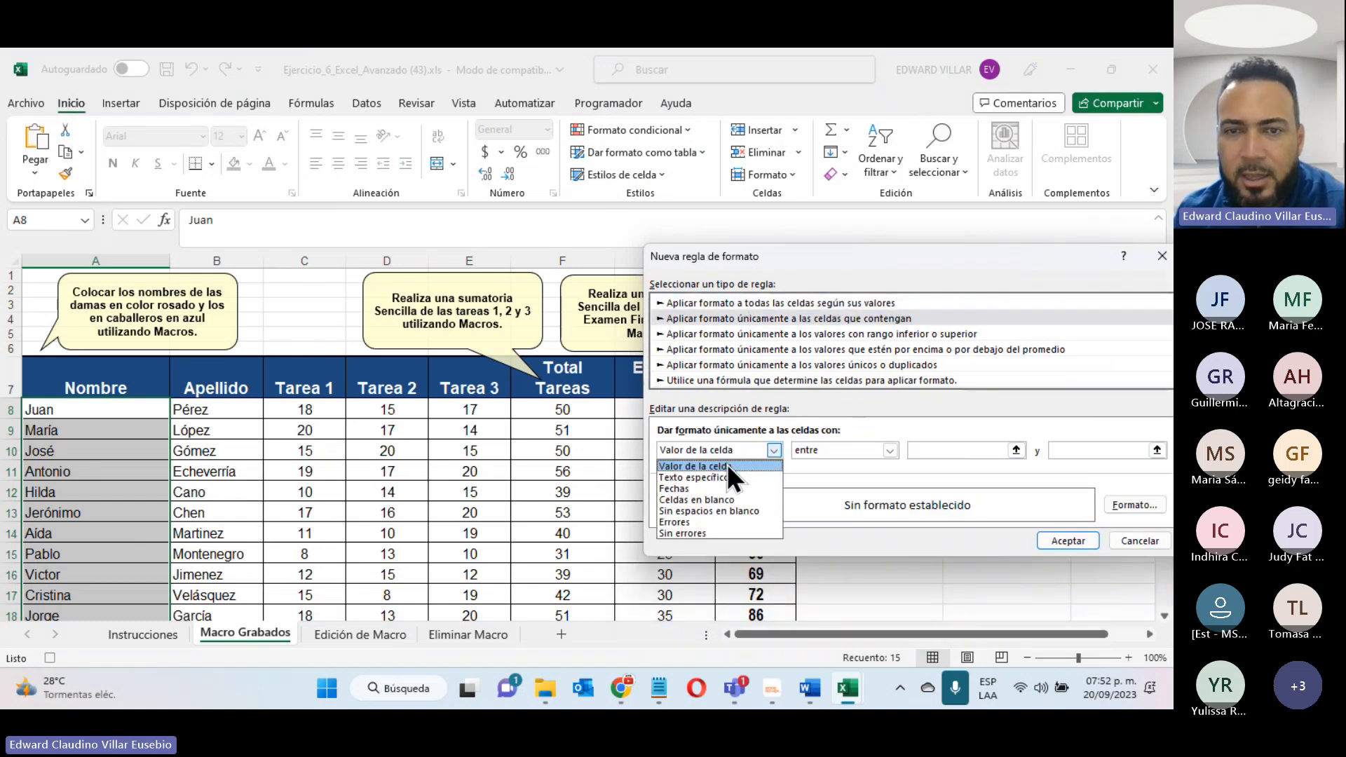
click(705, 481)
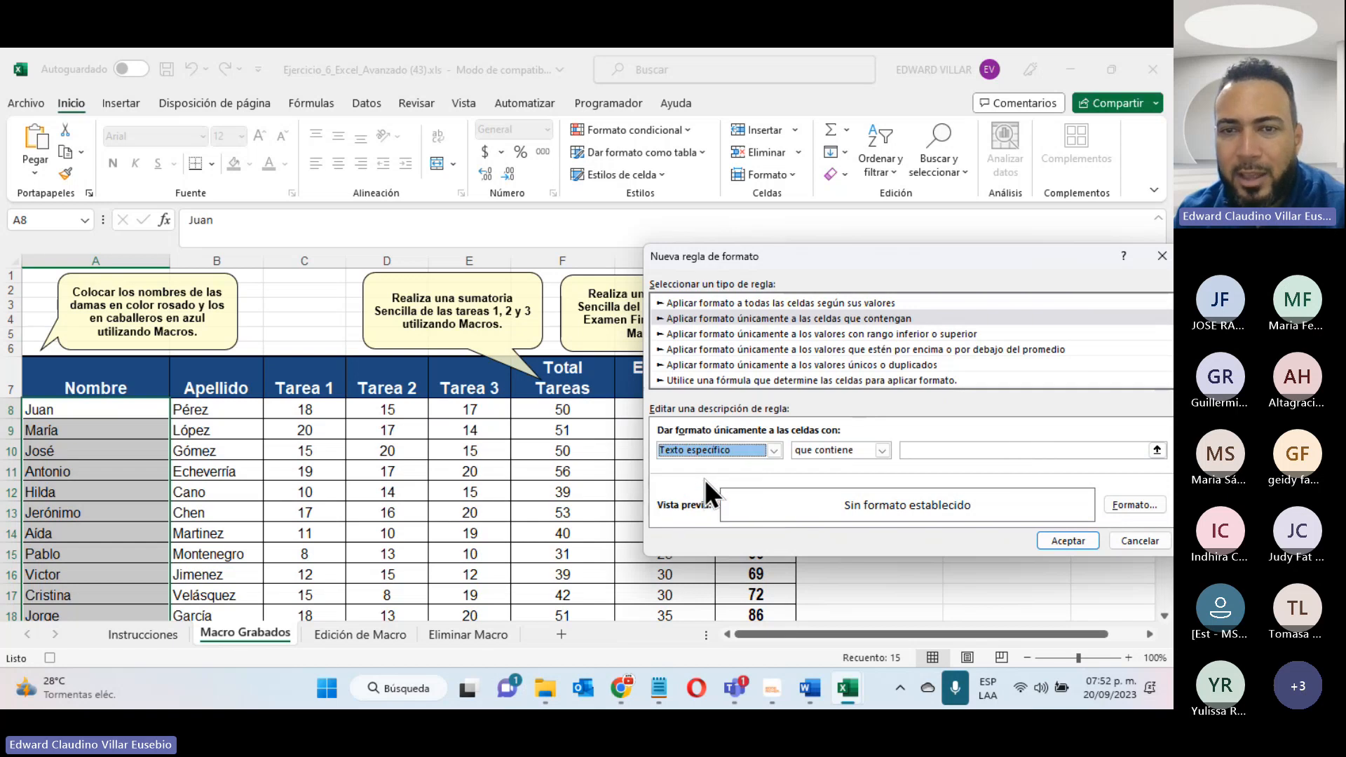
click(877, 449)
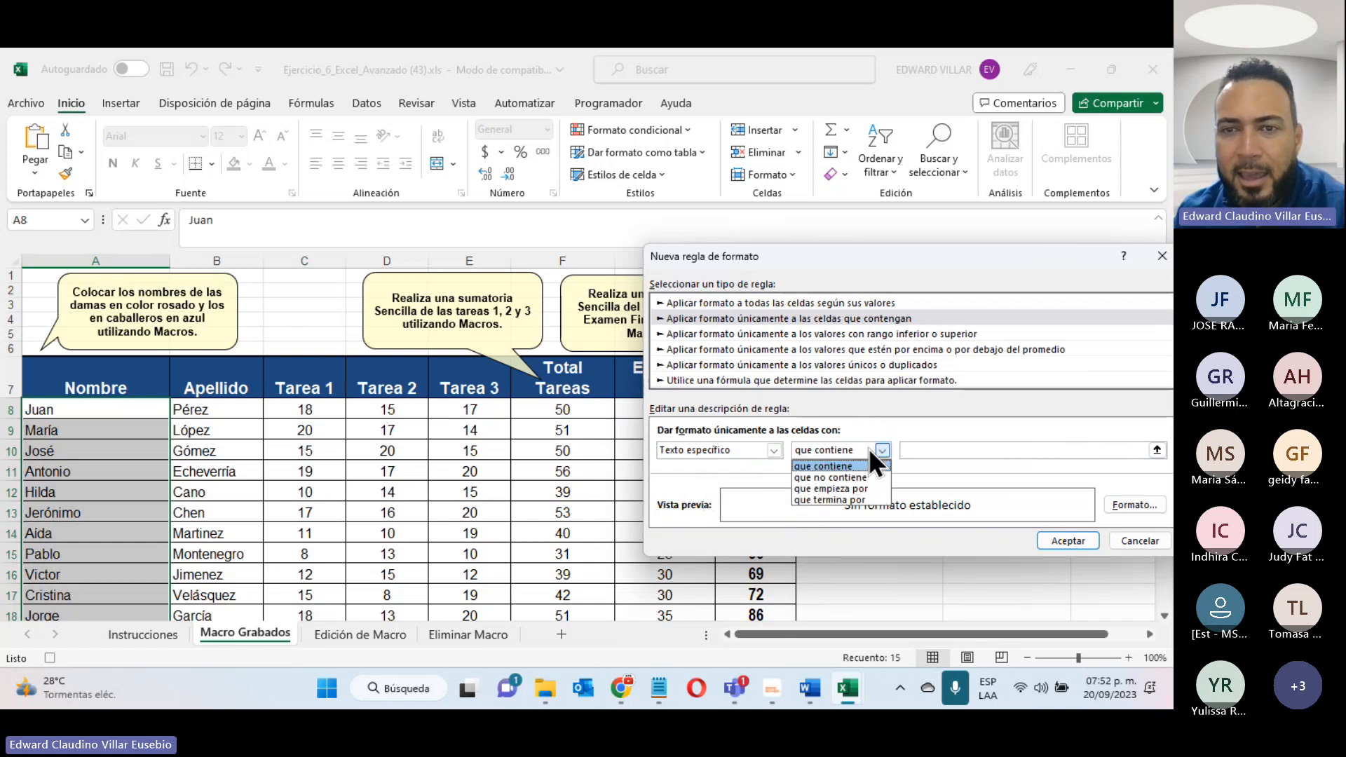
click(856, 499)
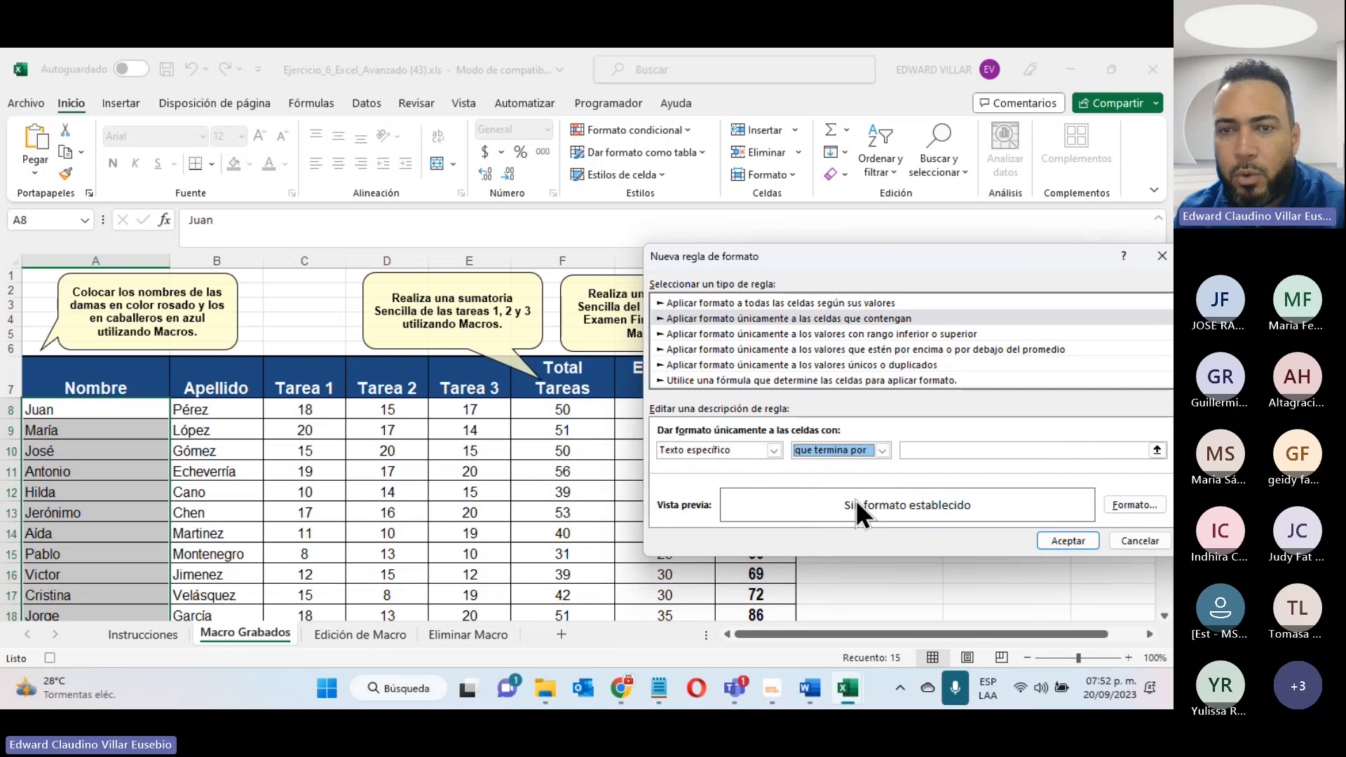
click(923, 452)
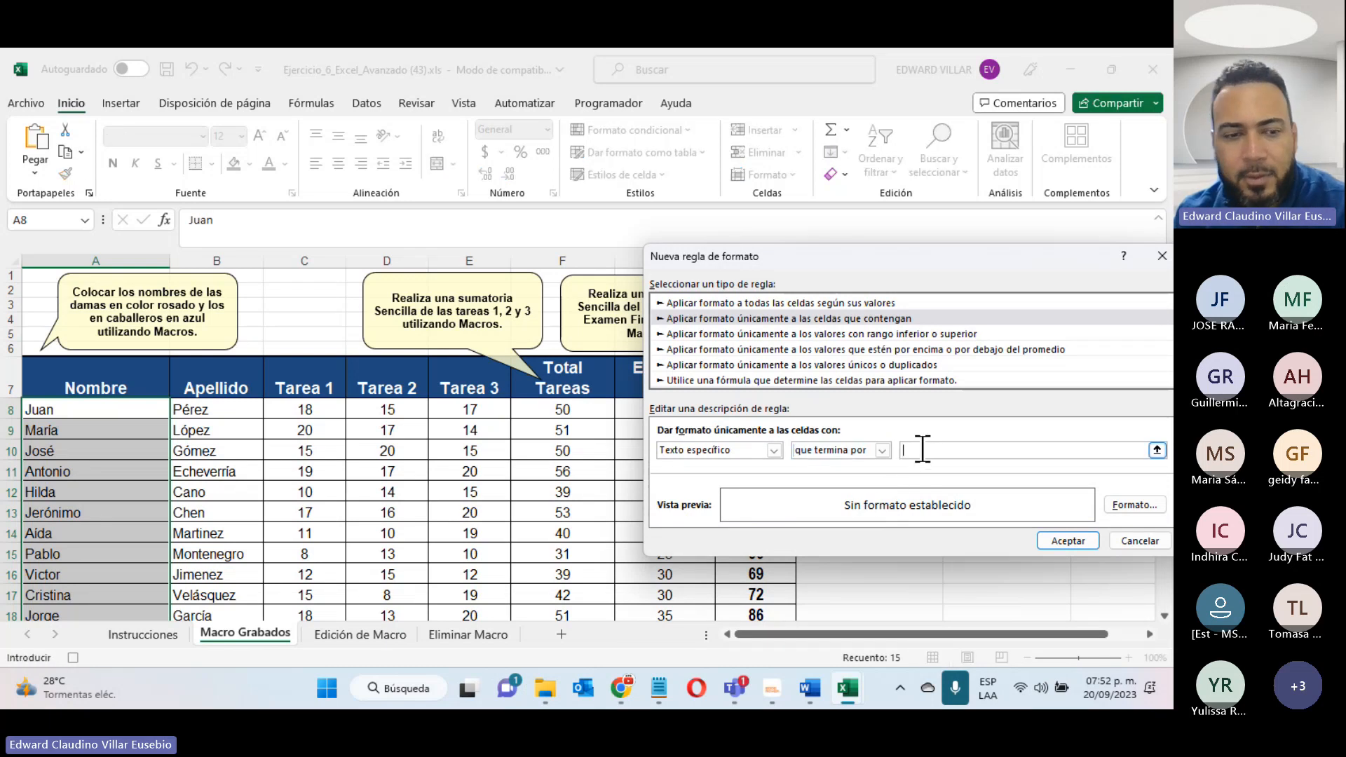
text(a)
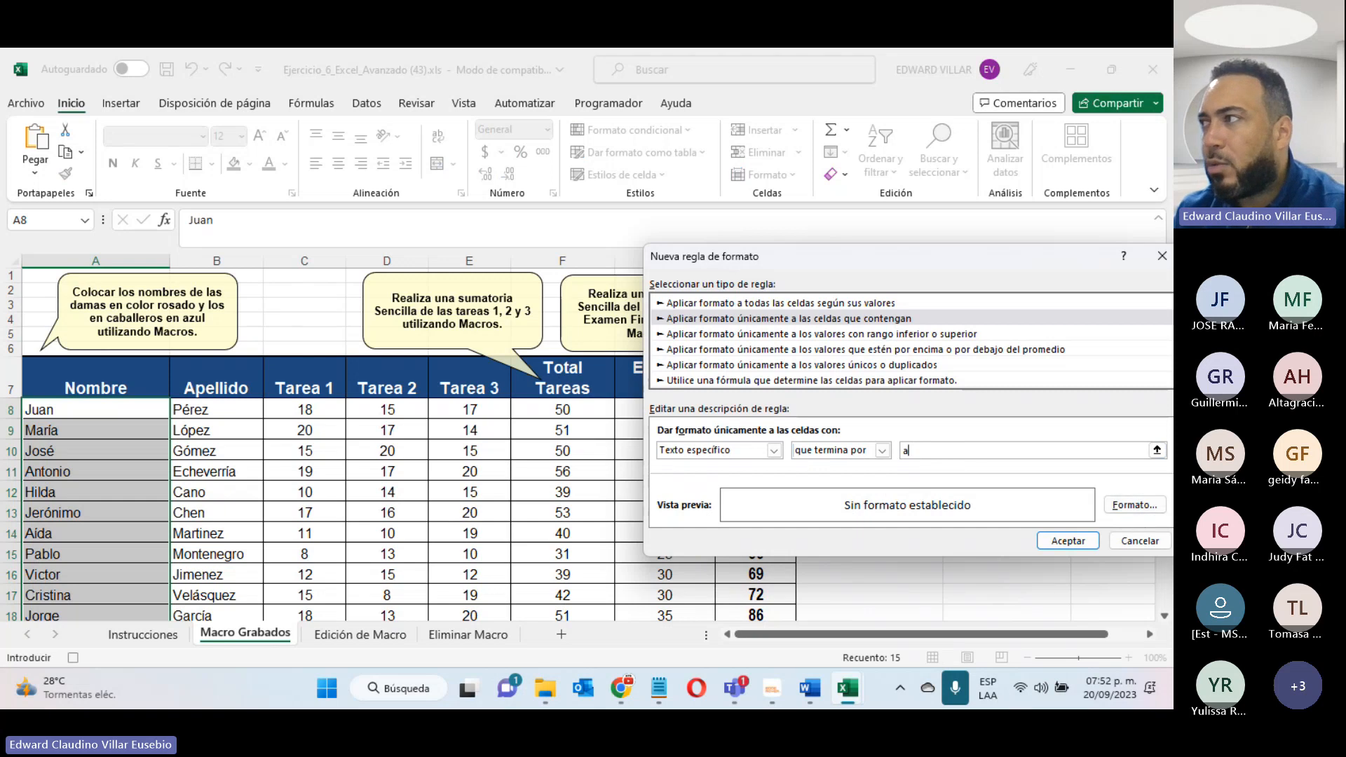
- Give the rule a red fill, apply it to the selected names and check the list
click(1112, 503)
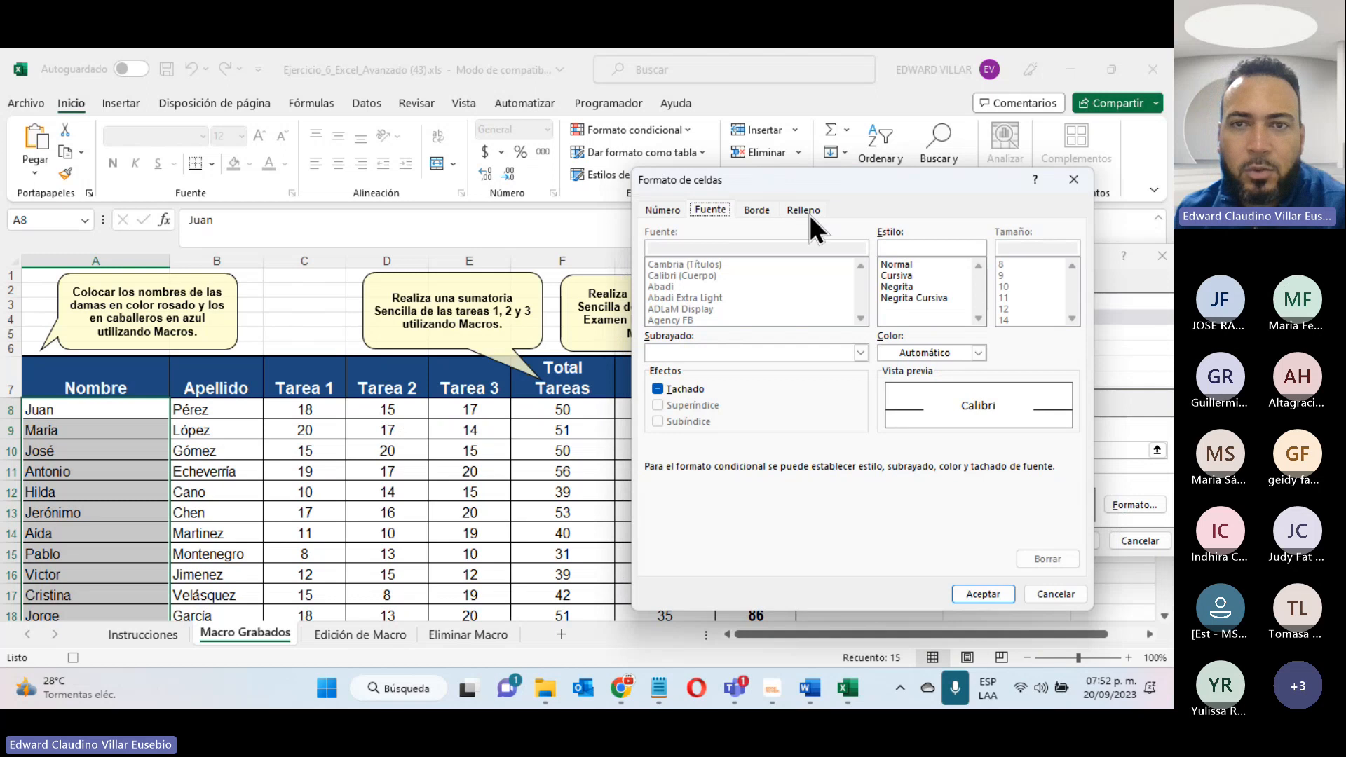
click(809, 214)
click(737, 272)
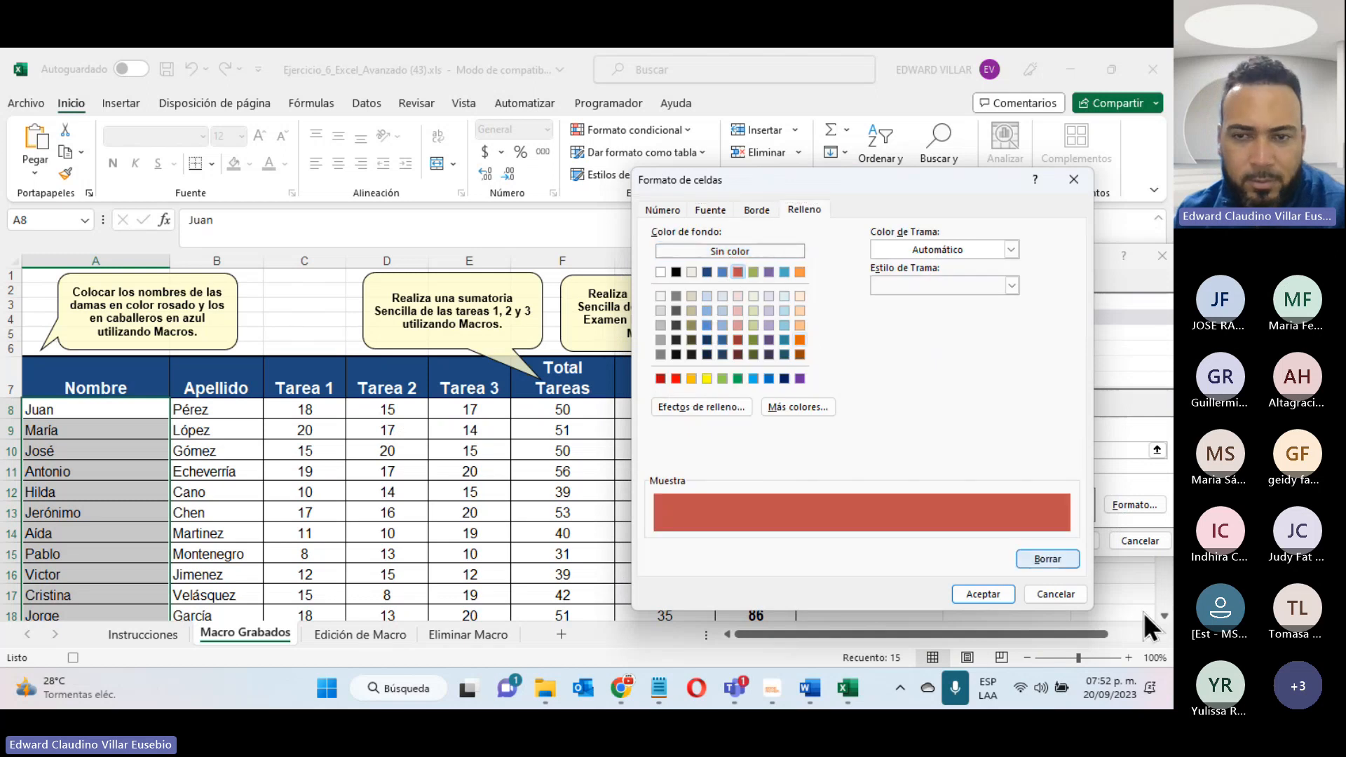
click(984, 593)
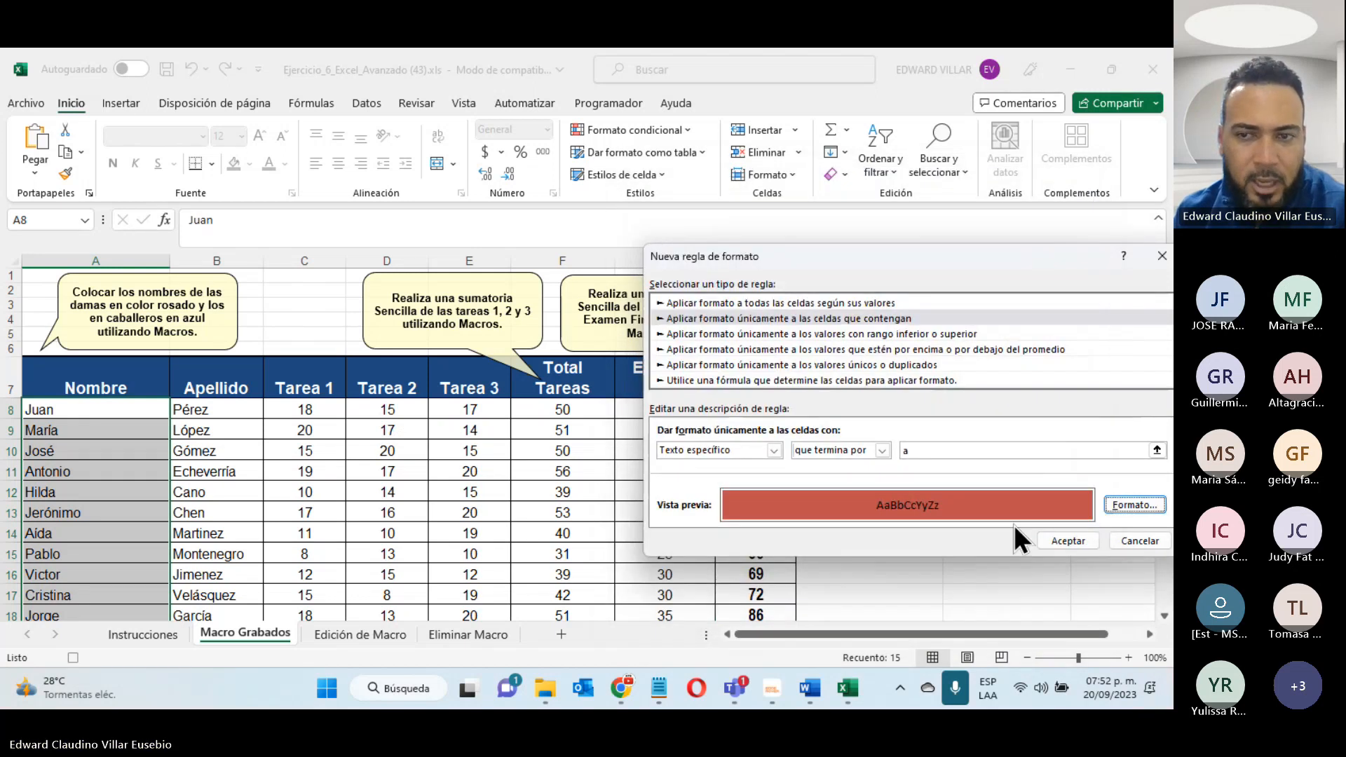
click(1057, 544)
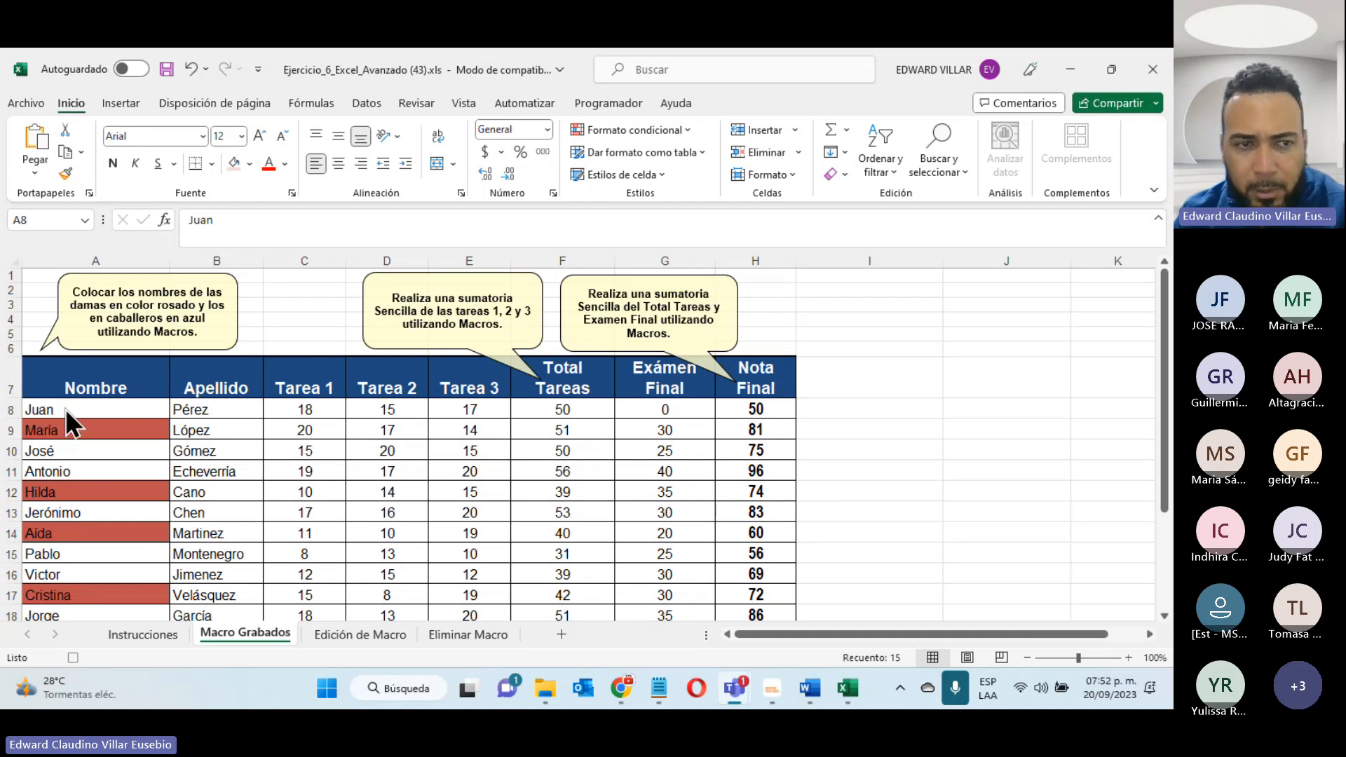
scroll(73, 411, down, 6)
scroll(73, 411, up, 3)
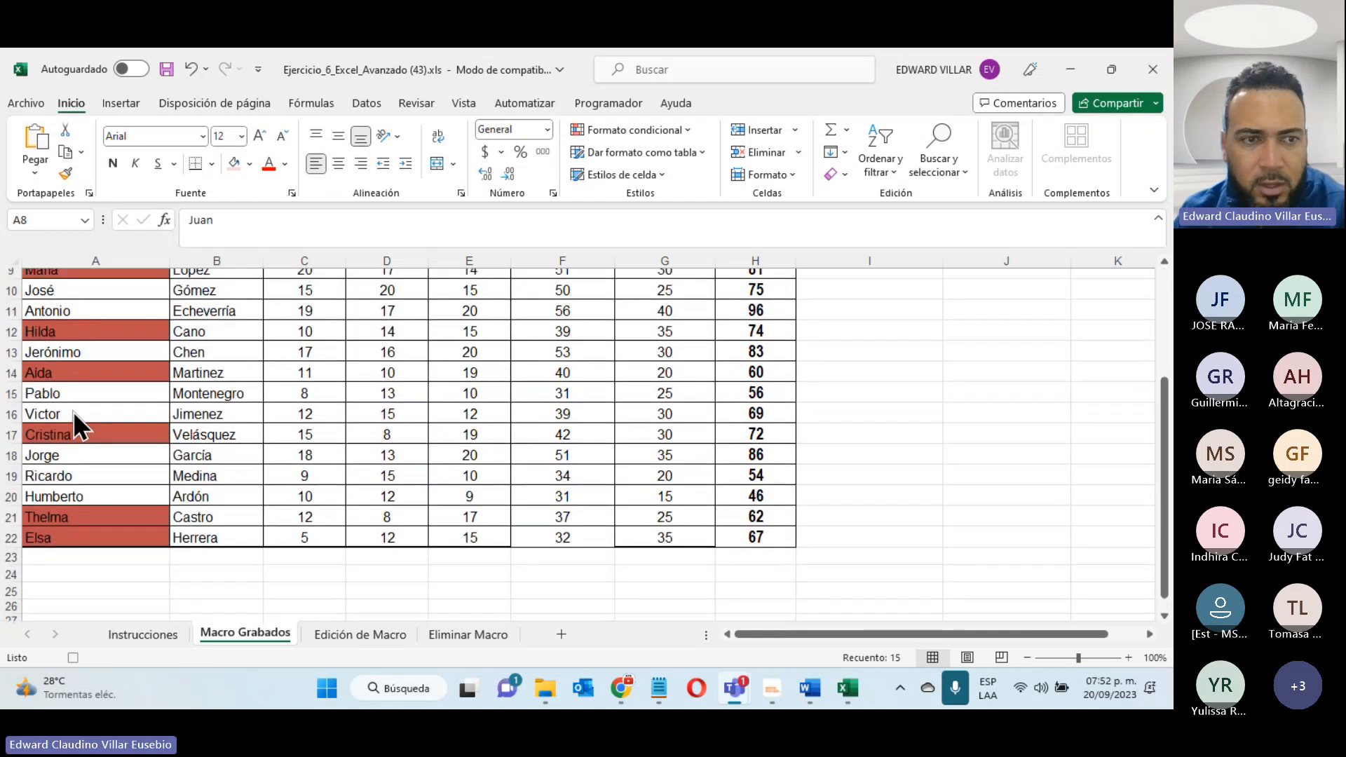
scroll(65, 486, up, 3)
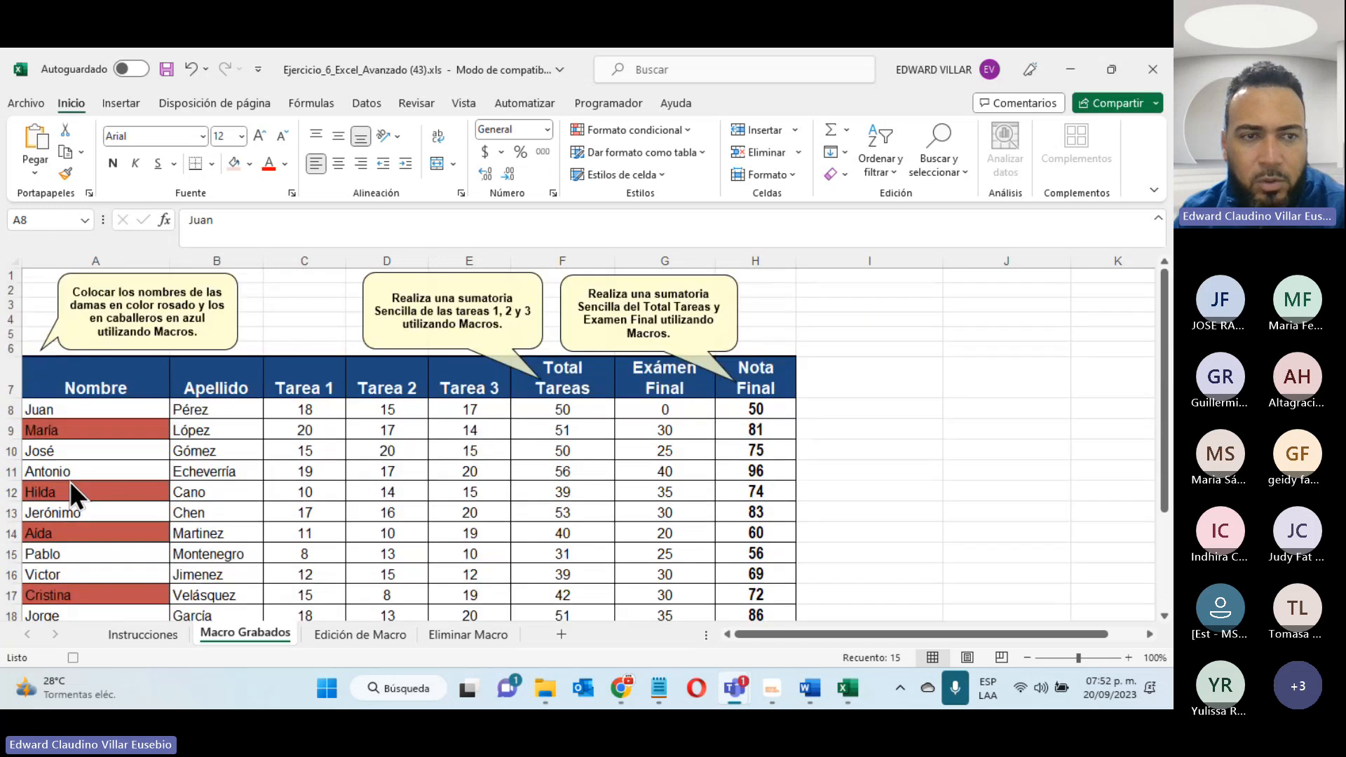
- Start a second conditional formatting rule for the same names that formats cells whose specific text contains "o"
click(684, 129)
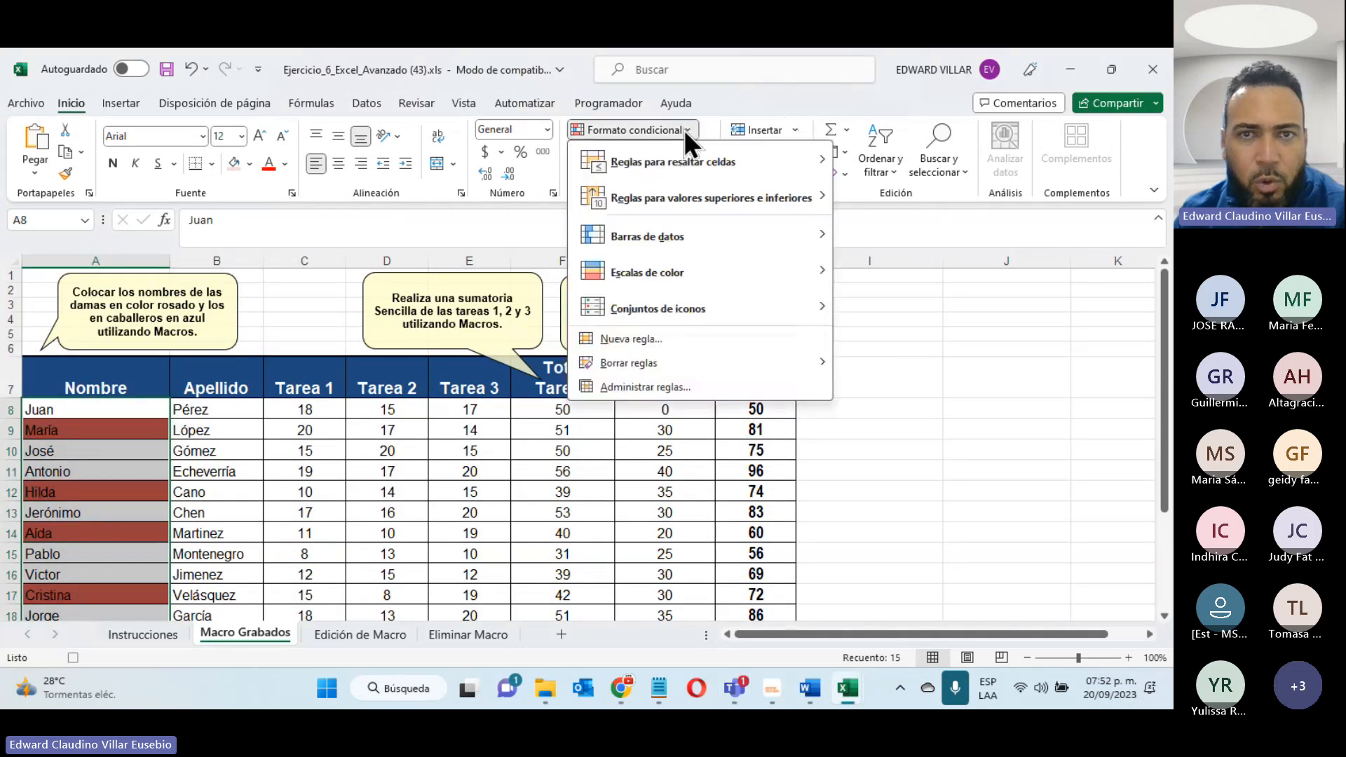
click(656, 339)
click(569, 255)
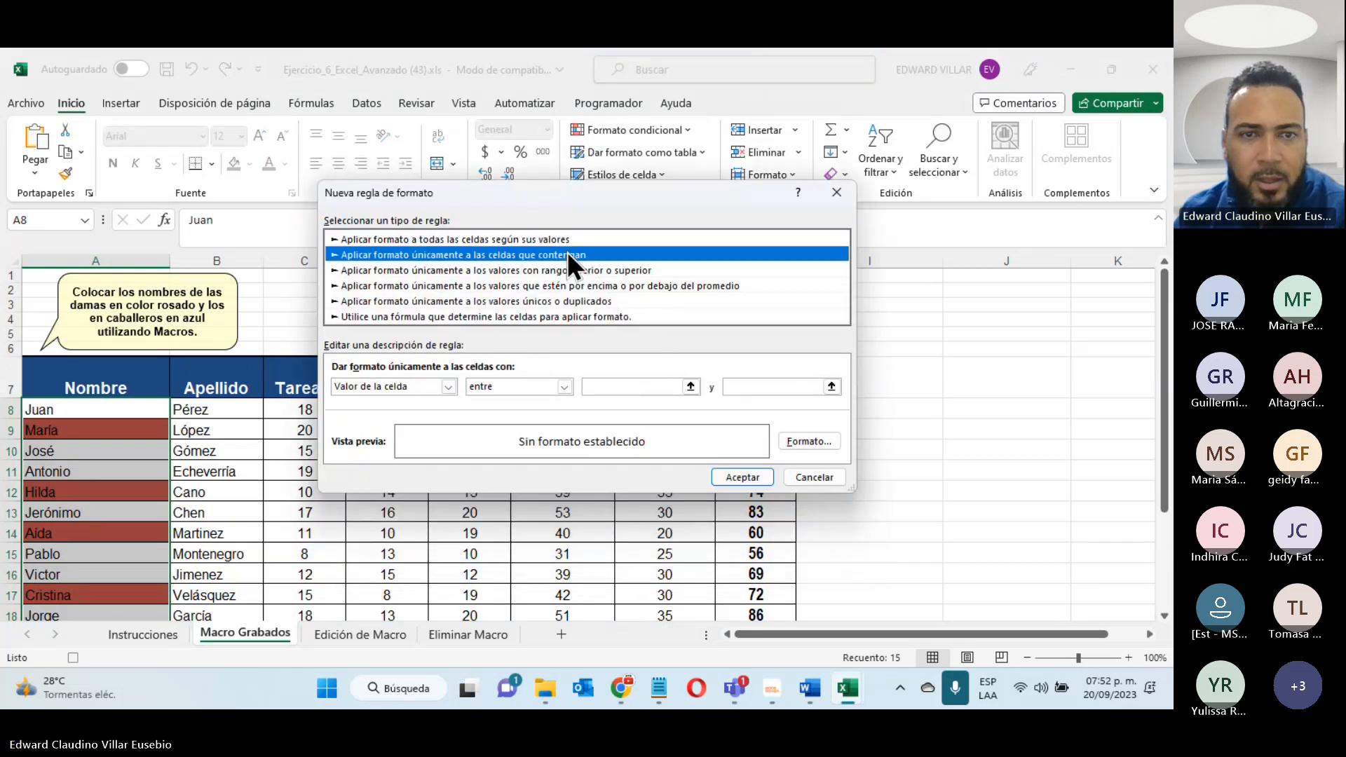
click(374, 388)
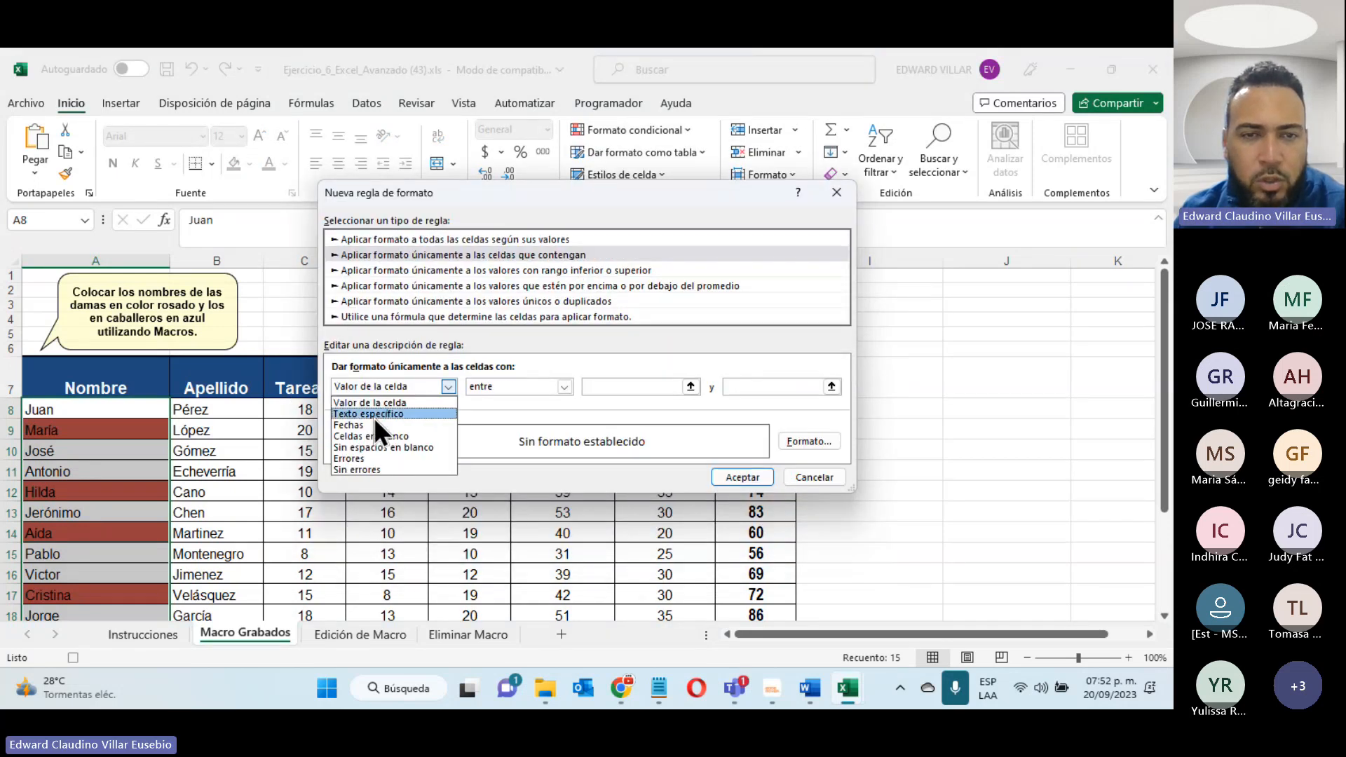
click(373, 417)
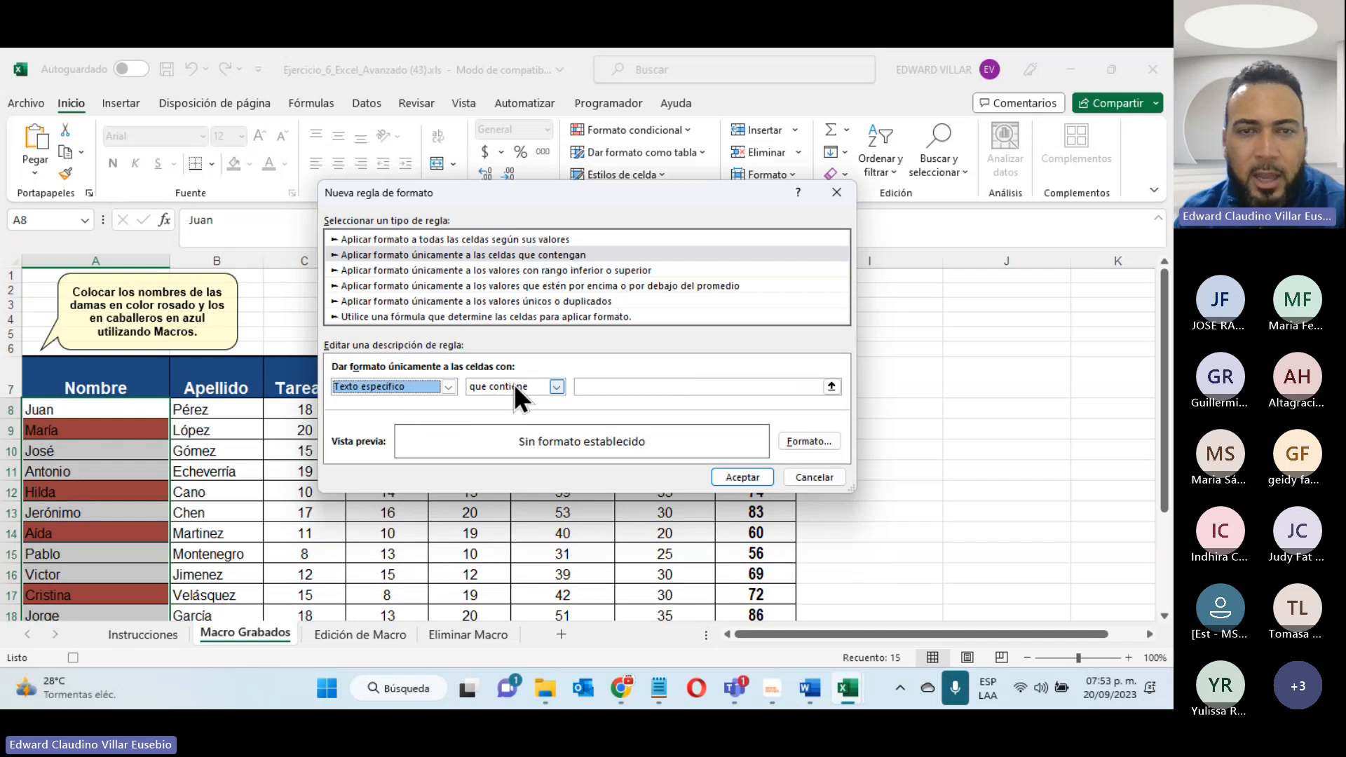
click(605, 384)
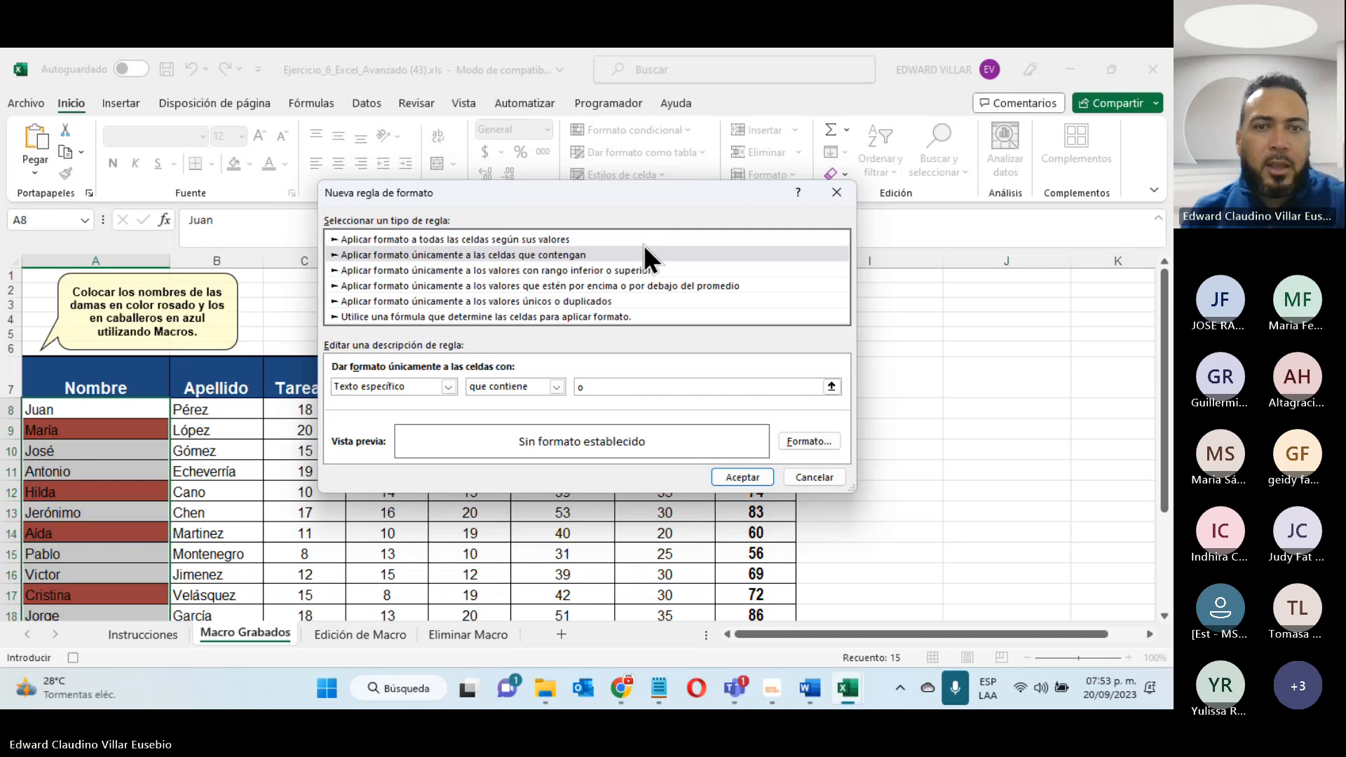
- Give the second rule a dark blue fill and apply it to the names
click(794, 442)
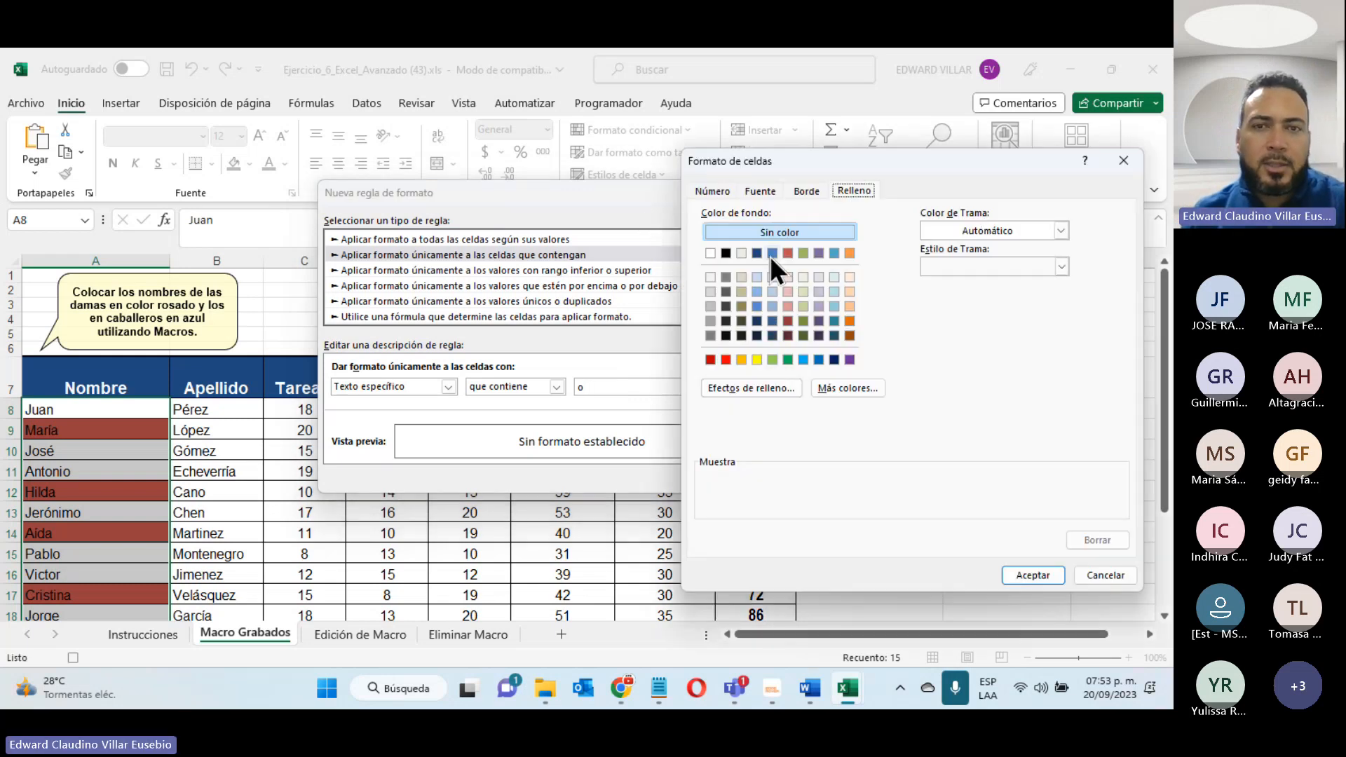
click(759, 254)
click(1035, 574)
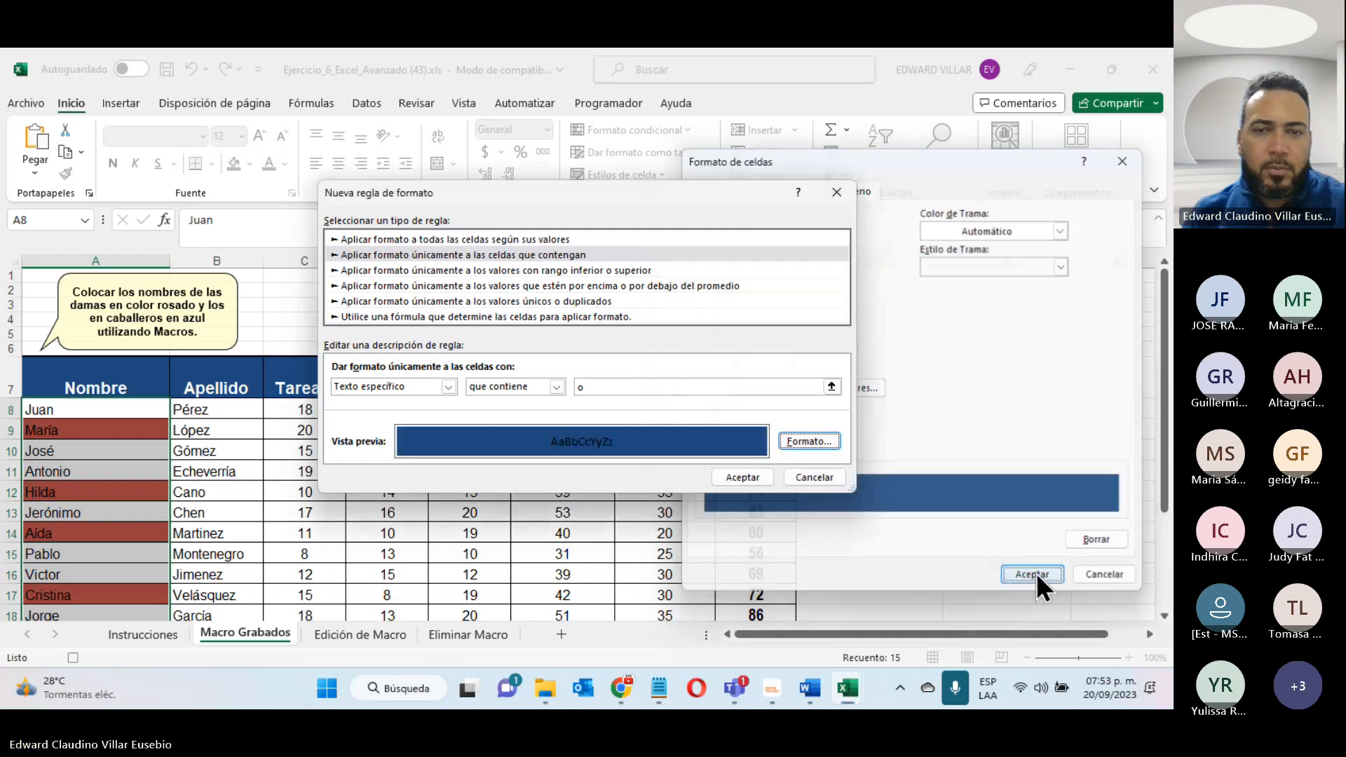
click(752, 478)
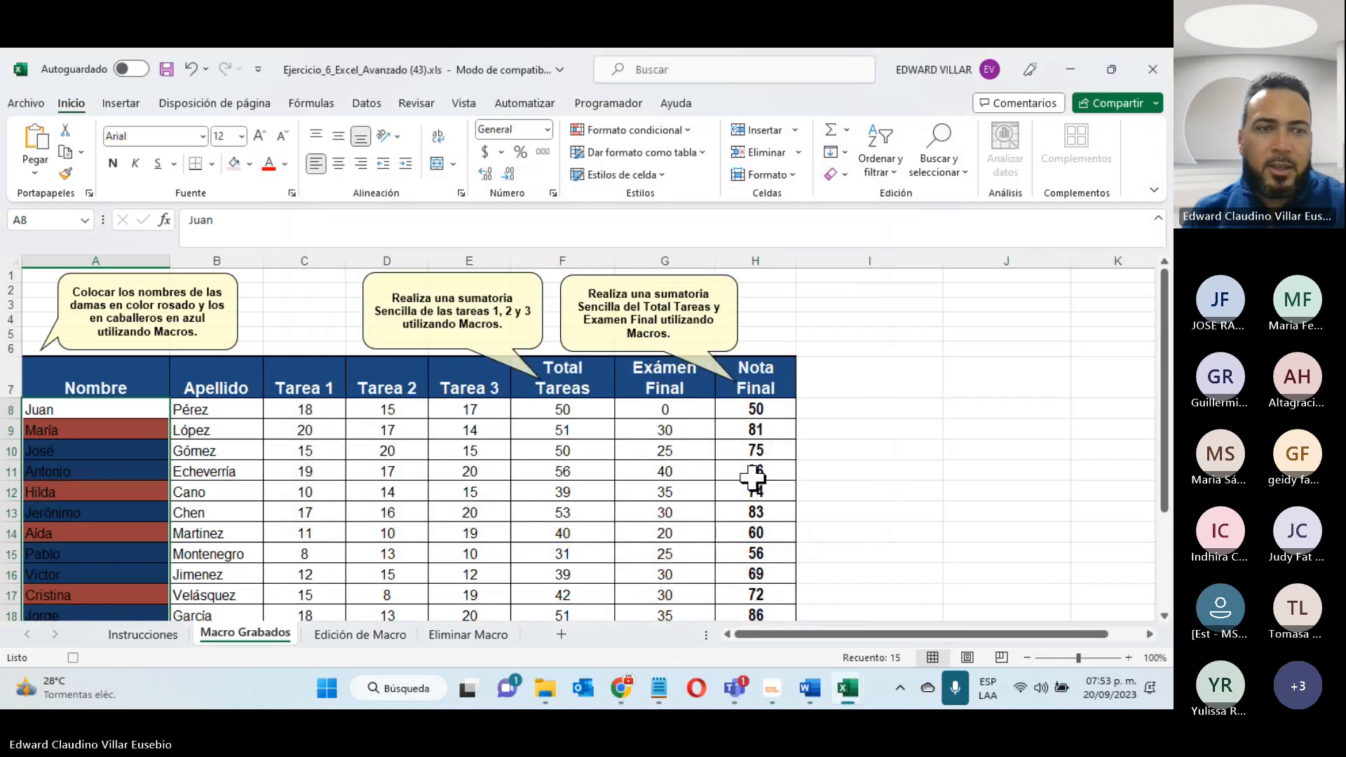
scroll(445, 456, down, 3)
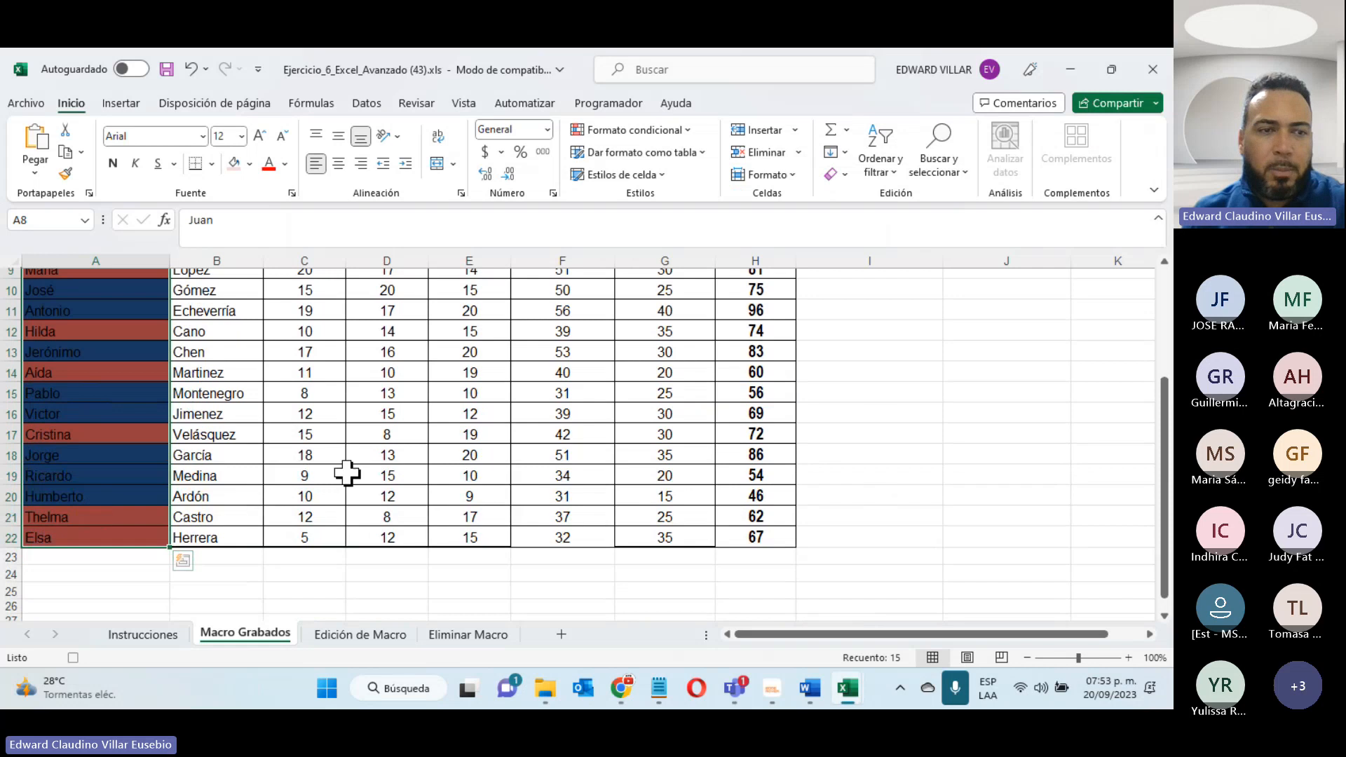
- Stop recording the Calculo_de_Calificaciones macro
click(346, 473)
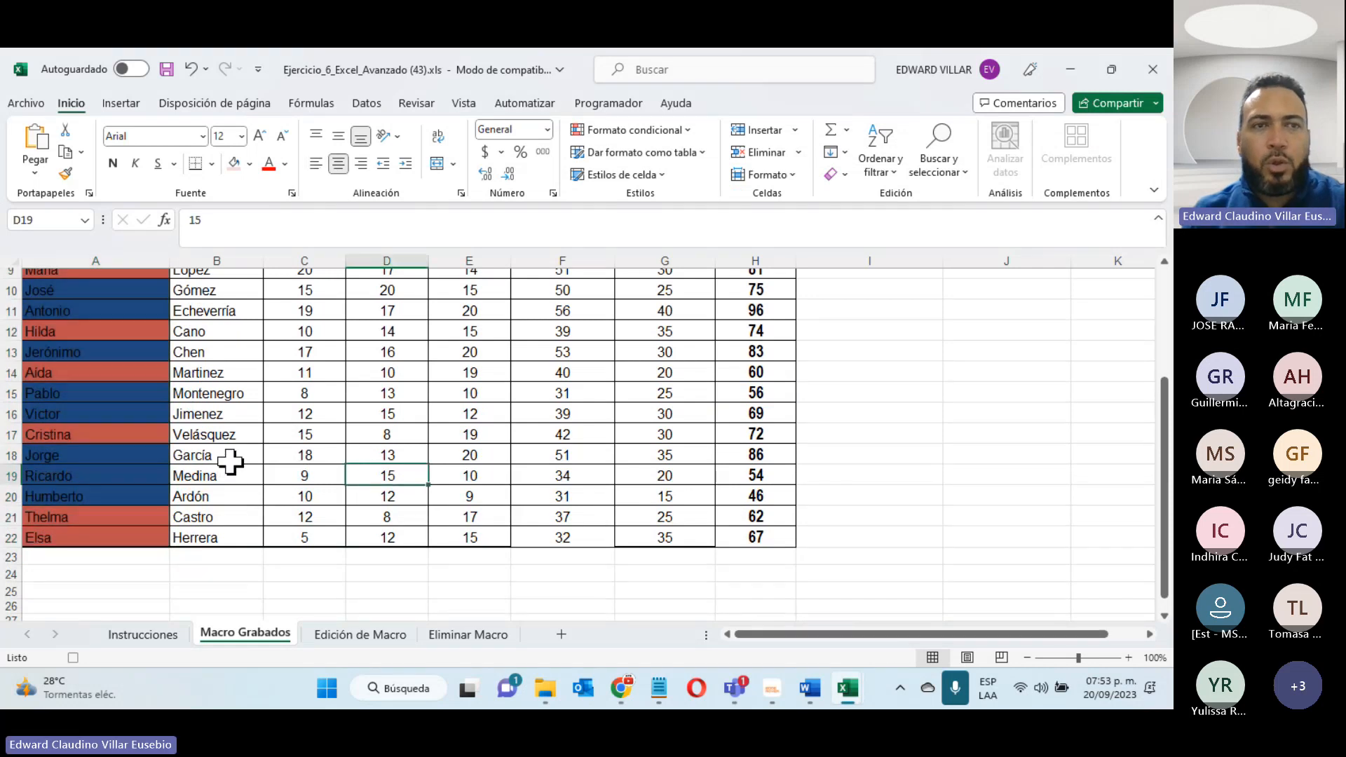
scroll(227, 468, up, 3)
click(608, 103)
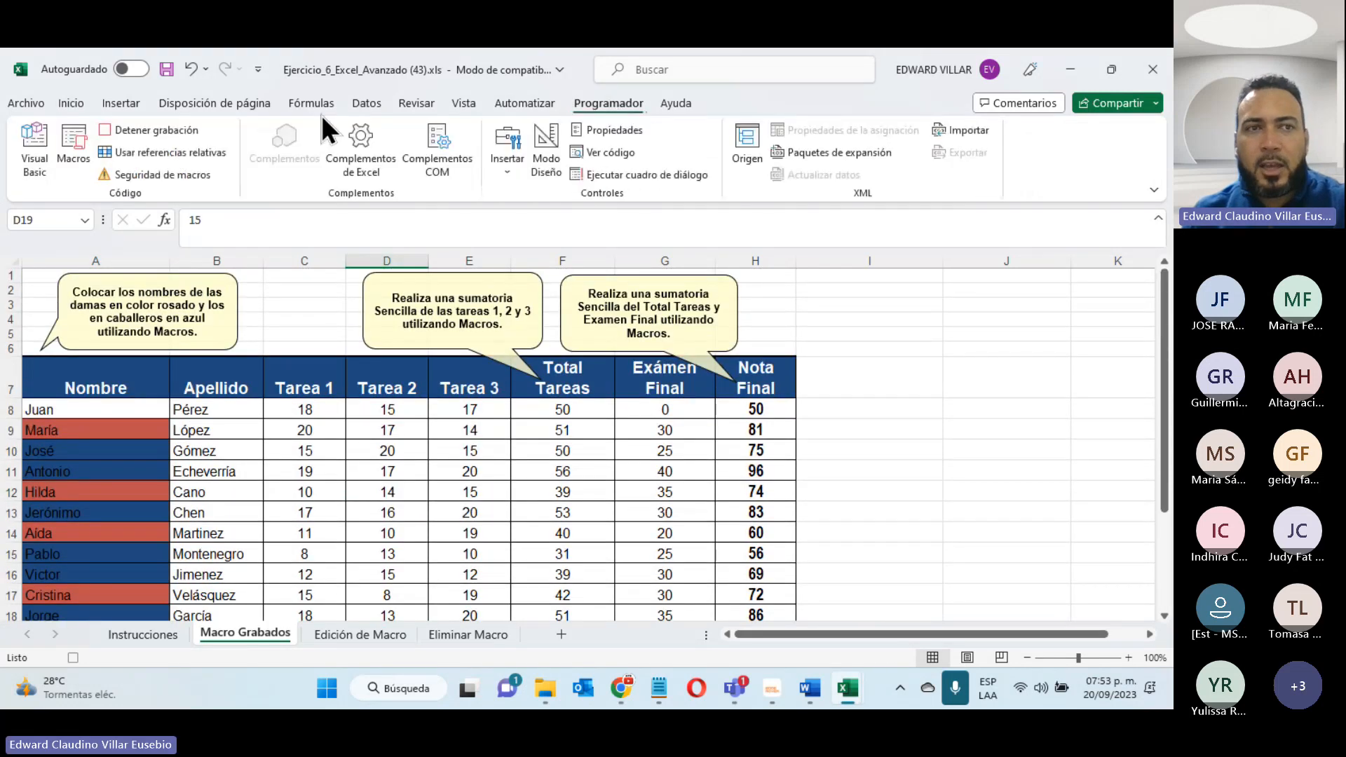
click(141, 129)
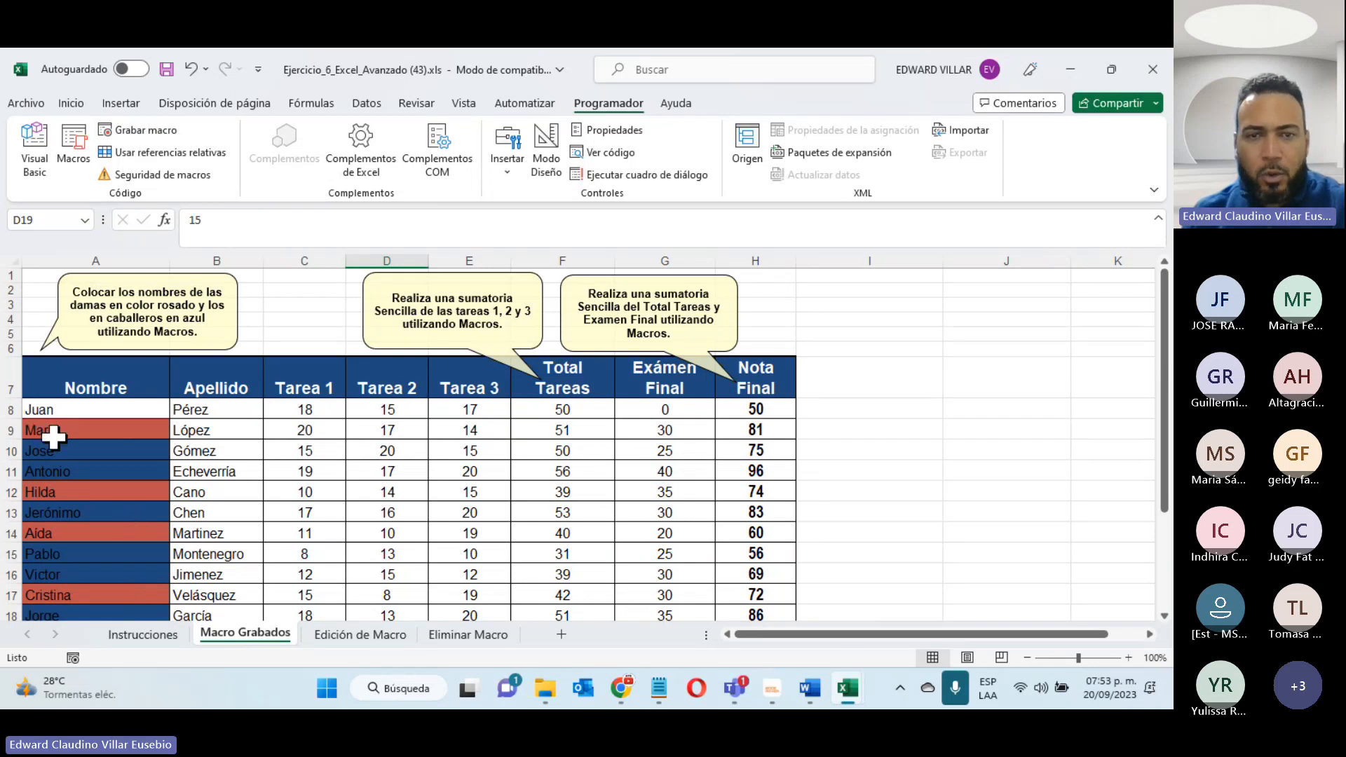
click(93, 405)
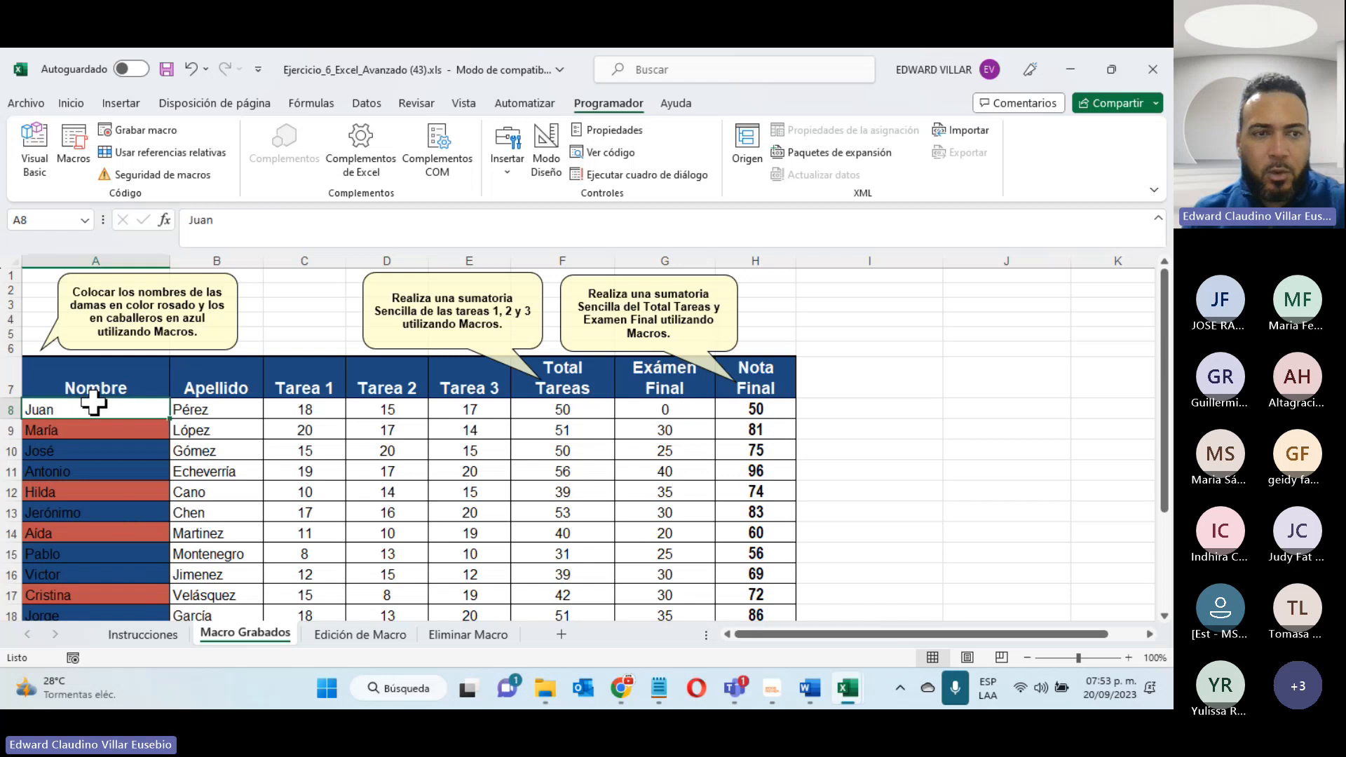
click(251, 219)
text(a)
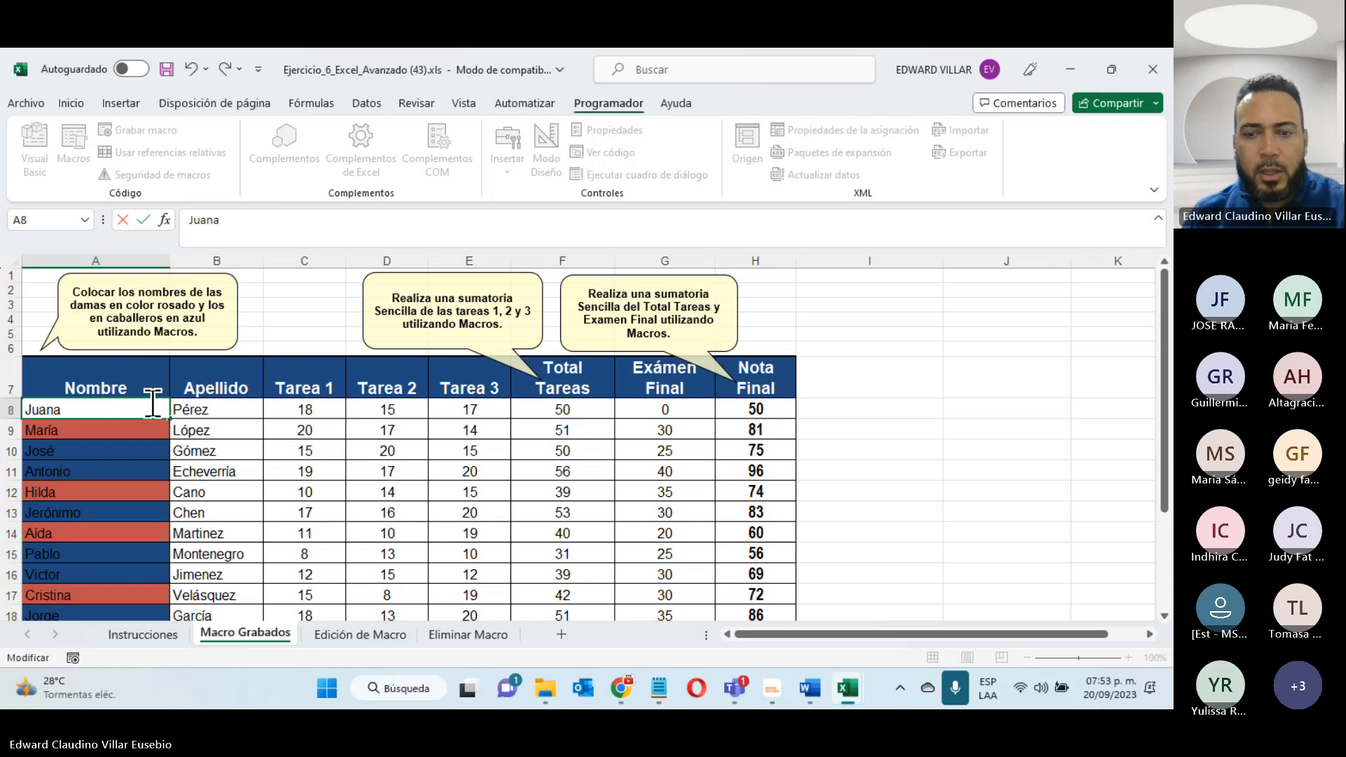
key(BackSpace)
key(Escape)
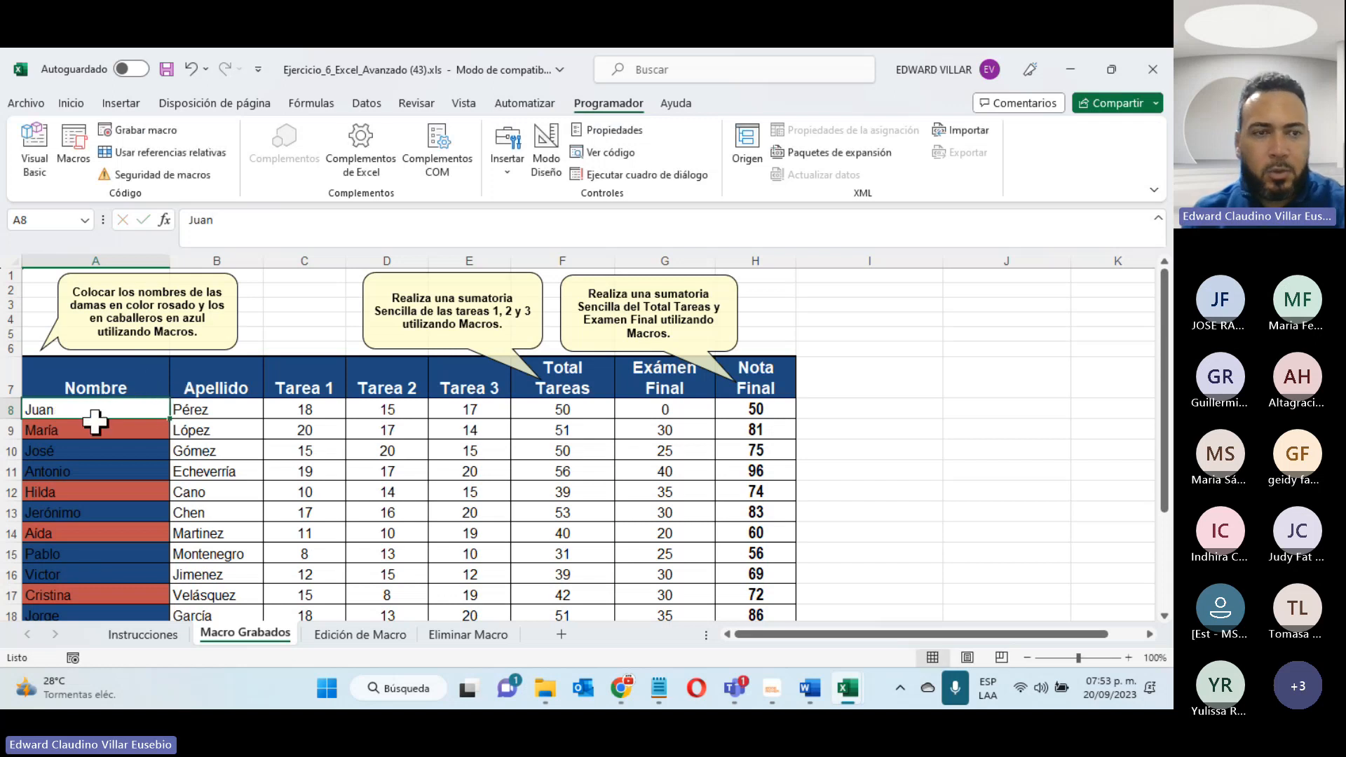
drag(91, 409, 67, 571)
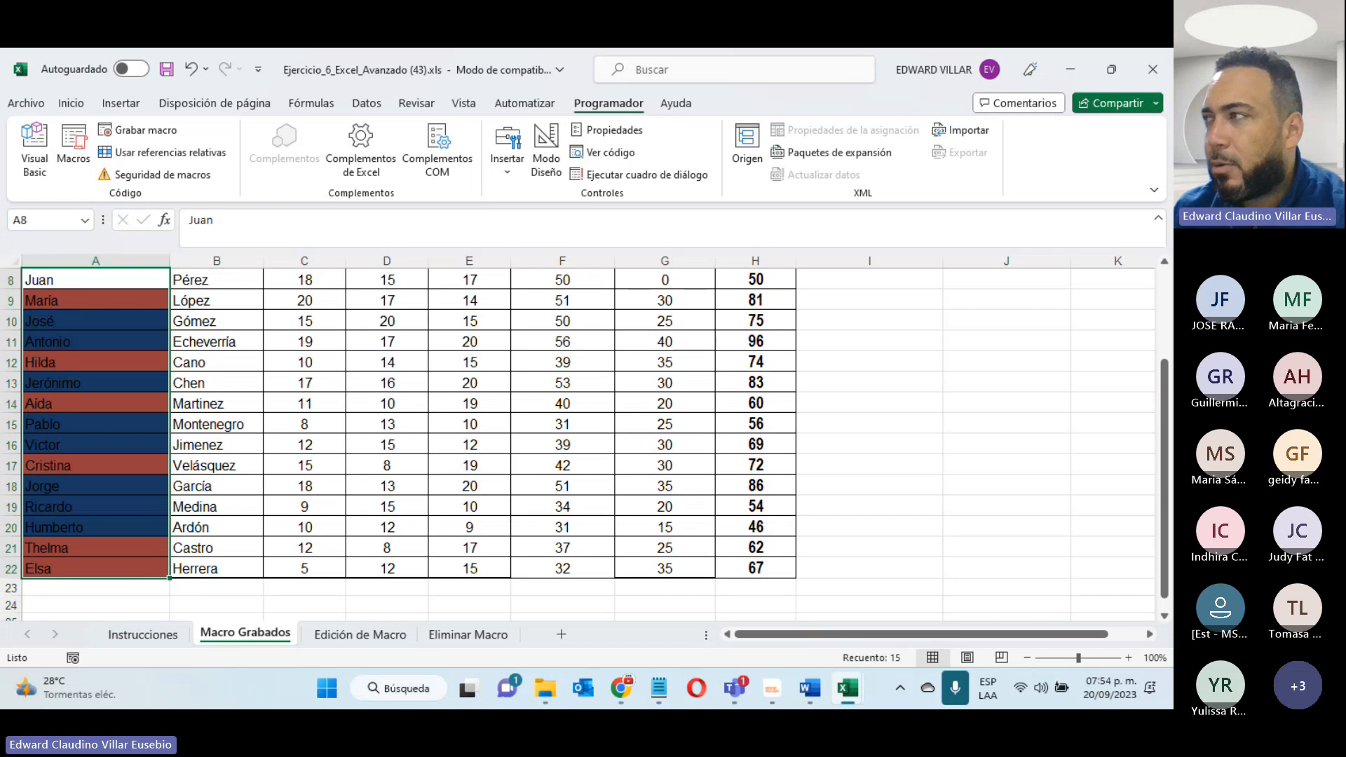
key(alt+Tab)
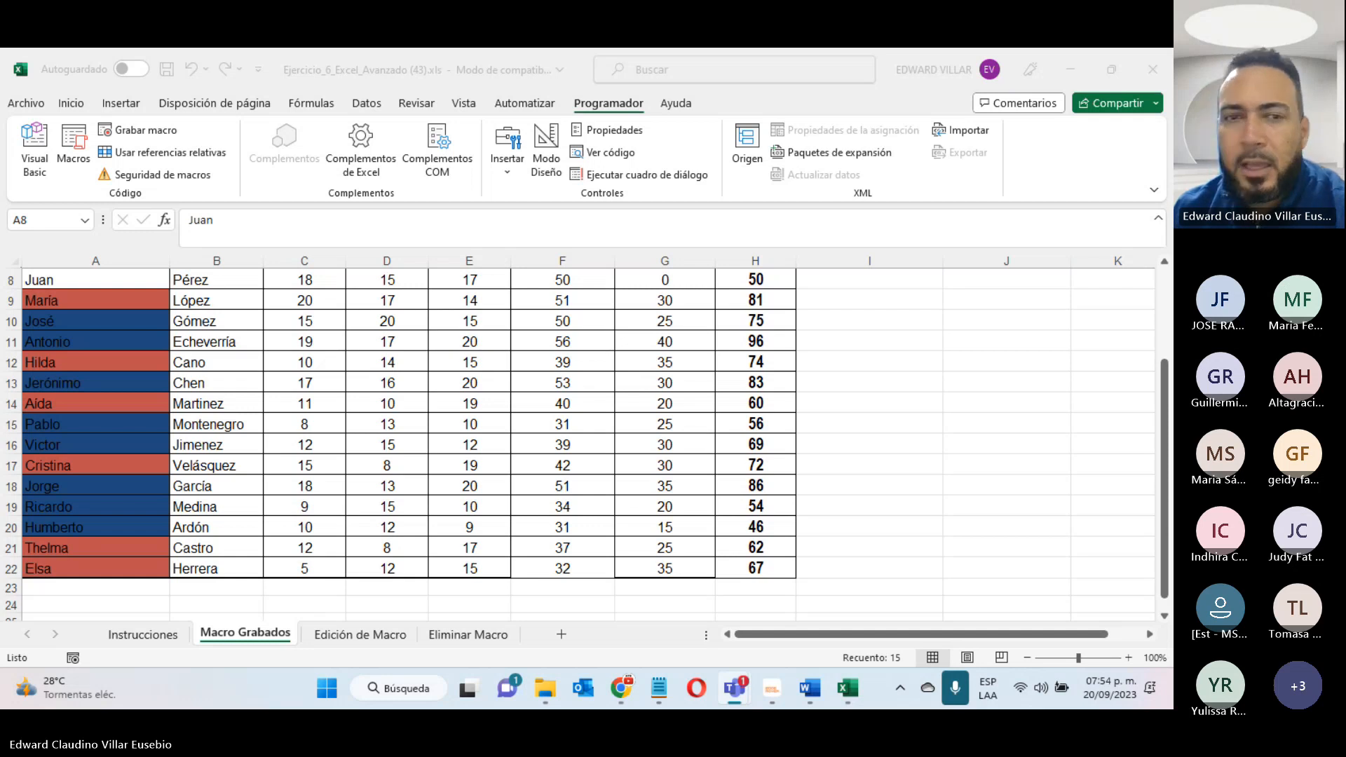
scroll(372, 544, up, 3)
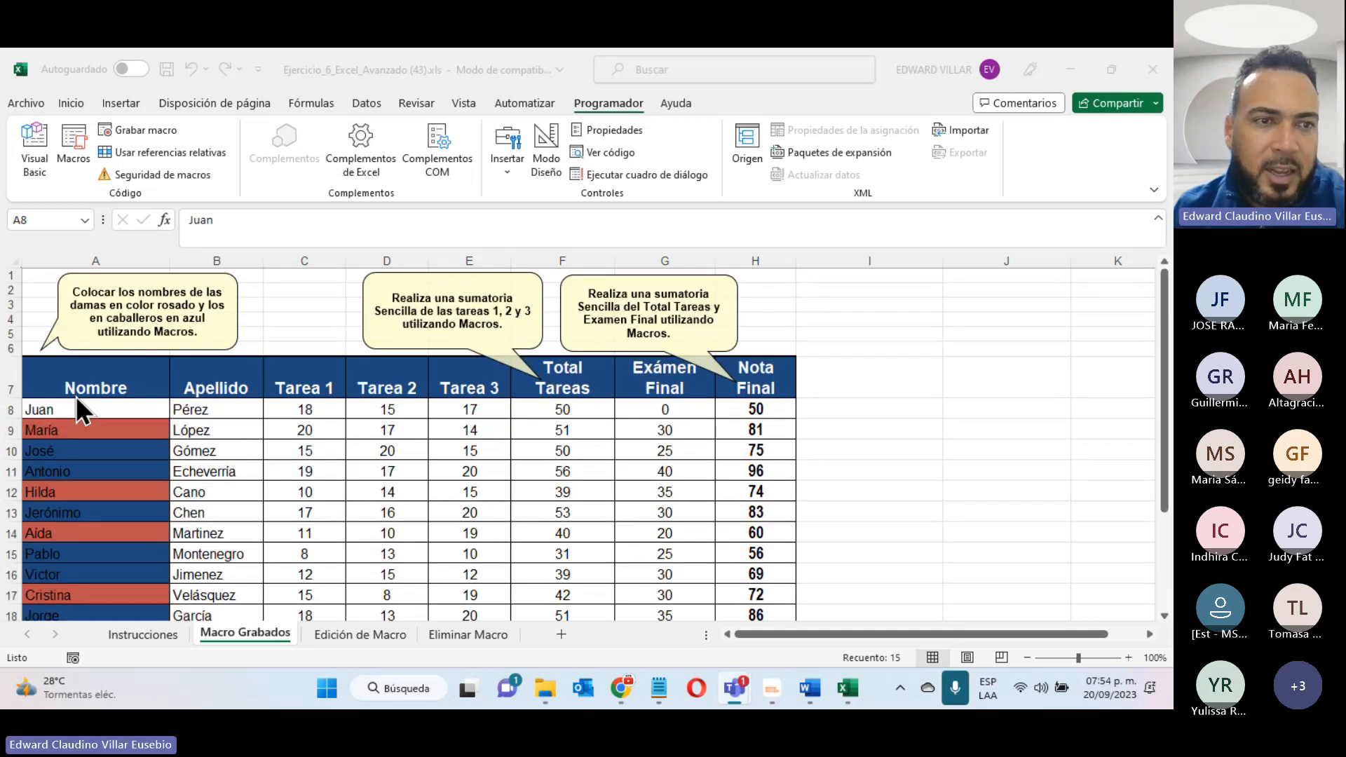
click(75, 405)
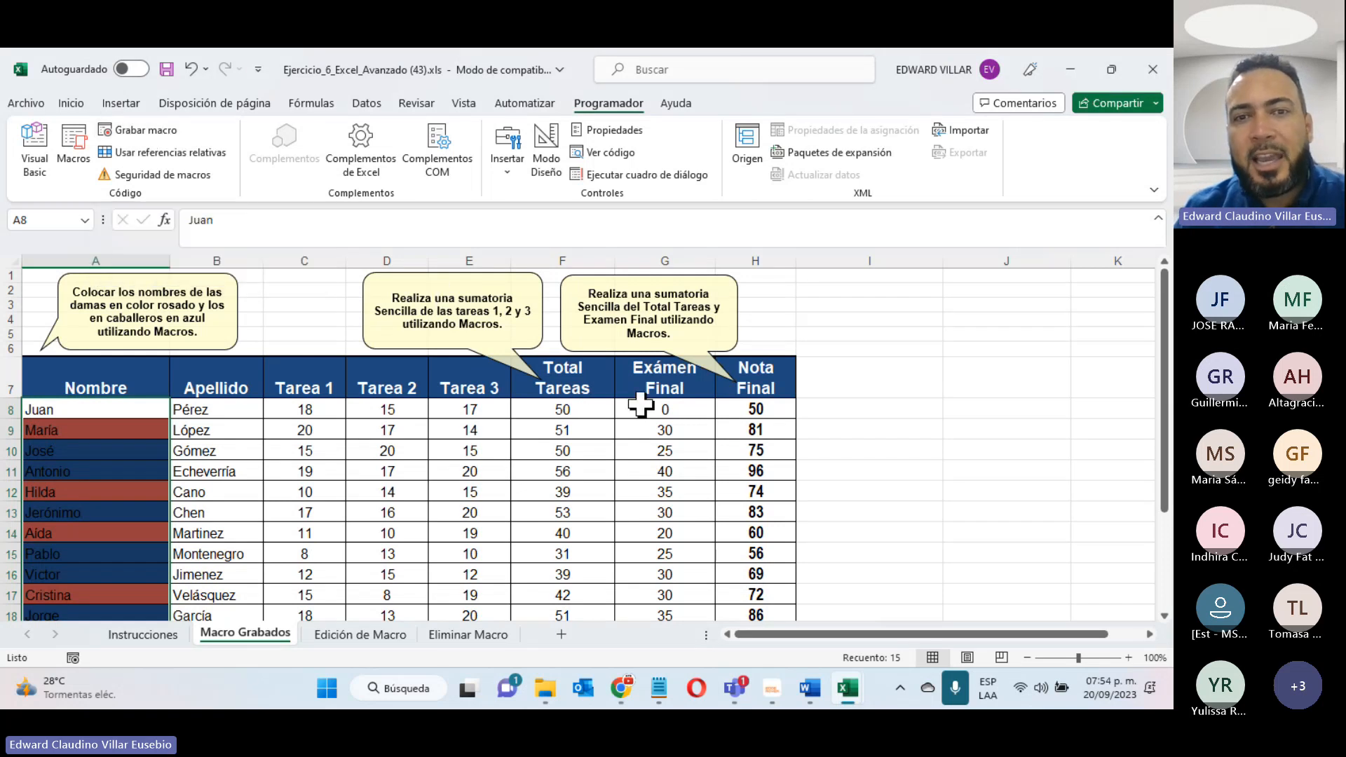
- Clear the calculated values in the Total Tareas and Nota Final columns for all students, rows 8 to 22
drag(586, 409, 549, 559)
key(Delete)
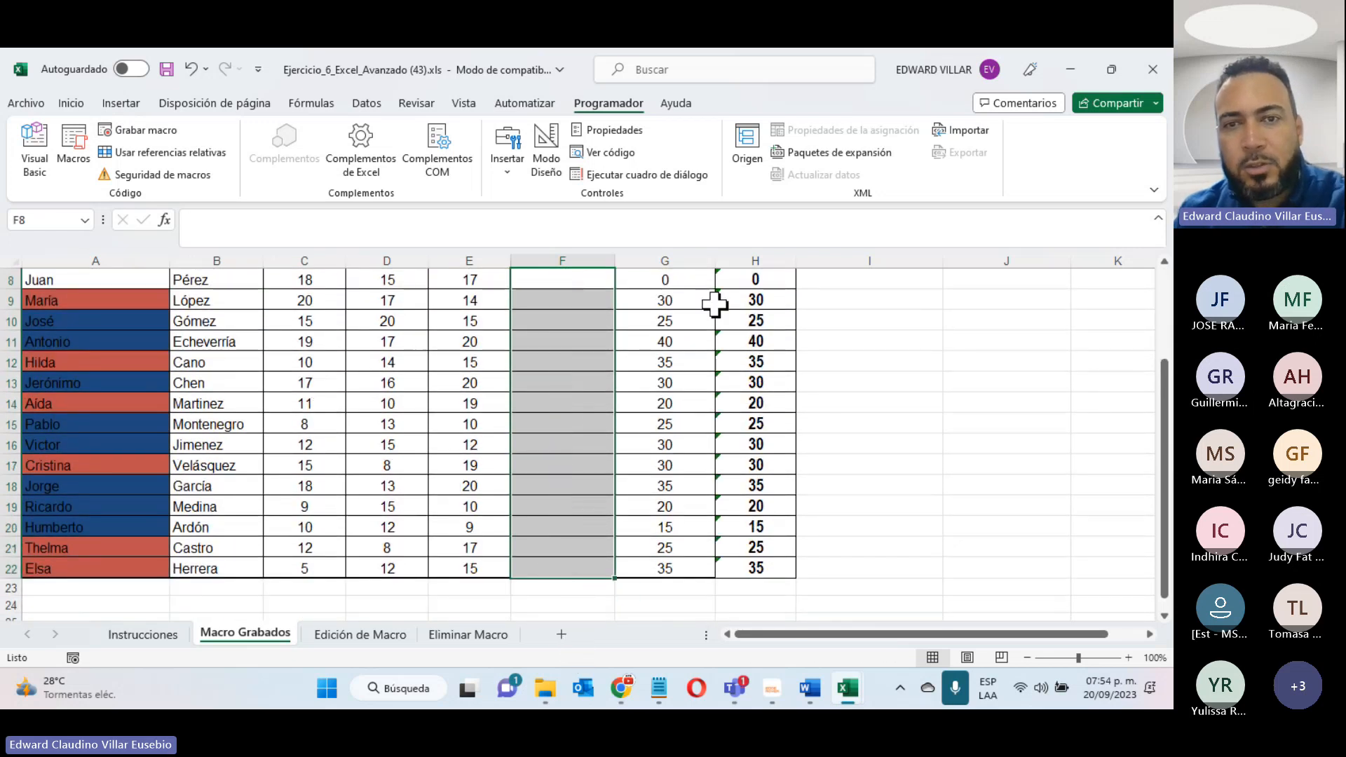
scroll(712, 303, up, 2)
drag(755, 396, 763, 571)
key(Delete)
scroll(557, 566, up, 3)
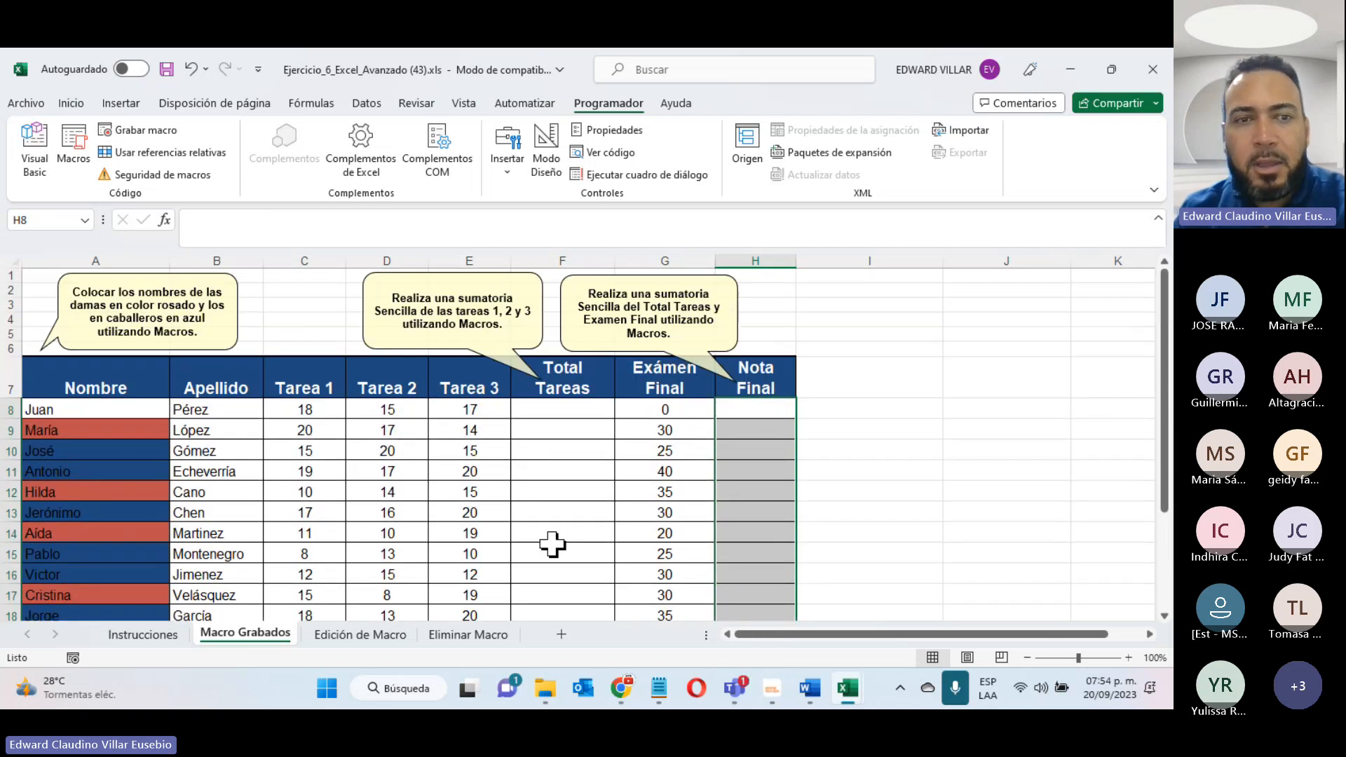
- Clear the conditional formatting rules from the entire Macro Grabados sheet
drag(107, 408, 75, 610)
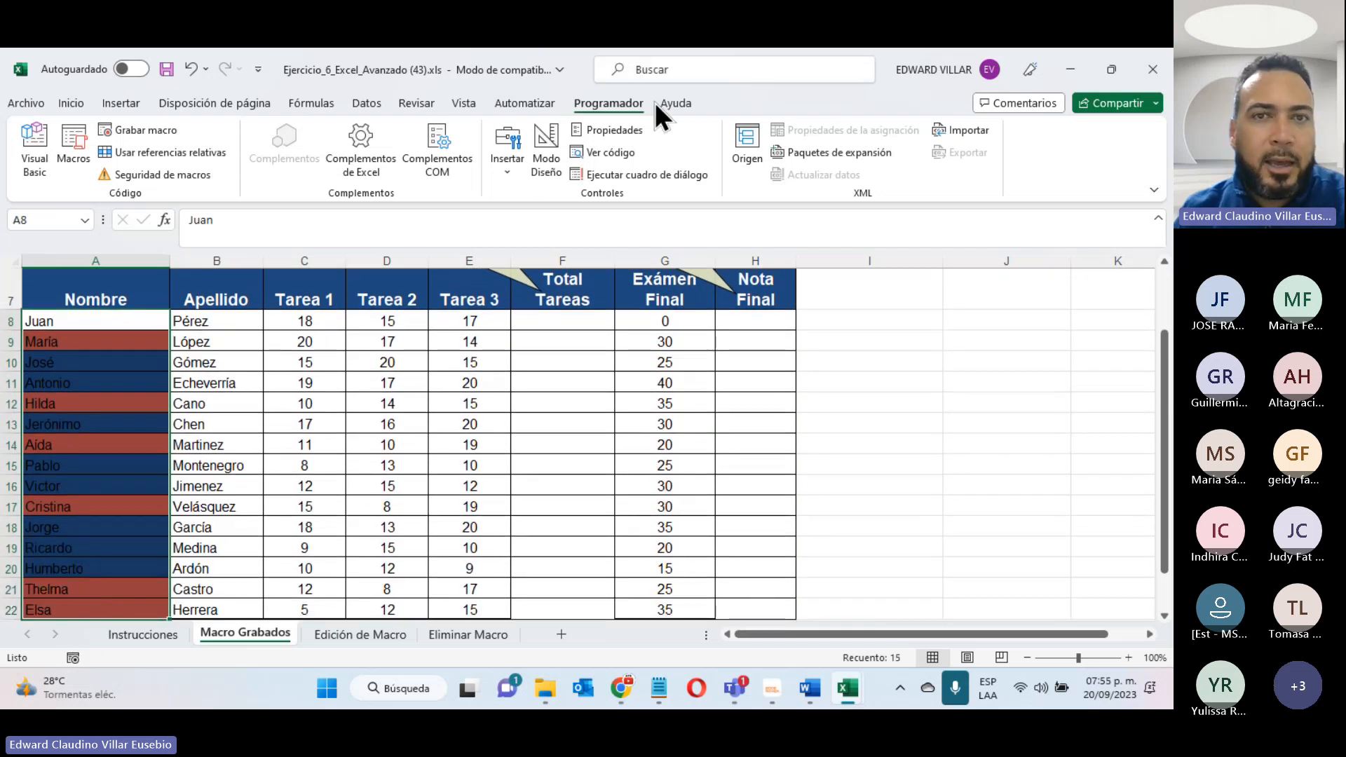
click(71, 104)
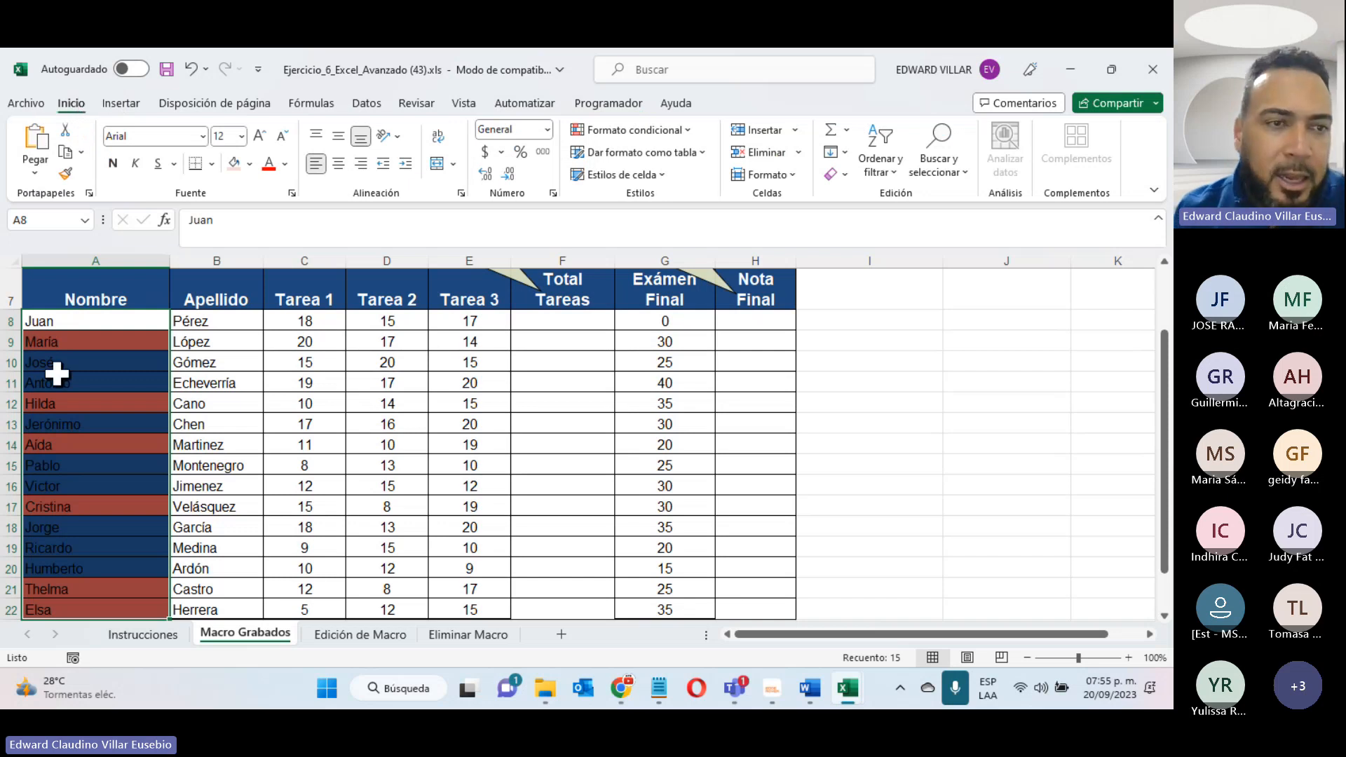
click(691, 130)
mouse_move(697, 364)
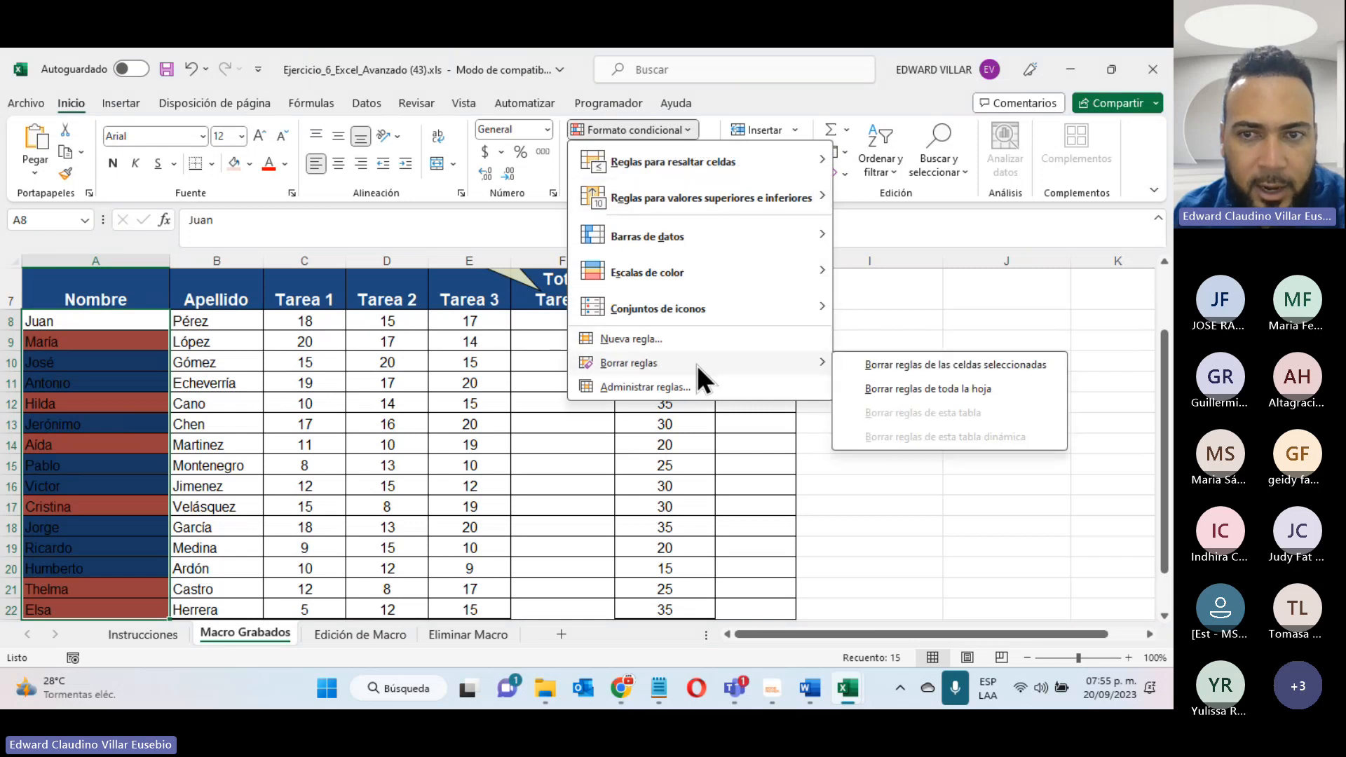
click(961, 390)
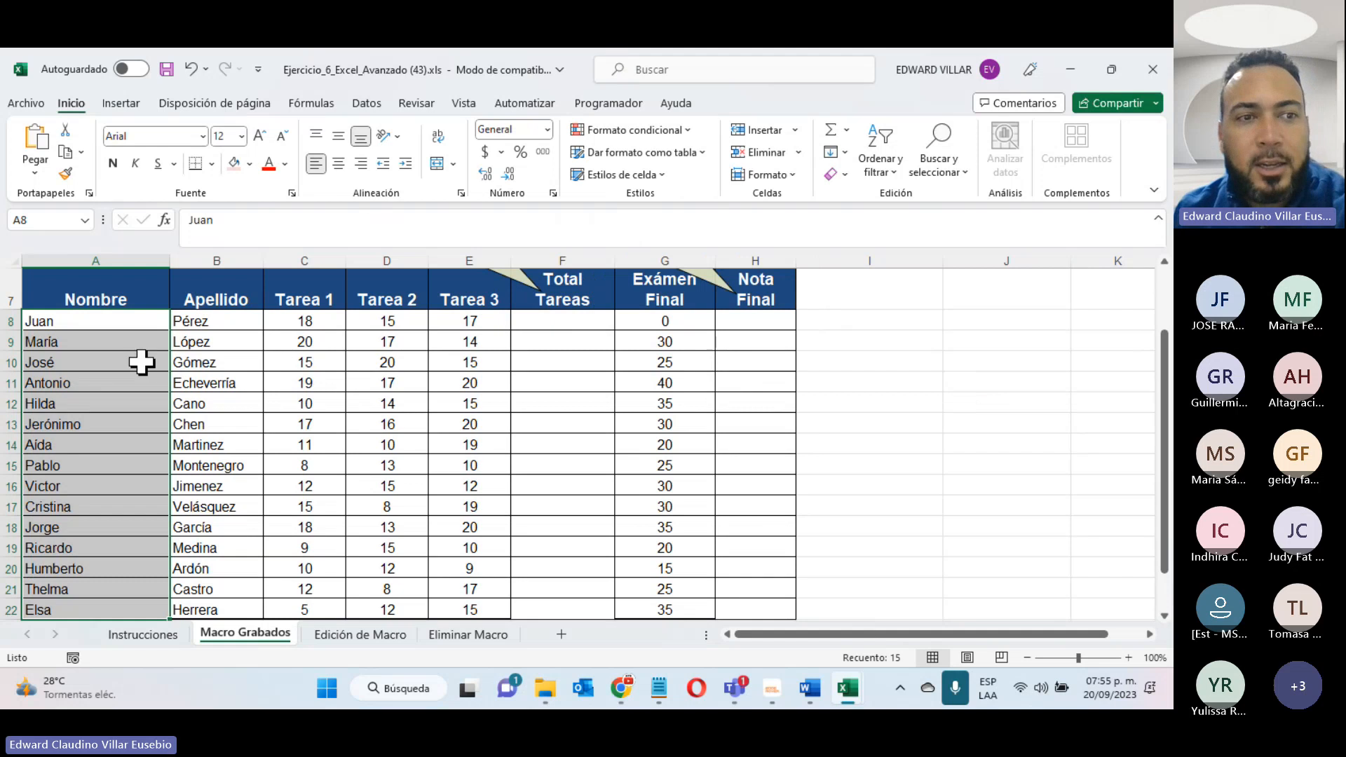
- Change the ending of the first name in A9 to "io" and add "a" to the end of the first name in A8
click(55, 344)
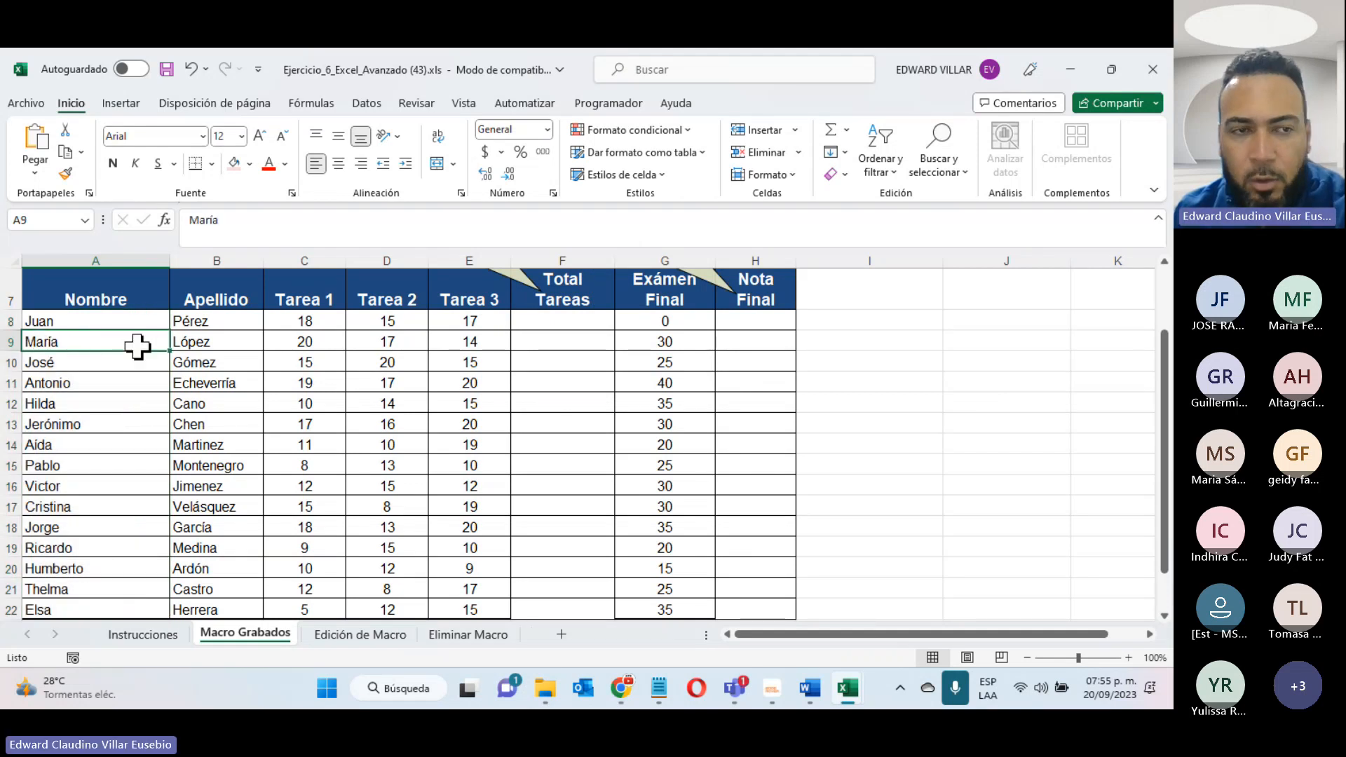
click(268, 222)
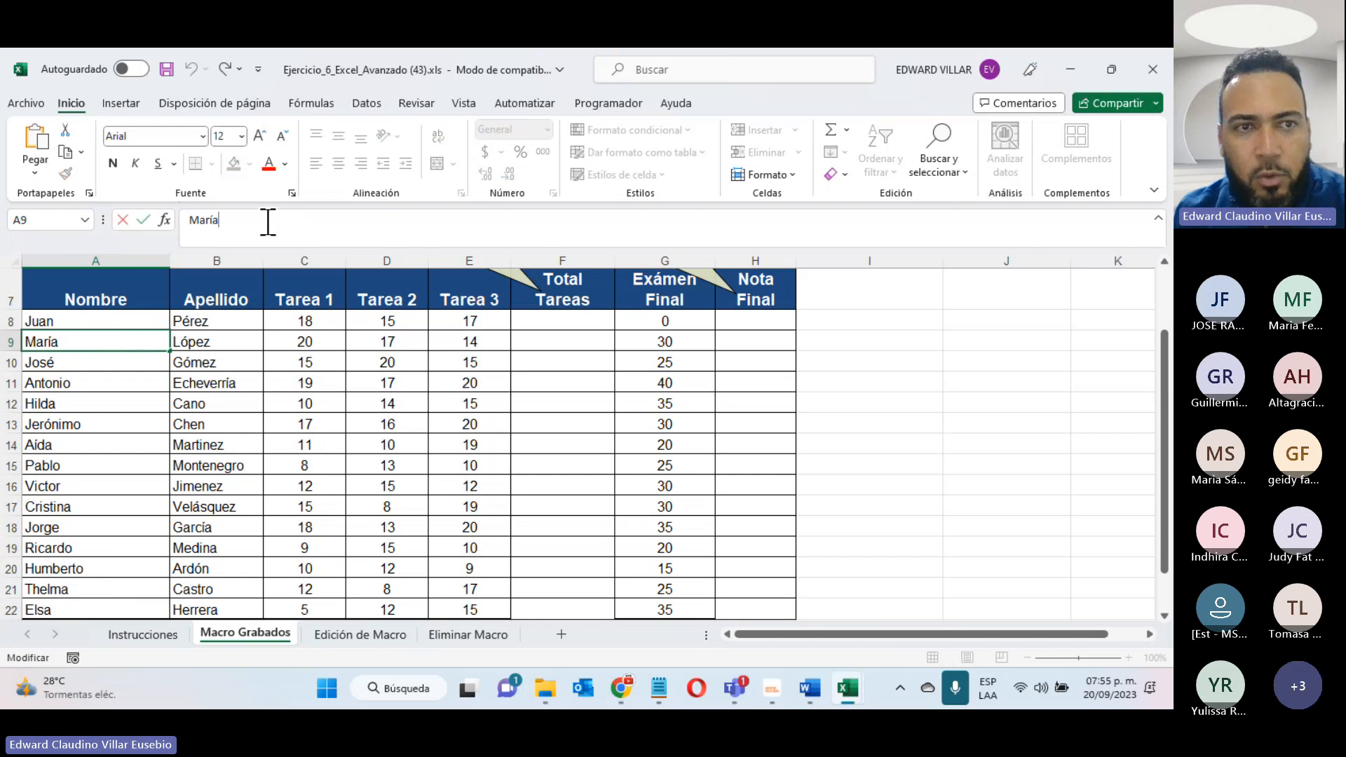
key(BackSpace)
key(BackSpace)
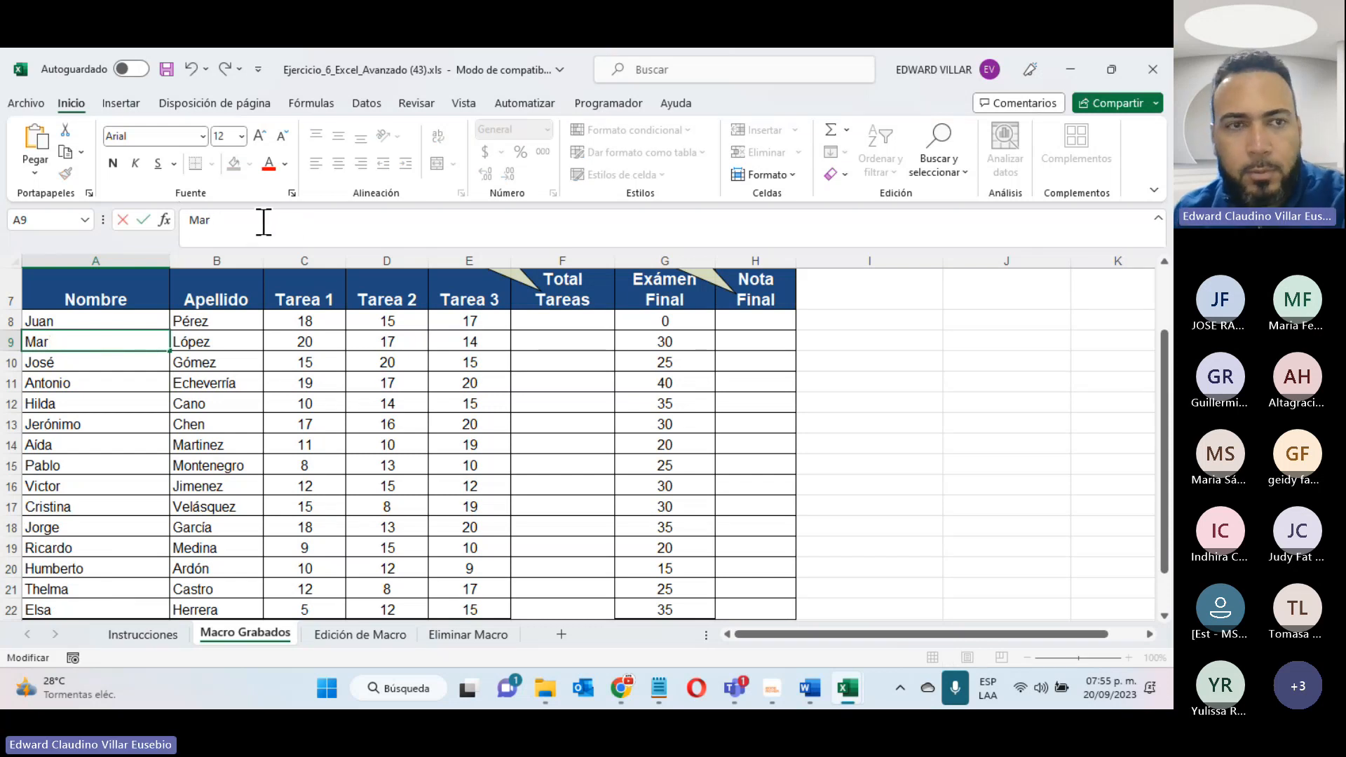
text(io)
click(65, 323)
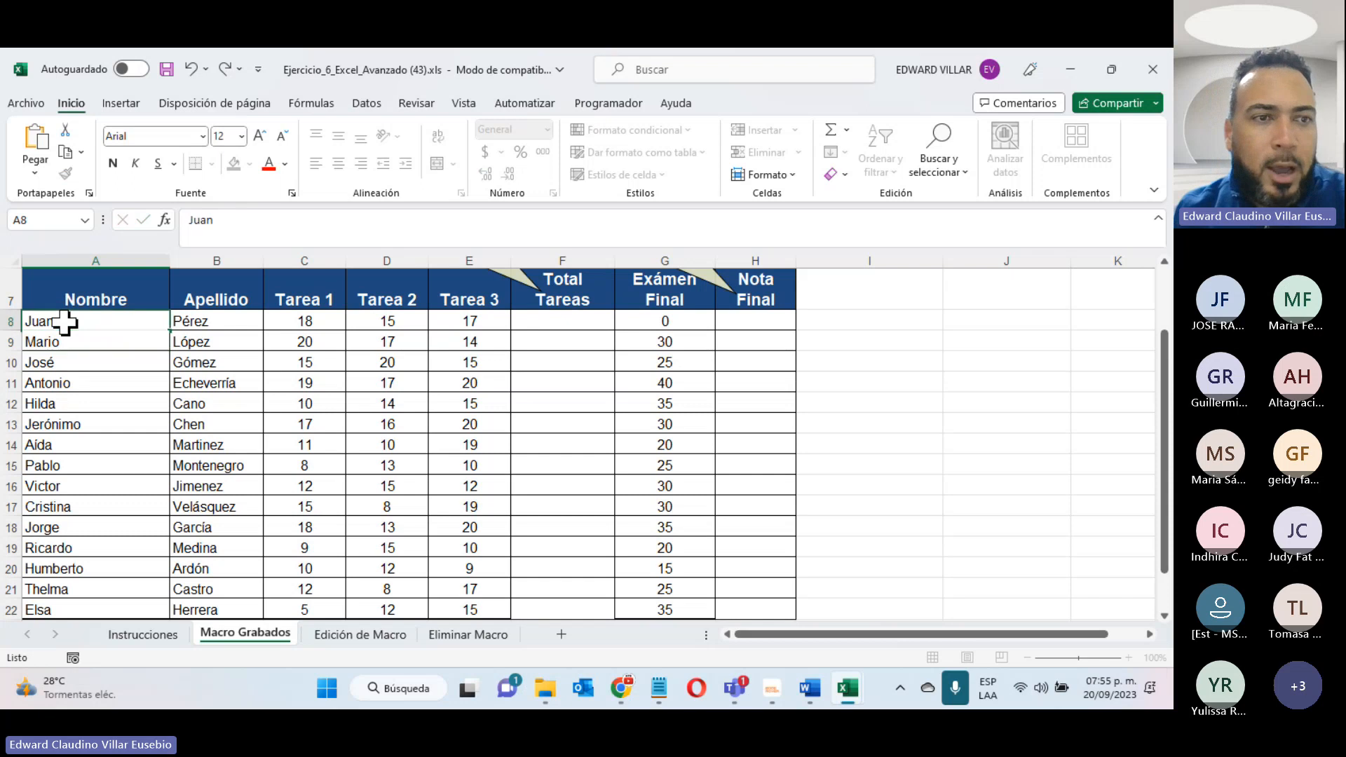
click(235, 222)
text(a)
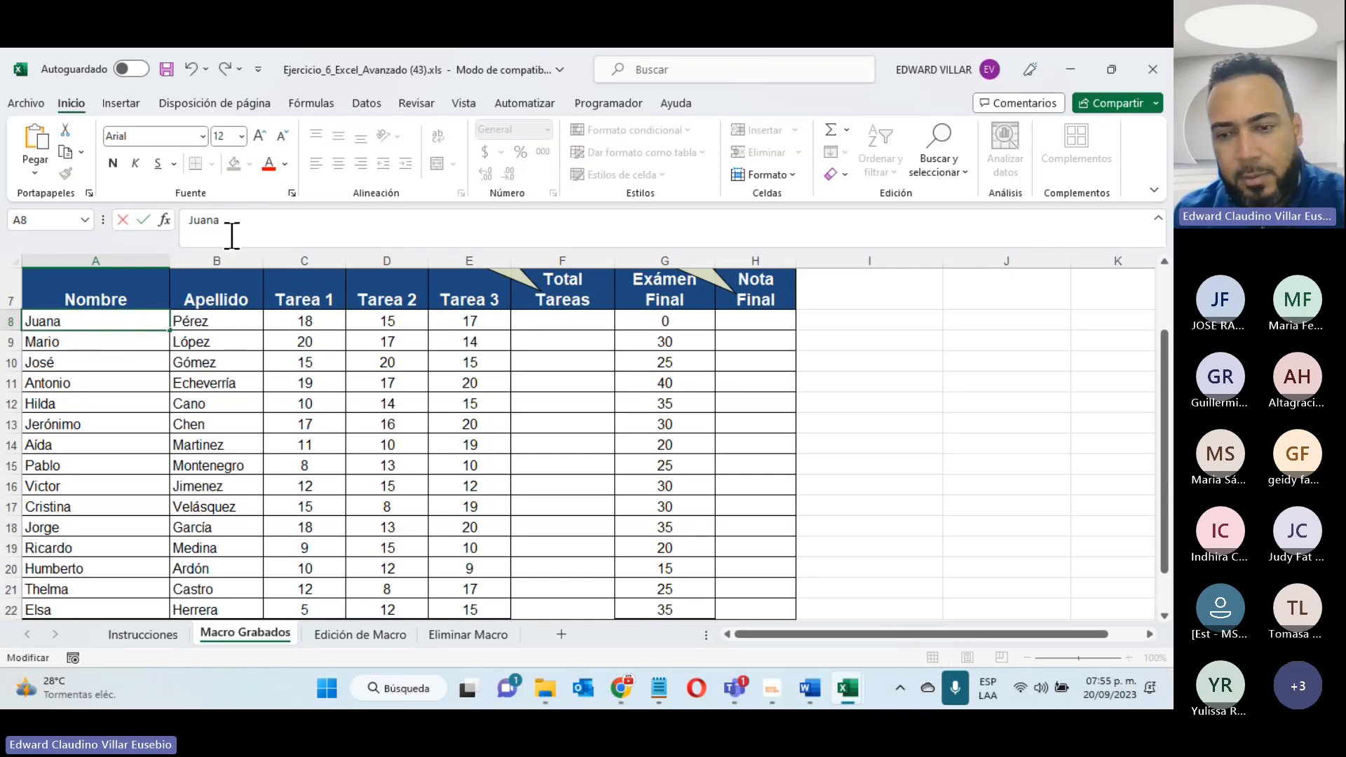
key(Return)
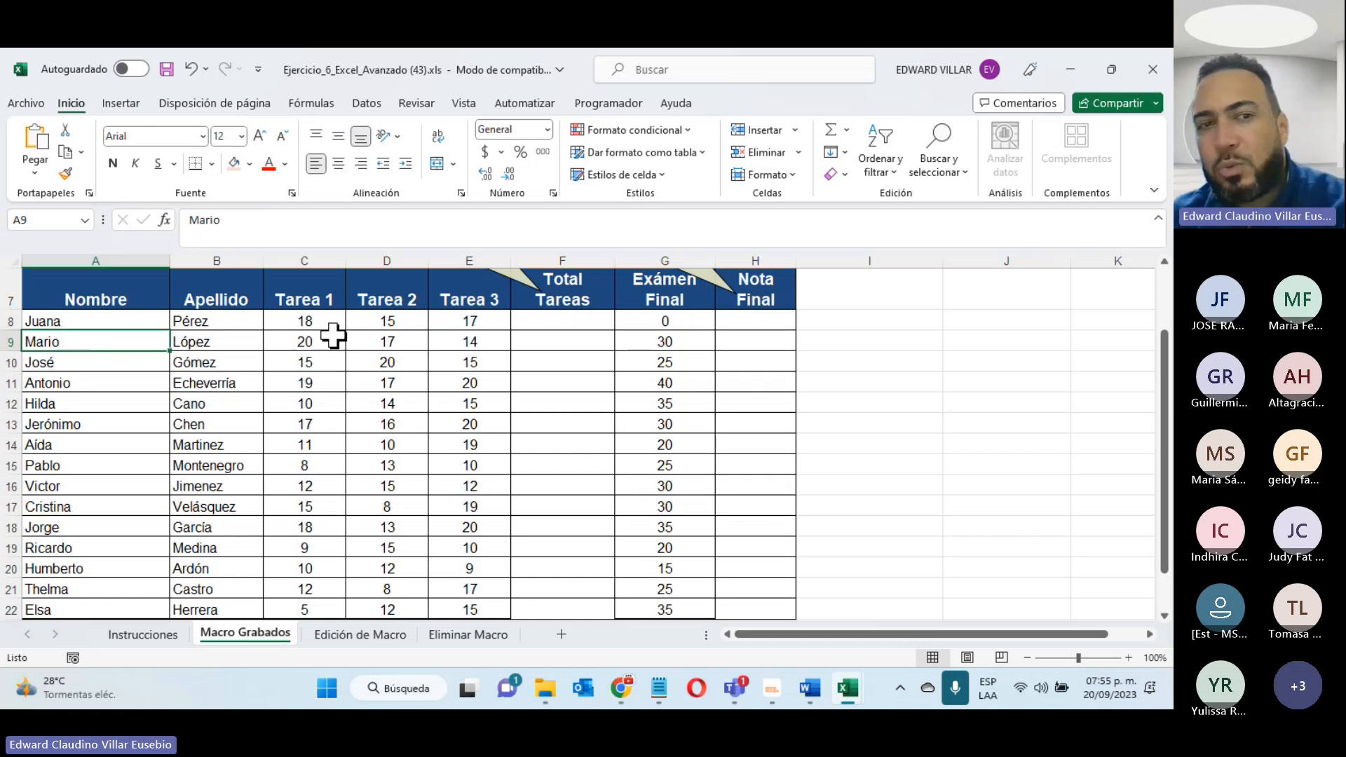
- Set the first student's Tarea 1, Tarea 2 and Tarea 3 grades in row 8 to 20 and the Exámen Final grade to 30
click(313, 318)
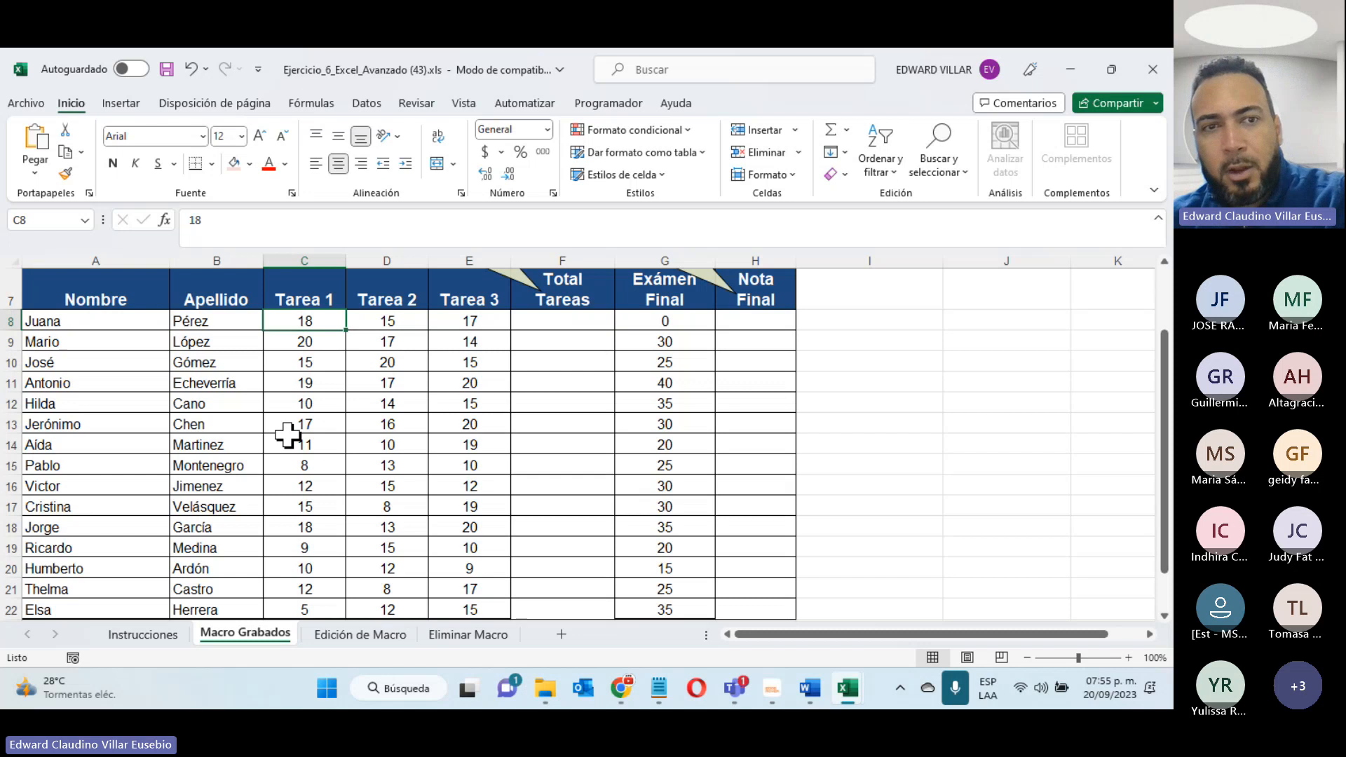
text(20)
click(387, 321)
text(2)
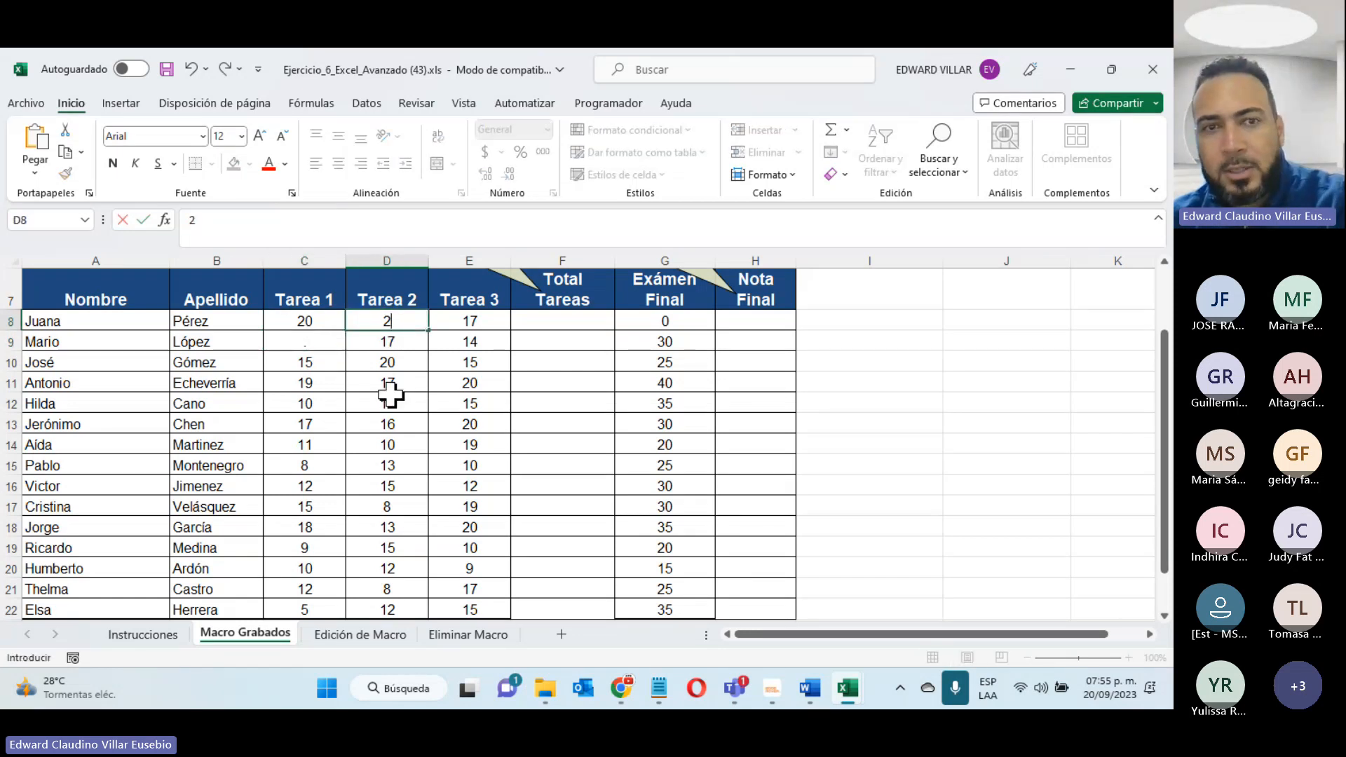
text(0)
key(Return)
click(484, 321)
text(20)
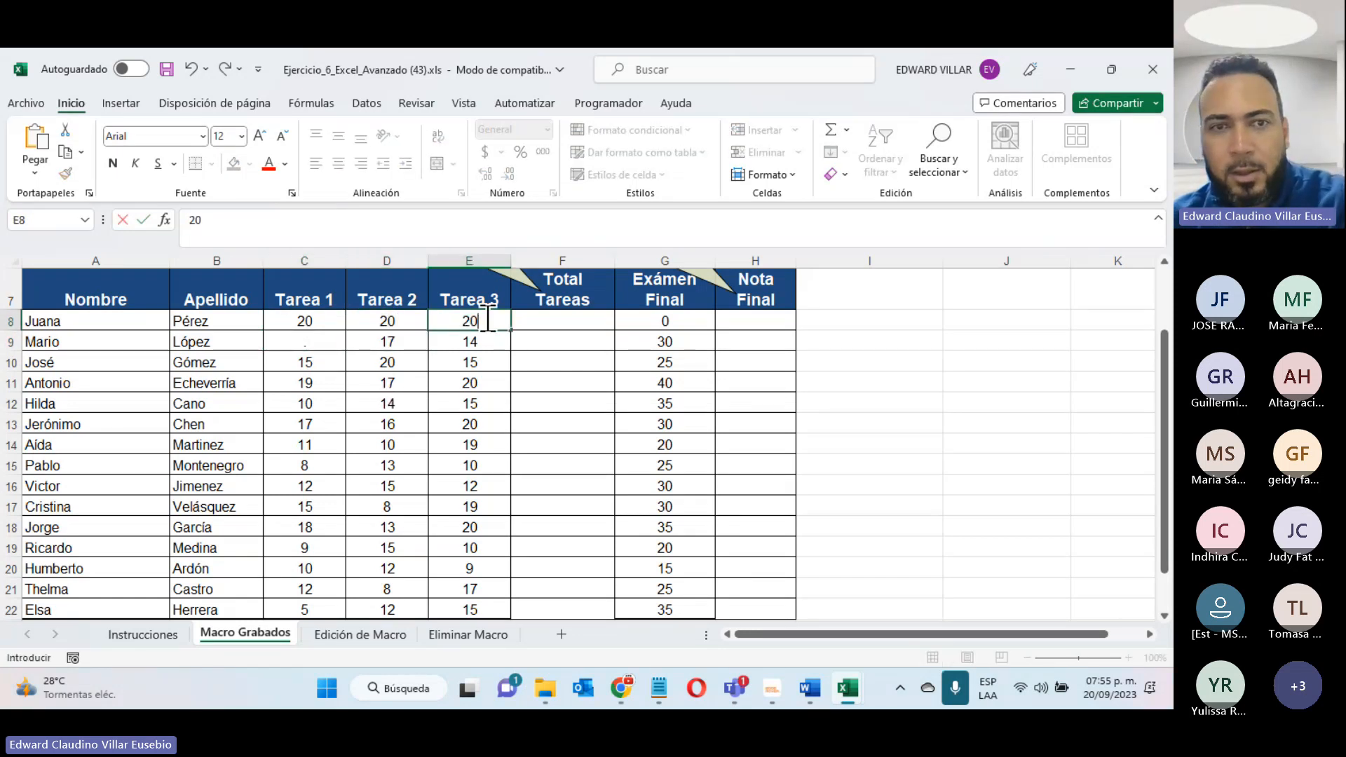
click(640, 321)
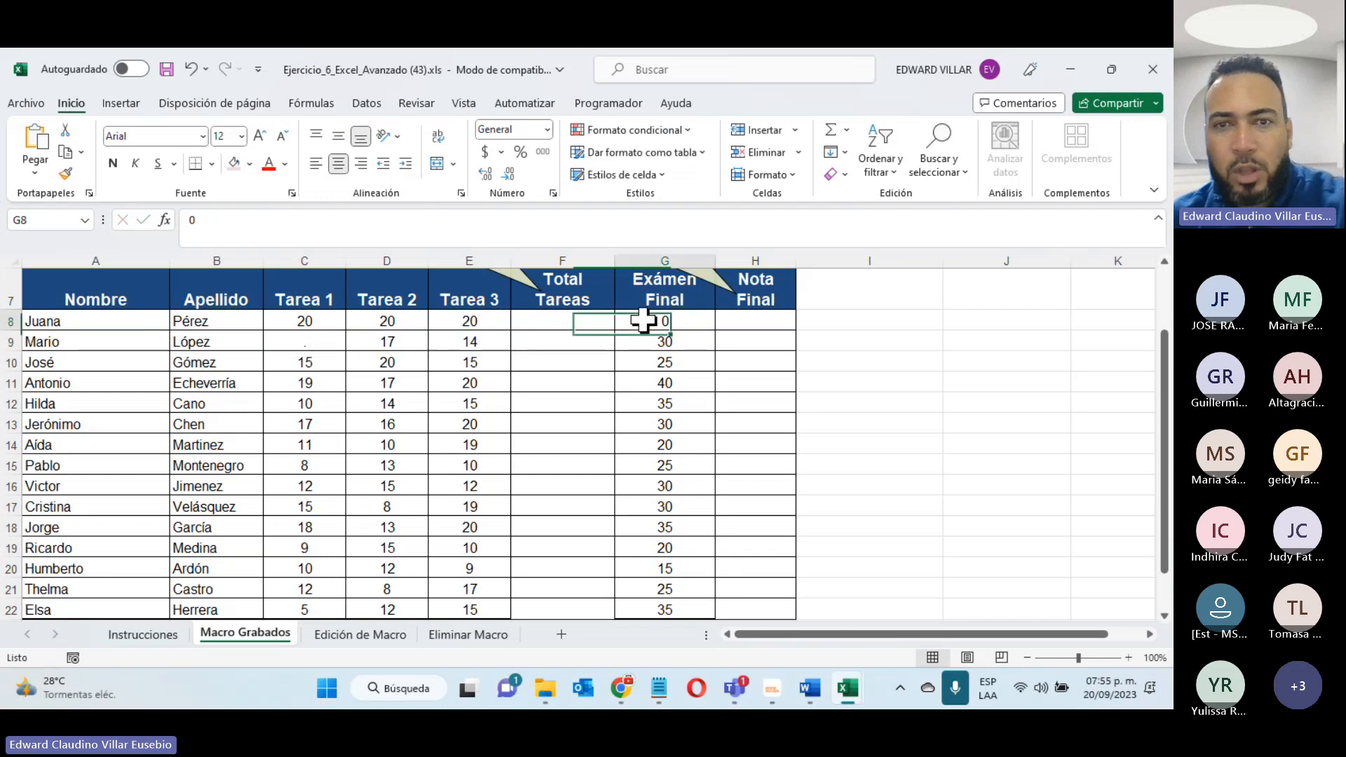
text(30)
key(Return)
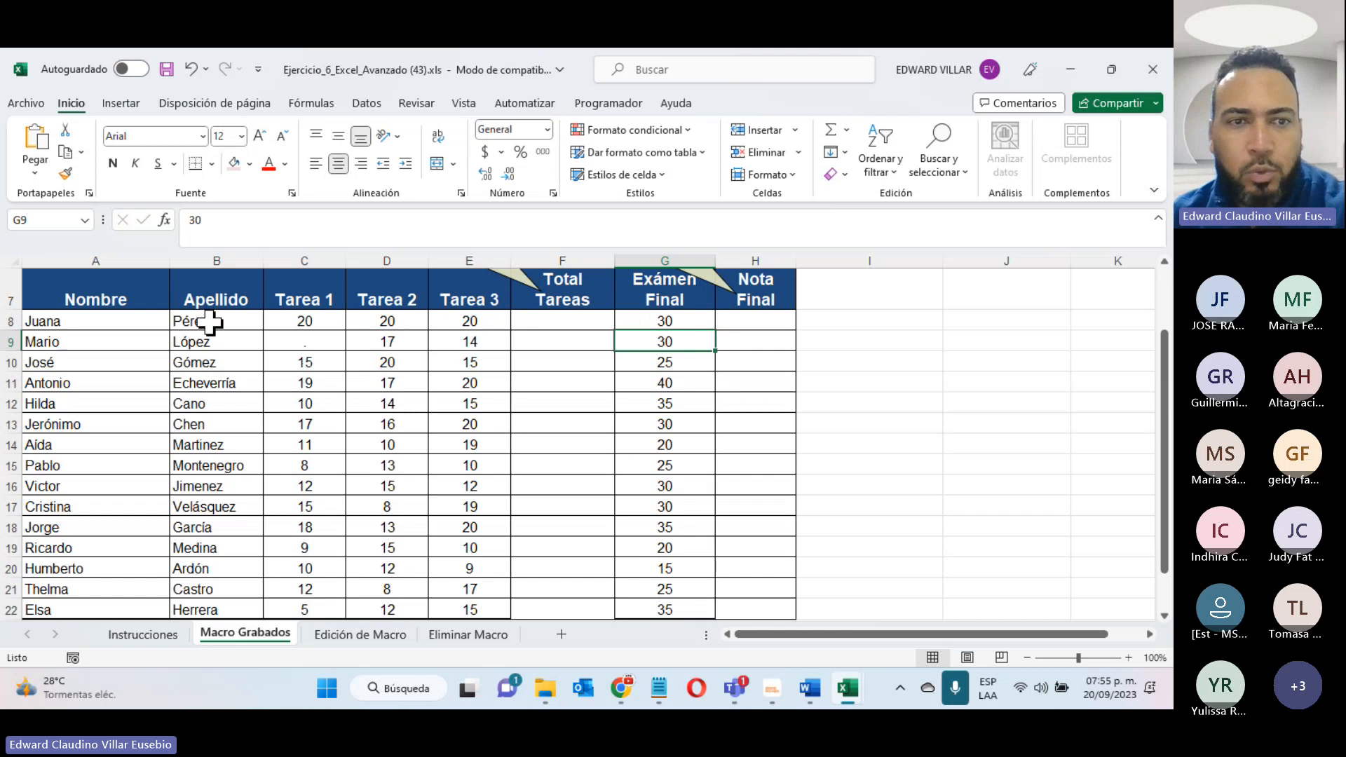
- Set the second student's Tarea 1 grade in C9 to 5
click(296, 336)
text(5)
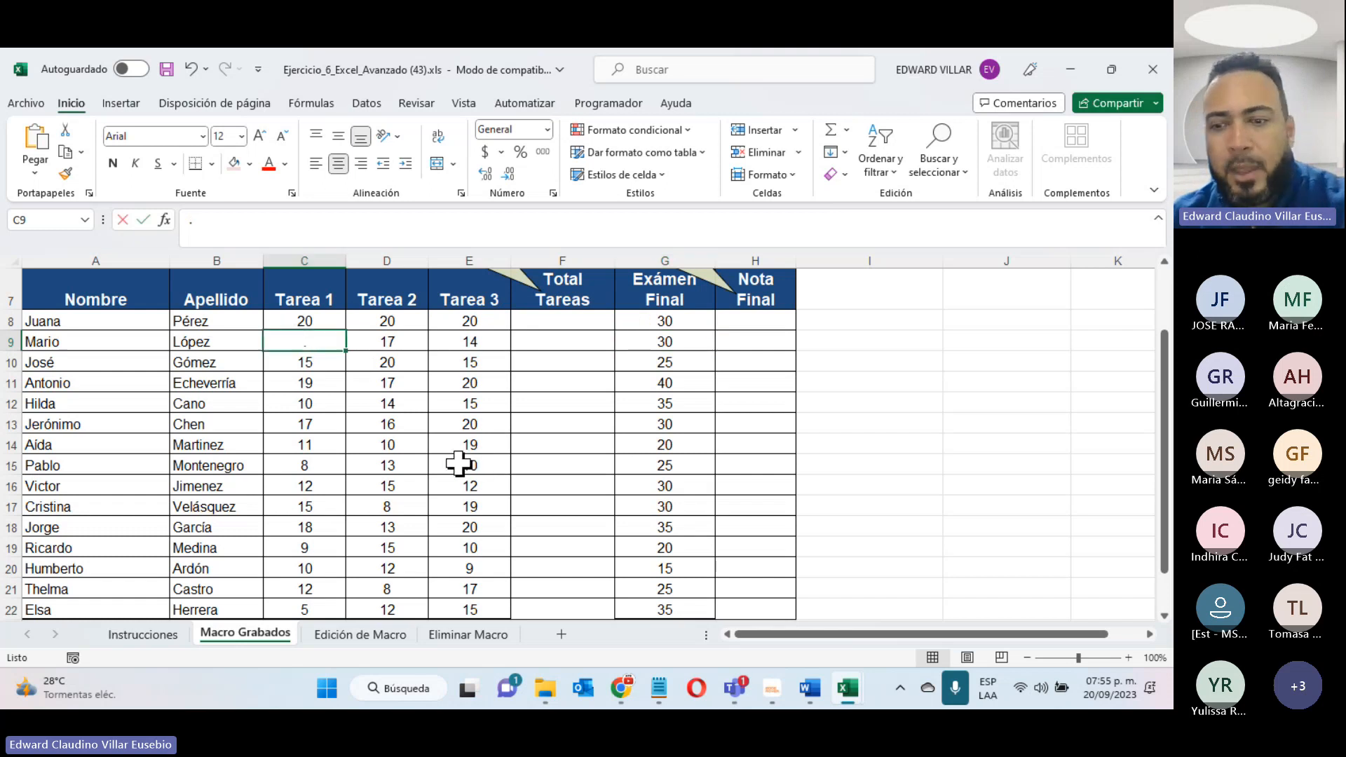
key(Return)
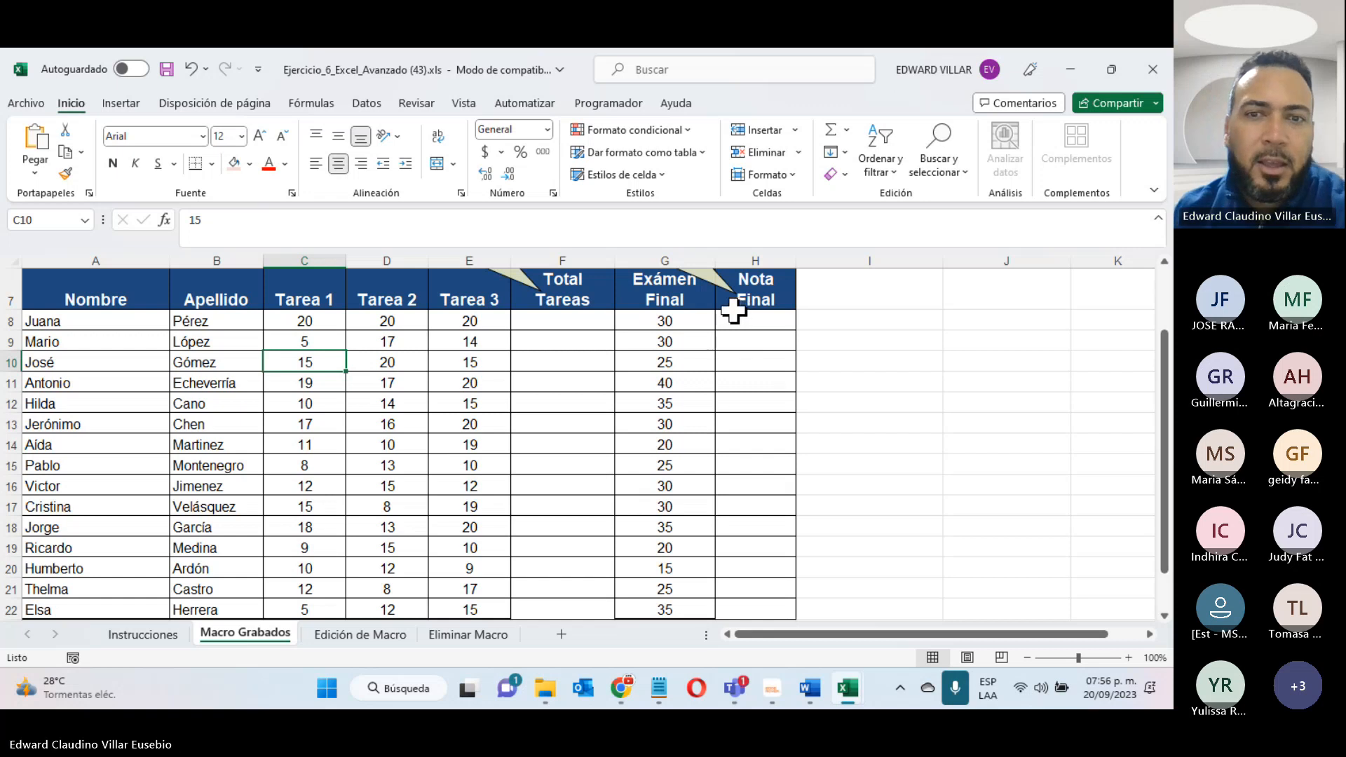
- Review the macros available in all open workbooks, and close the list without running any
click(604, 104)
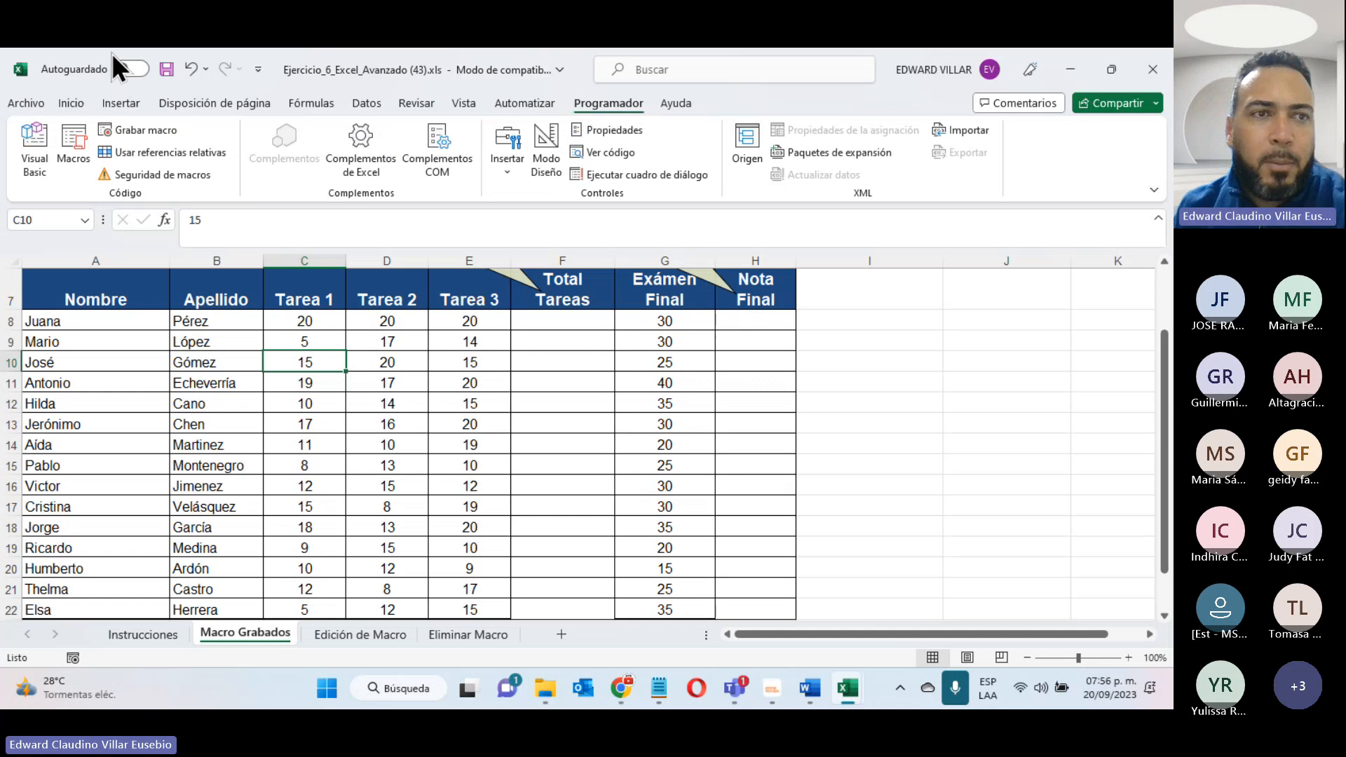
click(64, 149)
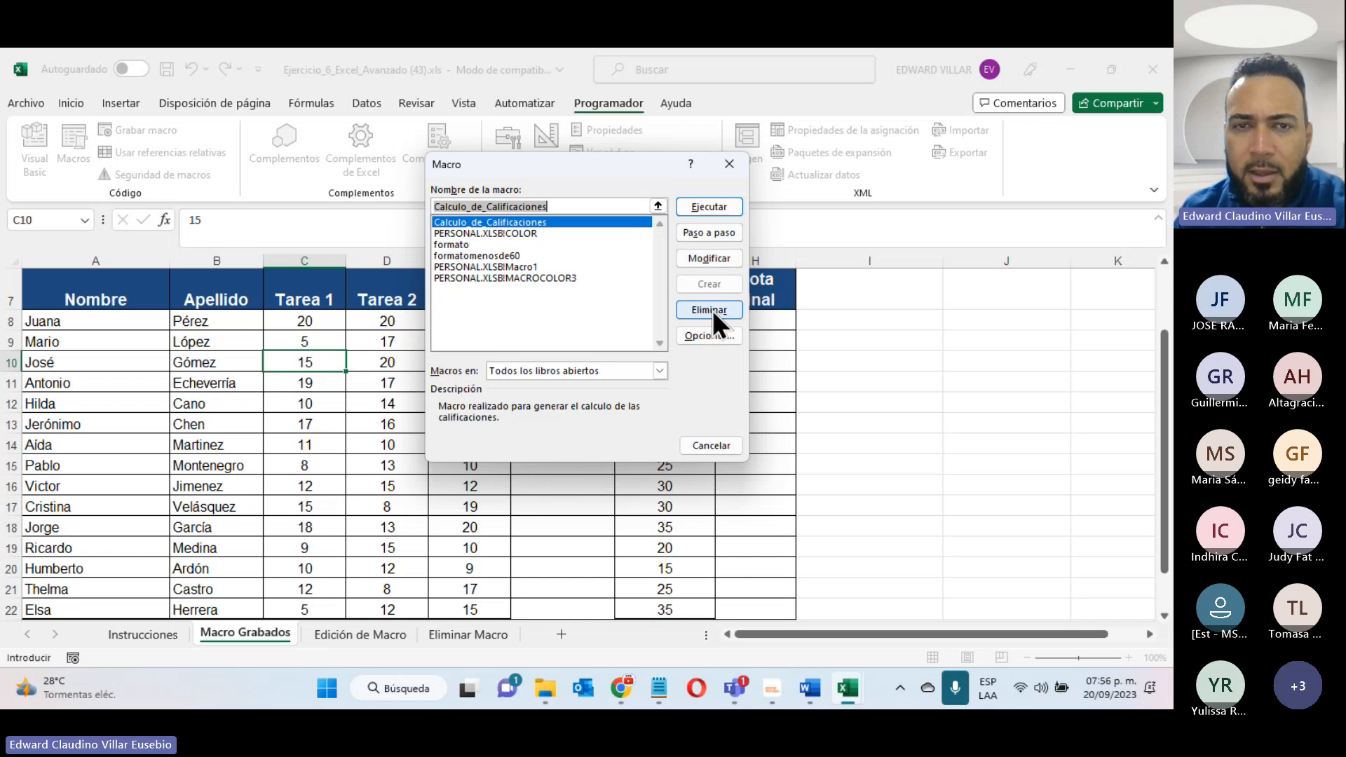
click(709, 446)
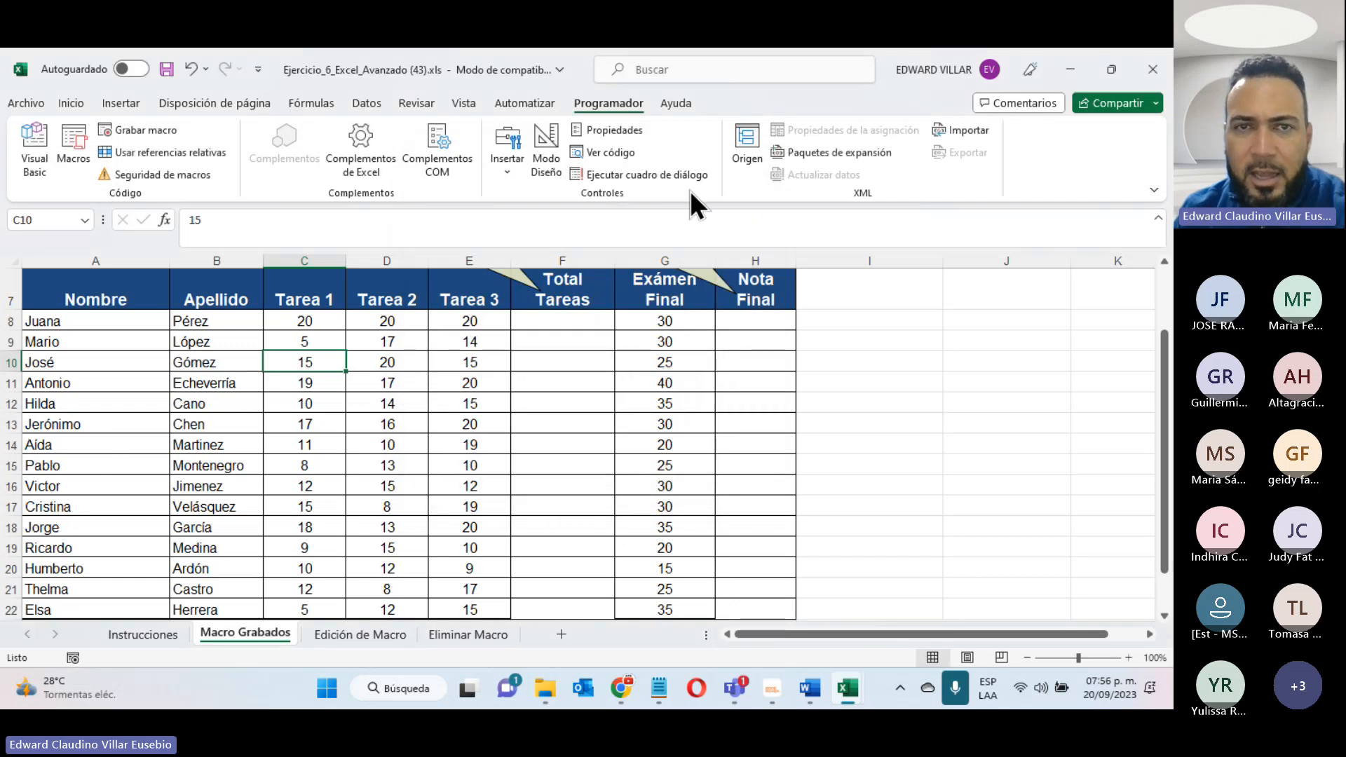
- Insert a form-control button over columns I and J beside rows 8 to 10 and assign it the Calculo_de_Calificaciones macro
click(503, 165)
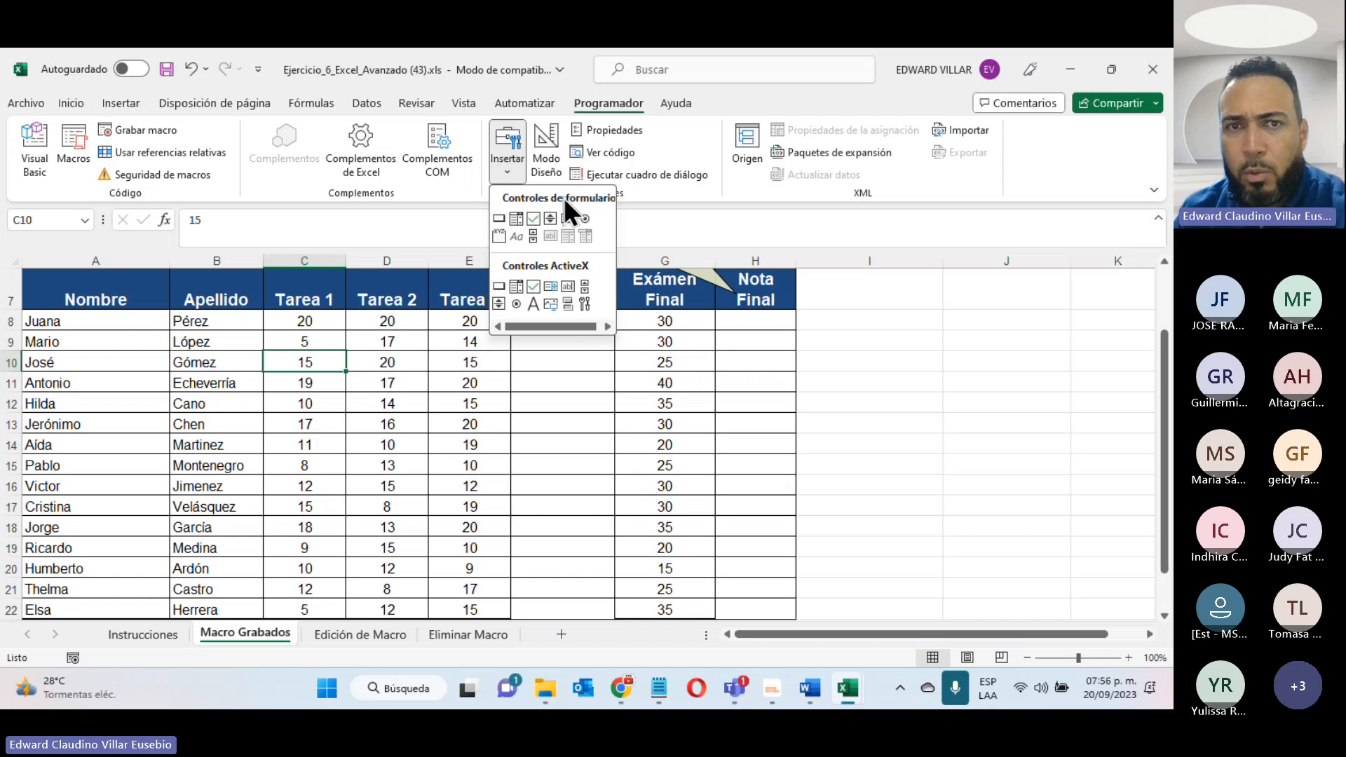
click(497, 219)
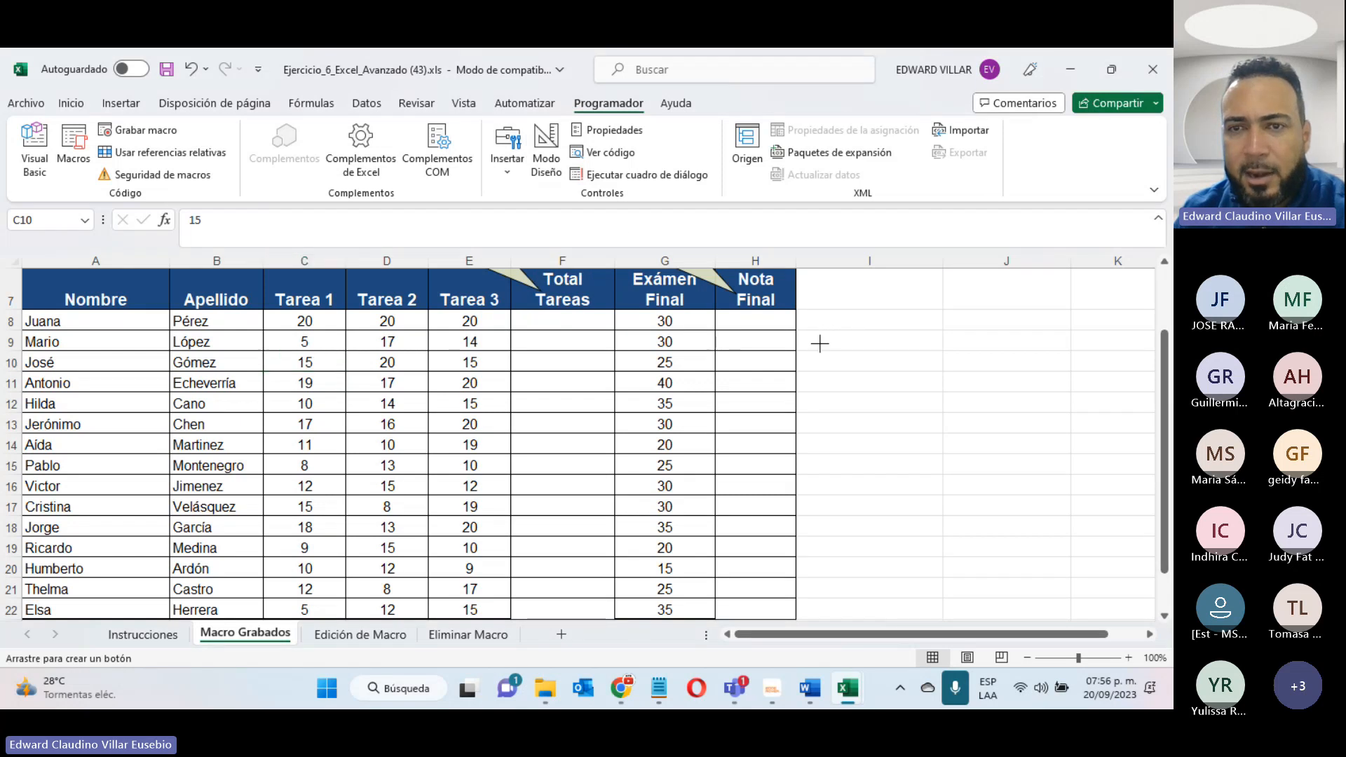
drag(819, 330, 1070, 373)
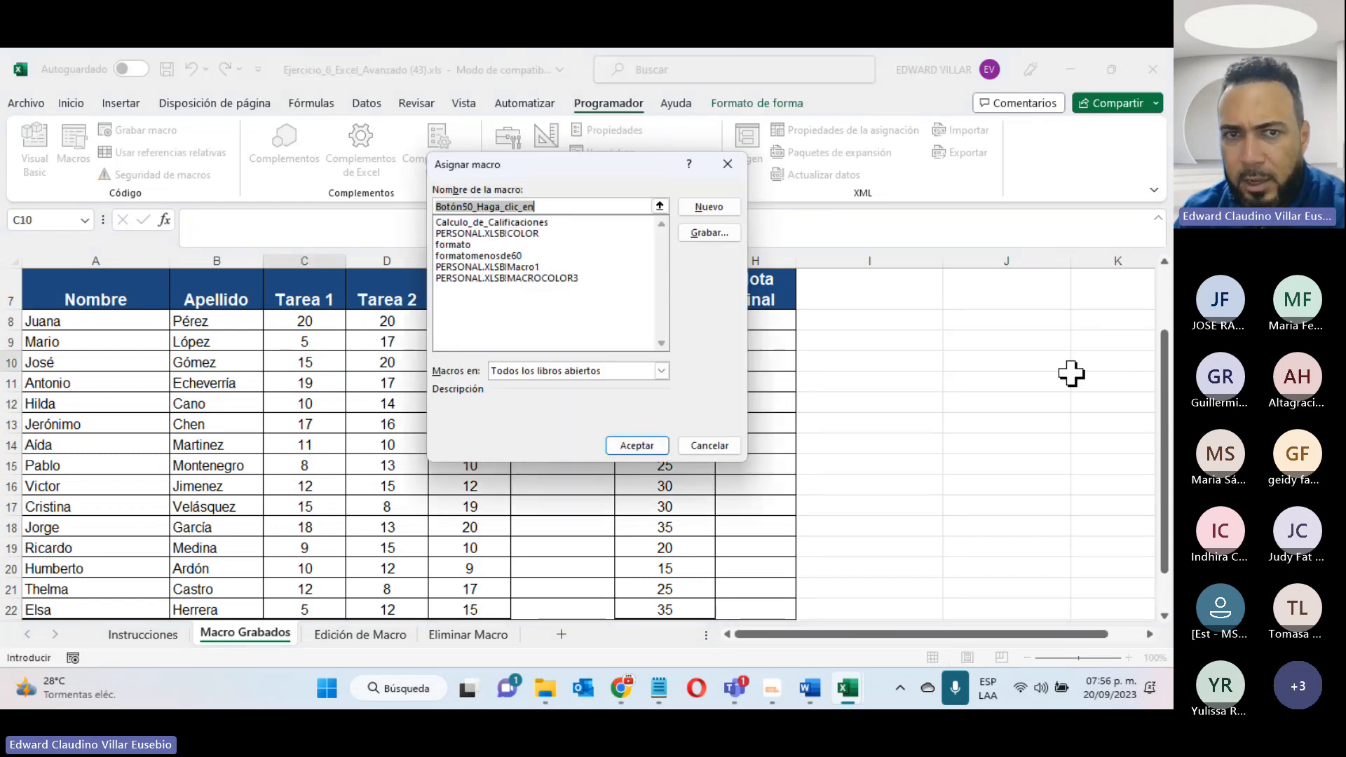
click(478, 221)
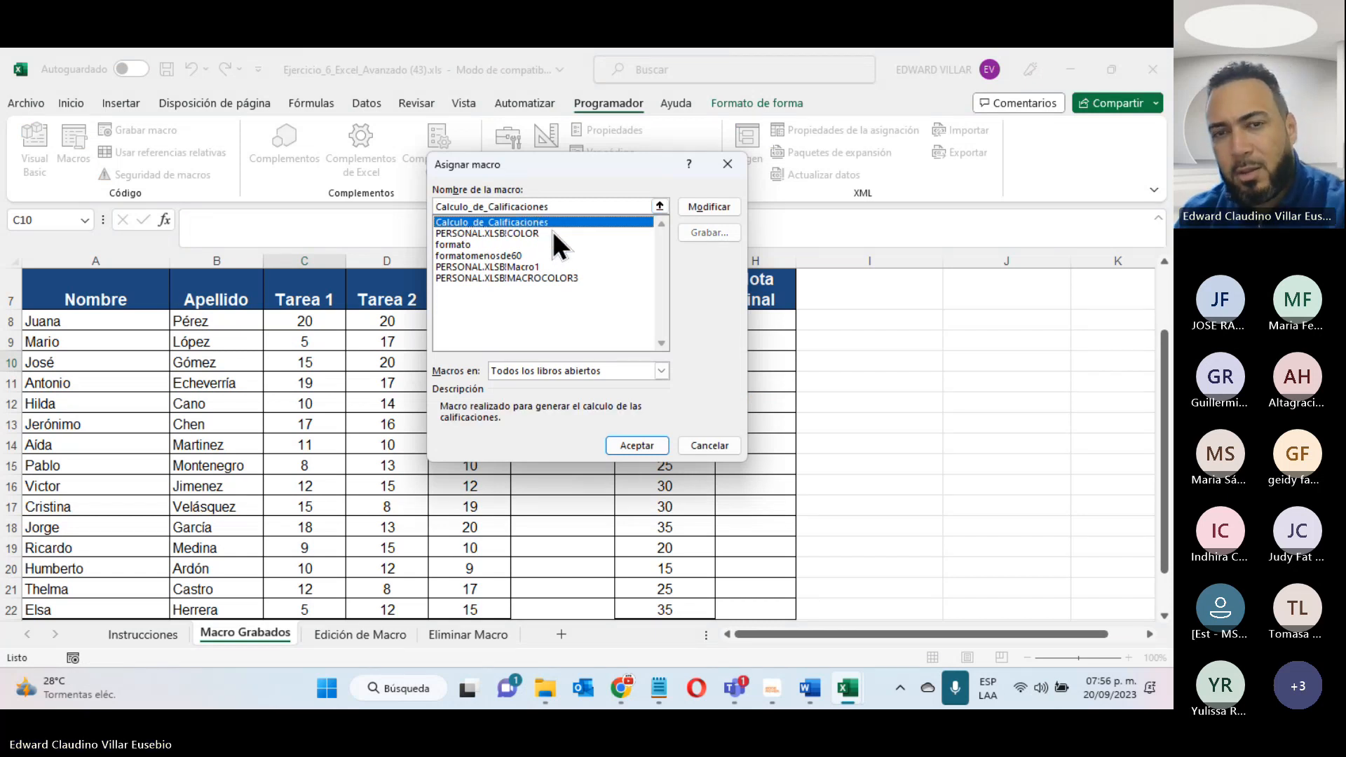
click(625, 443)
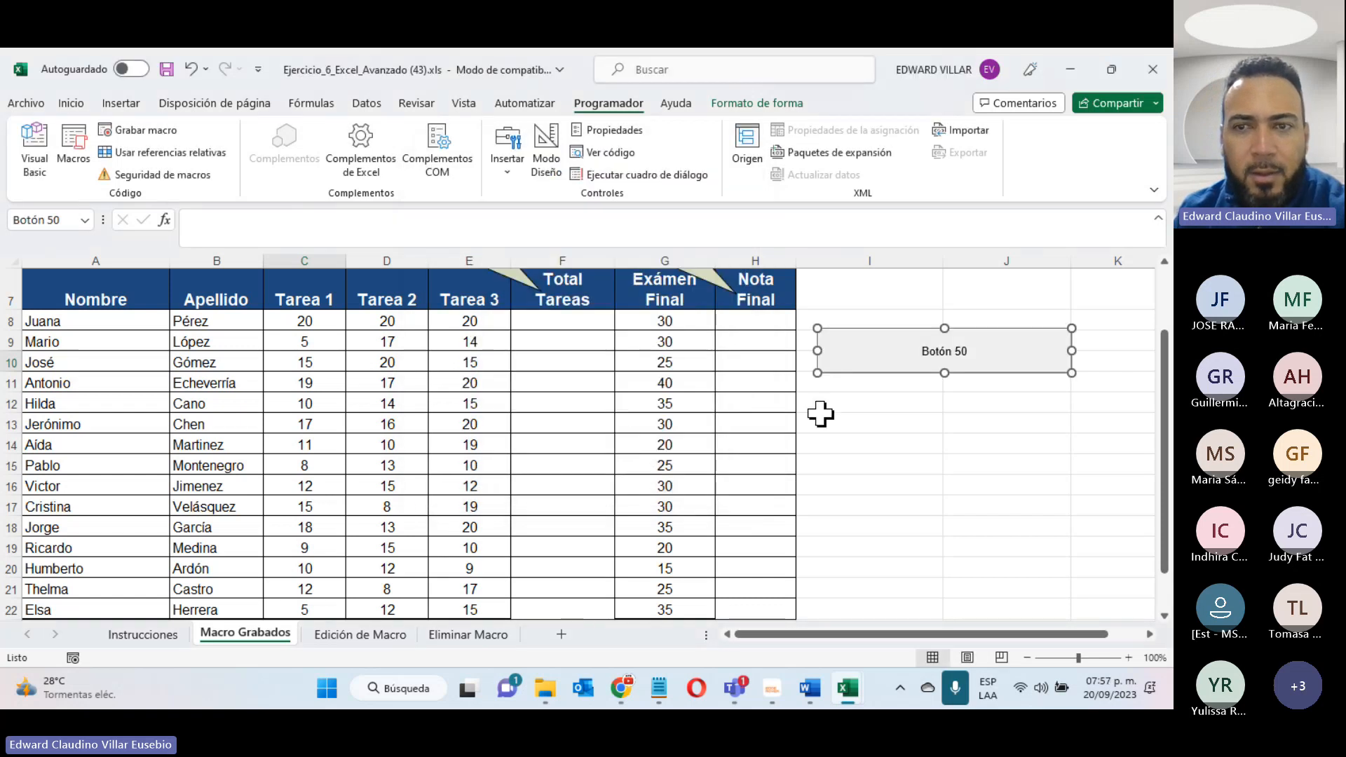
- Replace the new button's caption with "Calculo de Calificaciones" and deselect the button
click(923, 349)
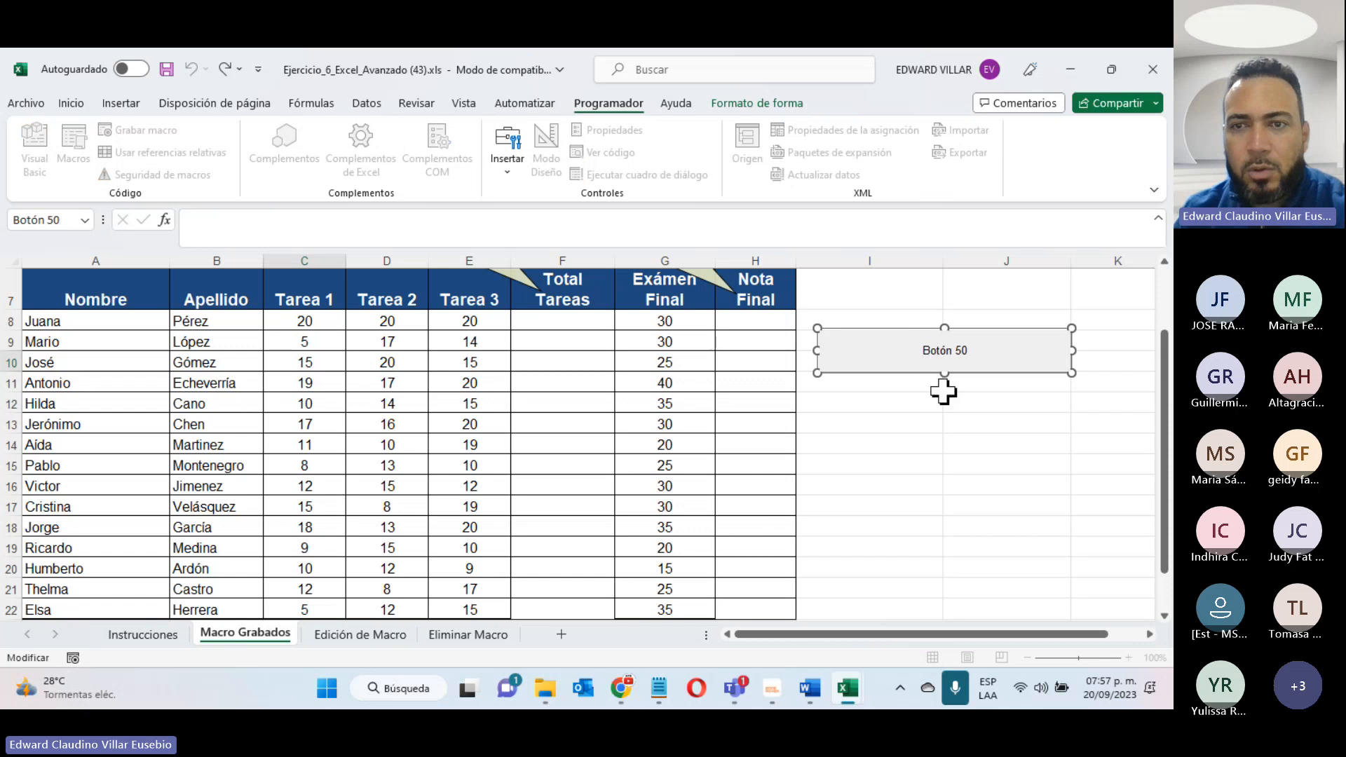
key(Delete)
key(Delete)
key(Delete)
key(Delete)
key(Delete)
key(Delete)
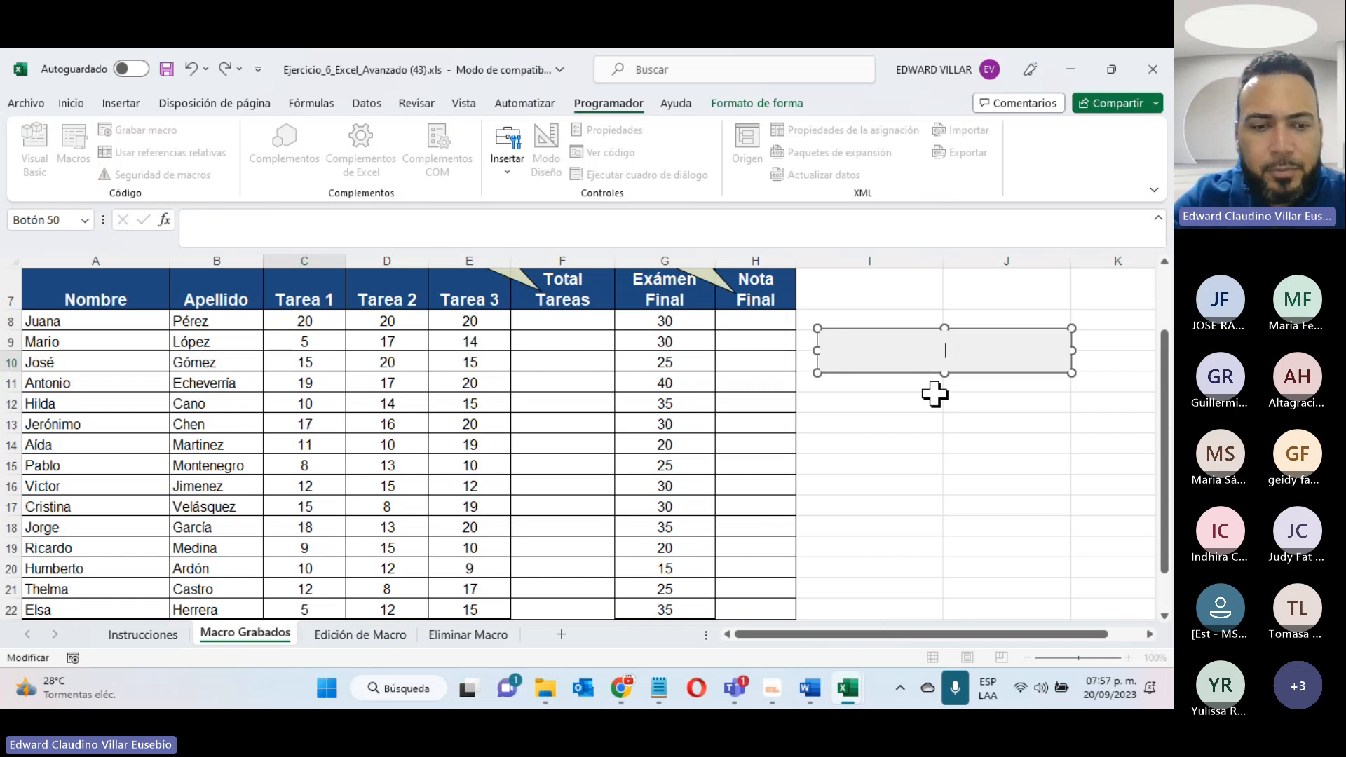
text(Calcu)
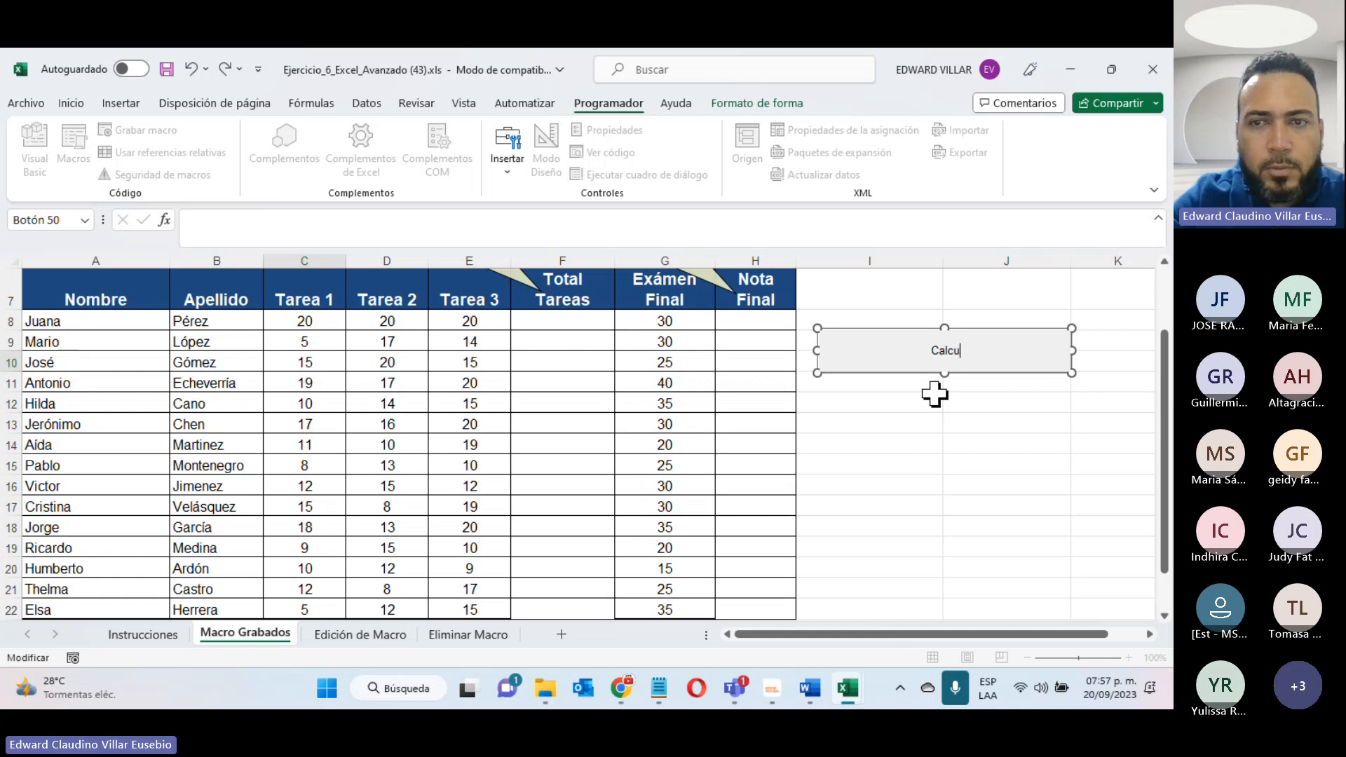
text(lo de Cali)
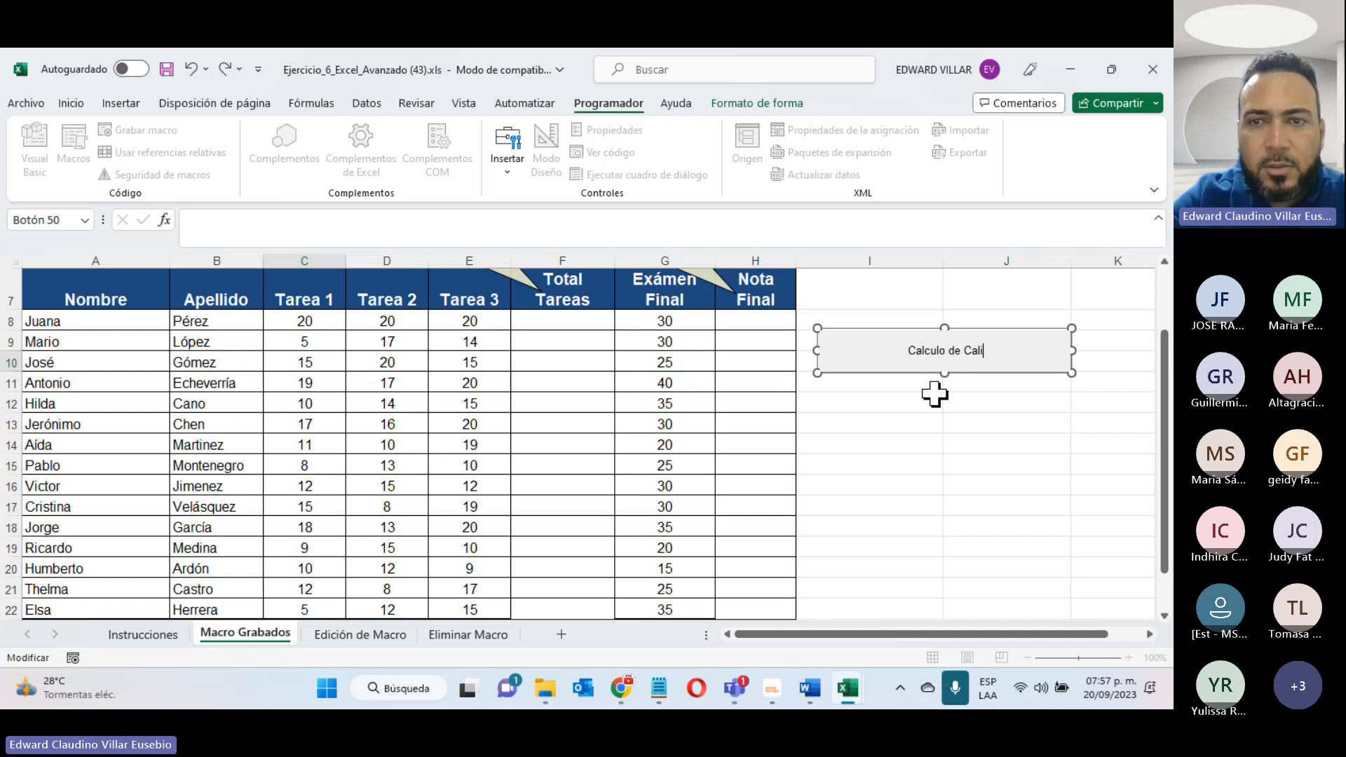
text(ficaciones)
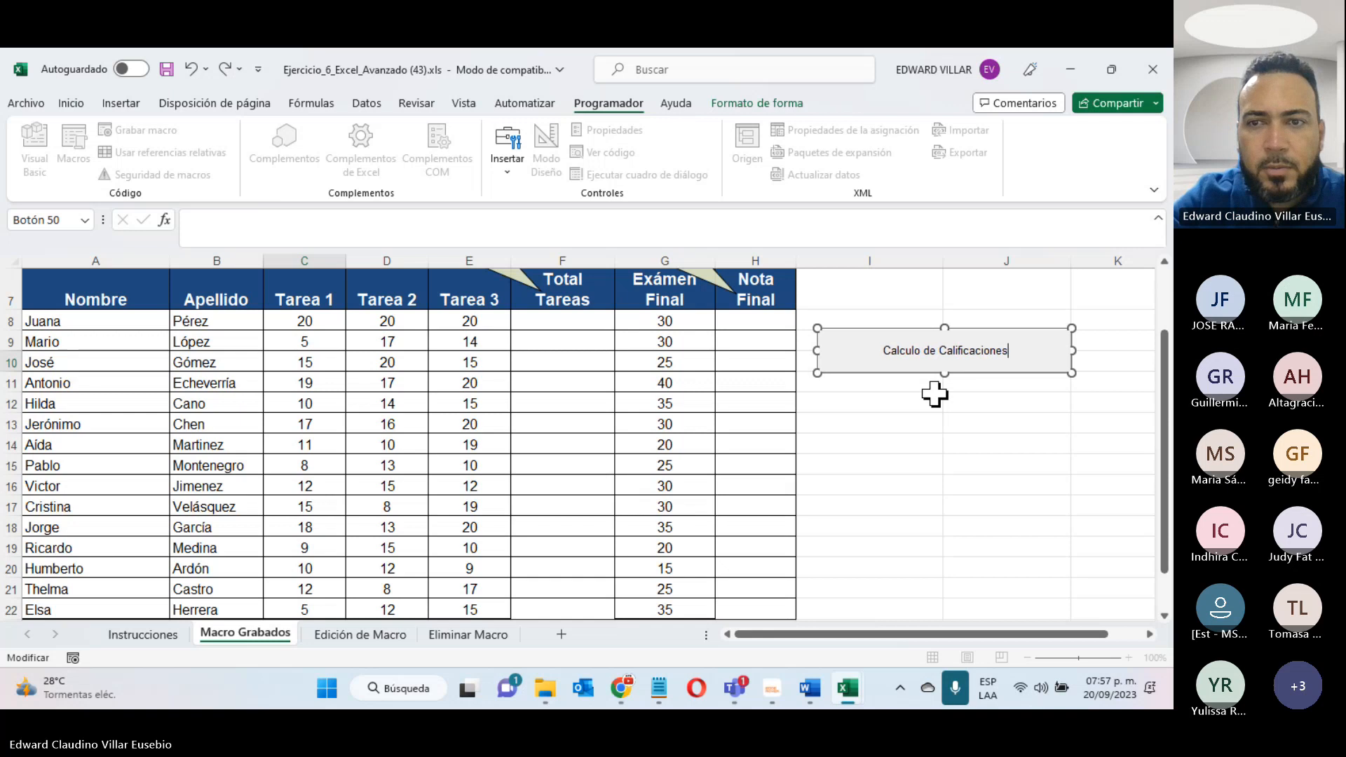
drag(934, 459, 909, 481)
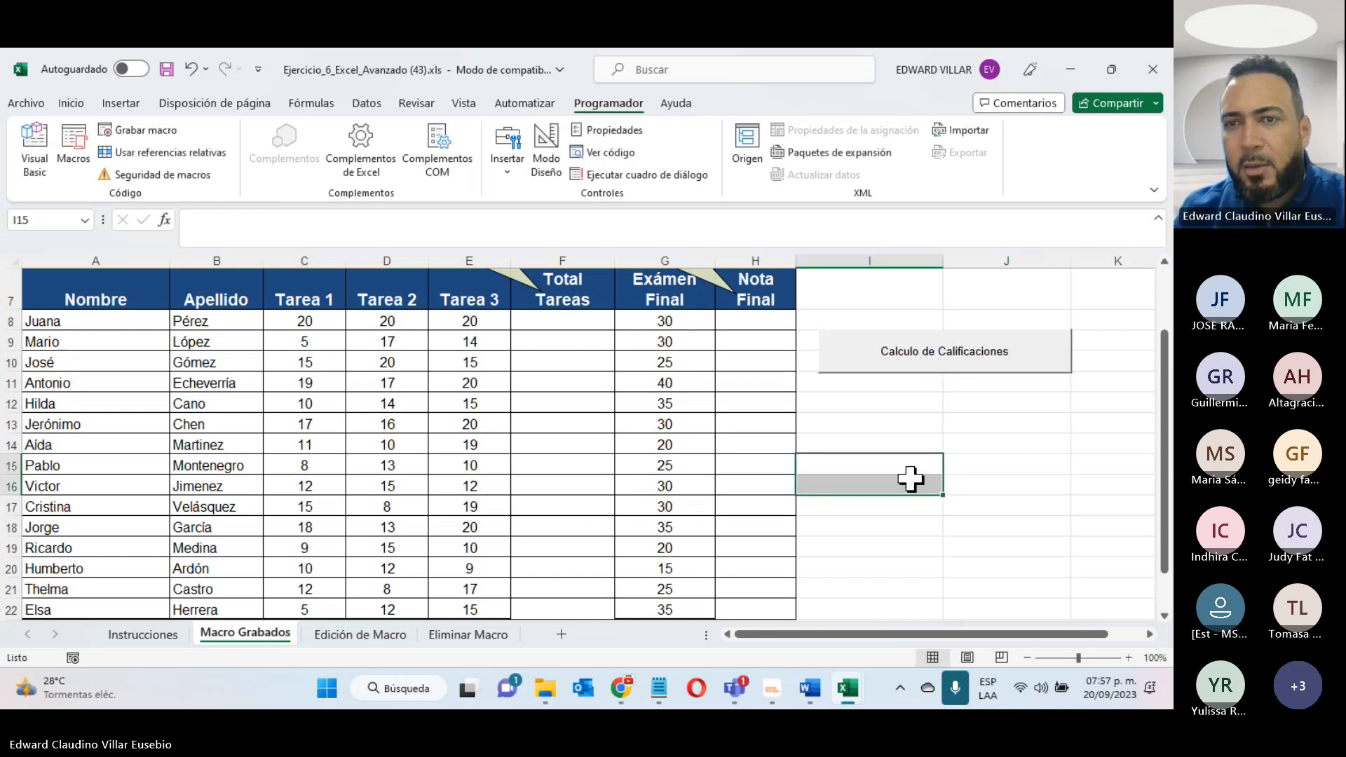
- Look at the font settings in the button's control format and close them without changing anything
right_click(894, 335)
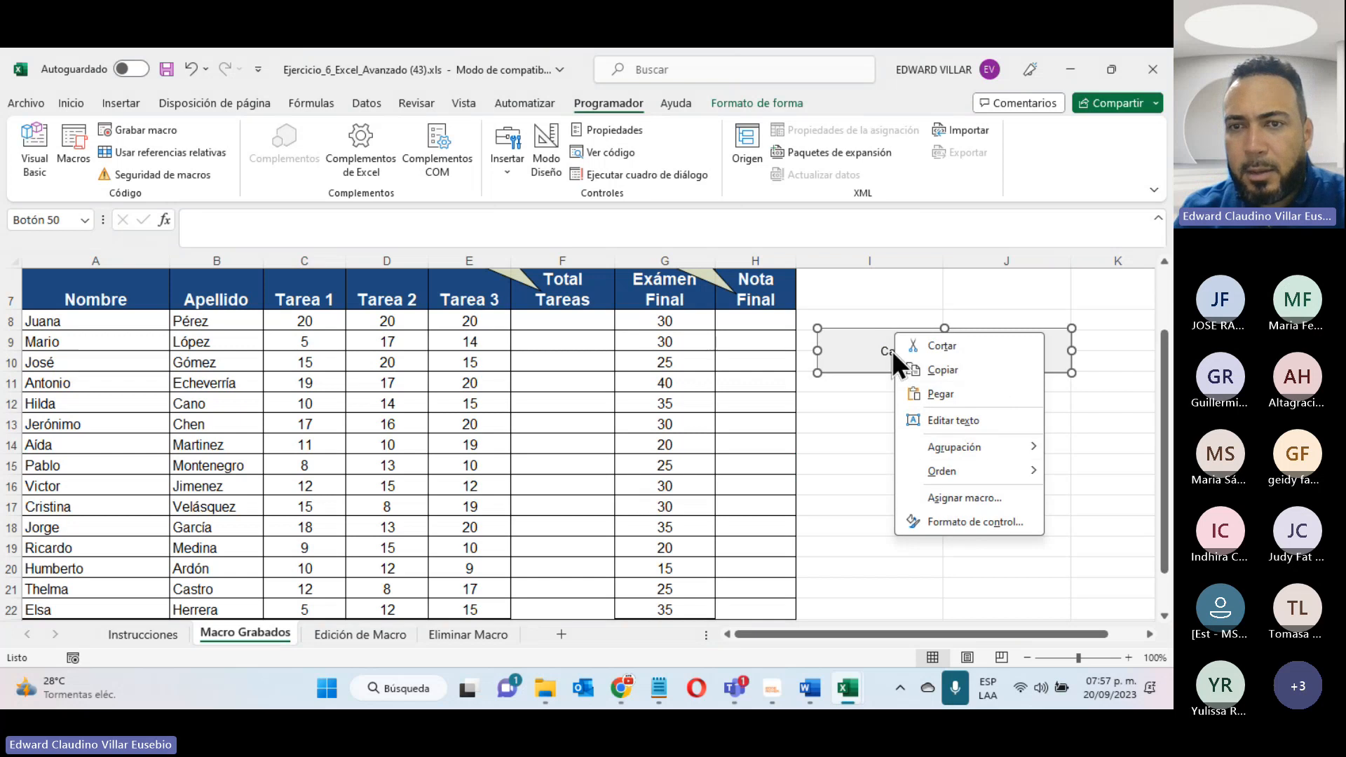
right_click(855, 347)
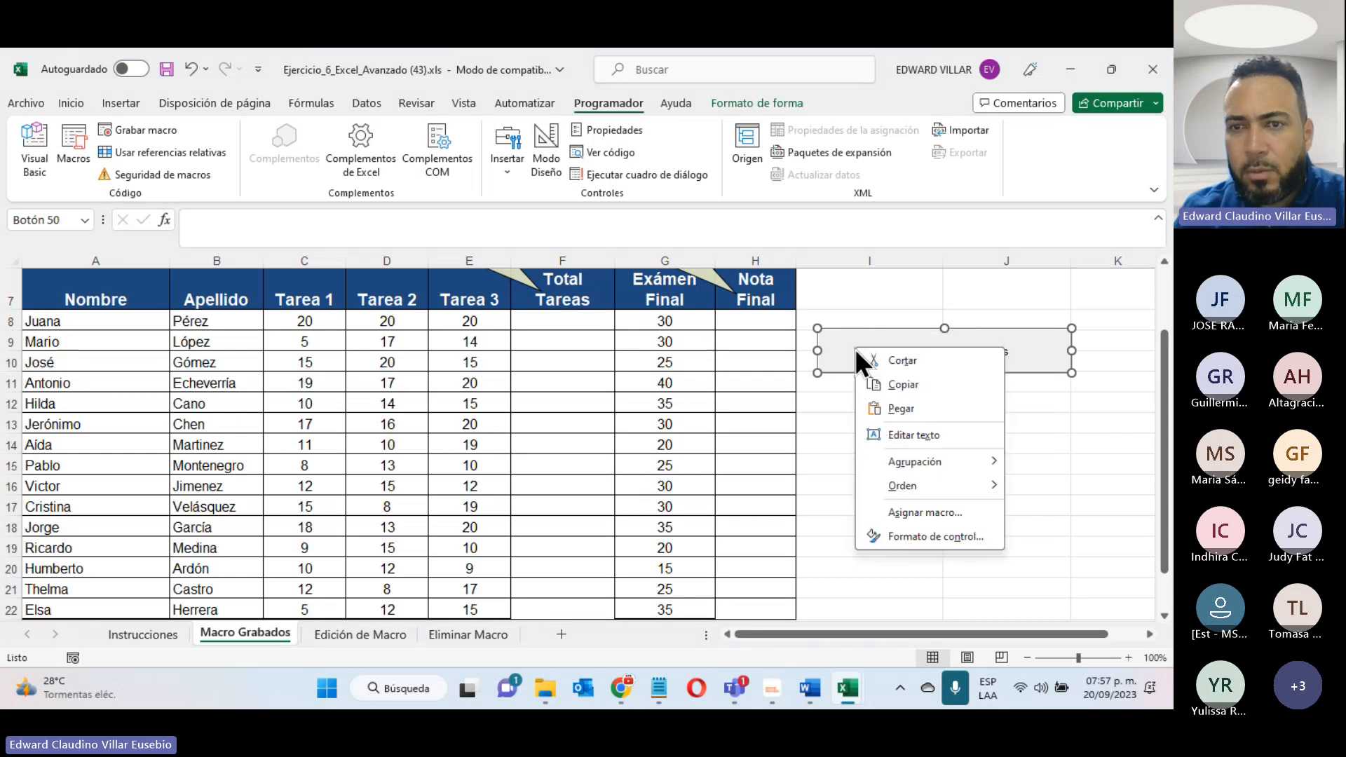
click(897, 538)
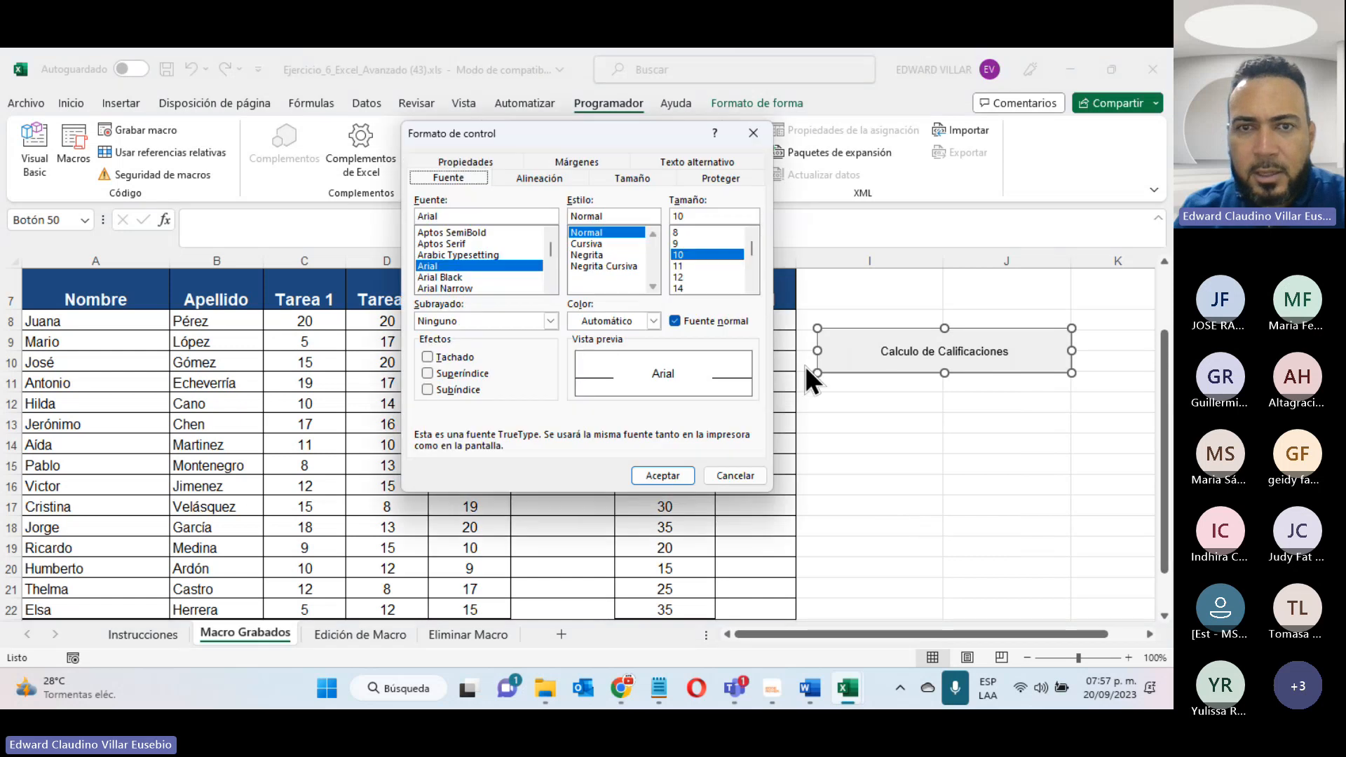
click(736, 477)
click(889, 448)
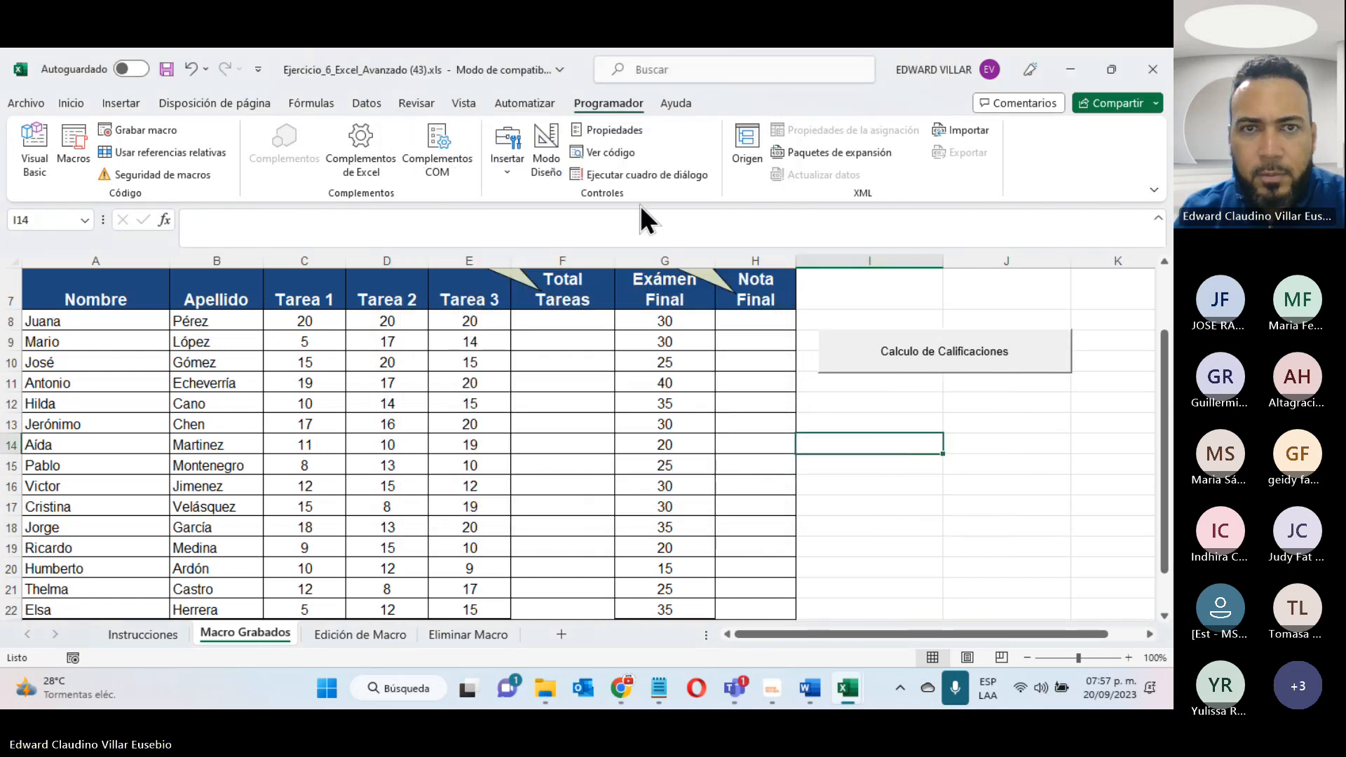
- Turn on design mode and check the properties with the button selected, and close the property list
click(553, 162)
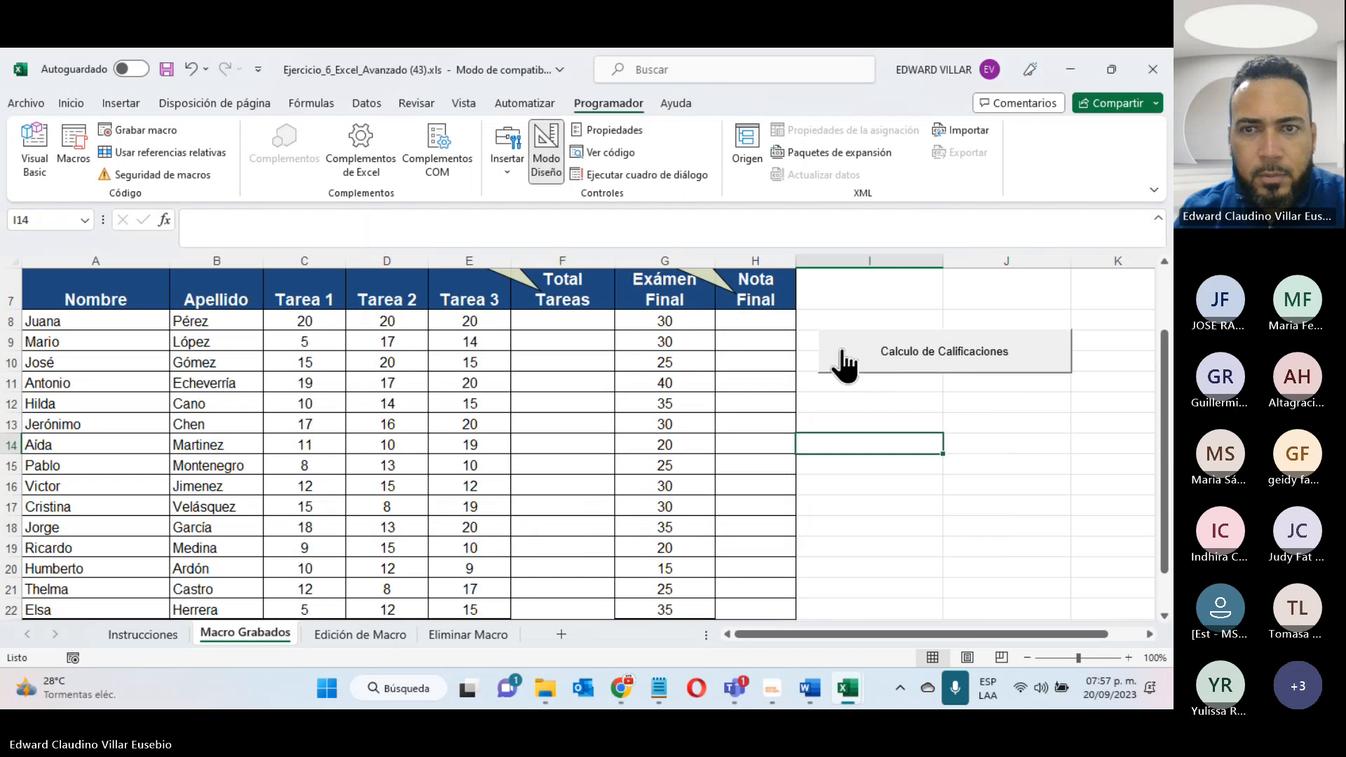
right_click(839, 342)
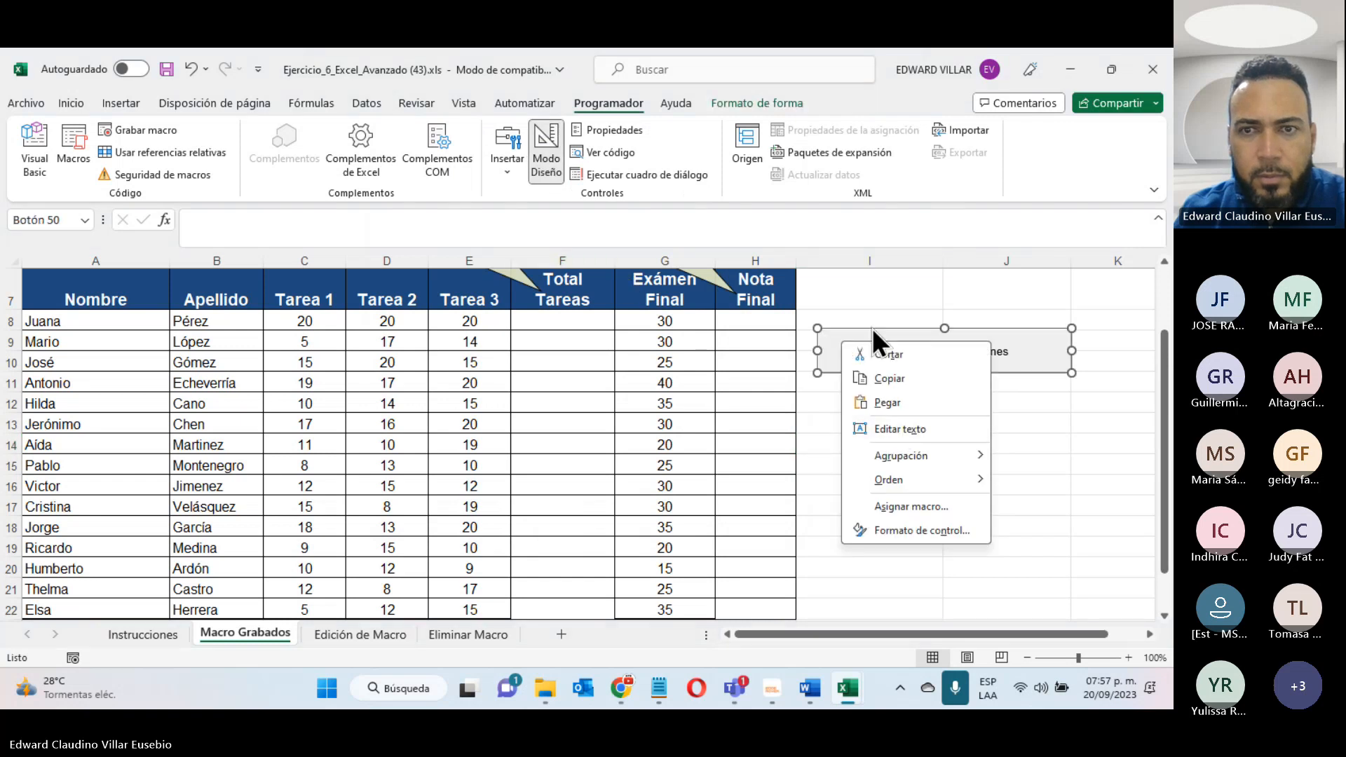
click(860, 328)
right_click(857, 330)
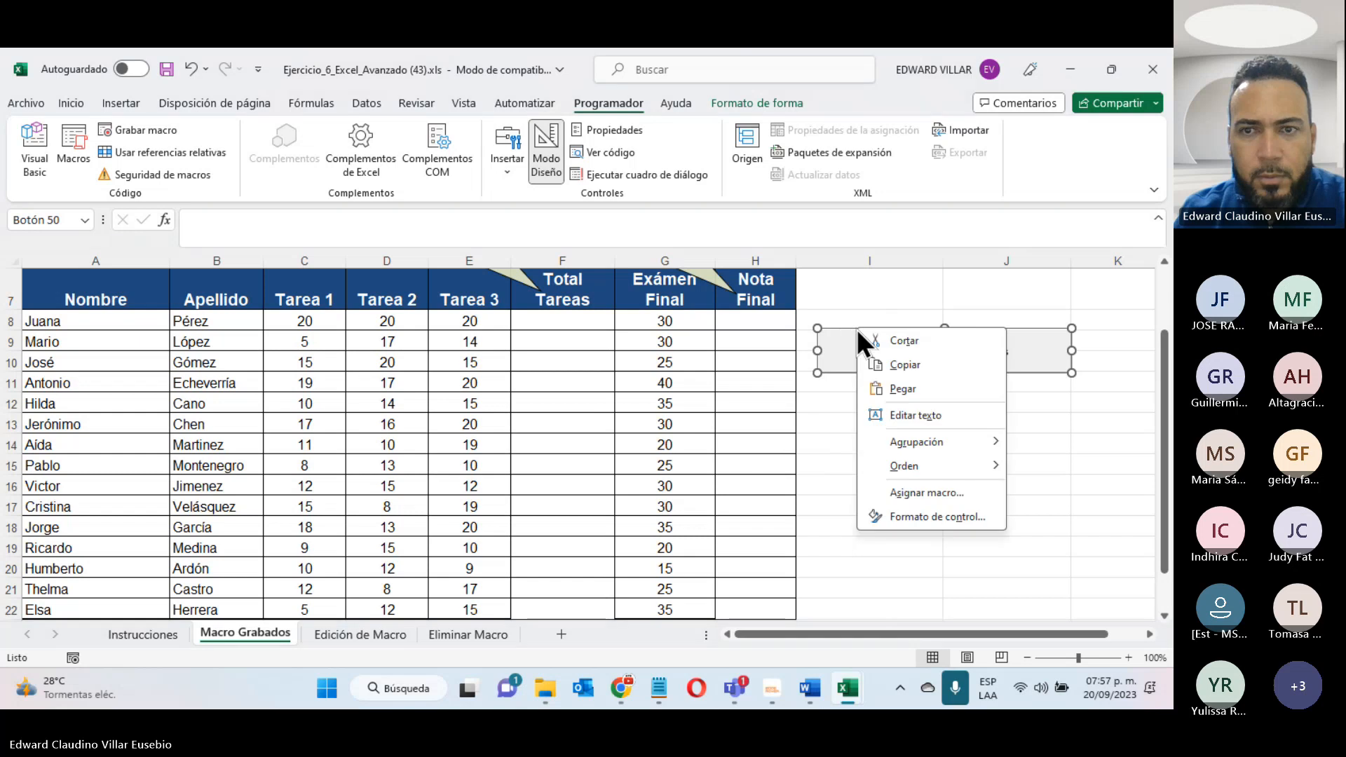
click(638, 132)
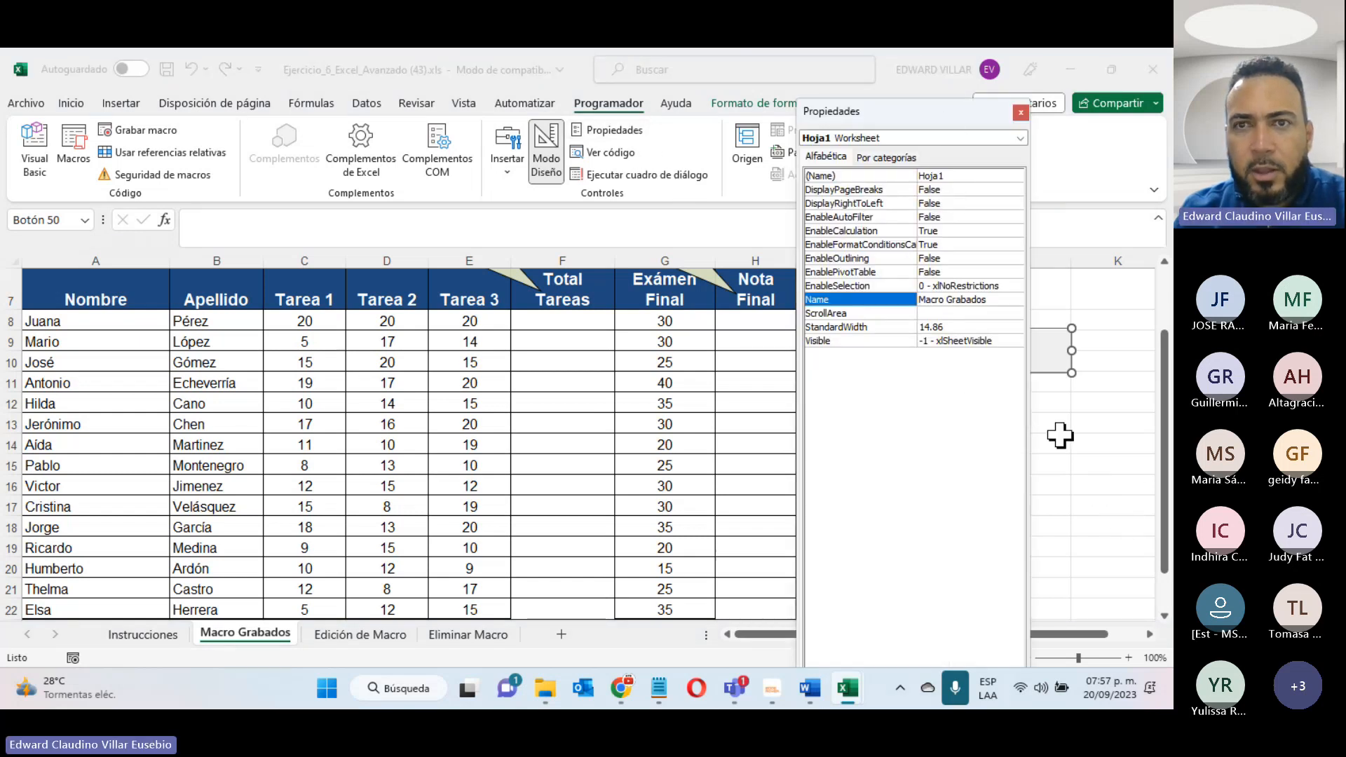
click(1085, 444)
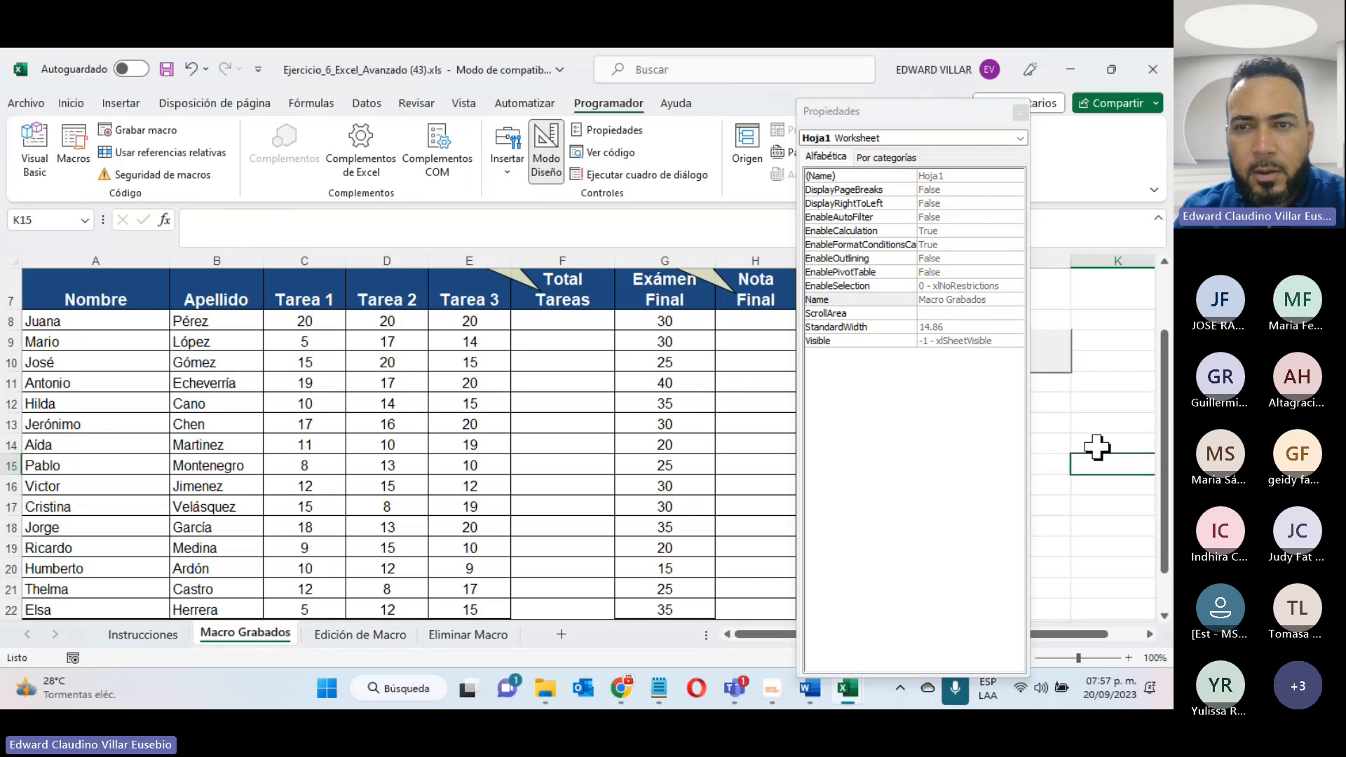
right_click(1054, 350)
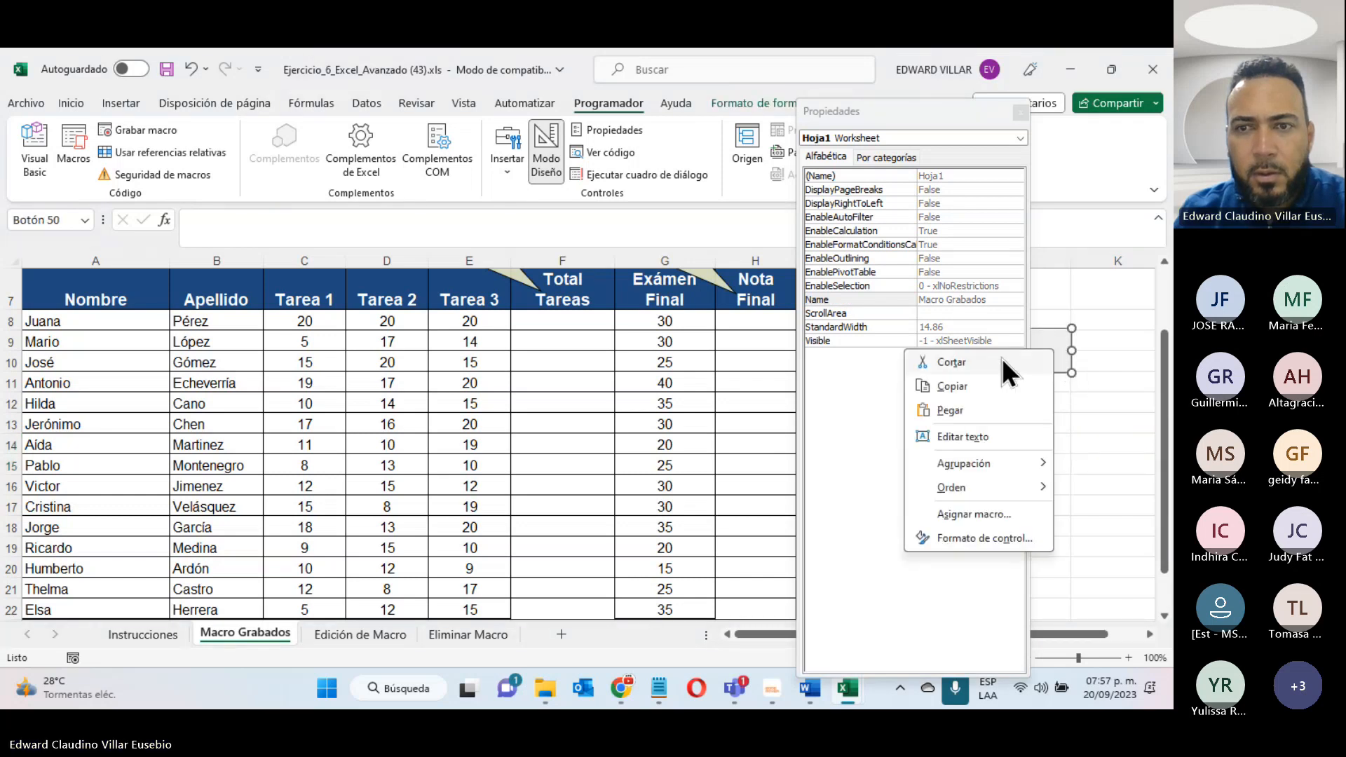
click(1016, 111)
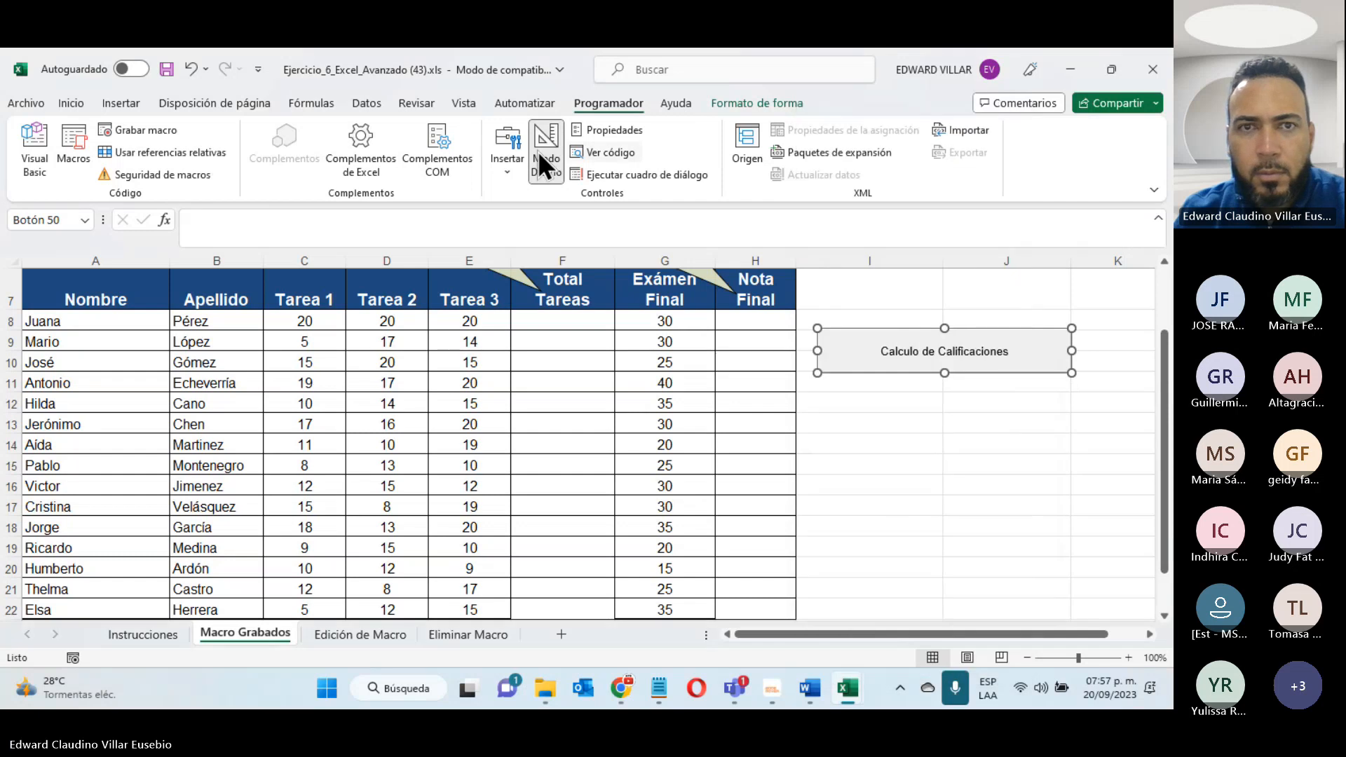
- Examine the Macro Grabados sheet's properties by category, close them and turn off design mode
click(598, 124)
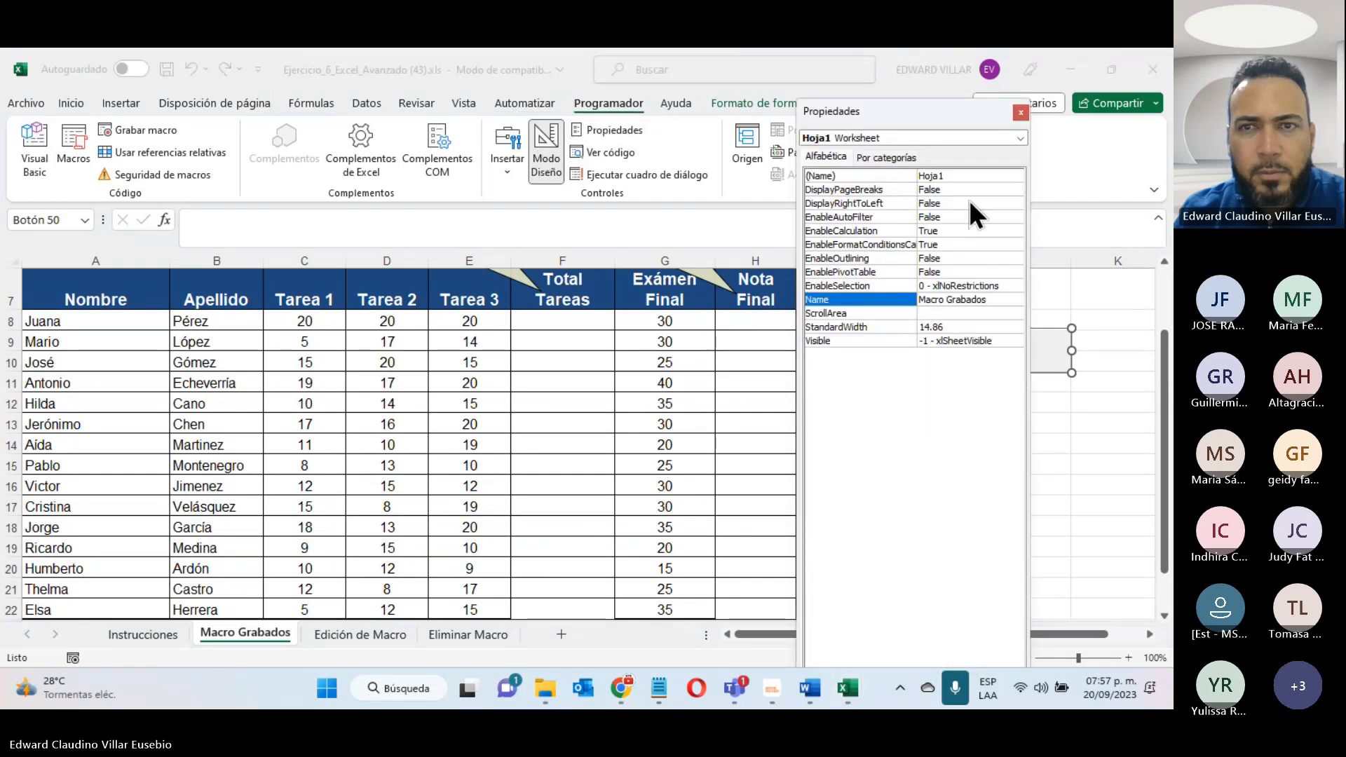
click(1090, 489)
click(907, 157)
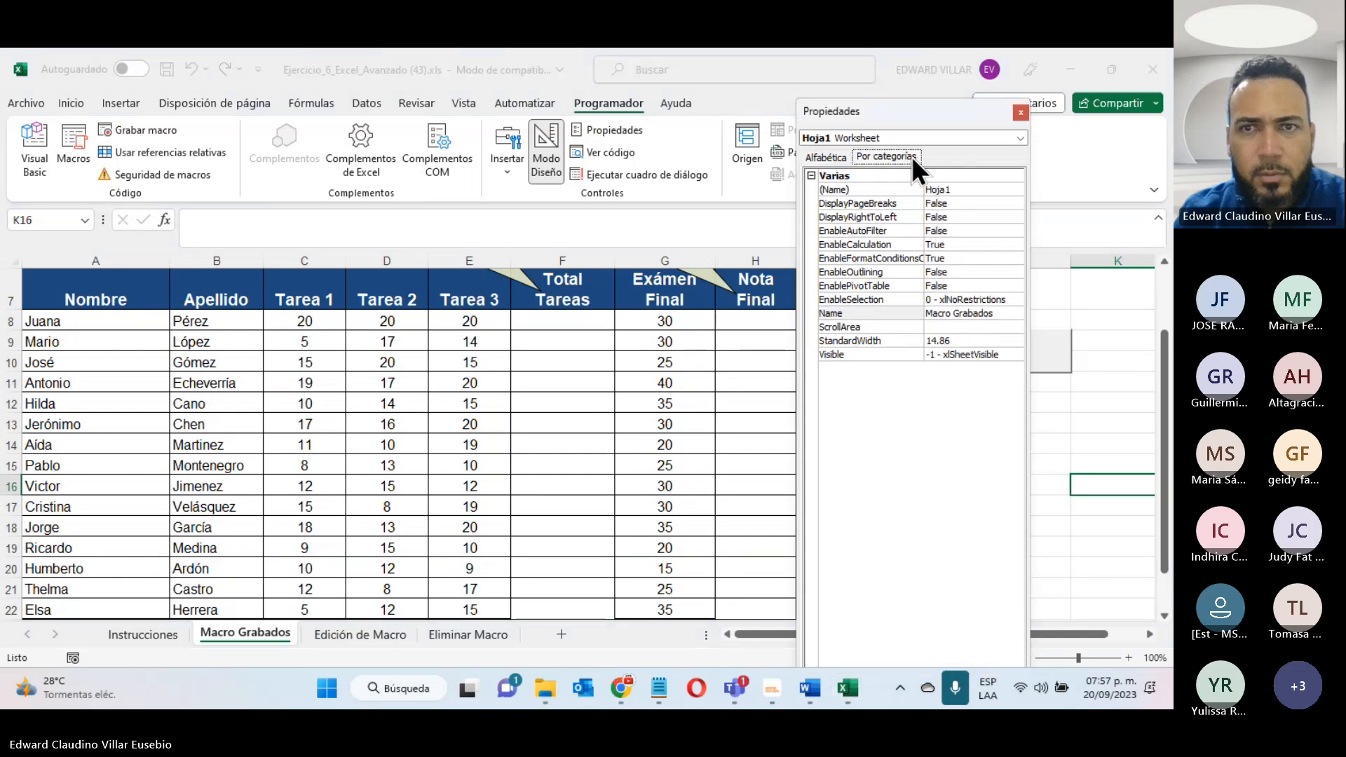
click(990, 137)
click(1024, 112)
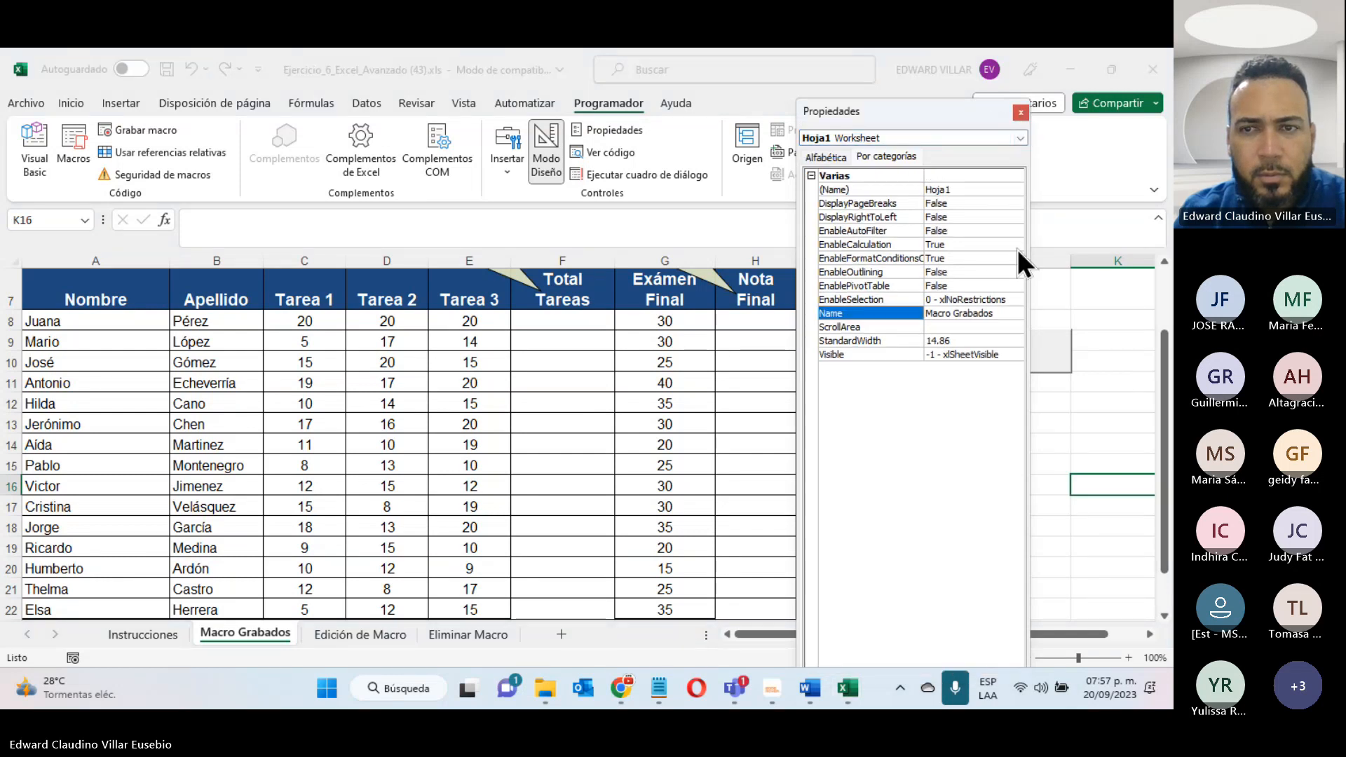
click(1021, 114)
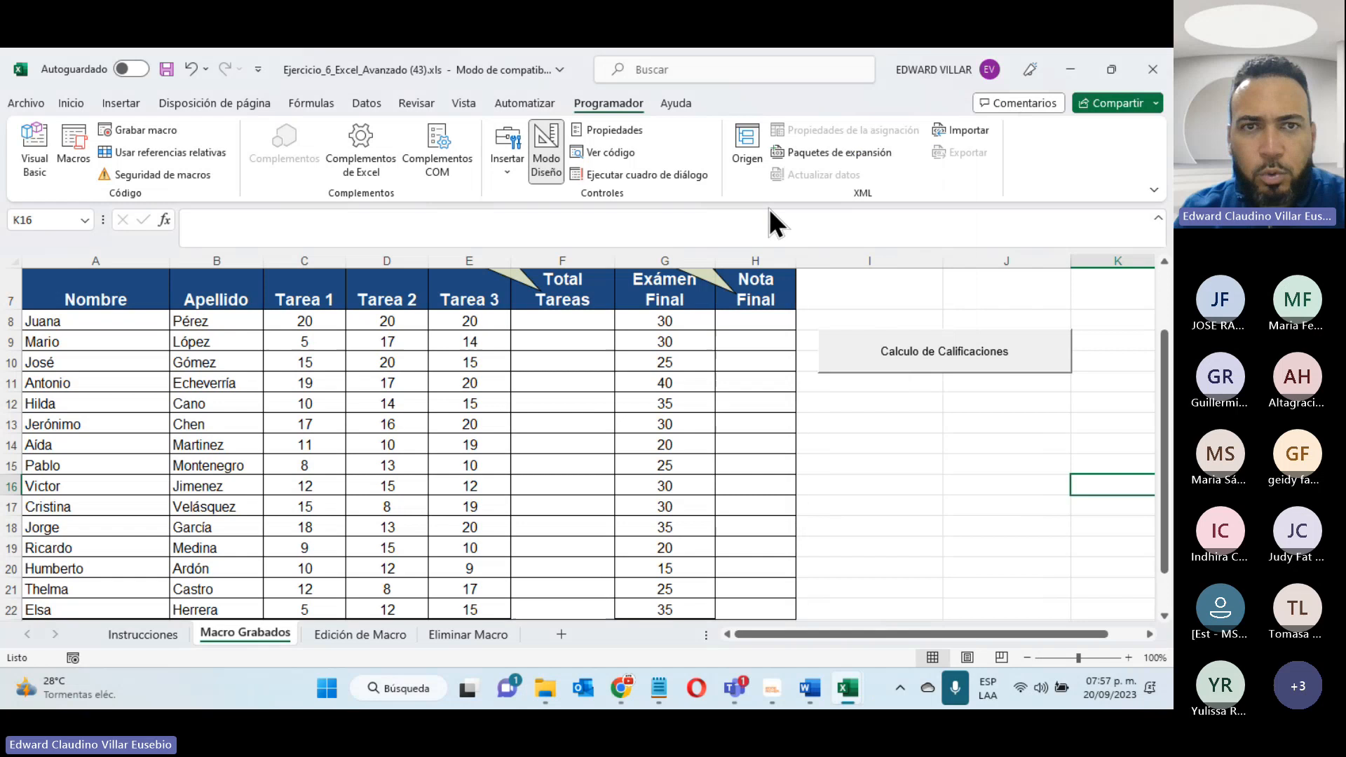
click(557, 154)
click(1031, 503)
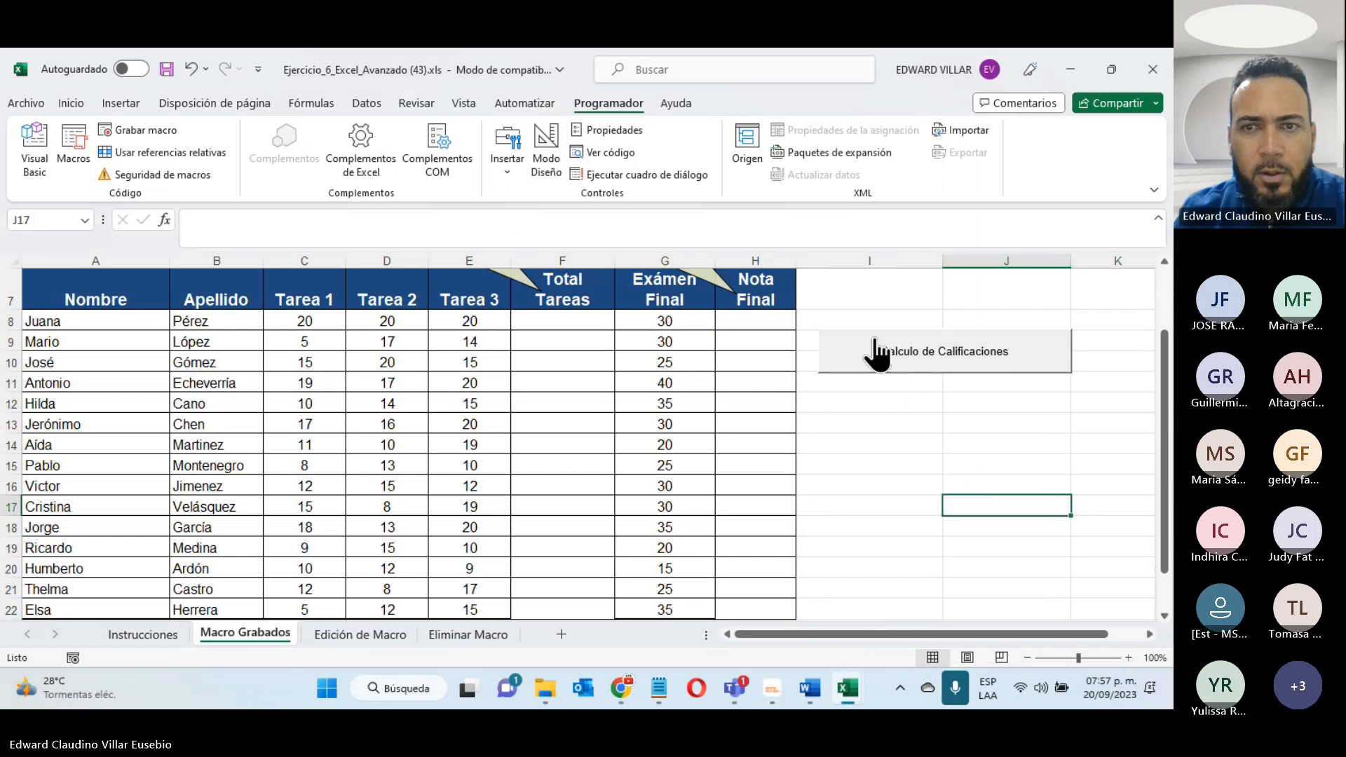
- Run the macro from the Calculo de Calificaciones button and review the totals, final grades and name colours through row 22
click(950, 365)
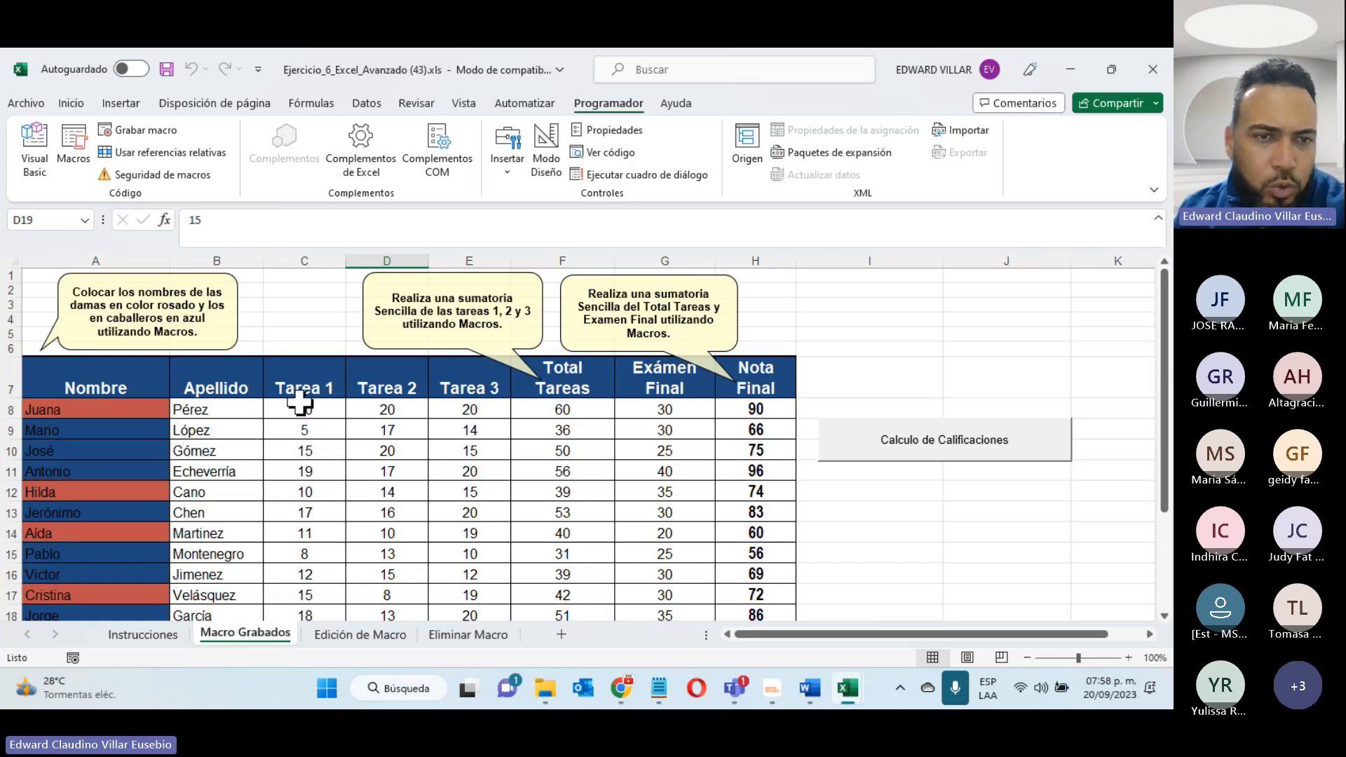
drag(300, 403, 760, 405)
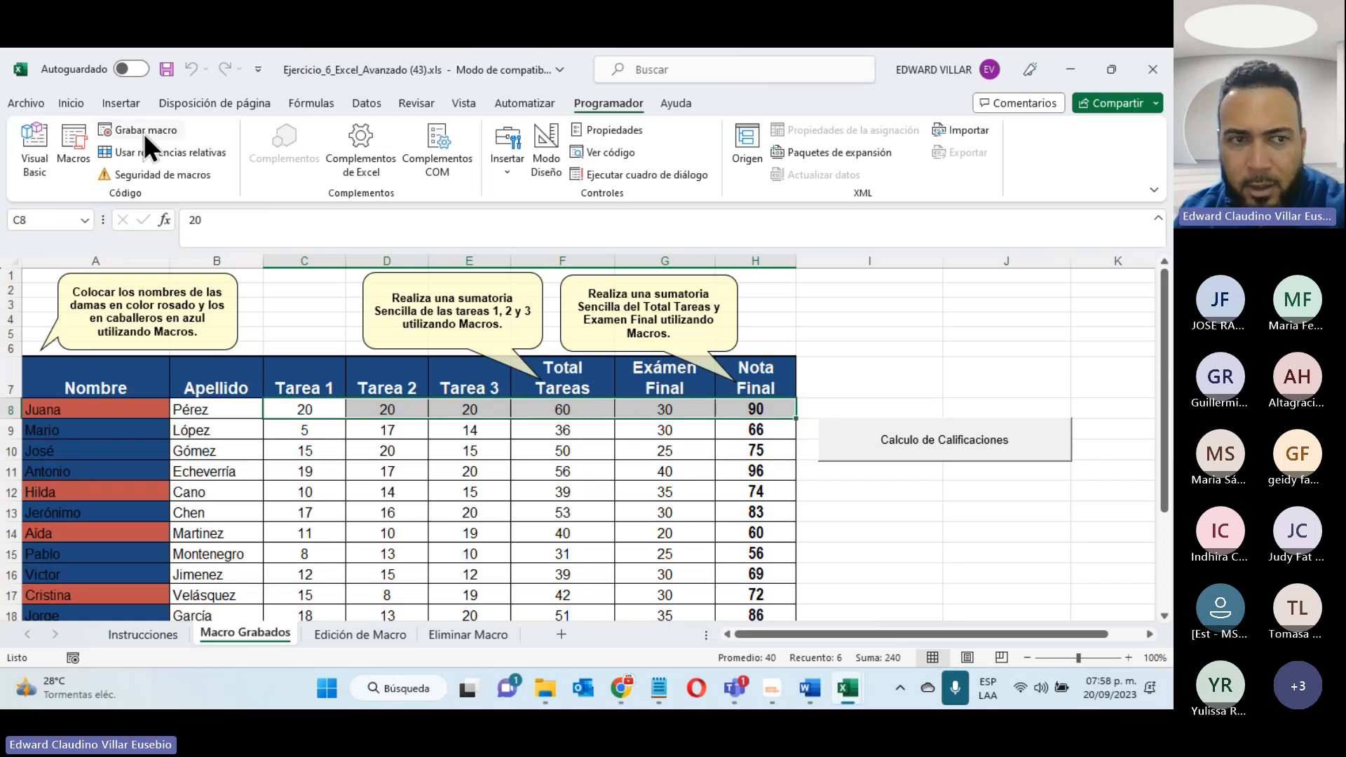
click(91, 435)
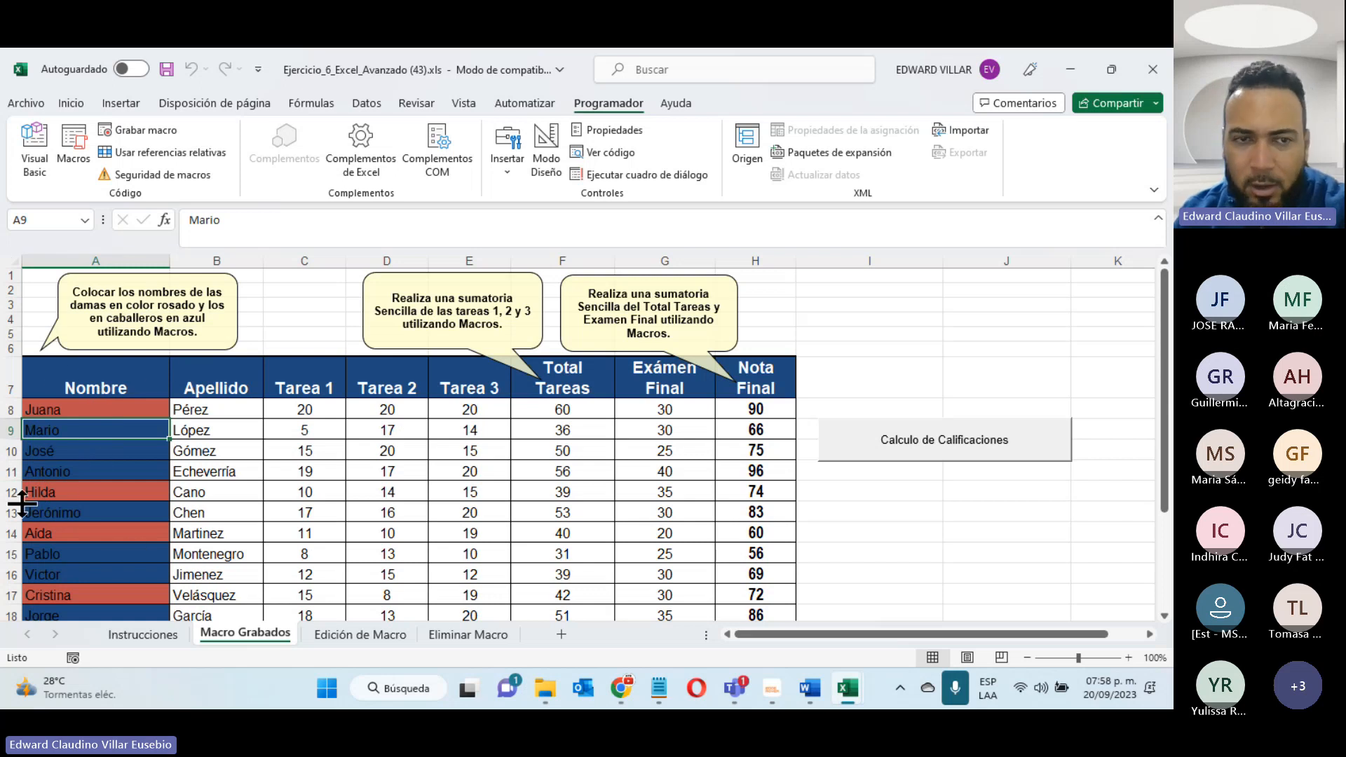
scroll(588, 486, down, 3)
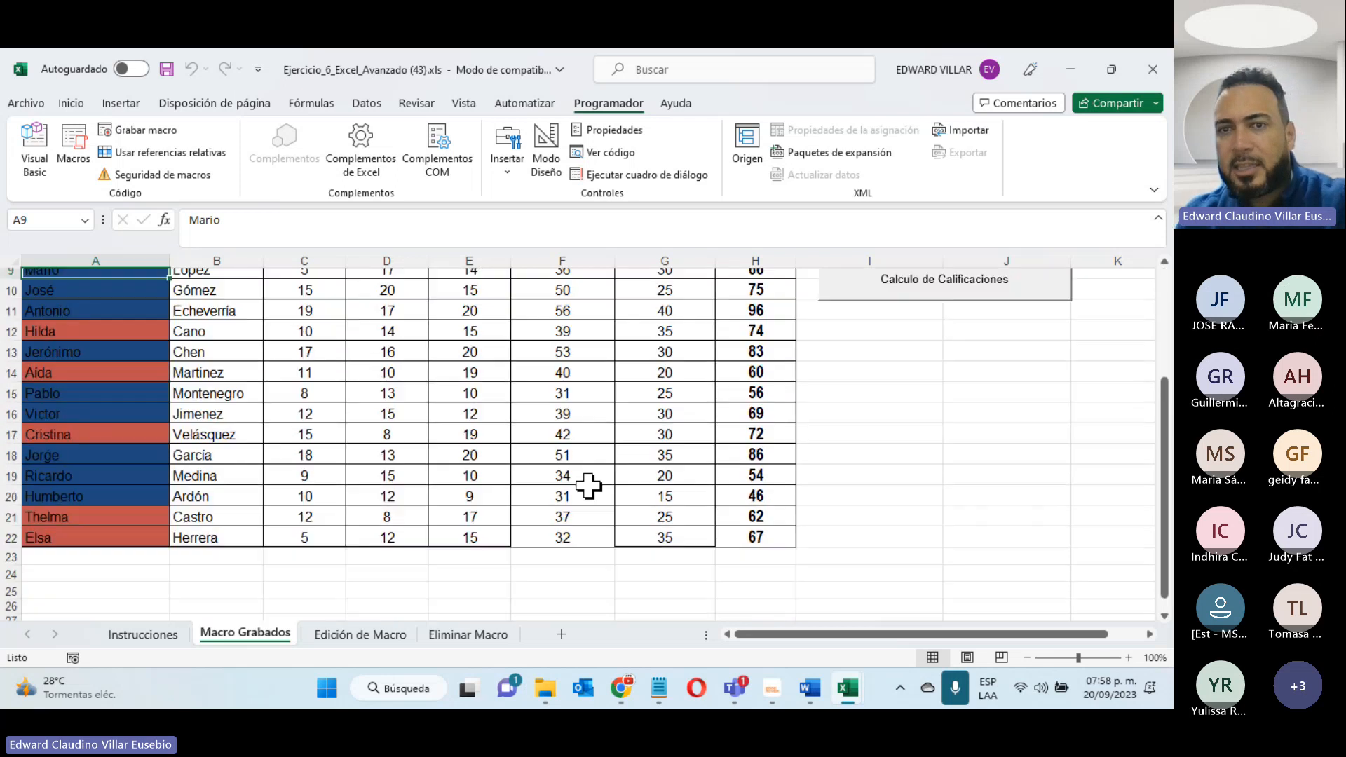
scroll(588, 485, up, 3)
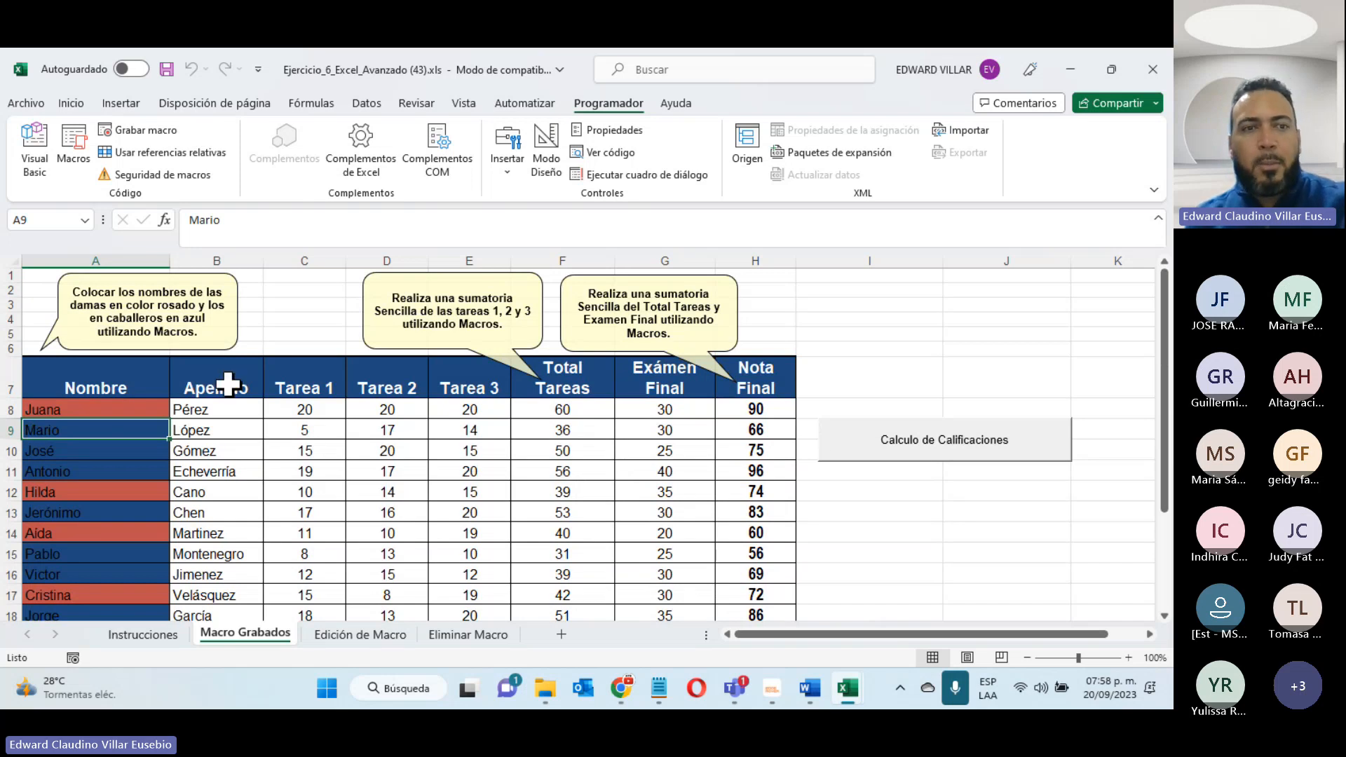
- Rerun the macro from its button and open the Calculo_de_Calificaciones code for editing
click(953, 459)
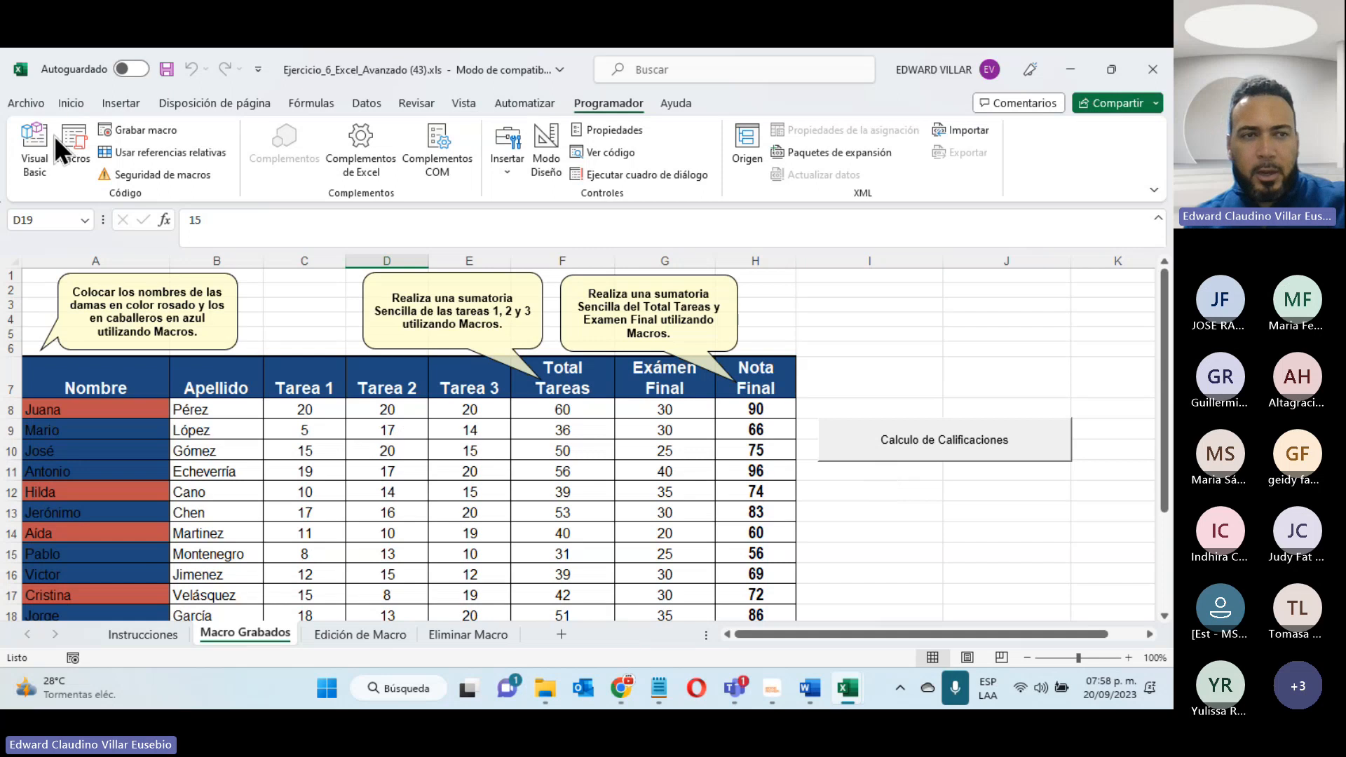
click(73, 151)
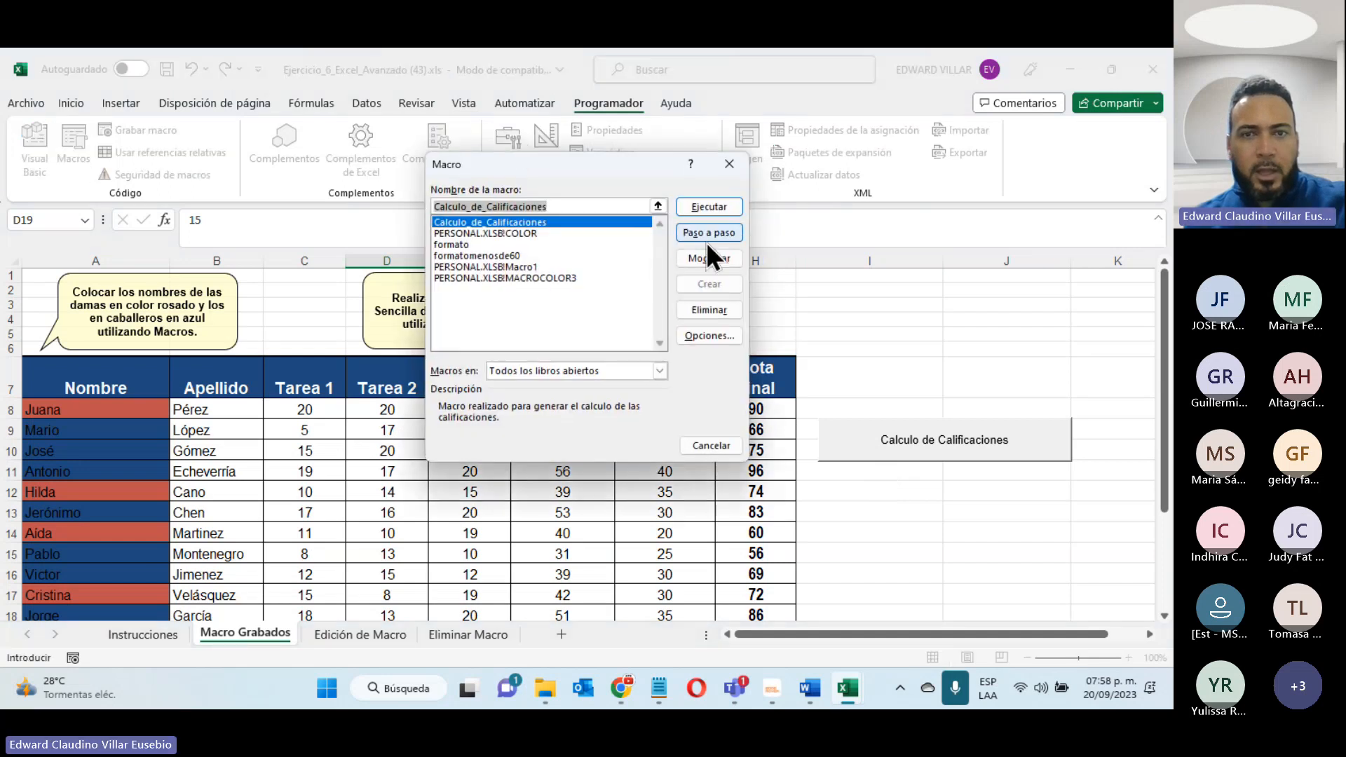
click(708, 259)
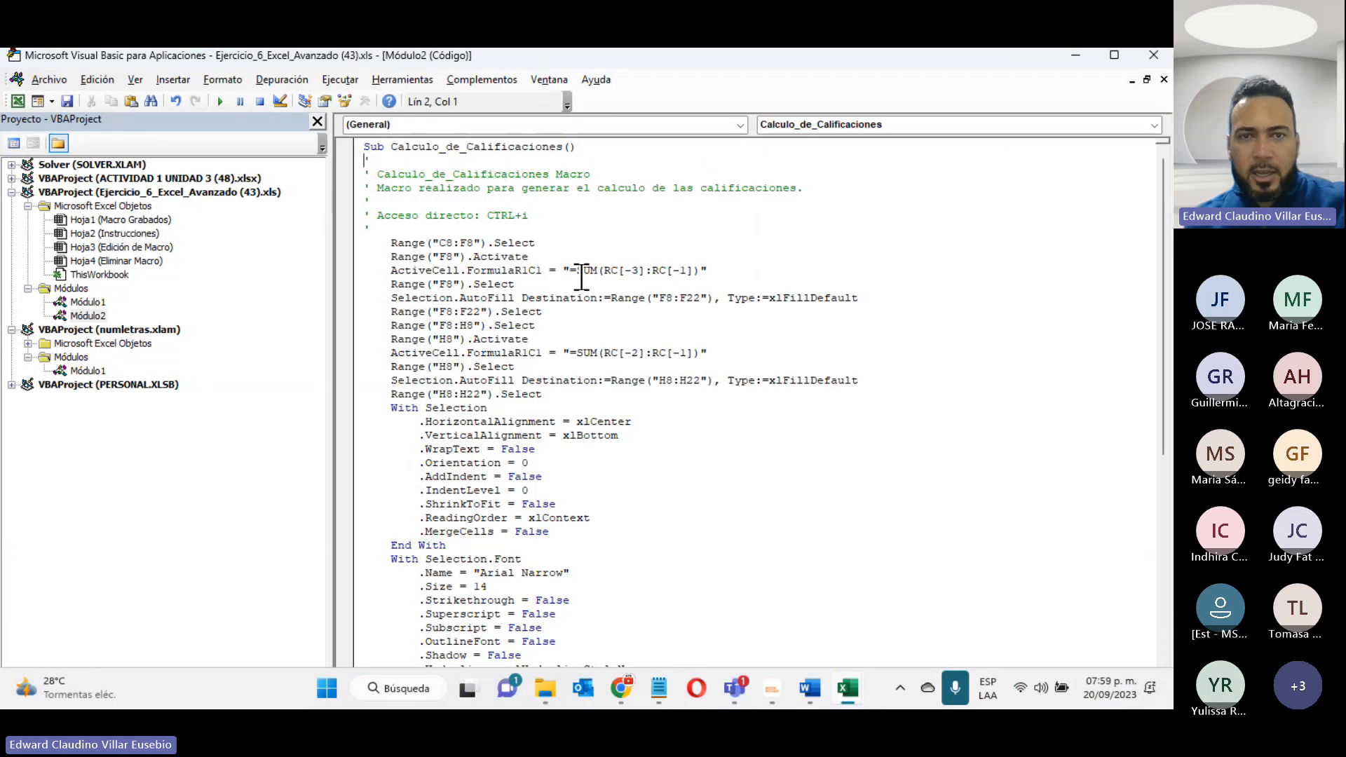
- Examine the description, shortcut comment and recorded statements in the Calculo_de_Calificaciones code, and minimize the code editor
mouse_move(379, 188)
mouse_down()
mouse_move(825, 193)
mouse_move(363, 171)
mouse_up()
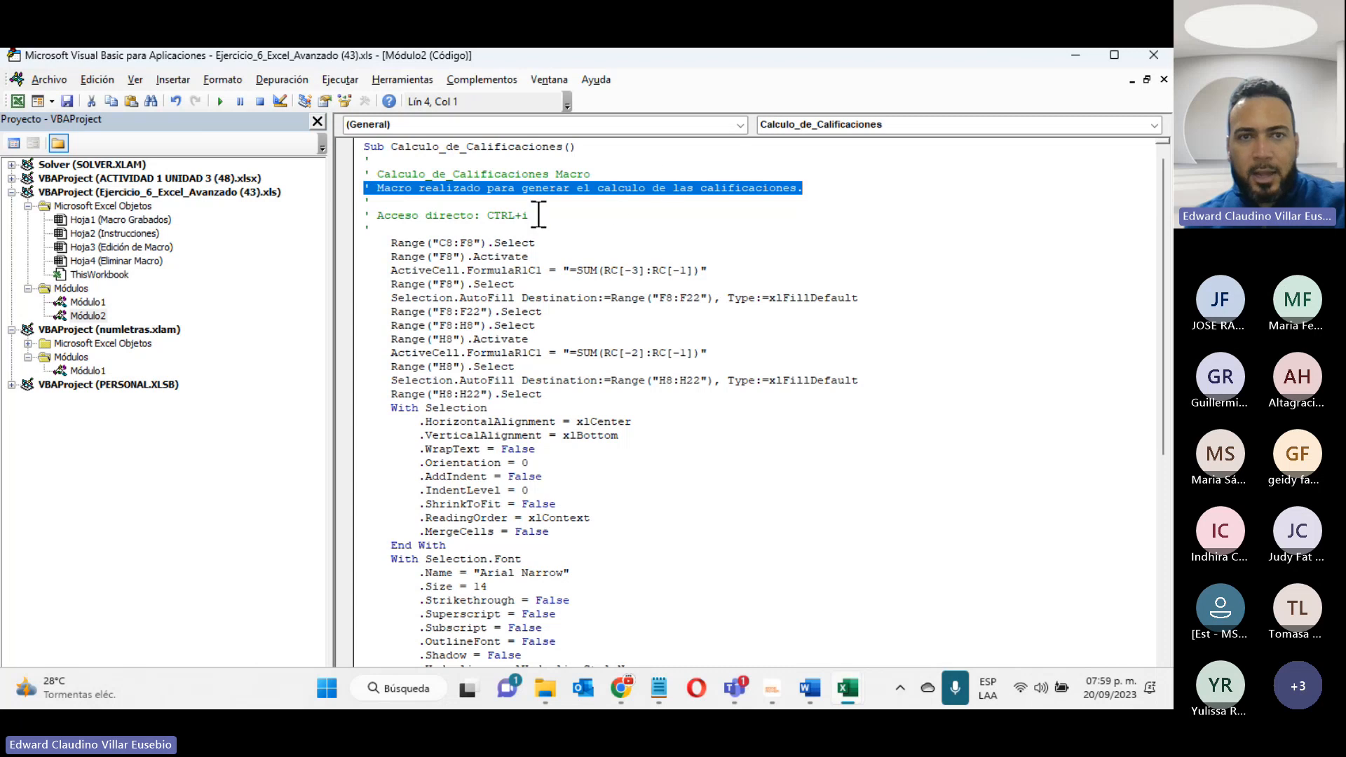
drag(528, 215, 474, 216)
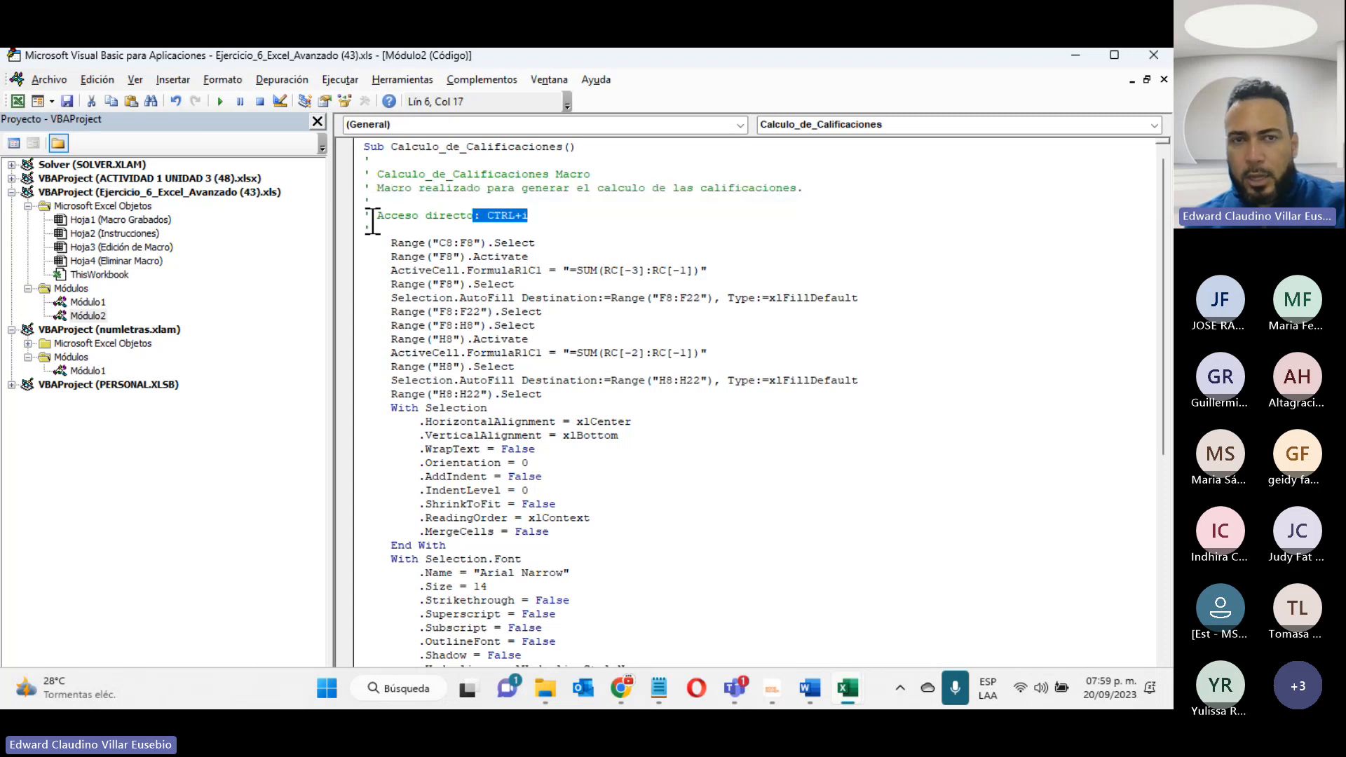
scroll(497, 273, down, 2)
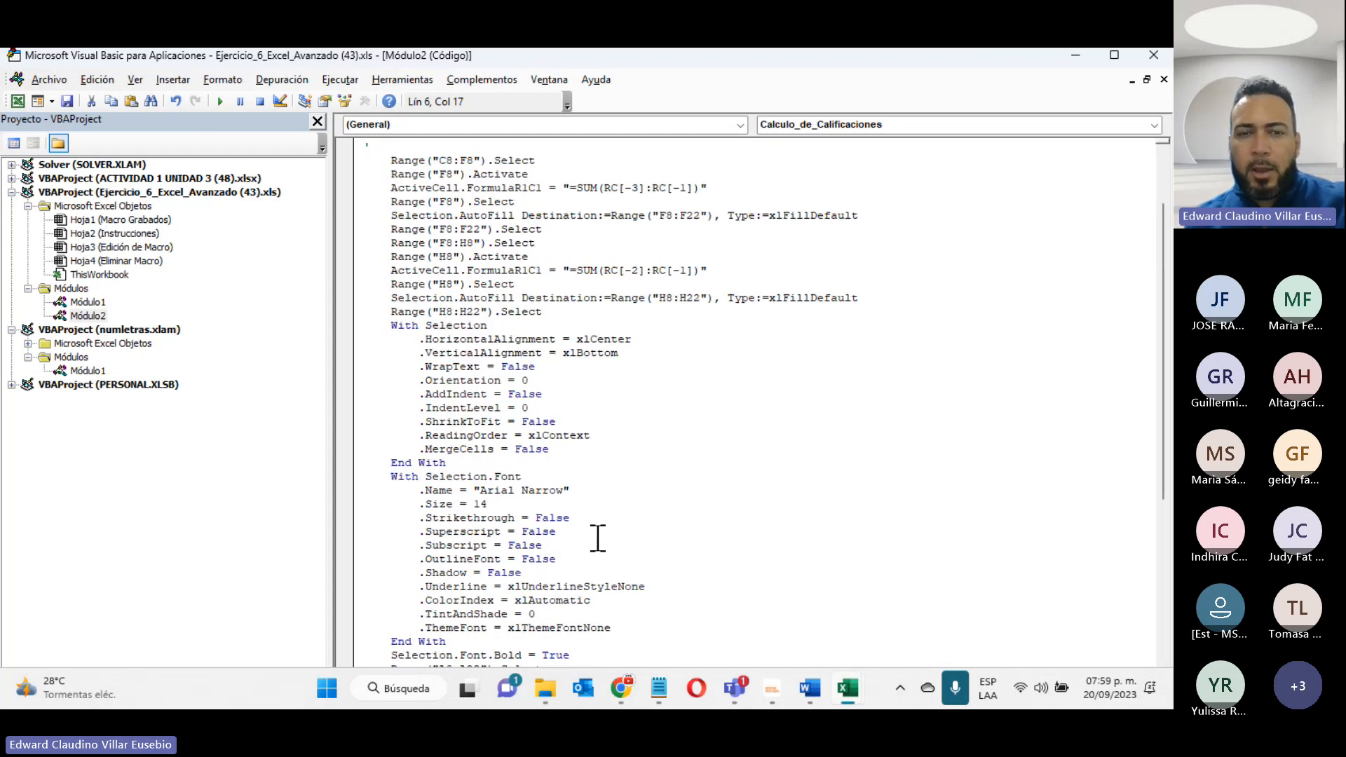
scroll(611, 538, down, 2)
scroll(613, 536, down, 4)
scroll(609, 534, up, 7)
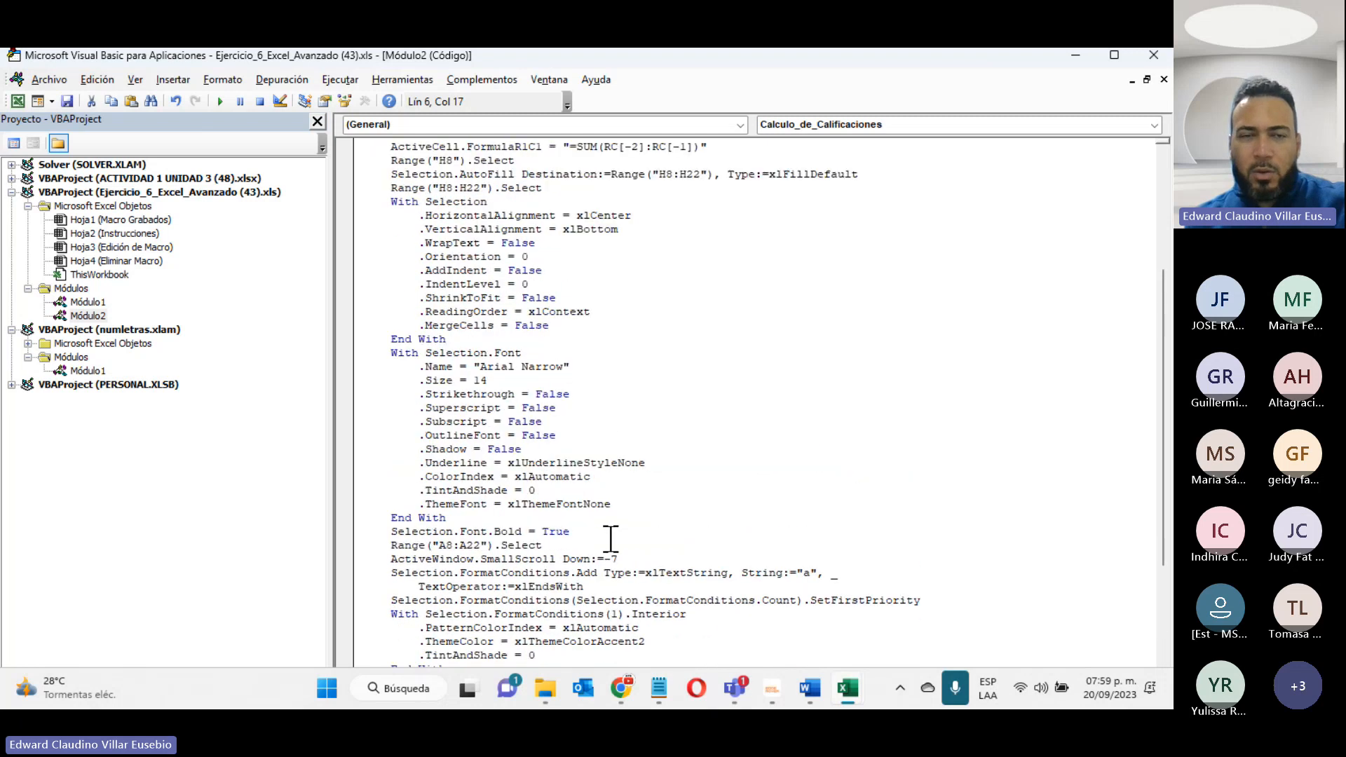
scroll(602, 473, up, 1)
click(1073, 57)
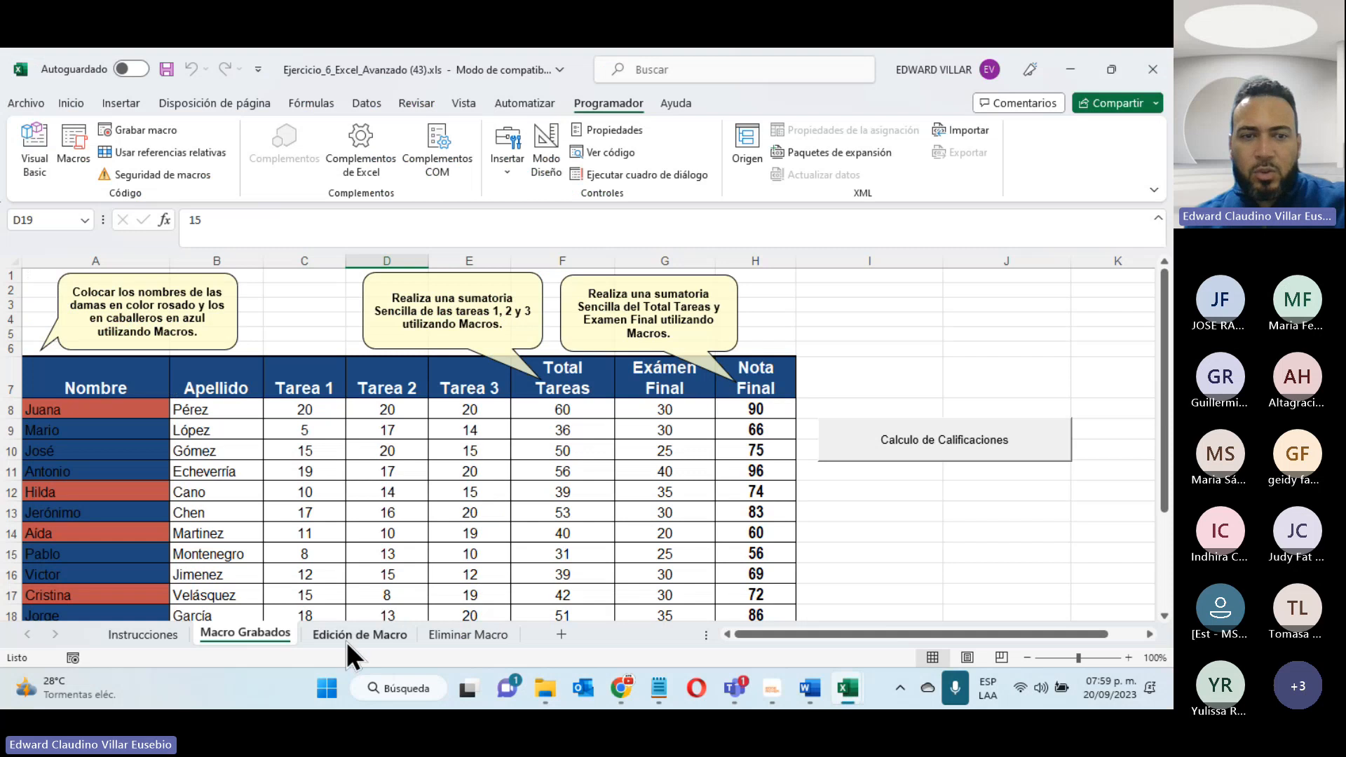
- Look over the Edición de Macro and Eliminar Macro sheets and the workbook's macro list, and return to the Macro Grabados sheet
click(354, 634)
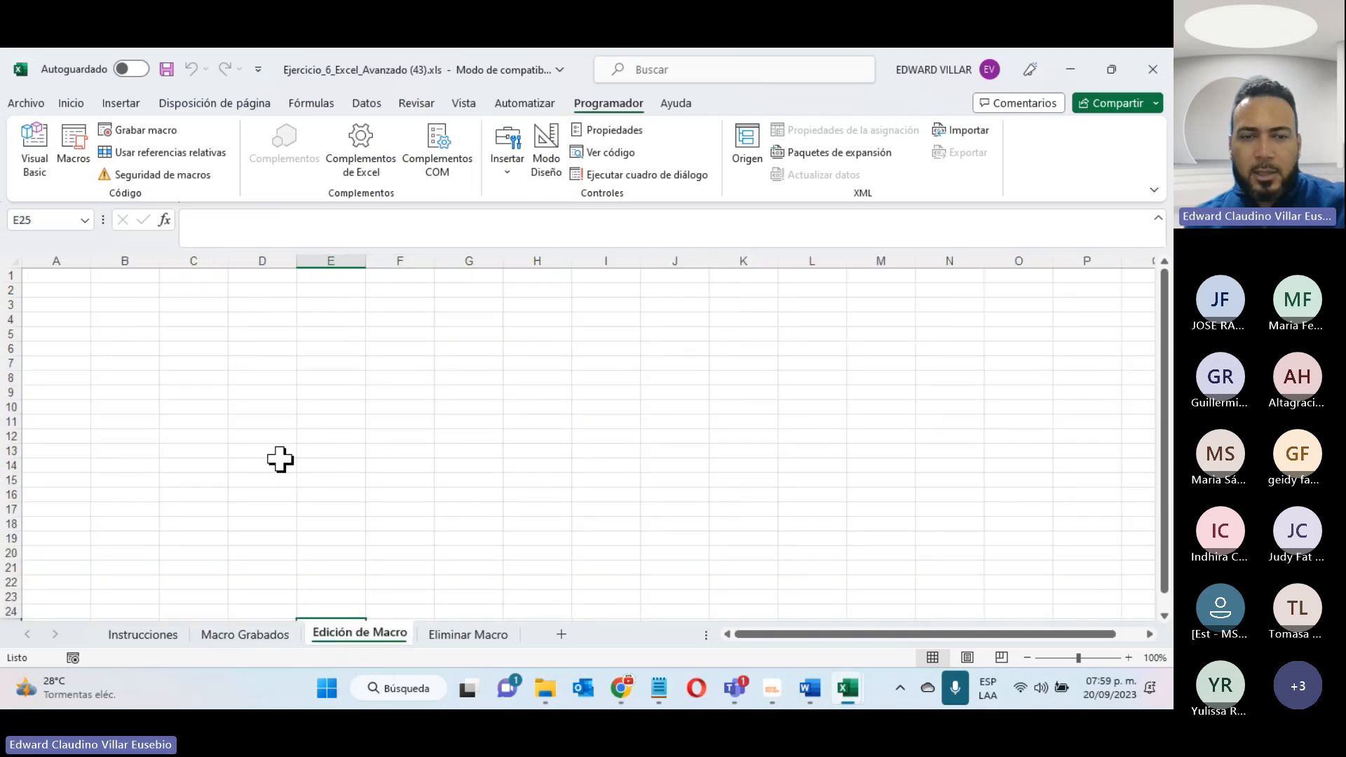
click(452, 631)
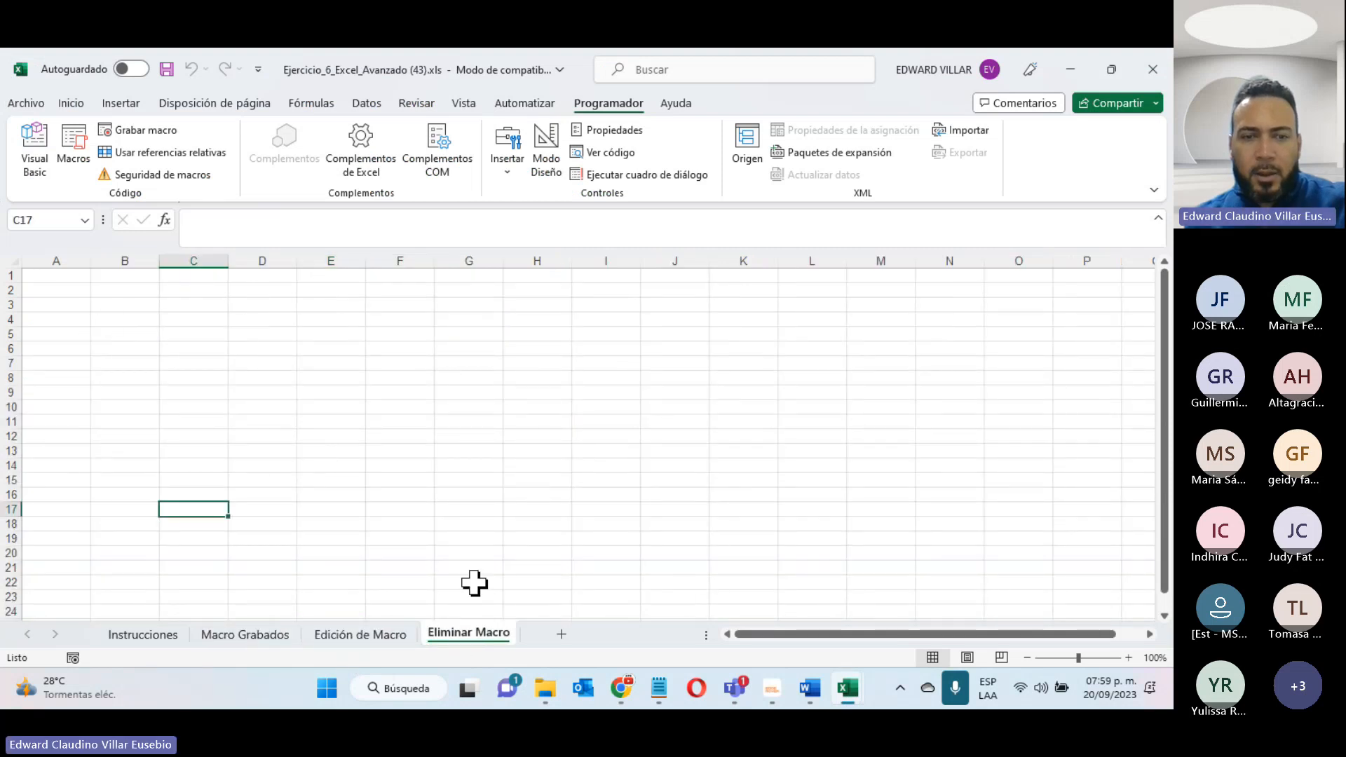
click(280, 633)
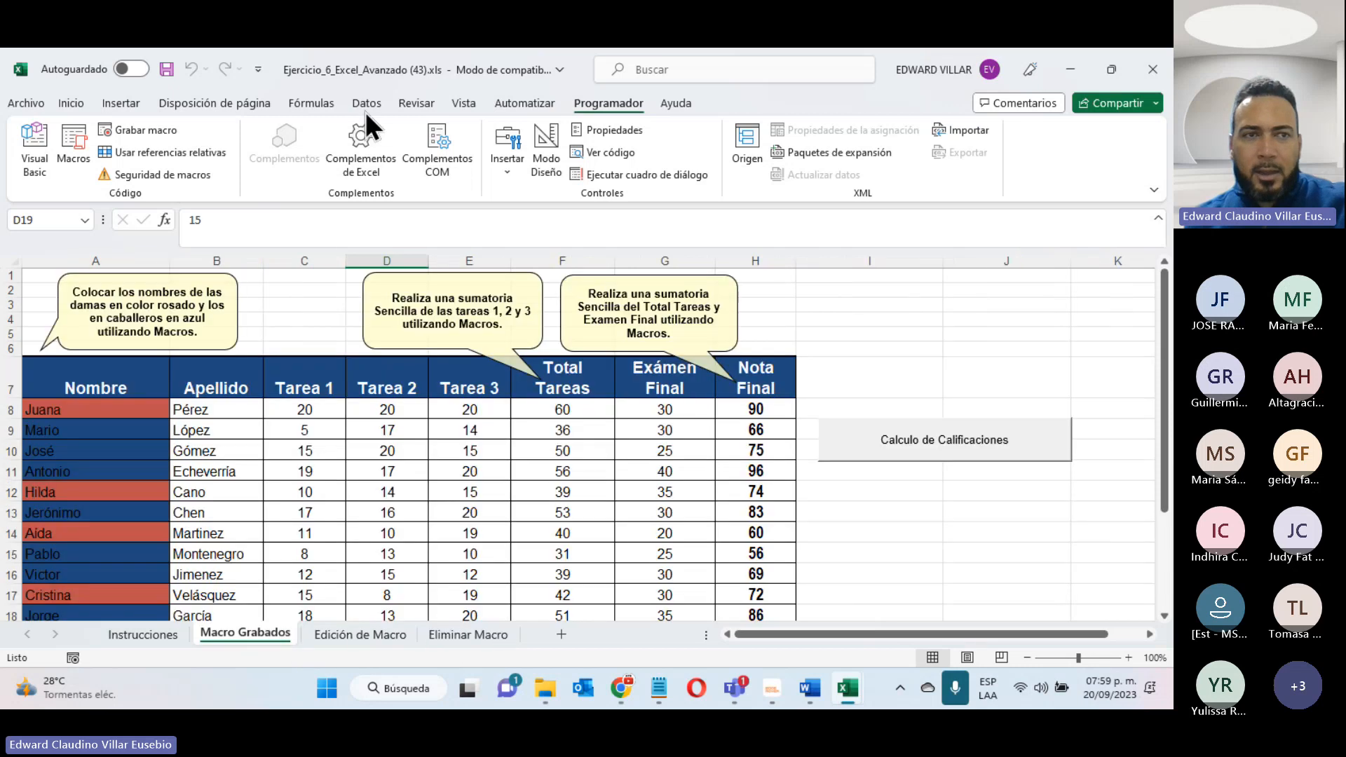
click(69, 158)
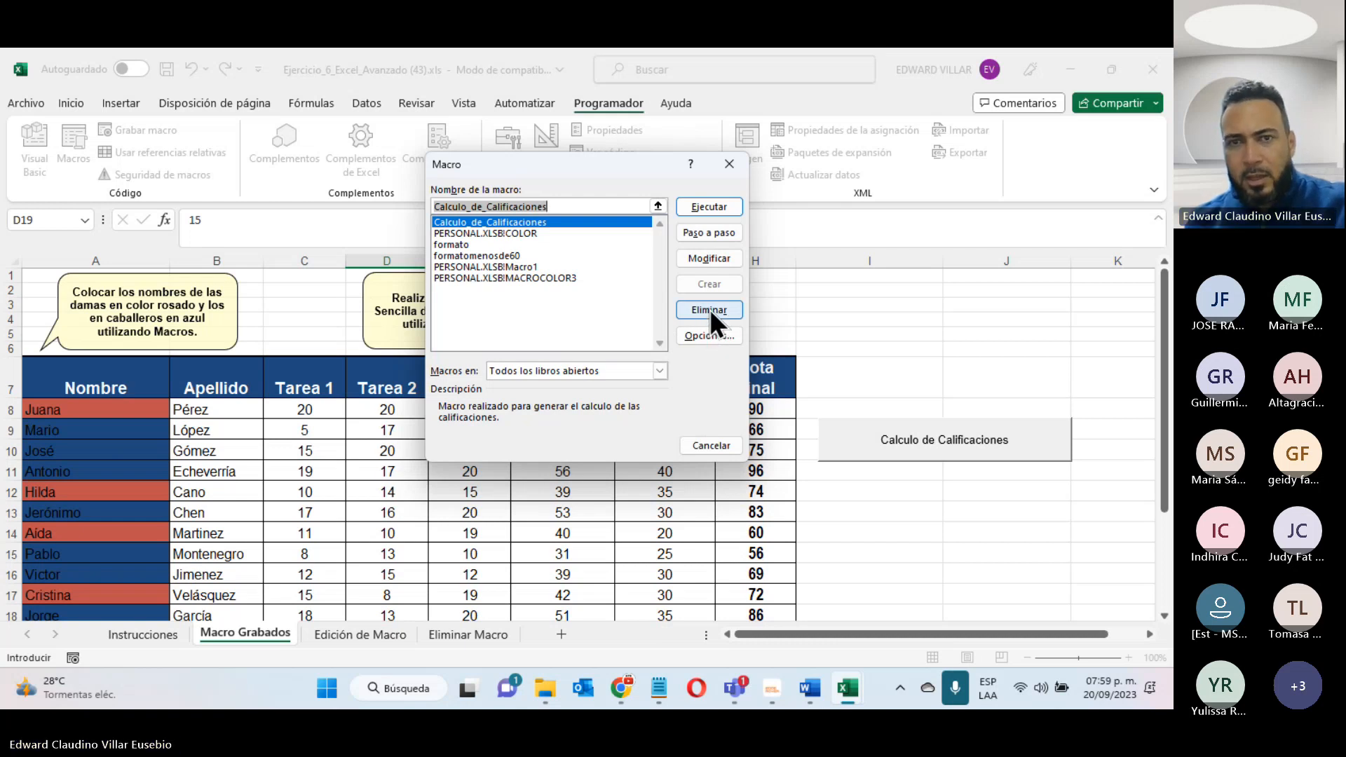
click(710, 445)
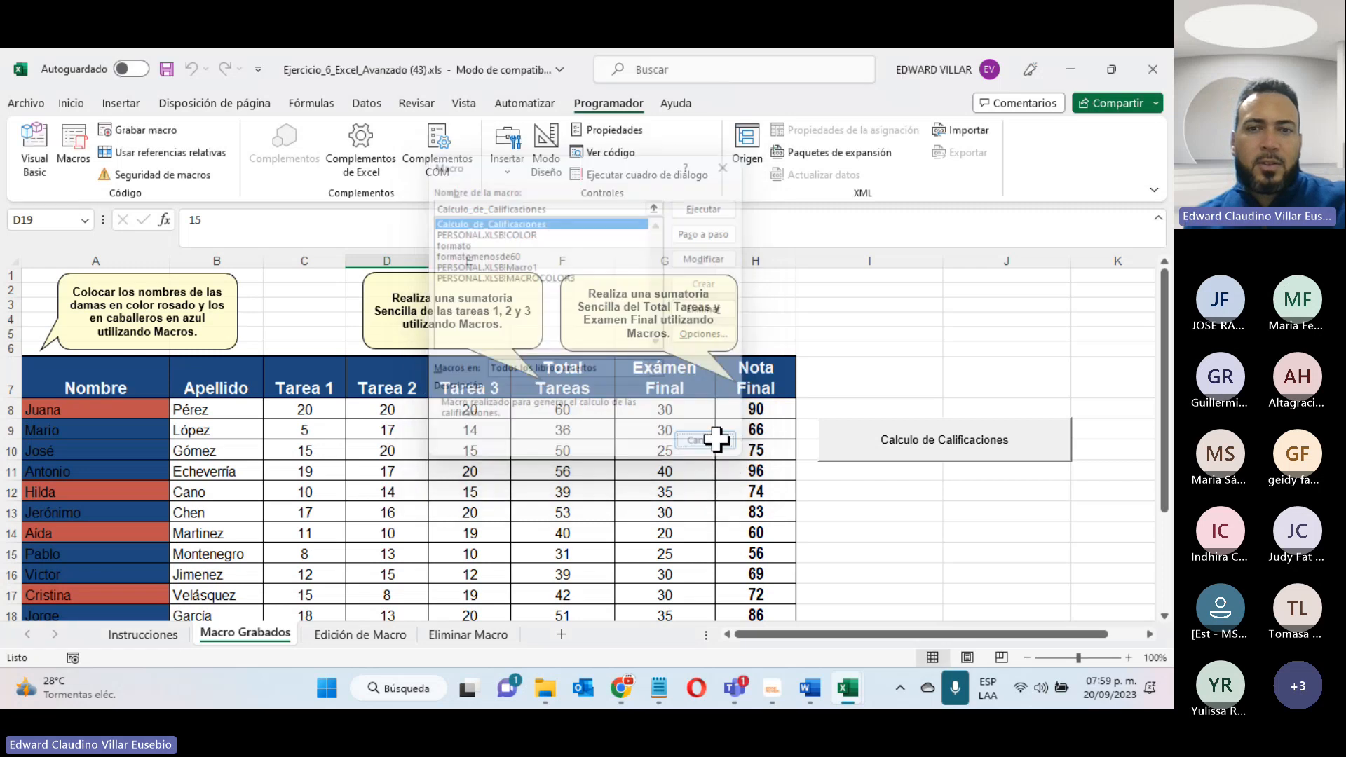
click(347, 632)
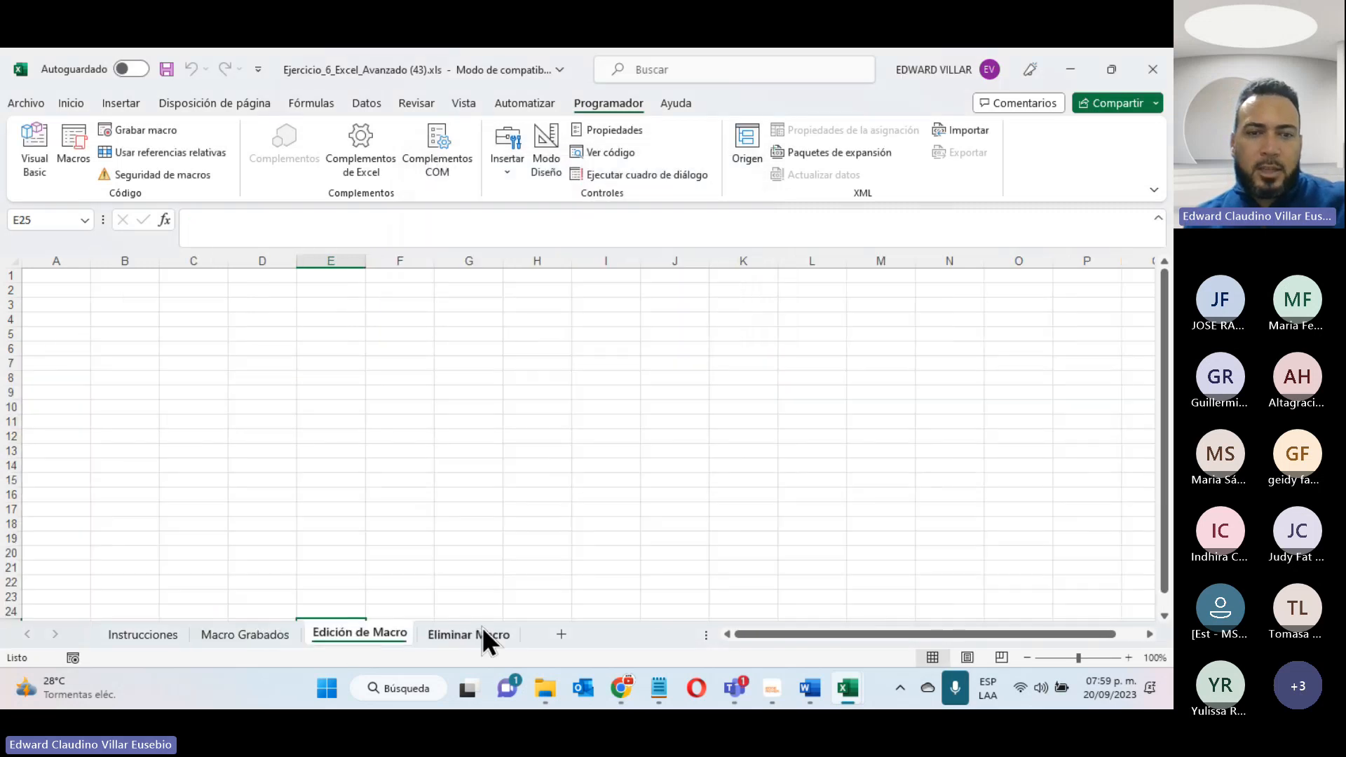
click(479, 635)
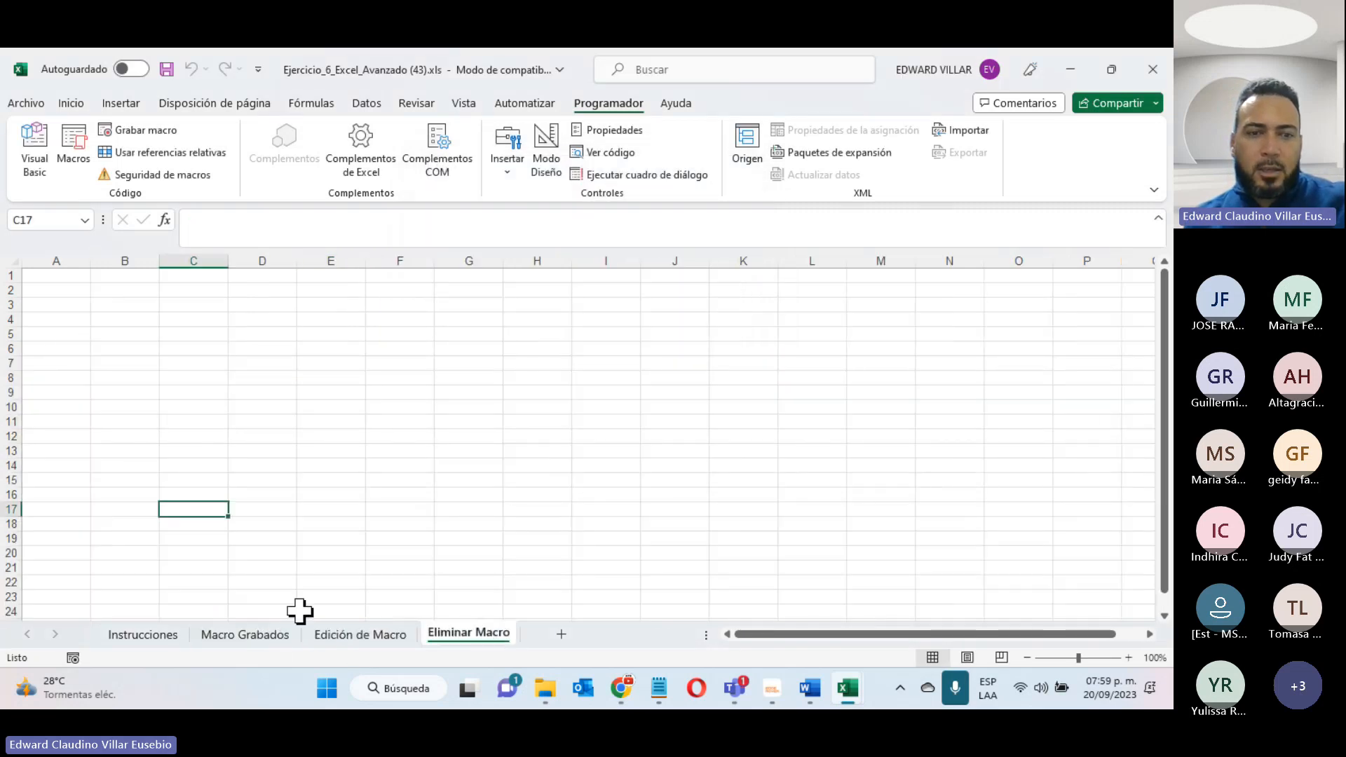
click(261, 633)
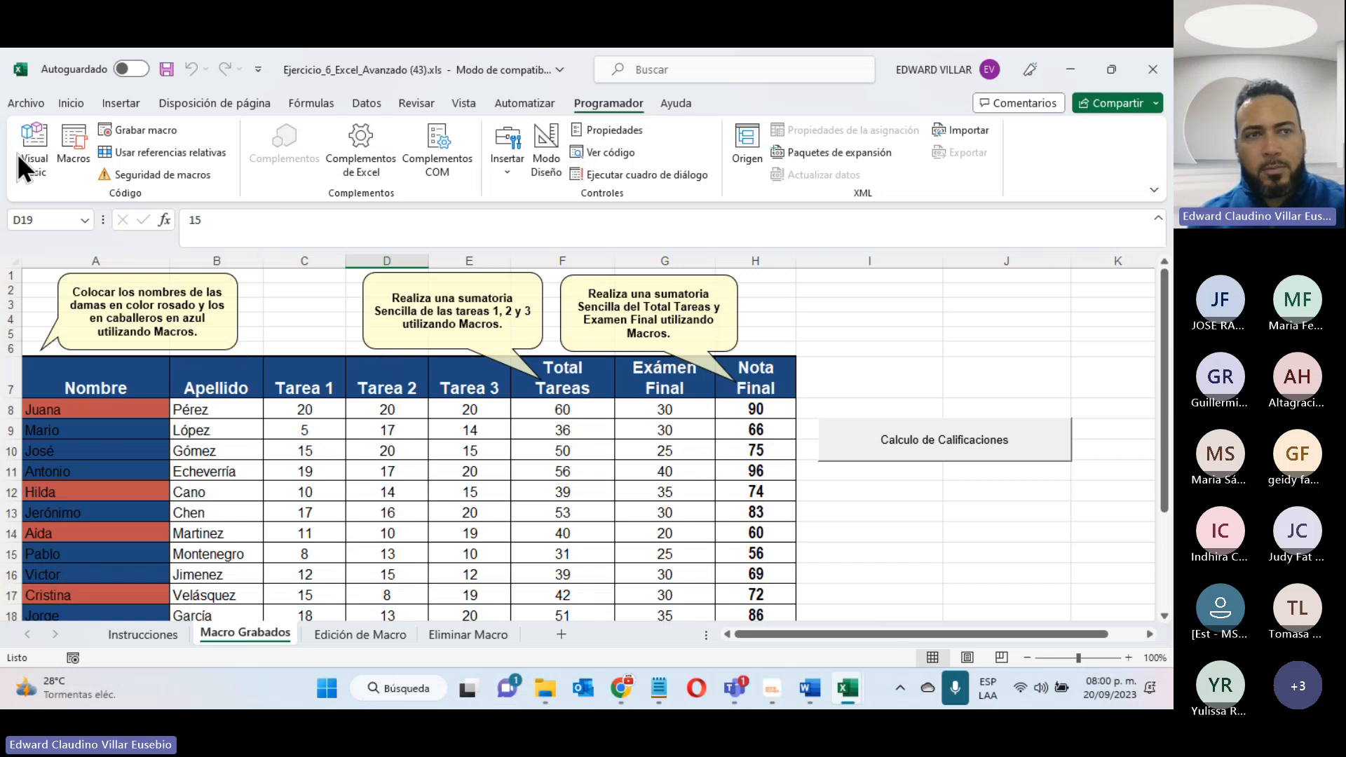
- Save a copy of the workbook in Descargas as a macro-enabled Excel workbook (*.xlsm), keeping the name Ejercicio_6_Excel_Avanzado (43)
click(27, 103)
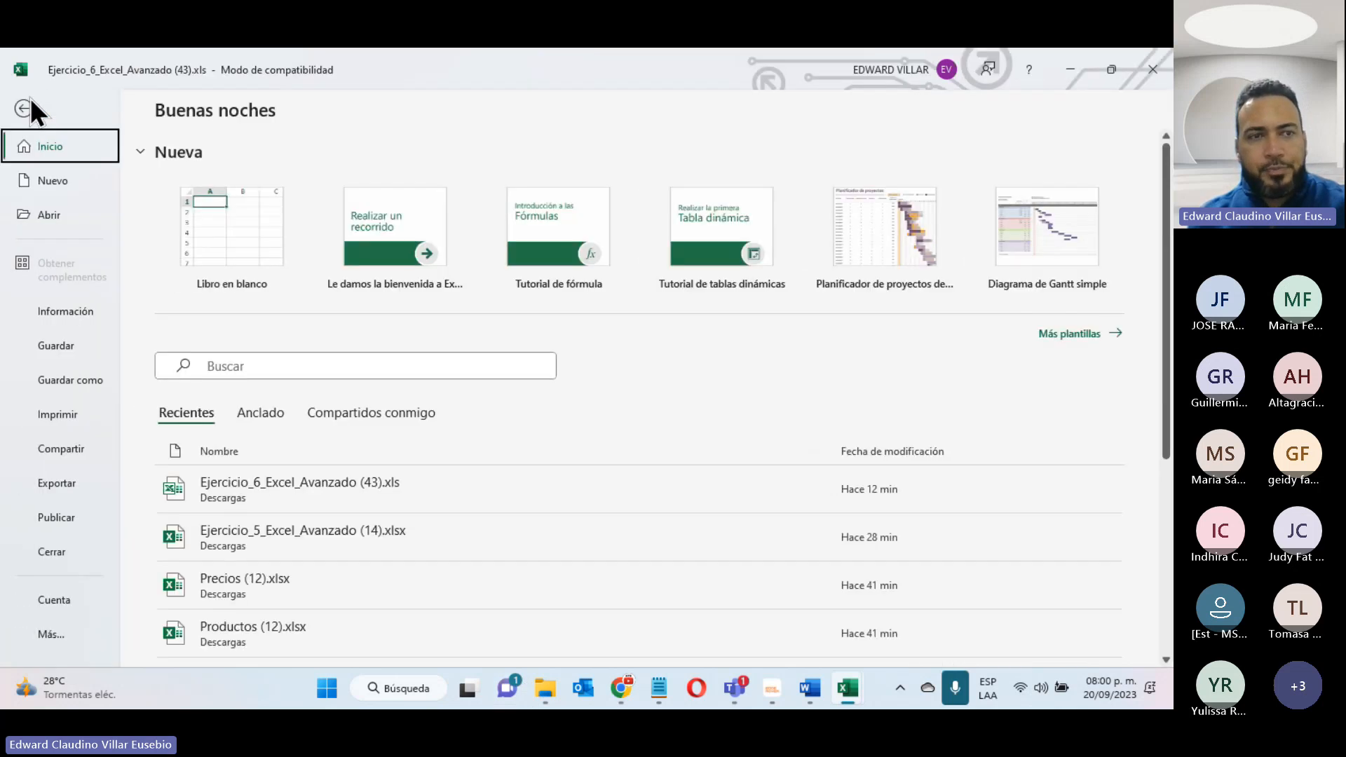
click(61, 377)
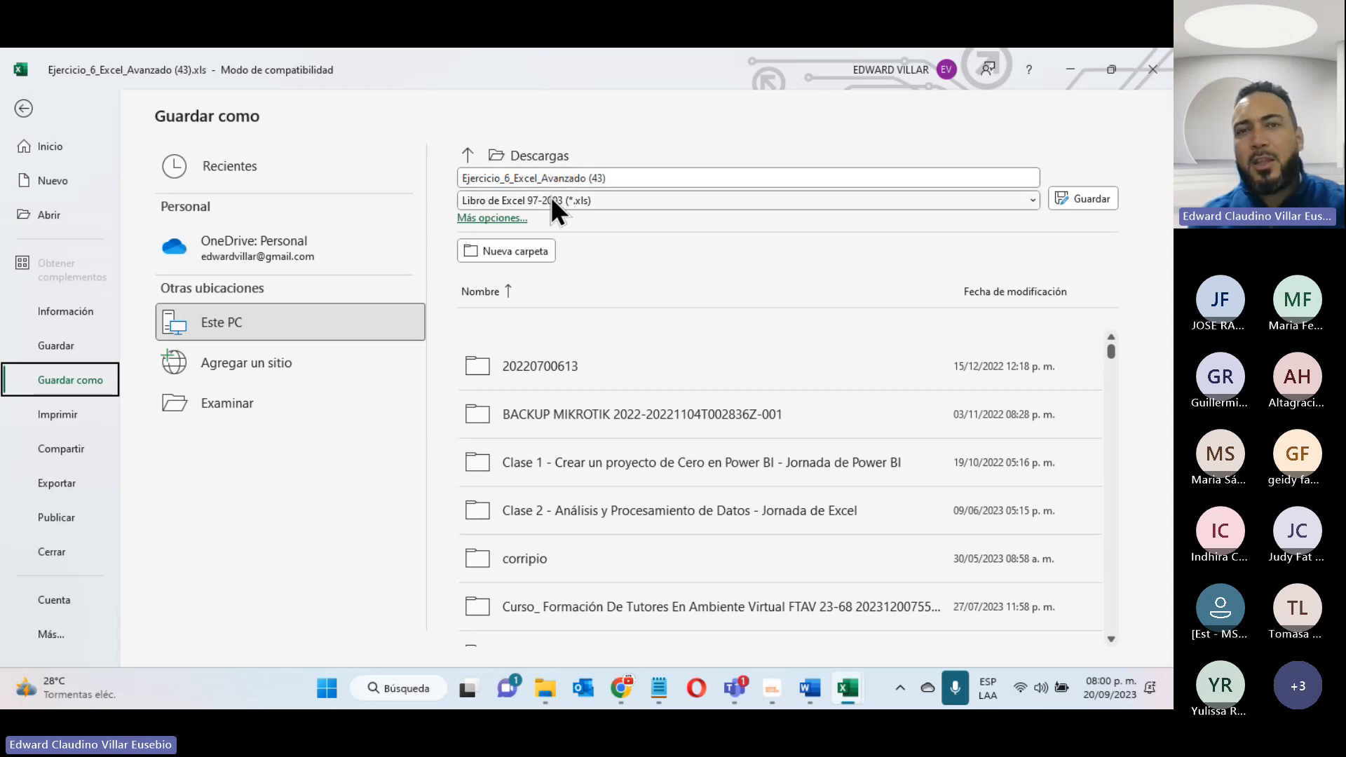
click(619, 200)
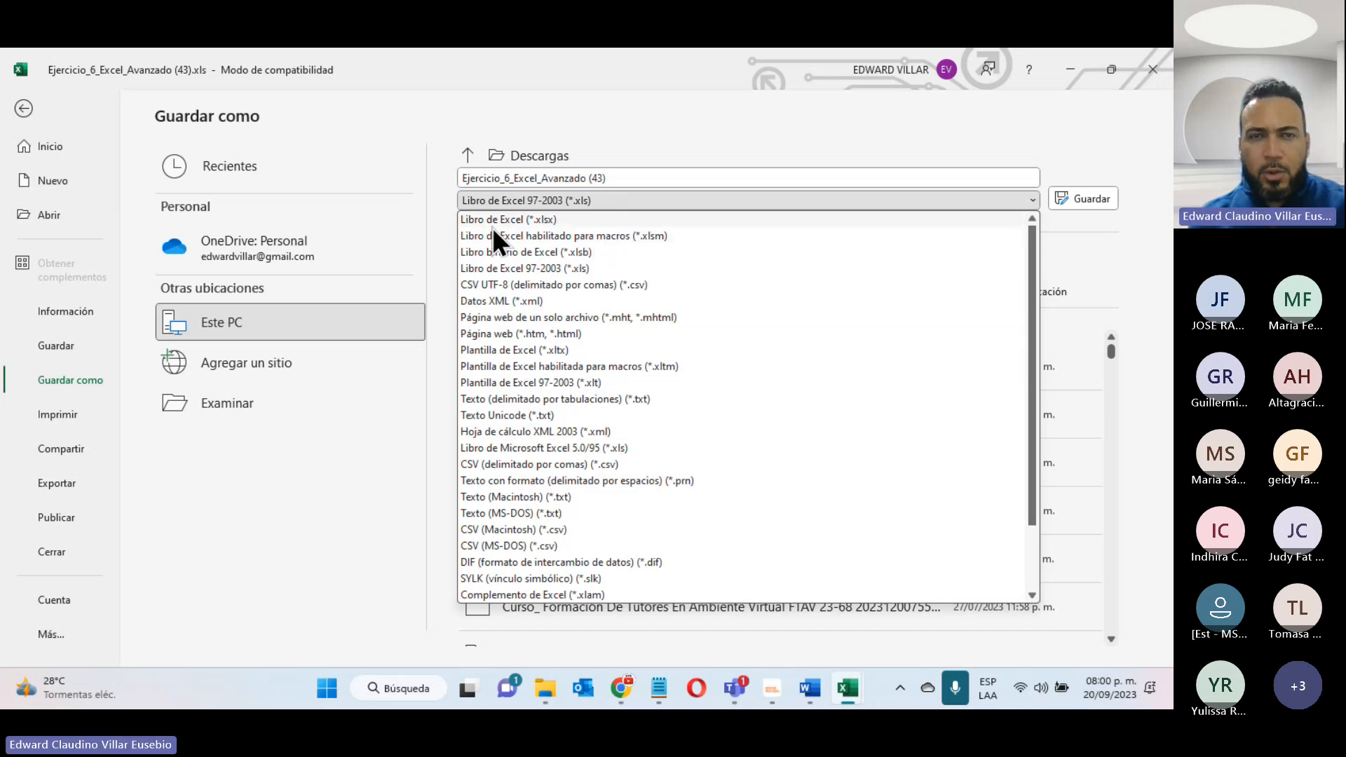
click(591, 235)
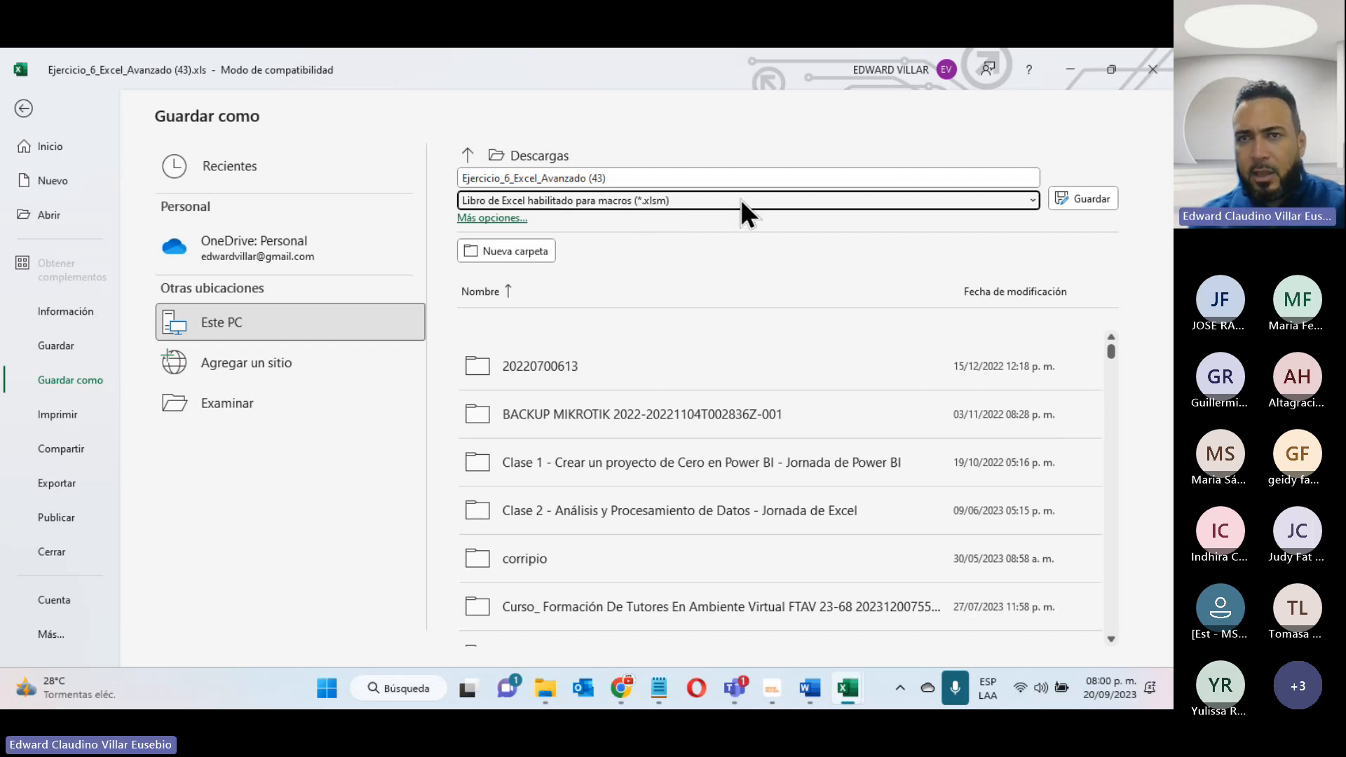
click(1078, 199)
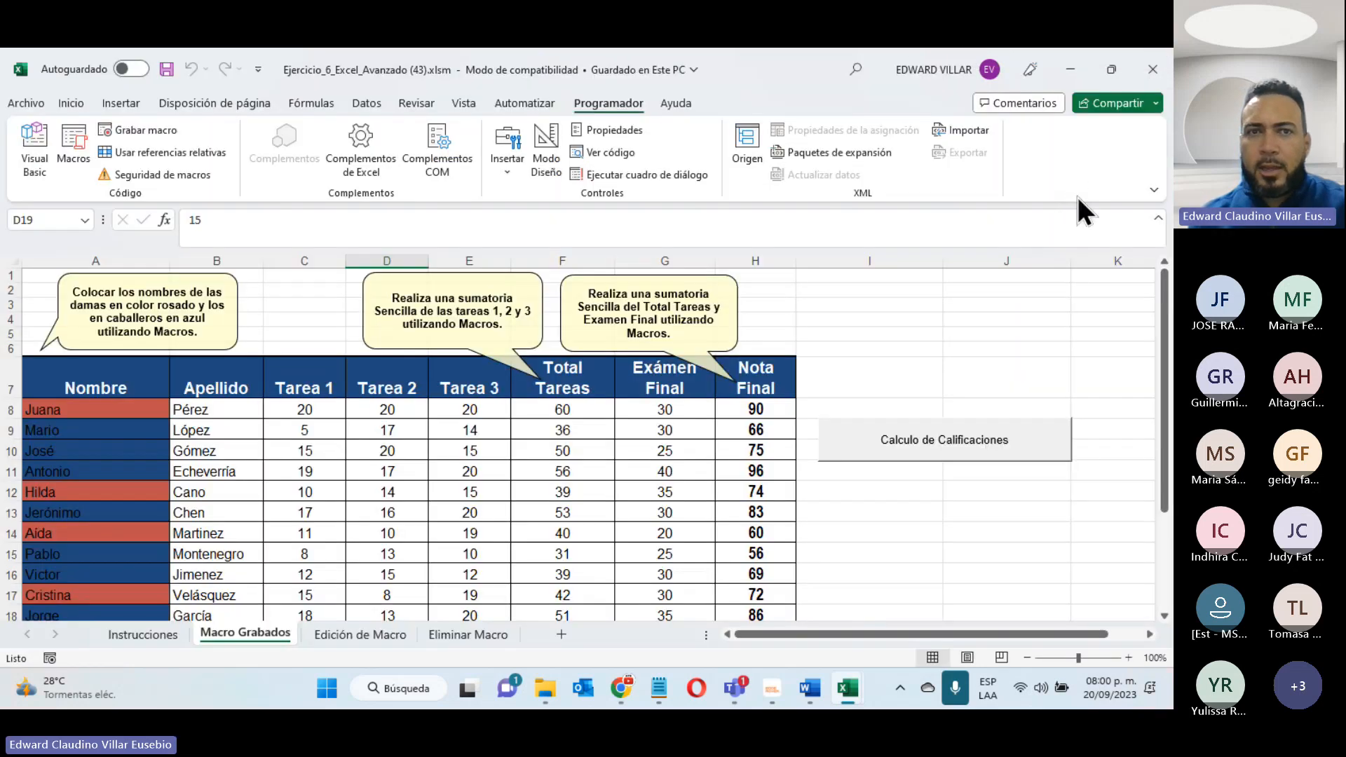
- Switch to File Explorer, refresh the Descargas folder to check for the saved .xlsm file, and return to the workbook
click(545, 689)
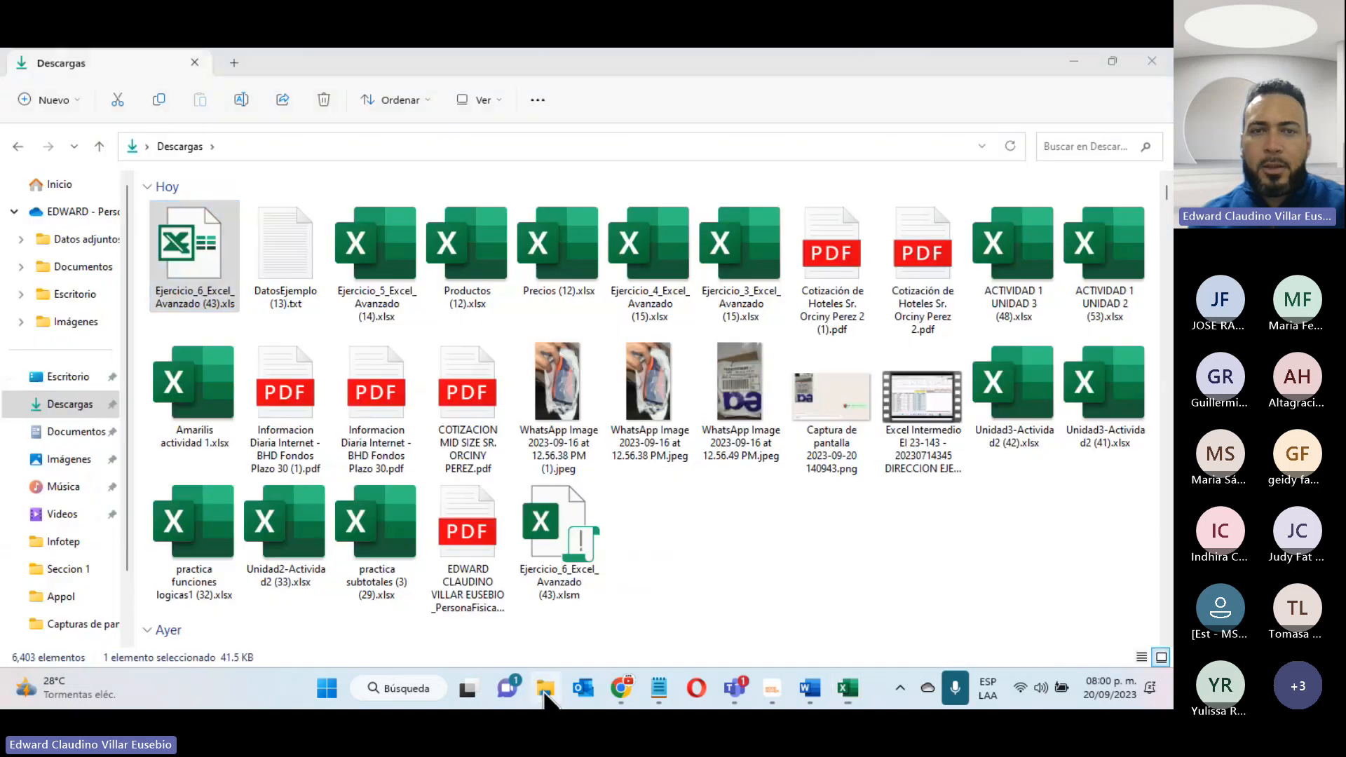
click(1000, 145)
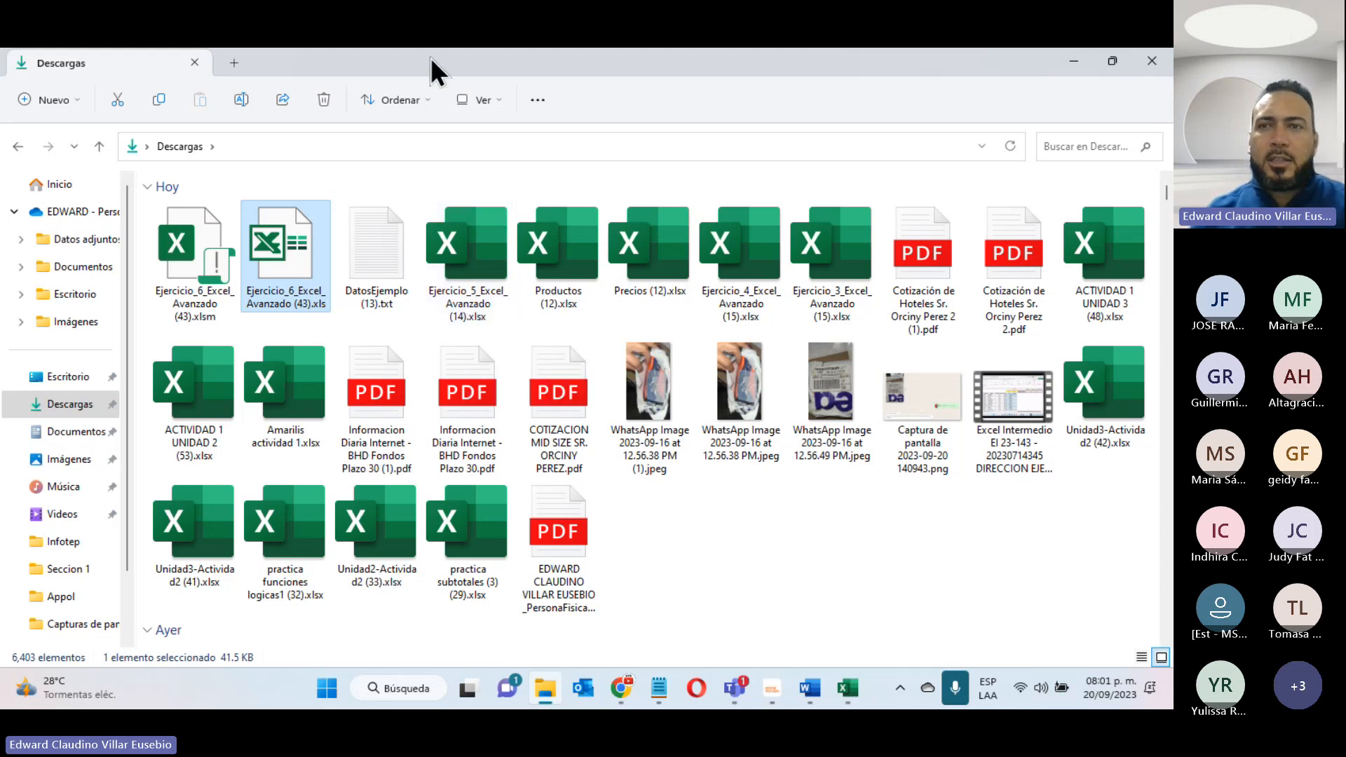
click(1085, 59)
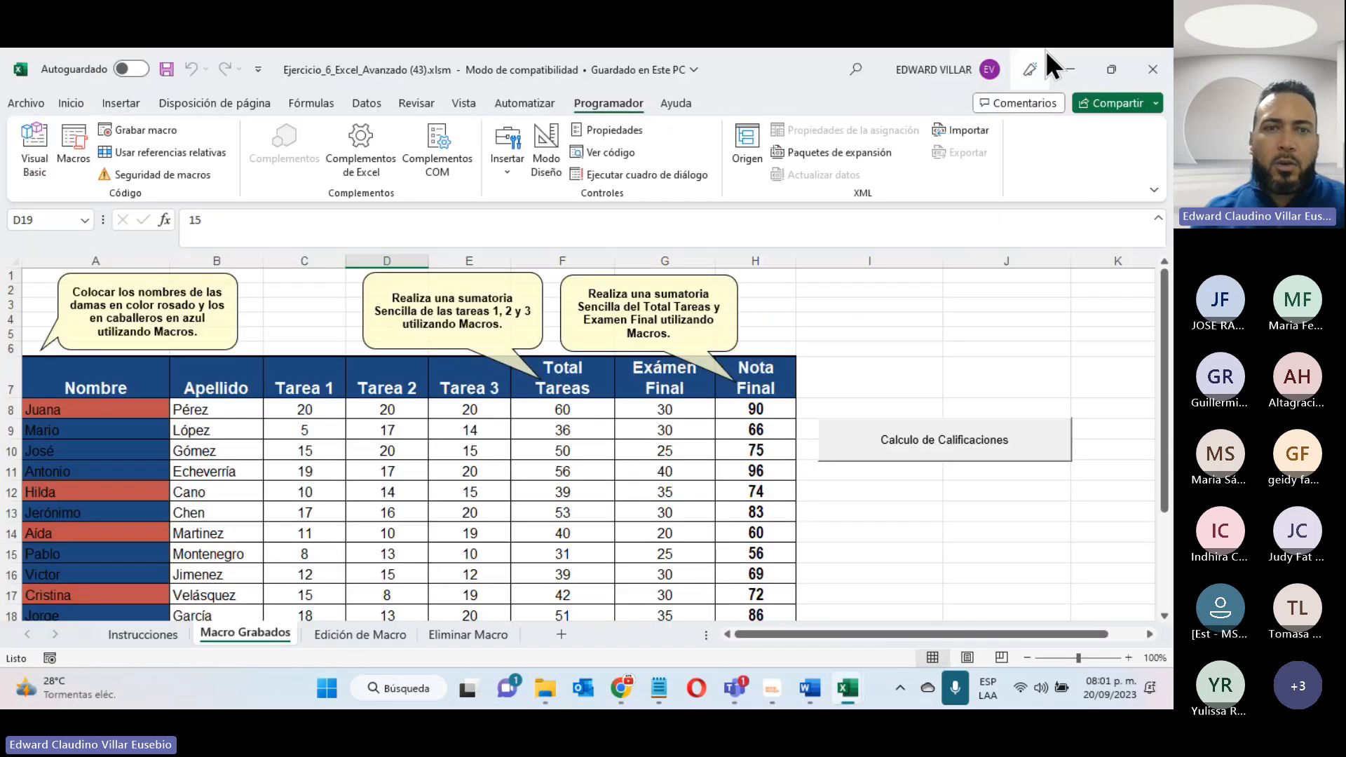
- Minimize the open workbooks and look over the Unidad 4 activities and weekly sections on the INFOTEP course page in Chrome
click(1078, 60)
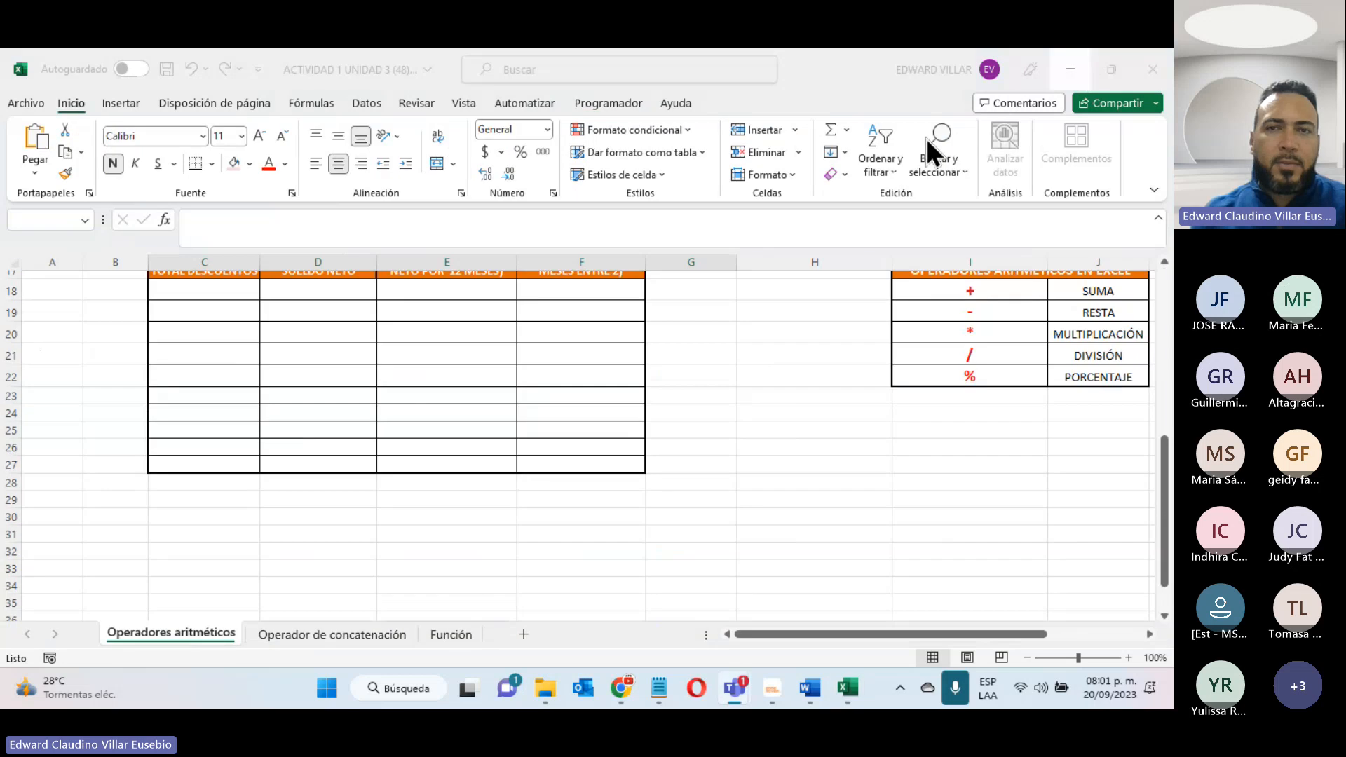
click(1076, 72)
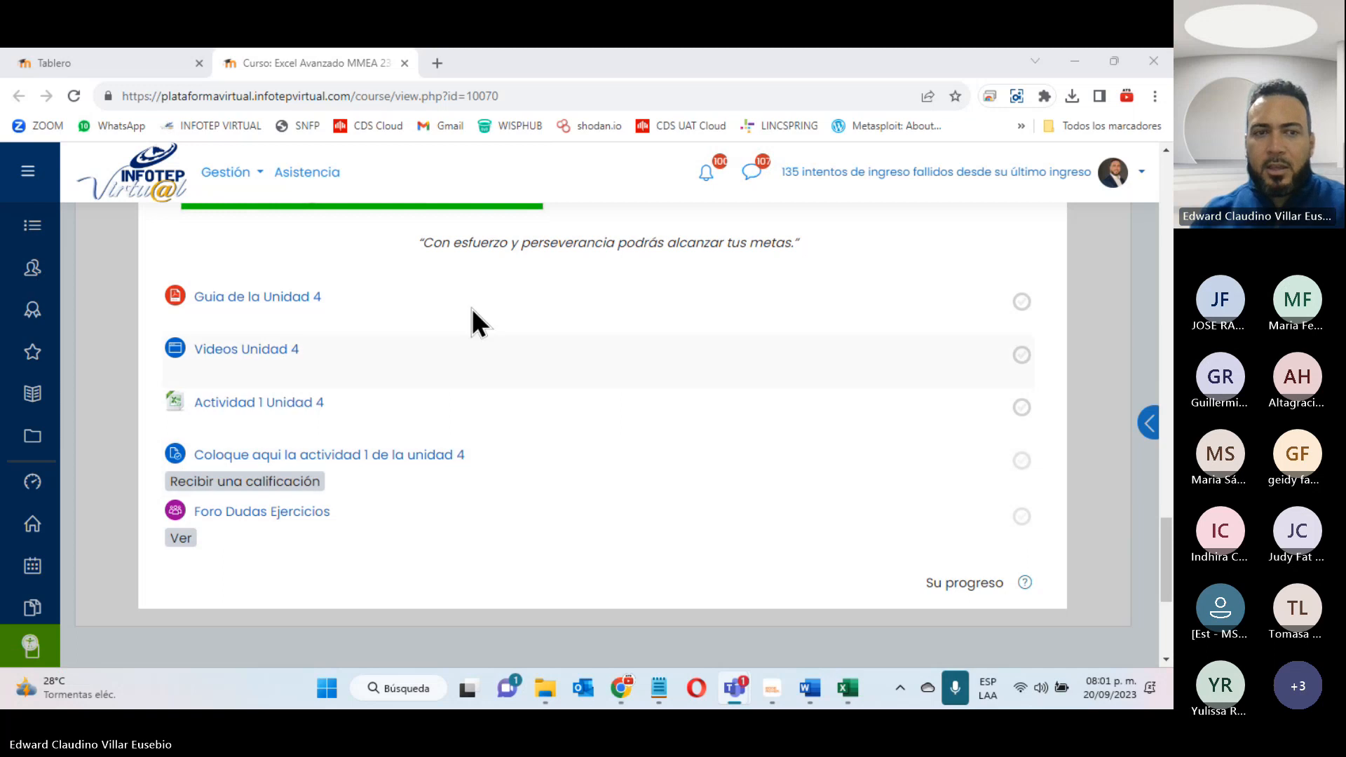
click(1084, 464)
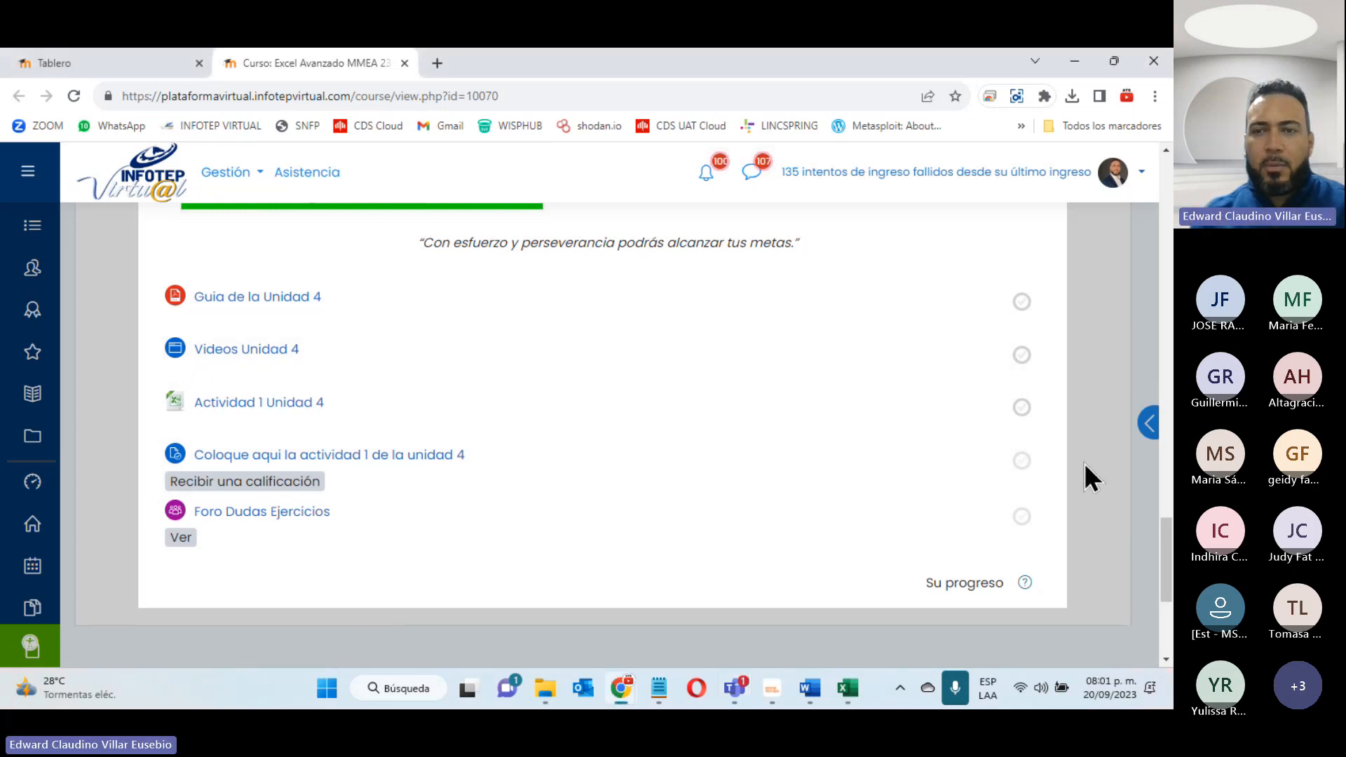
scroll(789, 398, up, 7)
scroll(789, 398, down, 4)
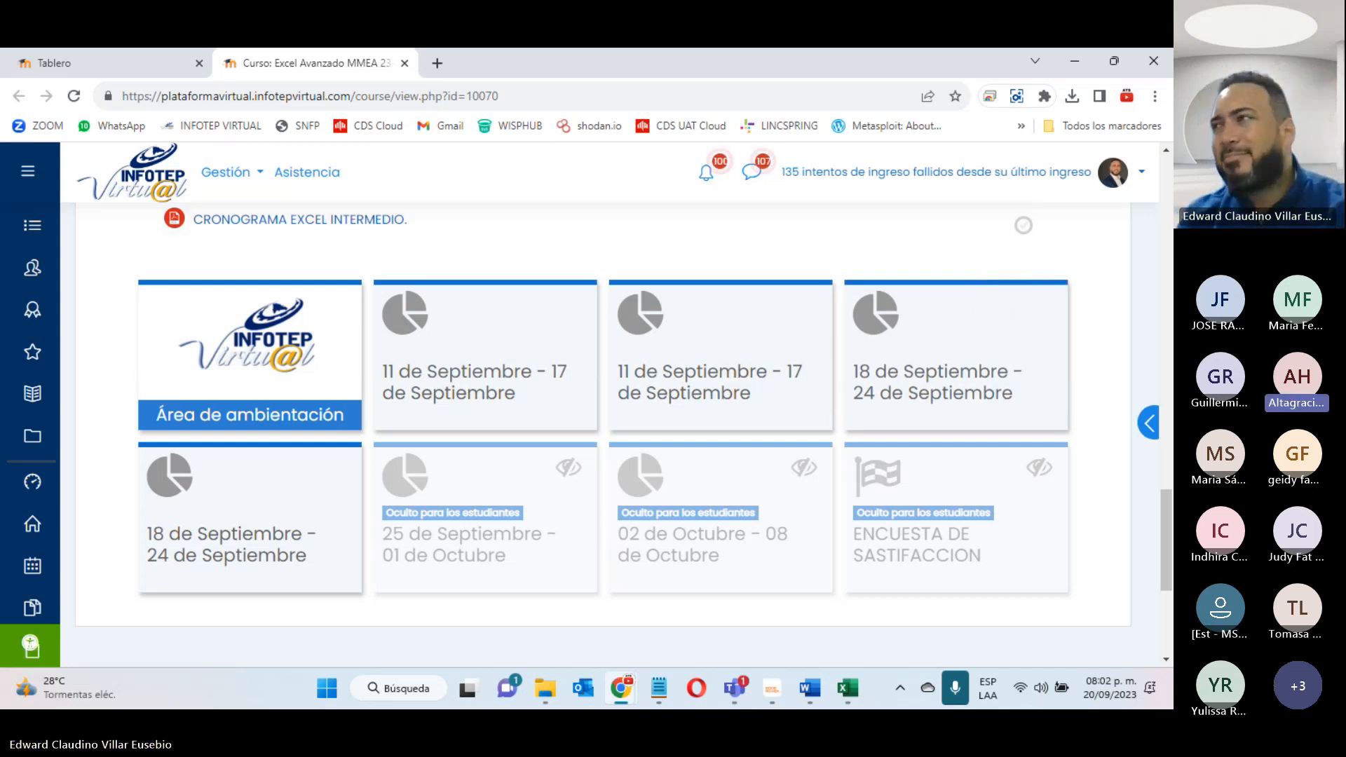
key(alt+Tab)
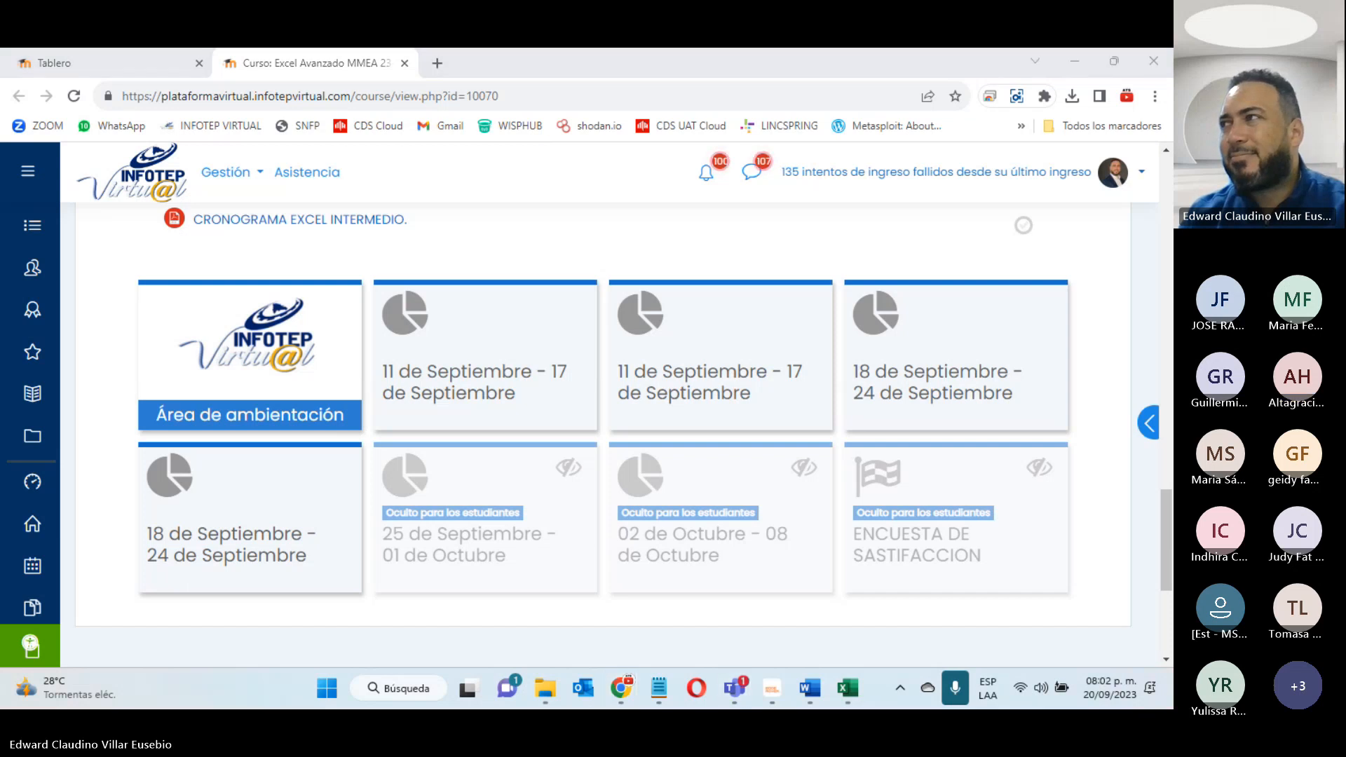